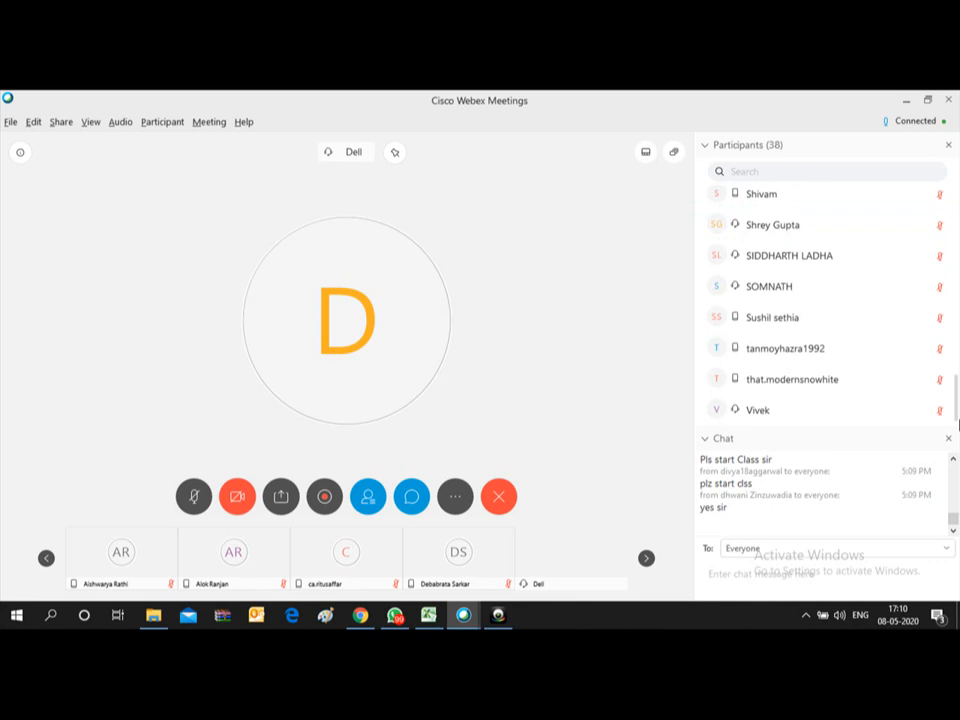
Step: Scroll the Webex participants list, select one participant and mute their microphone
left_click_drag(958, 424, 954, 254)
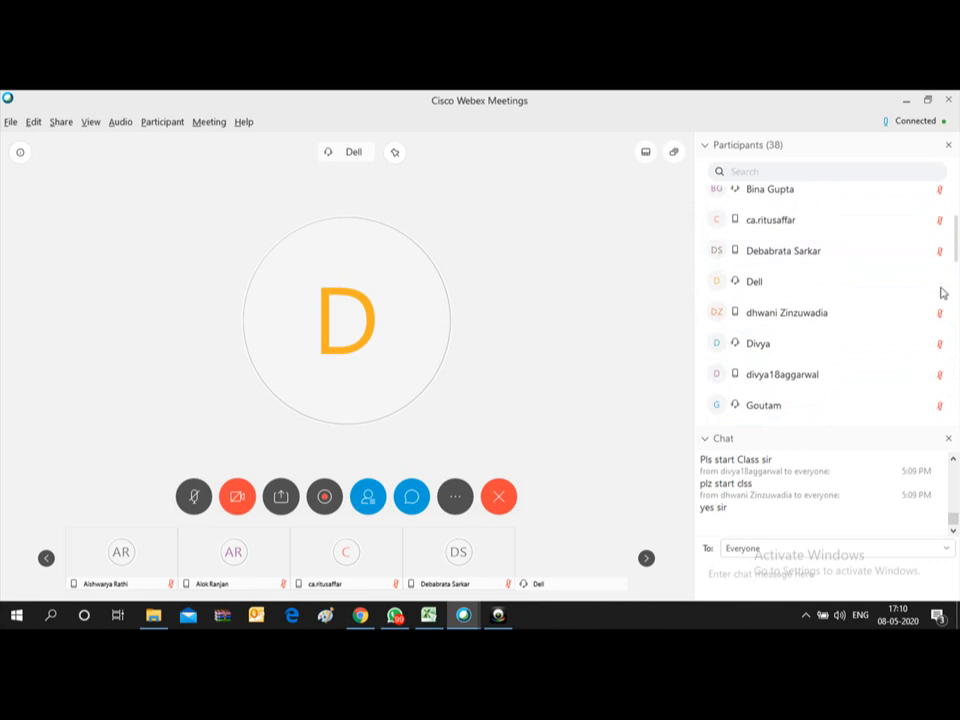
left_click(940, 284)
left_click(938, 283)
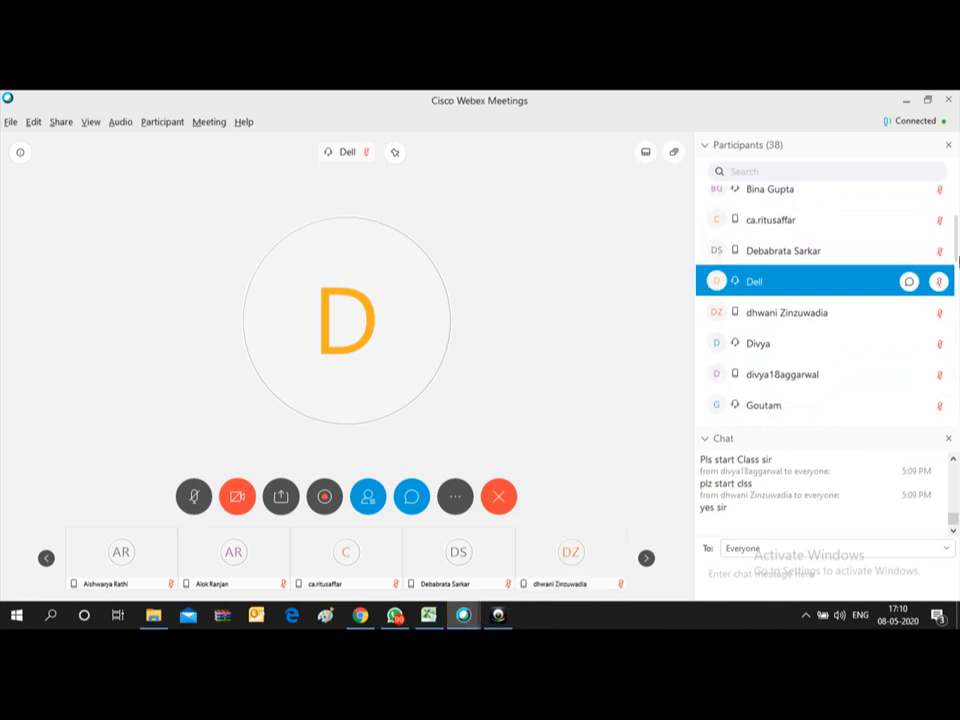
left_click_drag(955, 252, 954, 225)
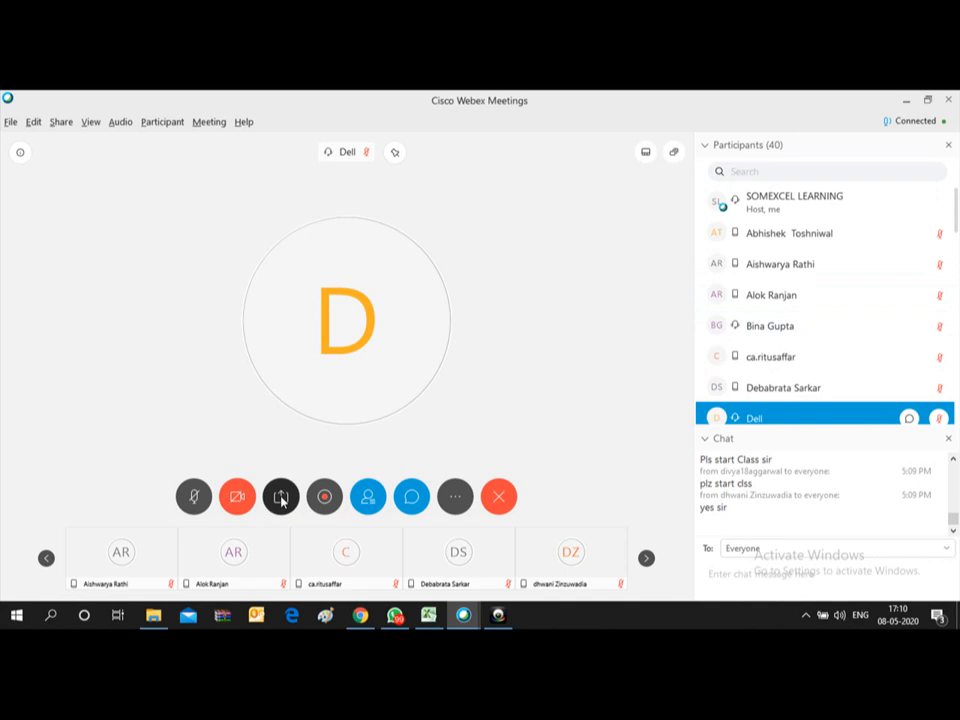
Step: Share the Microsoft Excel window in Webex and bring the 'Topics to be covered' workbook forward
left_click(281, 497)
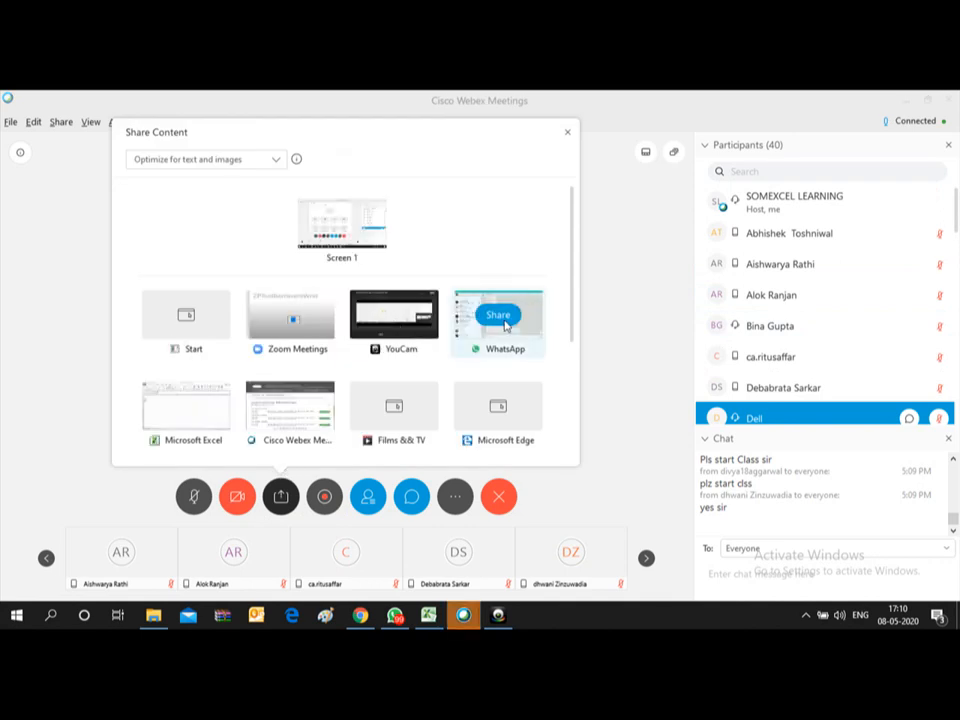
mouse_move(304, 422)
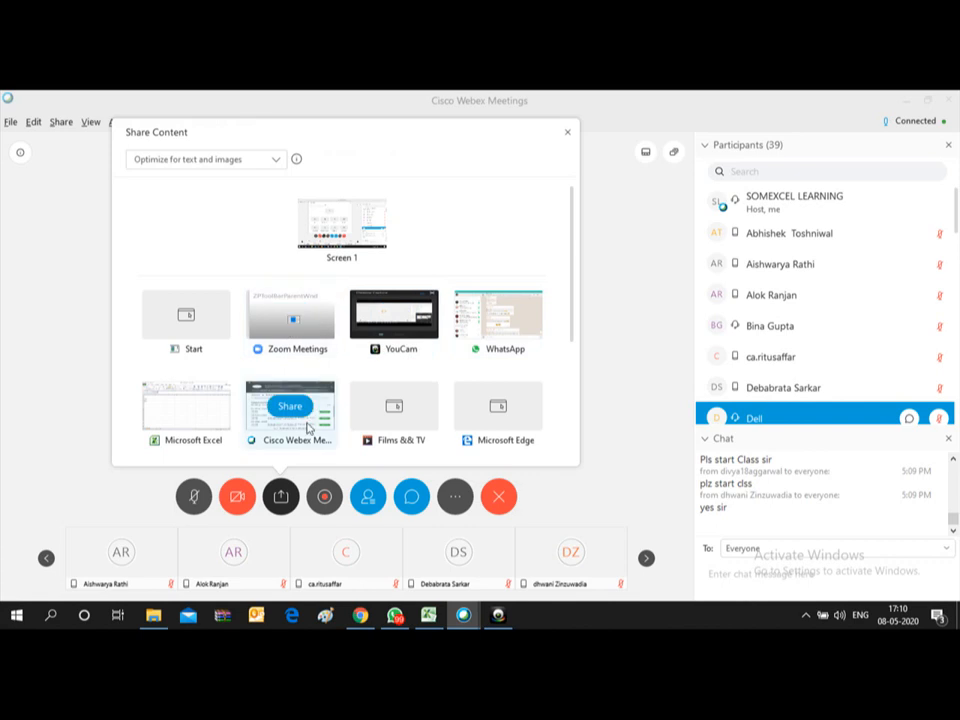
mouse_move(188, 416)
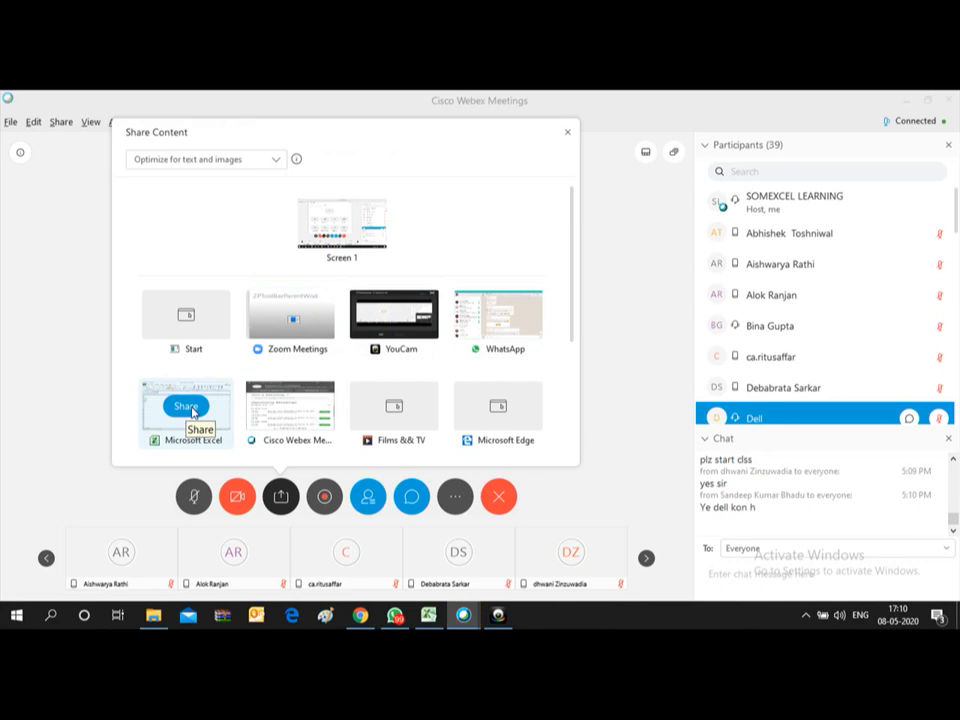
left_click(192, 412)
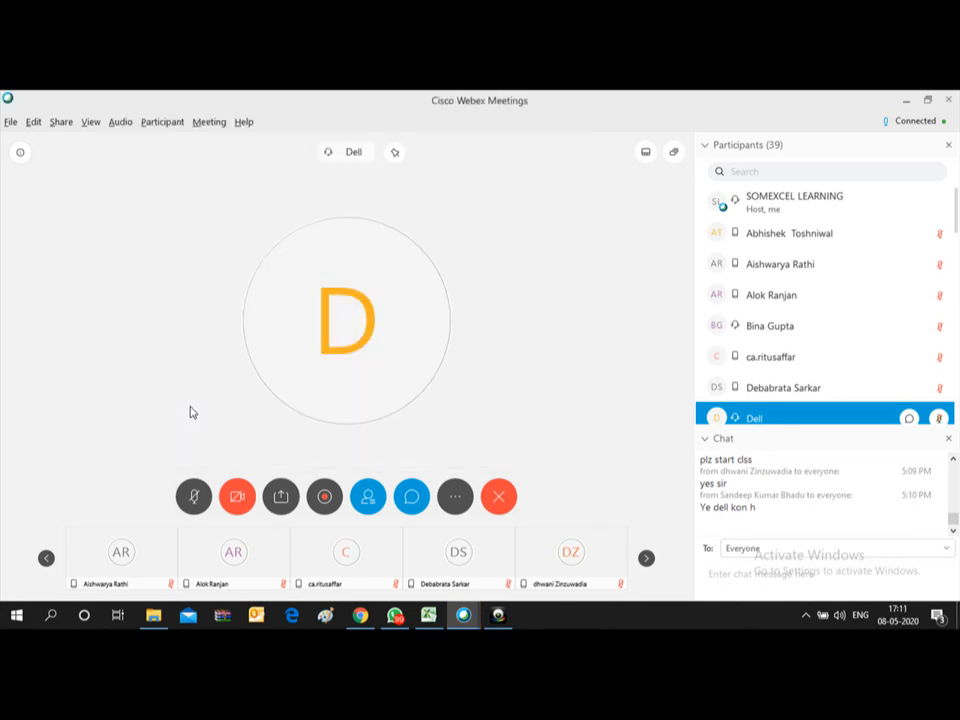
mouse_move(428, 618)
left_click(419, 576)
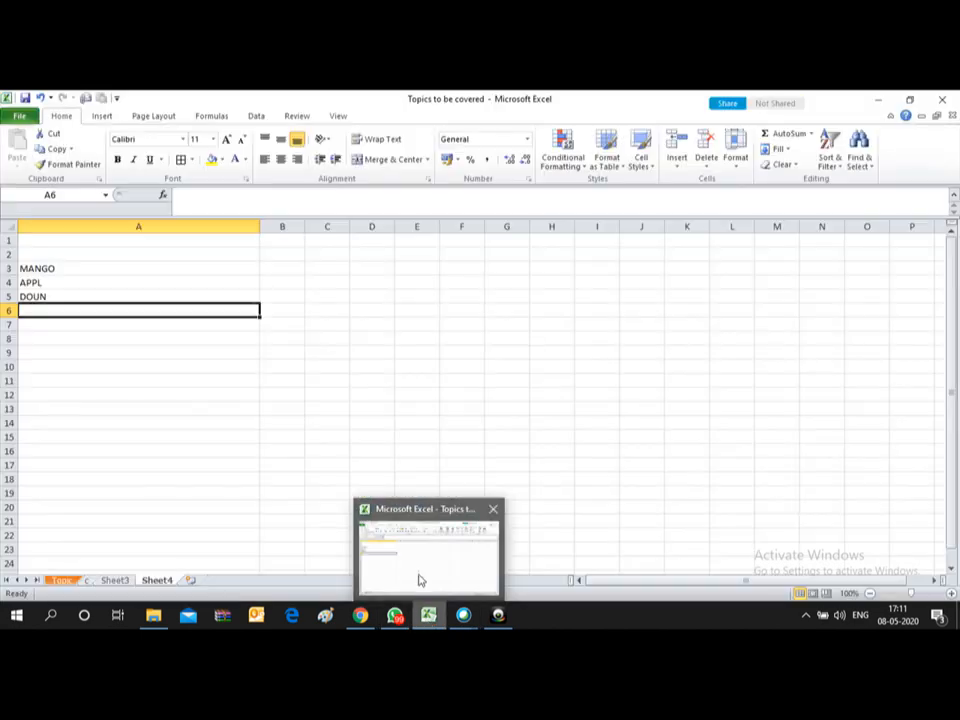
Step: Show the Class 7 Topic sheet, select an empty cell beside the table, and open the meeting chat
left_click(327, 381)
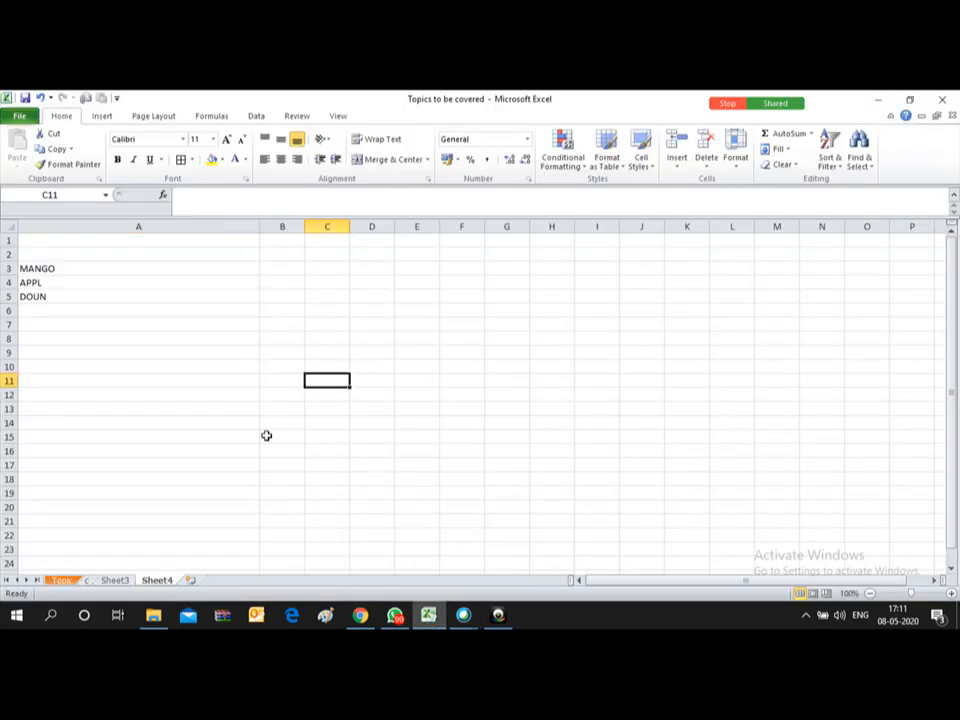
left_click(61, 580)
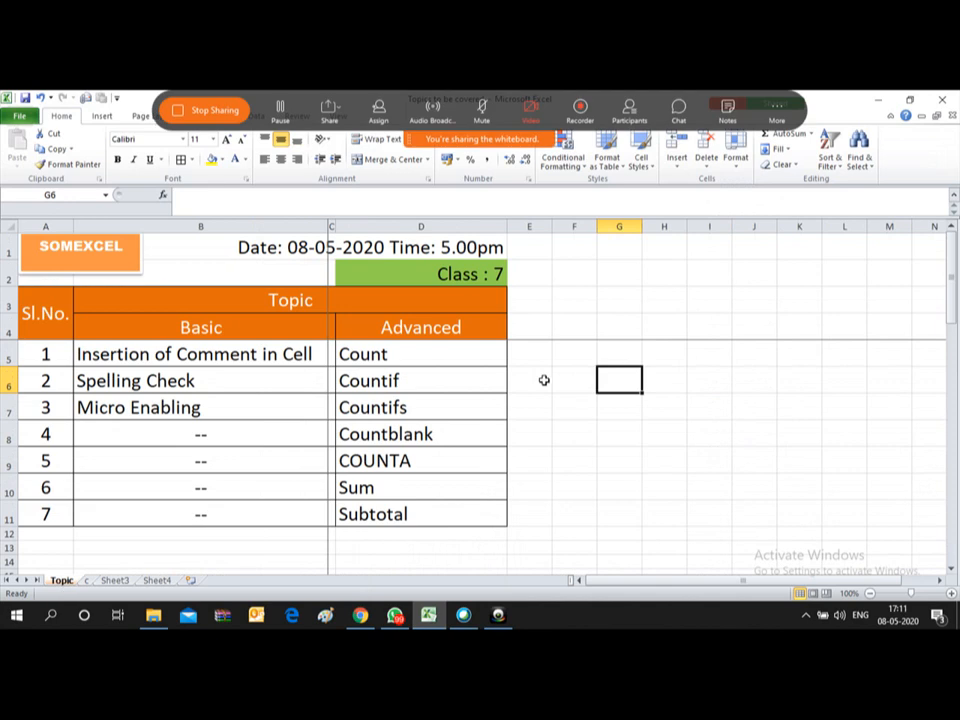
left_click(566, 328)
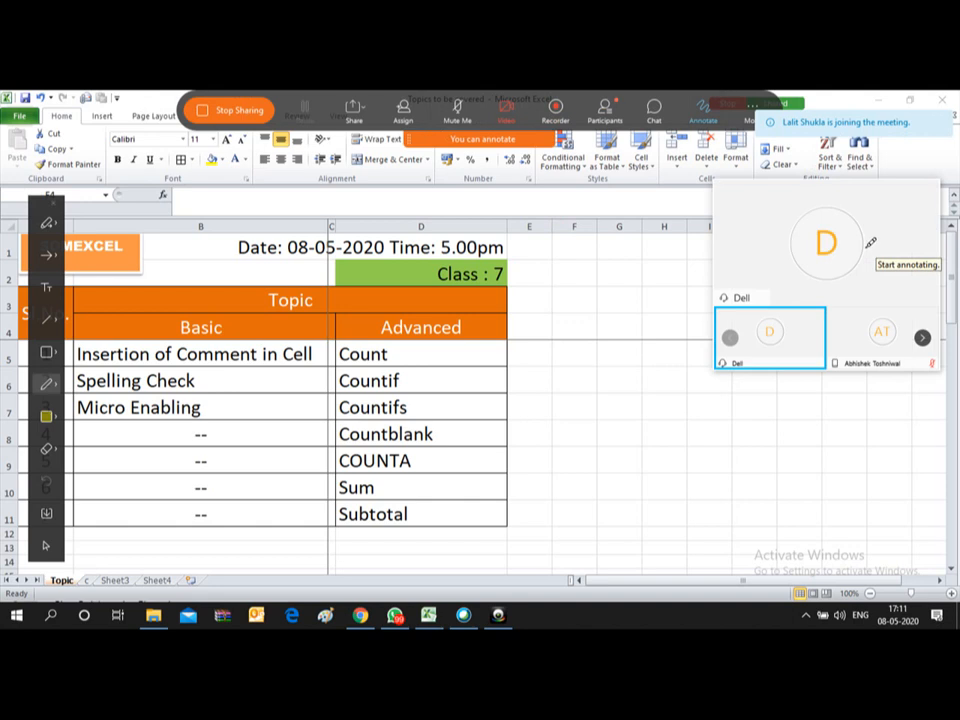
left_click(654, 110)
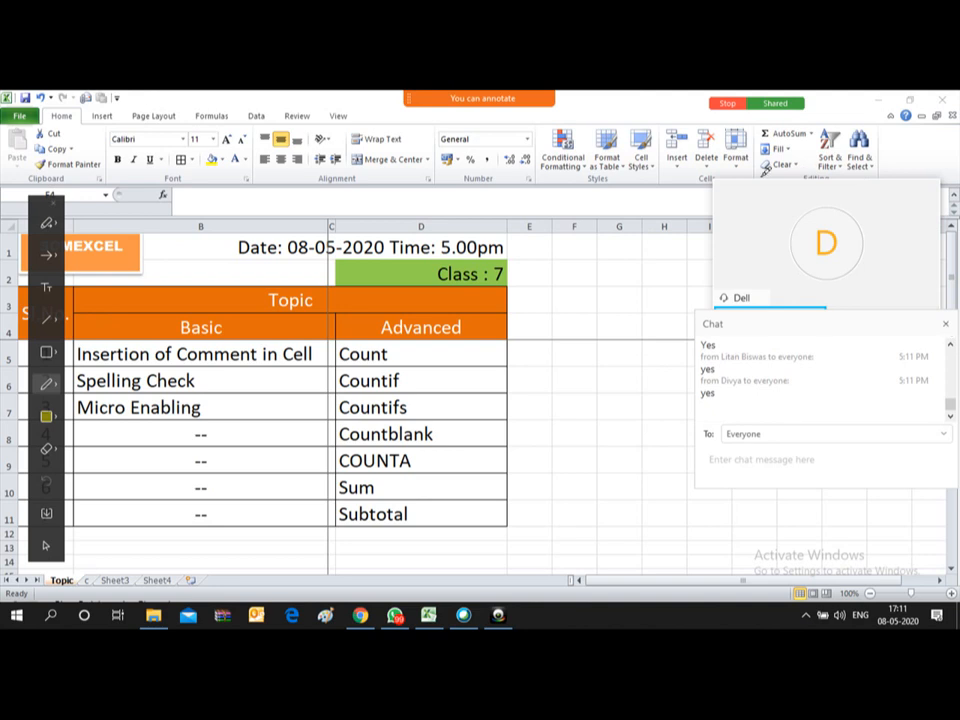
mouse_move(420, 95)
Step: In the Participants list, find the disruptive participant and mute their microphone
left_click(605, 108)
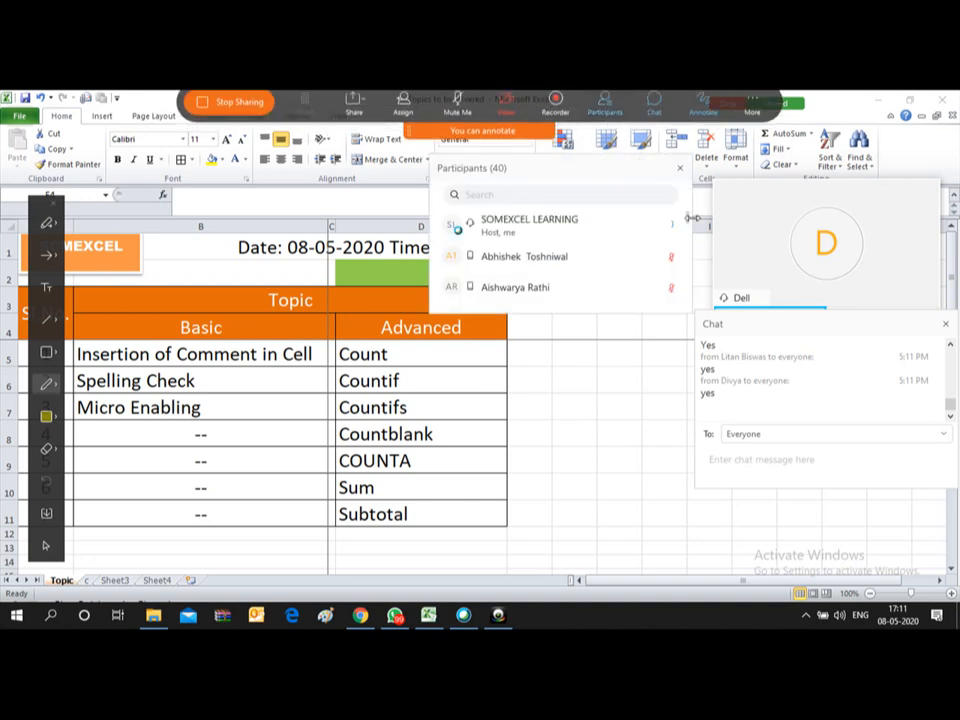
scroll(688, 230, "down", 1)
left_click_drag(688, 230, 688, 285)
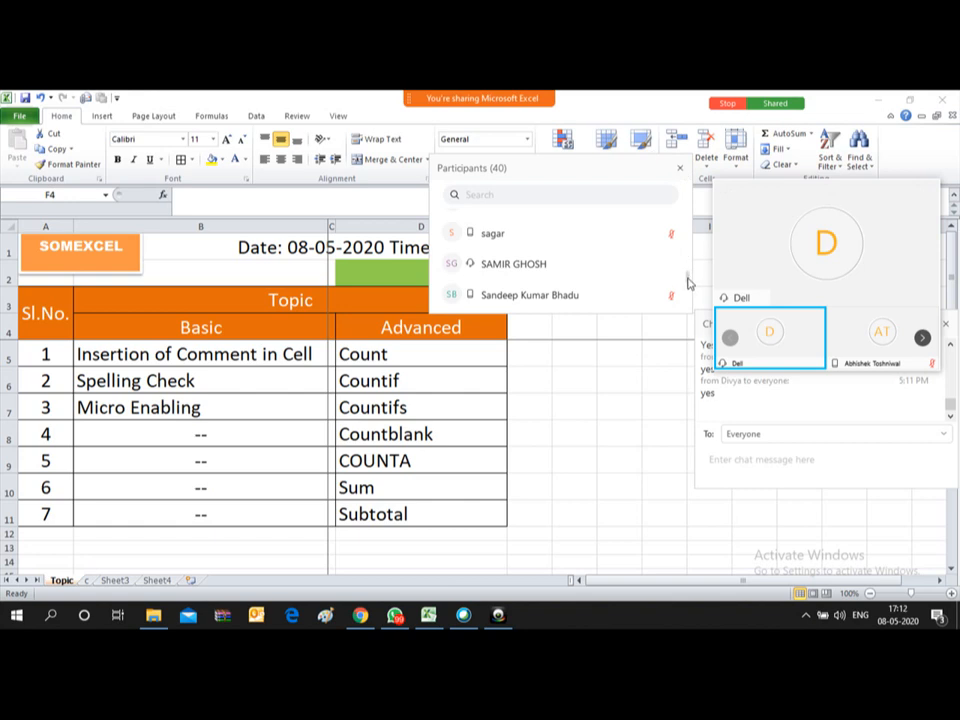
left_click_drag(686, 279, 688, 307)
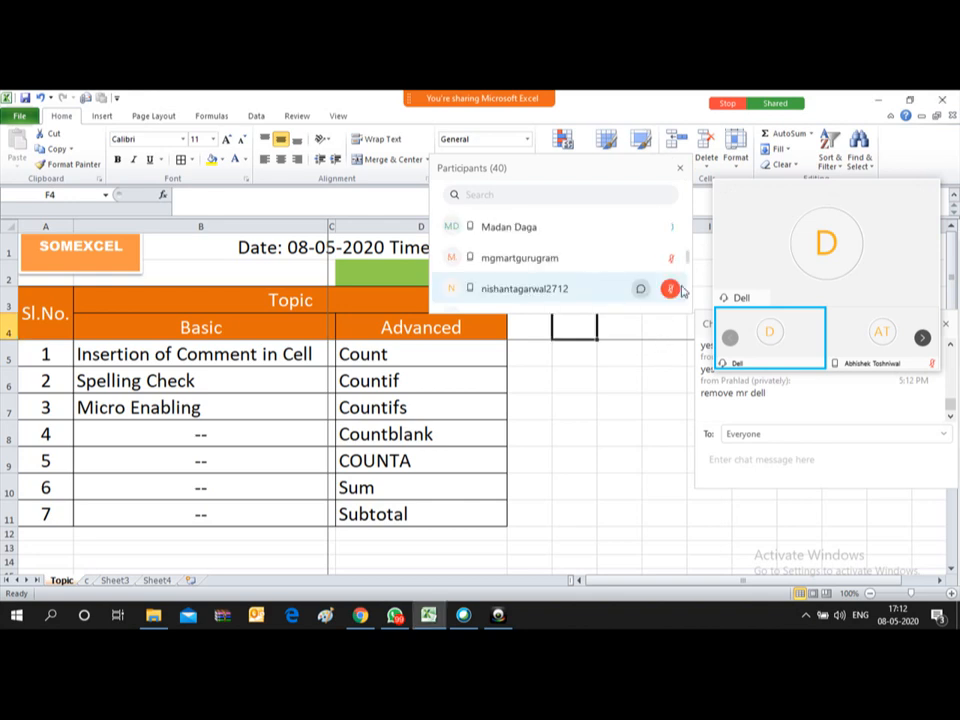
left_click_drag(688, 255, 687, 253)
mouse_move(586, 253)
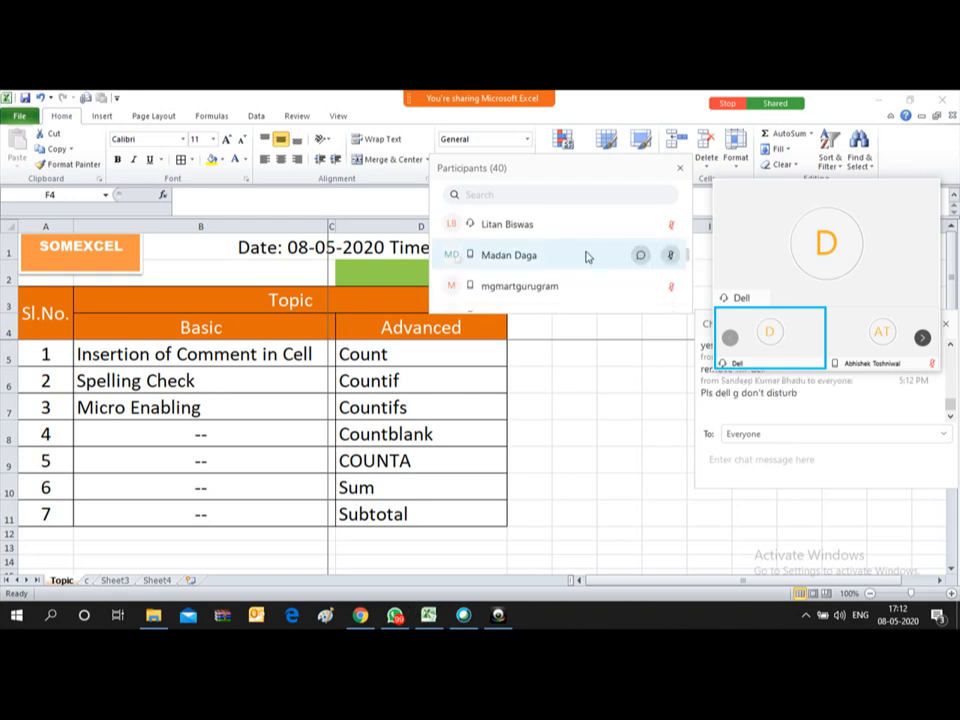
left_click(676, 257)
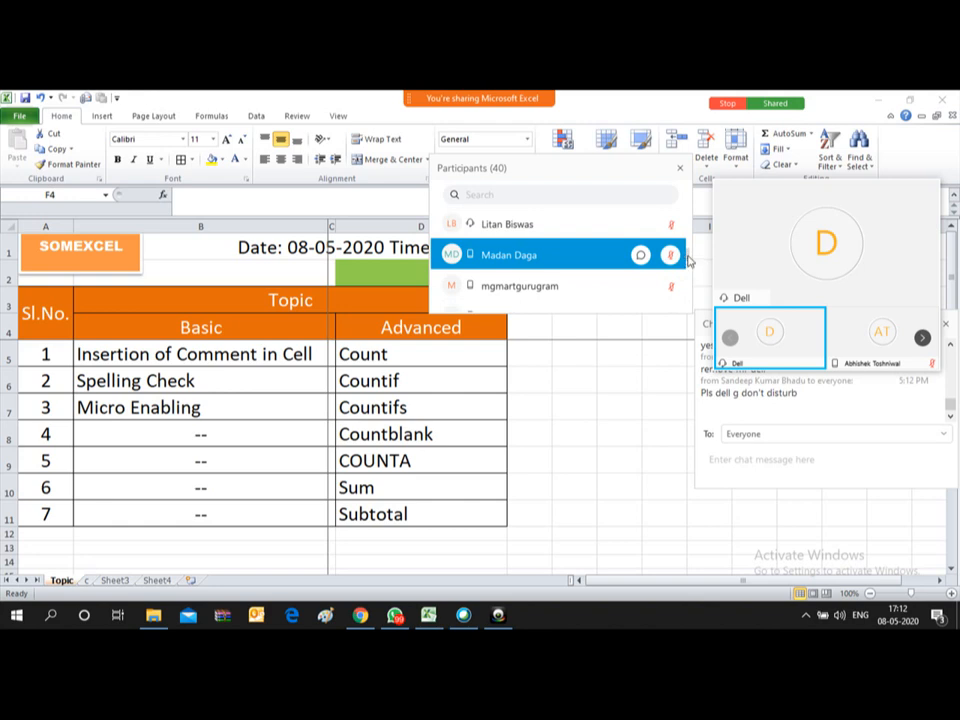
left_click_drag(687, 255, 688, 236)
left_click(672, 265)
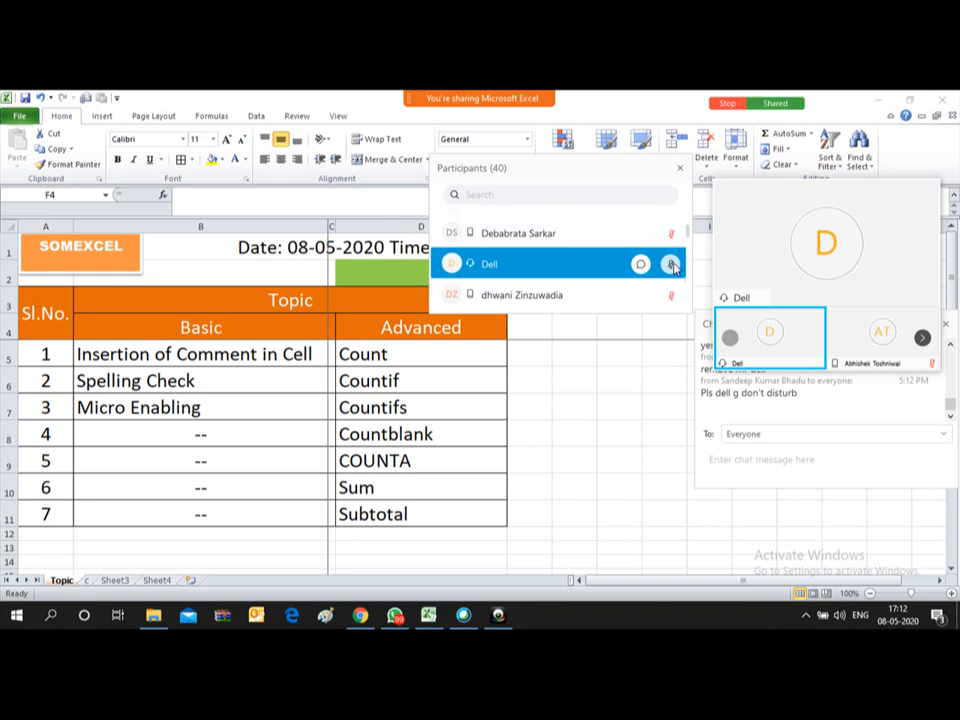
left_click_drag(687, 237, 689, 322)
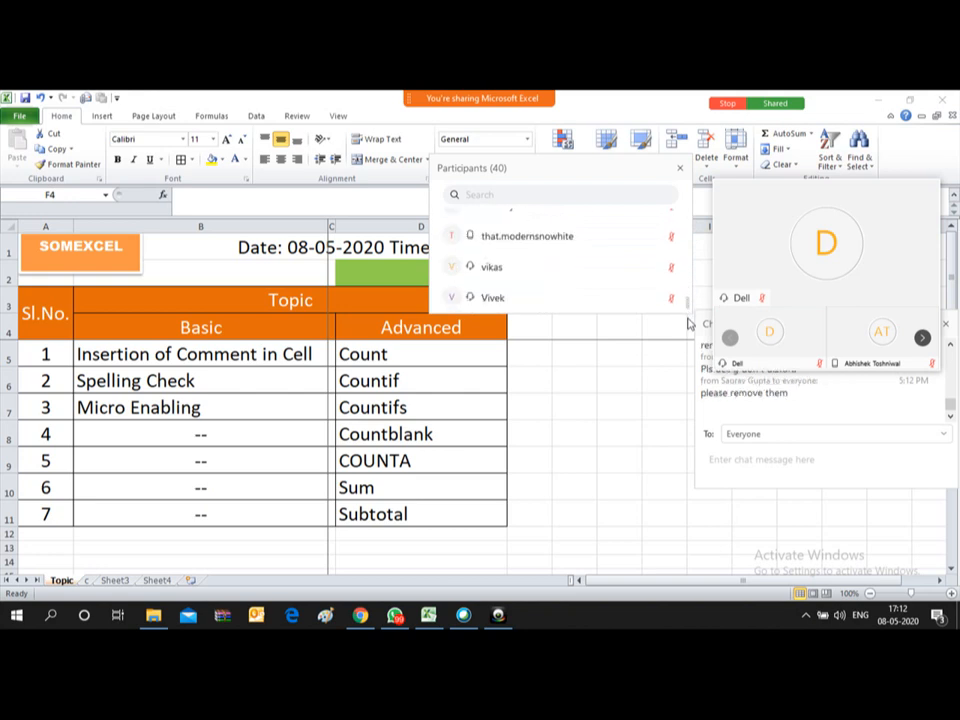
Step: Move the participants panel aside, switch the video to speaker-only, and return to the worksheet
left_click_drag(626, 171, 943, 426)
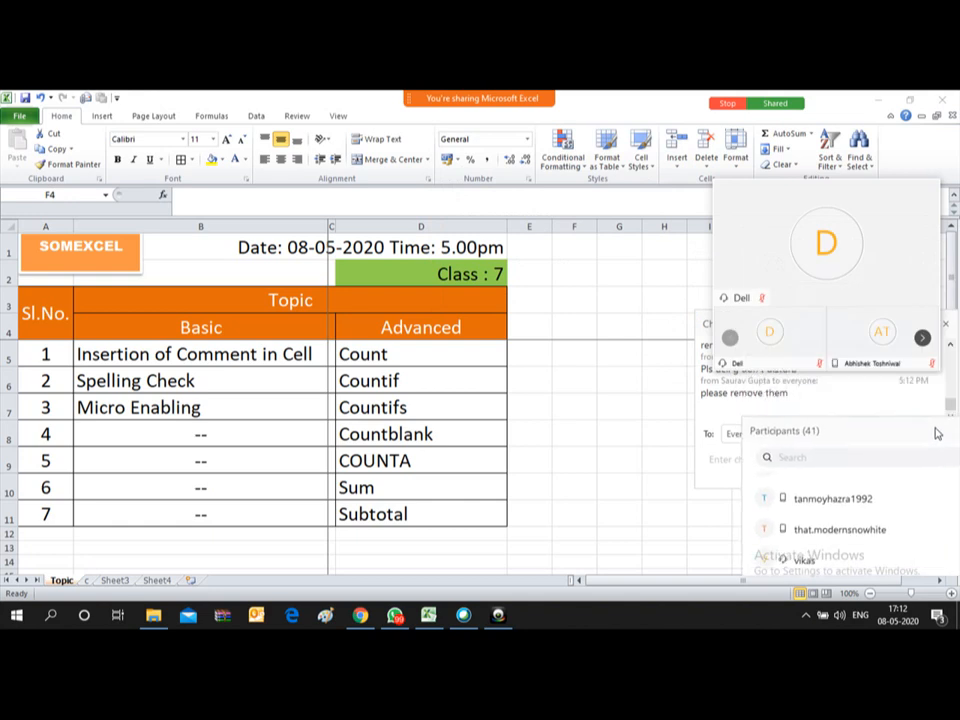
mouse_move(882, 190)
mouse_move(918, 199)
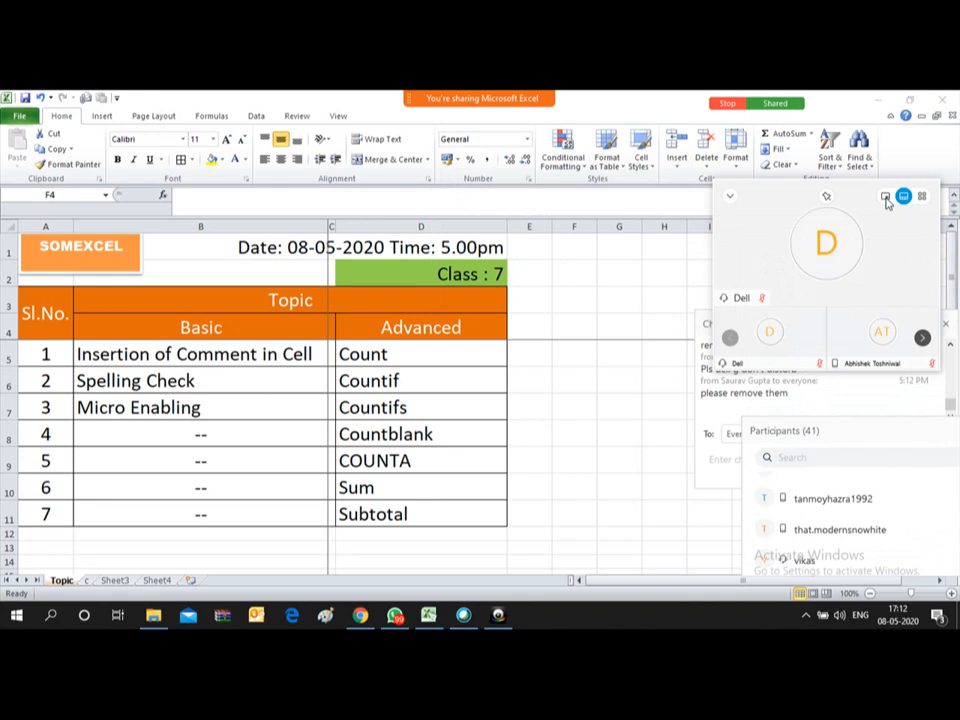
left_click(887, 199)
left_click(799, 335)
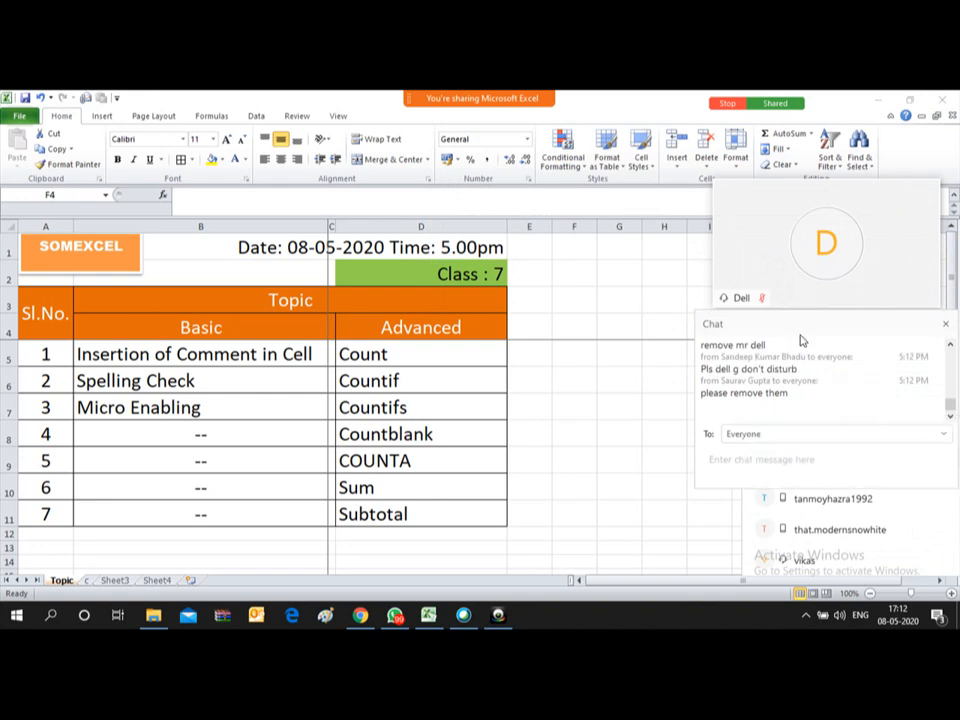
left_click(543, 313)
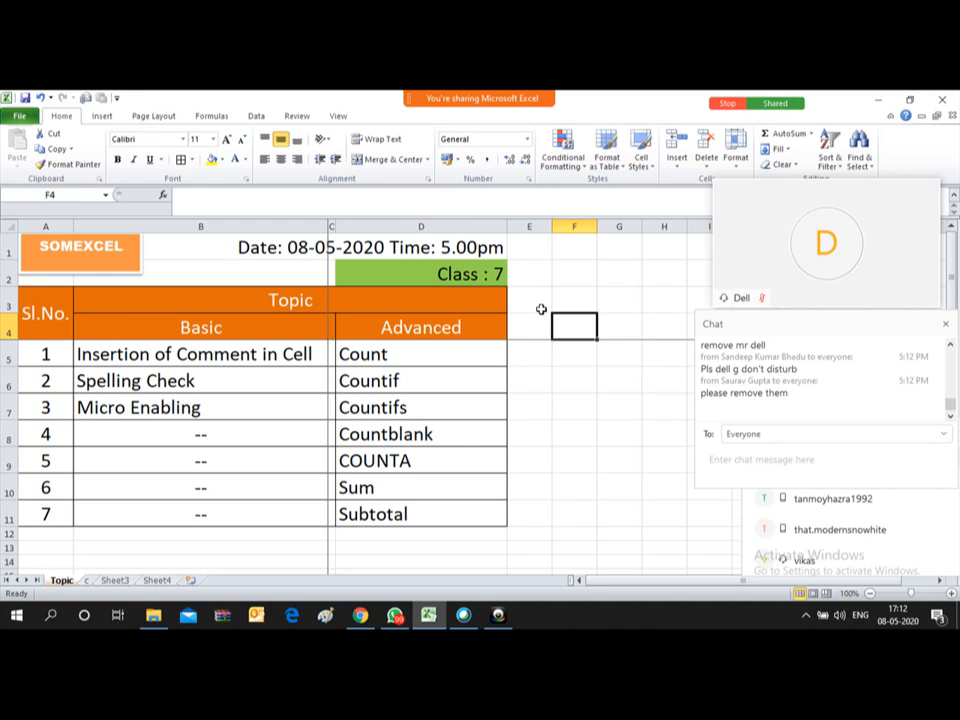
Step: Move to the =A5+1 formula in A6, close the meeting chat panel, and select B5
key("Left")
key("Left")
key("Left")
key("Left")
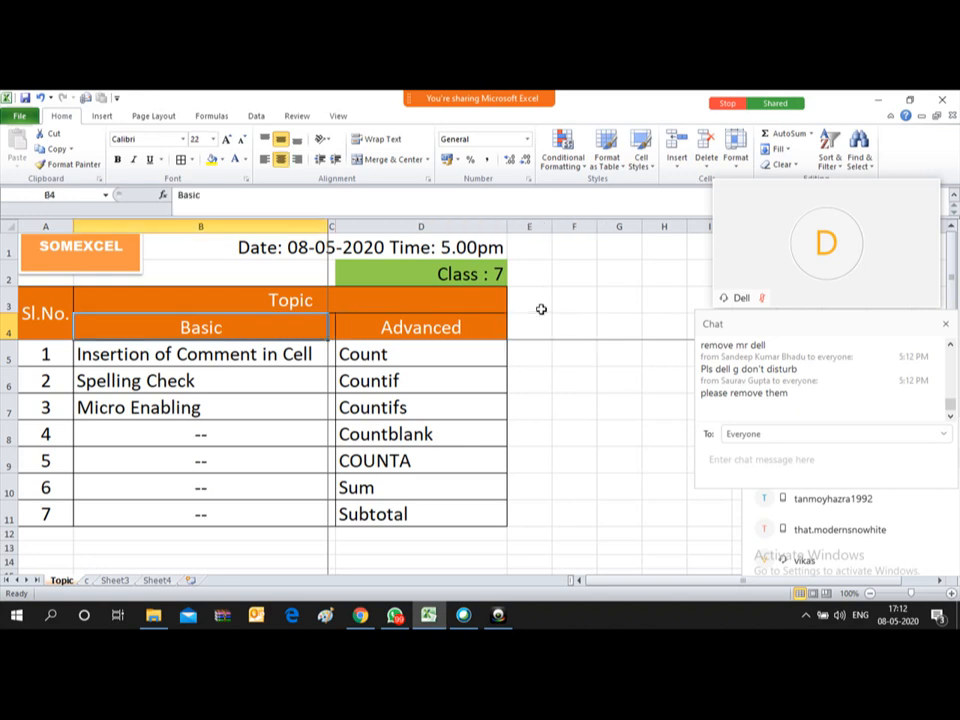
key("Up")
key("Down")
key("Down")
key("Down")
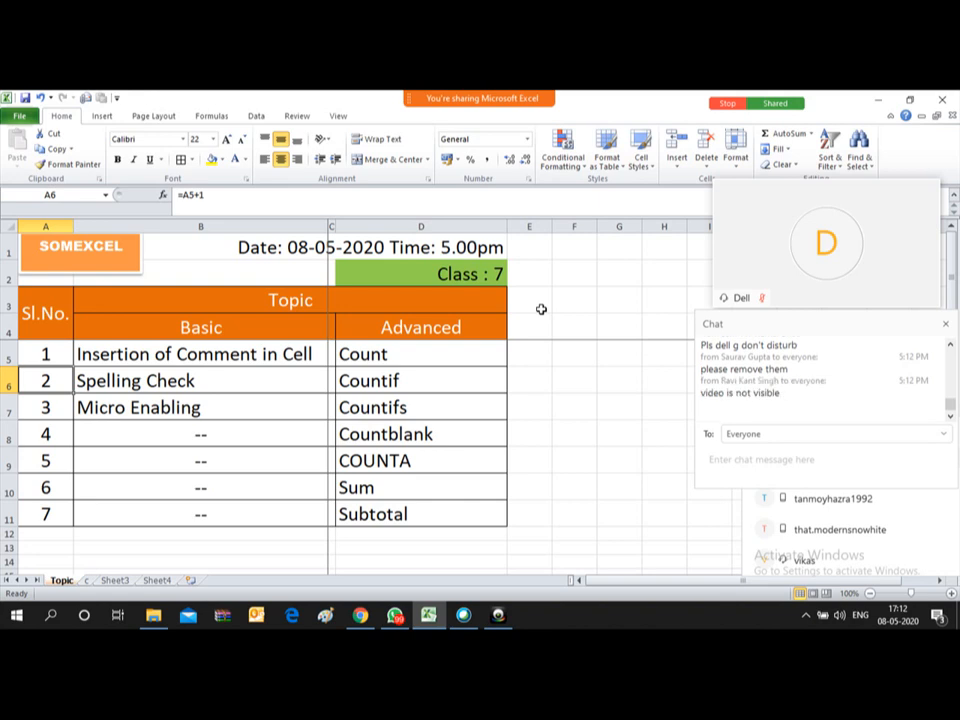
left_click(949, 326)
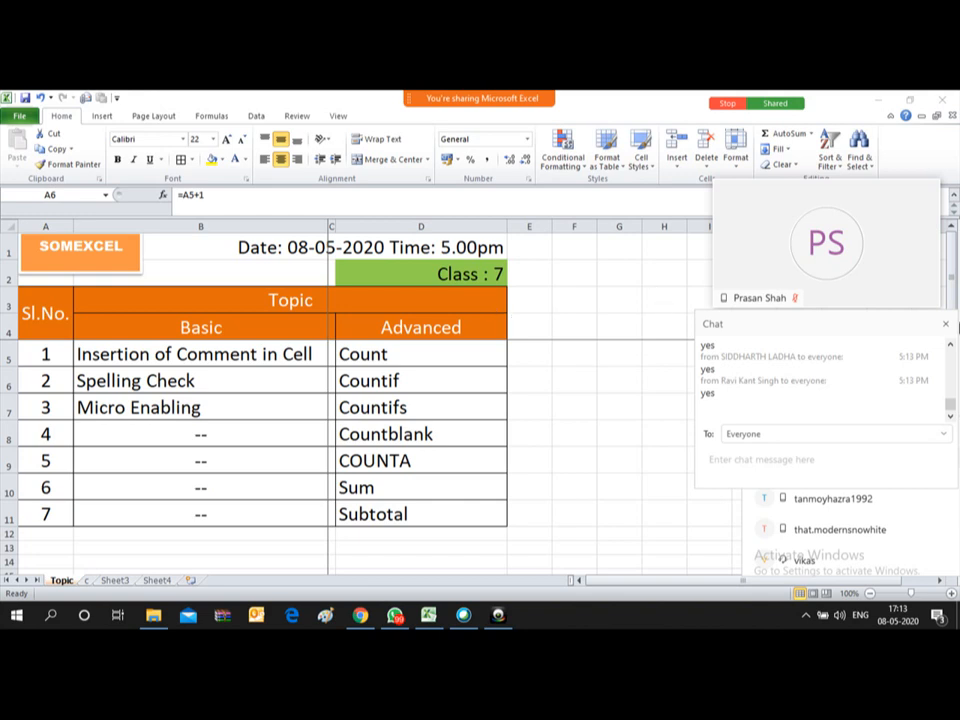
left_click(945, 323)
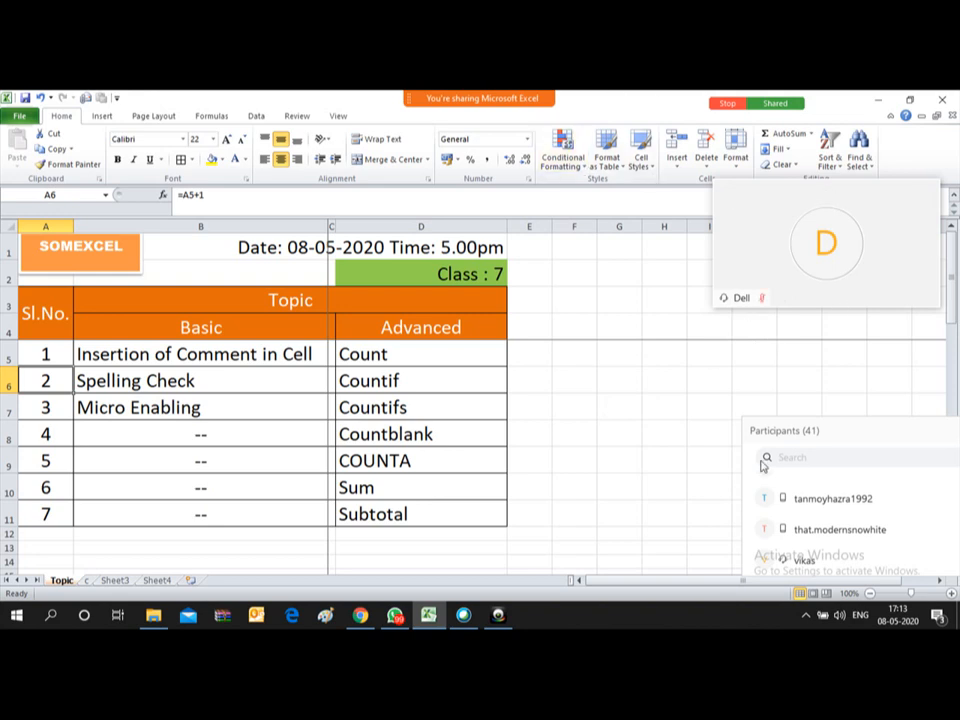
mouse_move(456, 104)
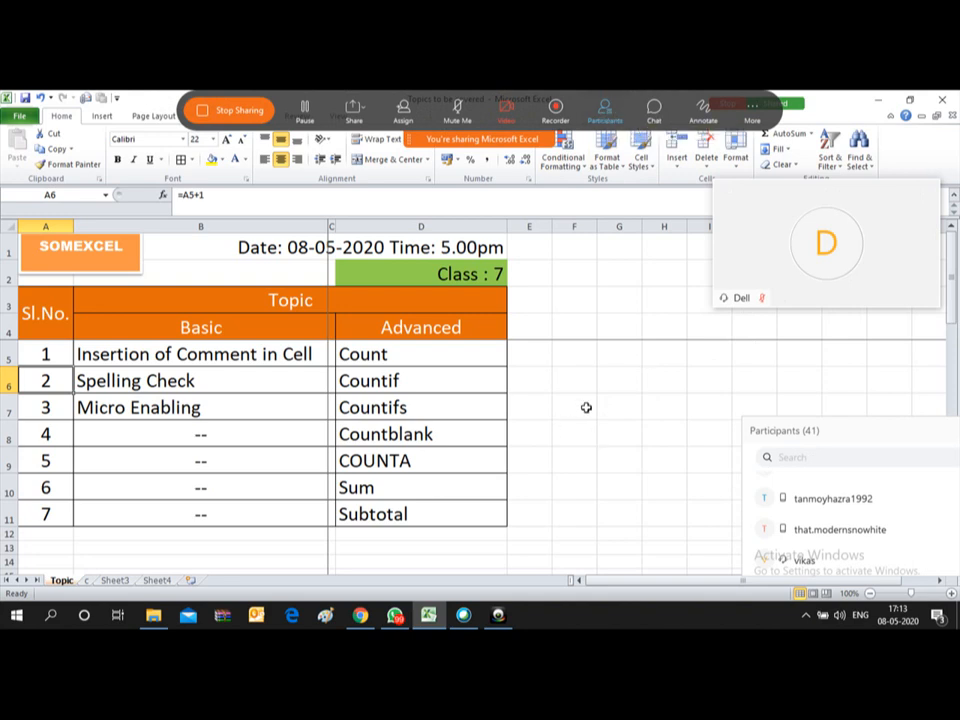
left_click(172, 356)
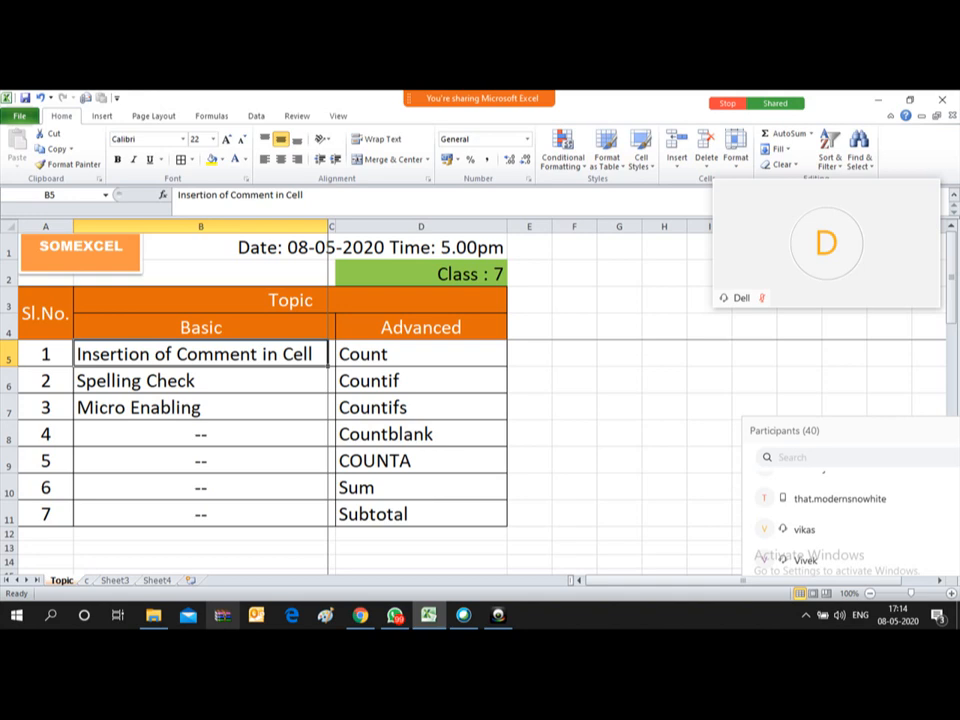
key("Down")
key("Down")
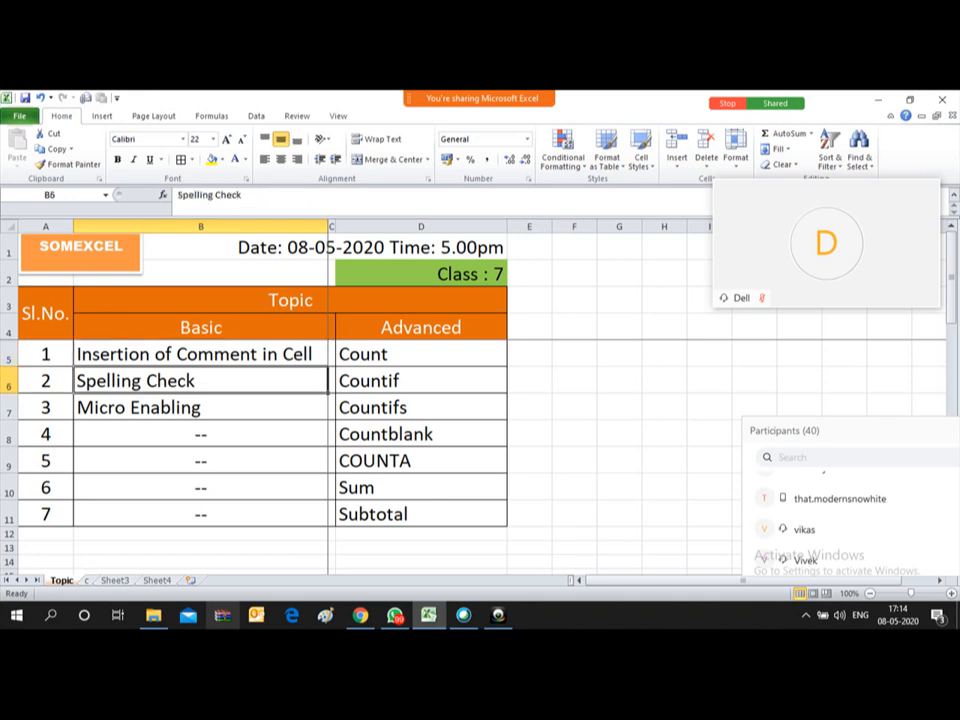
key("F2")
key("Left")
key("Left")
key("Left")
key("Left")
key("Left")
key("Left")
key("Left")
key("Left")
key("Left")
key("Left")
key("Left")
key("Left")
key("Left")
key("Left")
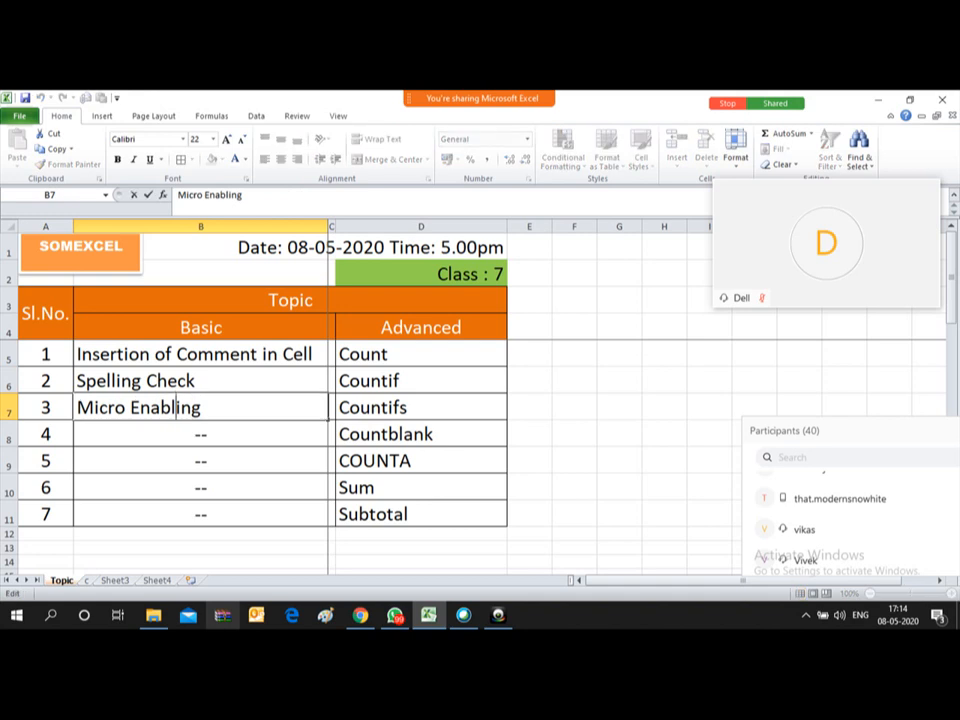
key("Right")
key("Right")
key("BackSpace")
type("A")
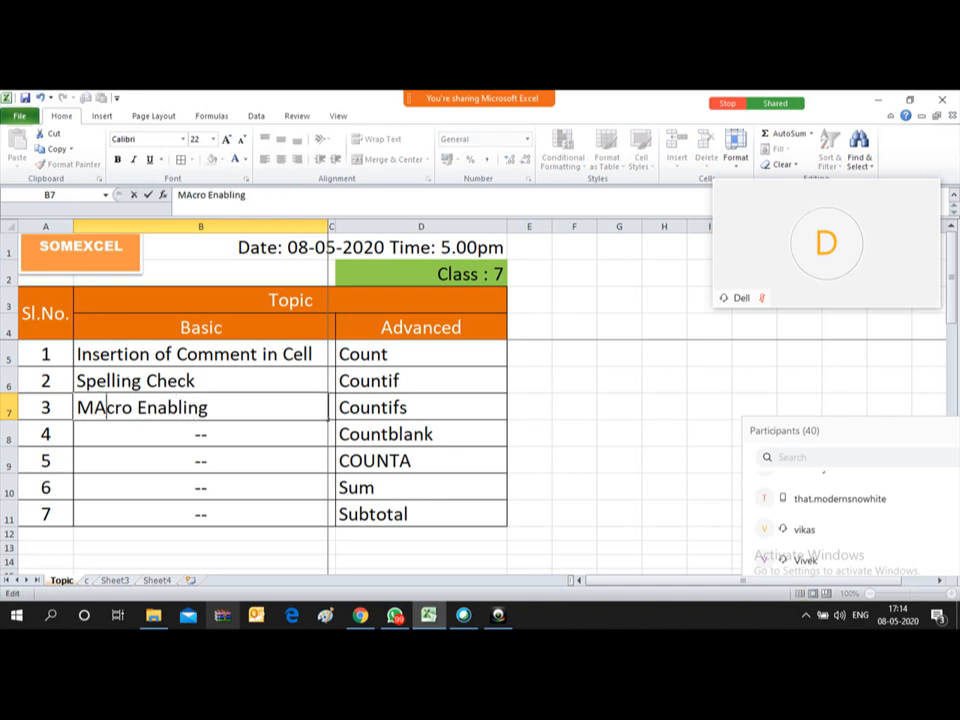
key("BackSpace")
type("a")
key("Return")
key("Up")
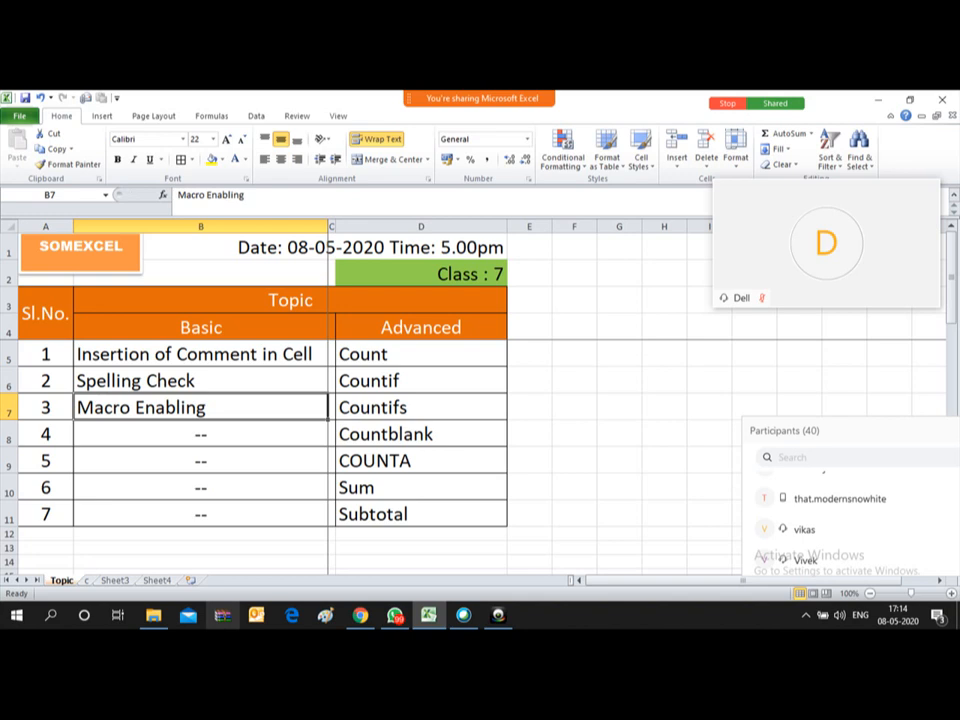
key("Up")
key("Up")
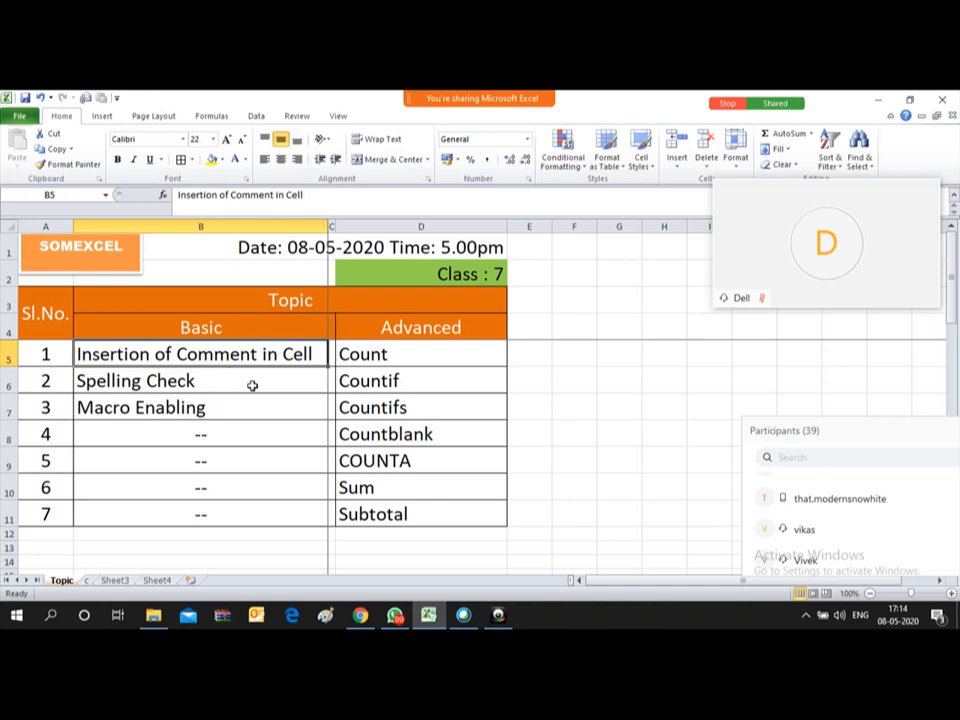
Step: Open Sheet3's attendance table at 130% zoom, autofit the Location column, and select A6
left_click(116, 580)
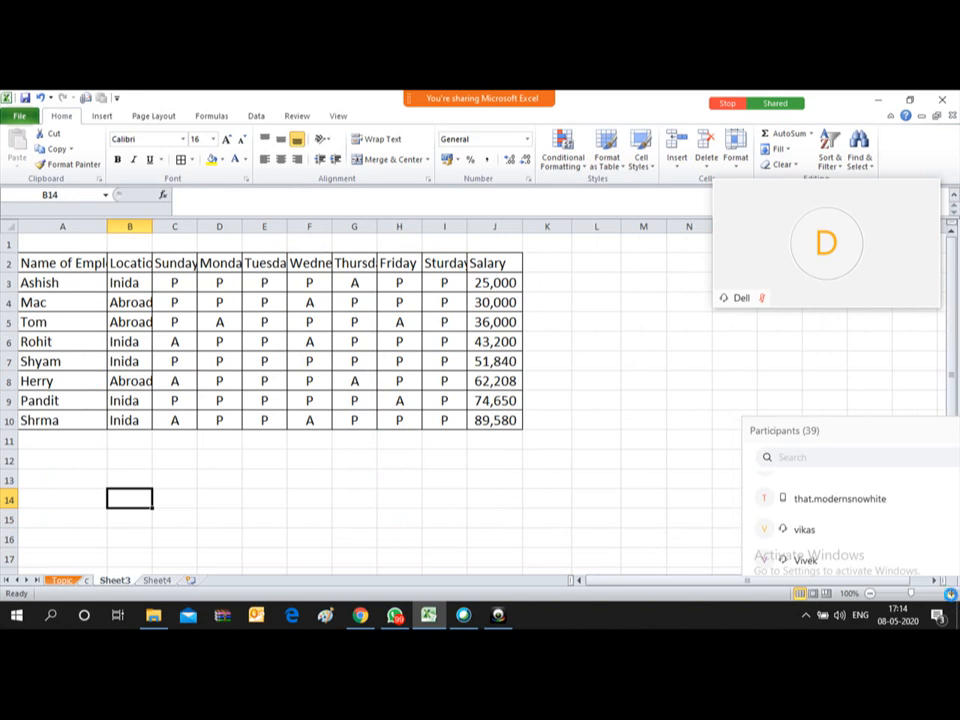
left_click(951, 593)
left_click(951, 593)
left_click(951, 593)
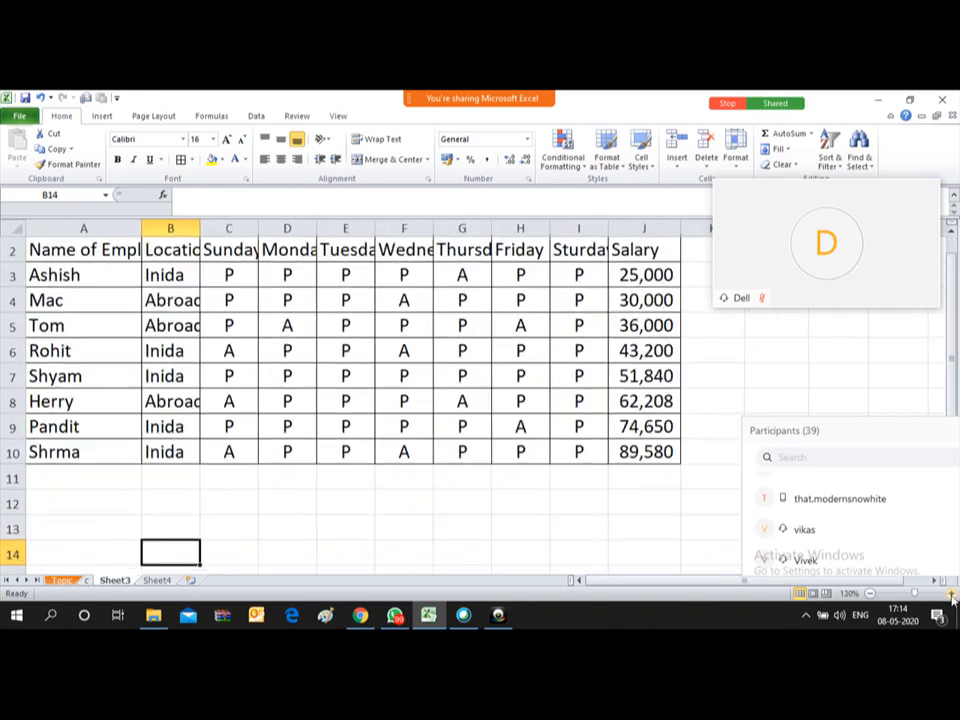
double_click(200, 228)
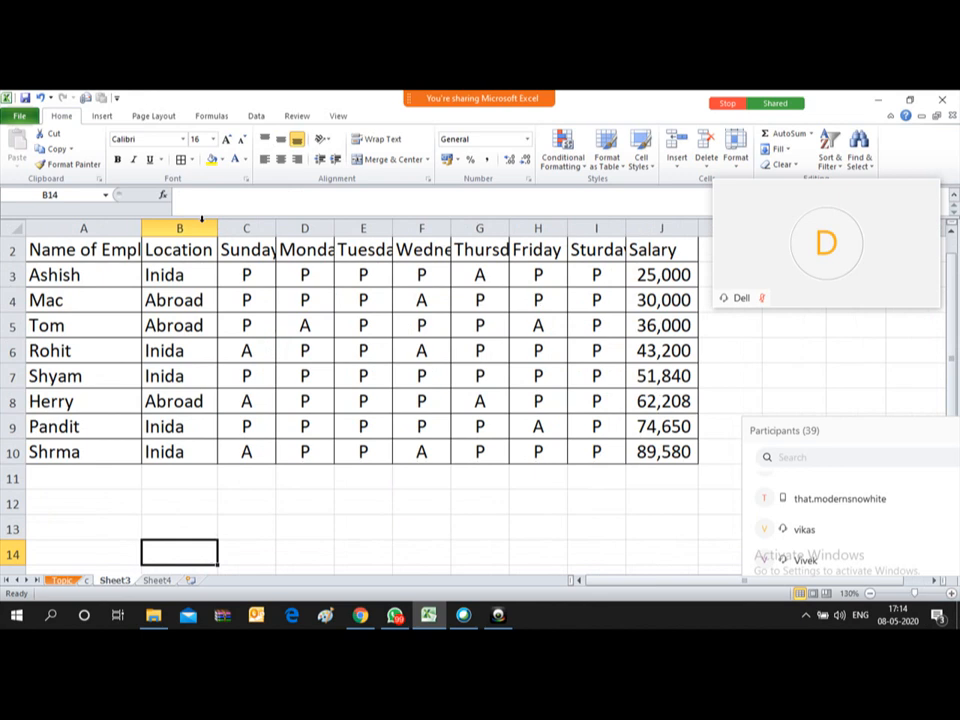
left_click(85, 350)
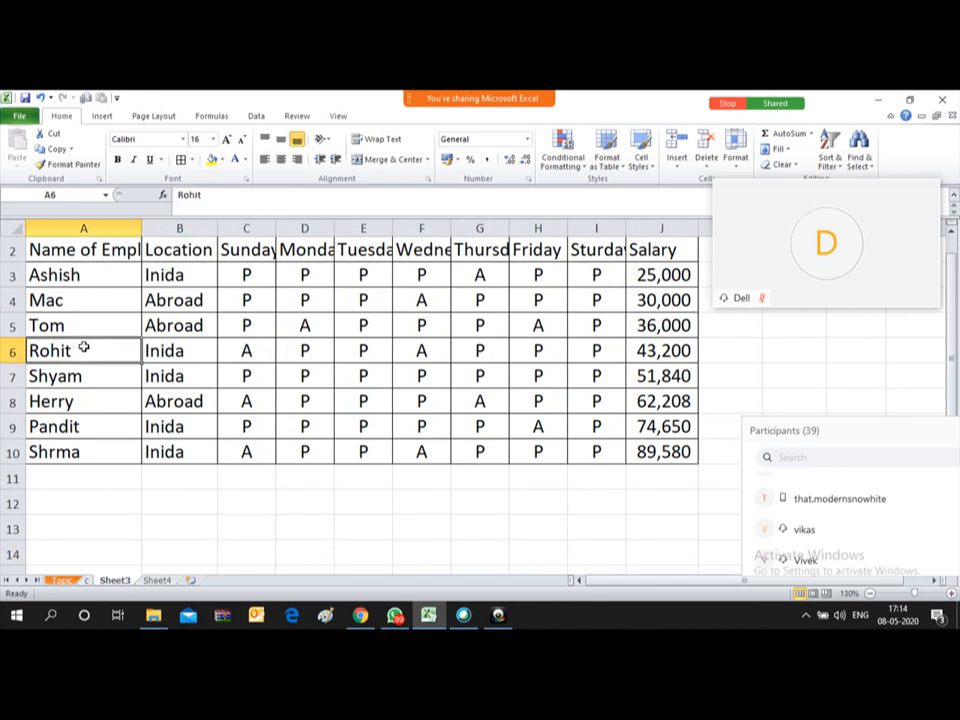
left_click(297, 116)
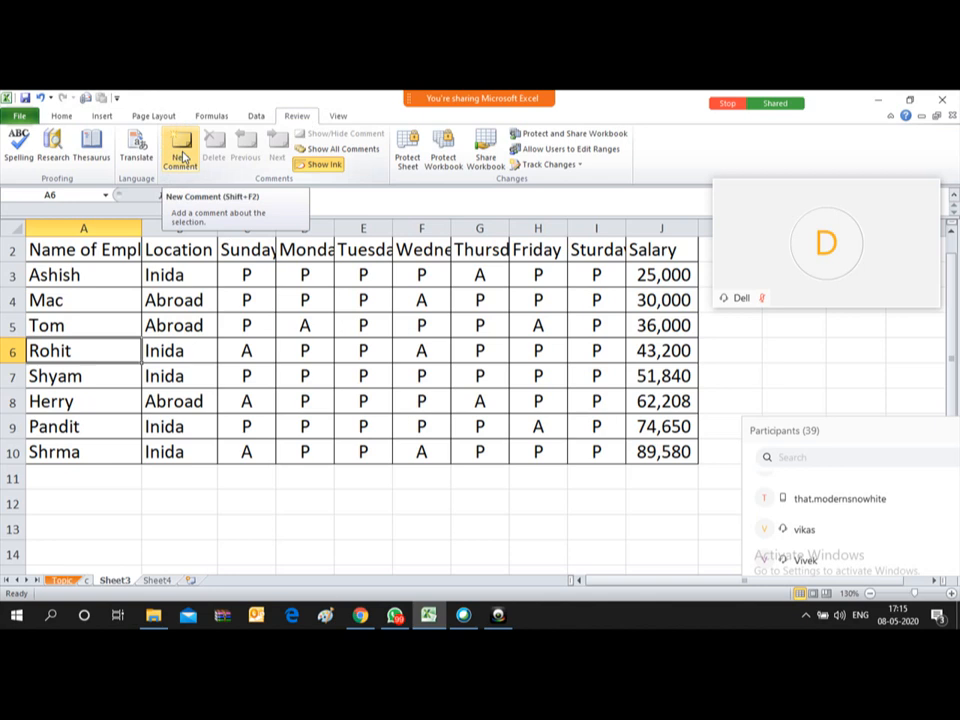
Step: Add a New Comment to cell A6 reading 'Rohit is an employee'
left_click(182, 155)
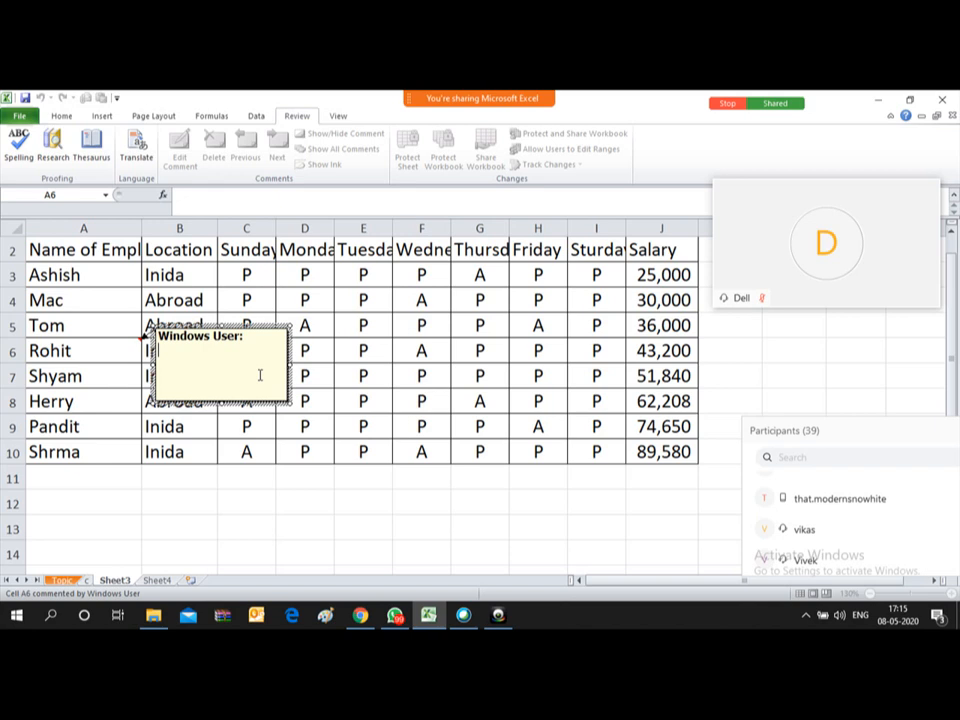
type("Rohit is an emplo")
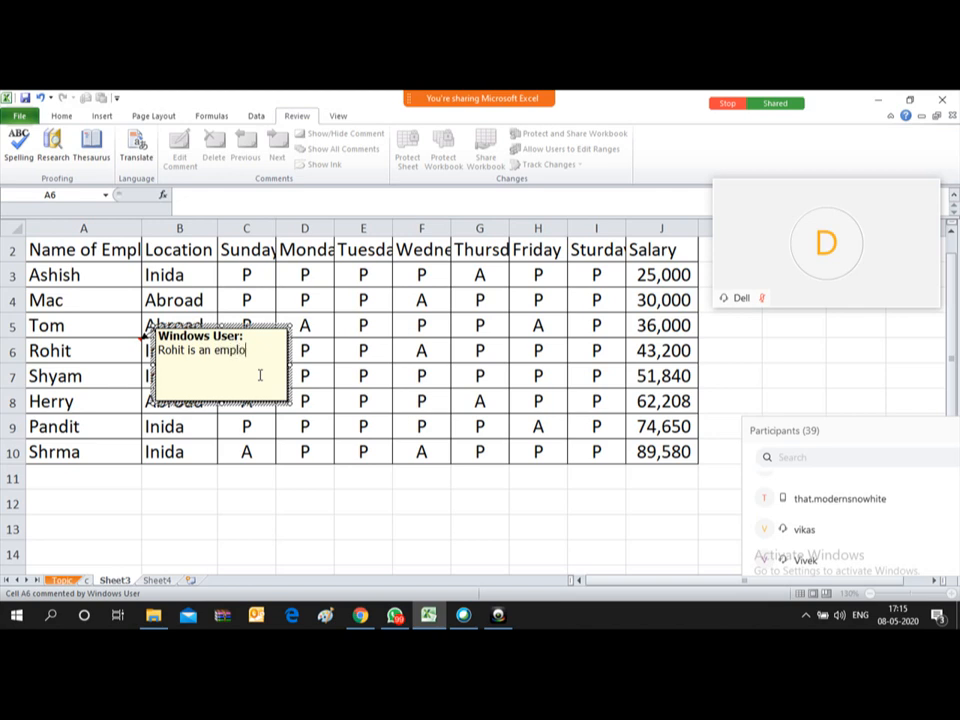
type("yee")
key("Return")
left_click(168, 403)
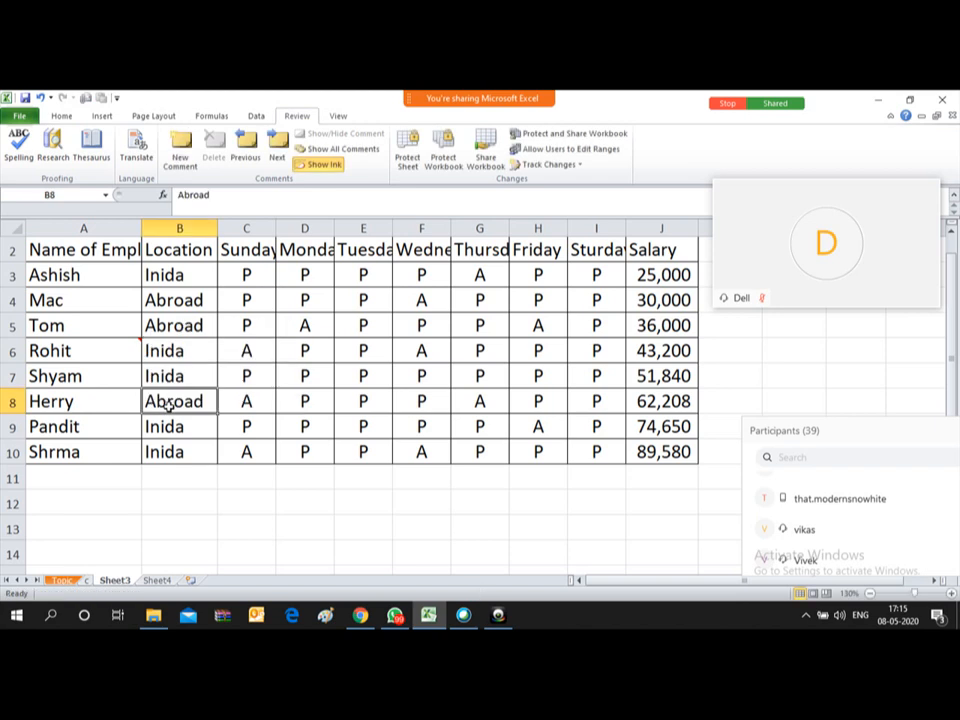
mouse_move(115, 350)
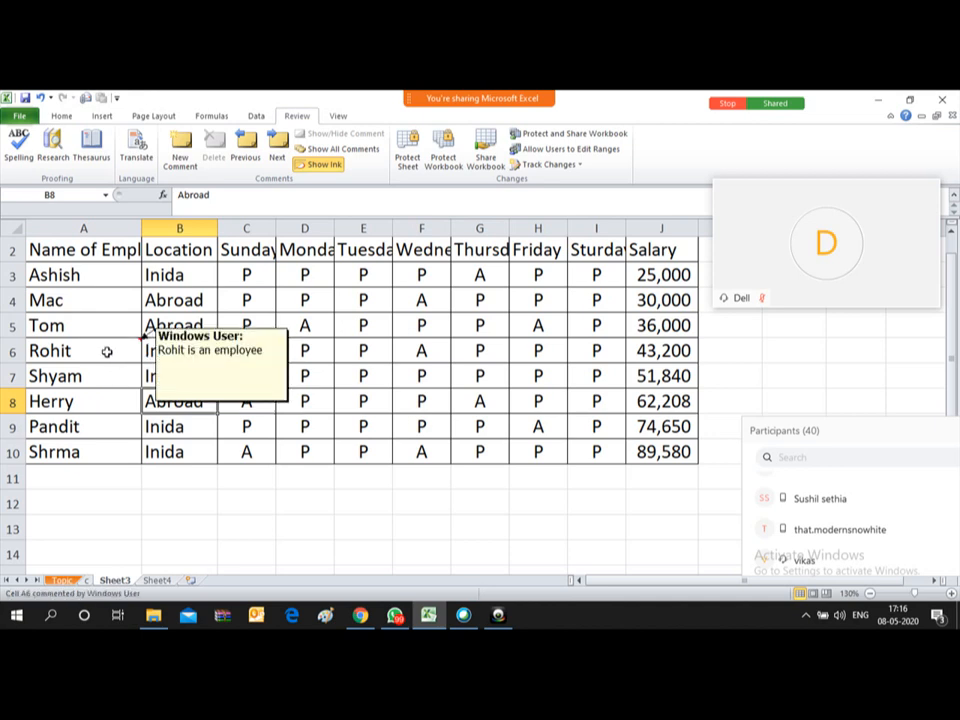
left_click(107, 351)
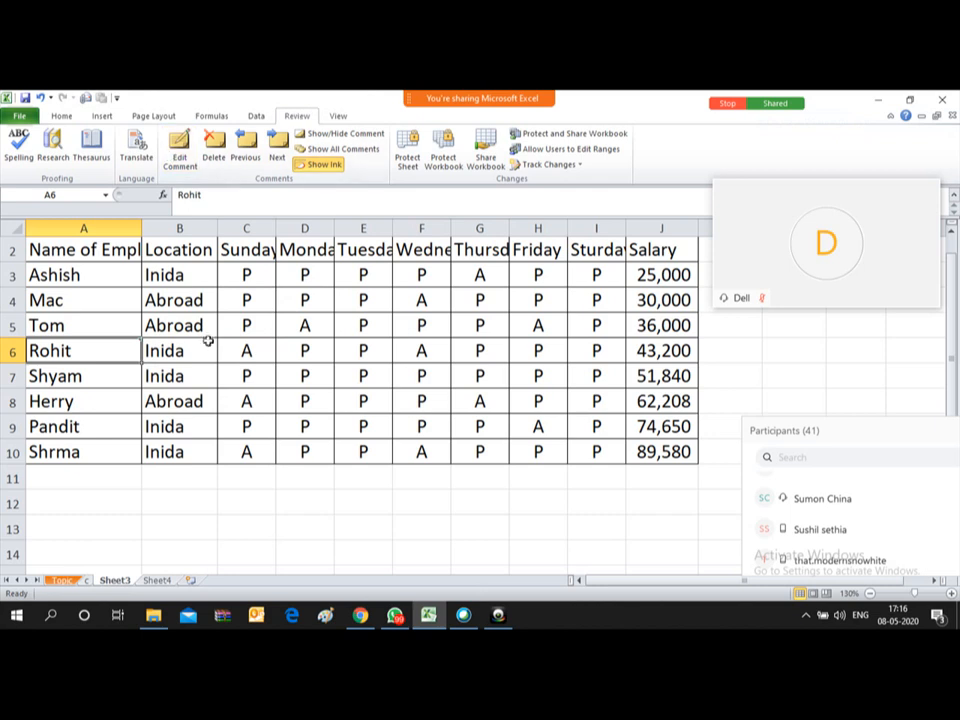
mouse_move(104, 354)
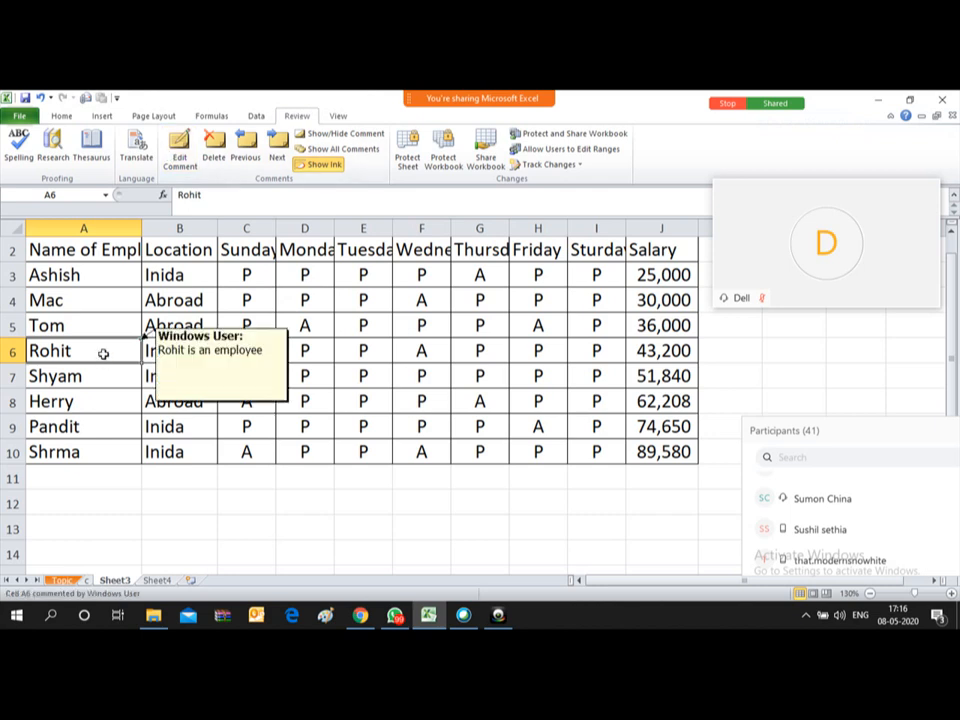
left_click(181, 146)
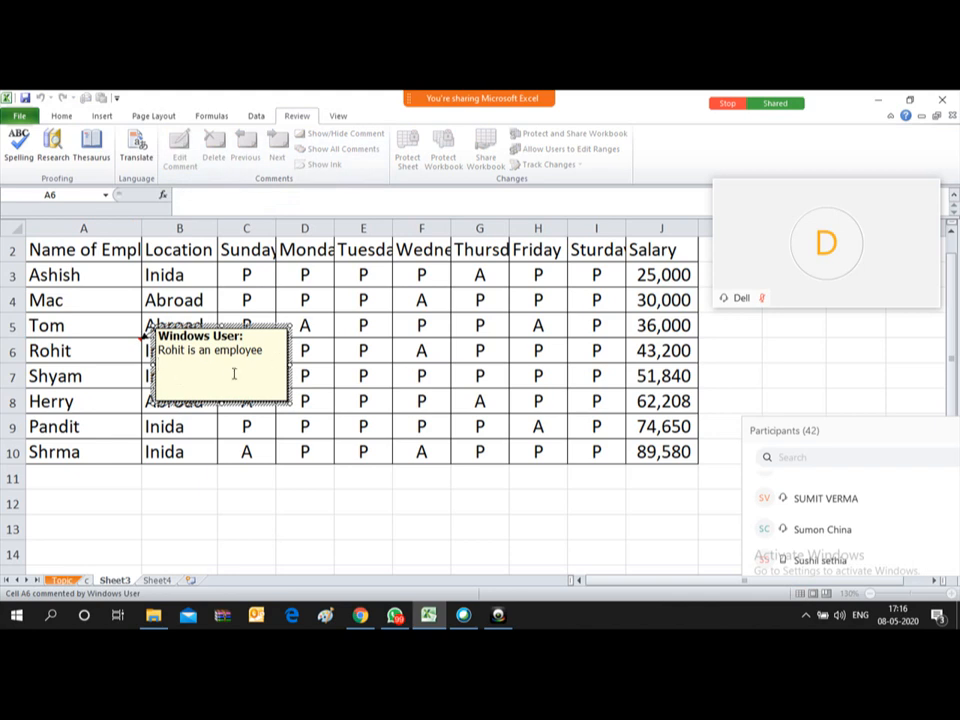
left_click(202, 399)
left_click(133, 432)
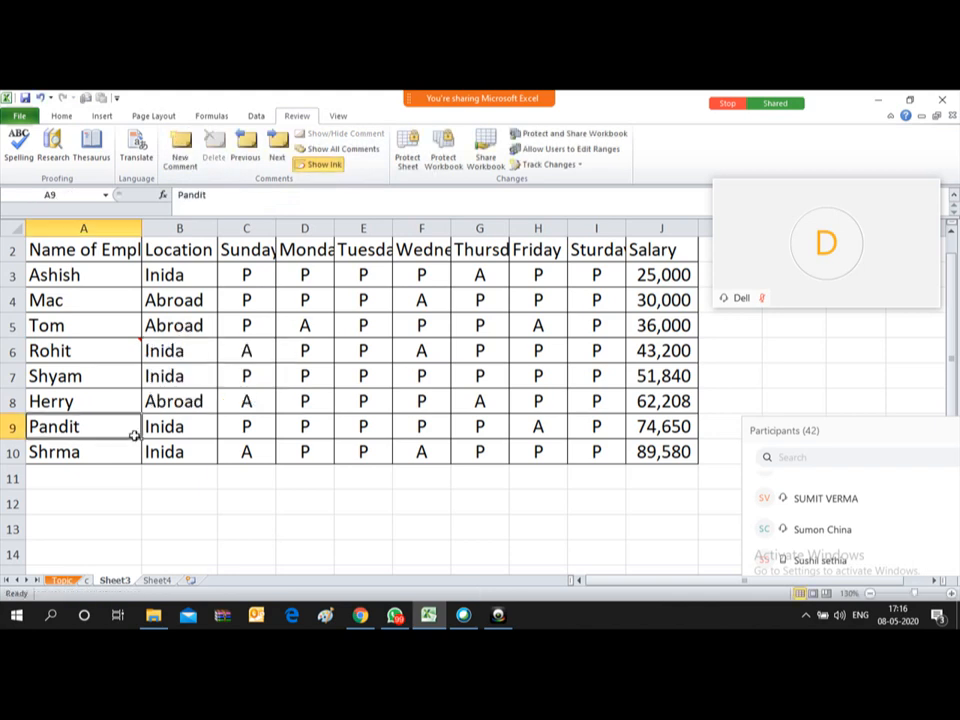
left_click(86, 350)
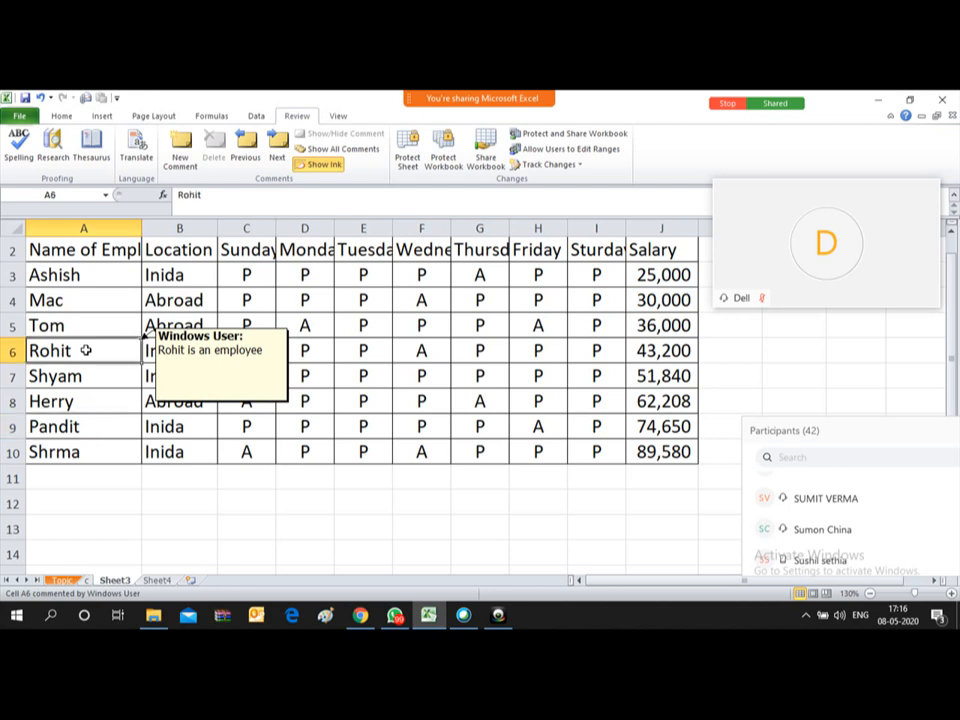
Step: Delete the comment from cell A6 and then select cell C6
right_click(86, 350)
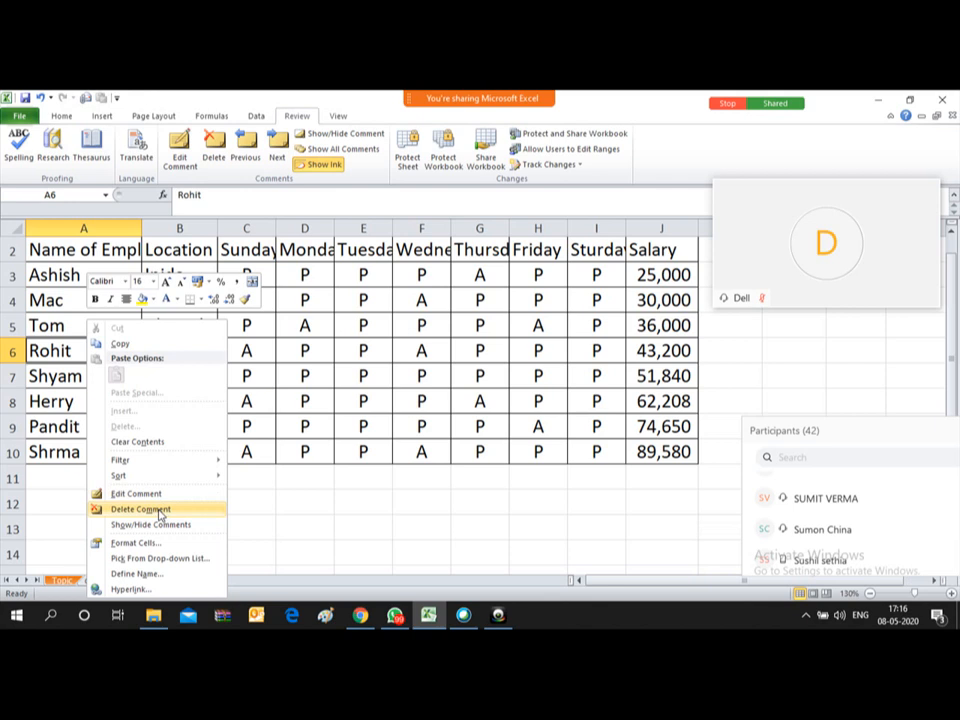
left_click(140, 509)
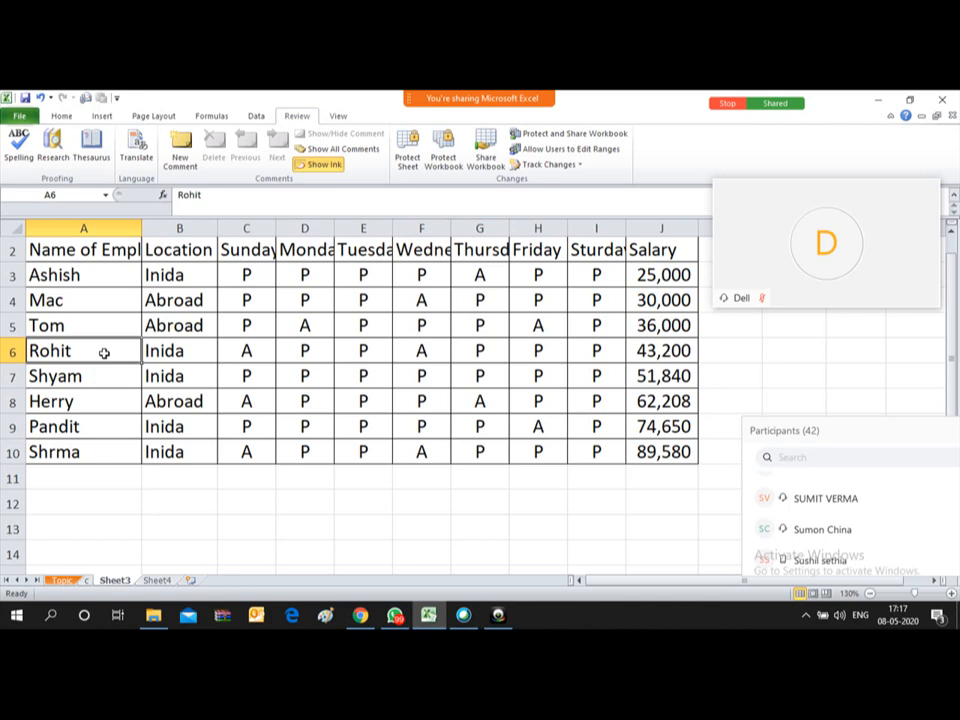
left_click(241, 350)
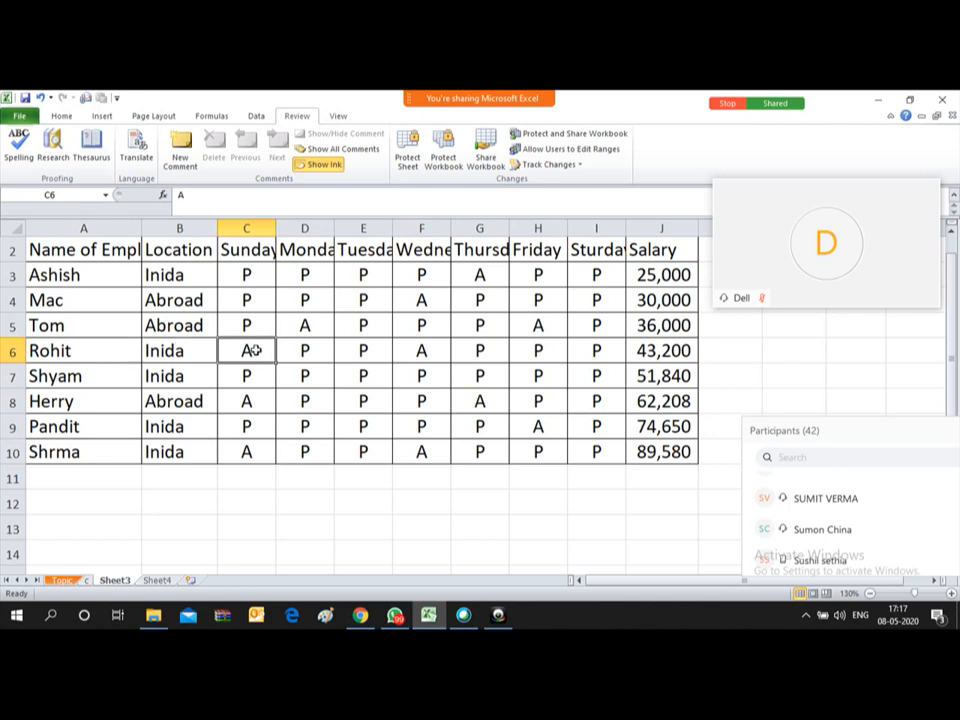
Step: Select the entire worksheet and drag a column border to widen every column
left_click(11, 227)
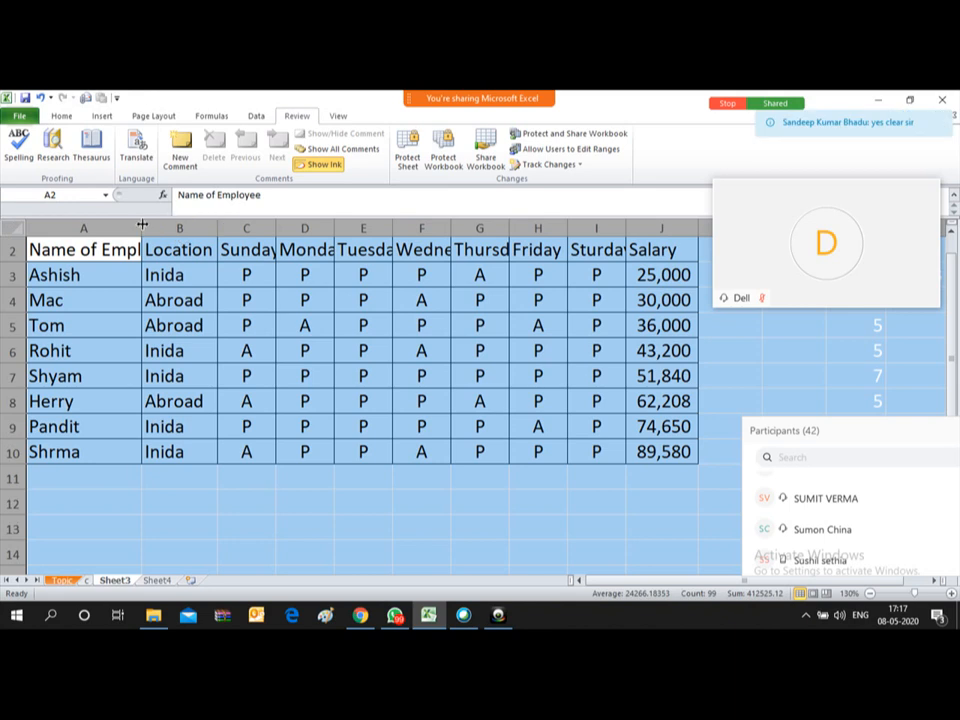
left_click_drag(141, 227, 187, 227)
left_click(297, 350)
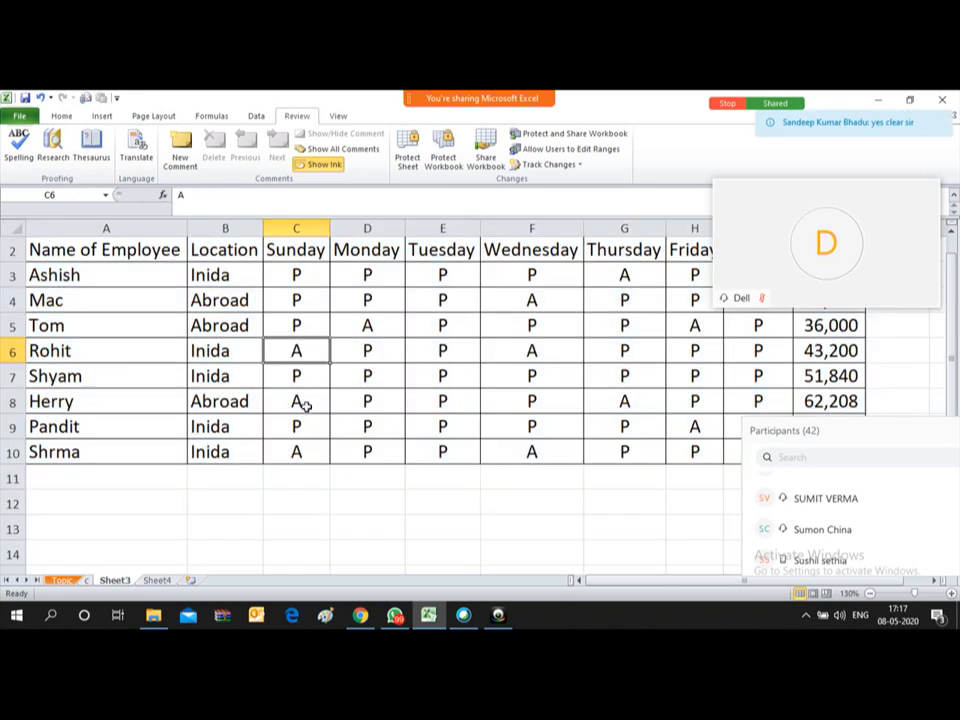
Step: Insert a comment reading 'Fever' on Rohit's Sunday absence in C6
right_click(312, 345)
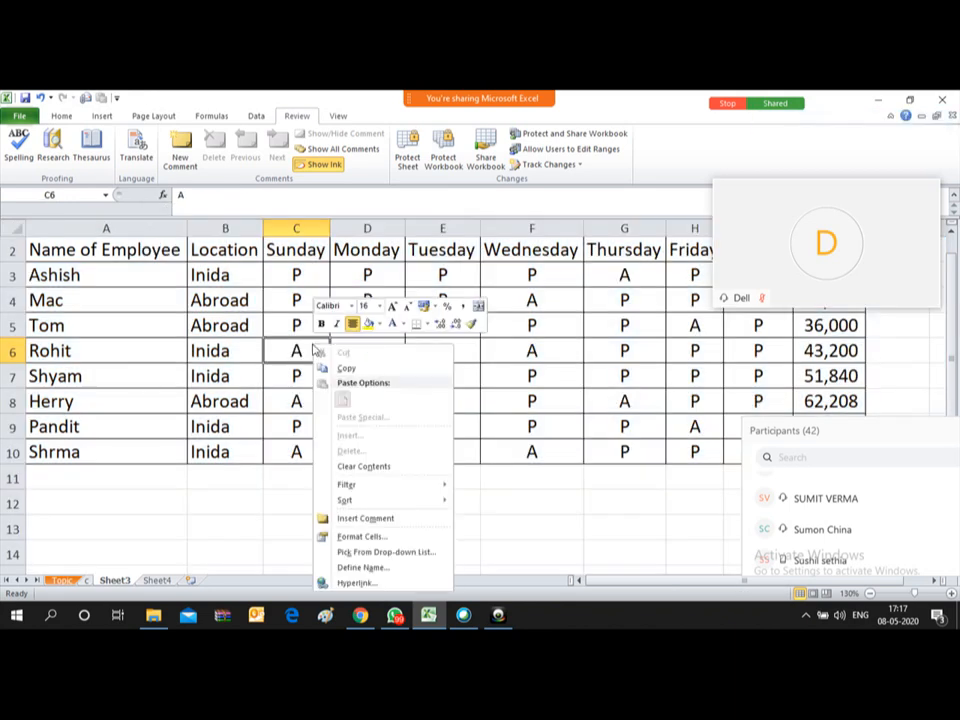
left_click(361, 521)
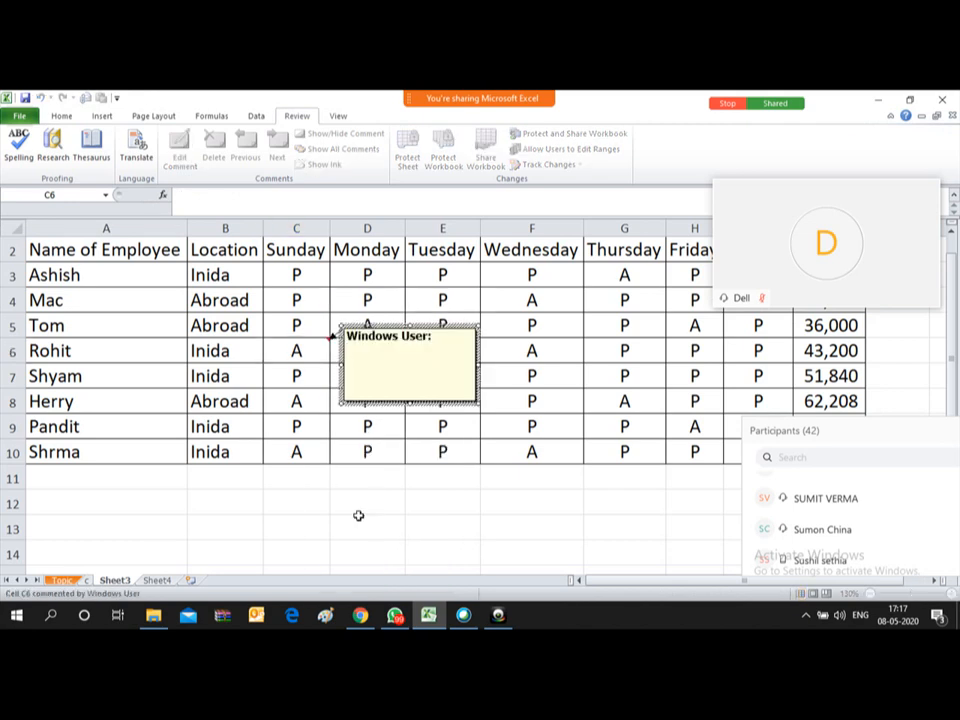
type("Fever")
left_click(285, 424)
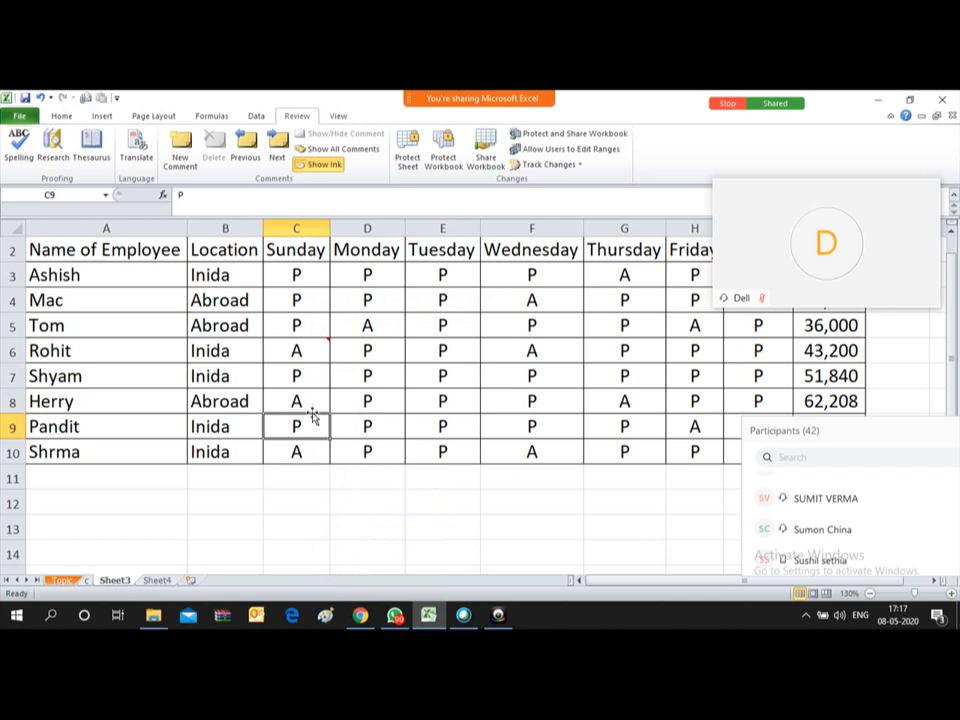
mouse_move(312, 349)
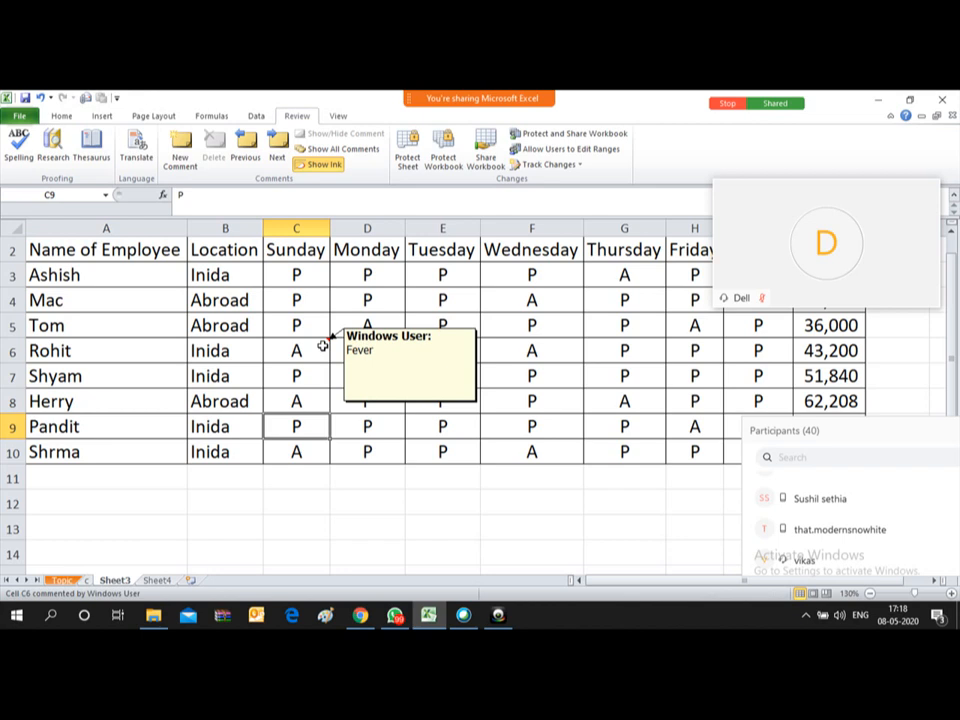
left_click(322, 345)
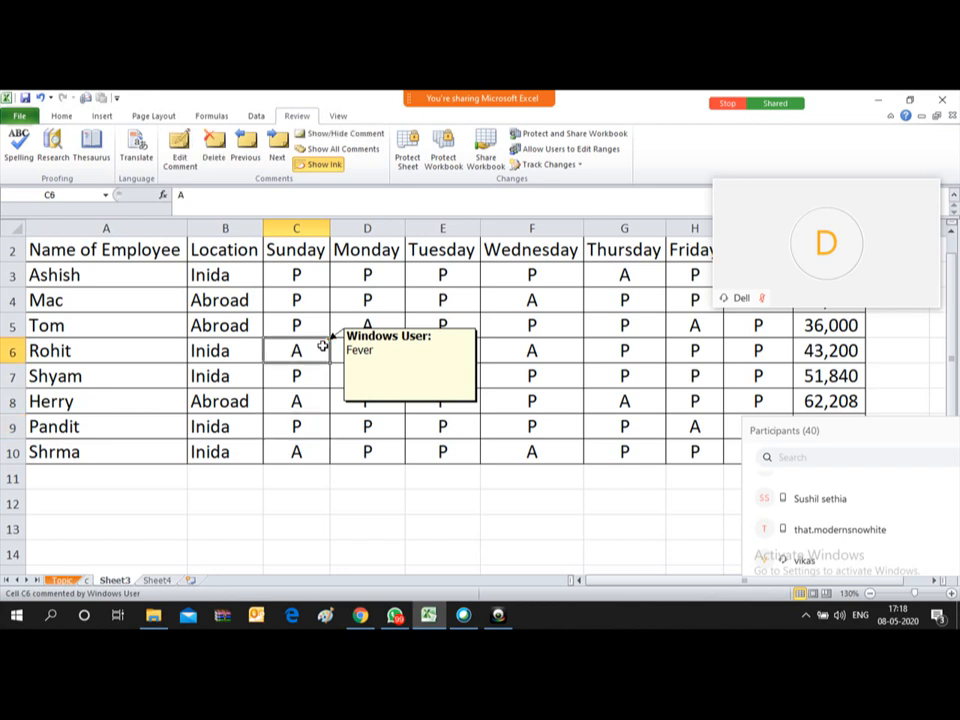
left_click(63, 580)
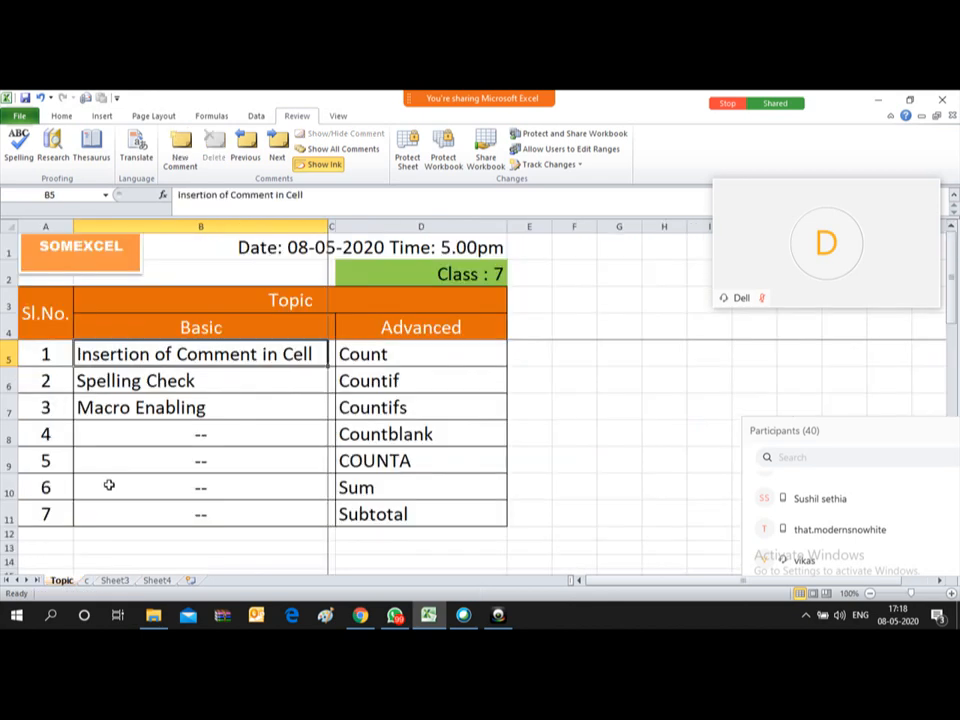
left_click(212, 382)
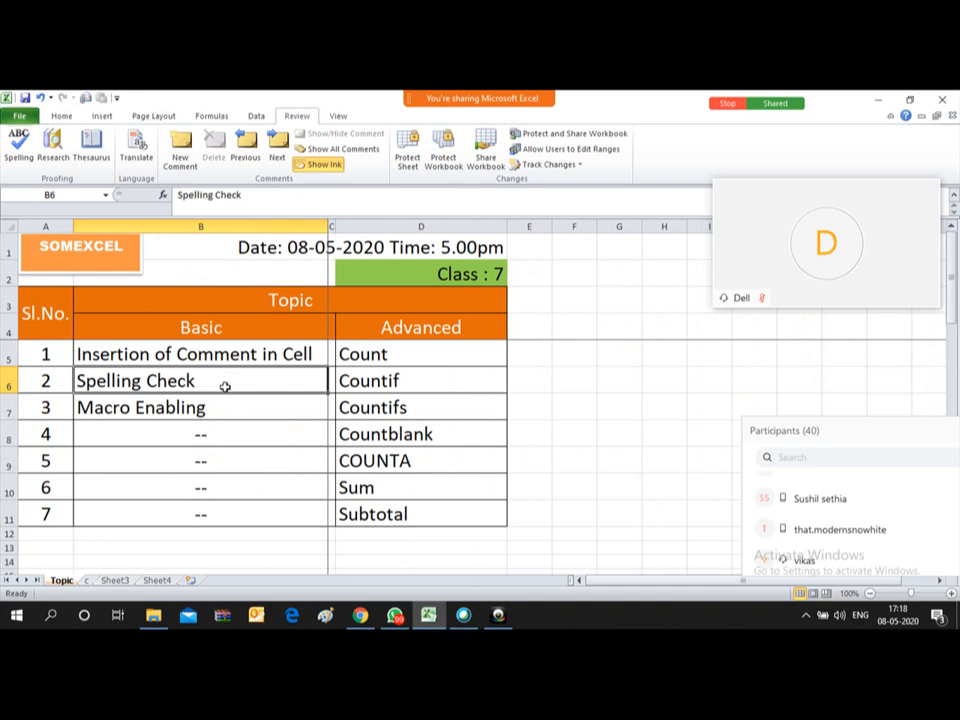
left_click(118, 581)
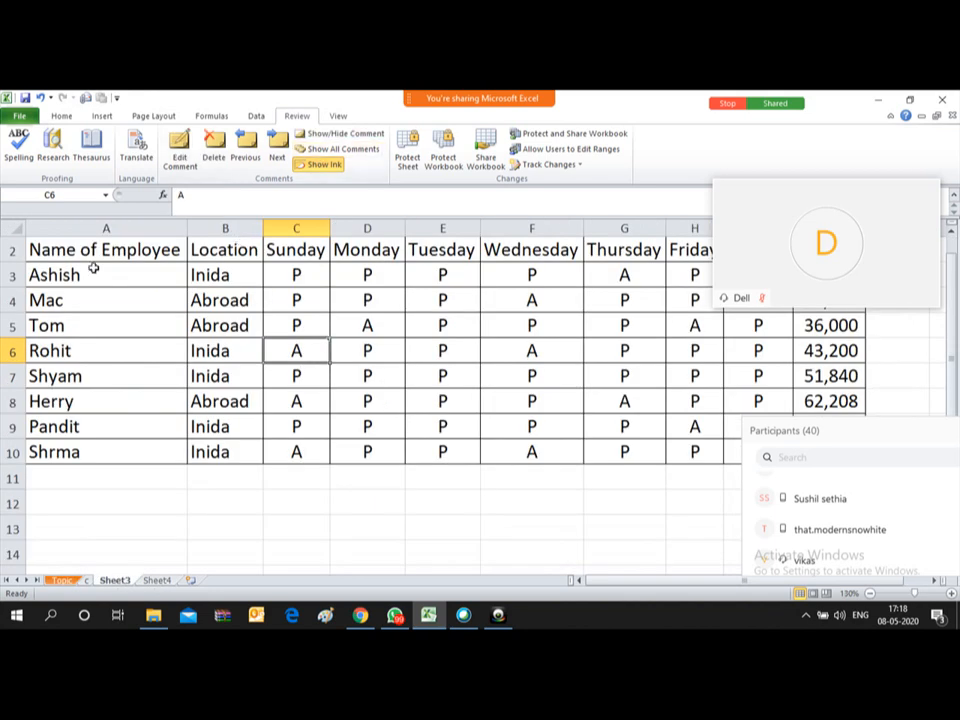
left_click_drag(77, 270, 424, 477)
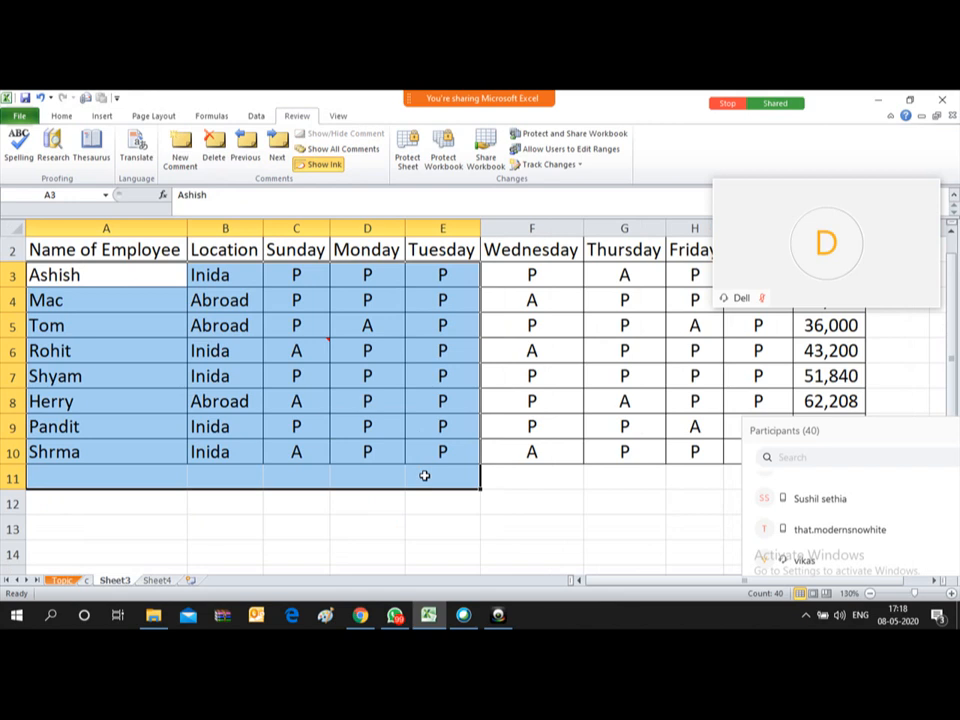
left_click(182, 402)
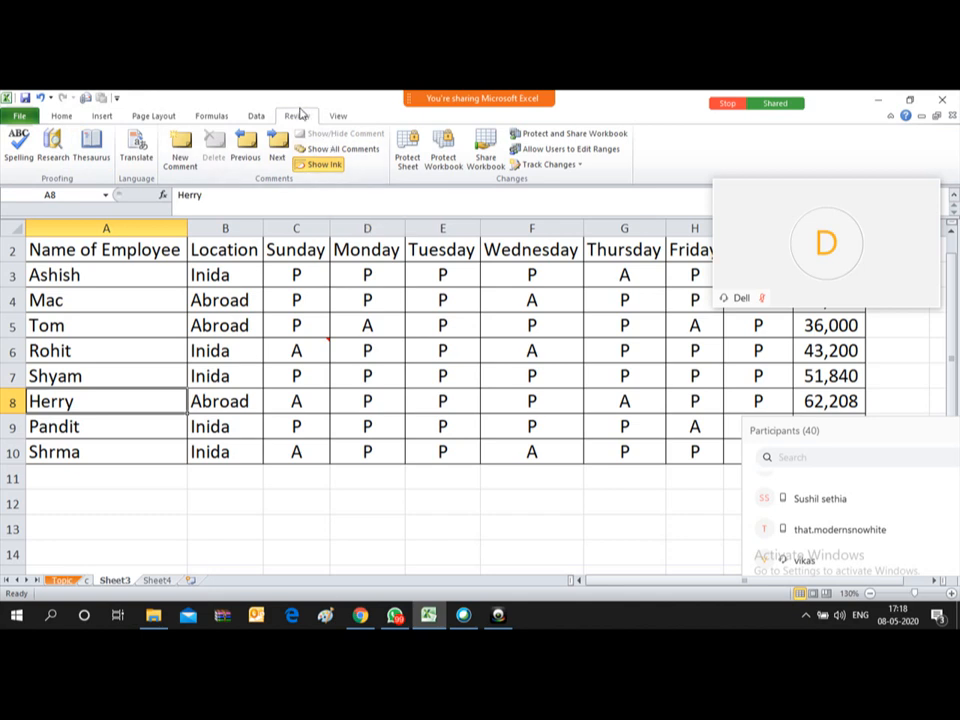
Step: Run spell check, move the Spelling dialog aside, and pick Harry as the correction for Herry
left_click(18, 150)
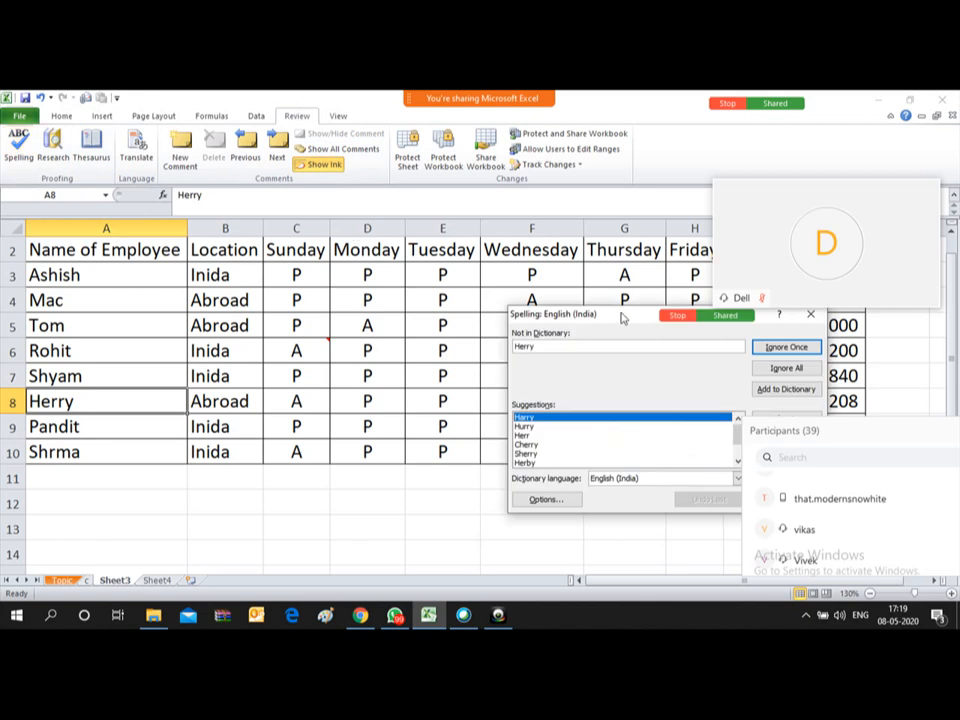
left_click_drag(624, 319, 342, 285)
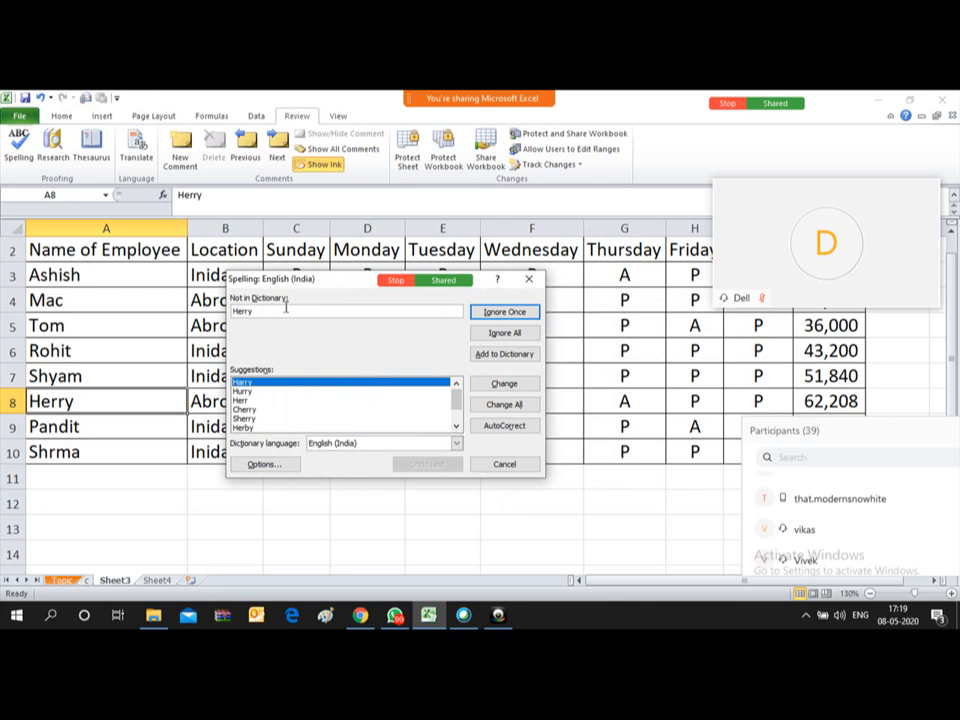
left_click(456, 426)
left_click(456, 426)
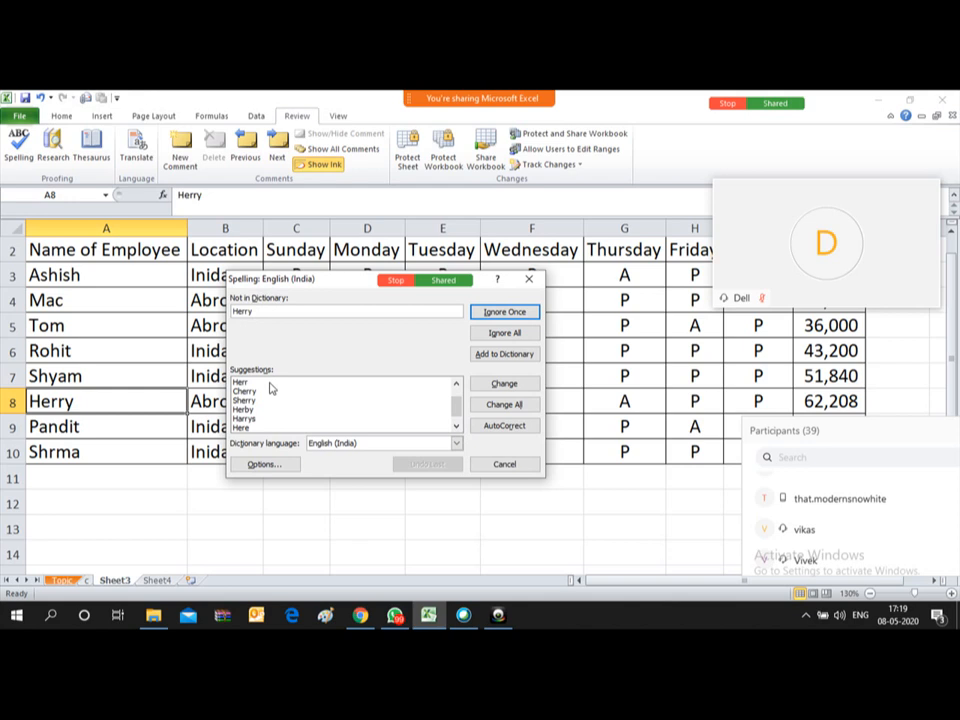
left_click(456, 428)
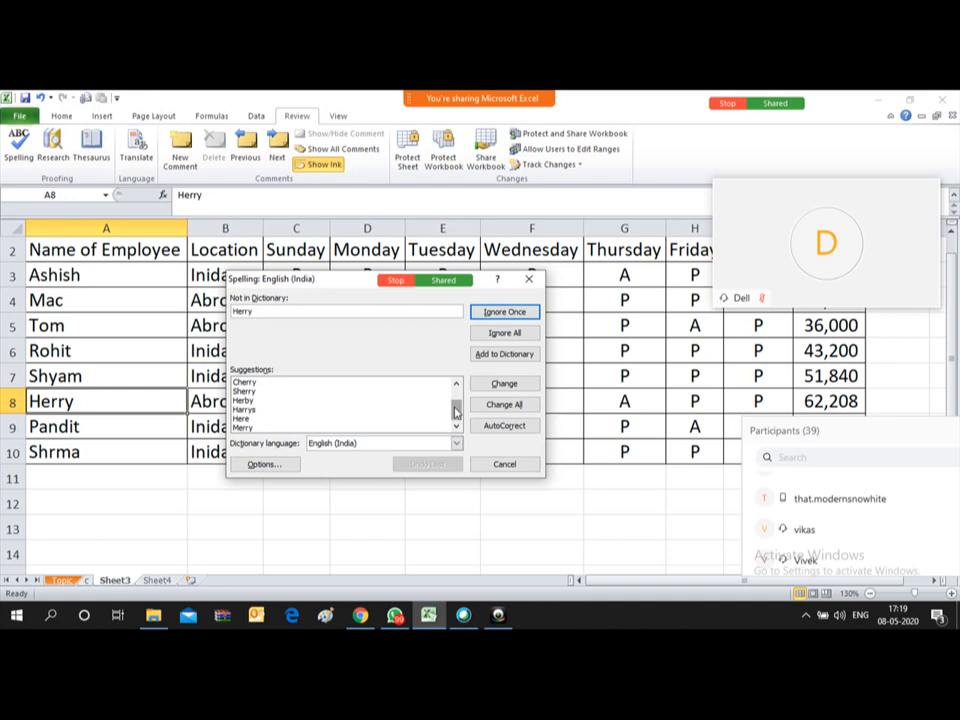
left_click_drag(456, 410, 456, 388)
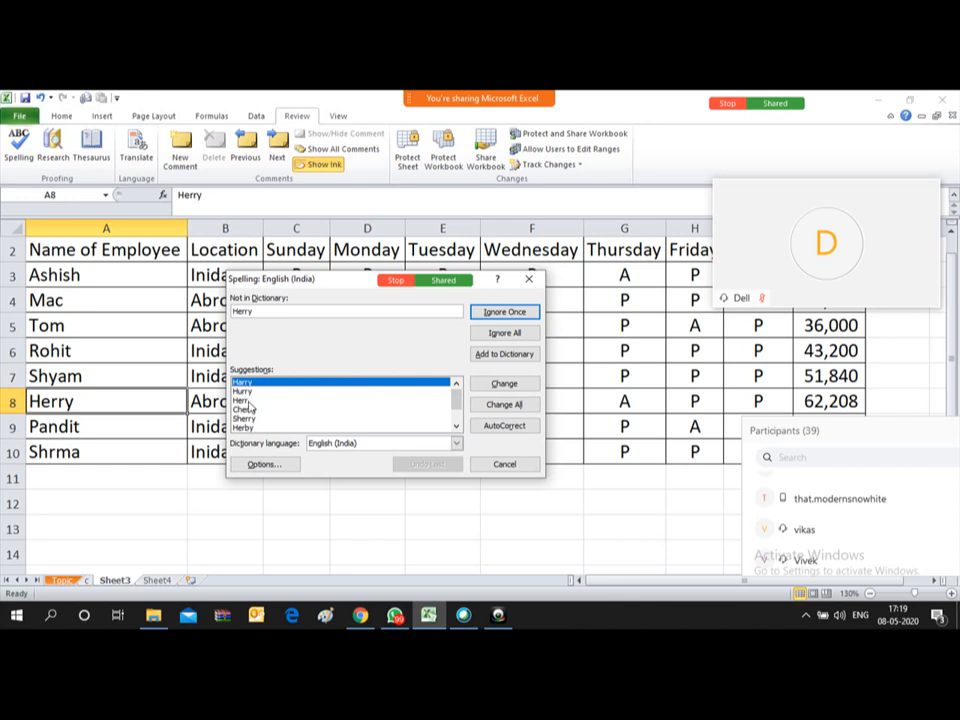
left_click(456, 429)
left_click(456, 429)
left_click(456, 429)
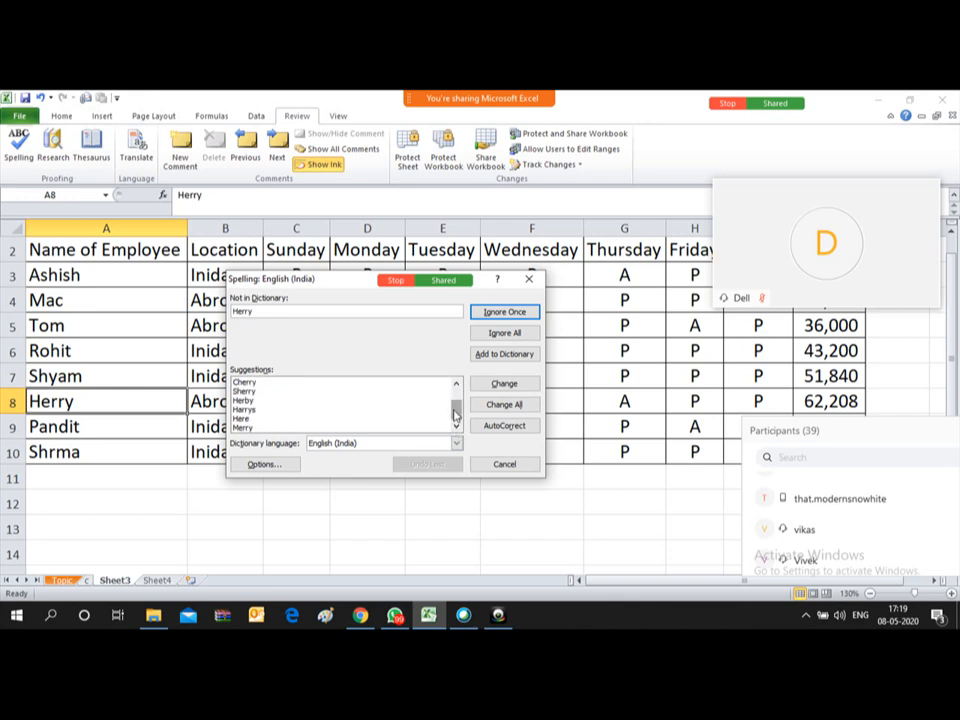
left_click_drag(455, 414, 456, 388)
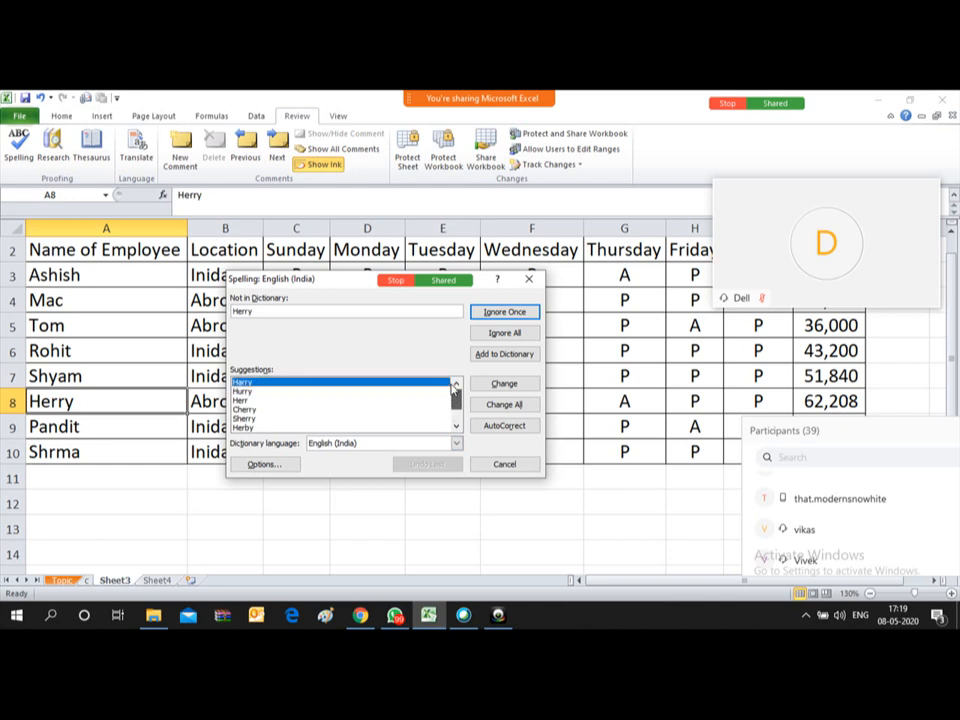
left_click(246, 384)
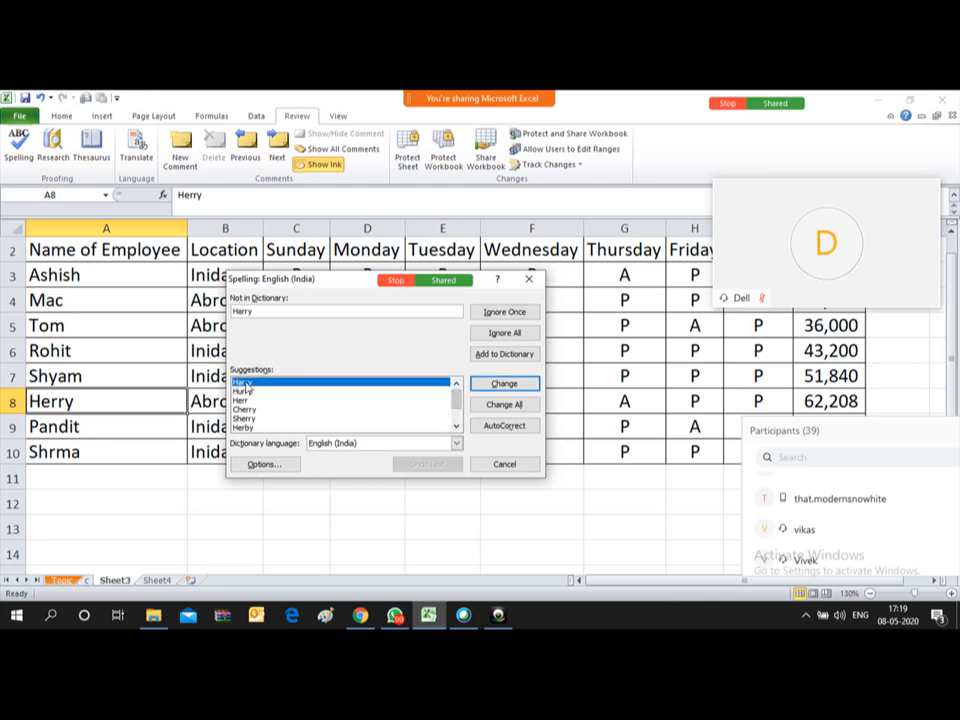
Step: Replace Herry with Harry in cell A8 and close the spelling check
left_click(505, 386)
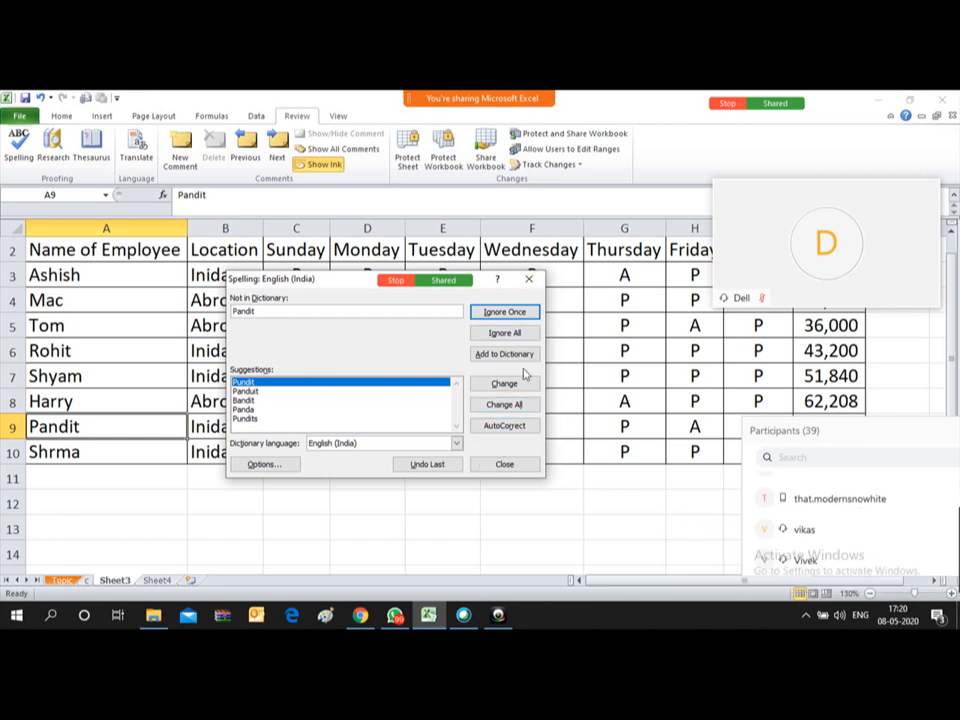
left_click(518, 469)
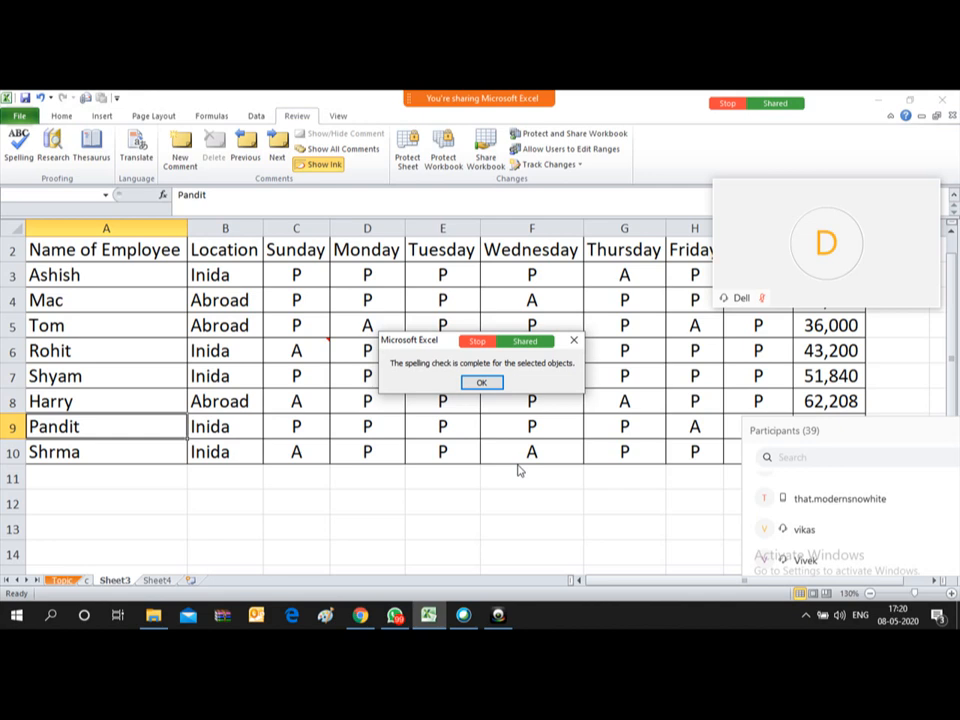
Step: Dismiss the spelling-complete notice, switch to the Topic sheet and open the File Info view
left_click(484, 383)
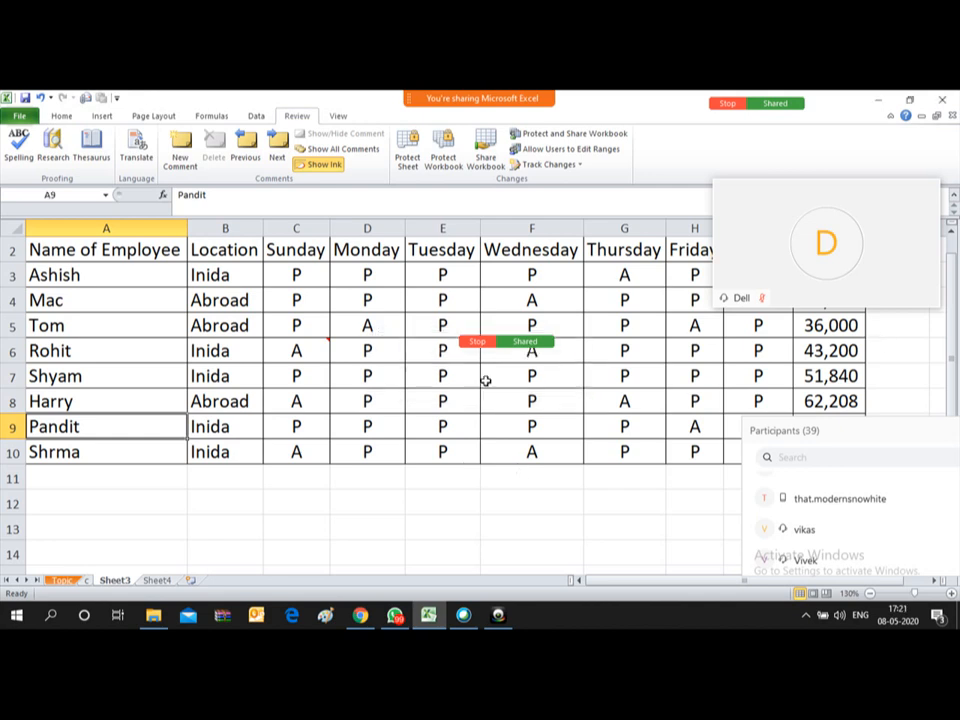
left_click(97, 322)
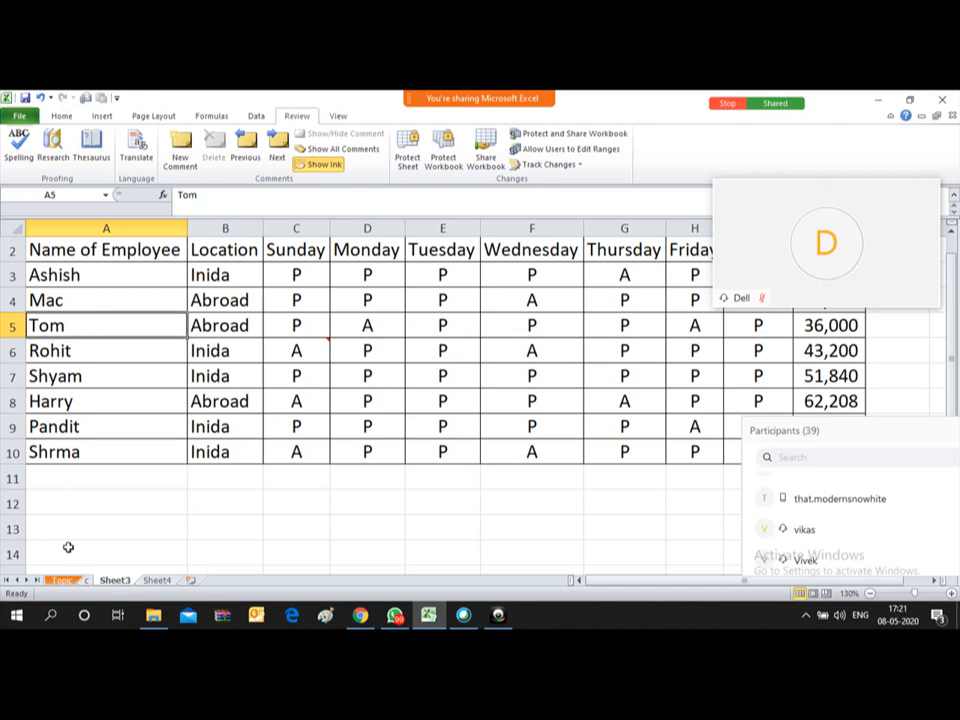
left_click(62, 581)
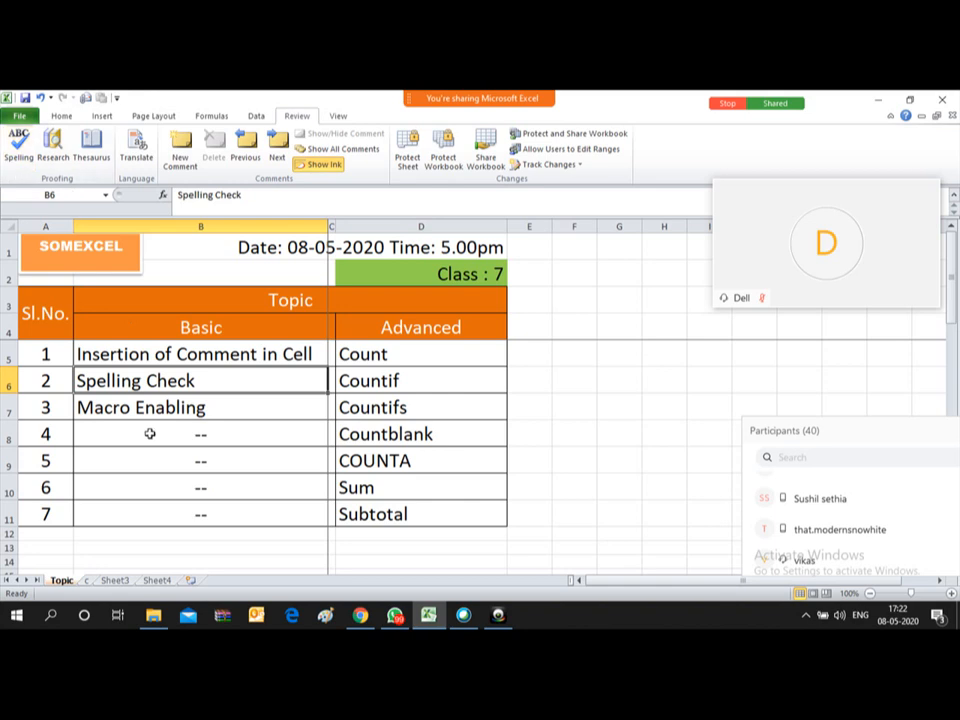
left_click(17, 118)
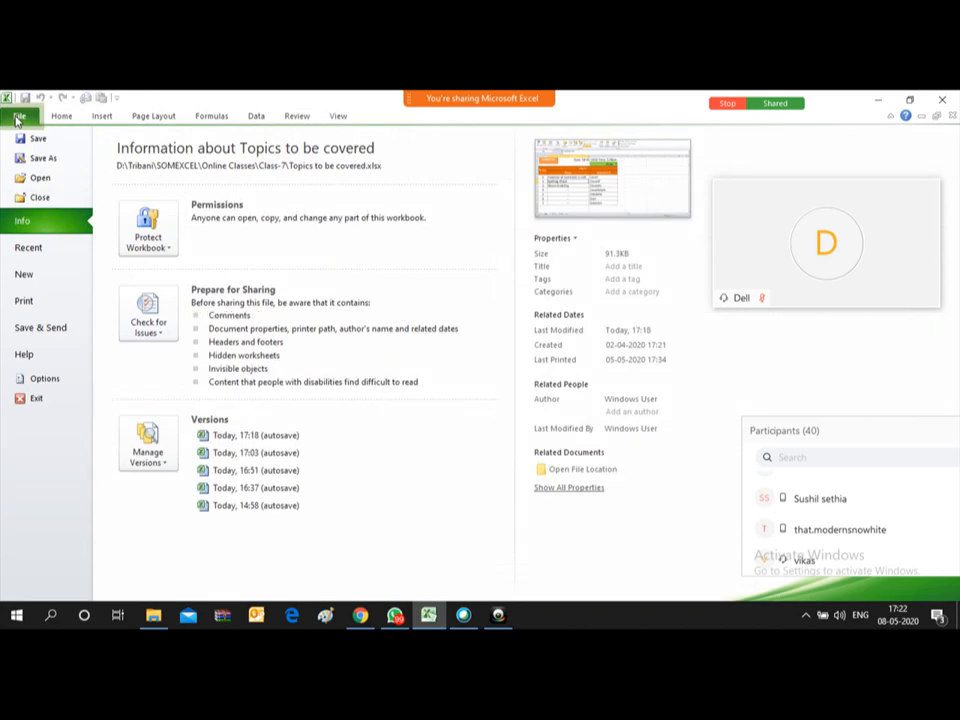
Step: Open Excel Options on its General page and shift the dialog further left
left_click(45, 379)
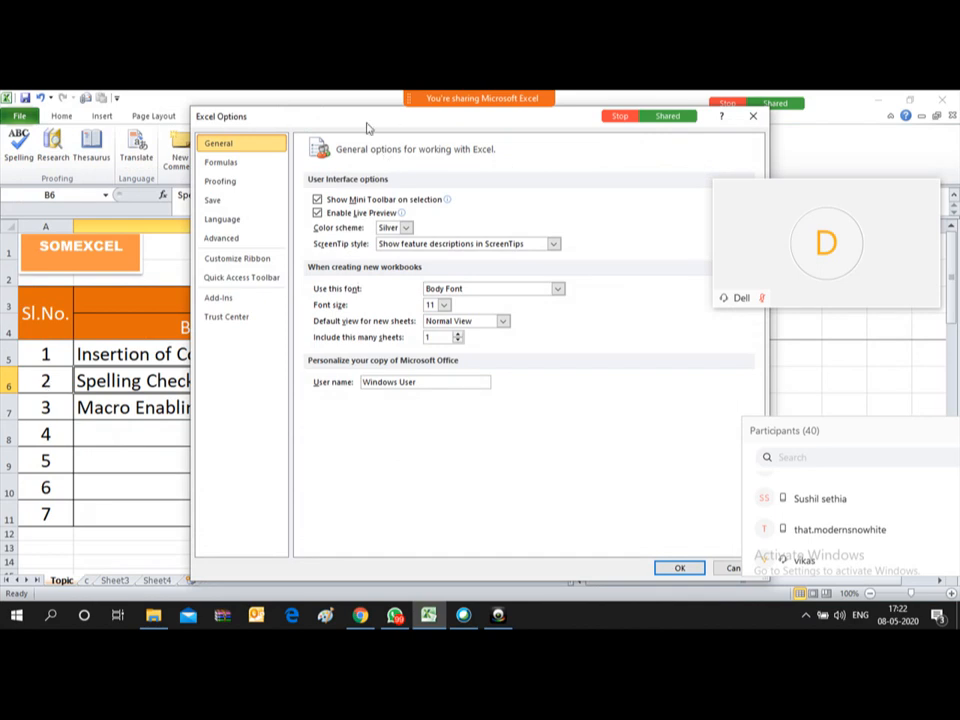
left_click_drag(367, 127, 296, 127)
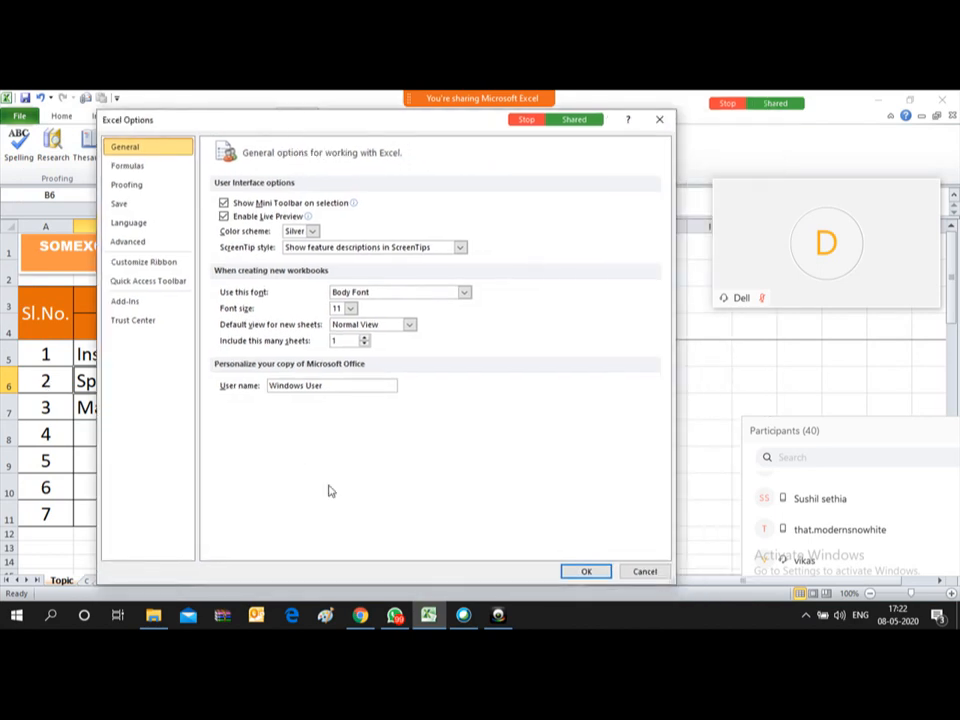
Step: Review the Trust Center macro settings, keep Enable all macros, and confirm with OK
left_click(143, 327)
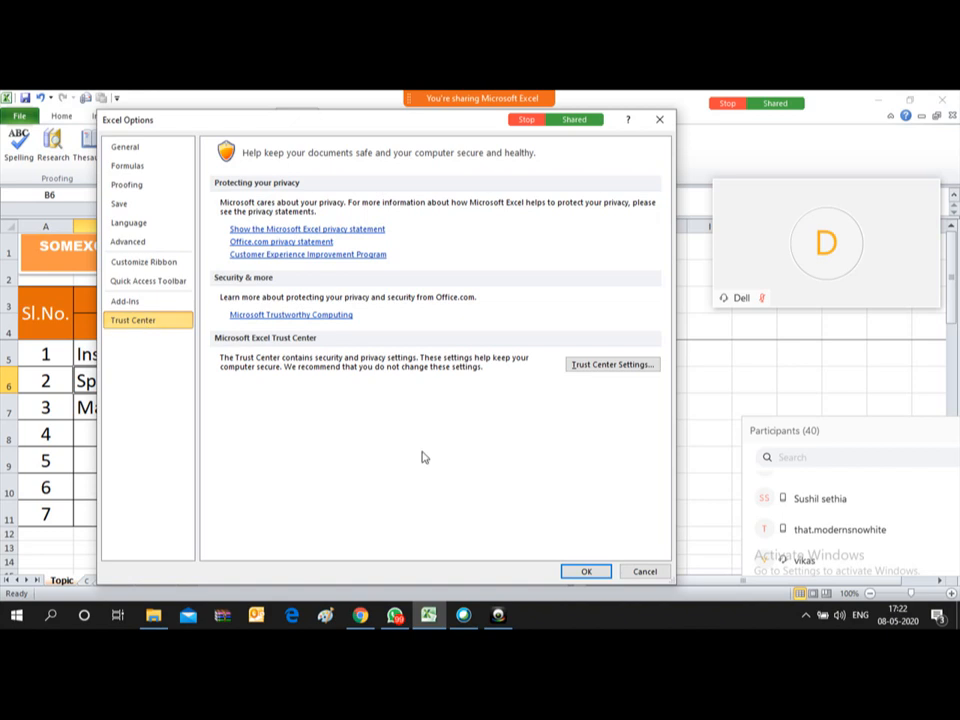
left_click(622, 366)
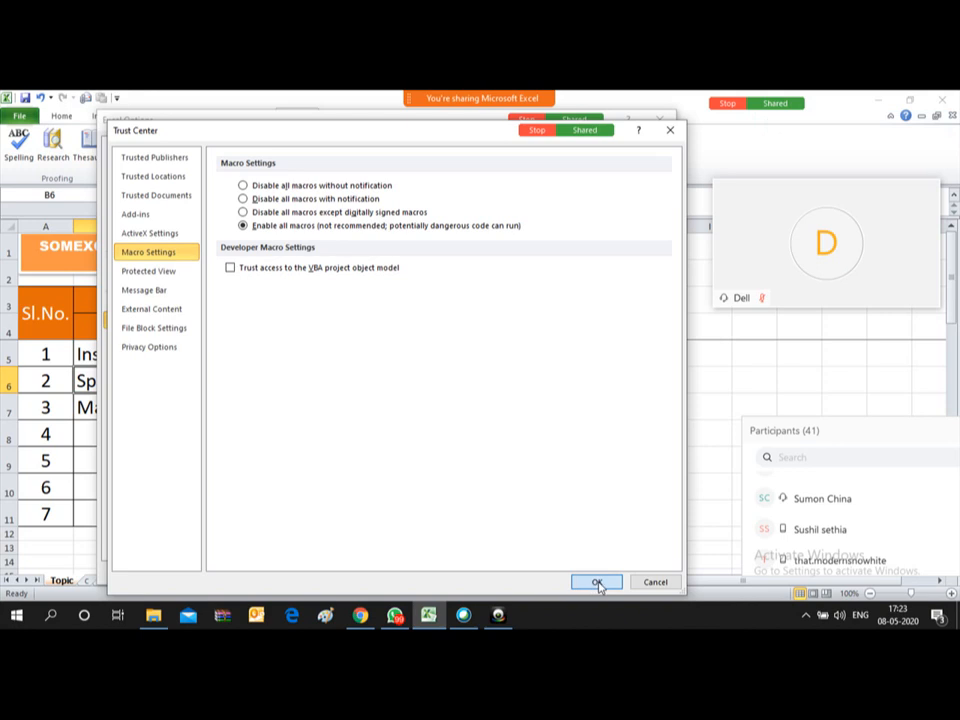
left_click(598, 583)
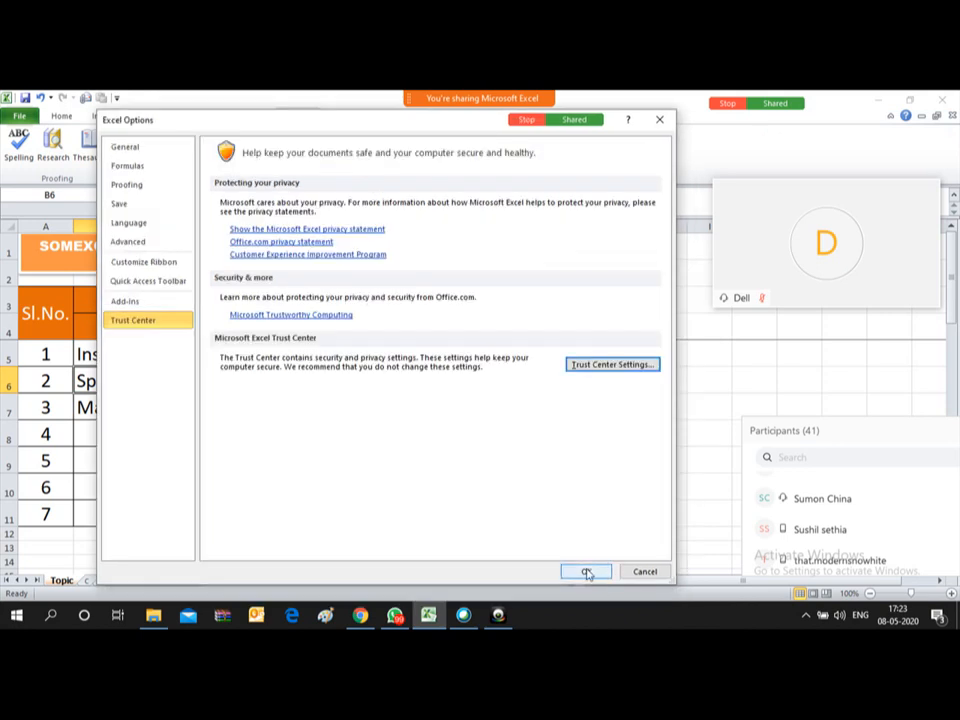
Step: Close Excel Options and open the meeting chat panel
left_click(587, 572)
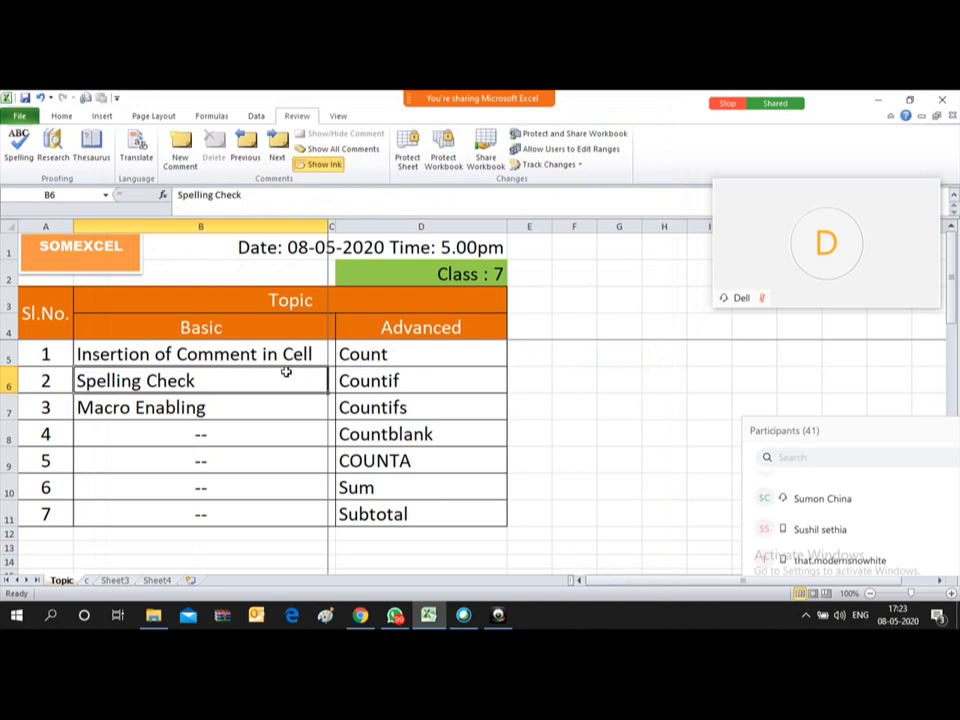
mouse_move(351, 67)
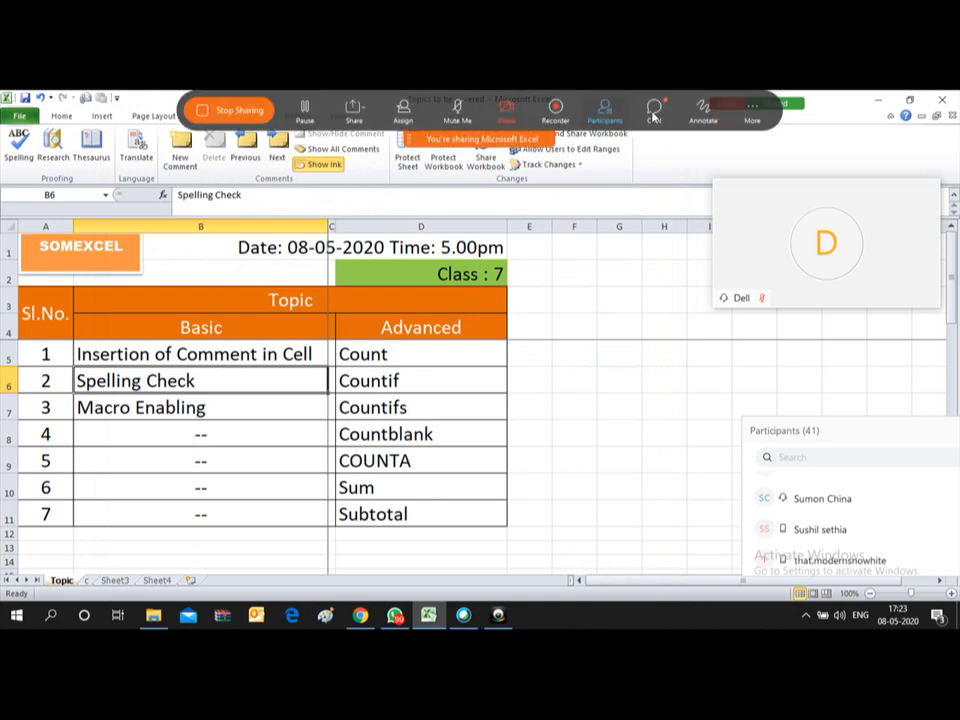
left_click(653, 112)
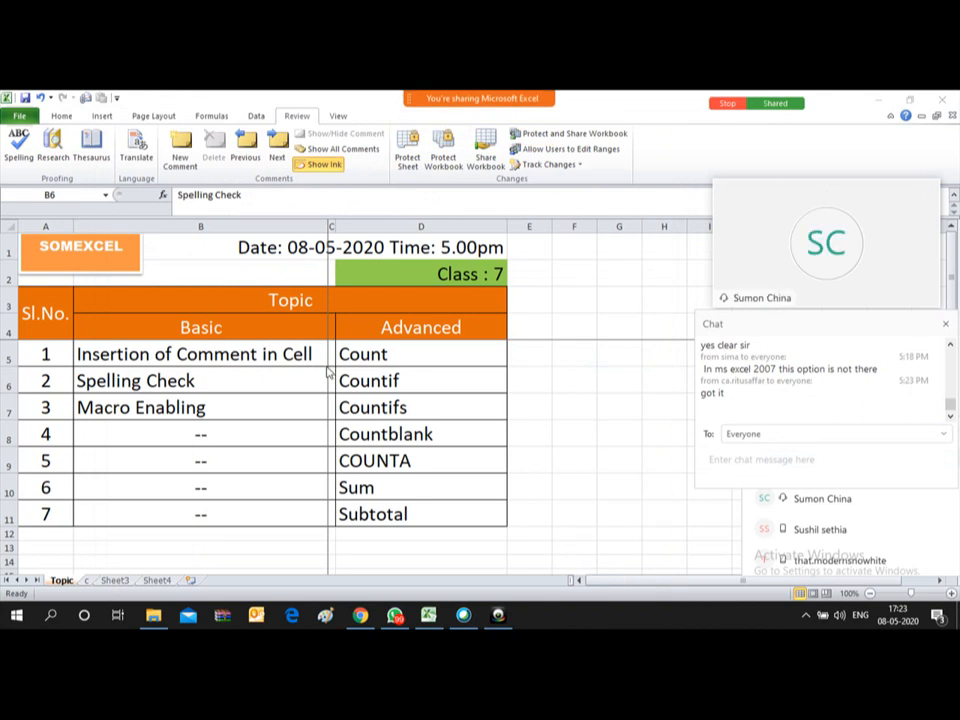
Step: Close the meeting participants list and return focus to the Topic spreadsheet
mouse_move(905, 227)
mouse_move(617, 99)
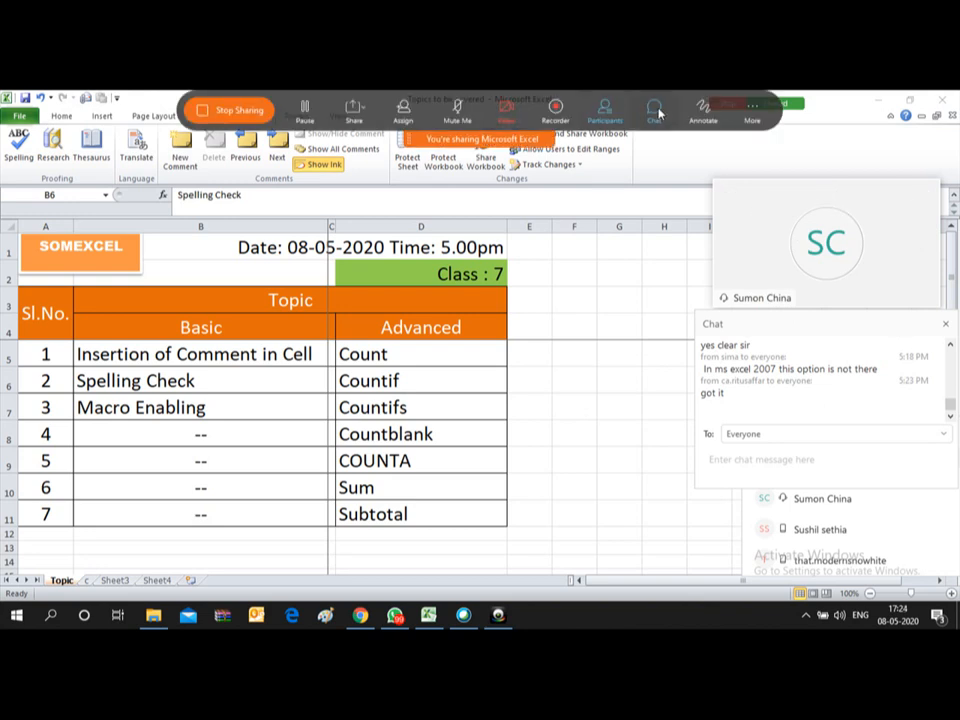
left_click(604, 108)
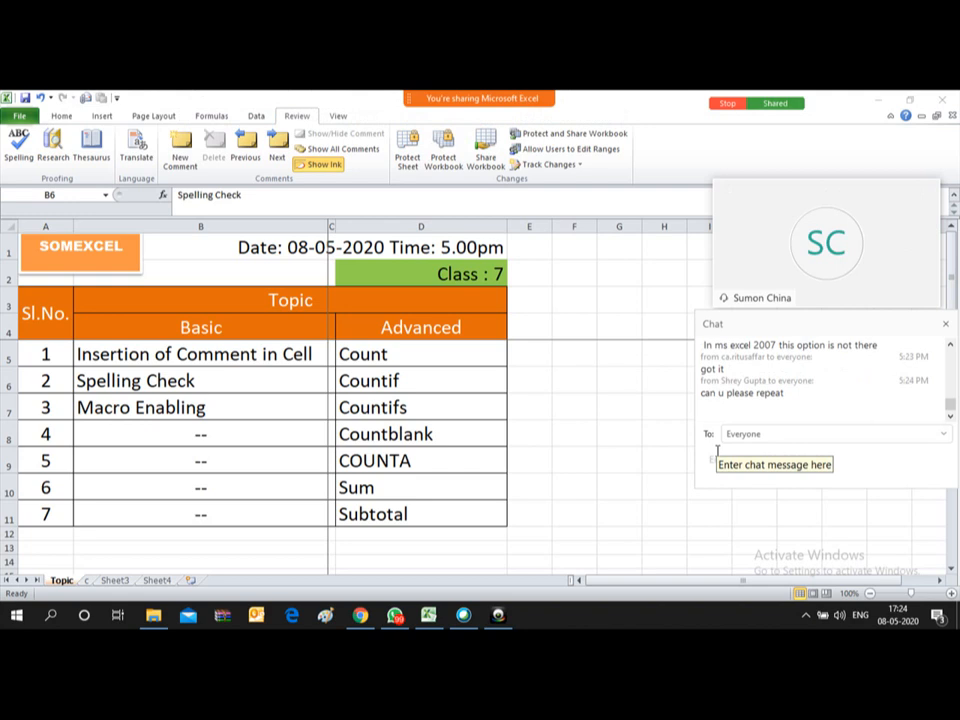
left_click(193, 379)
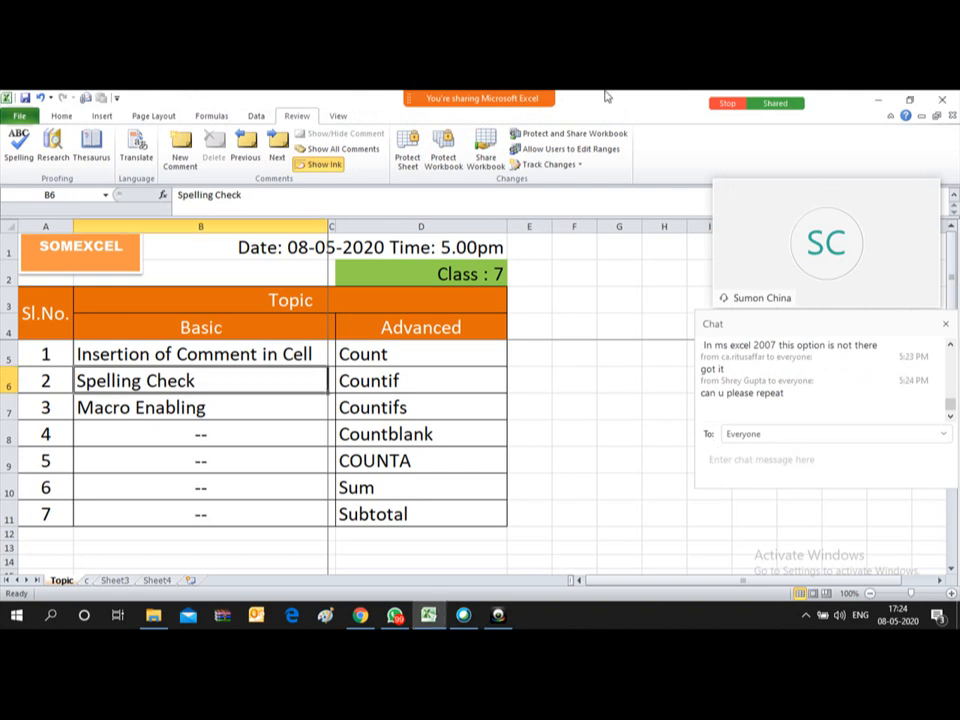
mouse_move(610, 98)
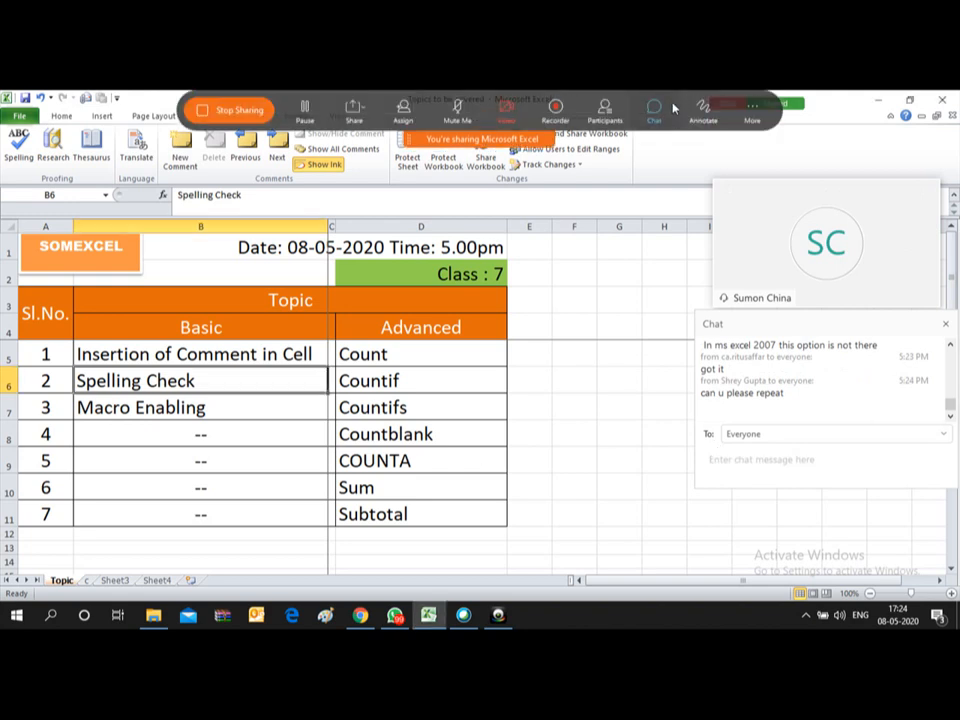
Step: Open the participants list at the top right, enlarge it, and mute two participants' microphones
left_click(605, 110)
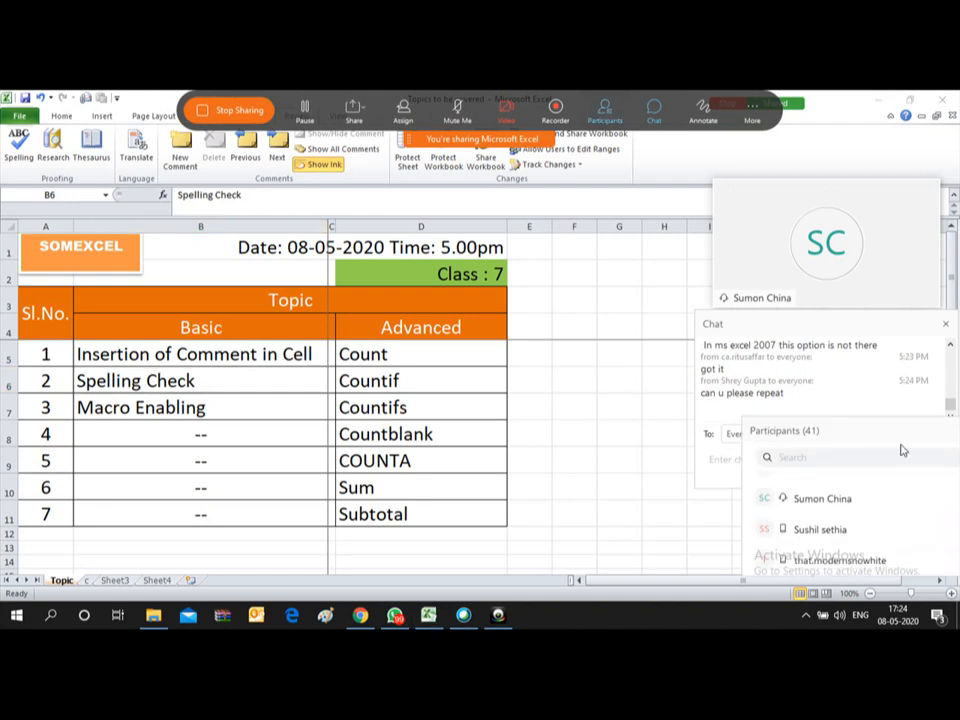
left_click_drag(874, 440, 756, 139)
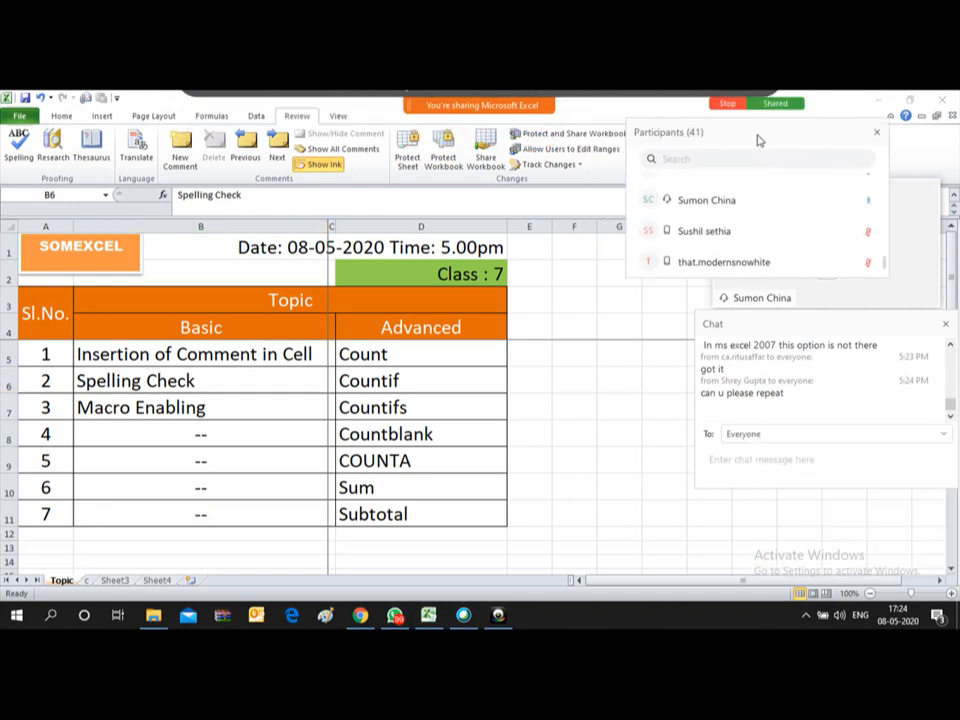
left_click(869, 204)
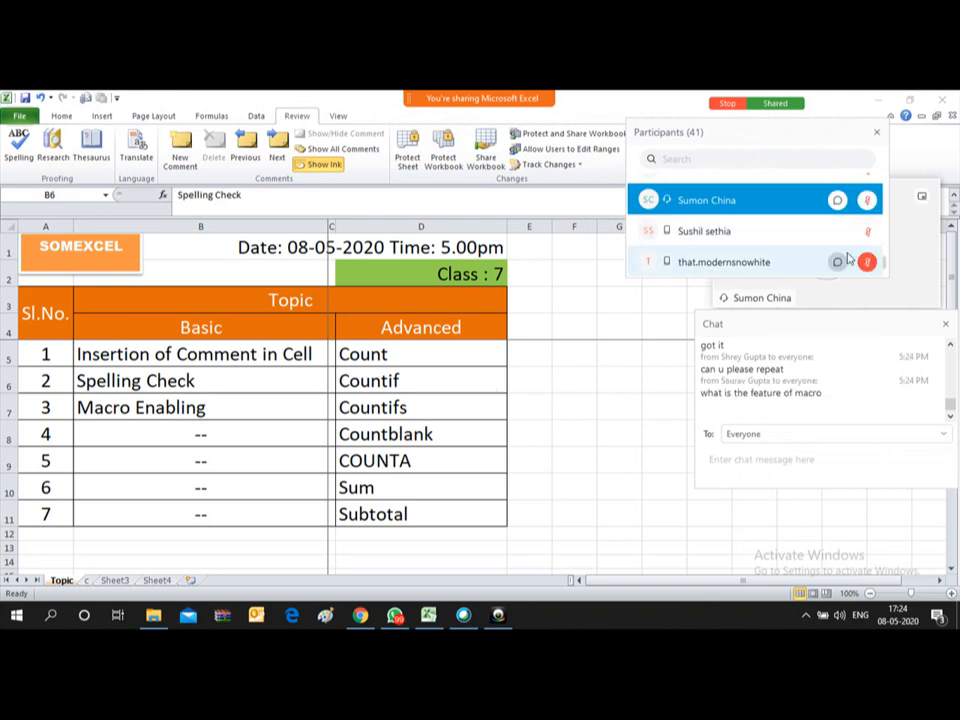
left_click_drag(851, 277, 915, 567)
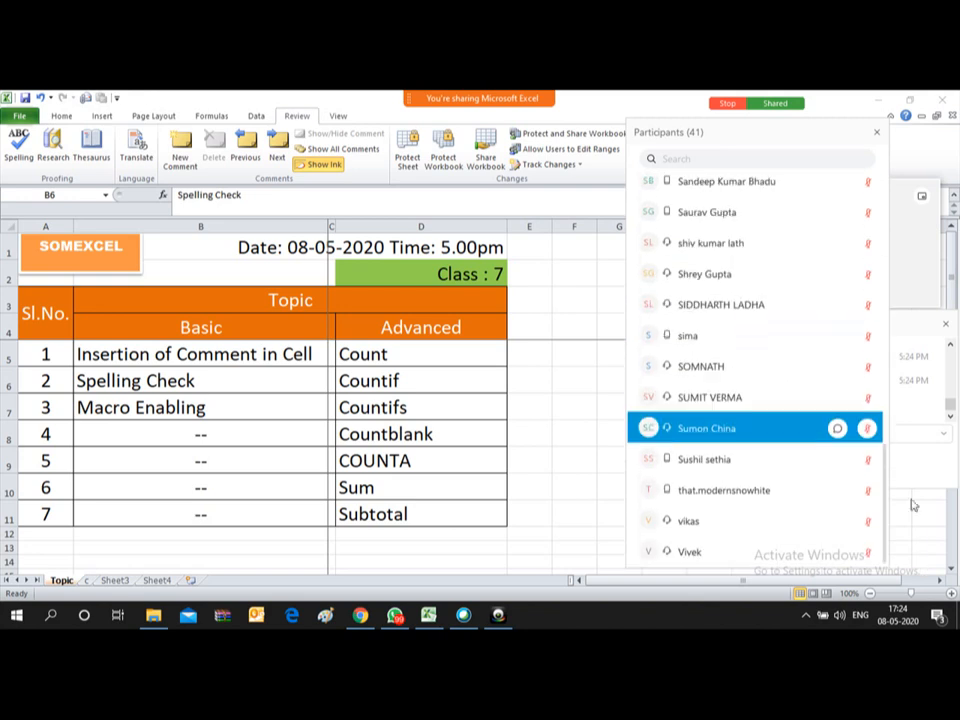
left_click_drag(885, 486, 915, 393)
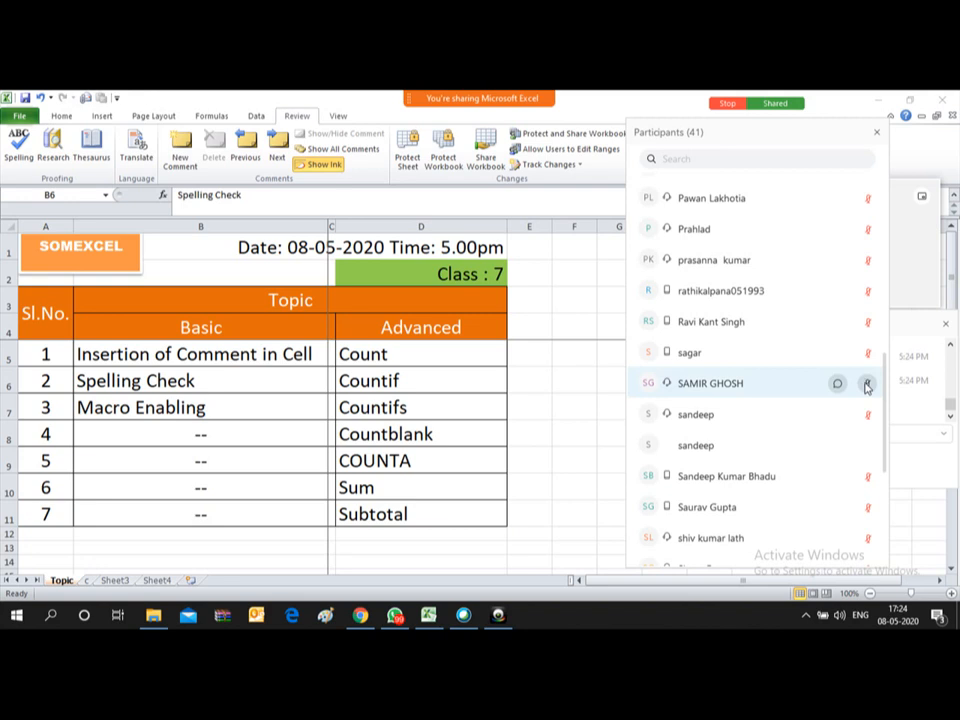
left_click(866, 385)
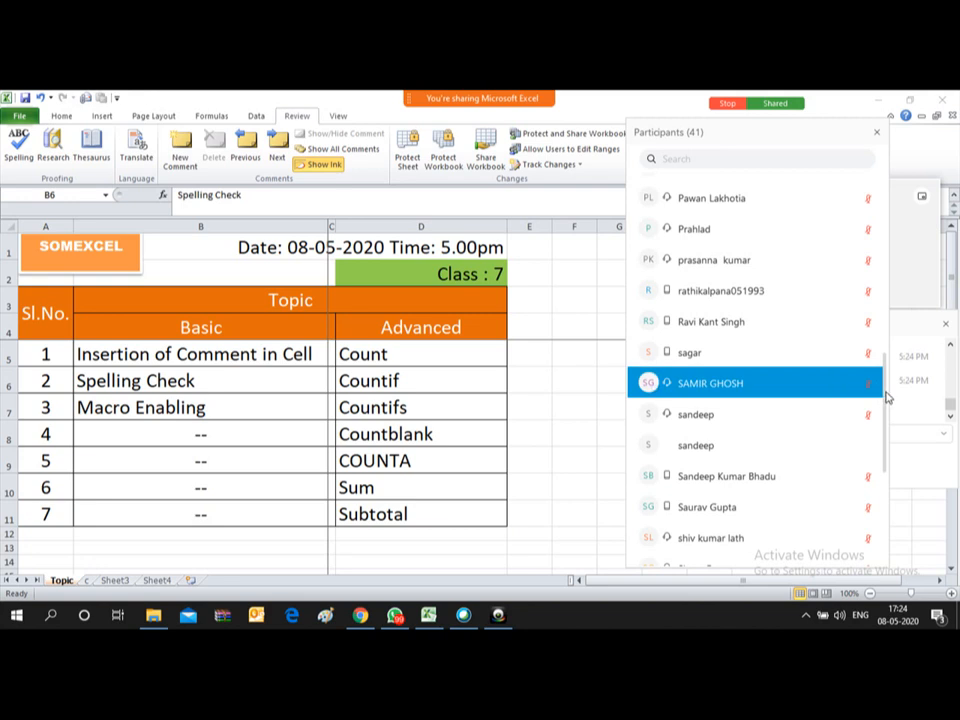
left_click_drag(886, 398, 894, 435)
mouse_move(859, 321)
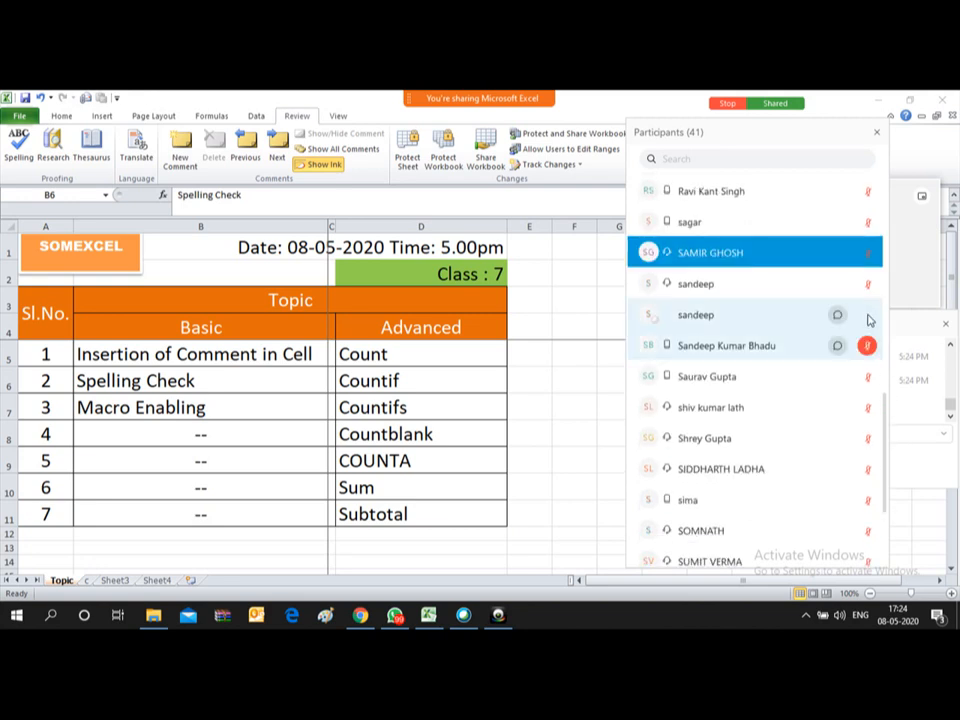
left_click_drag(884, 421, 896, 493)
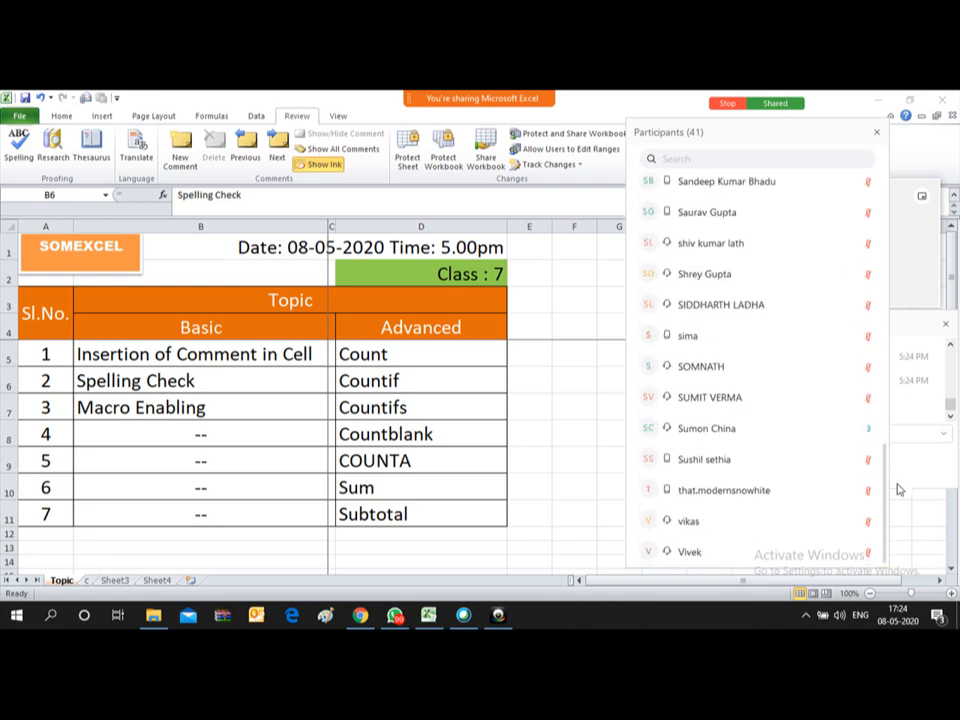
Step: Expel an attendee from the meeting, reducing participants from 41 to 40
left_click(866, 433)
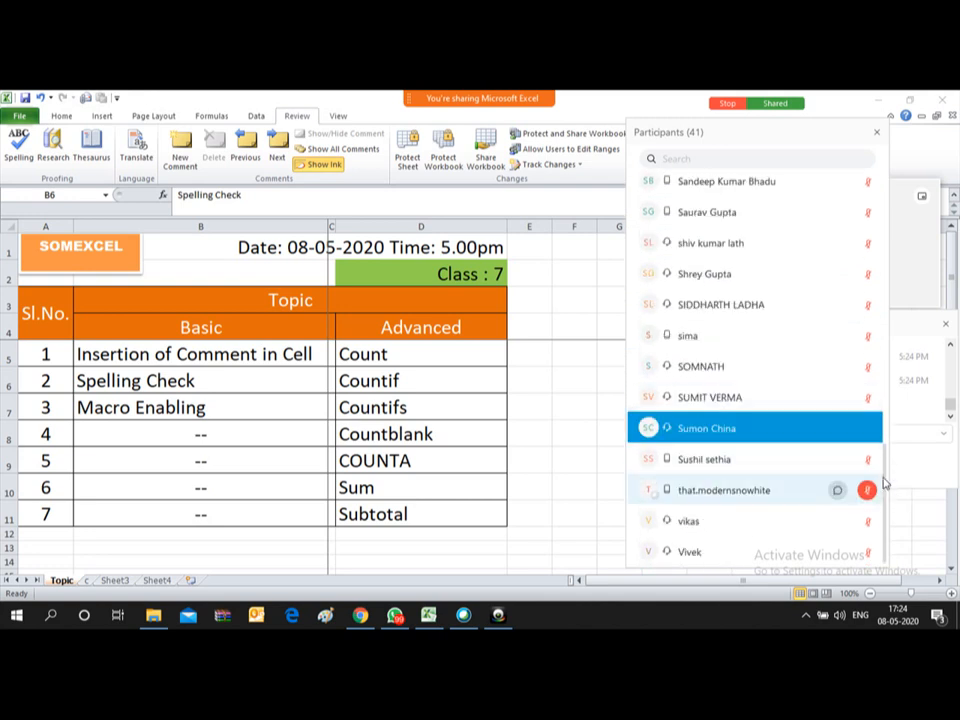
mouse_move(867, 437)
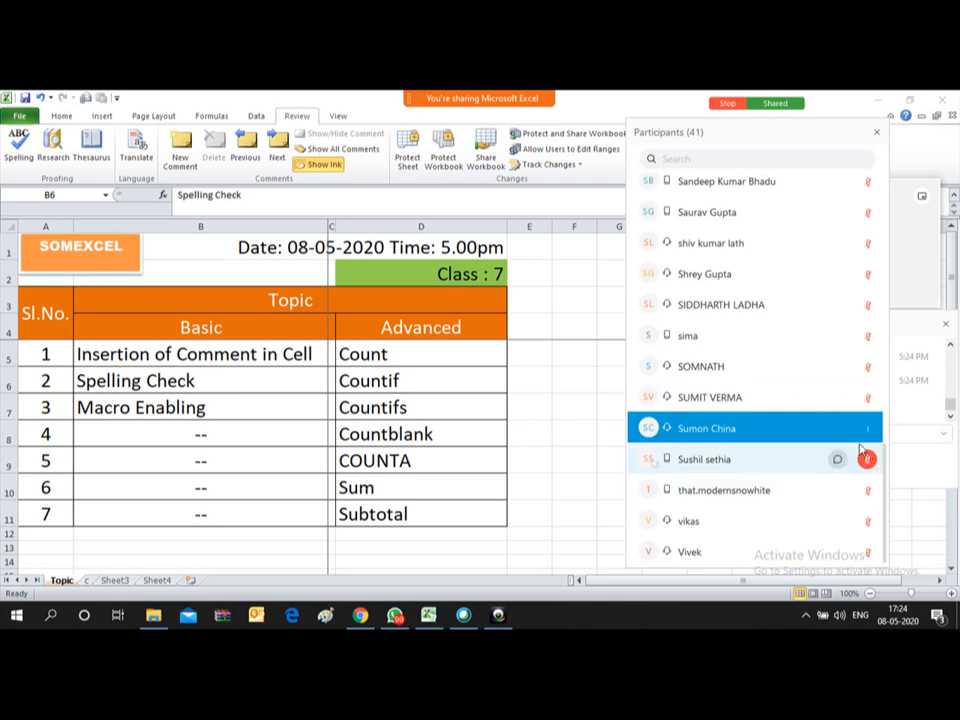
right_click(784, 432)
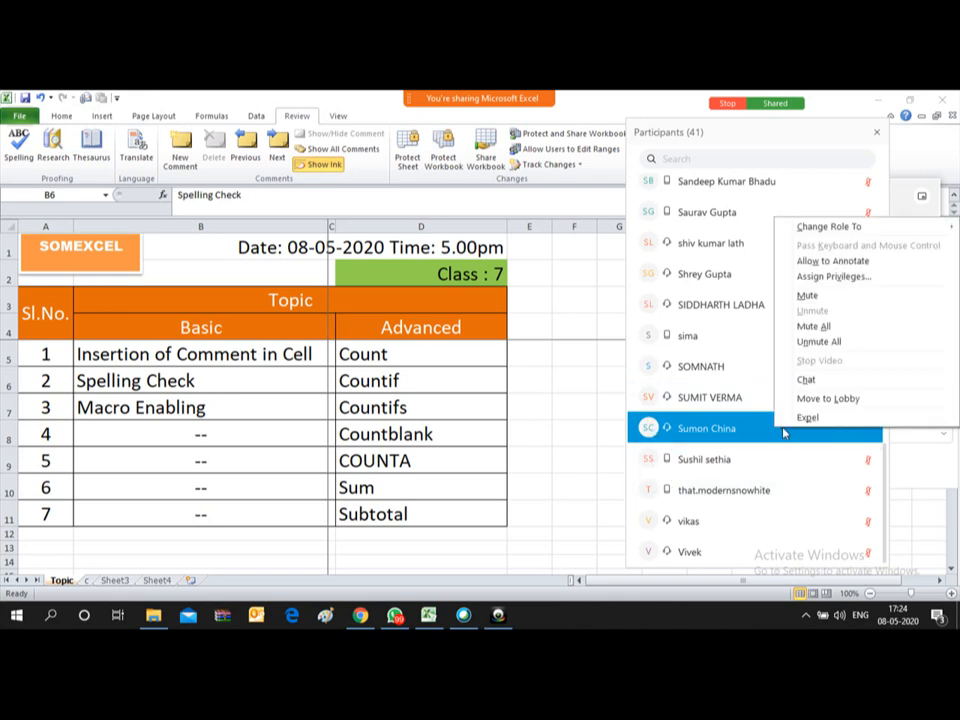
left_click(804, 417)
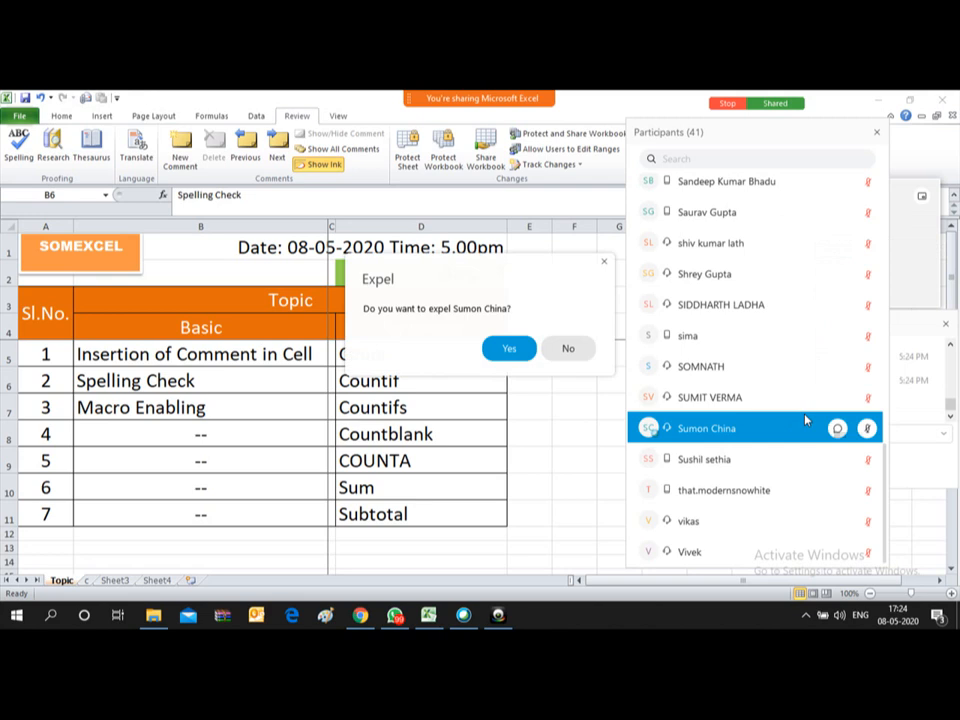
left_click(508, 347)
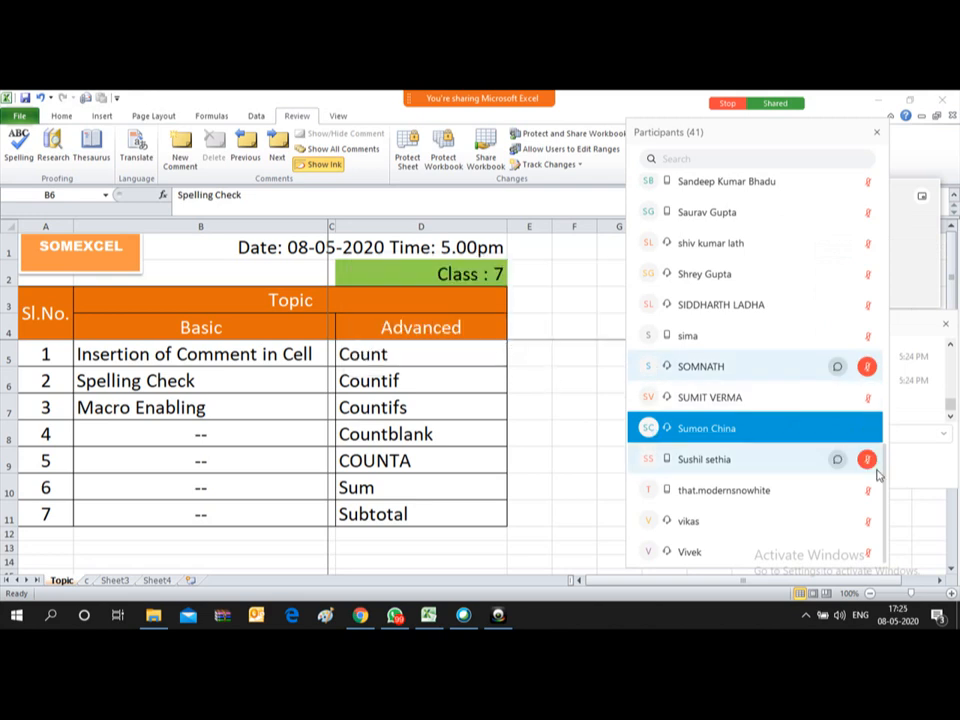
right_click(797, 432)
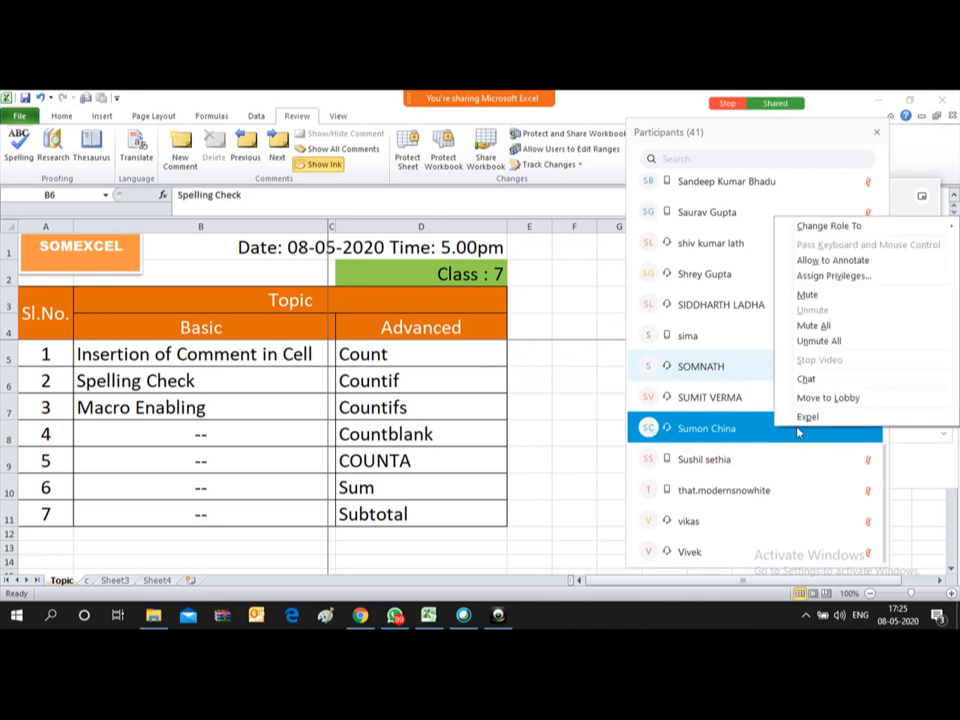
left_click(805, 416)
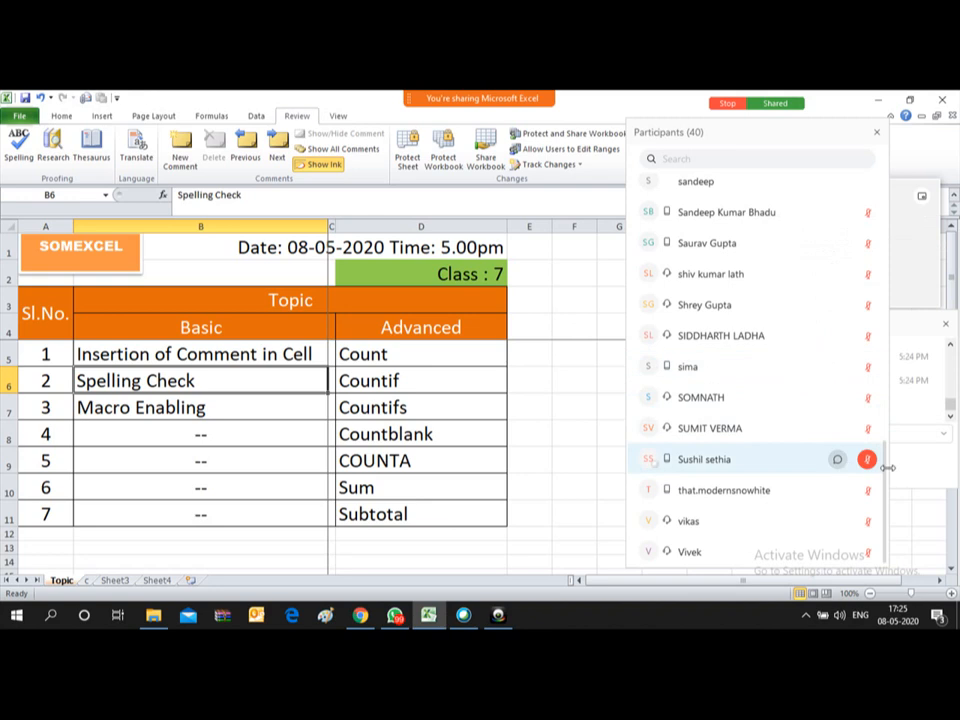
left_click_drag(884, 468, 896, 414)
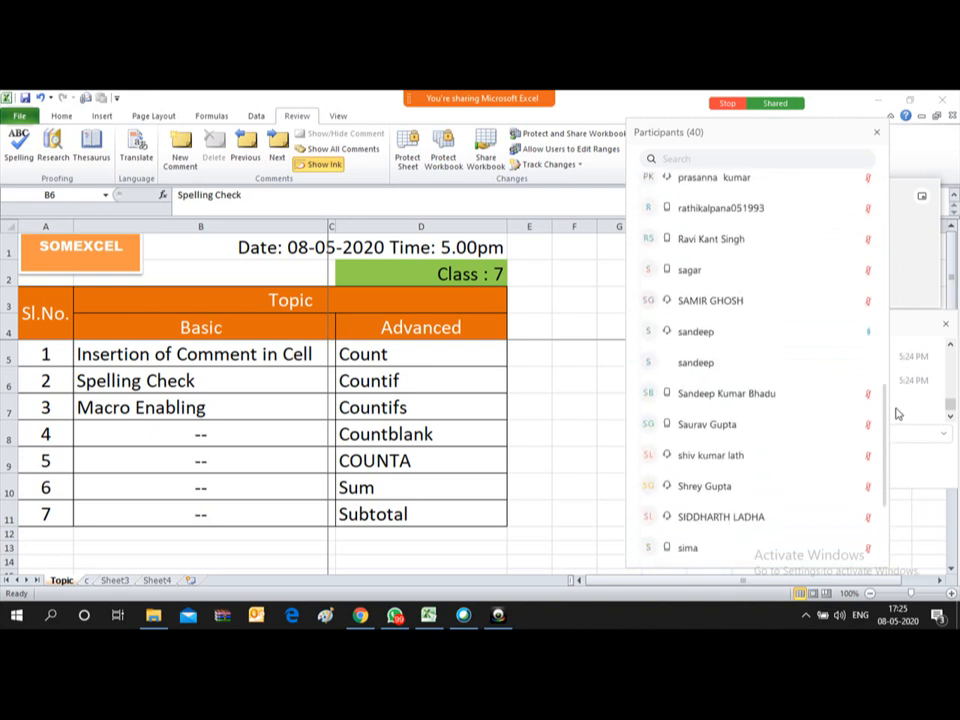
Step: Select another attendee, then close the participants list
left_click(865, 336)
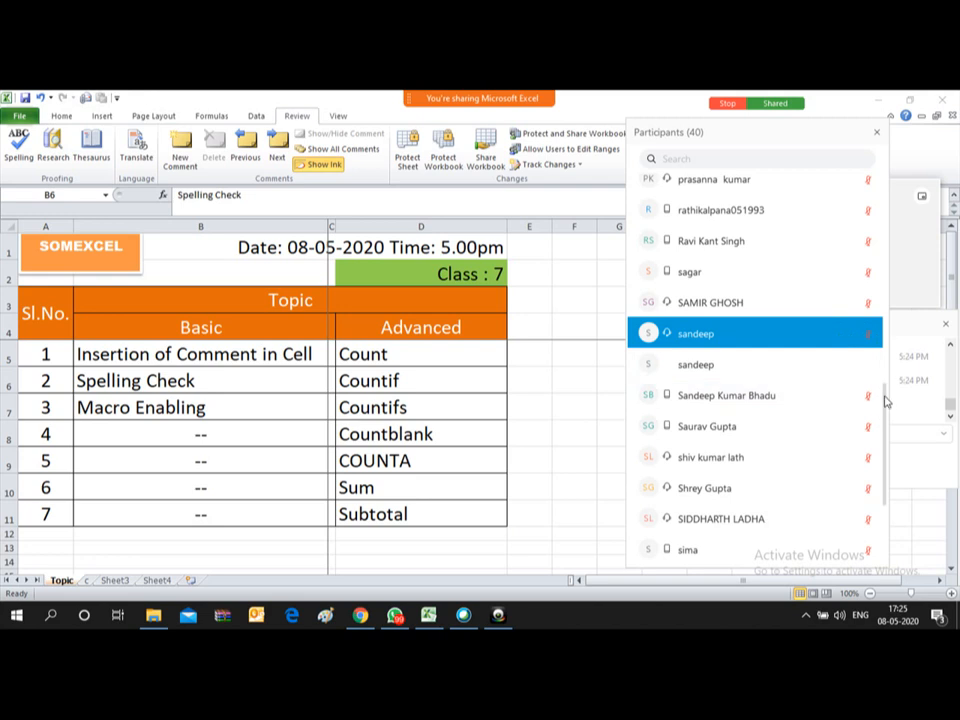
scroll(885, 390, "up", 1)
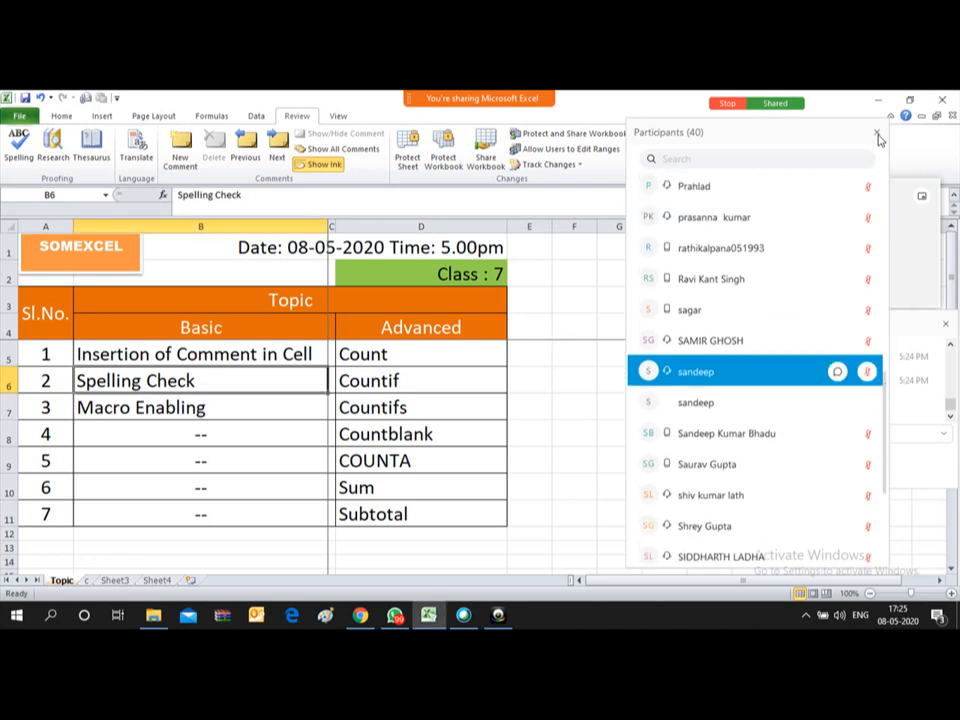
left_click(877, 133)
Step: Confirm Trust Center Macro Settings is Enable all macros and close Excel Options
left_click(620, 350)
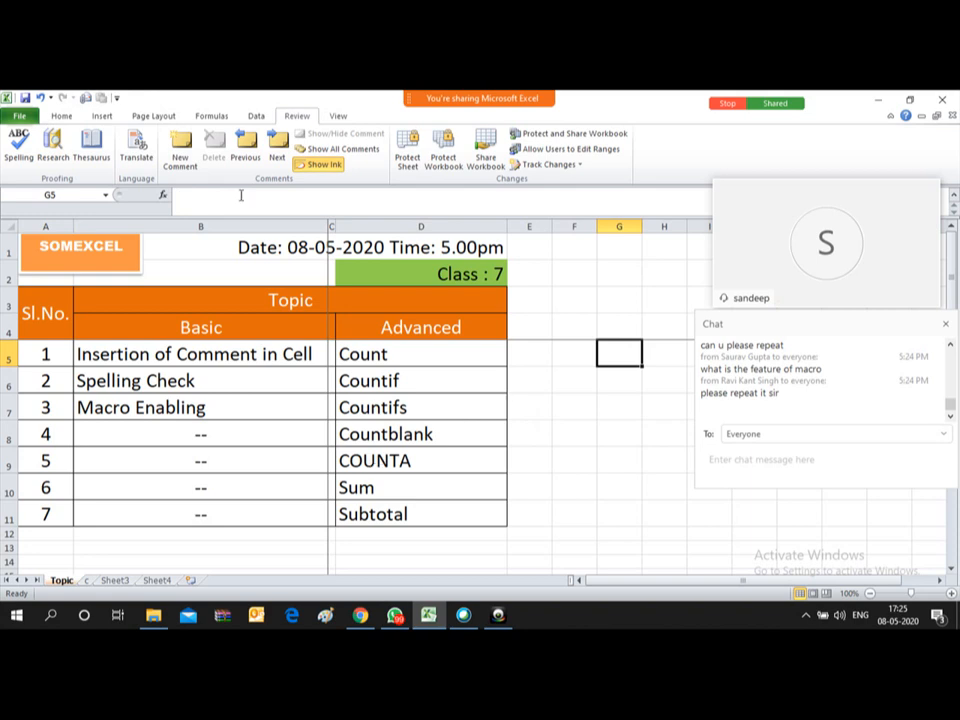
left_click(18, 117)
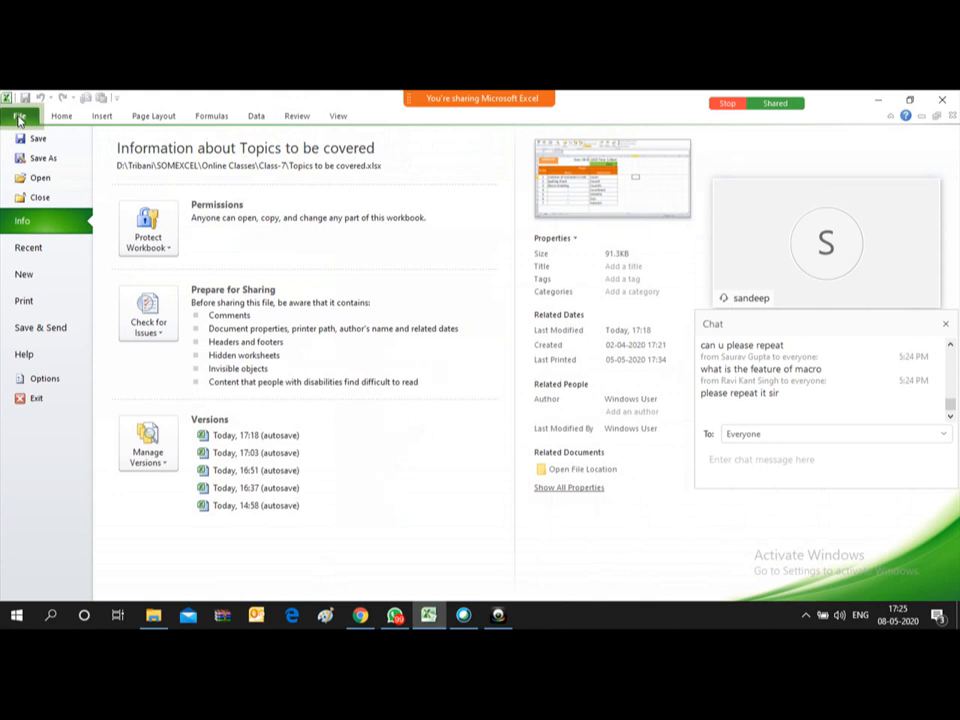
left_click(44, 379)
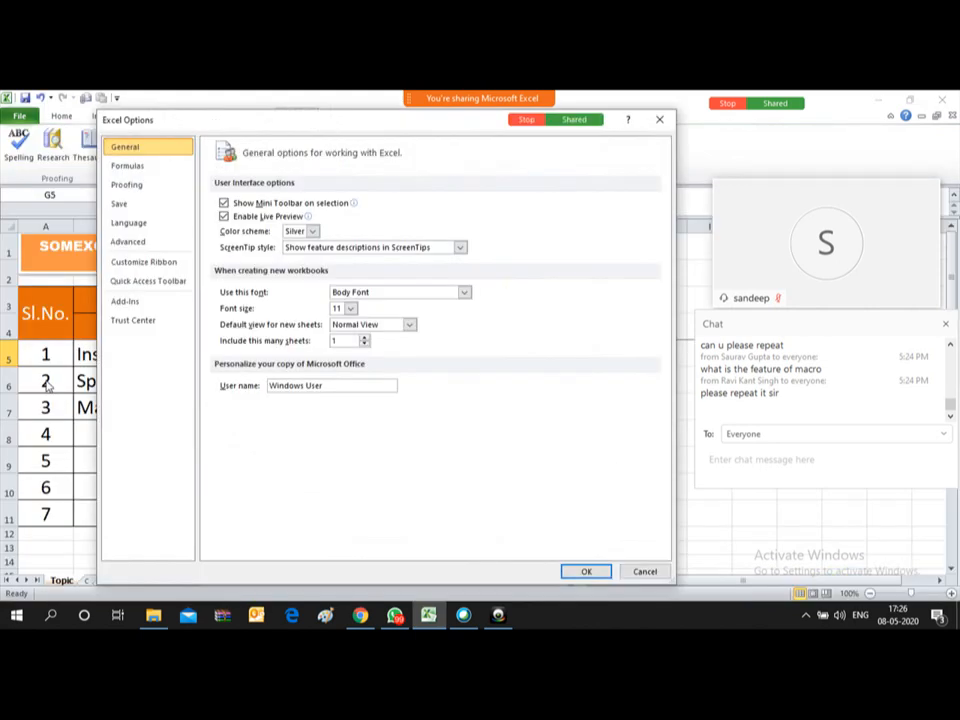
left_click(132, 322)
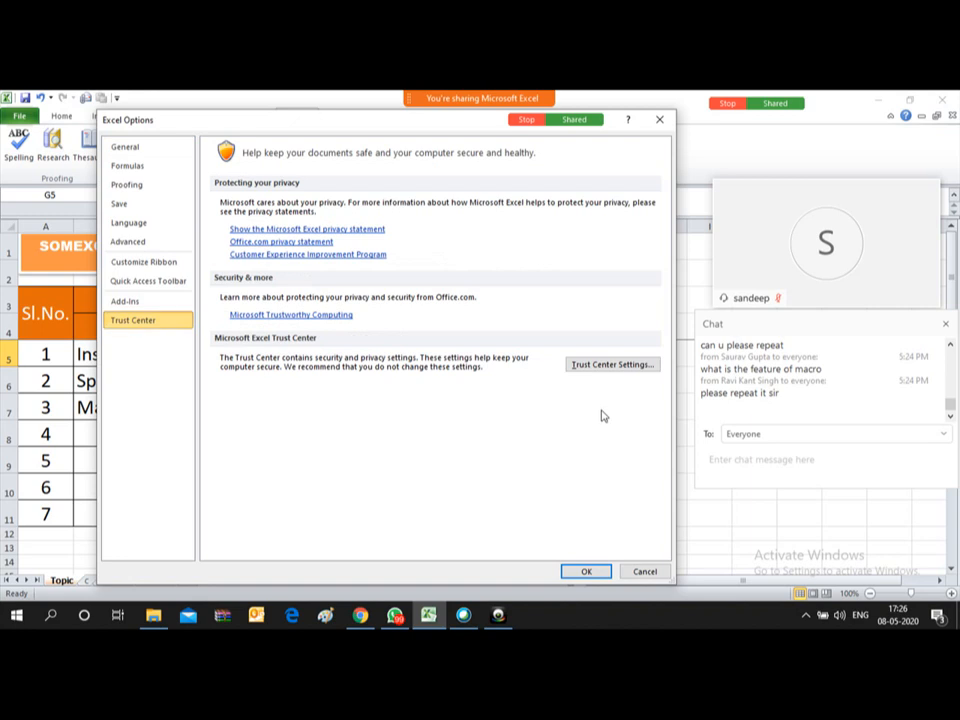
left_click(604, 366)
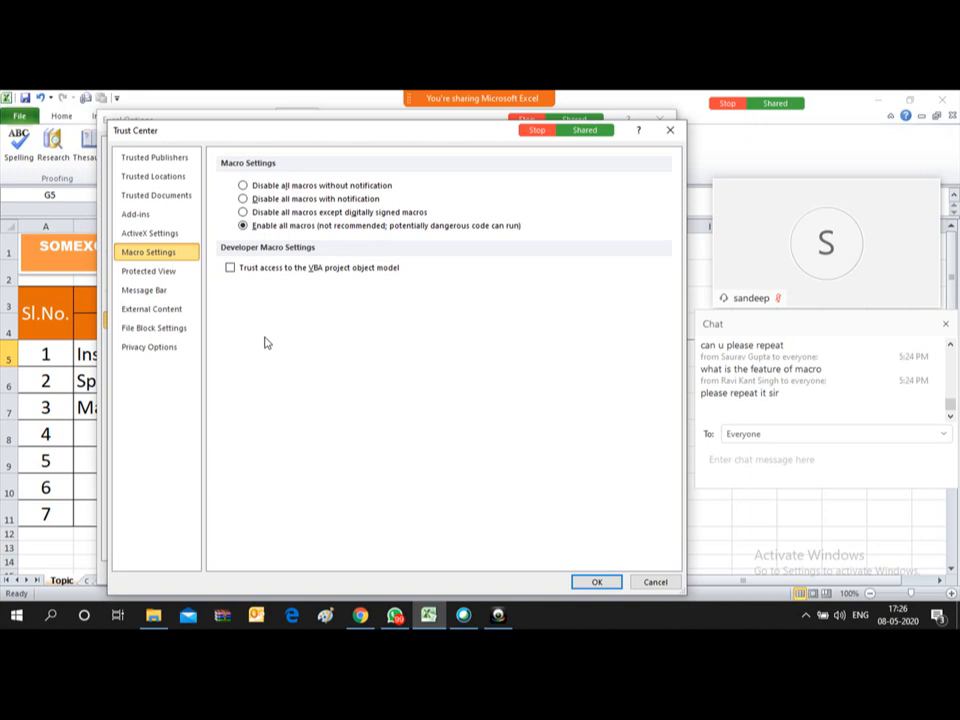
left_click(594, 584)
left_click(587, 572)
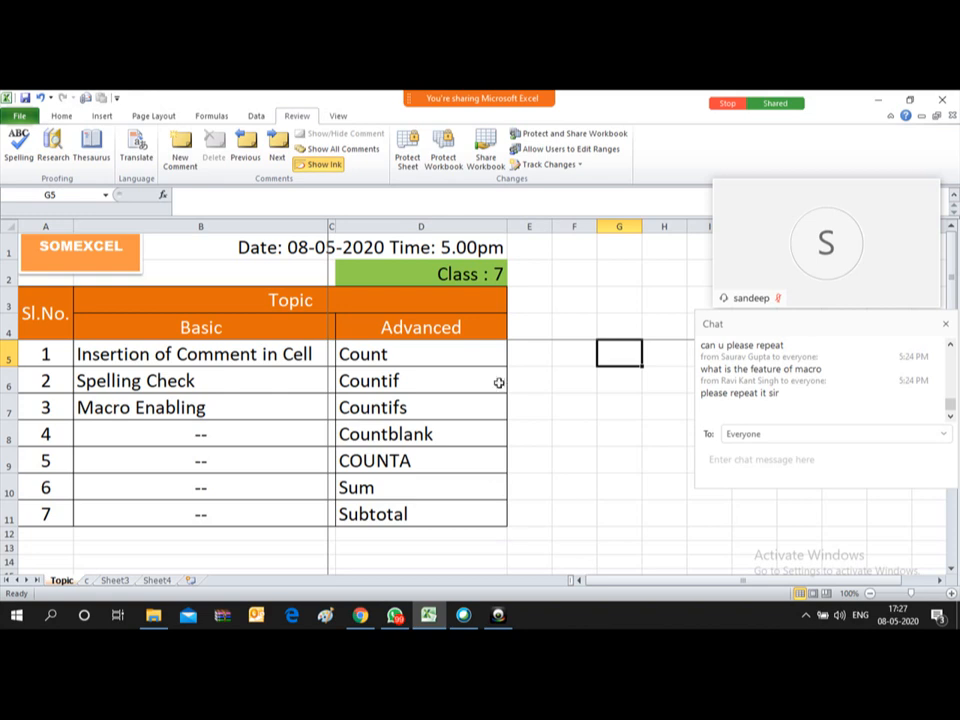
Step: Select cell D5 holding Count, then switch to the Sheet3 attendance sheet
left_click(445, 359)
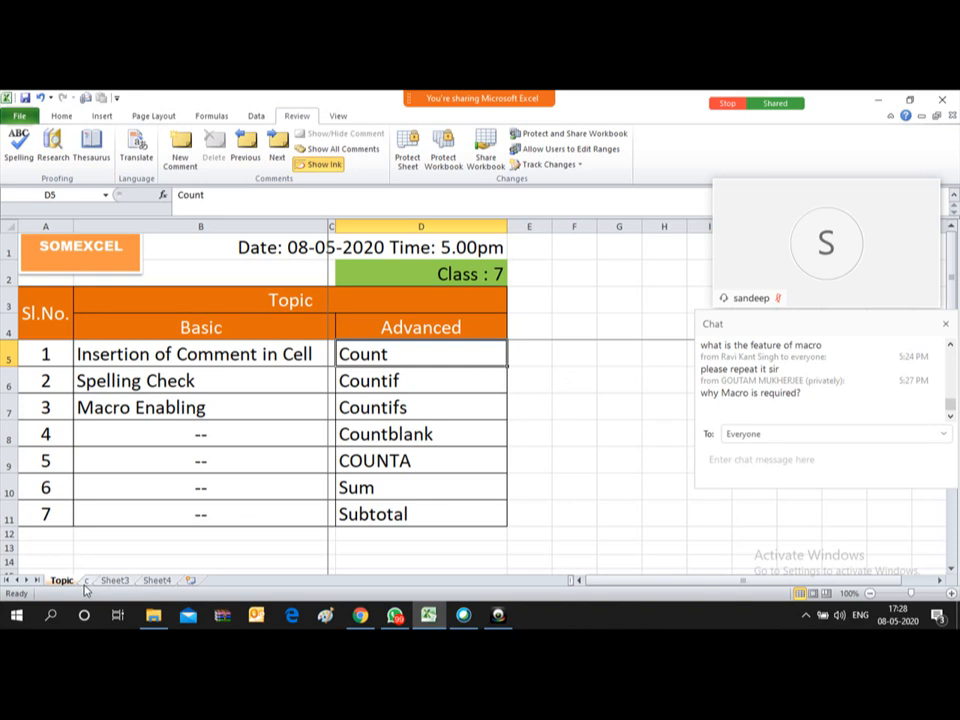
left_click(113, 580)
Step: Close the meeting chat and move the video tile off the attendance table
double_click(113, 580)
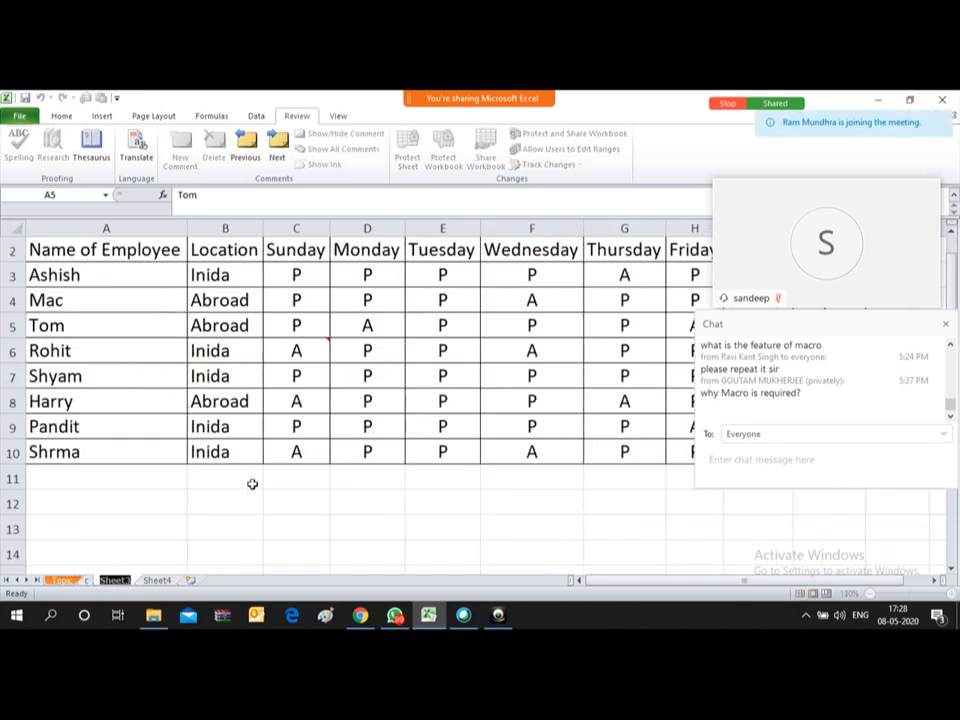
left_click(333, 476)
key("Right")
key("Right")
key("Right")
key("Right")
key("Right")
key("Right")
key("Right")
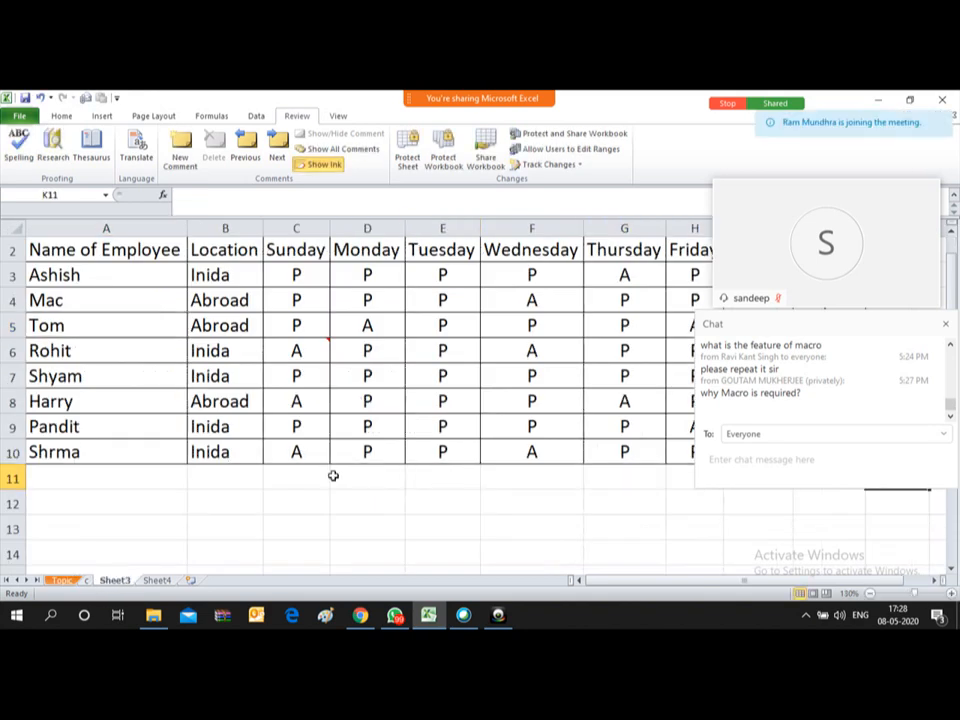
left_click(949, 328)
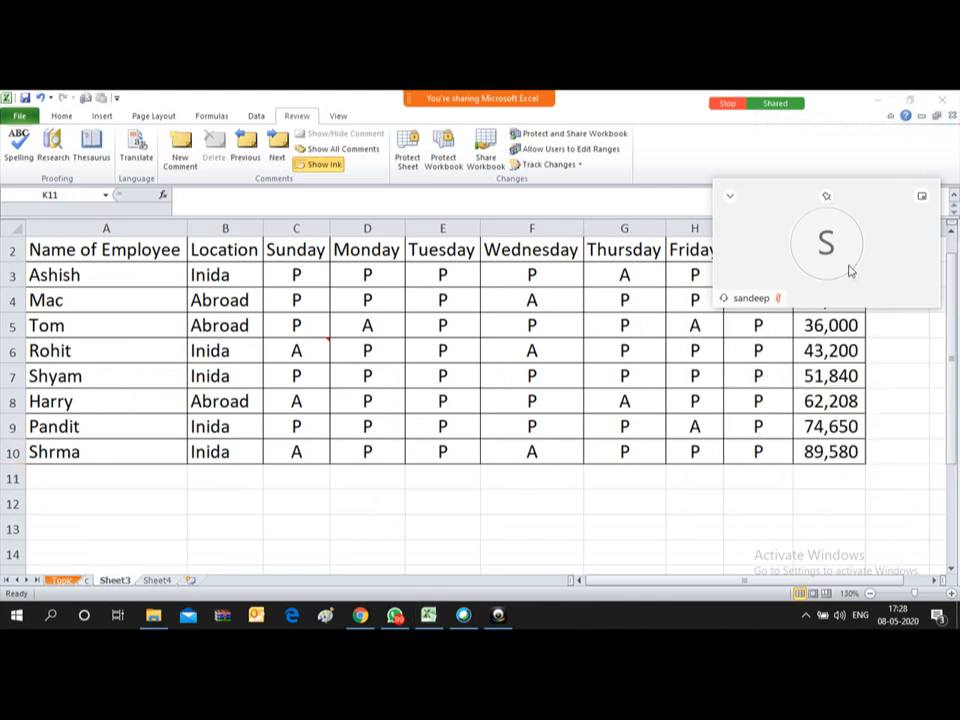
left_click_drag(786, 191, 886, 97)
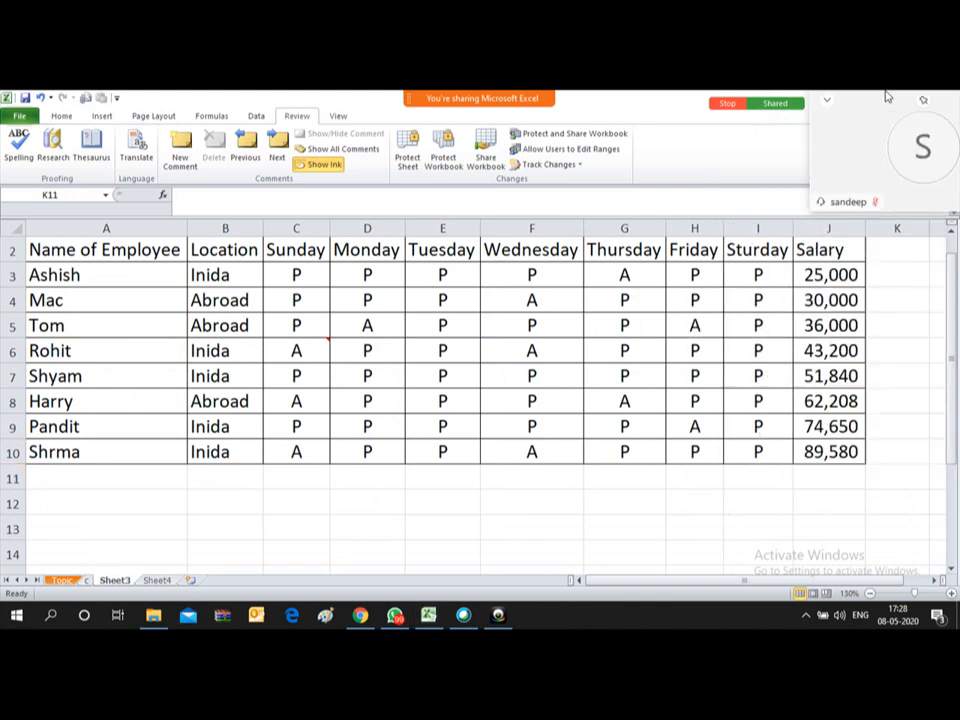
Step: Select the salary values J3:J10, then move to empty cell J12 below them
key("Right")
key("Right")
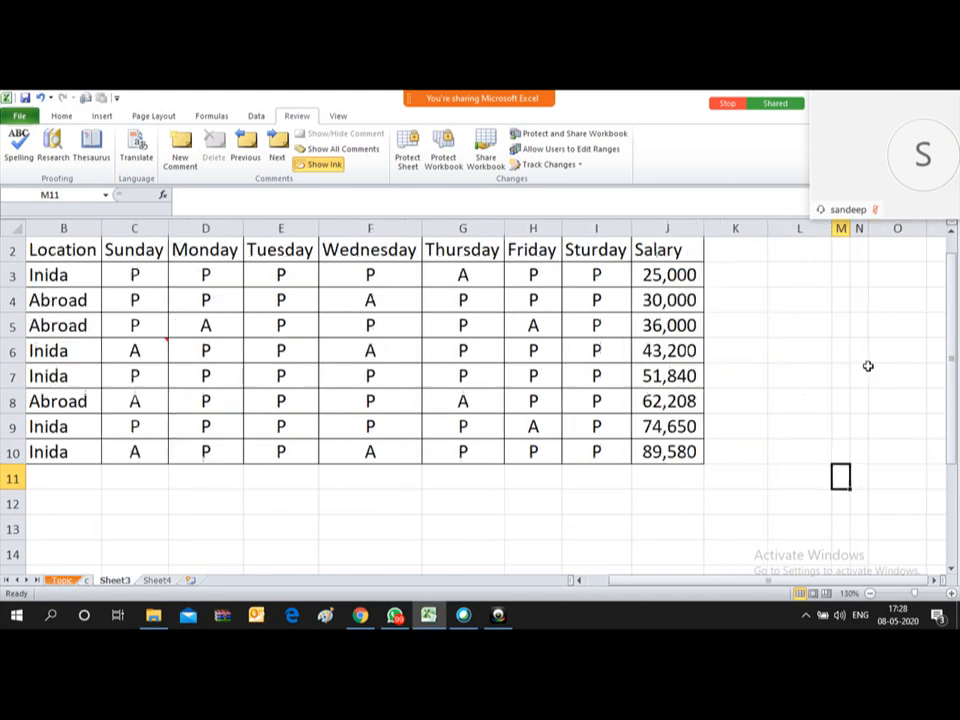
key("Left")
key("Left")
key("Left")
key("Up")
key("Down")
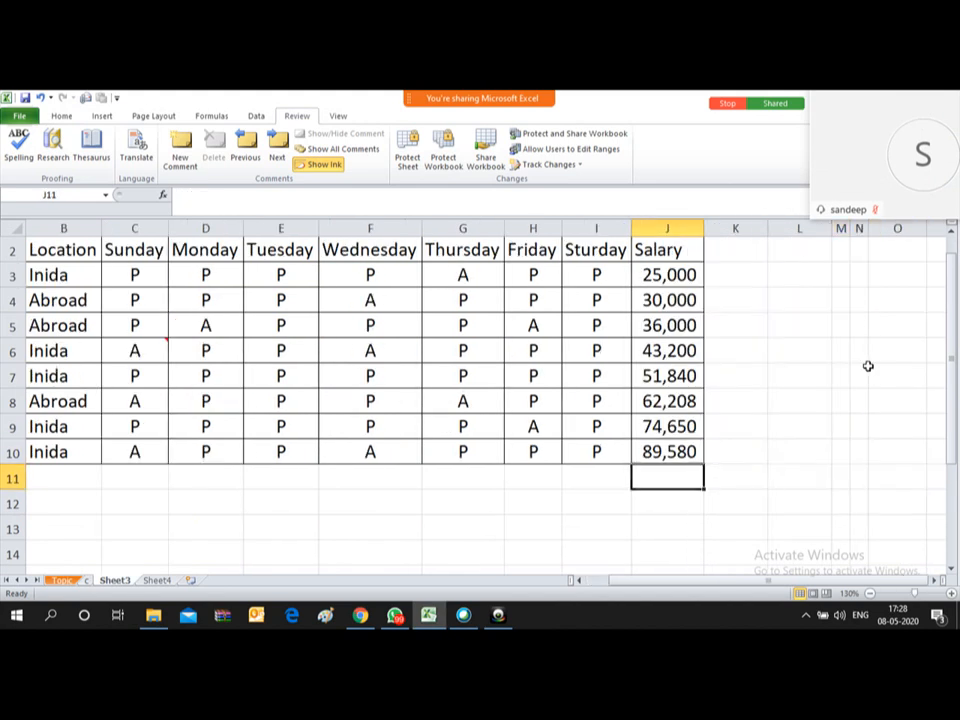
key("ctrl+Up")
key("ctrl+Up")
key("Down")
key("ctrl+shift+Down")
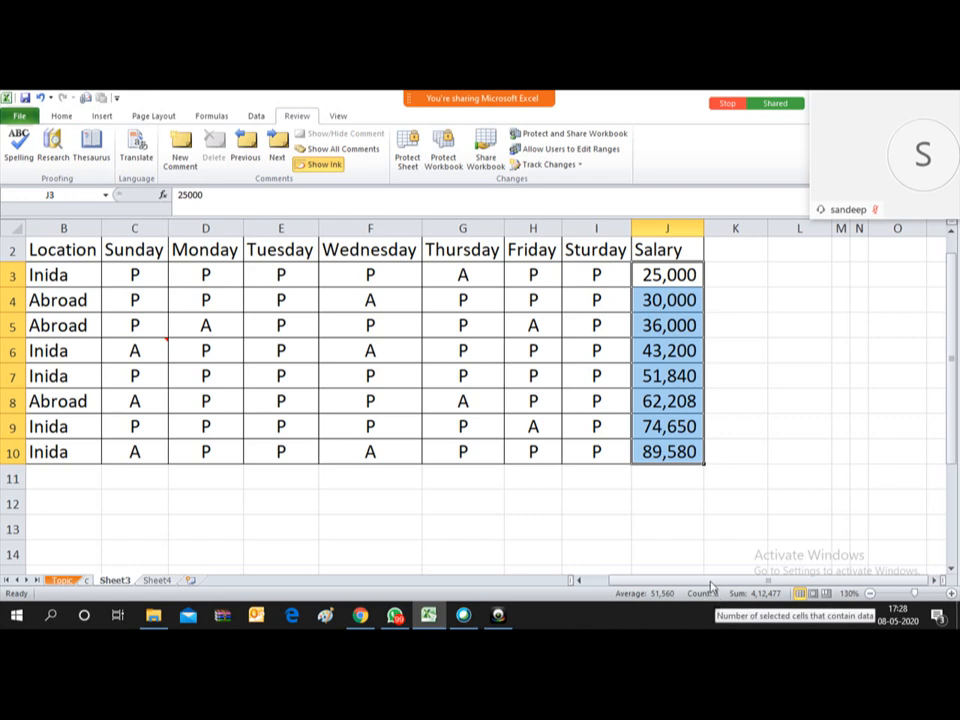
left_click(657, 478)
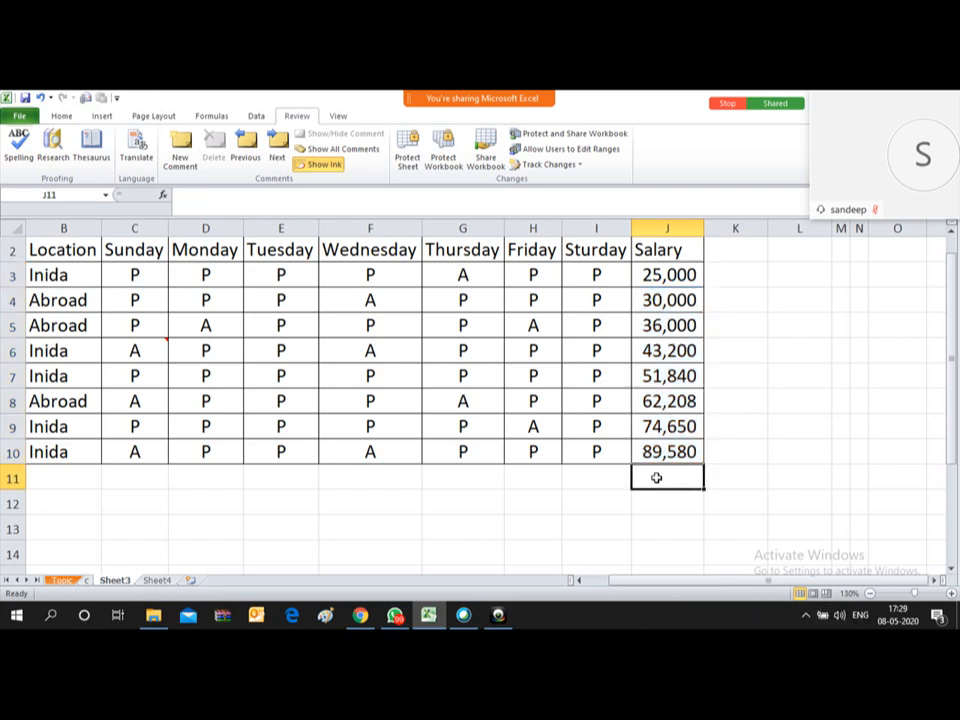
key("Return")
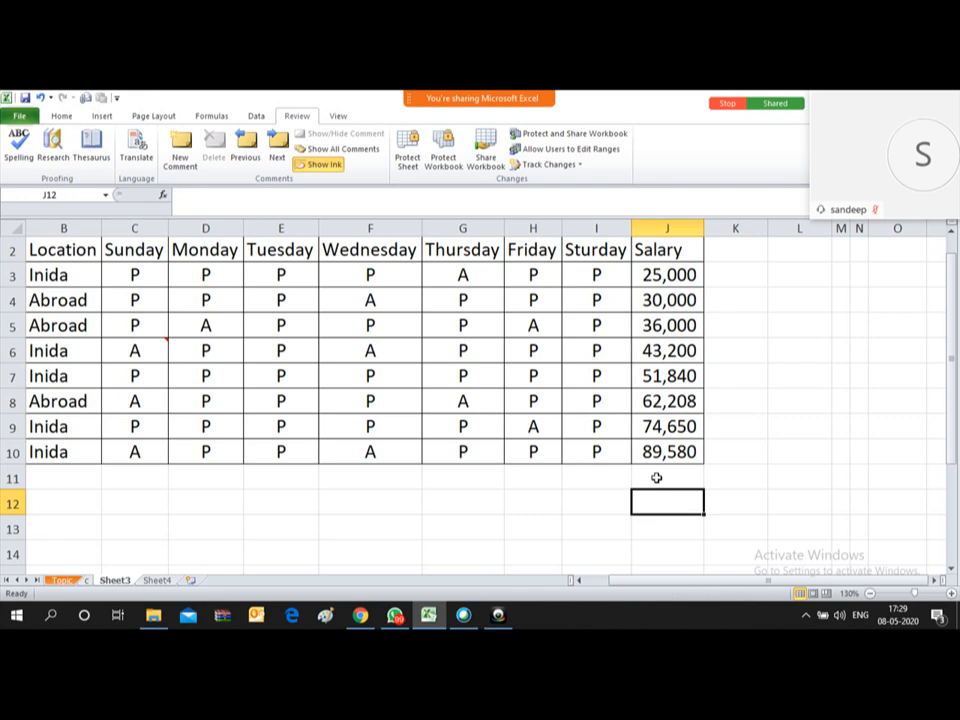
Step: Enter =COUNT(J3:J10) in cell J12, which returns 8
type("=")
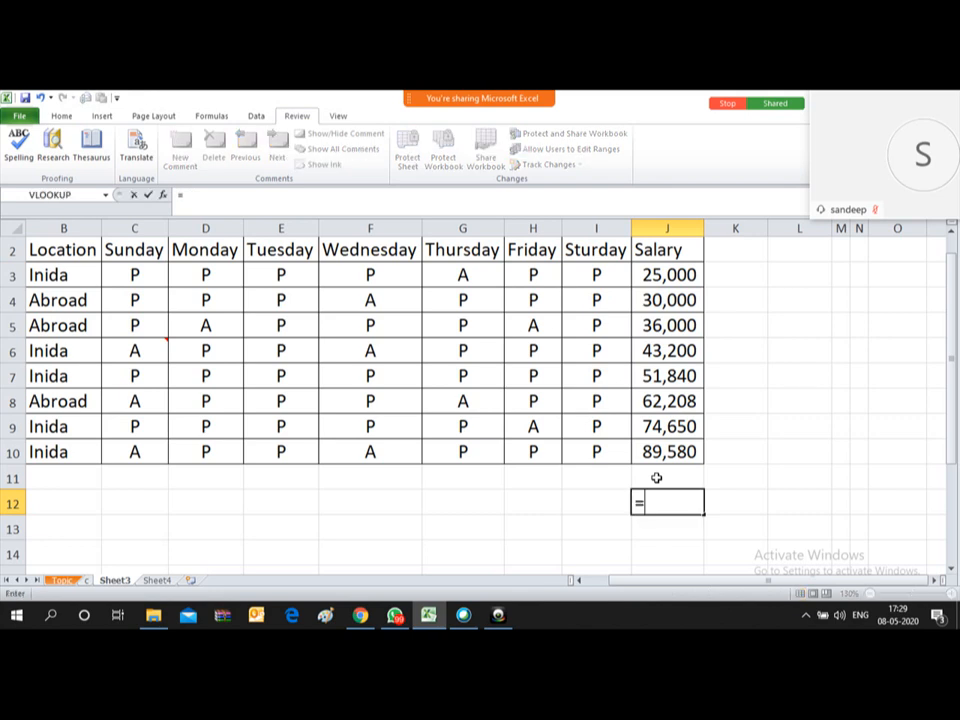
type("count")
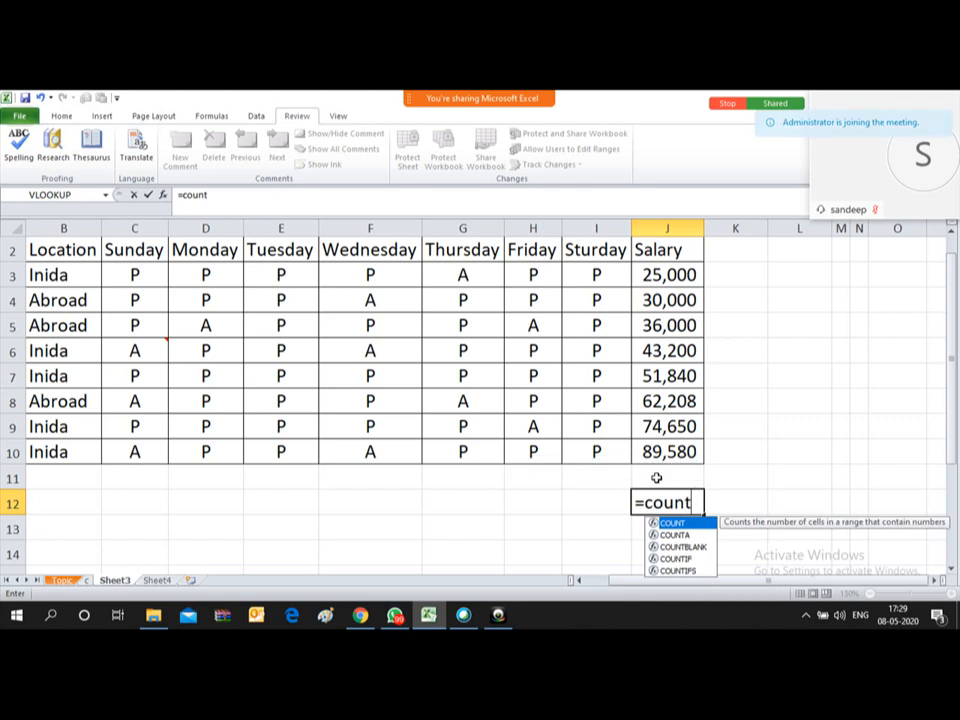
type("(")
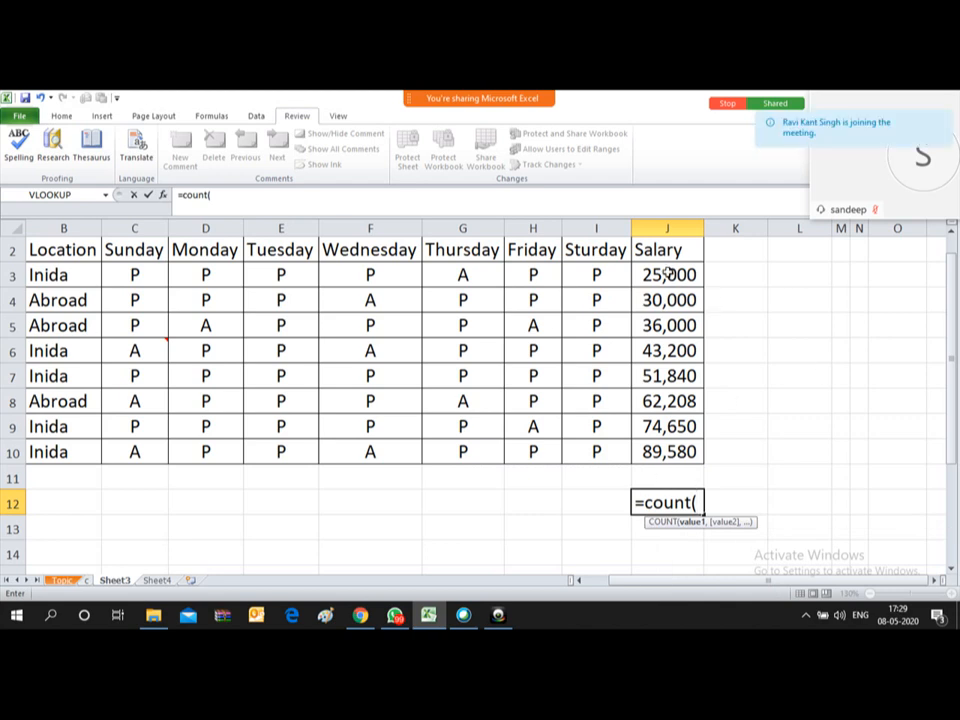
left_click_drag(671, 274, 669, 452)
type(")")
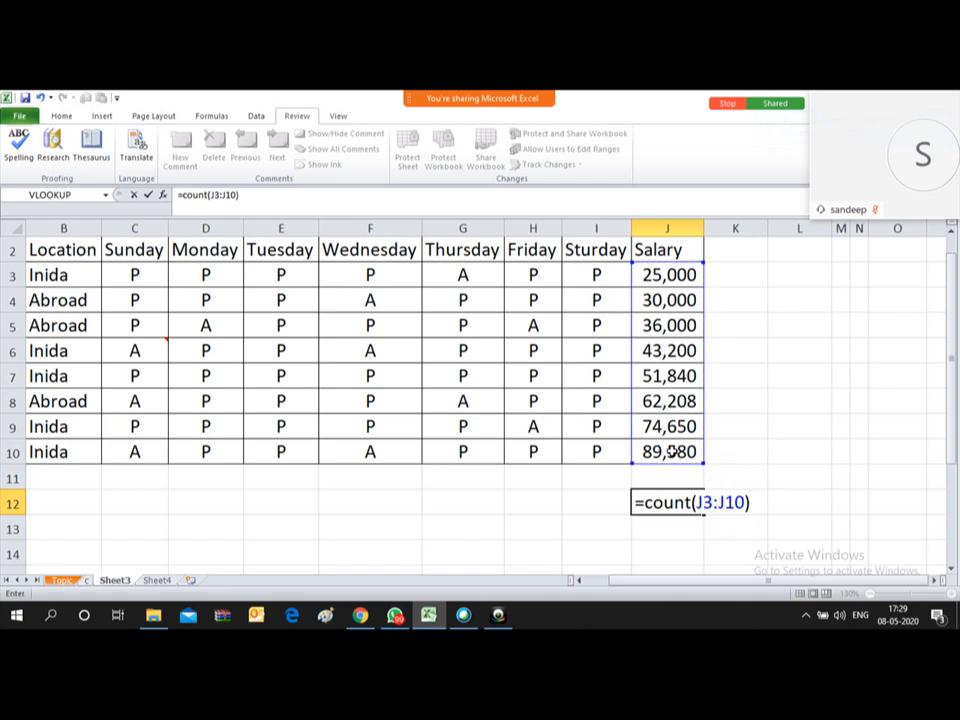
key("Return")
key("Up")
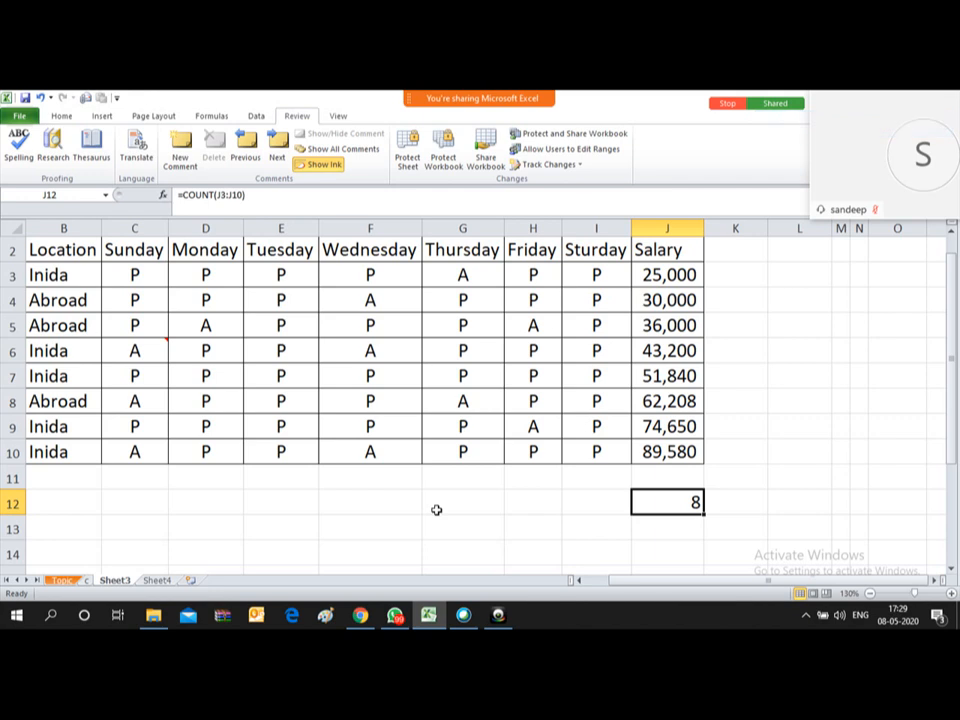
Step: Switch to the Topic sheet and review the Countif and Countifs topics
left_click(62, 580)
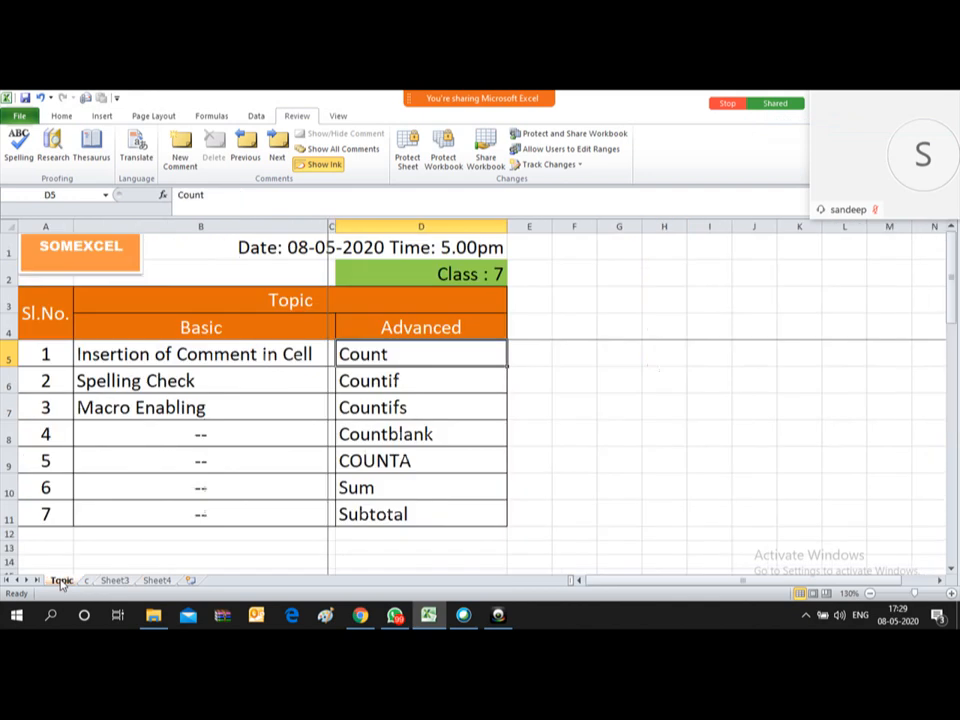
left_click(432, 376)
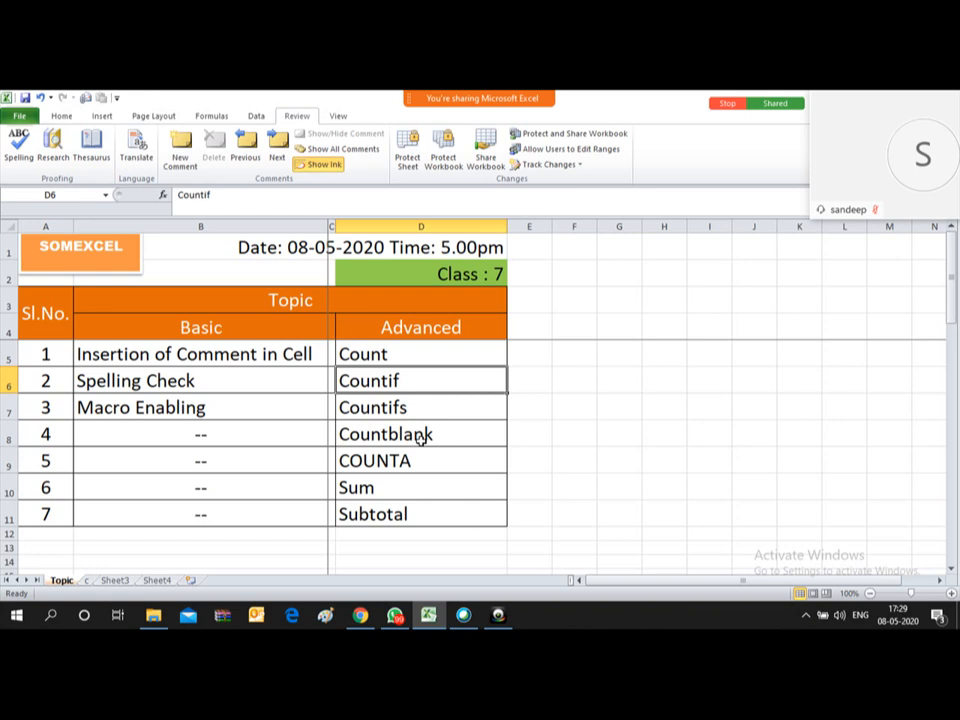
key("Down")
key("Up")
Step: Switch to the supplier invoice sheet and look across one invoice row's columns
left_click(86, 581)
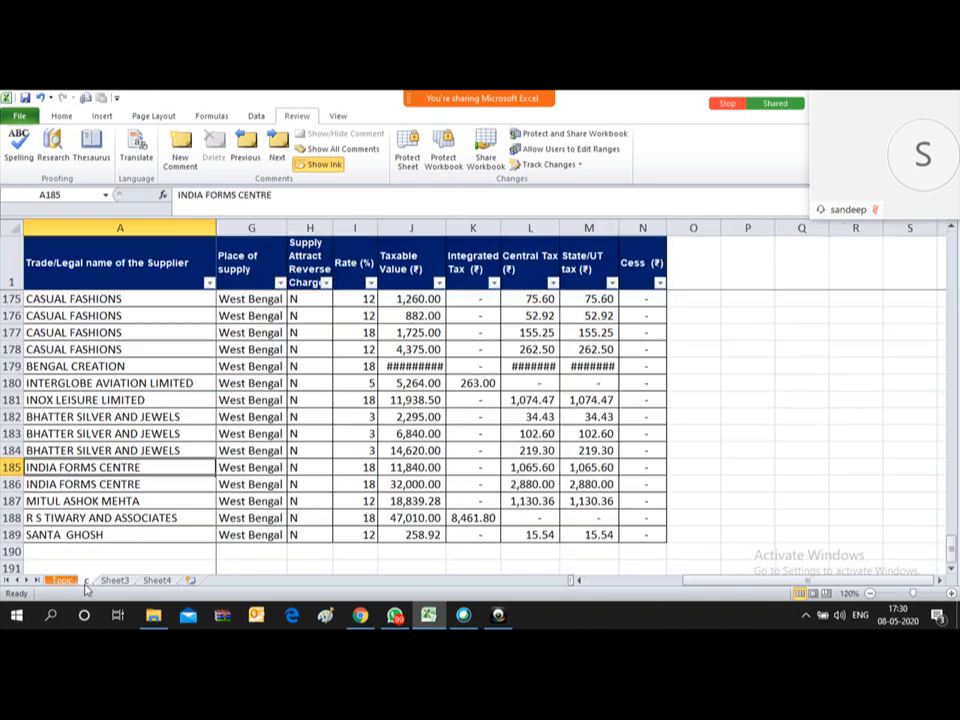
left_click(172, 339)
key("Right")
key("Right")
key("Right")
key("Left")
key("Left")
key("Left")
Step: Step down the column A supplier names to CASUAL FASHIONS in row 80
key("ctrl+Up")
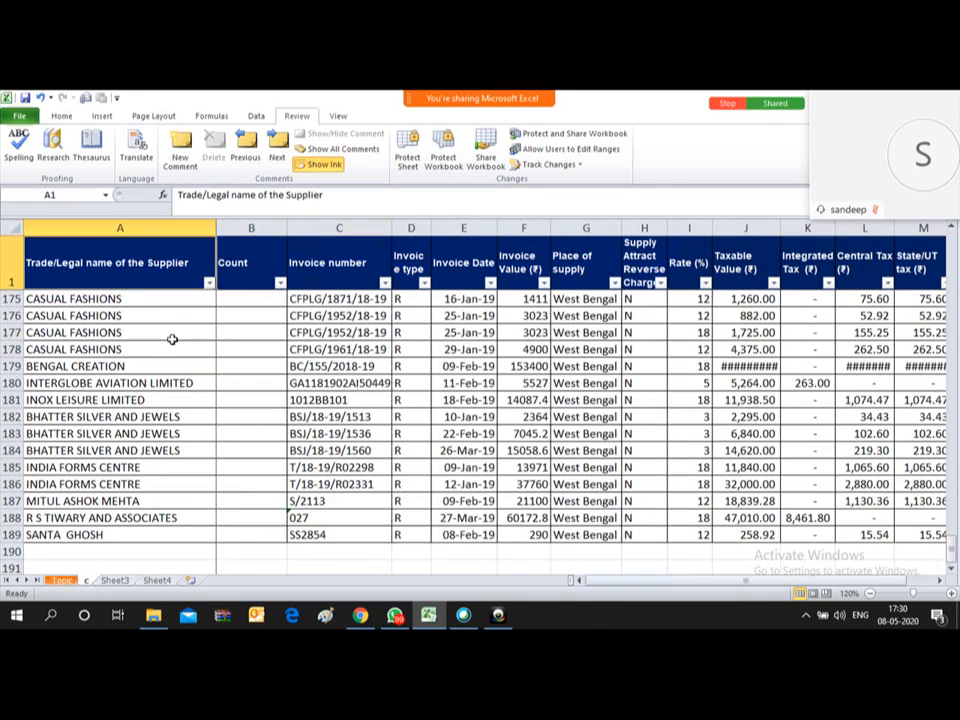
key("Down")
key("Down")
key("Down")
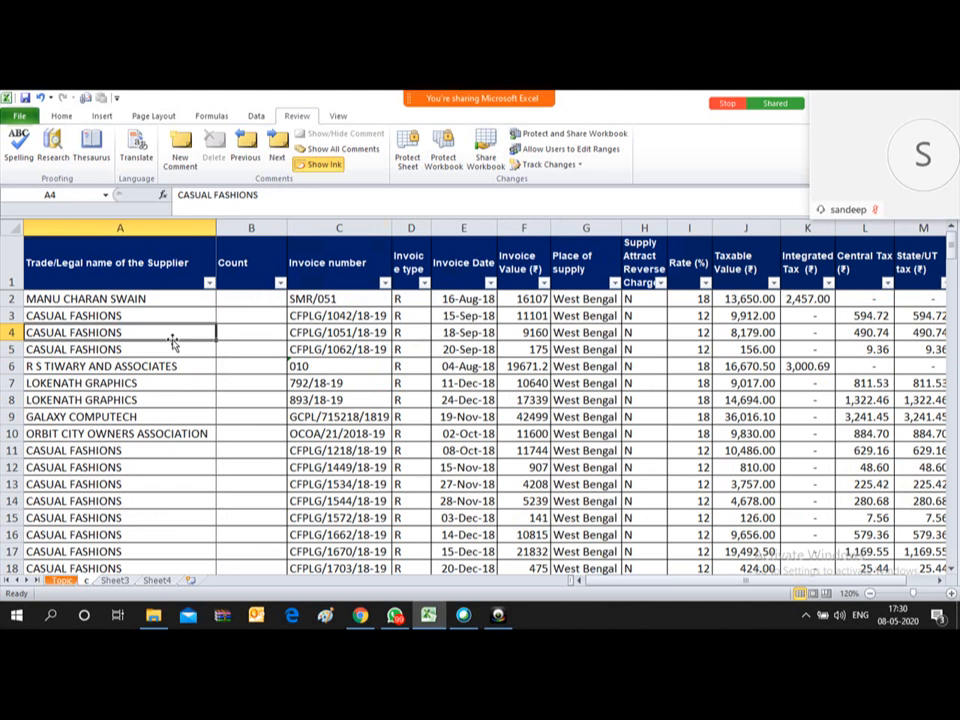
key("Down")
key("Up")
key("Up")
key("Up")
key("Down")
key("Down")
key("Down")
key("Down")
key("Down")
key("Down")
key("Down")
key("Down")
key("Down")
key("Down")
key("Down")
key("Down")
key("Down")
key("Down")
key("Down")
key("Down")
key("Down")
key("Down")
key("Down")
key("Down")
key("Down")
key("Down")
key("Down")
key("Down")
key("Down")
key("Down")
key("Down")
key("Down")
key("Down")
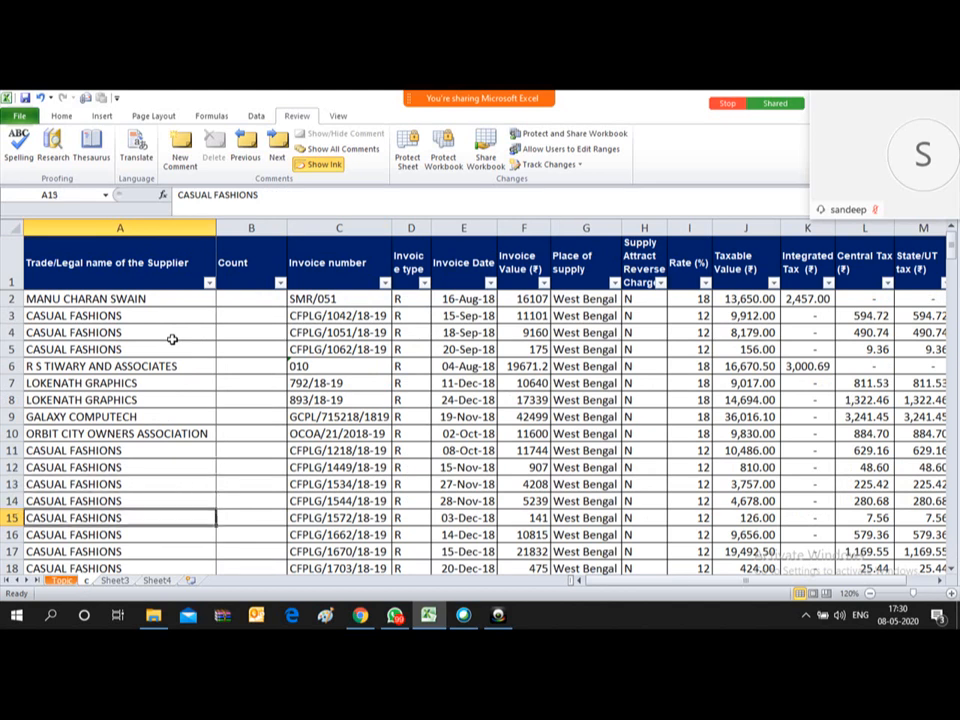
key("Down")
key("Down")
key("Down")
key("Down")
key("Down")
key("Down")
key("Down")
key("Down")
key("Down")
key("Down")
key("Down")
key("Down")
key("Down")
key("Down")
key("Down")
key("Down")
key("Down")
key("Down")
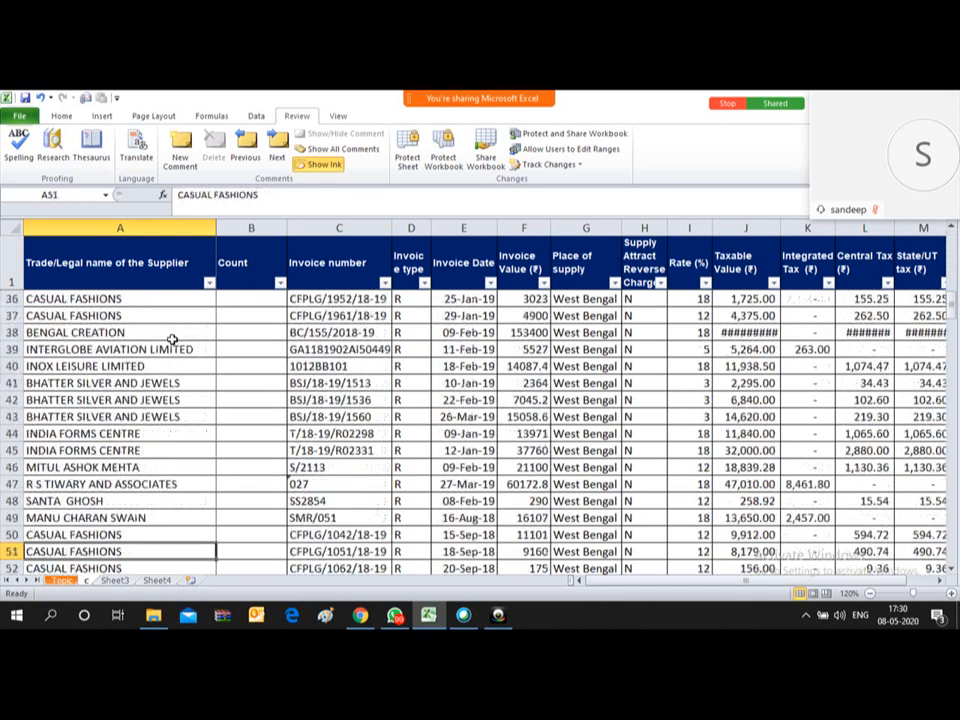
key("Down")
key("Down")
key("Down")
key("Down")
key("Down")
key("Down")
key("Down")
key("Down")
key("Down")
key("Down")
key("Down")
key("Down")
key("Down")
key("Down")
key("Down")
key("Down")
key("Down")
key("Down")
key("Down")
key("Down")
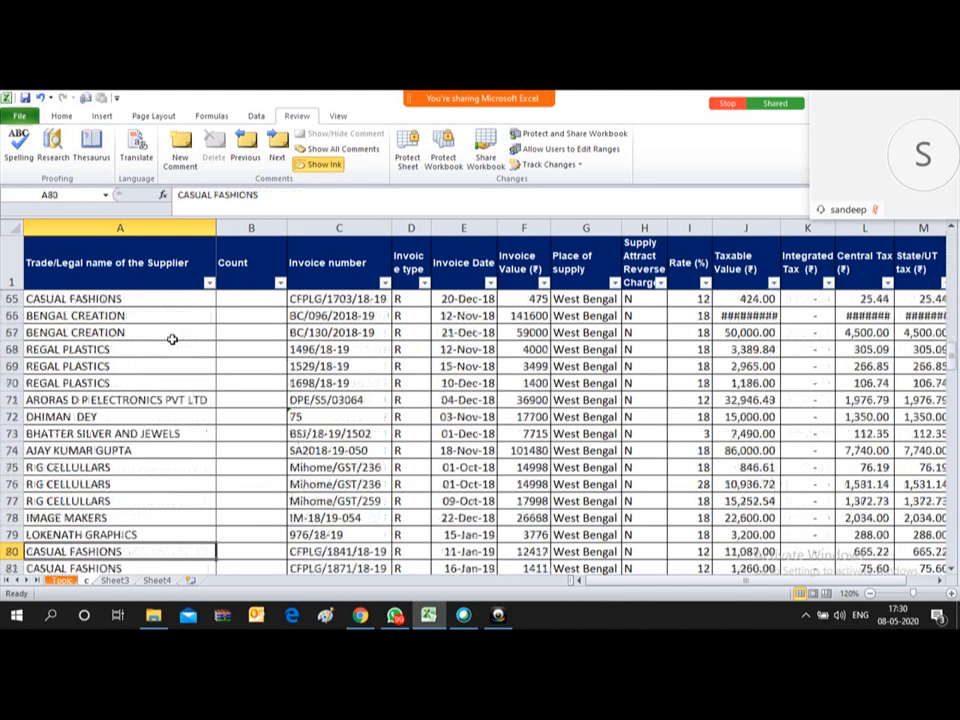
key("Down")
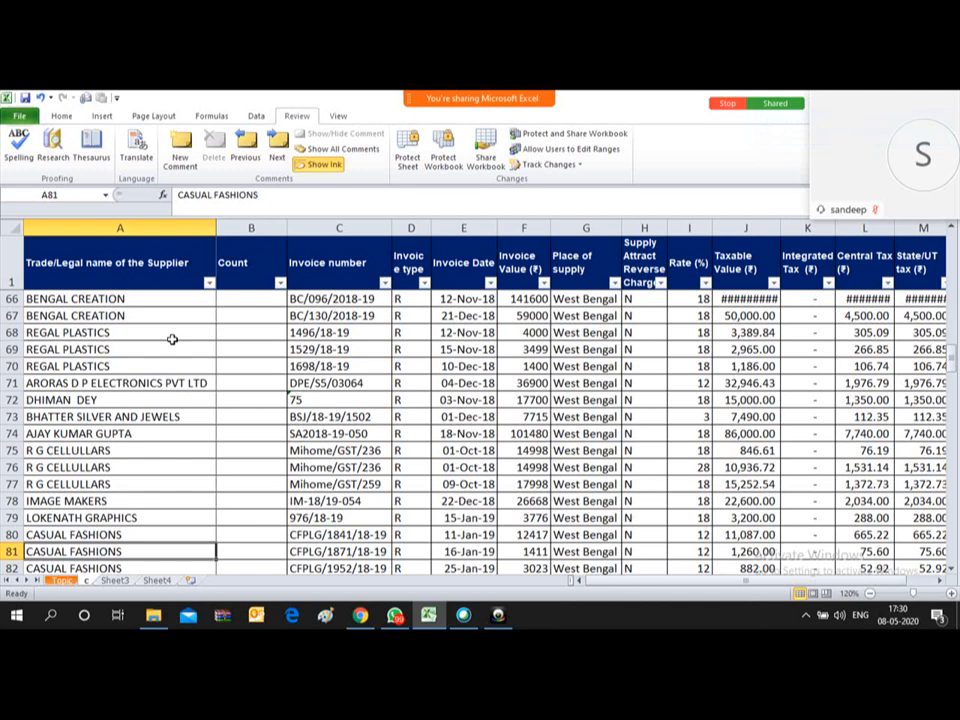
mouse_move(478, 98)
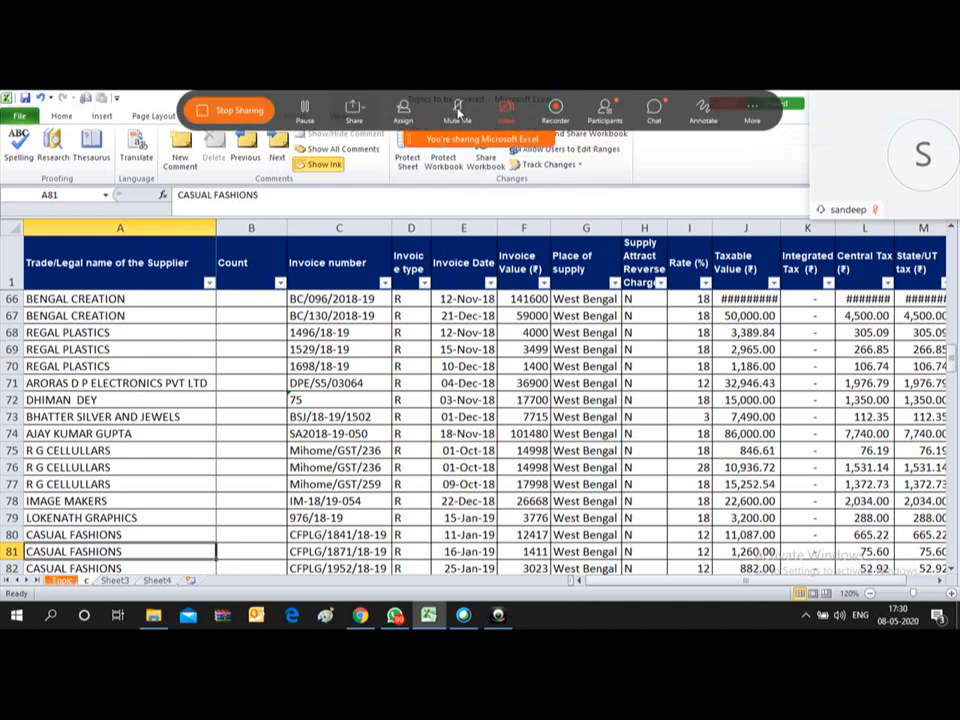
left_click(231, 109)
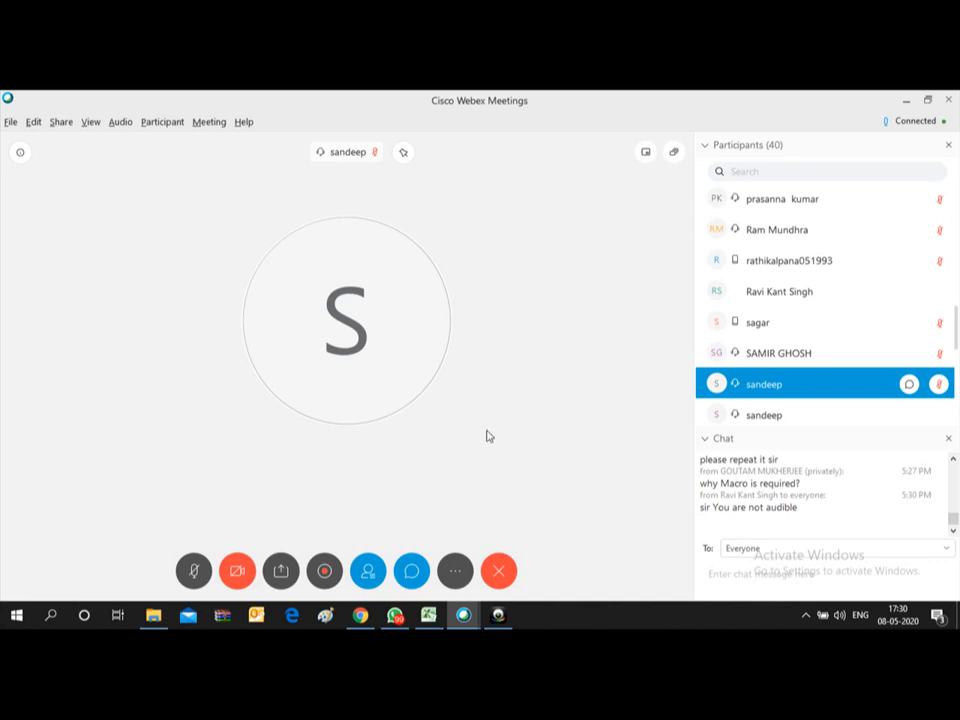
left_click(279, 572)
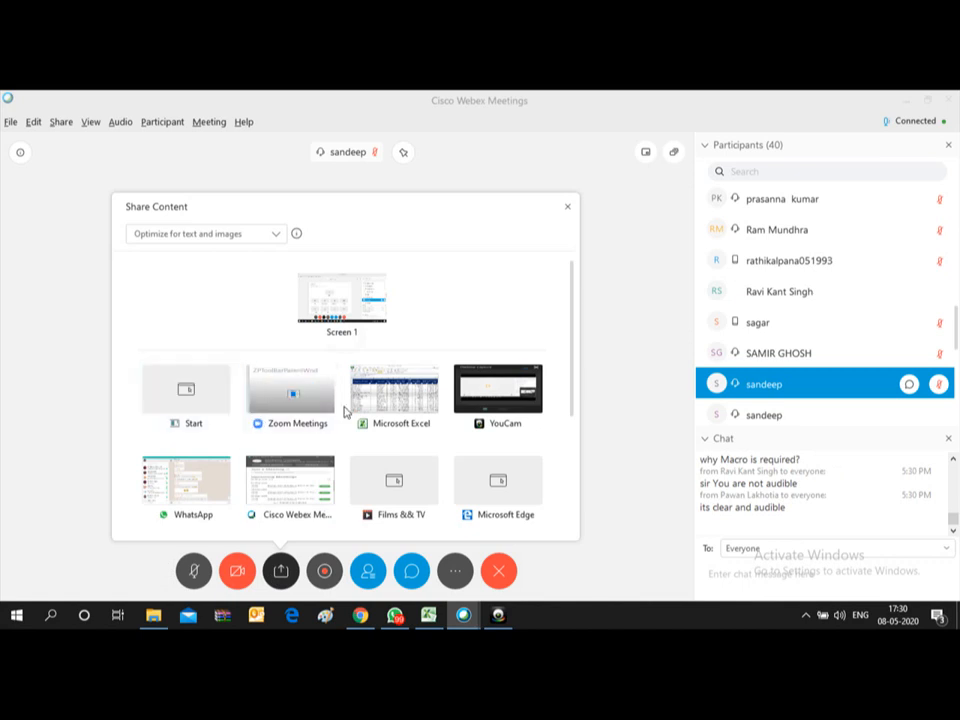
left_click(388, 396)
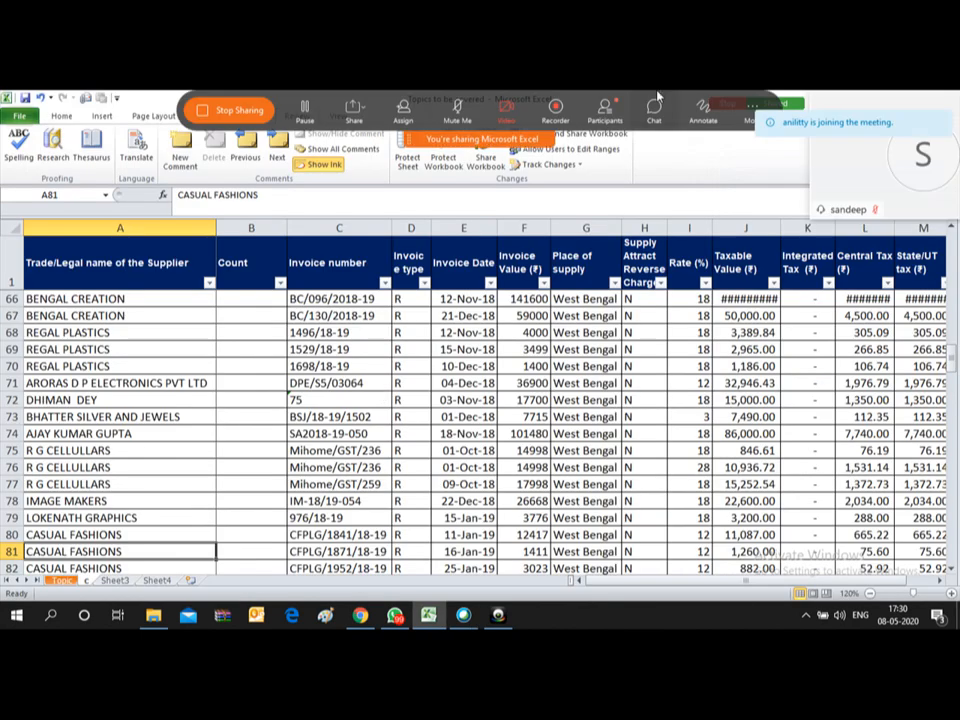
left_click(655, 108)
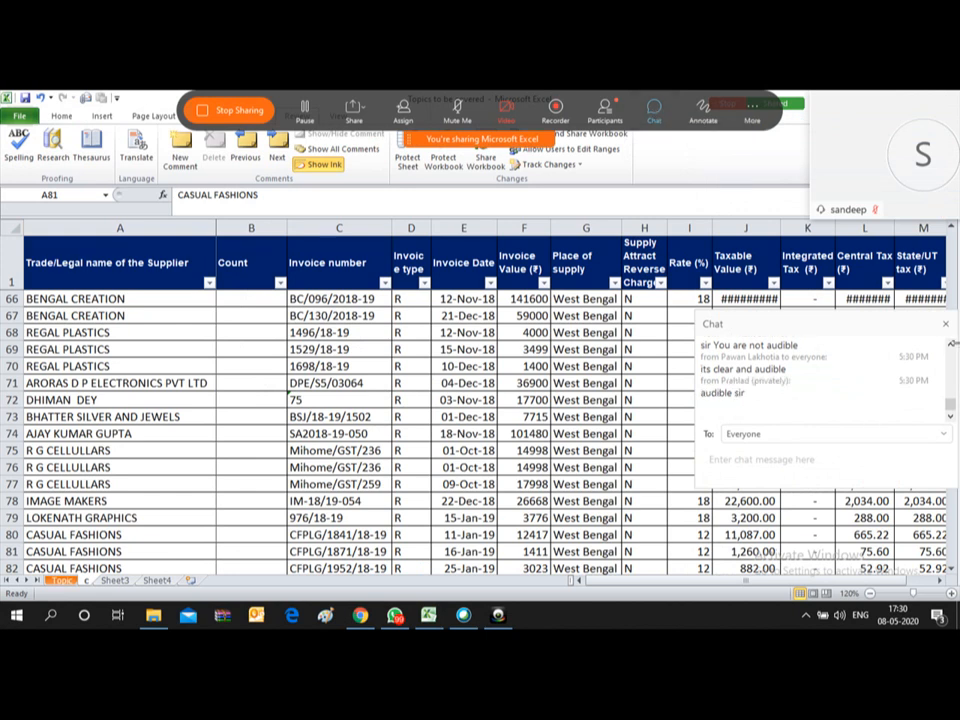
left_click(945, 326)
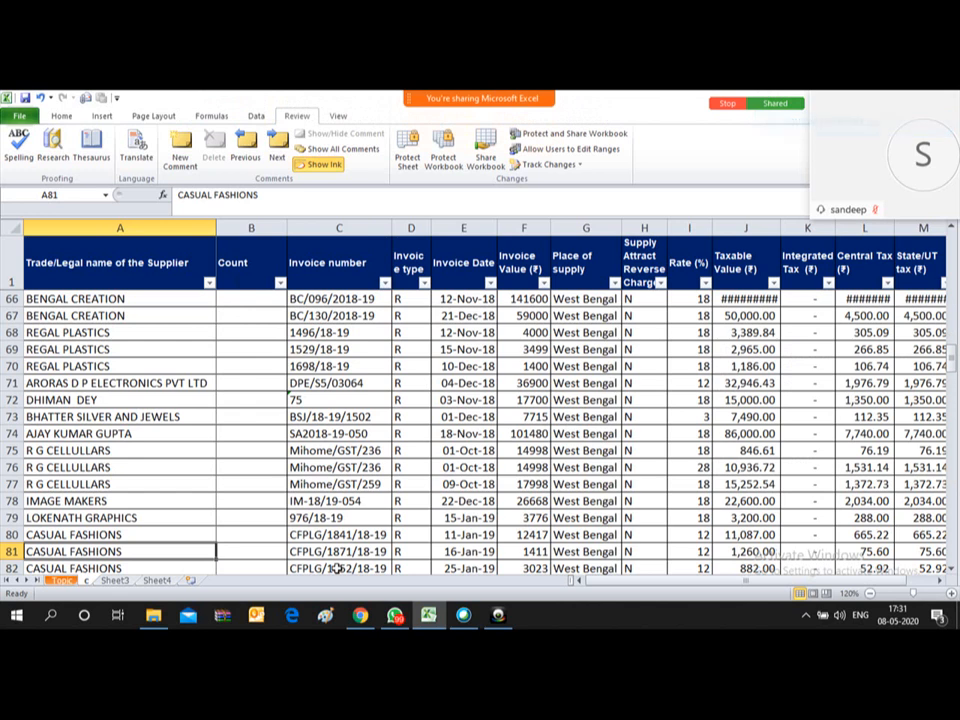
key("ctrl+Home")
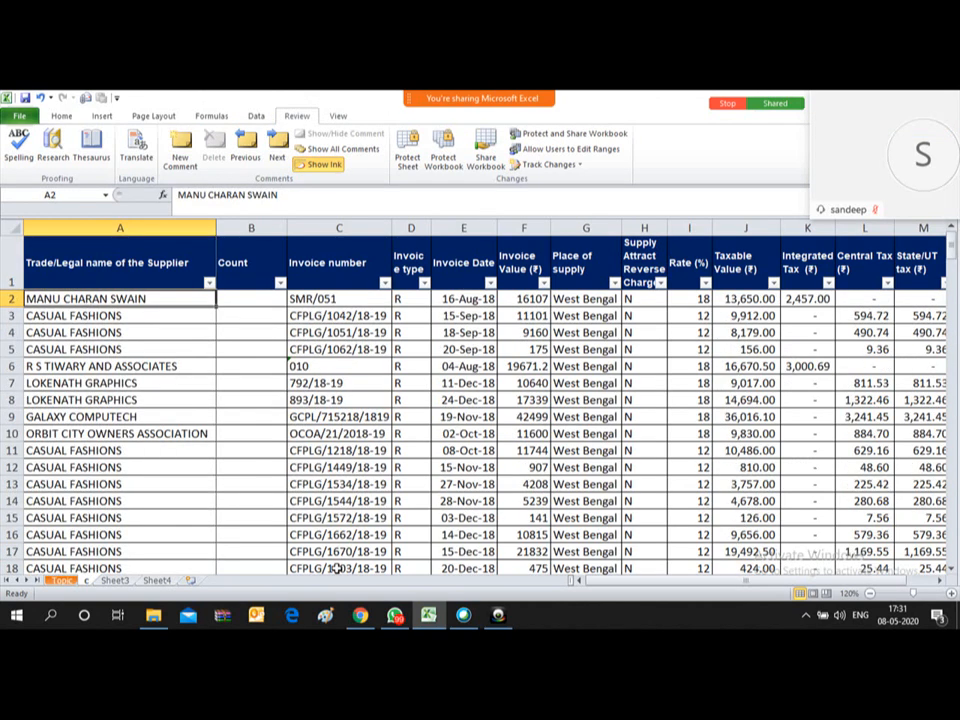
key("Down")
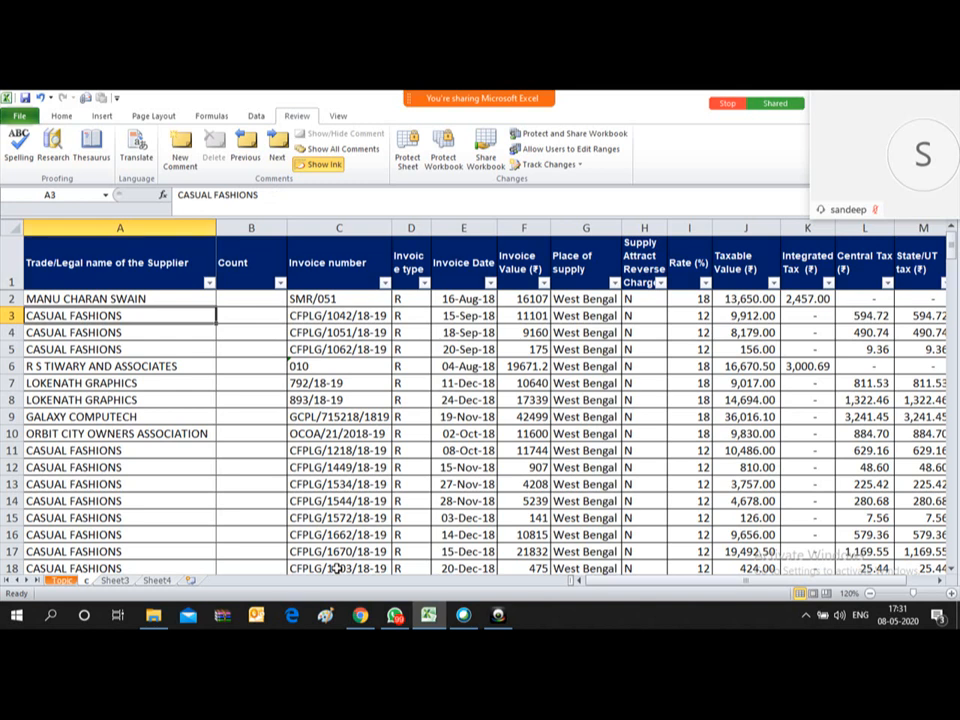
key("Right")
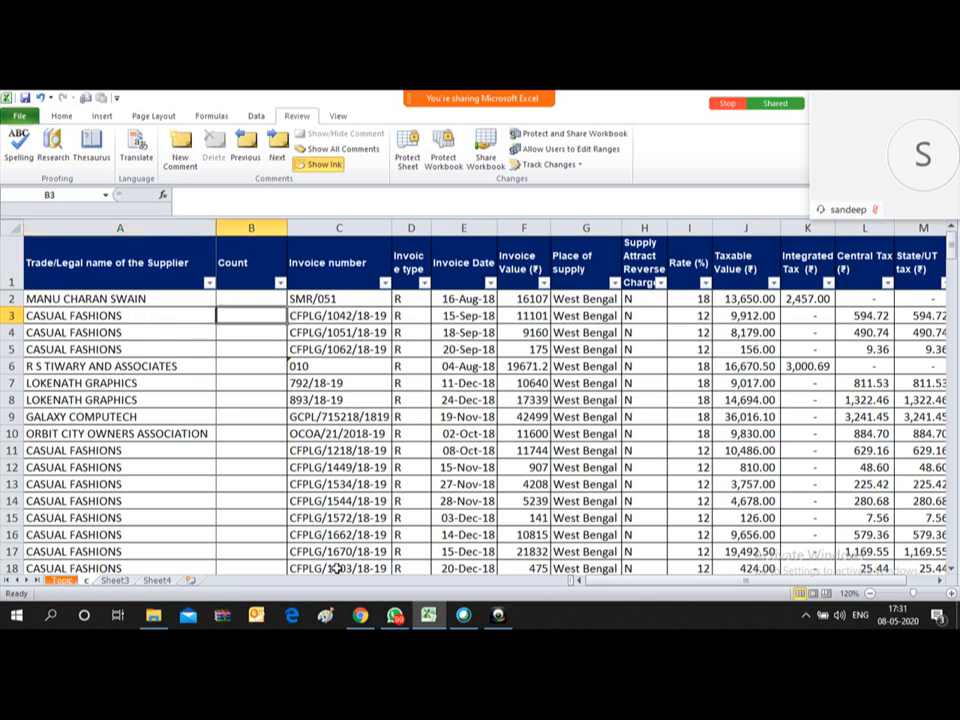
key("Left")
key("Right")
key("Left")
key("Right")
key("Left")
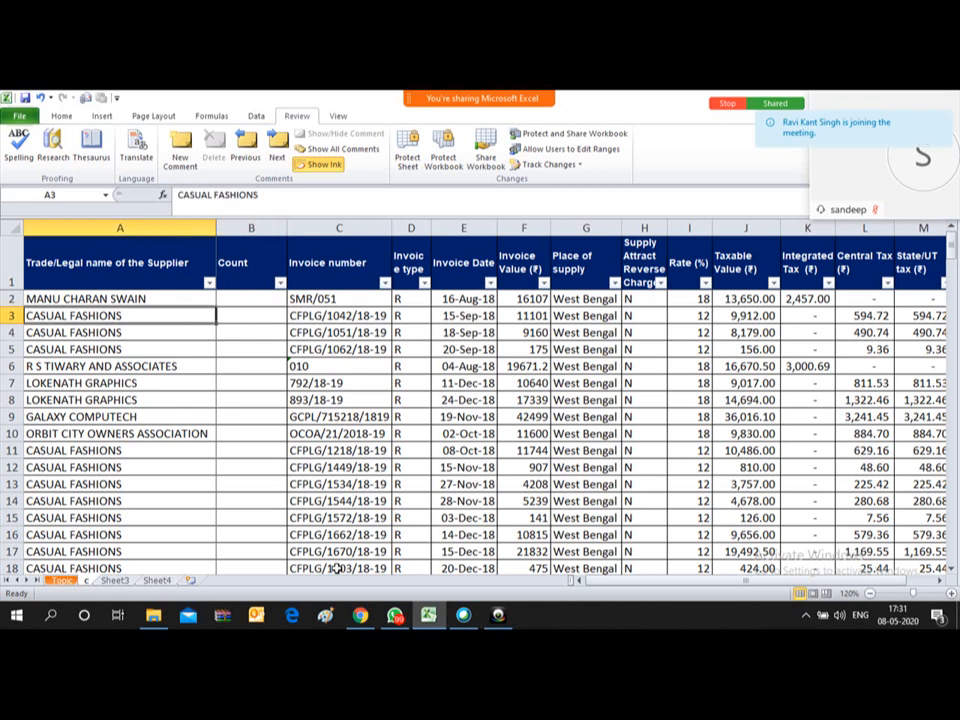
key("Right")
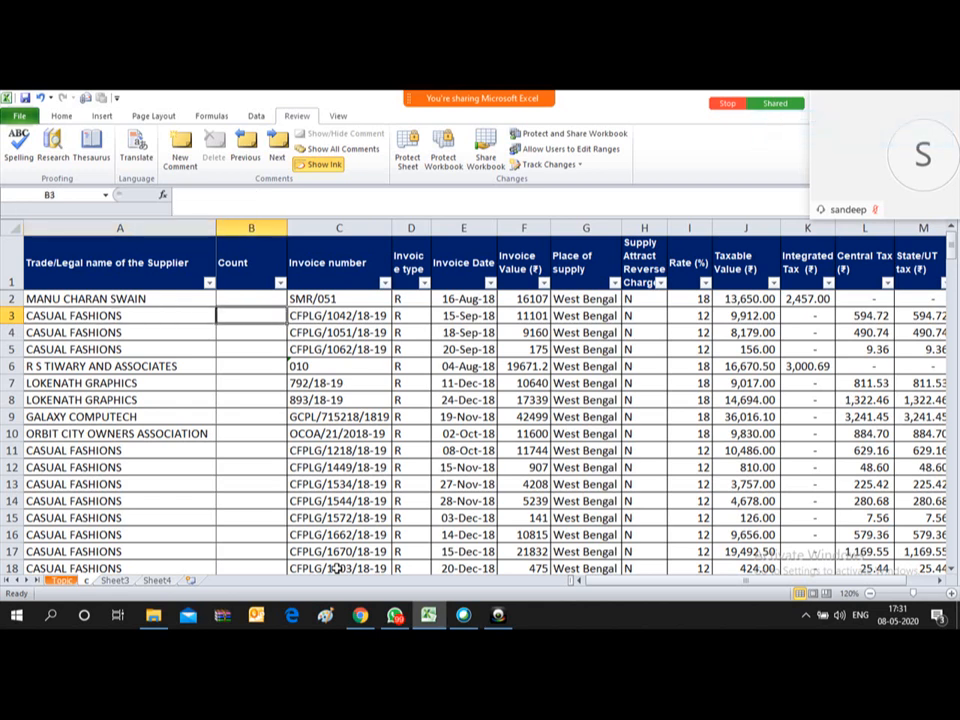
Step: Enter =COUNTIF(A2:A189,A3) in B3, returning 64 for CASUAL FASHIONS
type("=")
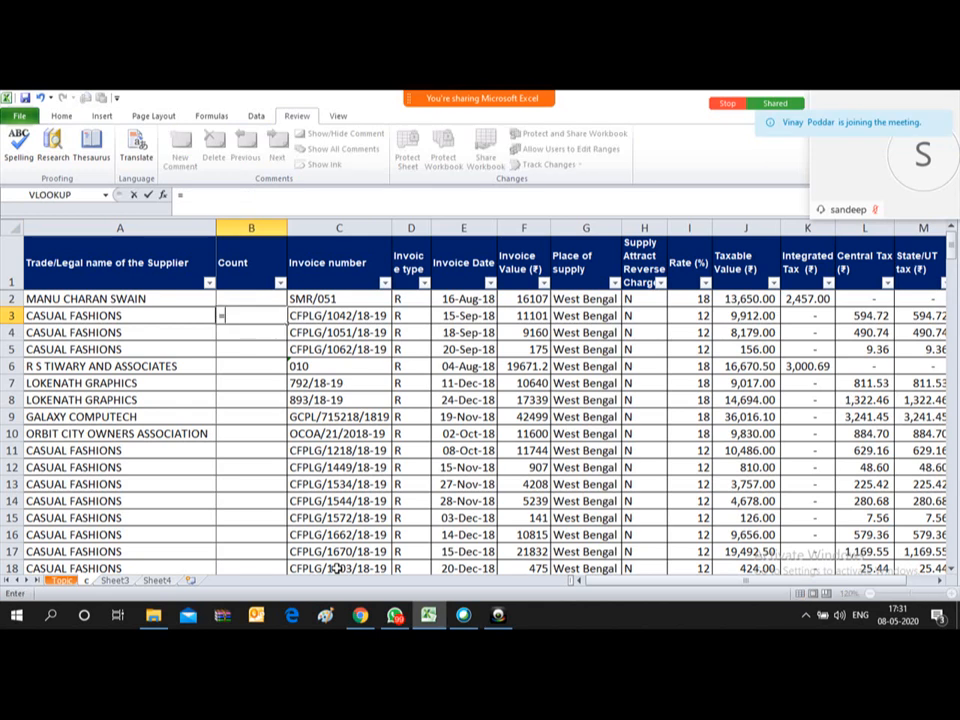
type("co")
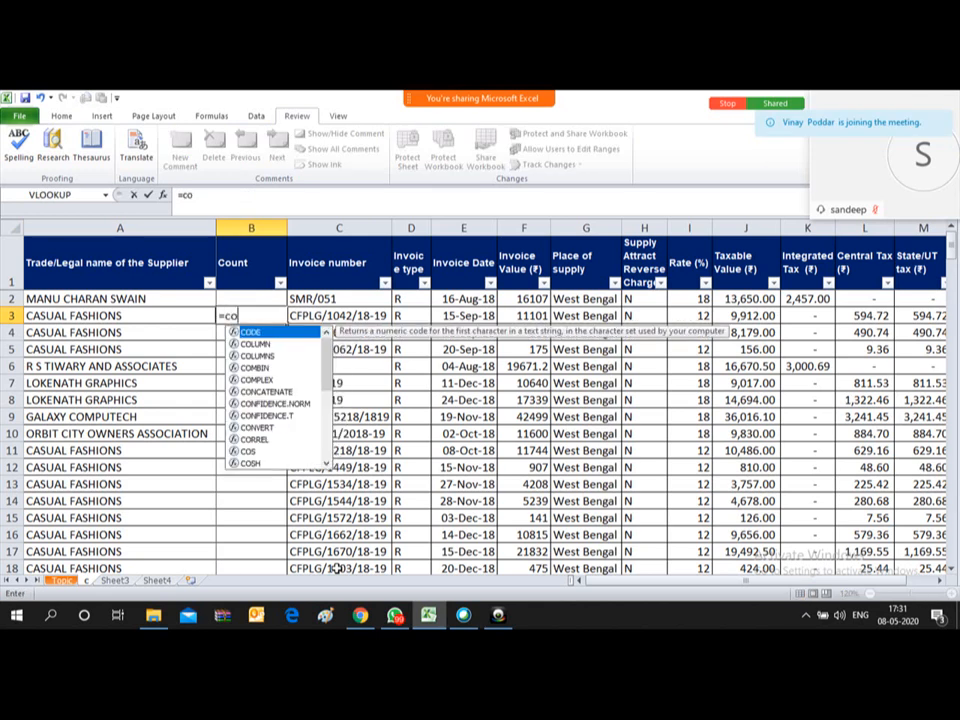
type("untif")
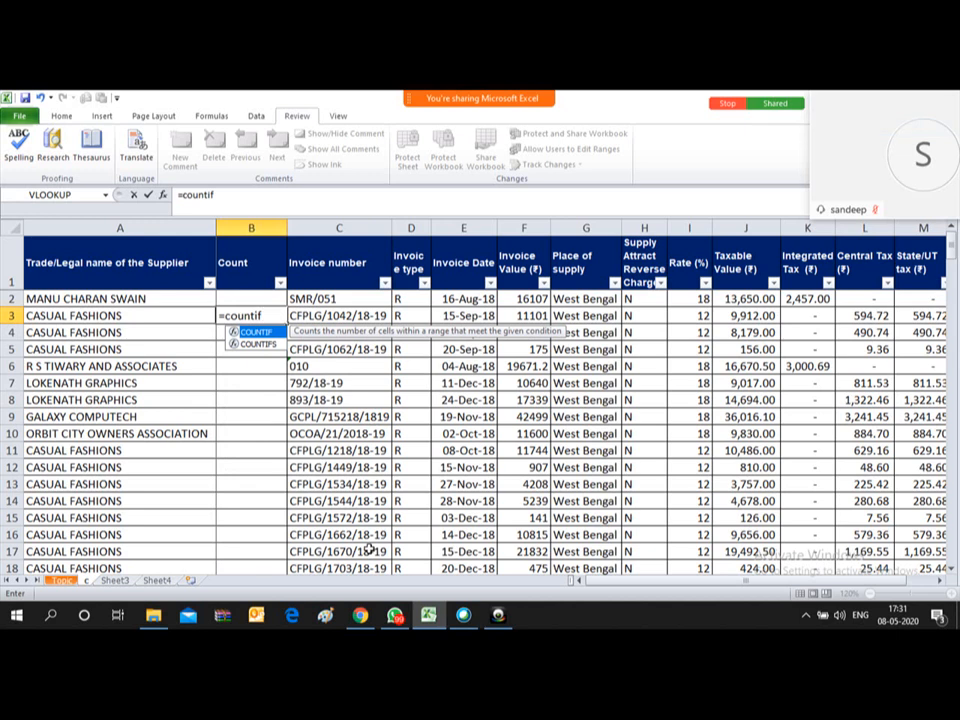
type("(")
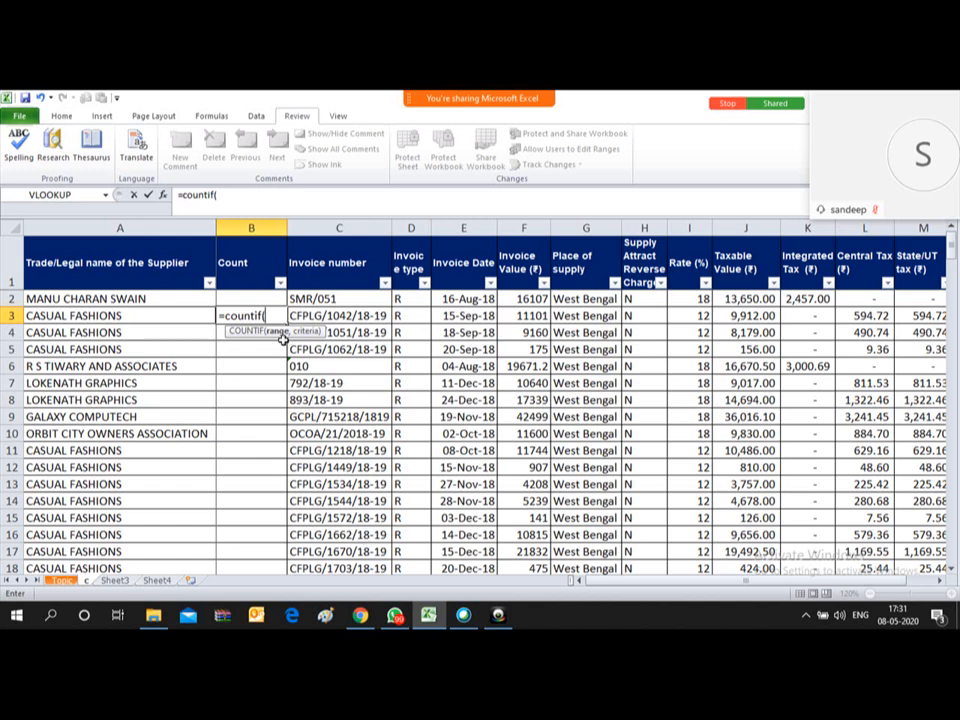
left_click(64, 296)
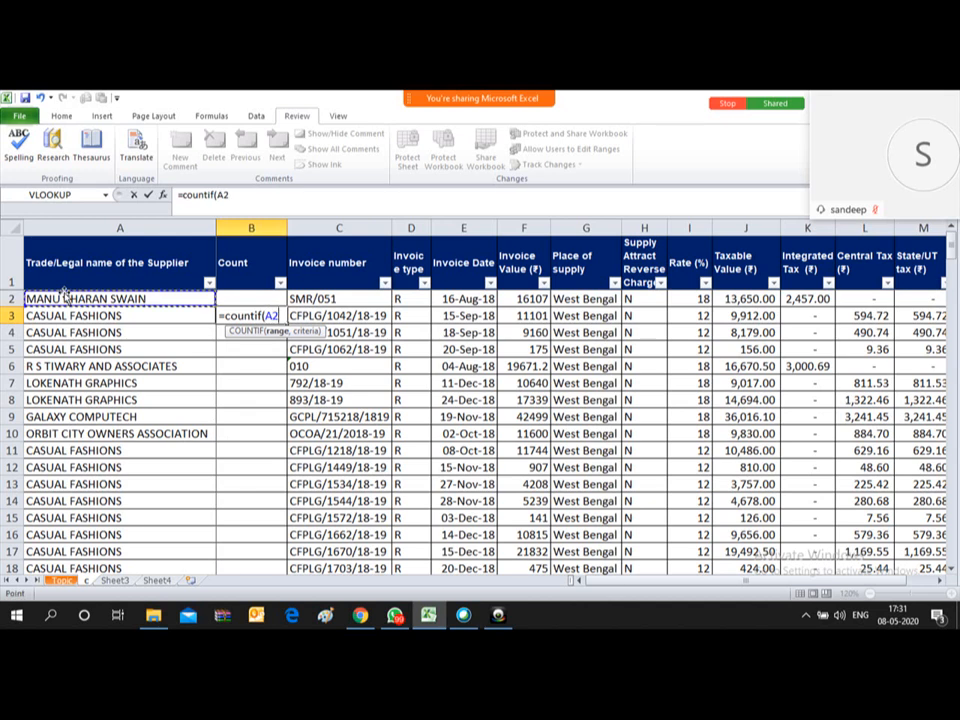
key("ctrl+shift+Down")
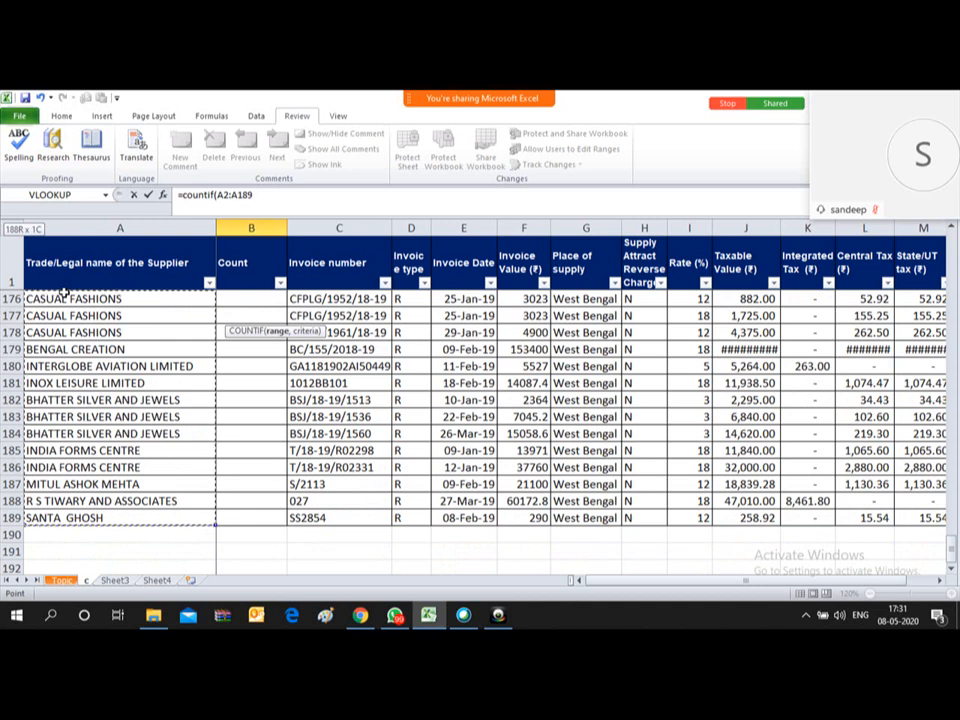
type(",")
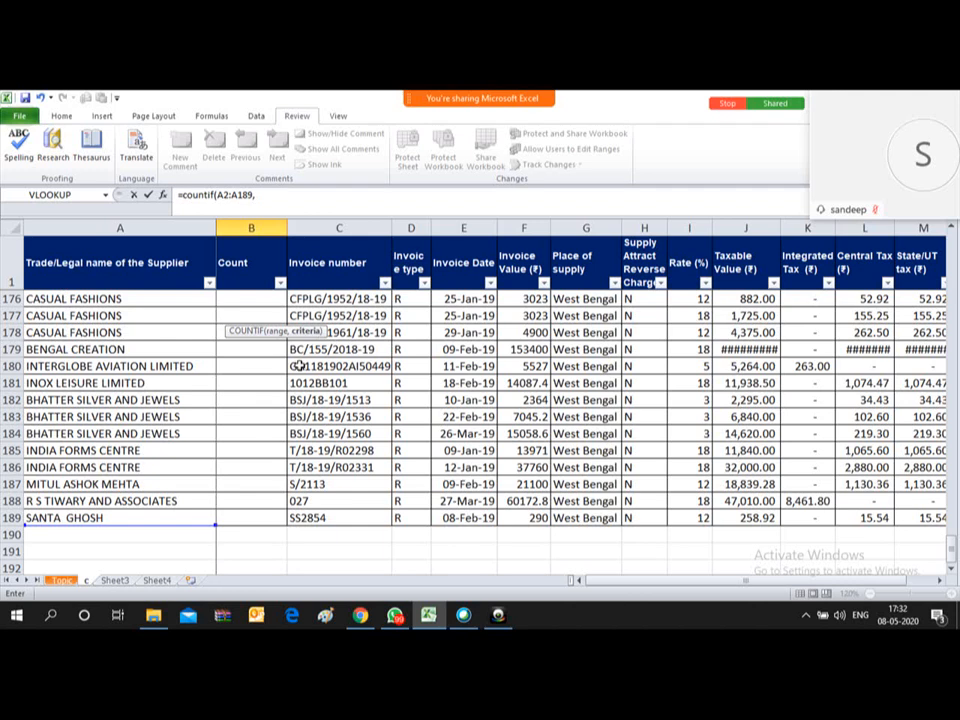
key("Left")
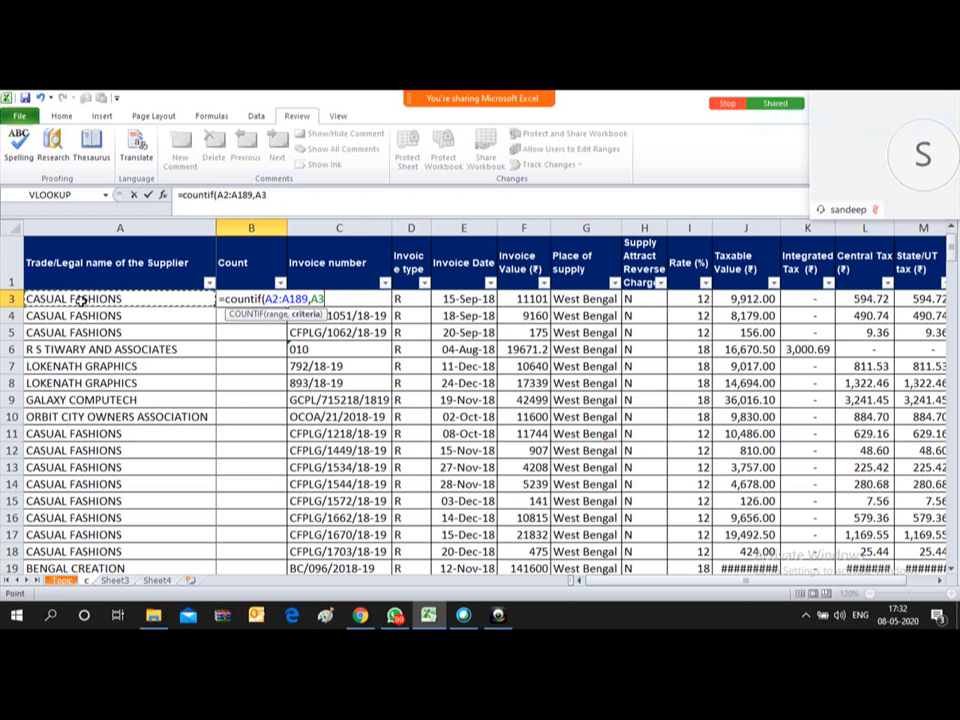
type(")")
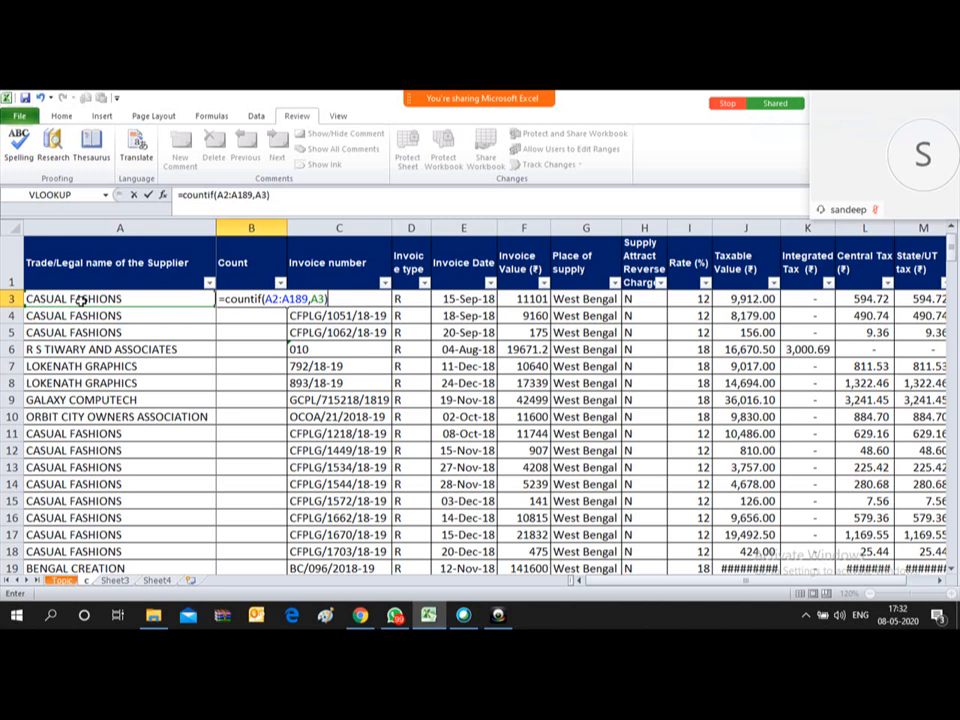
key("Return")
key("Up")
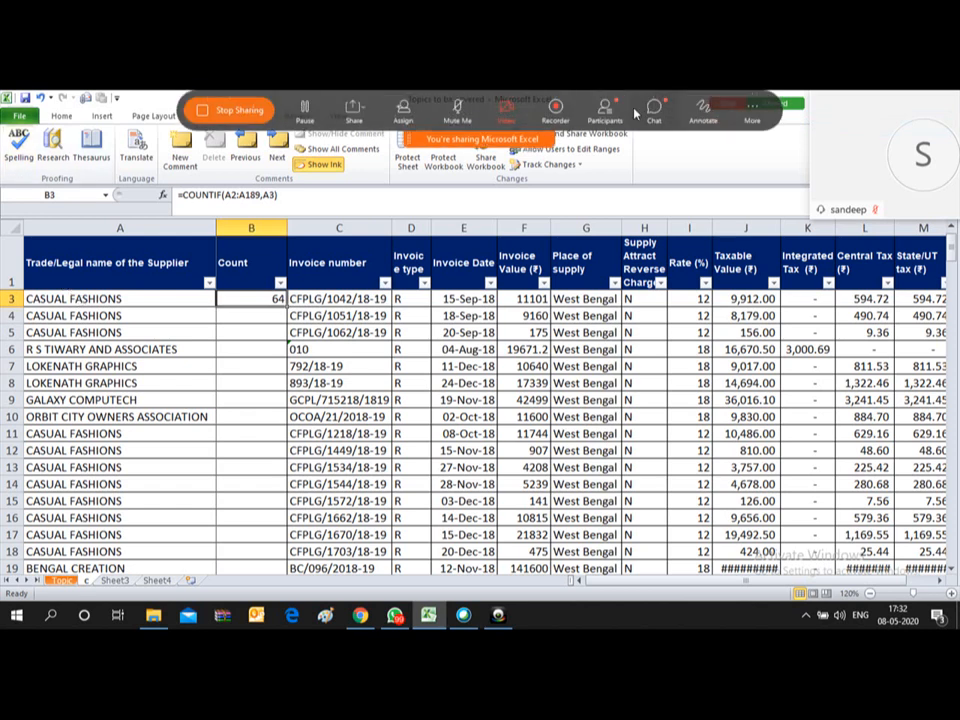
Step: Glance at the meeting chat, then delete the COUNTIF formula from B3
left_click(654, 109)
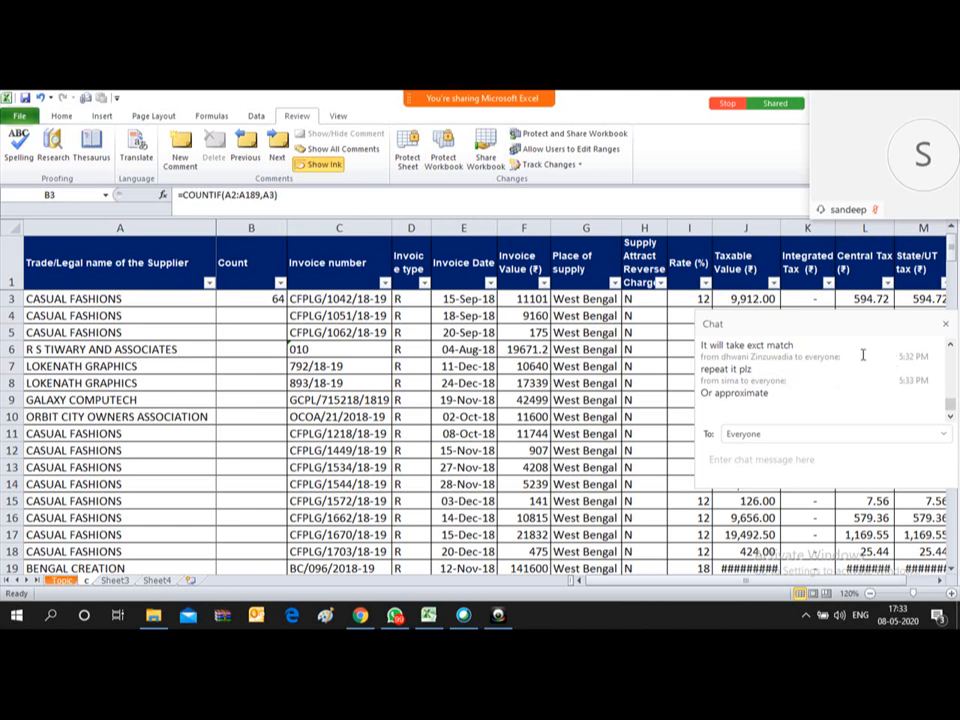
left_click(244, 299)
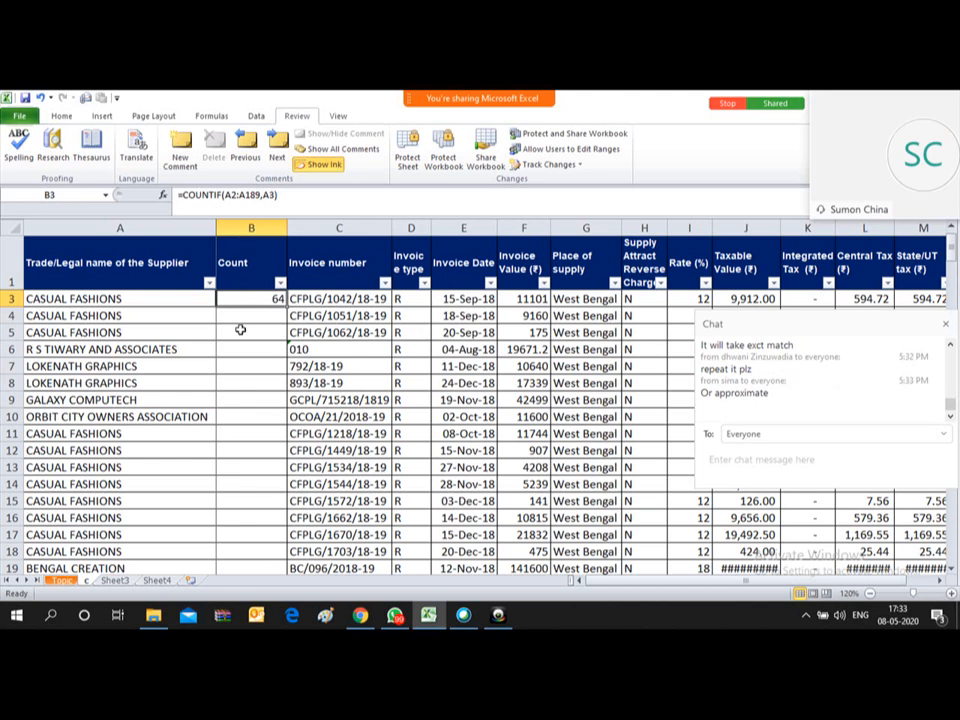
key("Delete")
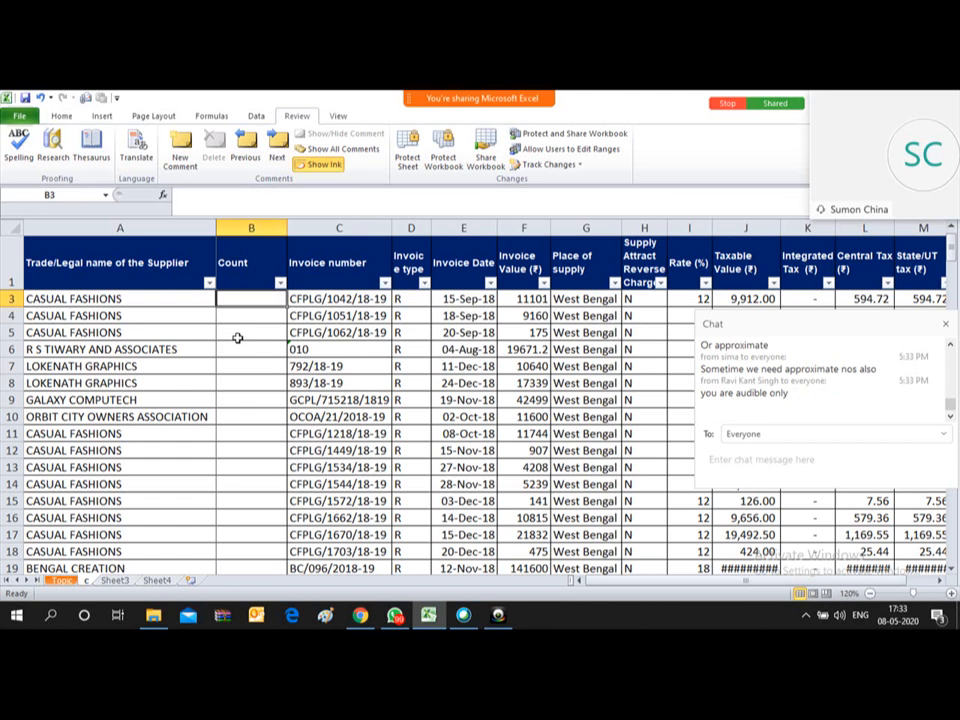
Step: Check where the supplier list ends at row 189, then move to Count cell B3
key("Left")
key("ctrl+Down")
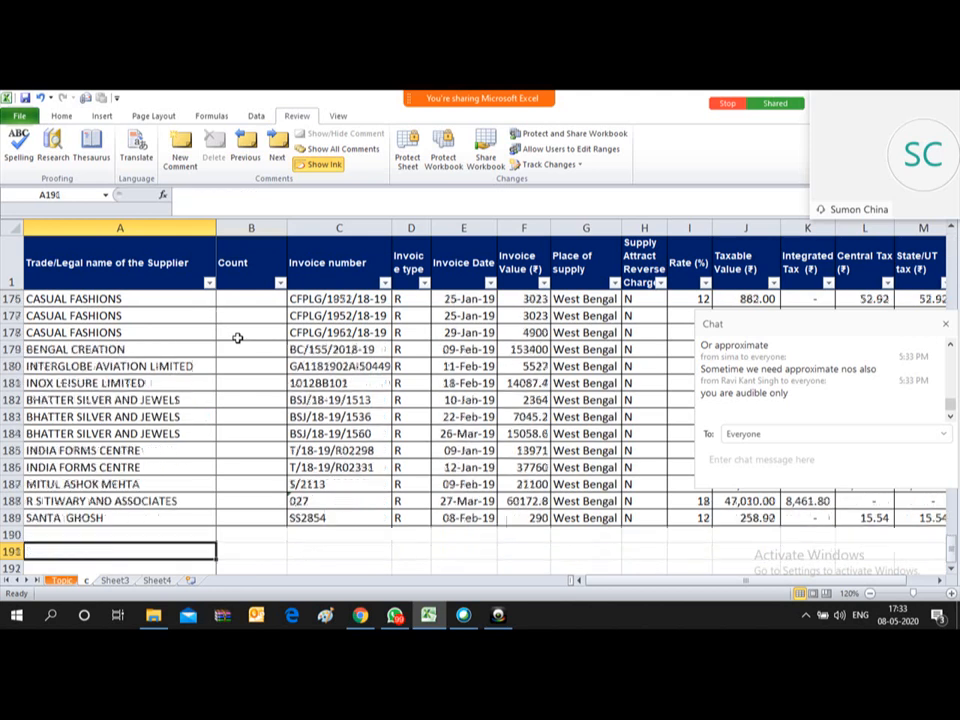
key("Up")
key("ctrl+Up")
key("Down")
key("Down")
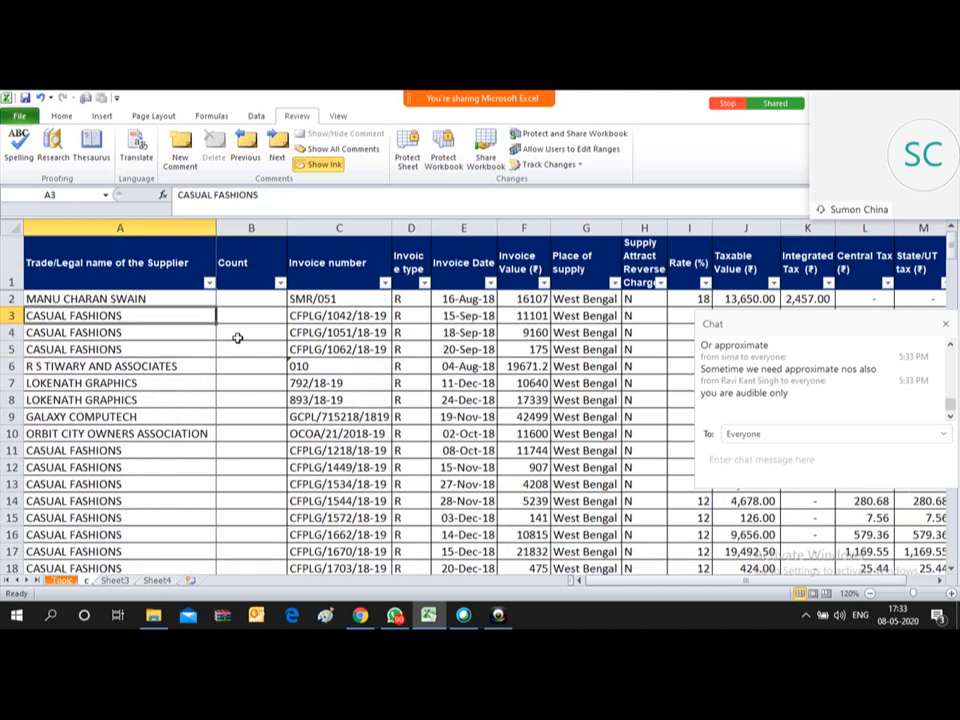
key("Up")
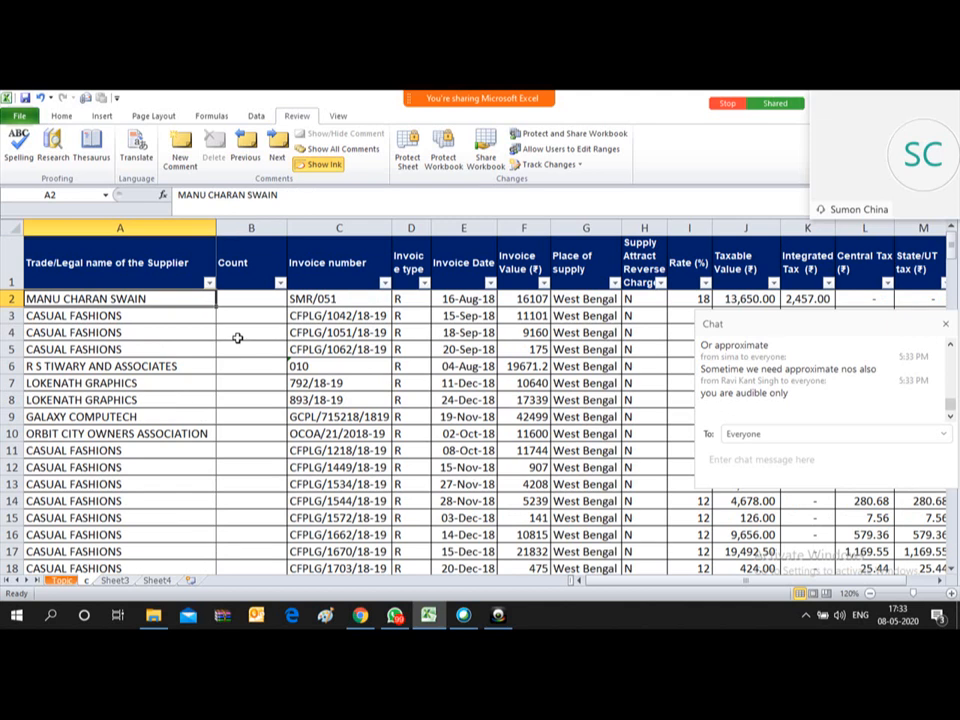
key("Down")
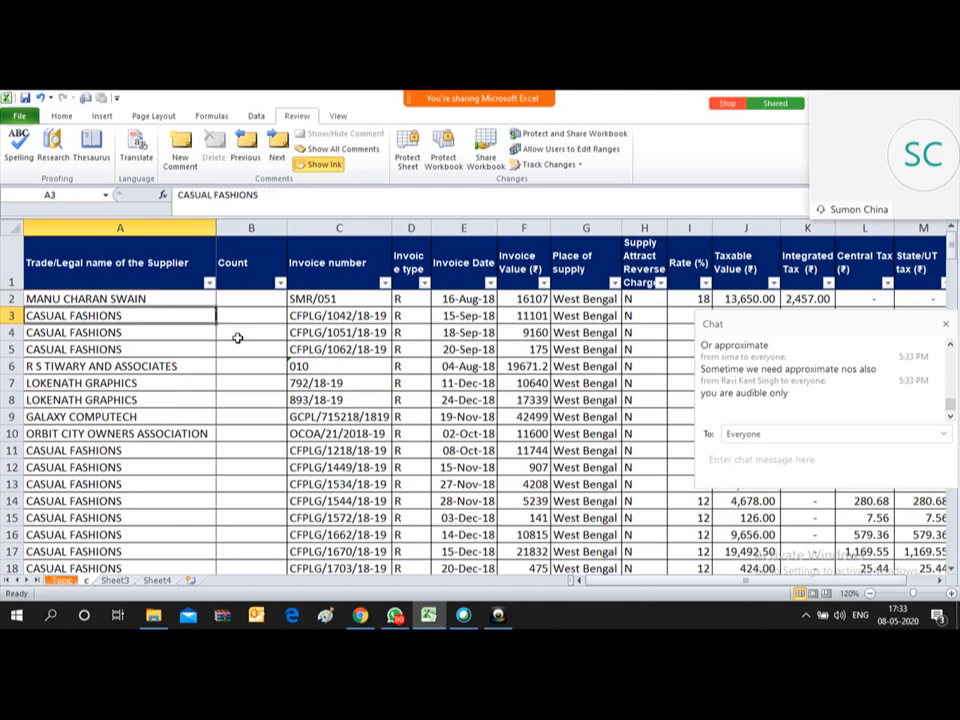
key("Right")
Step: Start B3's formula as =COUNTIF( with the range A2:A189
type("=")
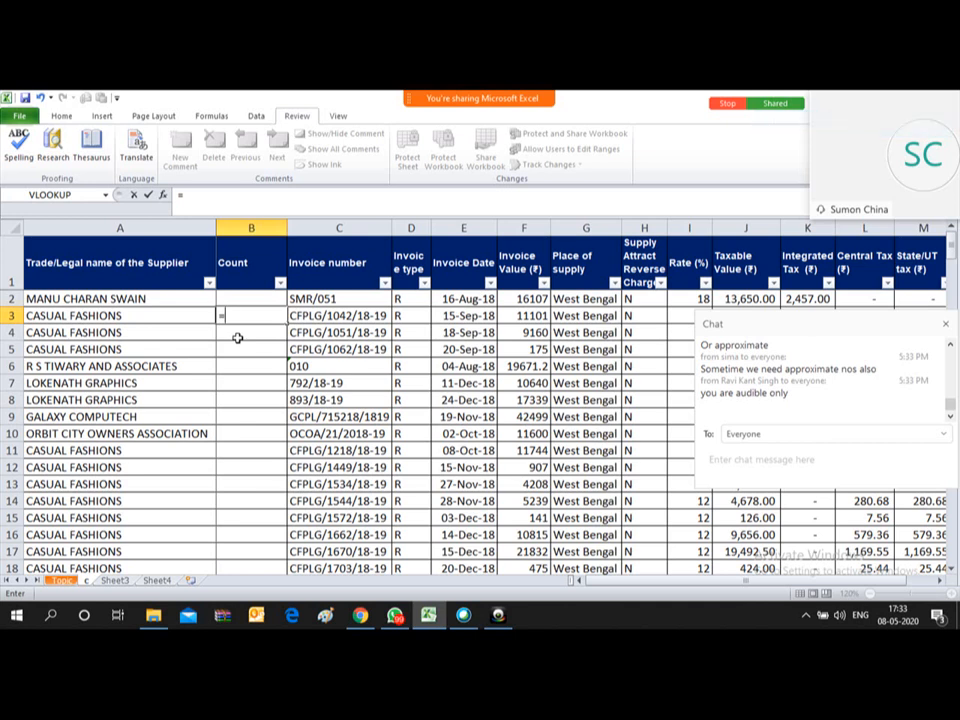
type("countif")
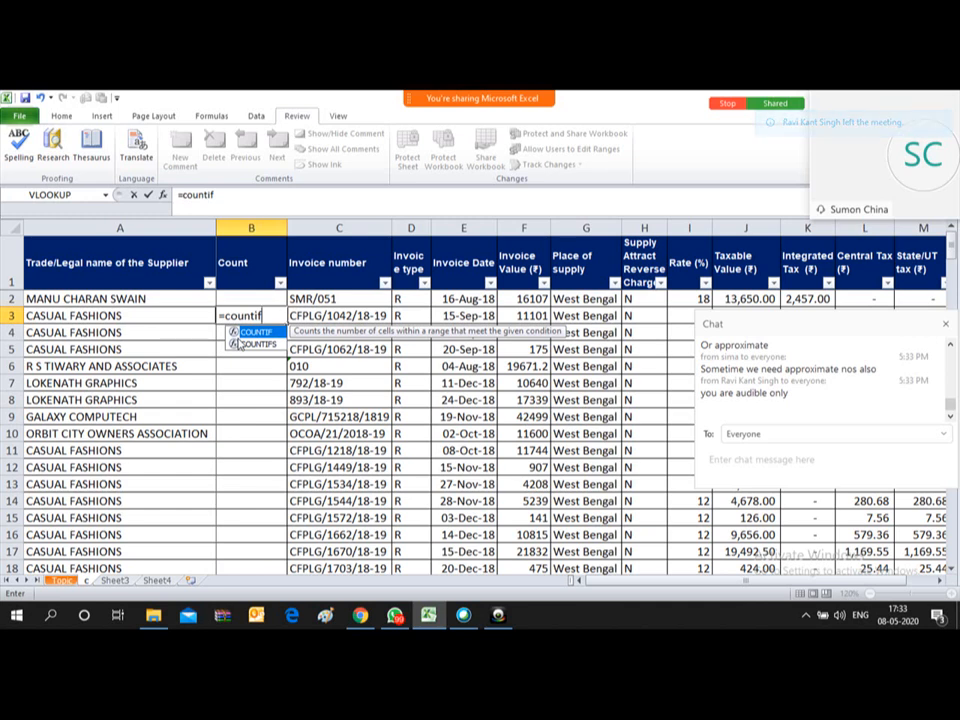
type("(")
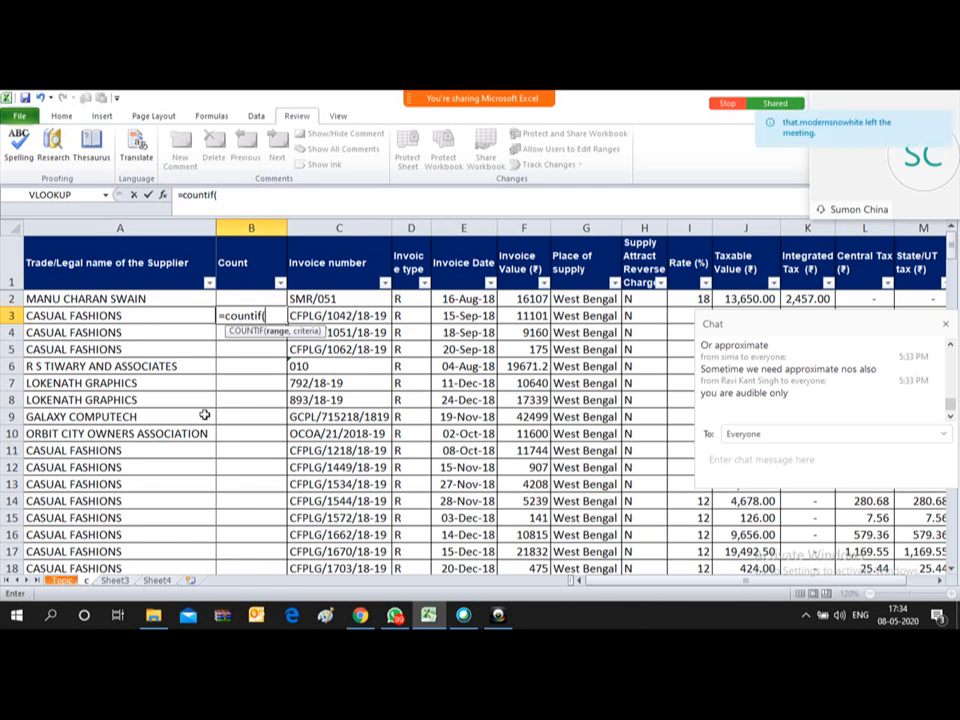
left_click(58, 298)
key("ctrl+shift+Down")
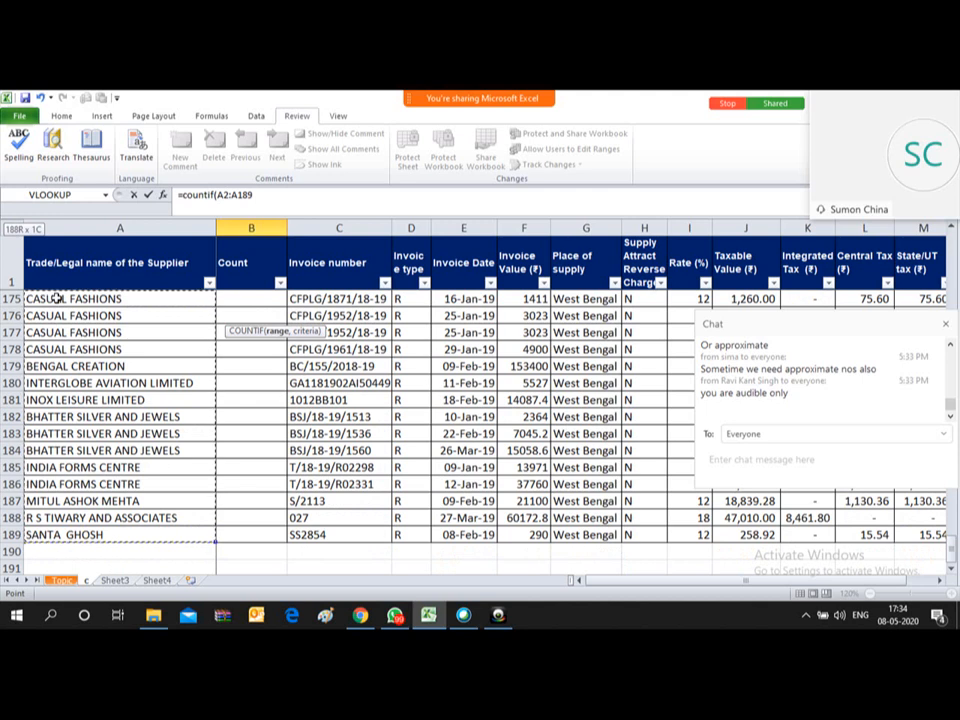
type(",")
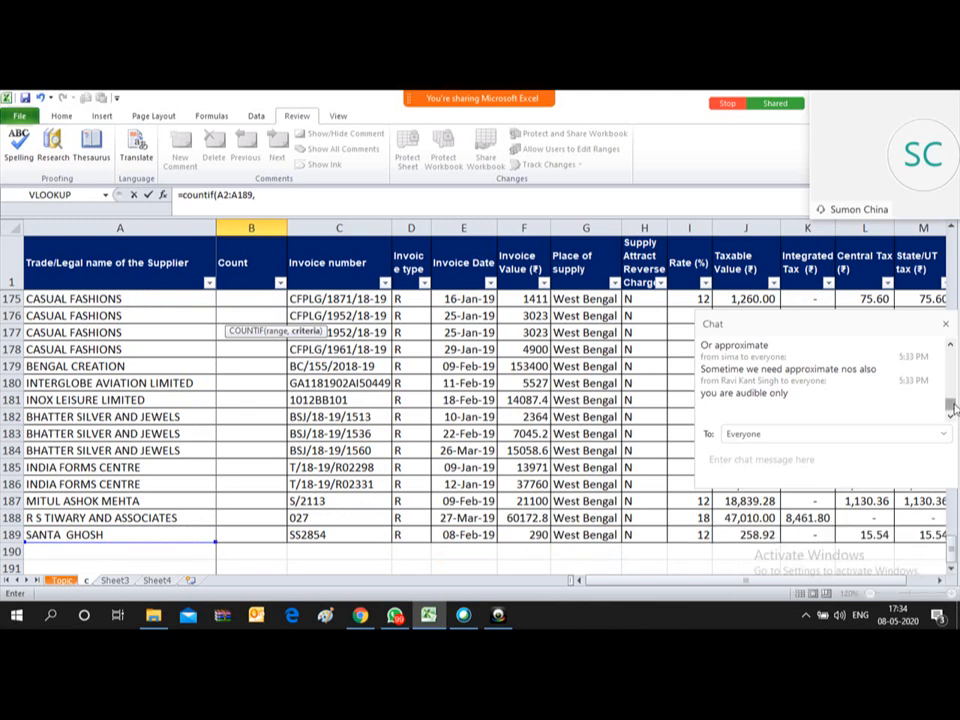
Step: Hide the chat and finish with criterion A3, giving =COUNTIF(A2:A189,A3) = 64
left_click(946, 323)
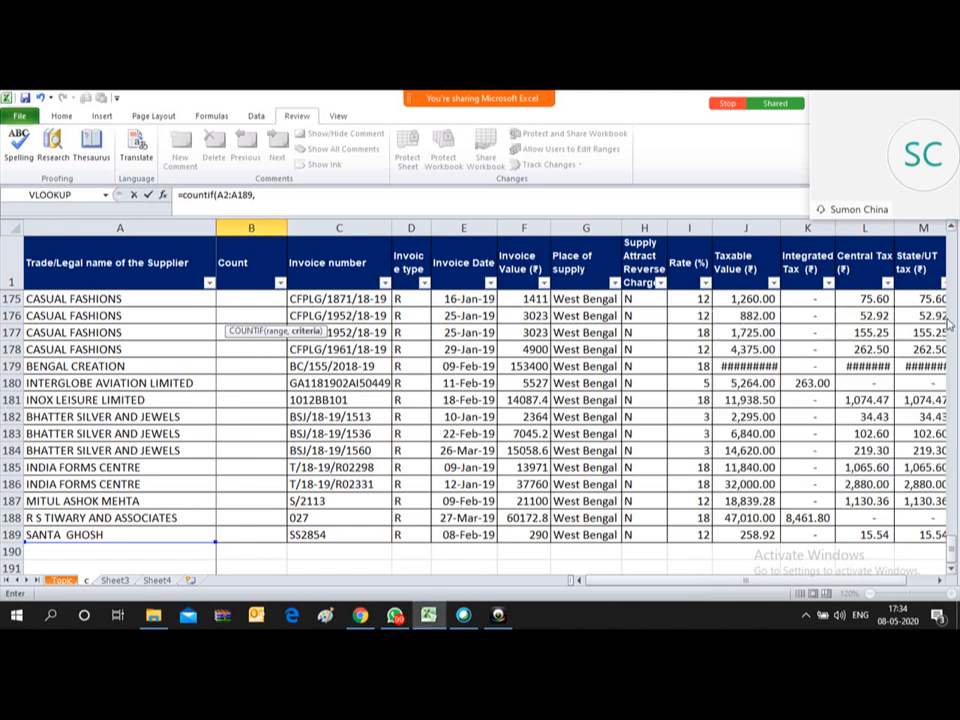
left_click_drag(953, 550, 956, 246)
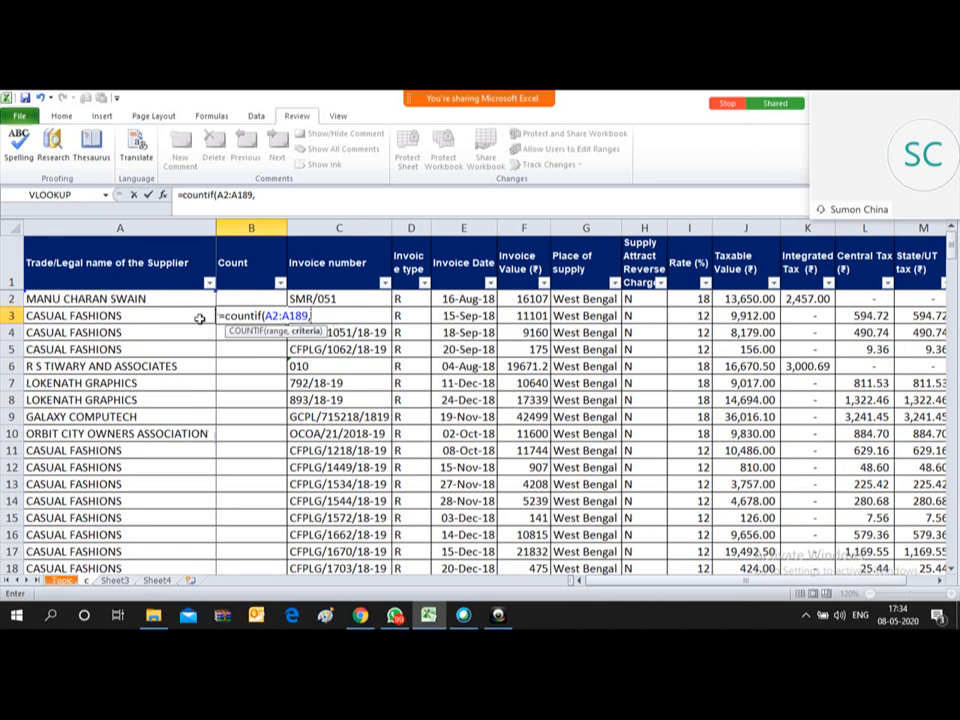
left_click(77, 316)
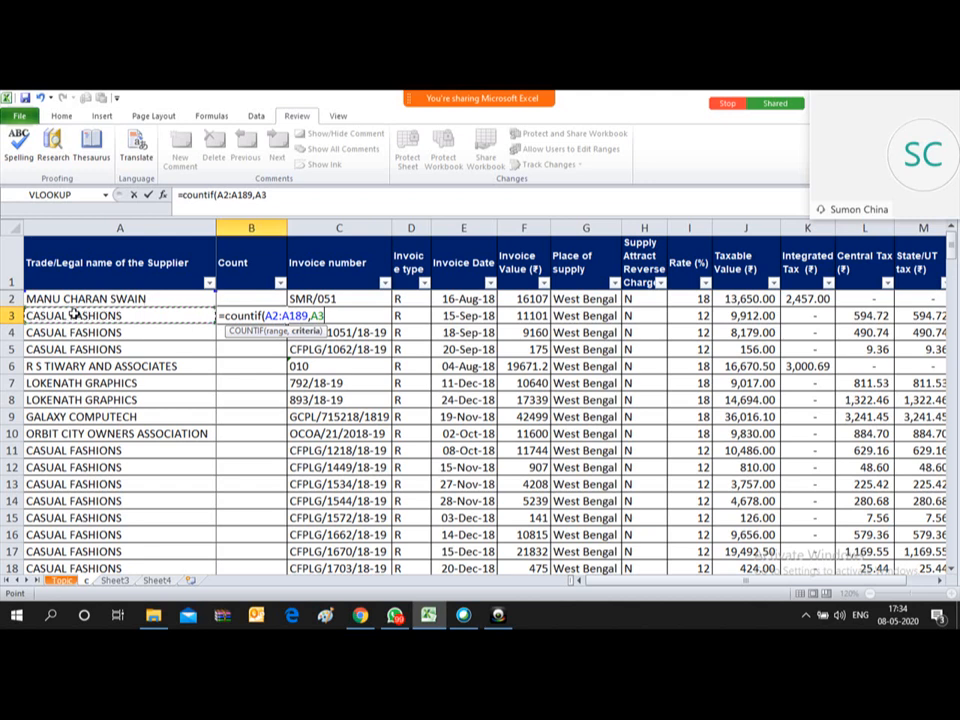
type(")")
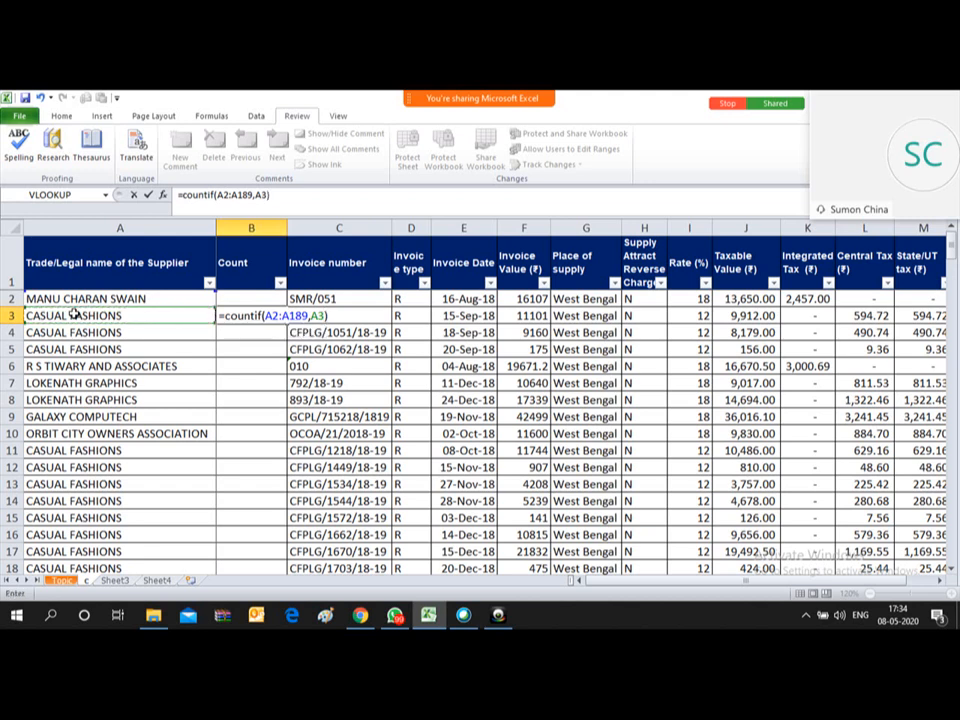
key("Return")
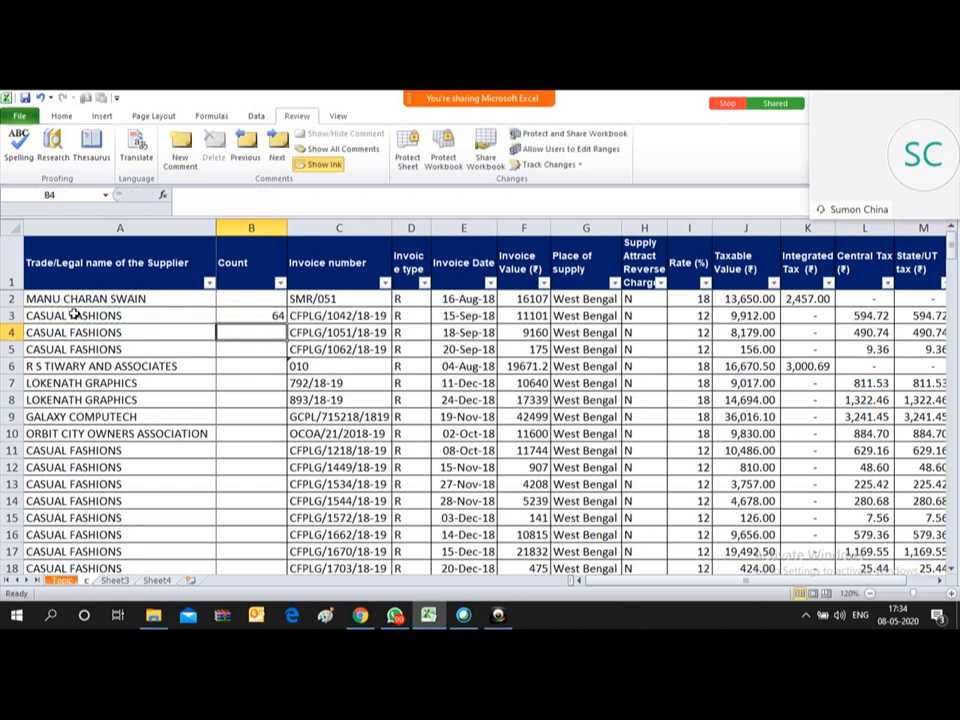
key("Up")
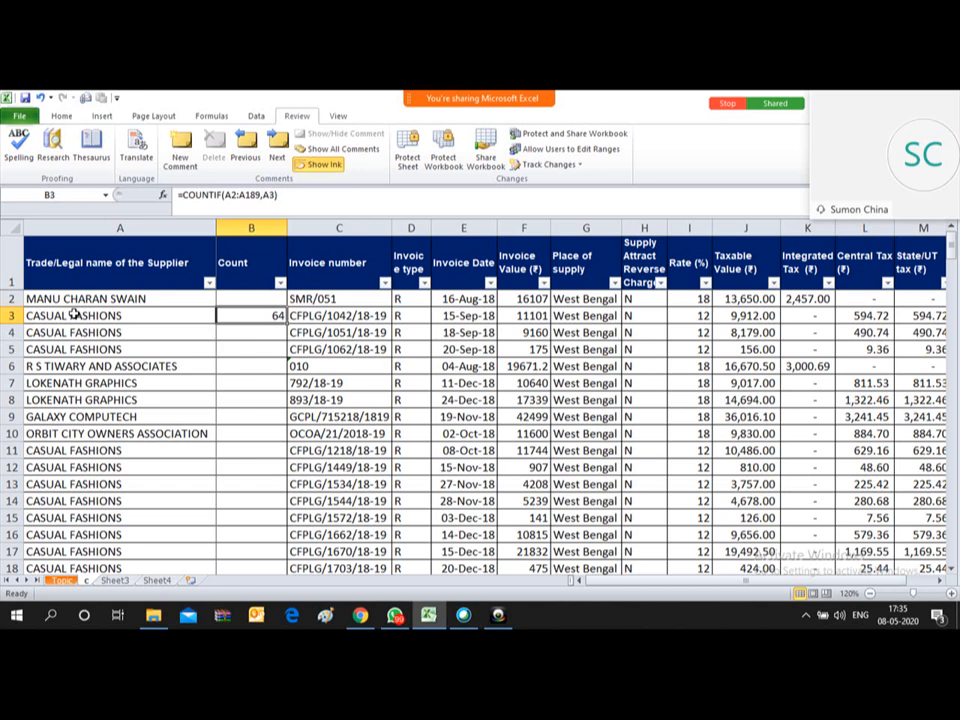
Step: Make B3's range absolute so it reads =COUNTIF($A$2:$A$189,A3)
key("F2")
key("Left")
key("Left")
key("Left")
key("Left")
key("Left")
key("Left")
key("Left")
key("Left")
key("Left")
key("Left")
key("Left")
key("Left")
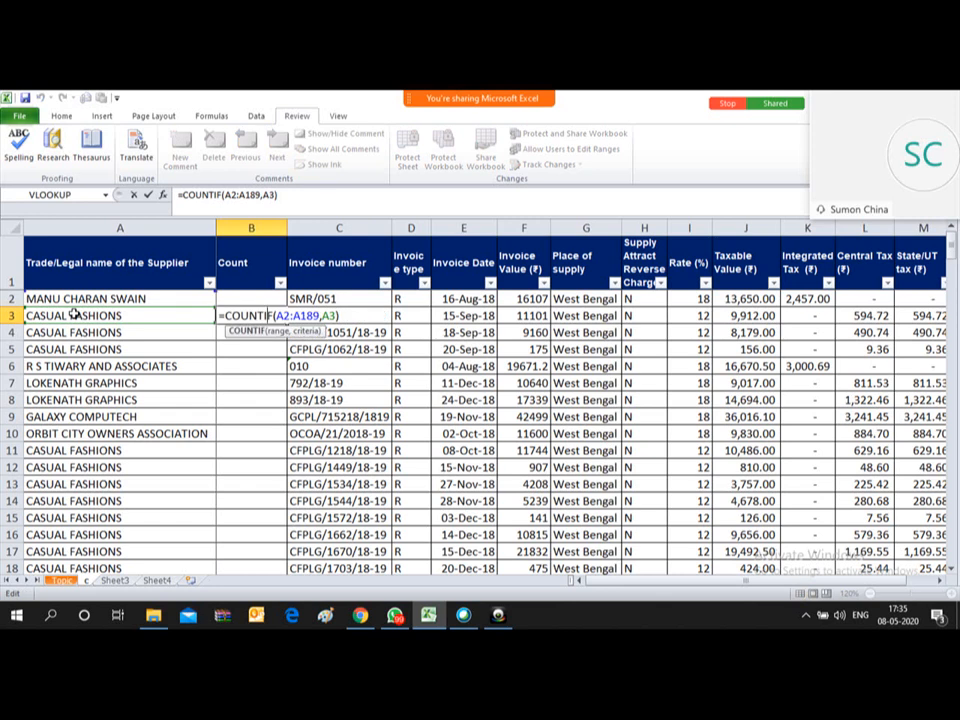
key("Right")
key("Right")
key("F4")
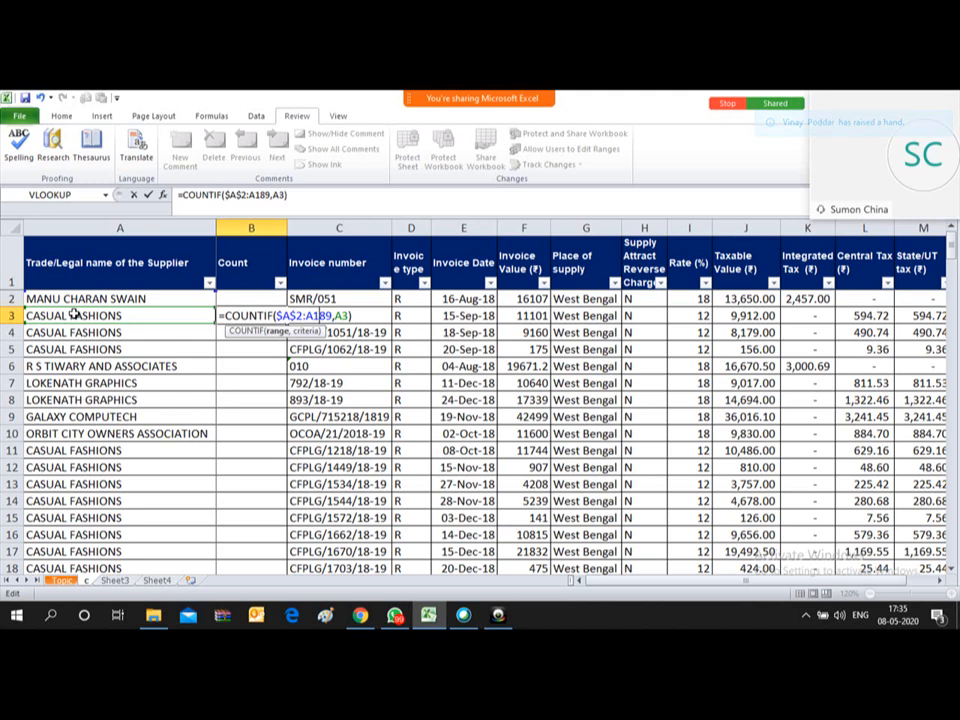
key("F4")
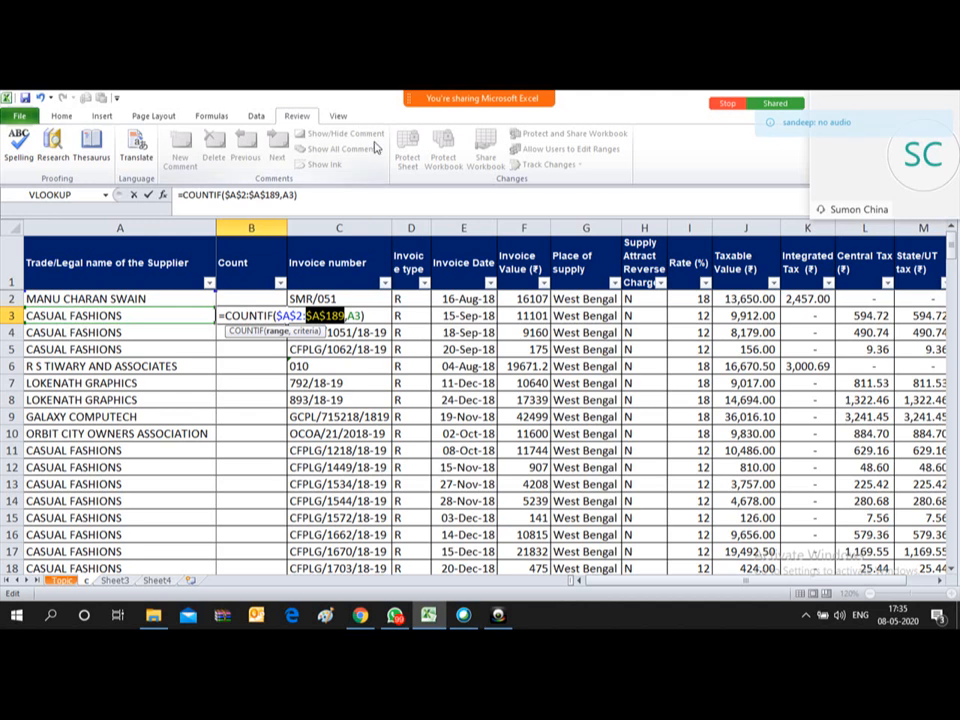
mouse_move(425, 98)
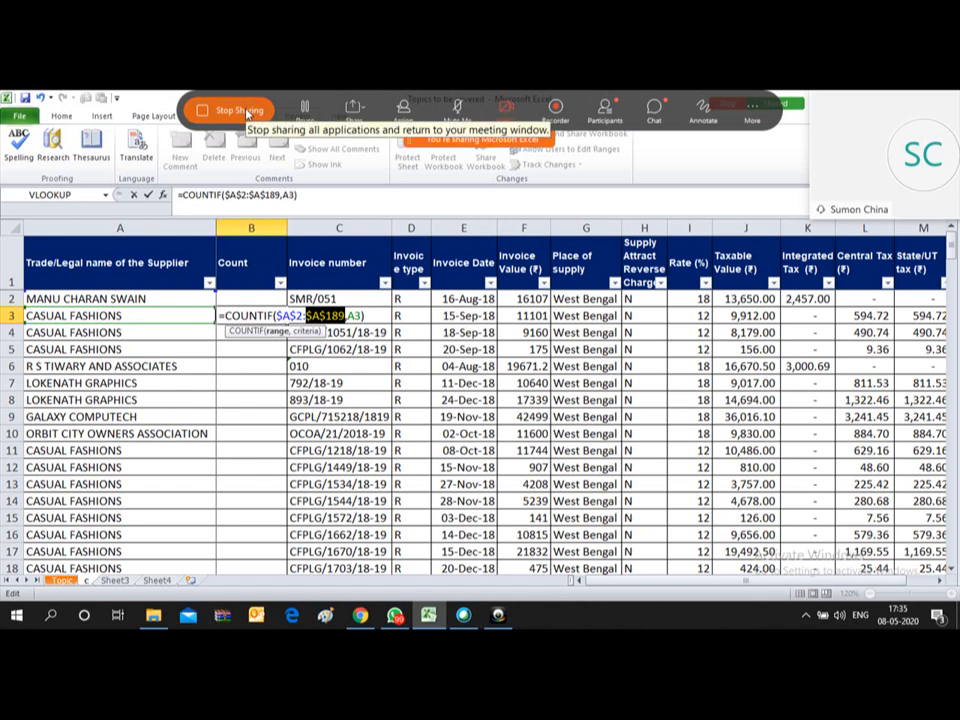
Step: Read the Zoom meeting chat, then return to the shared spreadsheet
left_click(654, 107)
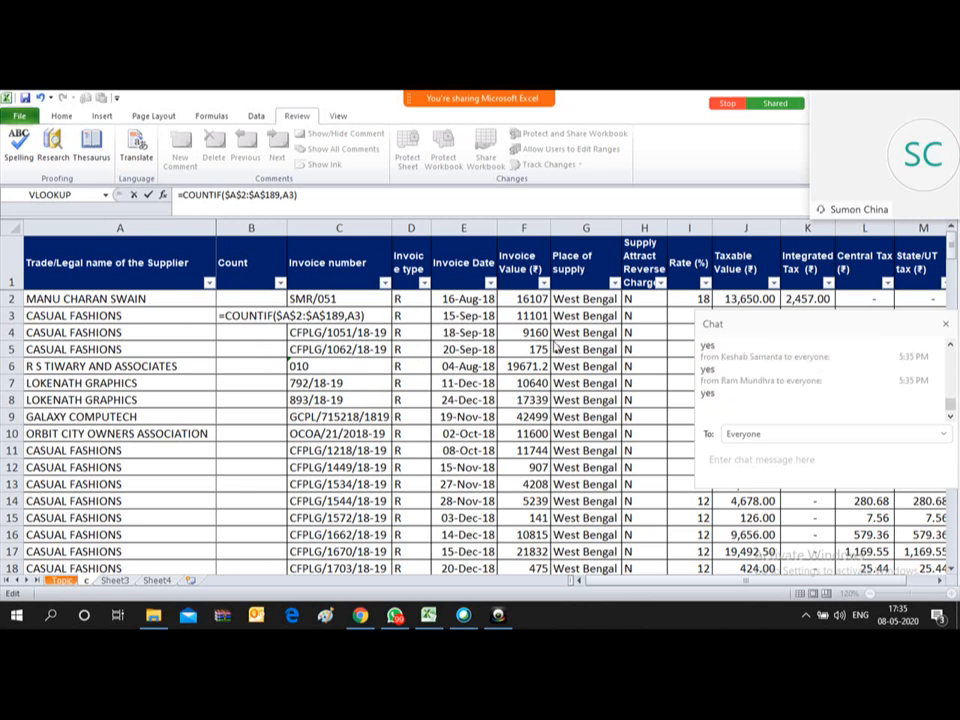
left_click(946, 327)
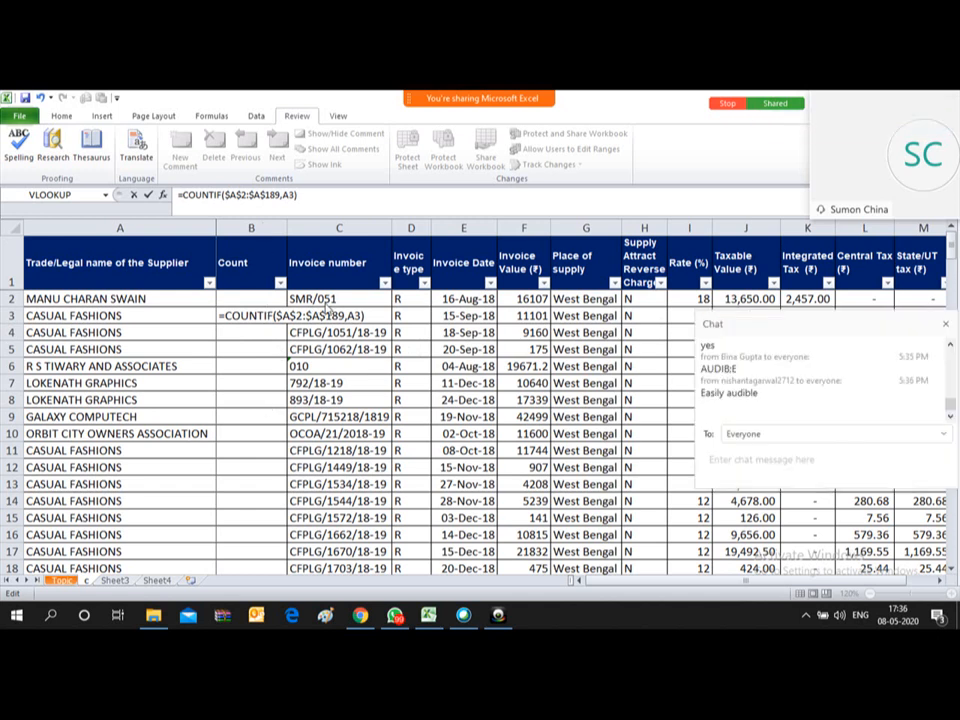
key("Return")
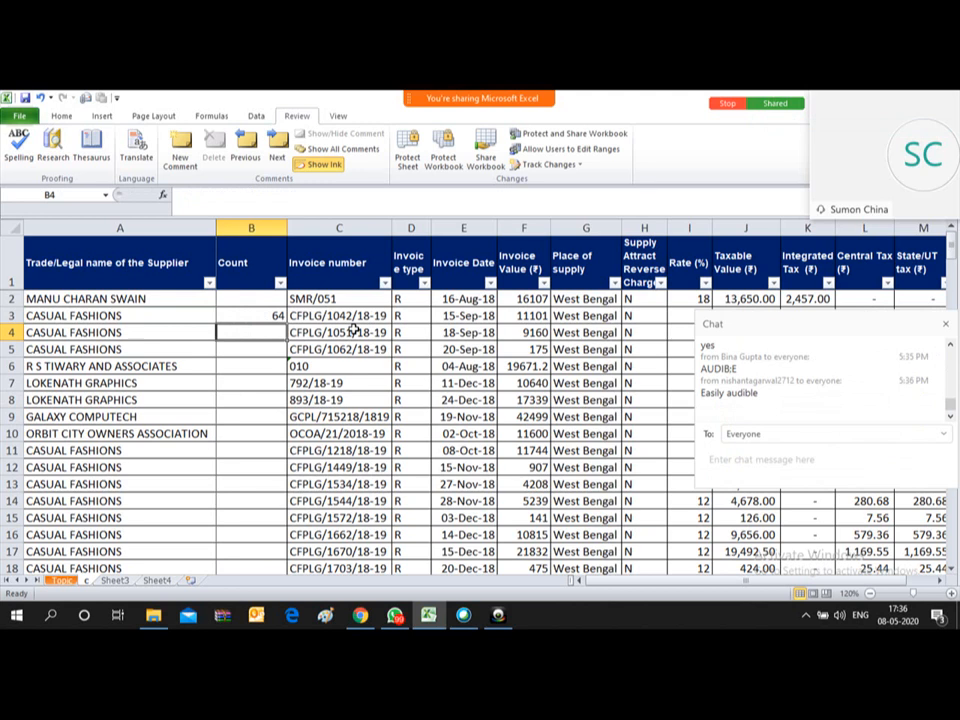
key("Up")
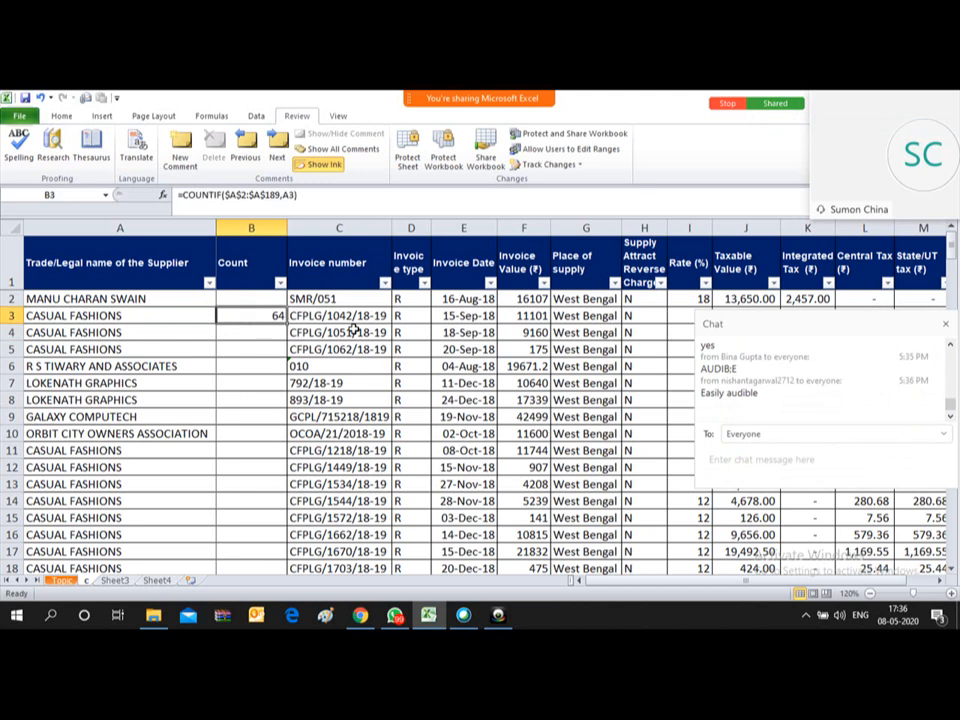
key("ctrl+c")
key("Left")
key("ctrl+Down")
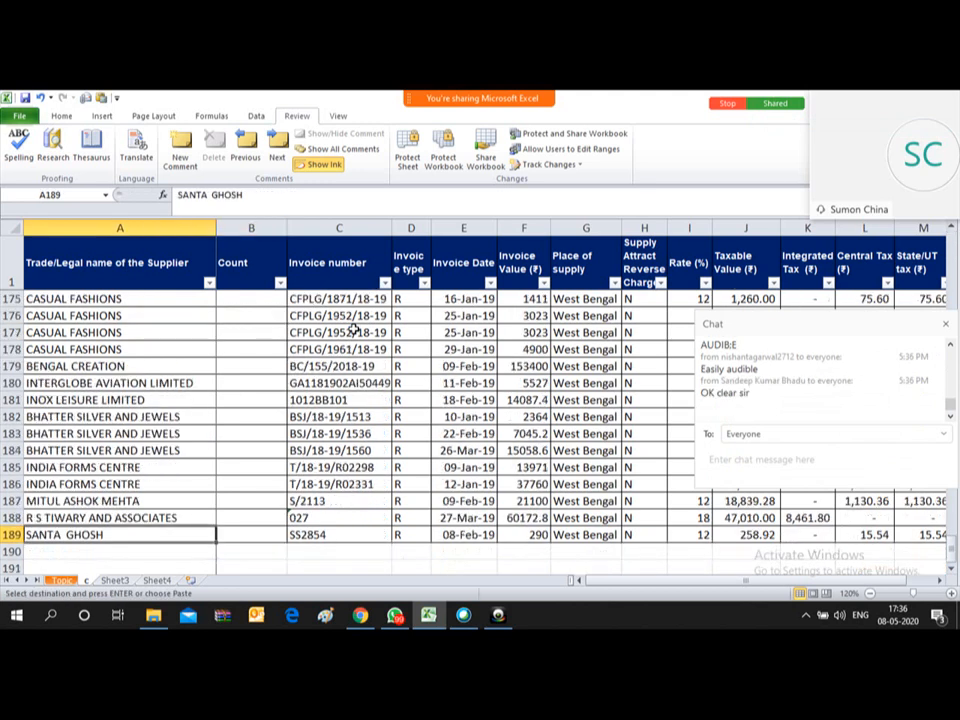
key("Right")
key("ctrl+shift+Up")
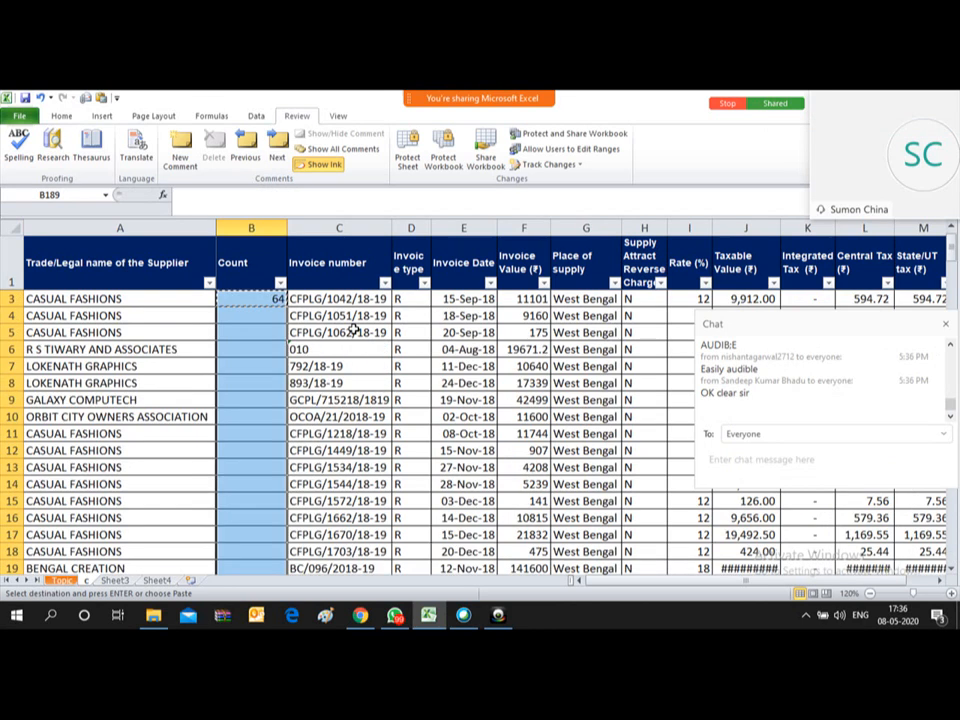
key("ctrl+v")
key("Down")
key("Escape")
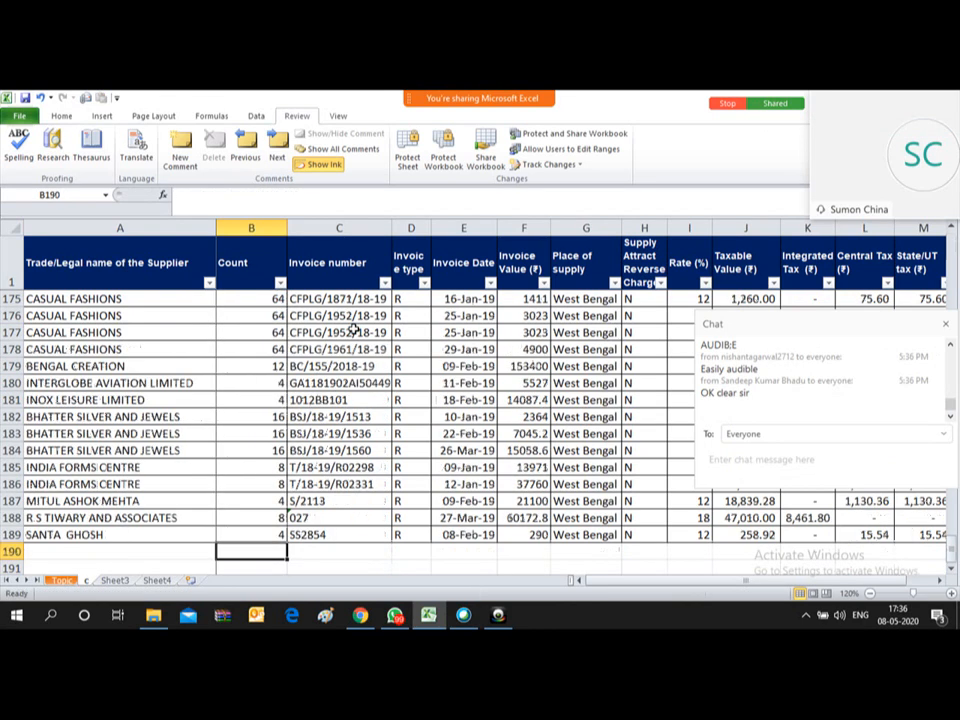
key("Up")
key("ctrl+Up")
key("ctrl+Up")
key("Down")
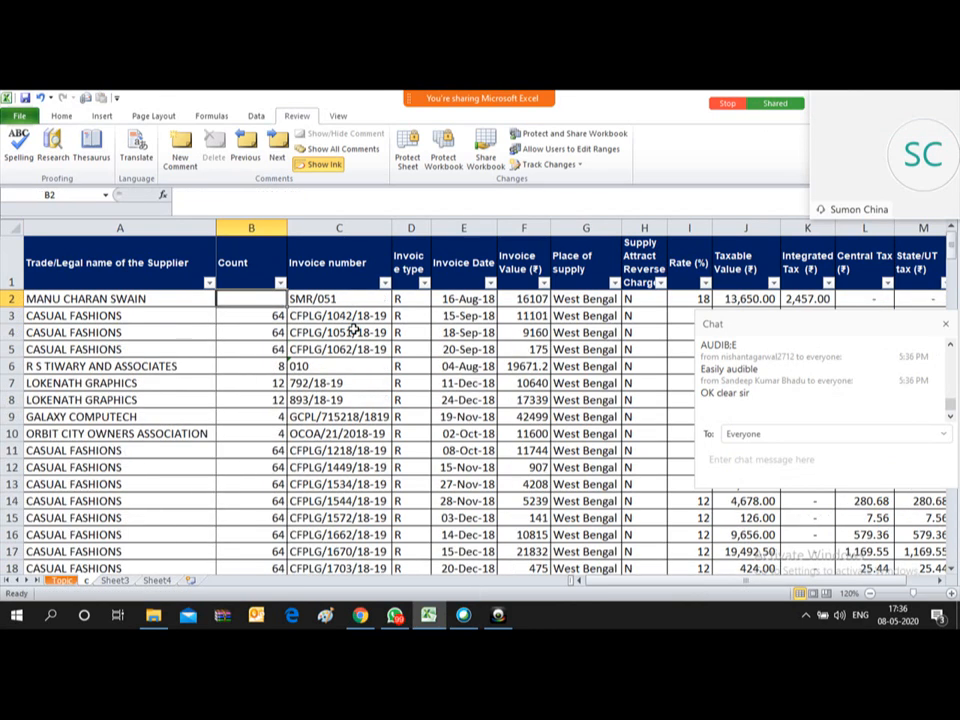
key("Down")
key("ctrl+c")
key("Up")
key("ctrl+v")
key("Escape")
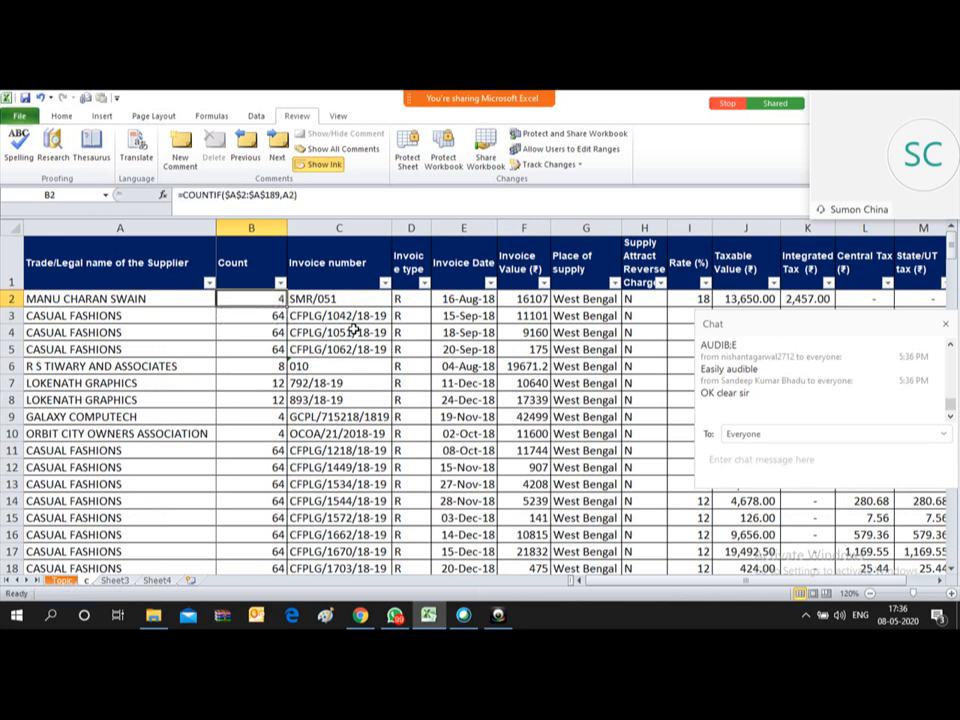
key("Left")
key("Down")
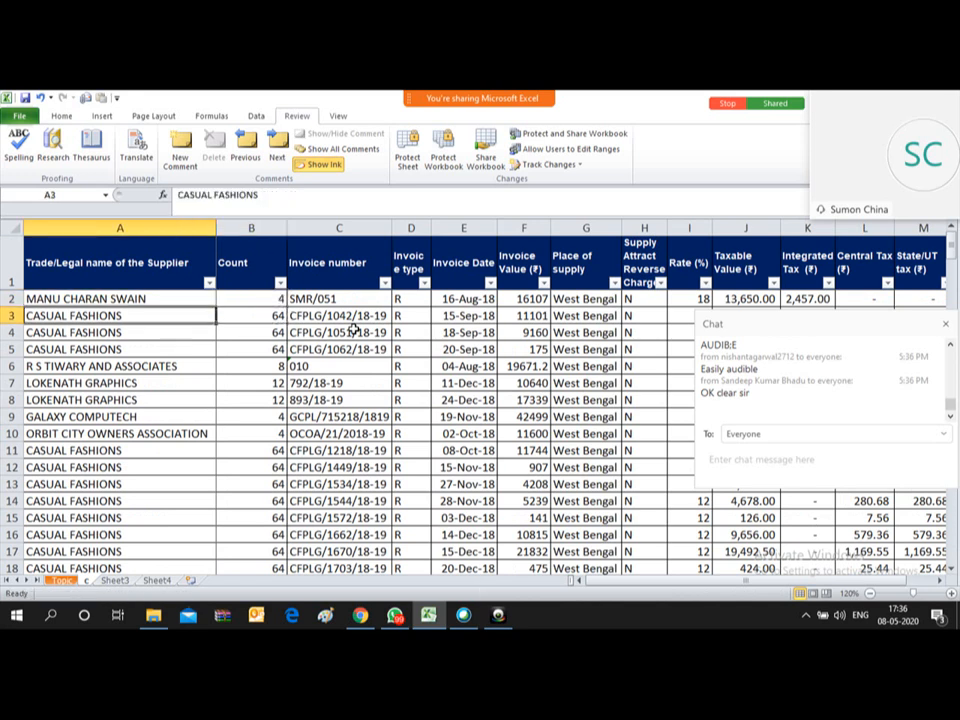
key("Right")
key("Left")
key("Down")
key("Right")
key("Left")
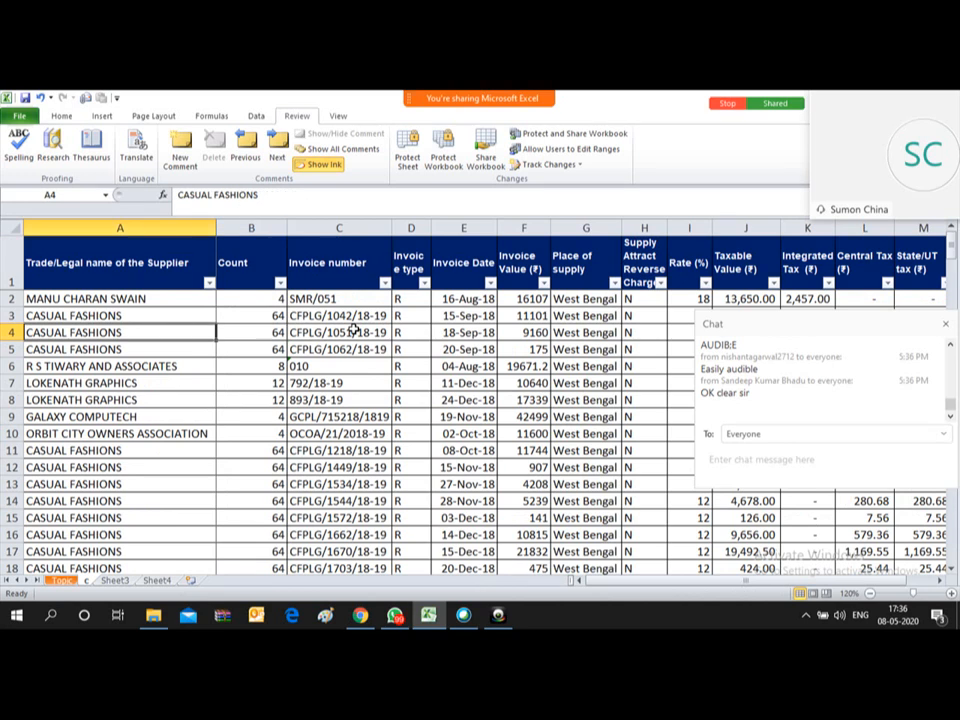
key("Down")
key("Down")
key("Right")
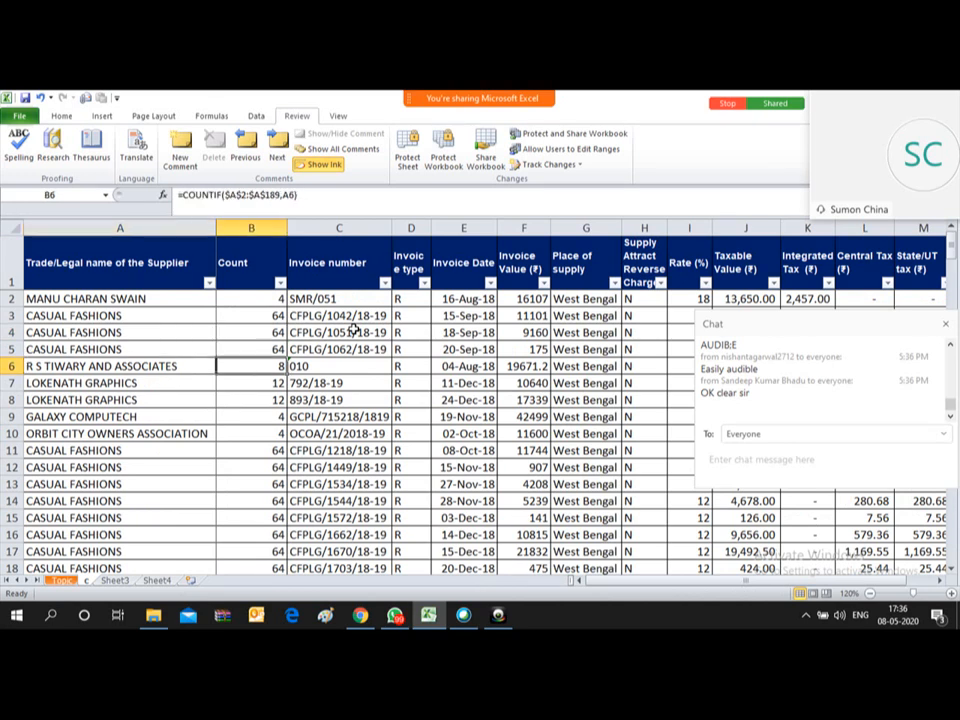
key("Left")
key("Down")
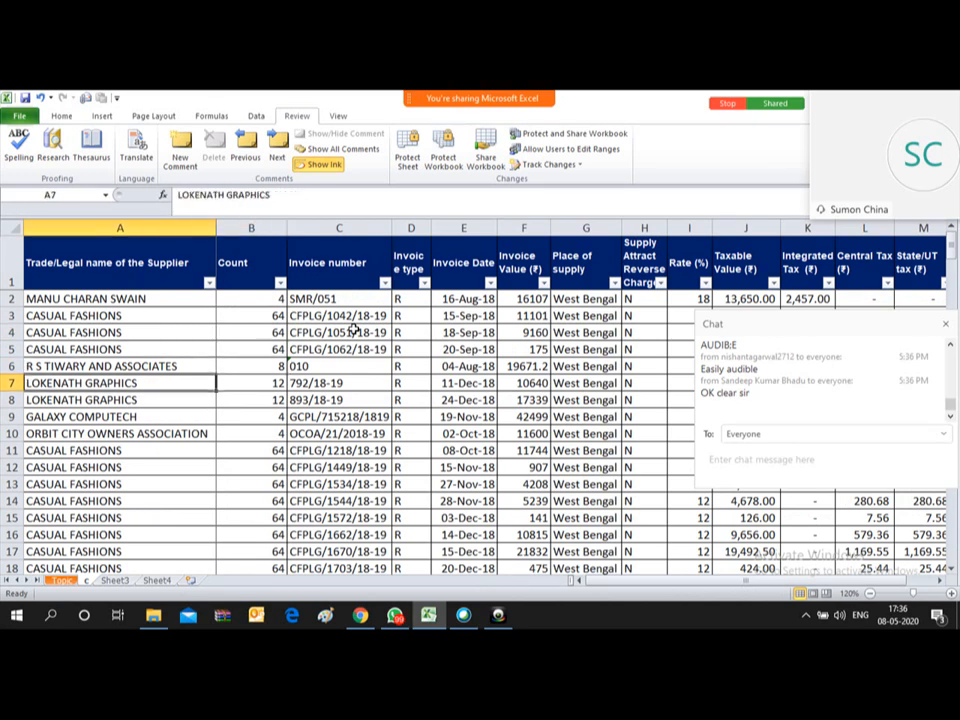
key("Right")
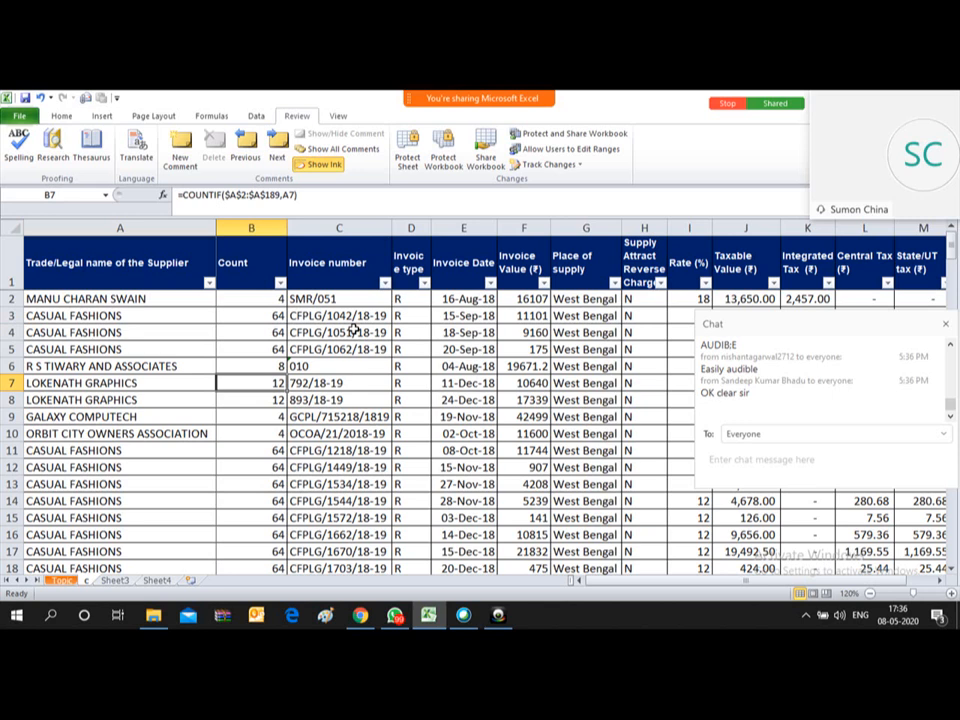
key("Left")
key("Down")
key("Down")
key("Down")
key("Down")
key("Down")
key("Down")
key("Down")
key("Down")
key("Down")
key("Down")
key("Down")
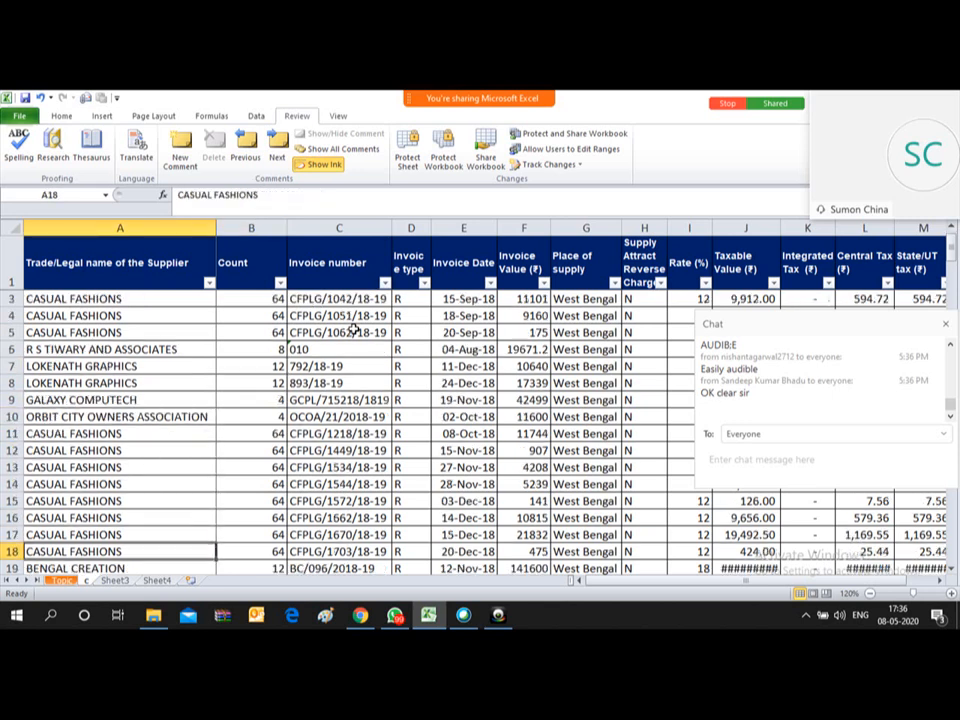
key("Down")
key("Down")
key("Down")
key("Down")
key("Down")
key("Down")
key("Down")
key("Down")
key("Down")
key("Down")
key("Down")
key("Down")
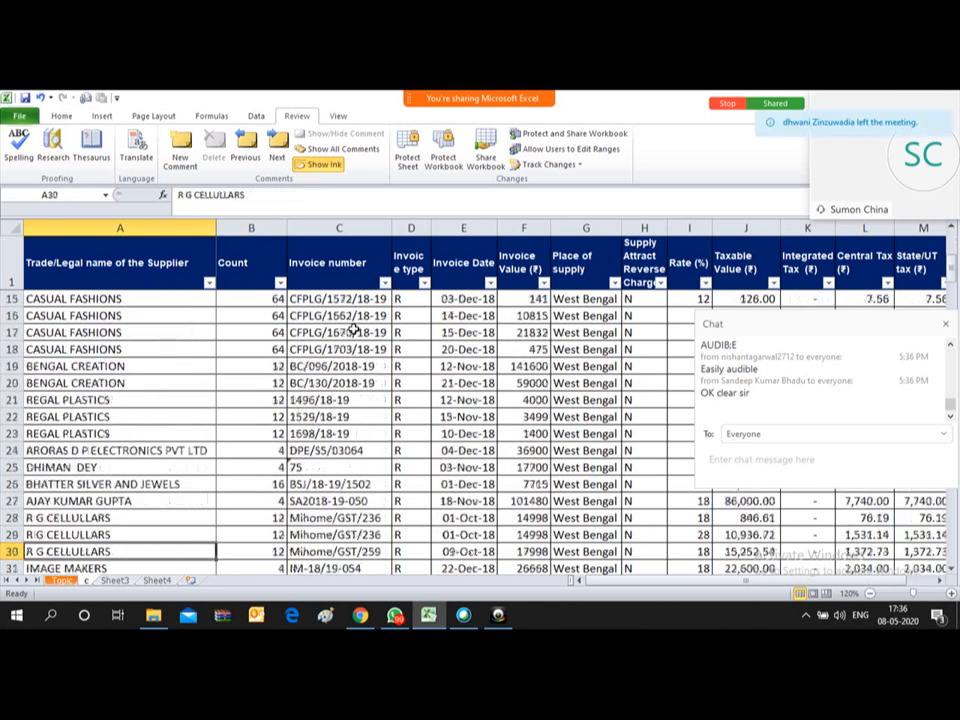
key("Down")
key("Down")
key("Down")
key("Down")
key("Down")
key("Down")
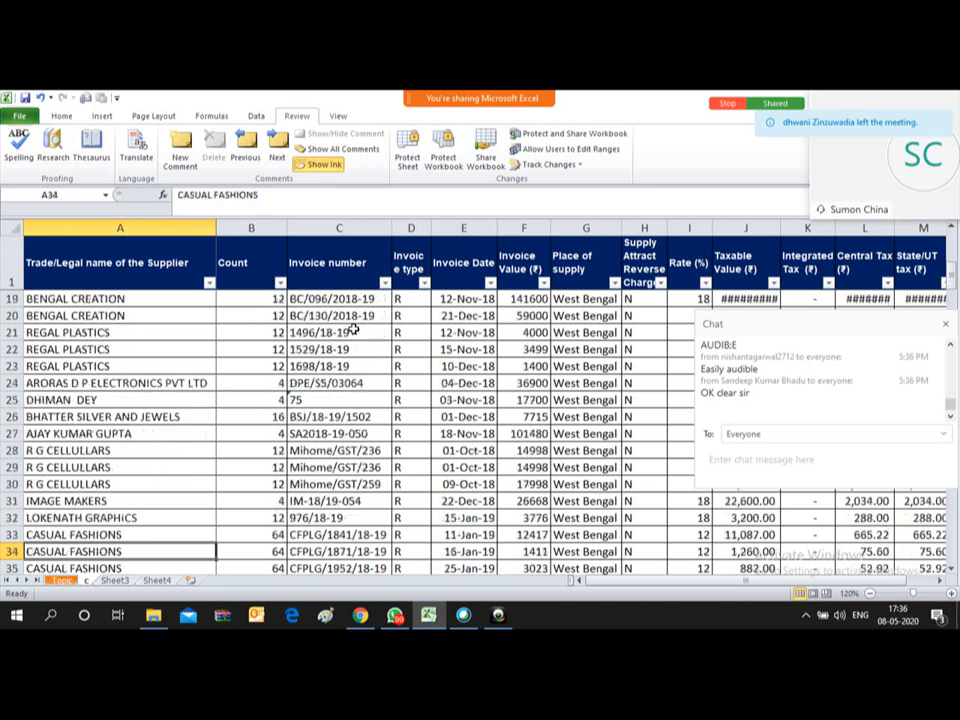
key("Down")
key("Down")
key("Down")
key("Down")
key("Down")
key("Down")
key("Down")
key("Down")
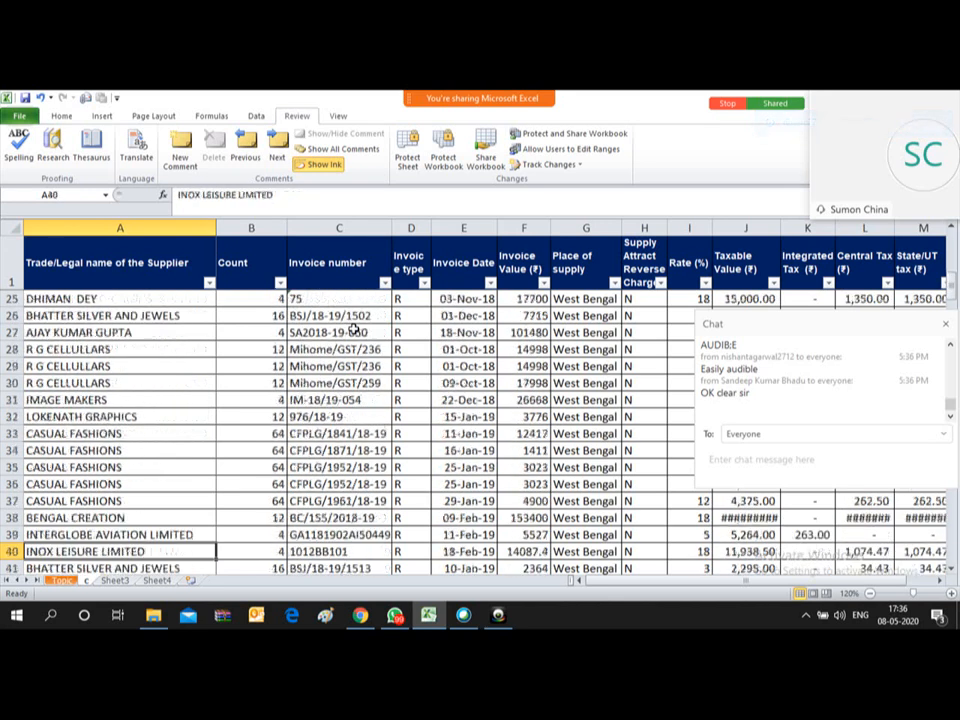
key("Down")
key("ctrl+Up")
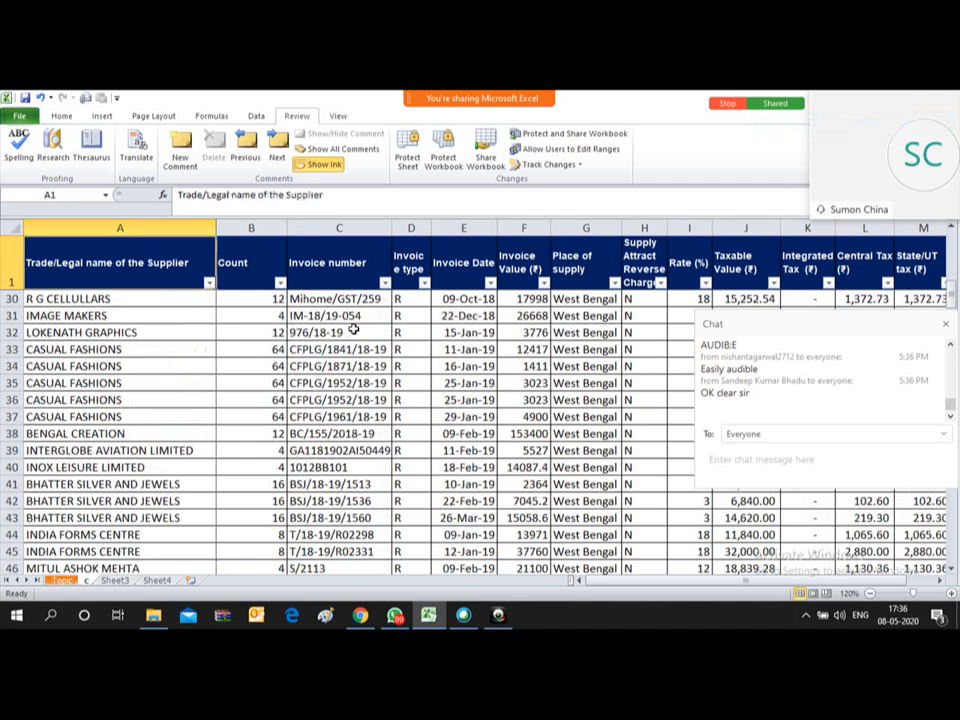
key("Down")
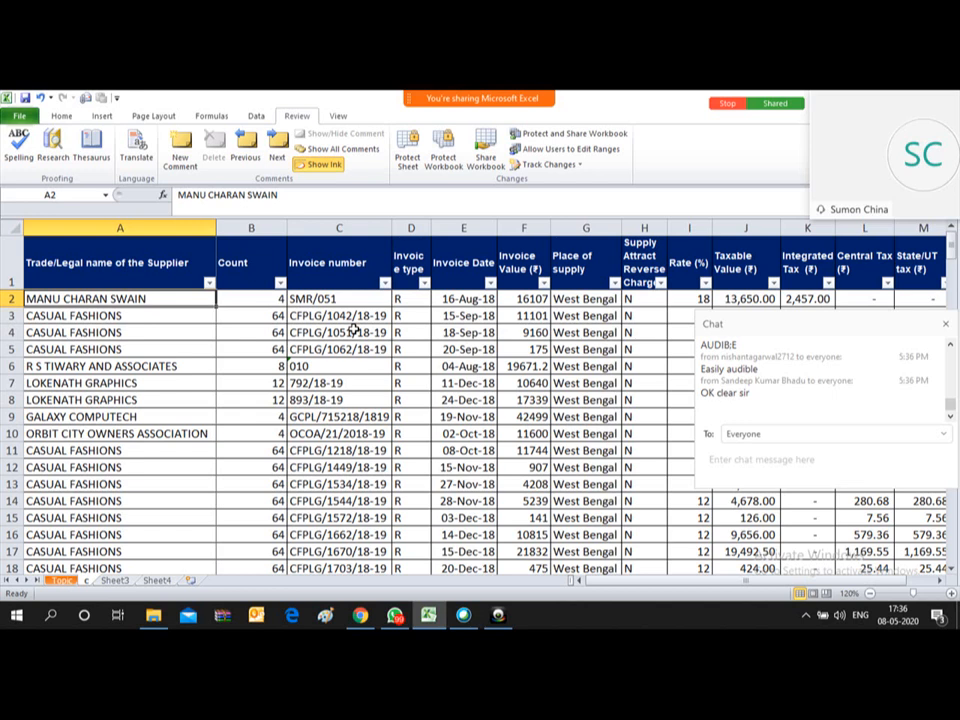
key("Up")
key("Down")
key("Up")
key("Down")
key("Right")
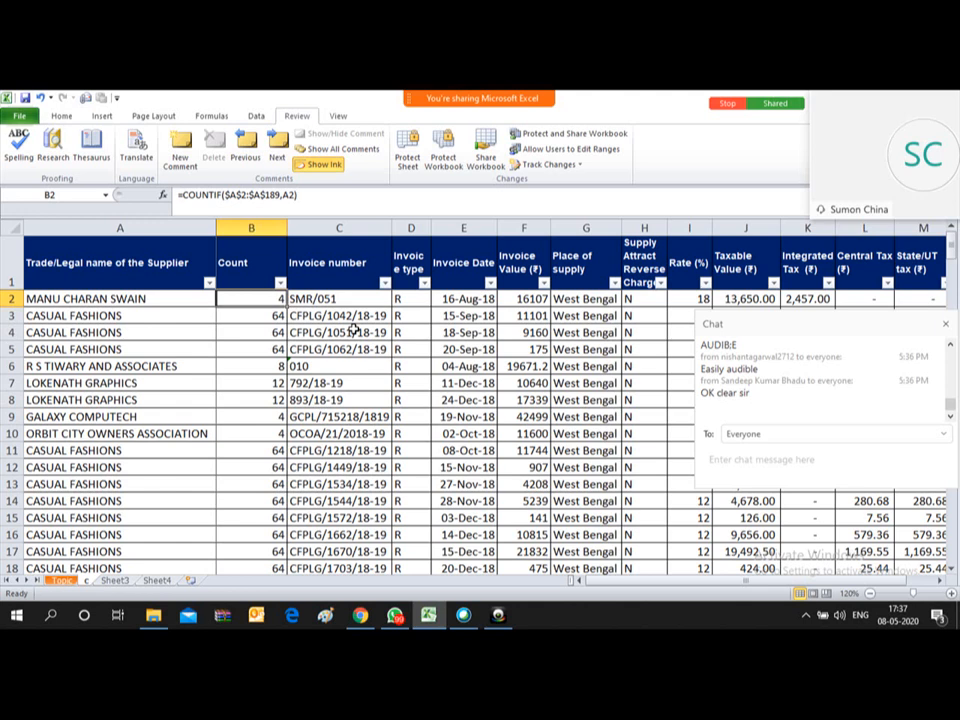
key("Up")
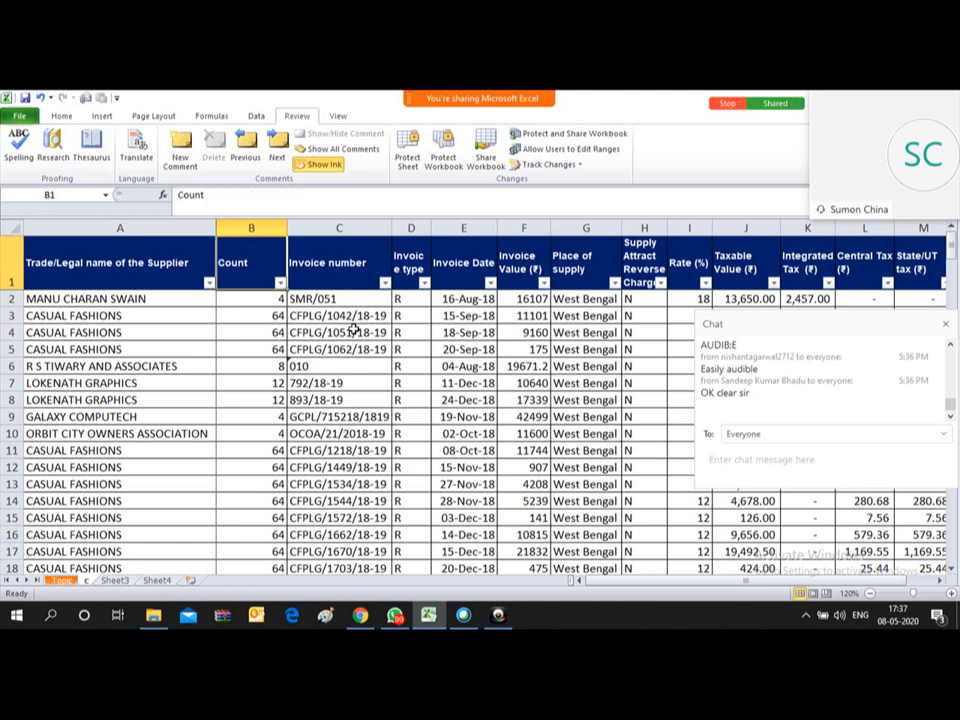
Step: Edit B2's COUNTIF so its range references become relative for a running count
key("Down")
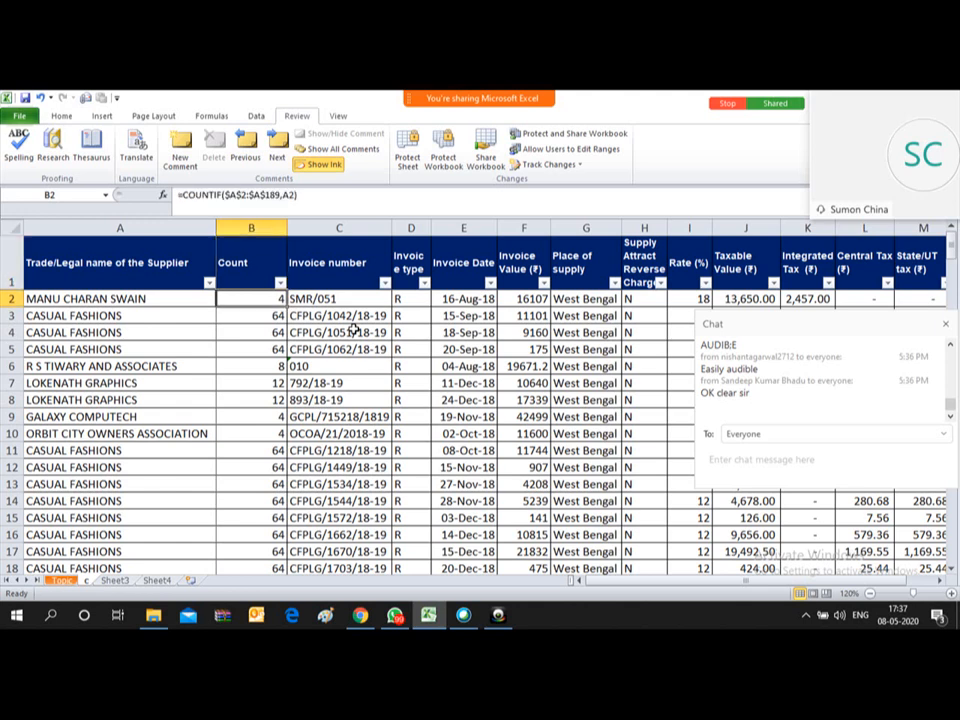
key("F2")
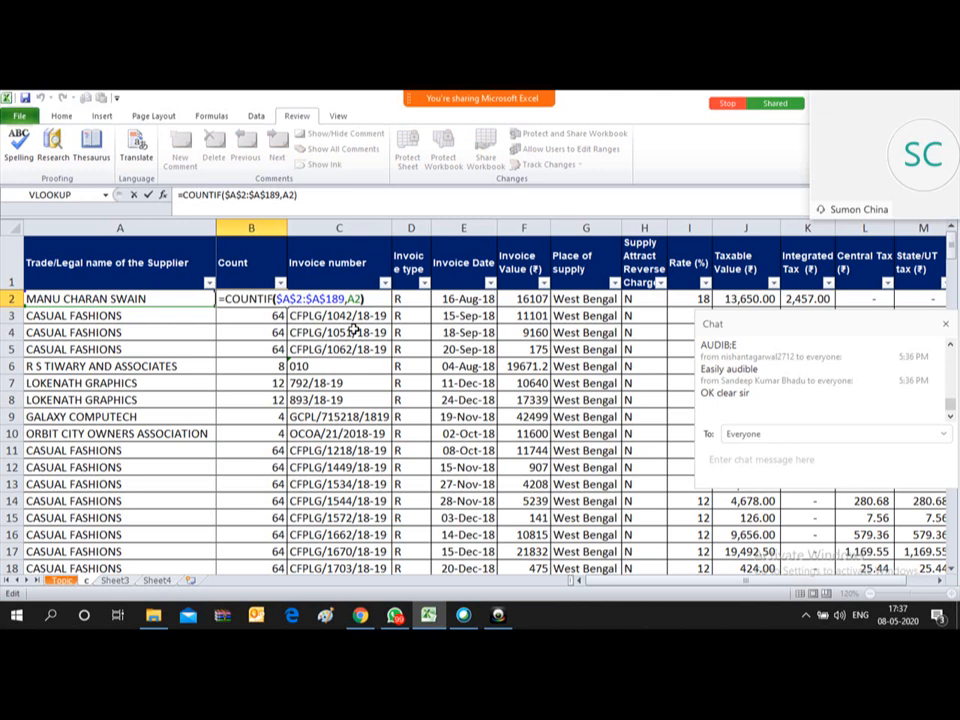
key("Left")
key("Left")
key("Left")
key("Left")
key("Left")
key("Left")
key("Left")
key("Left")
key("Left")
key("Left")
key("Left")
key("Left")
key("Left")
key("F4")
key("F4")
key("F4")
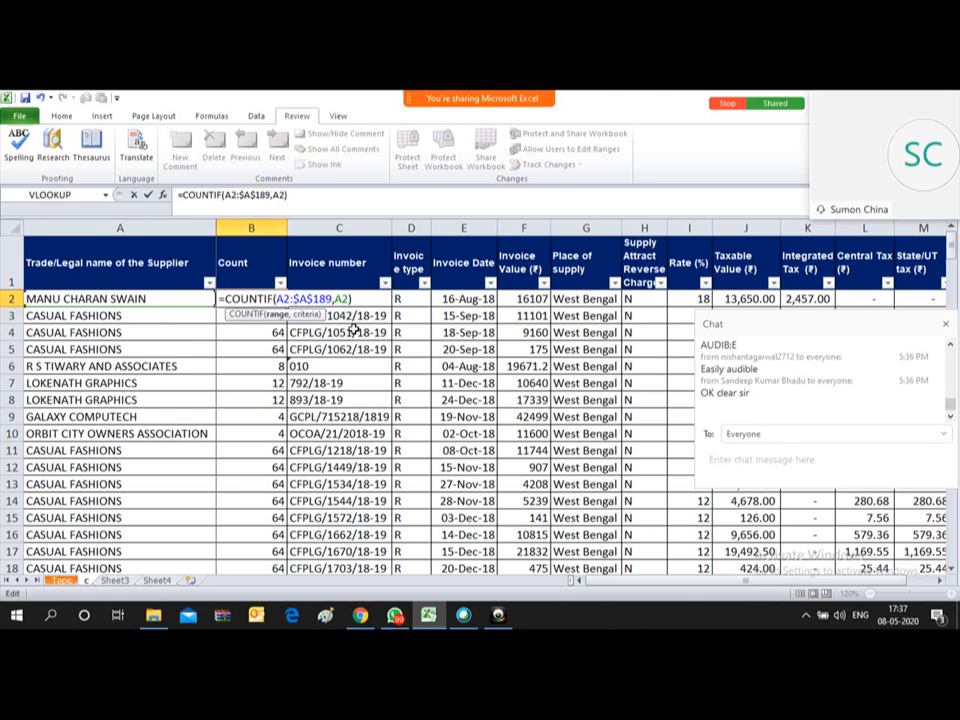
key("F4")
key("F4")
key("F4")
key("Return")
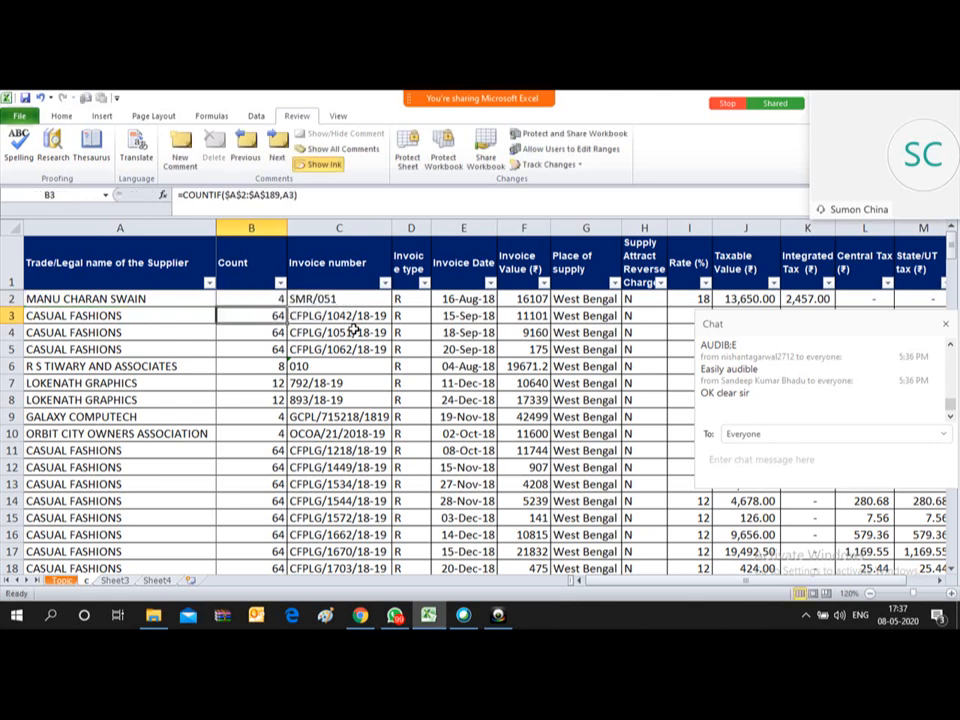
key("Up")
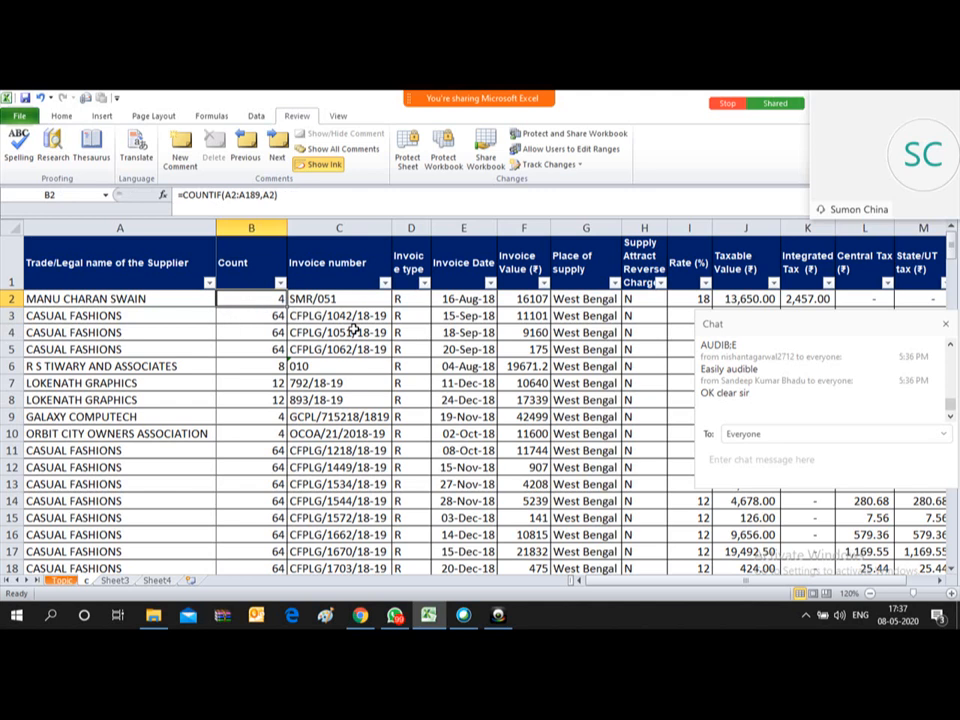
Step: Copy the B2 running-count formula down the Count column to row 189
key("ctrl+c")
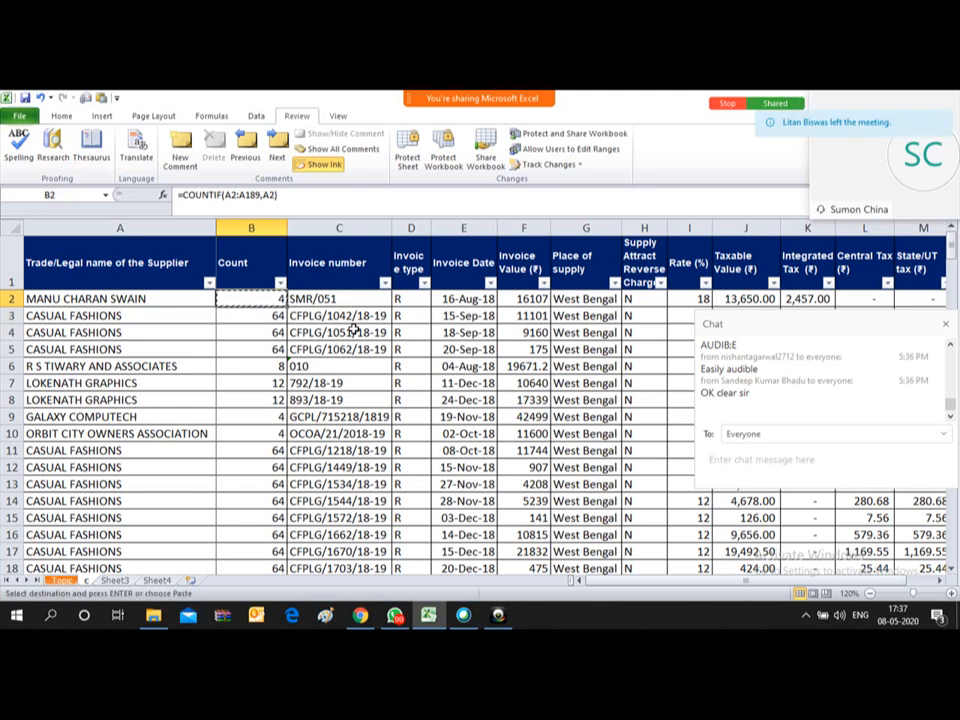
key("ctrl+shift+Down")
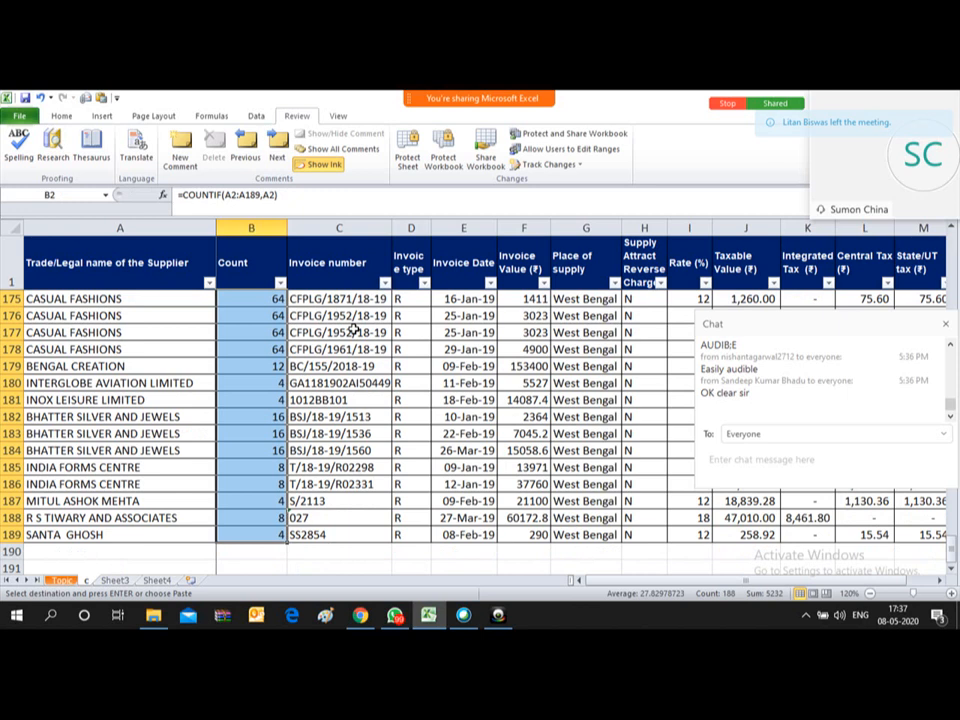
key("Return")
key("ctrl+Up")
key("Down")
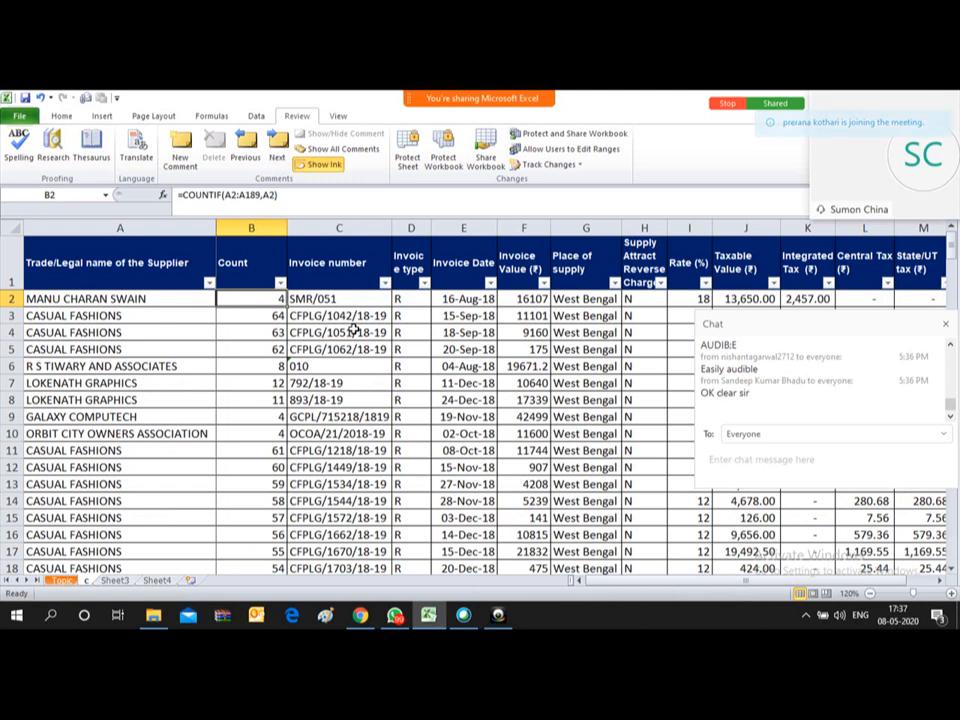
Step: Inspect the B3 and B4 formulas against their CASUAL FASHIONS supplier rows
key("Down")
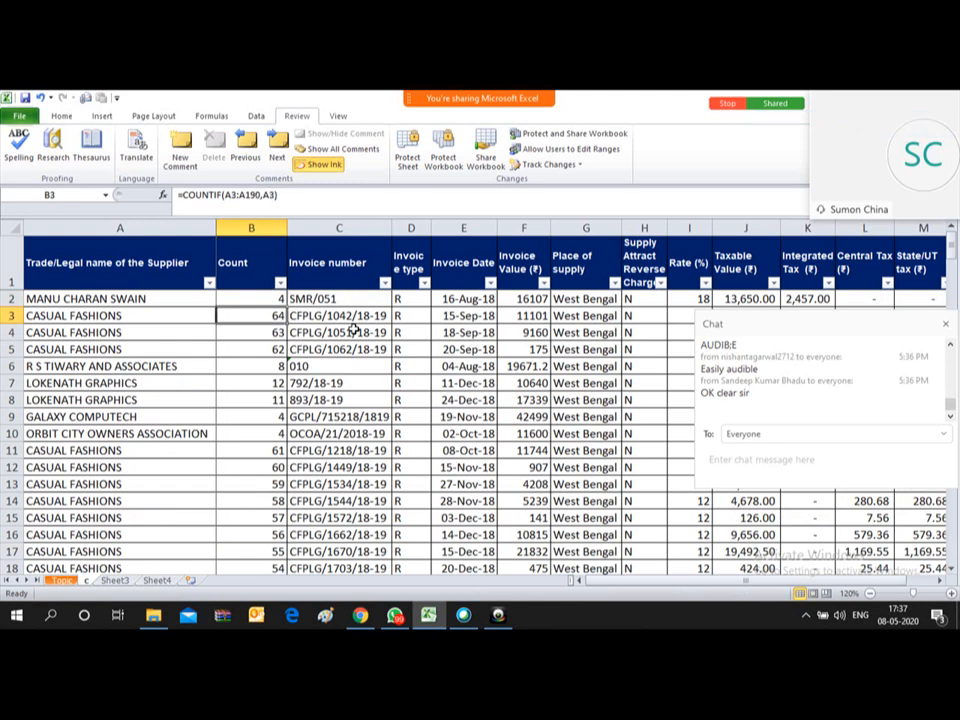
key("Left")
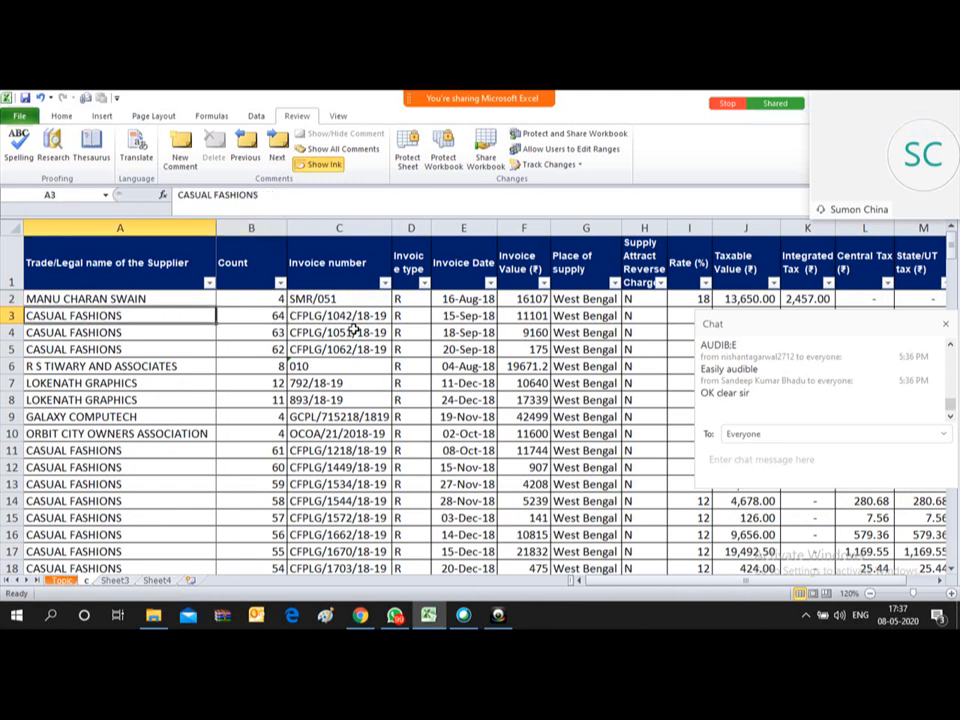
key("Right")
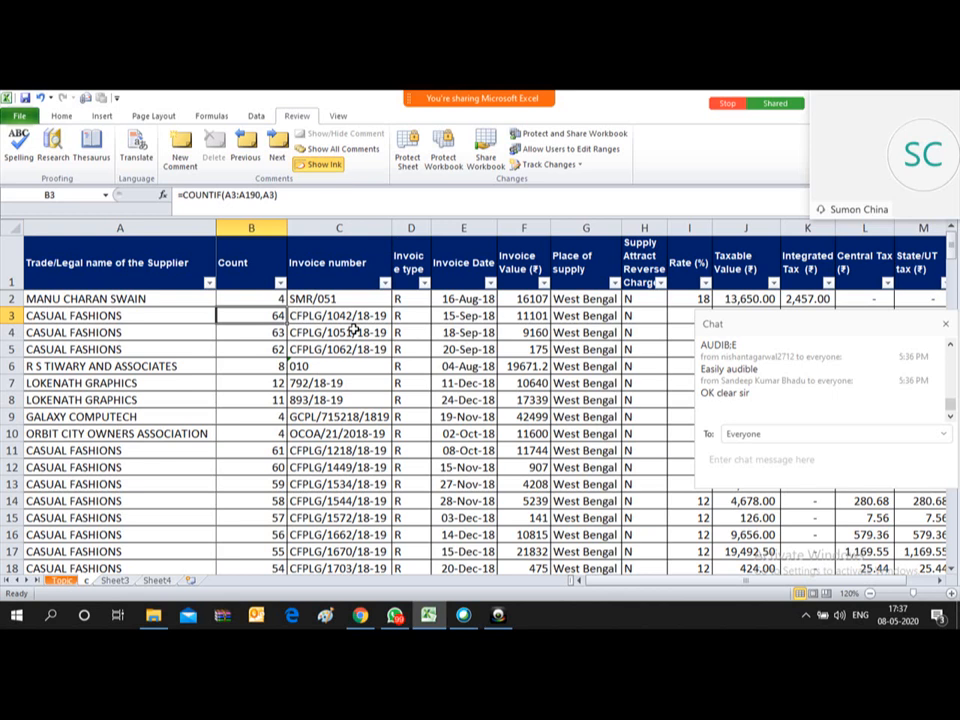
key("Left")
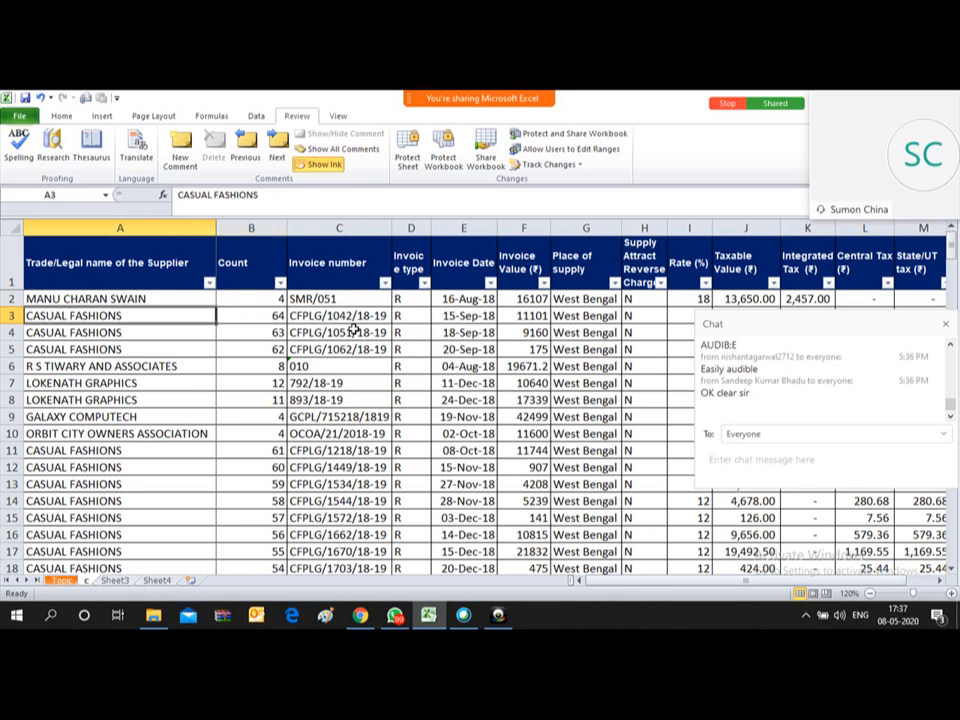
key("Down")
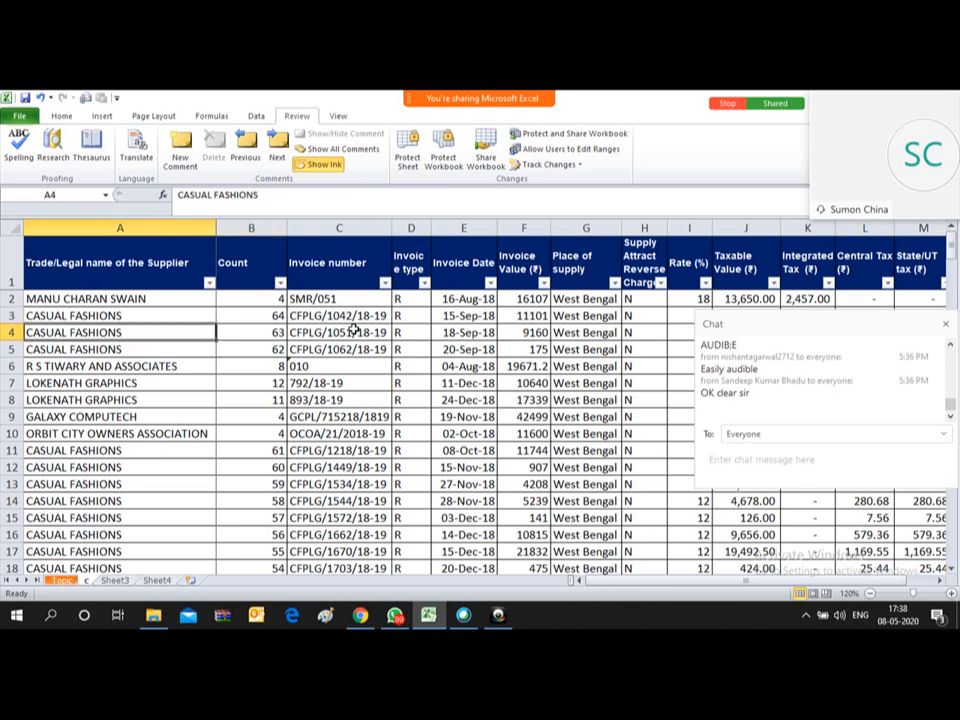
key("Right")
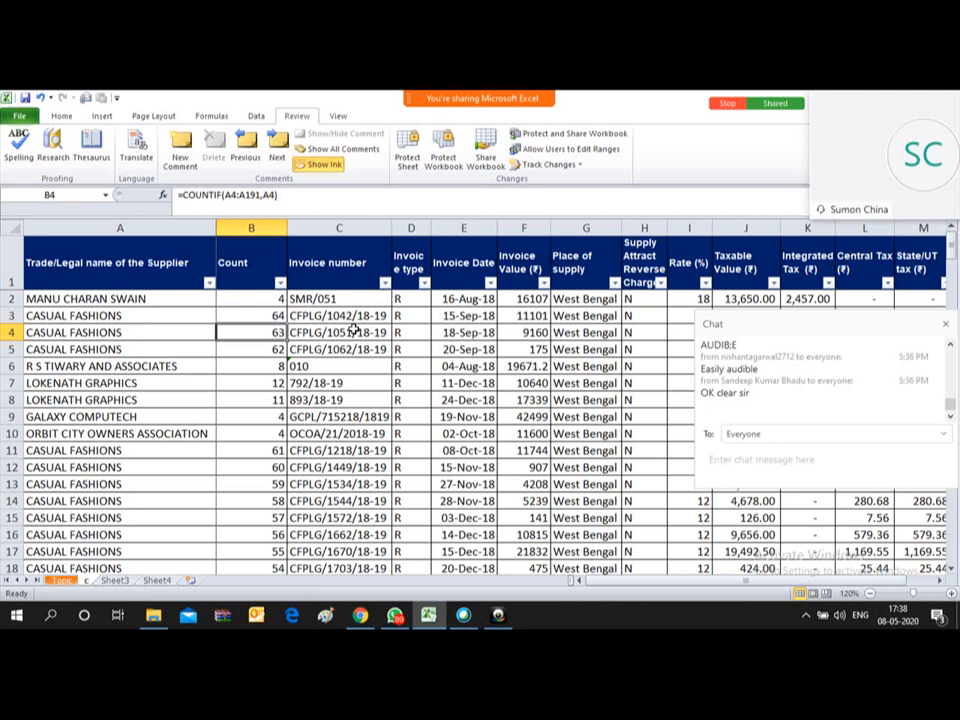
key("F2")
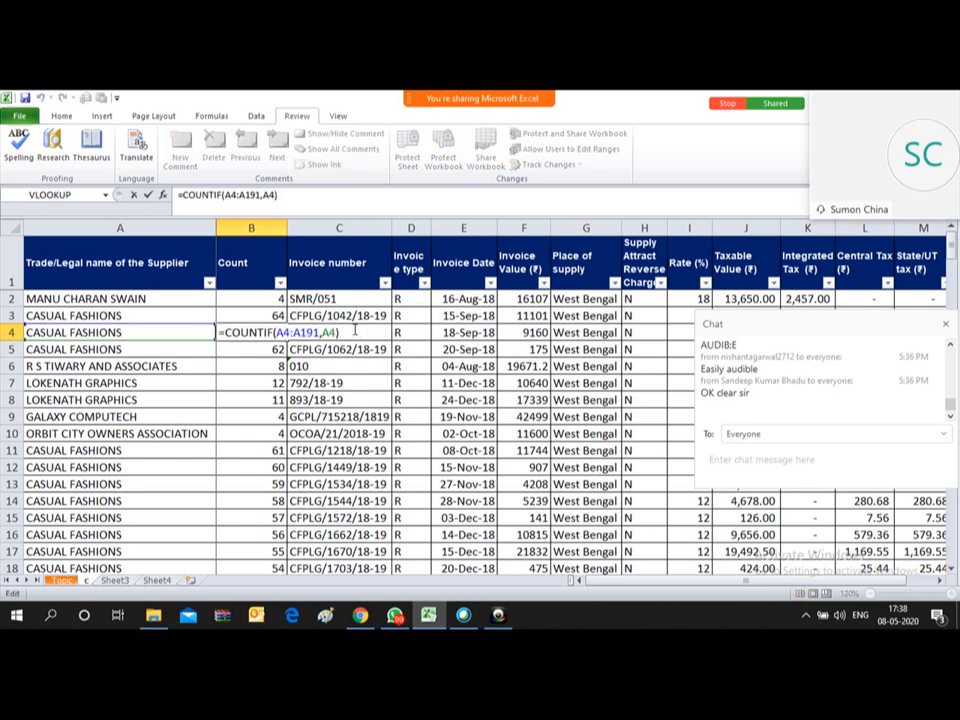
key("Escape")
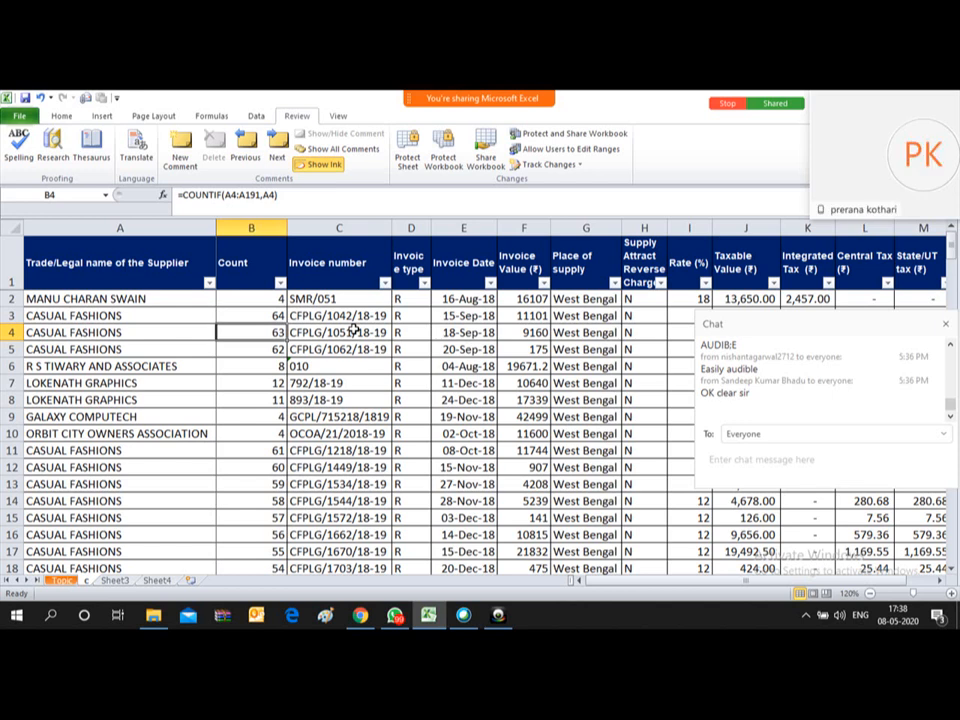
key("F2")
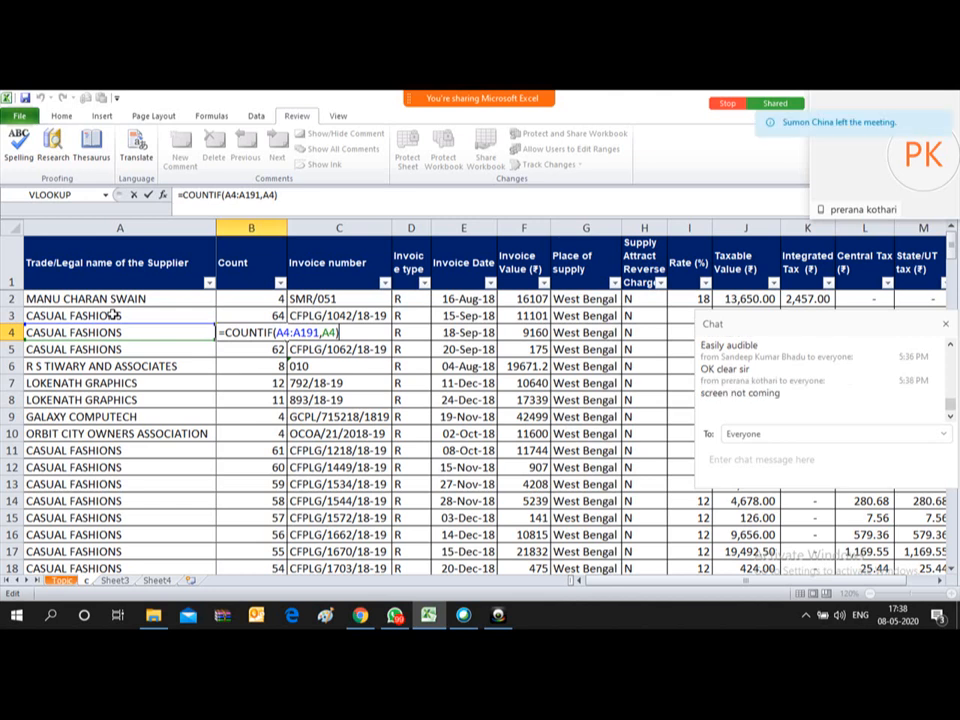
key("ctrl+Return")
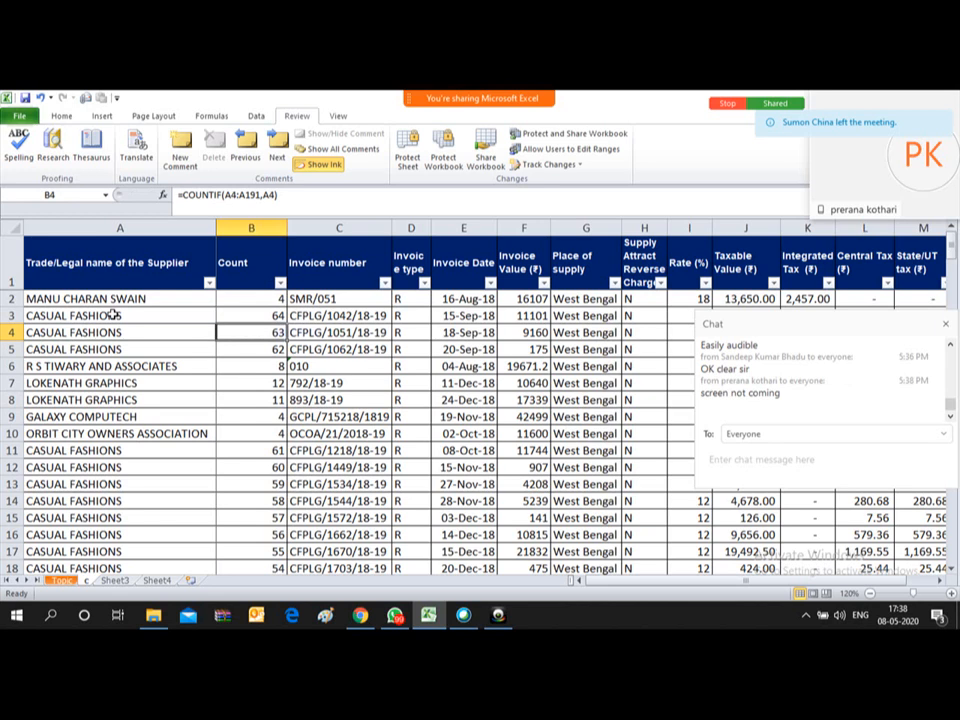
Step: Review the shrinking counts further down, then return to B2
key("Down")
key("Down")
key("Down")
key("Down")
key("Down")
key("Down")
key("Down")
key("Down")
key("Down")
key("Down")
key("Down")
key("Down")
key("Down")
key("Down")
key("Down")
key("Down")
key("Down")
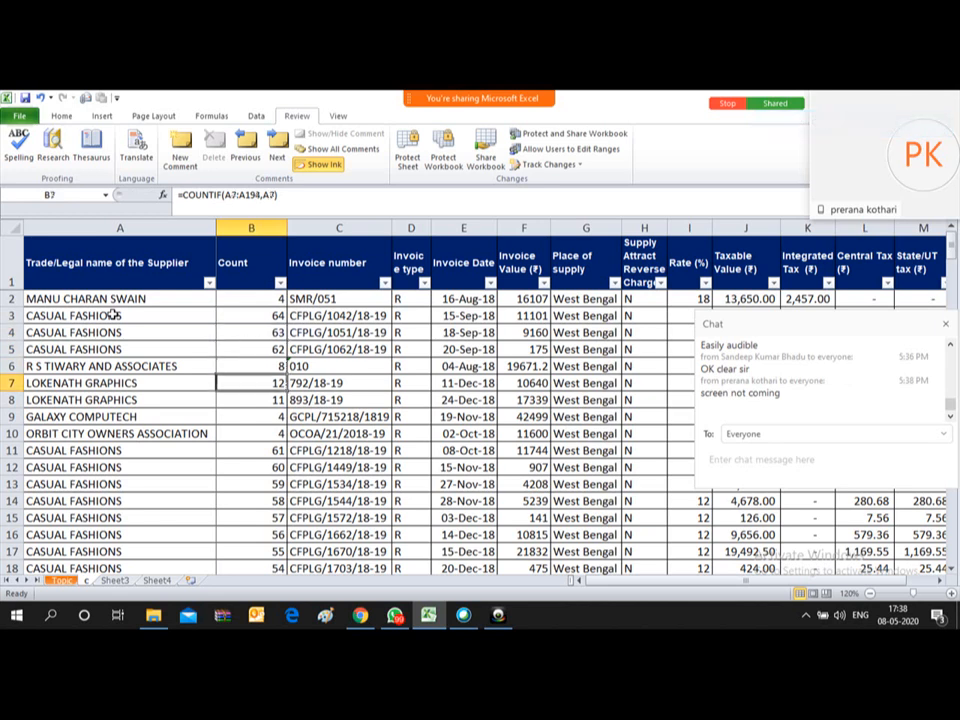
key("Down")
key("Down")
key("Down")
key("Down")
key("Down")
key("Down")
key("Down")
key("Down")
key("Down")
key("Down")
key("Down")
key("Down")
key("Down")
key("Down")
key("Down")
key("Down")
key("Down")
key("Down")
key("Down")
key("Down")
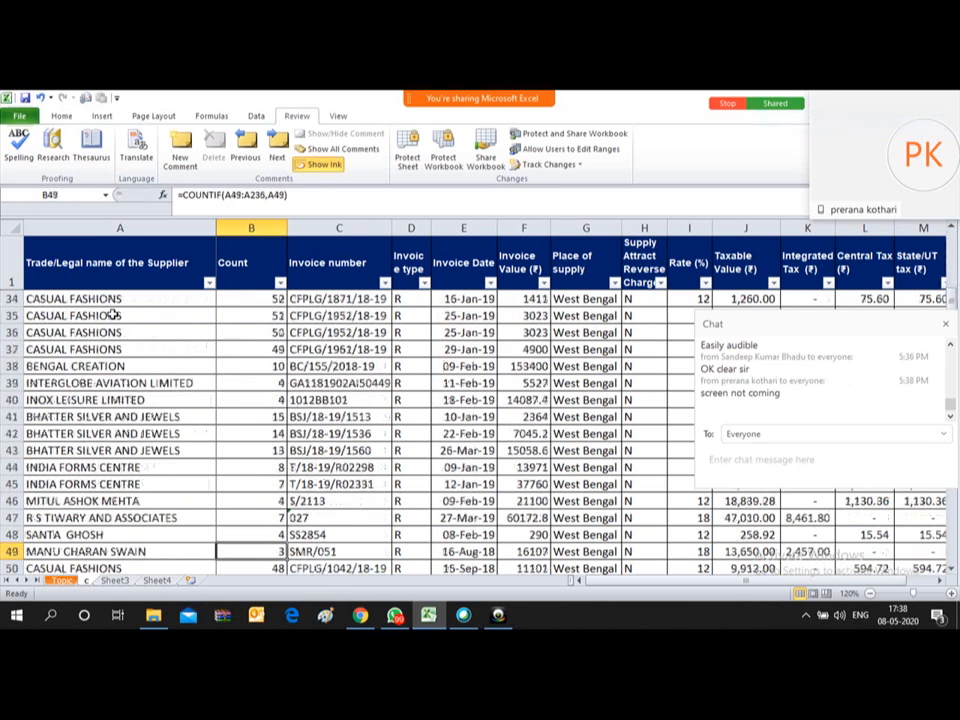
key("Down")
key("Down")
key("Down")
key("Down")
key("Down")
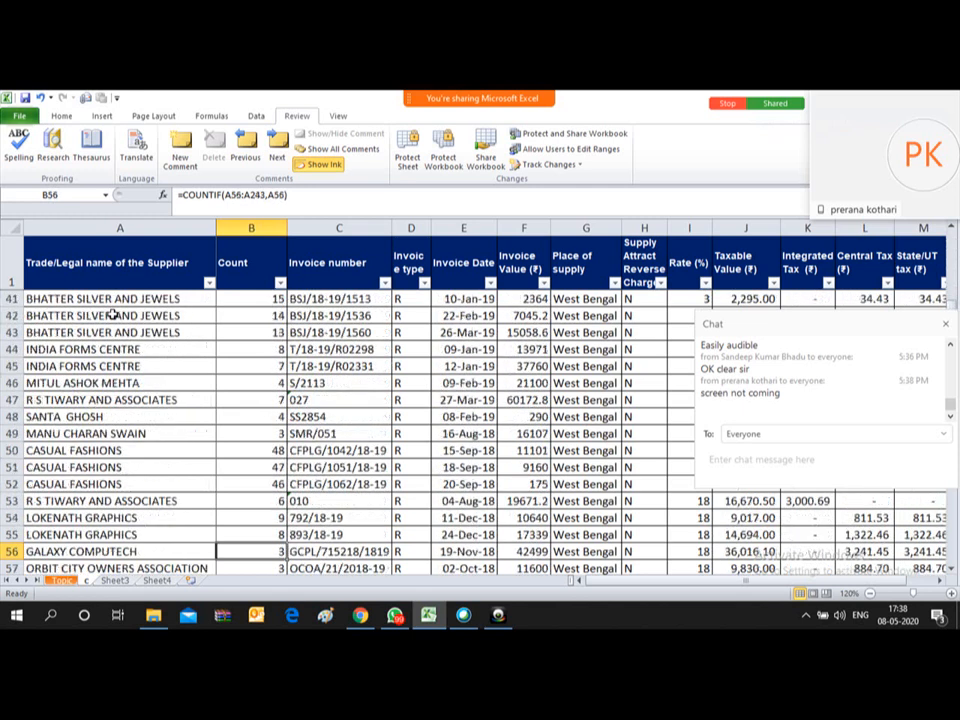
key("Down")
key("Down")
key("Down")
key("Down")
key("Down")
key("Down")
key("Down")
key("Down")
key("Down")
key("Down")
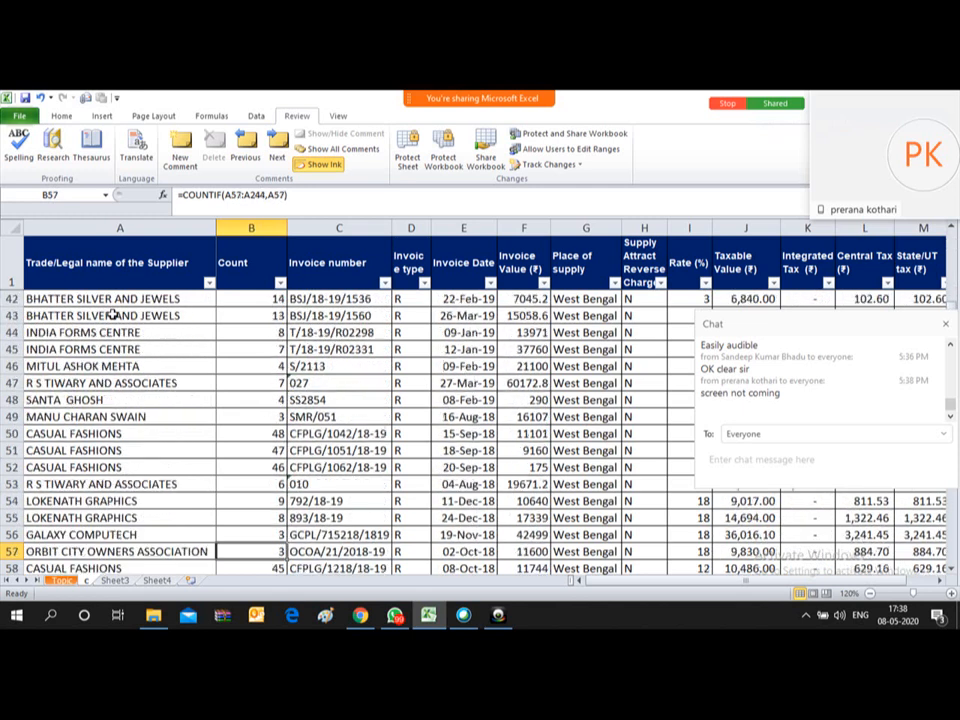
key("Down")
key("Down")
key("Down")
key("Down")
key("Down")
key("Down")
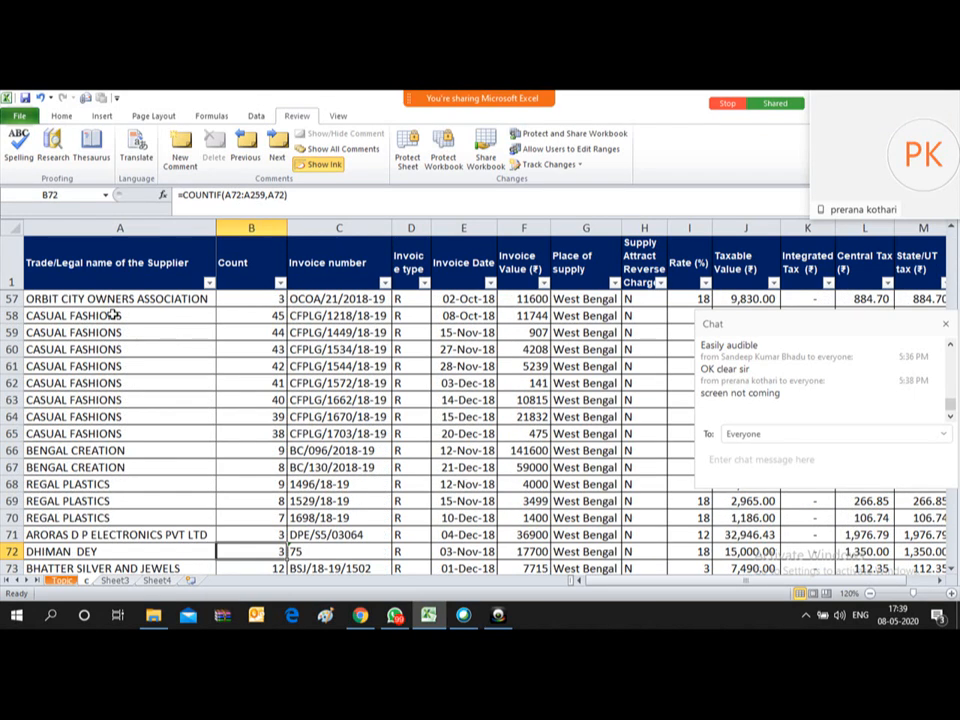
key("ctrl+Up")
key("Down")
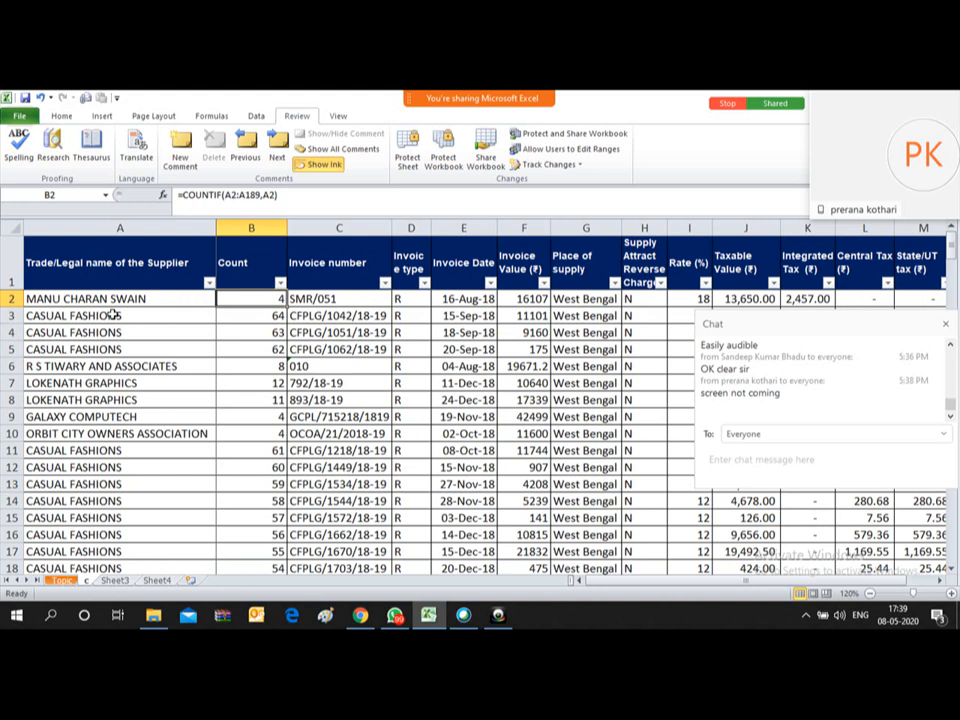
mouse_move(499, 71)
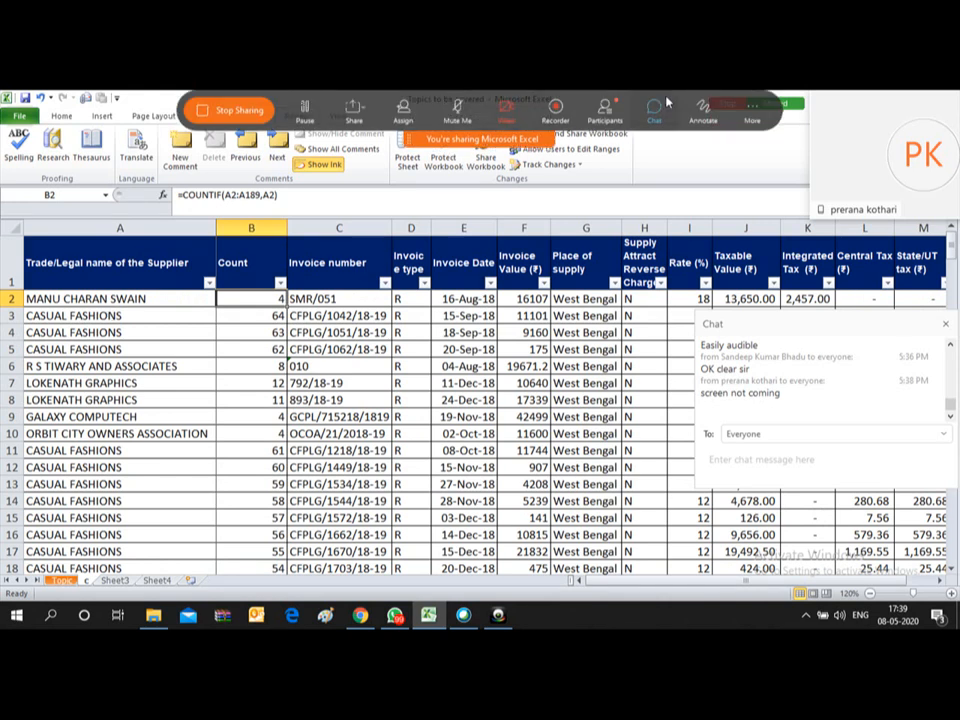
left_click(612, 118)
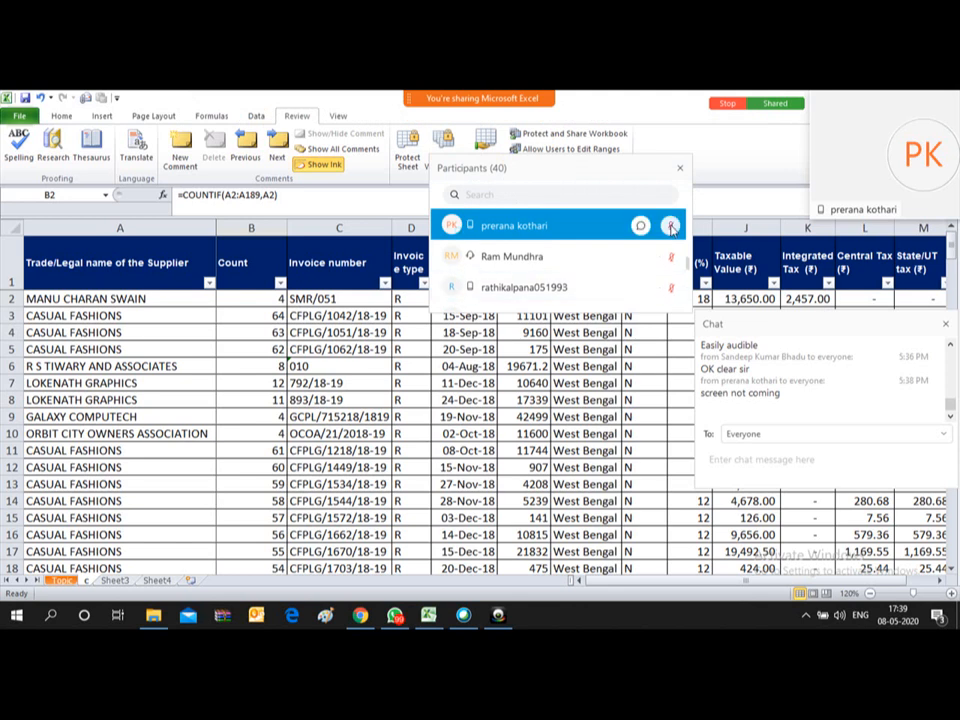
left_click(494, 356)
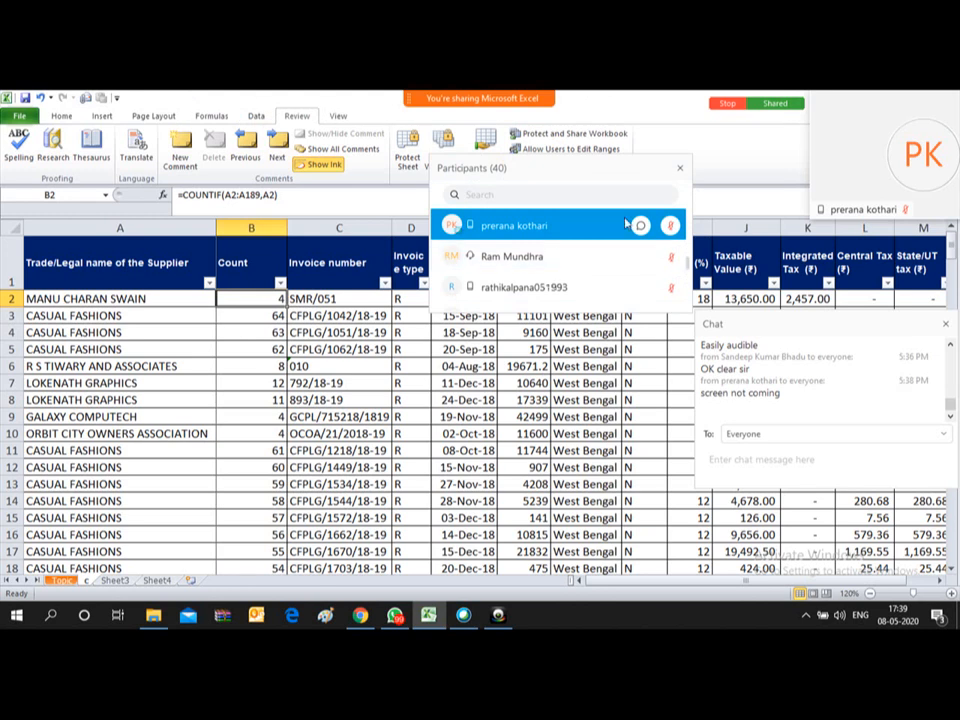
key("alt+Tab")
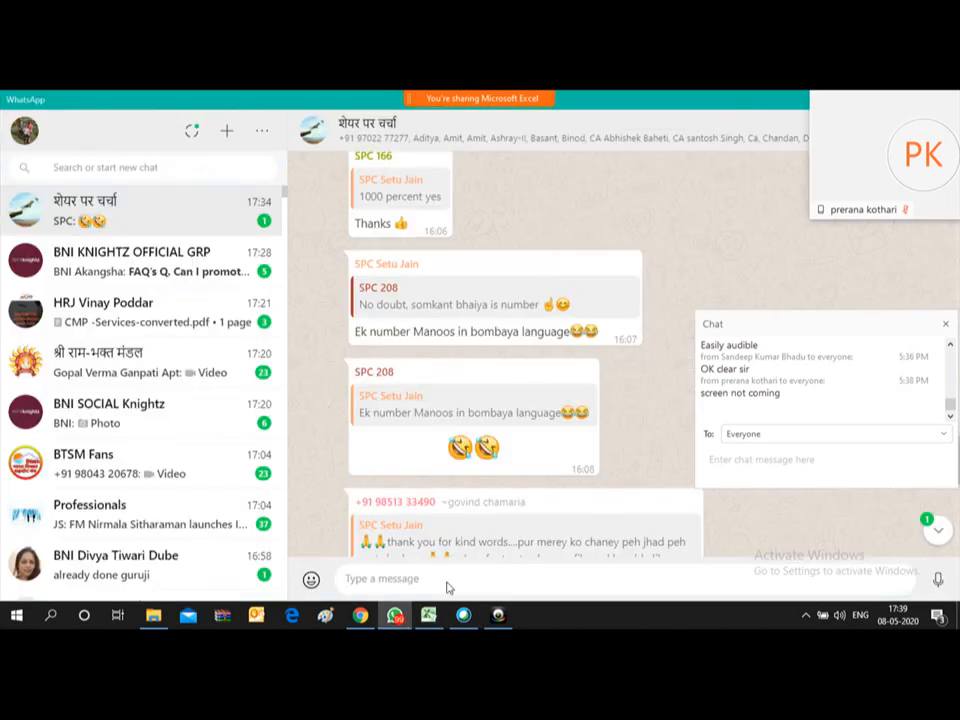
key("alt+Tab")
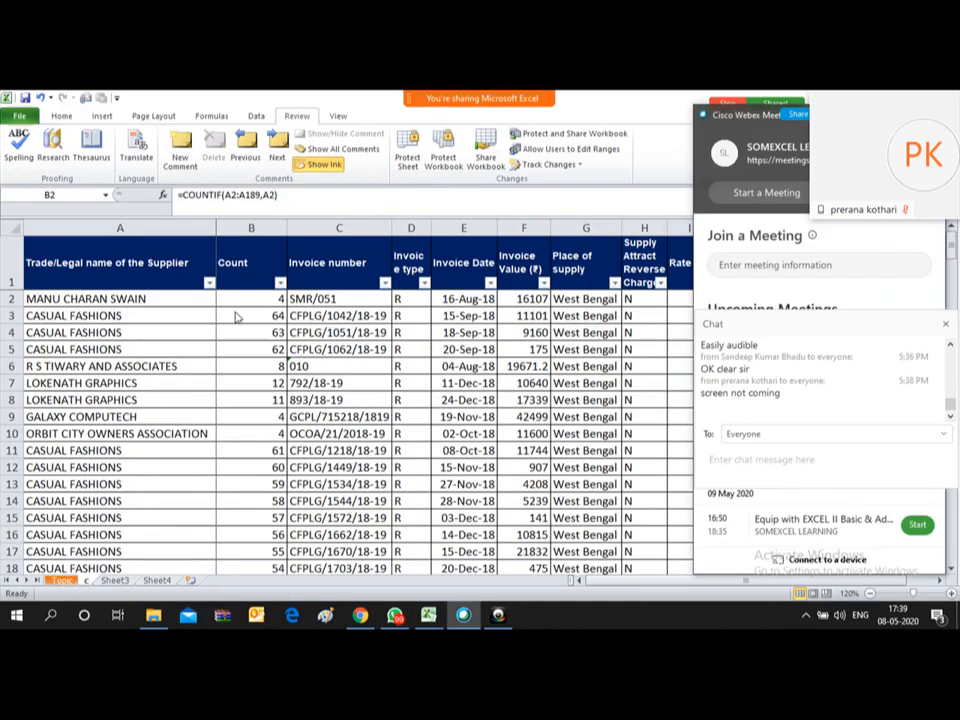
left_click(235, 314)
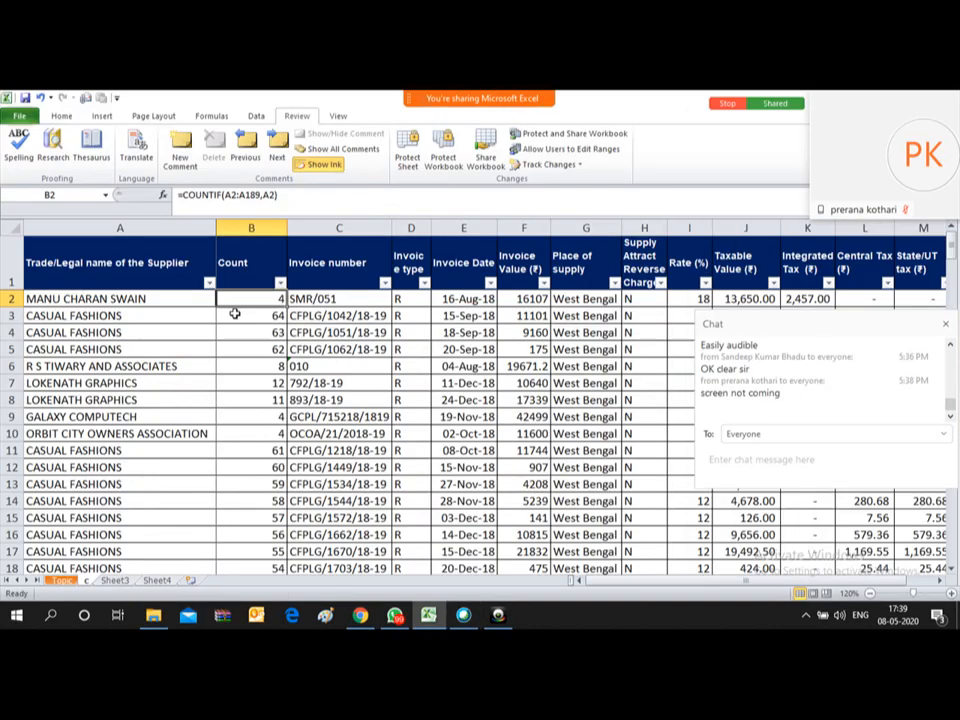
Step: Convert the Count column B2:B189 from COUNTIF formulas into plain values
left_click(281, 284)
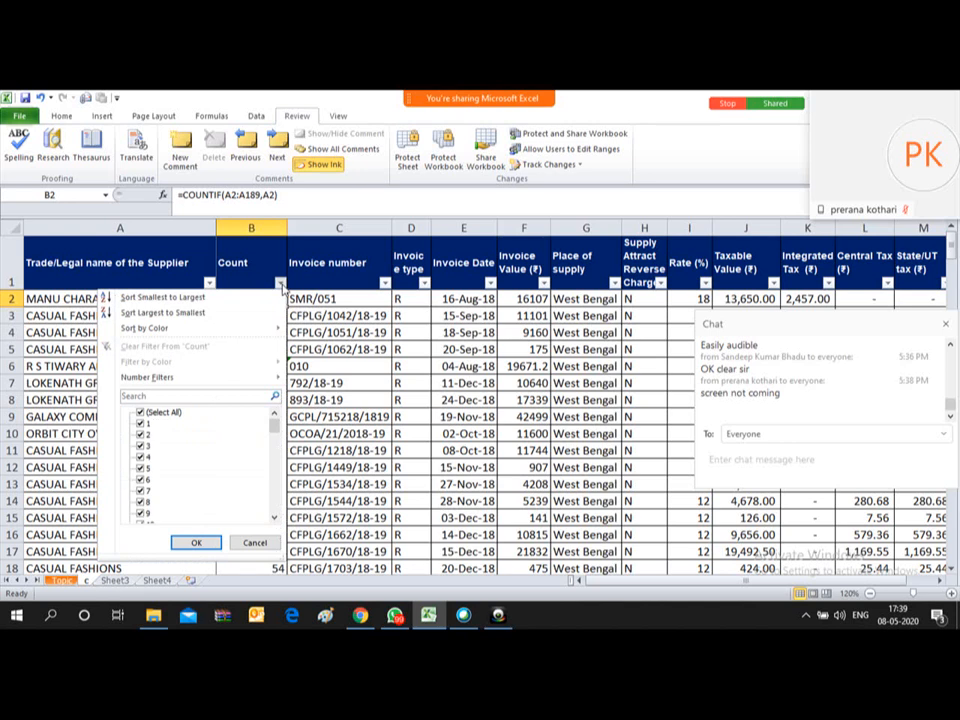
left_click(282, 286)
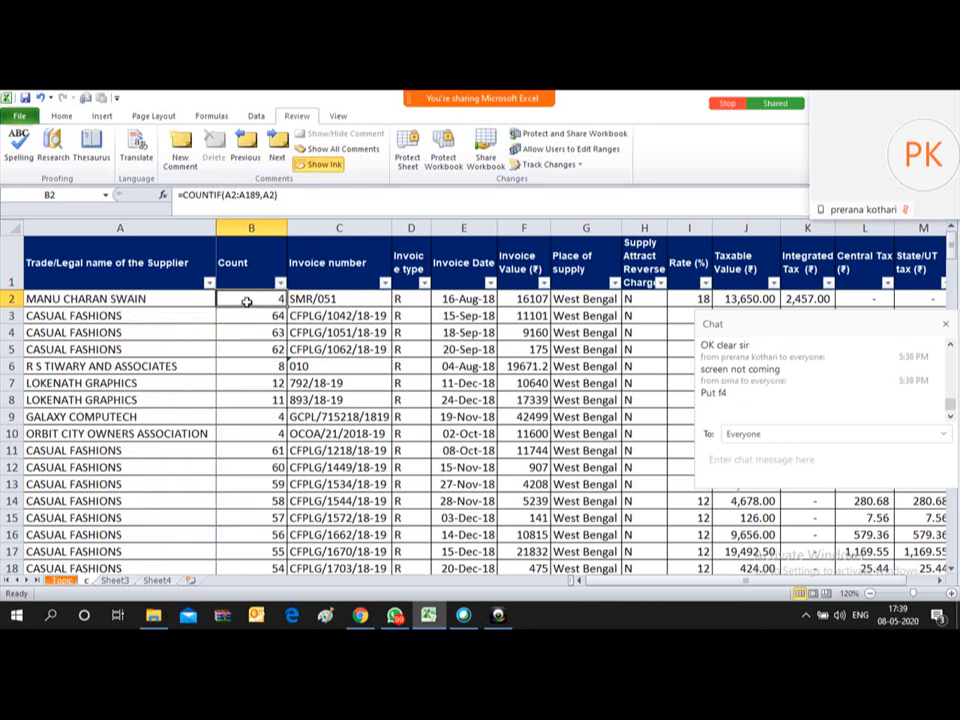
key("ctrl+shift+Down")
key("ctrl+c")
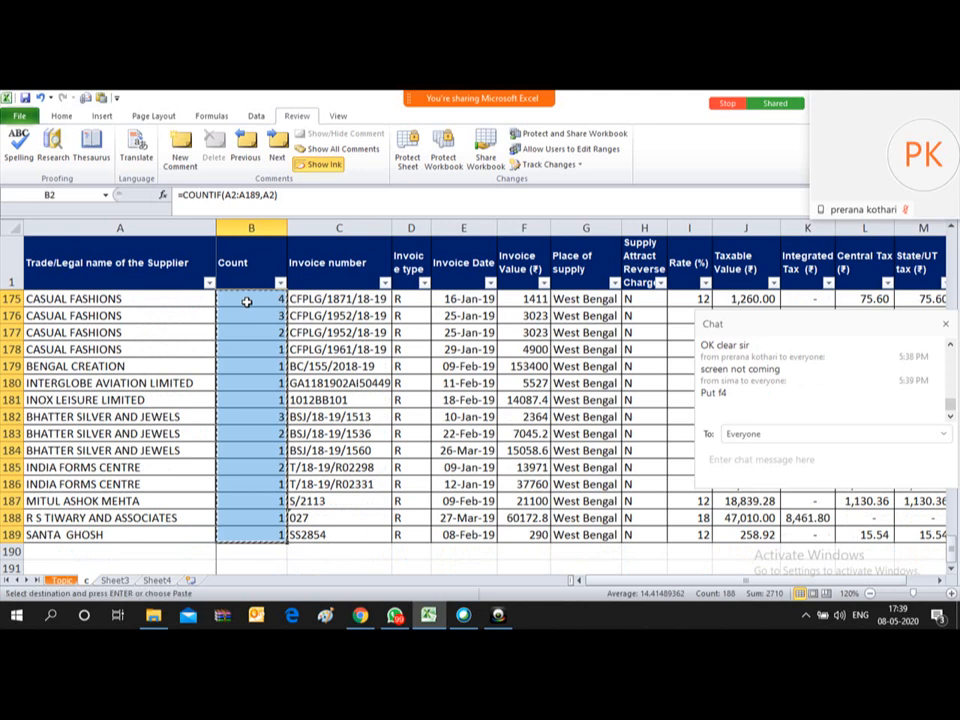
right_click(246, 301)
key("v")
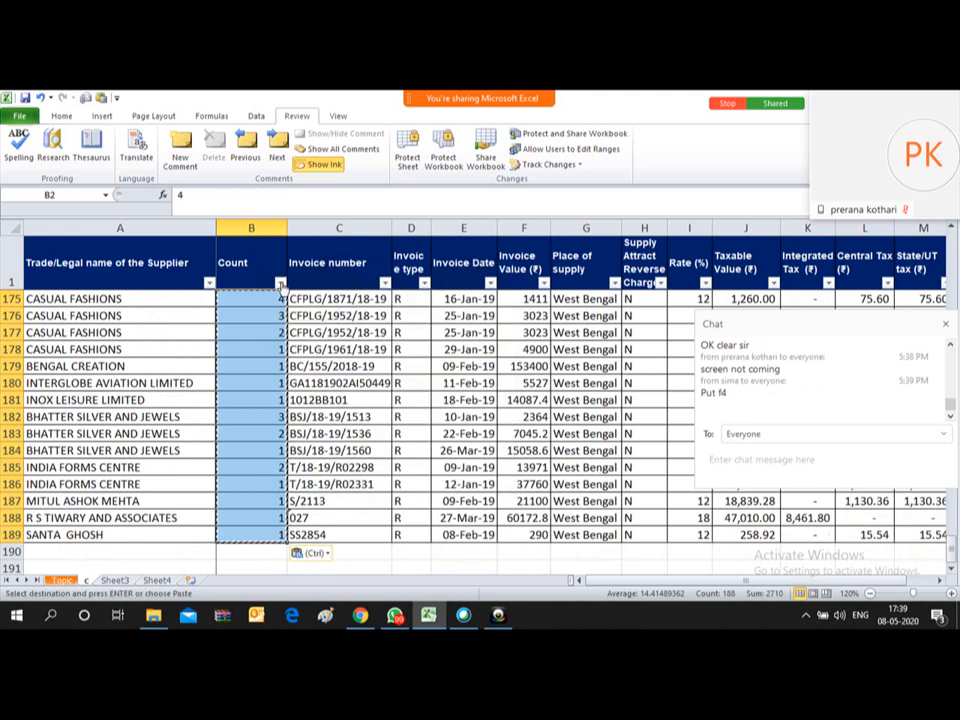
Step: Select the whole supplier table A1:N189 and bring up Data > Sort
left_click(281, 285)
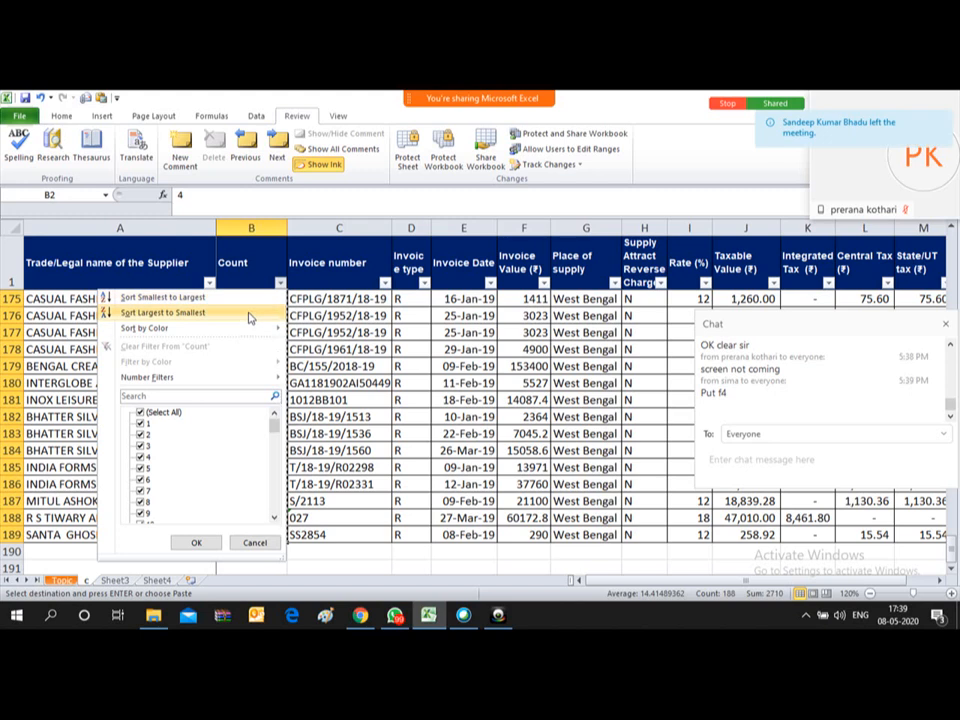
key("Escape")
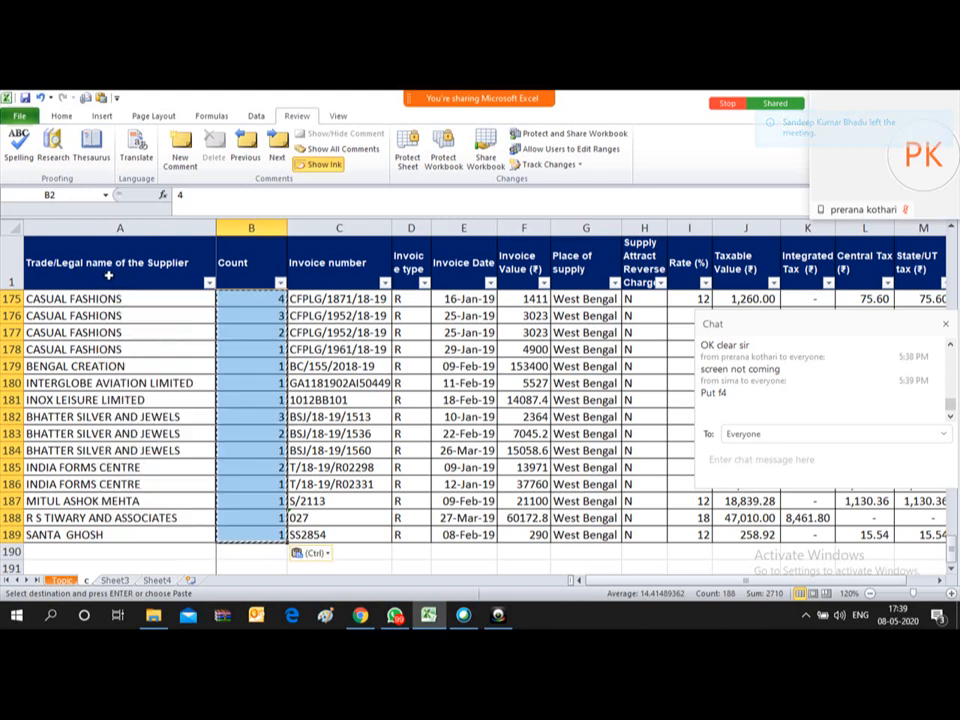
left_click(107, 274)
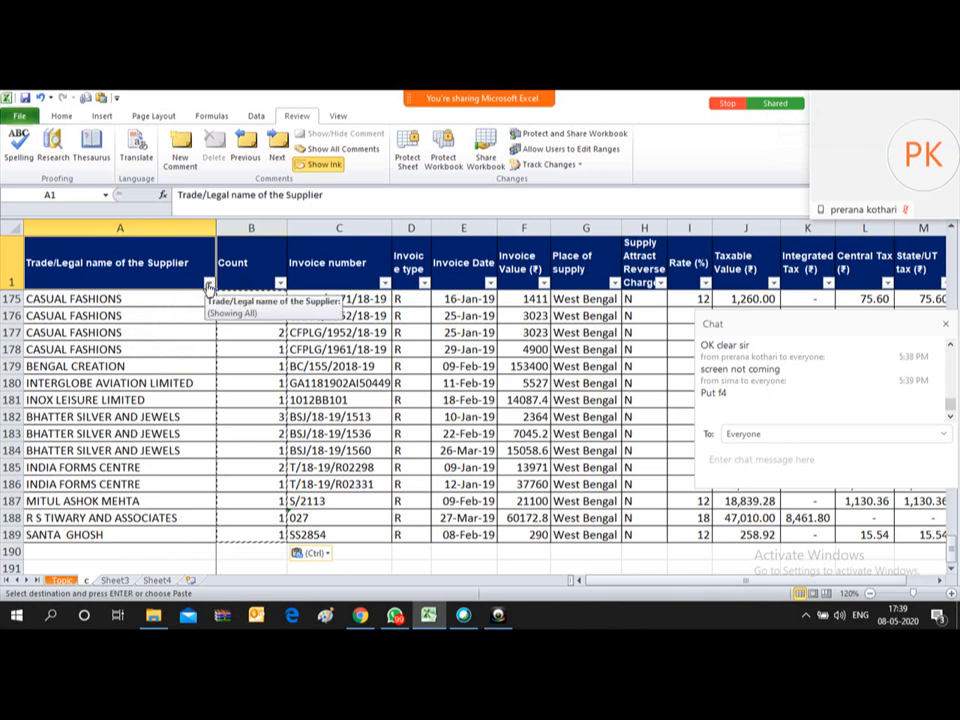
key("shift+Right")
key("ctrl")
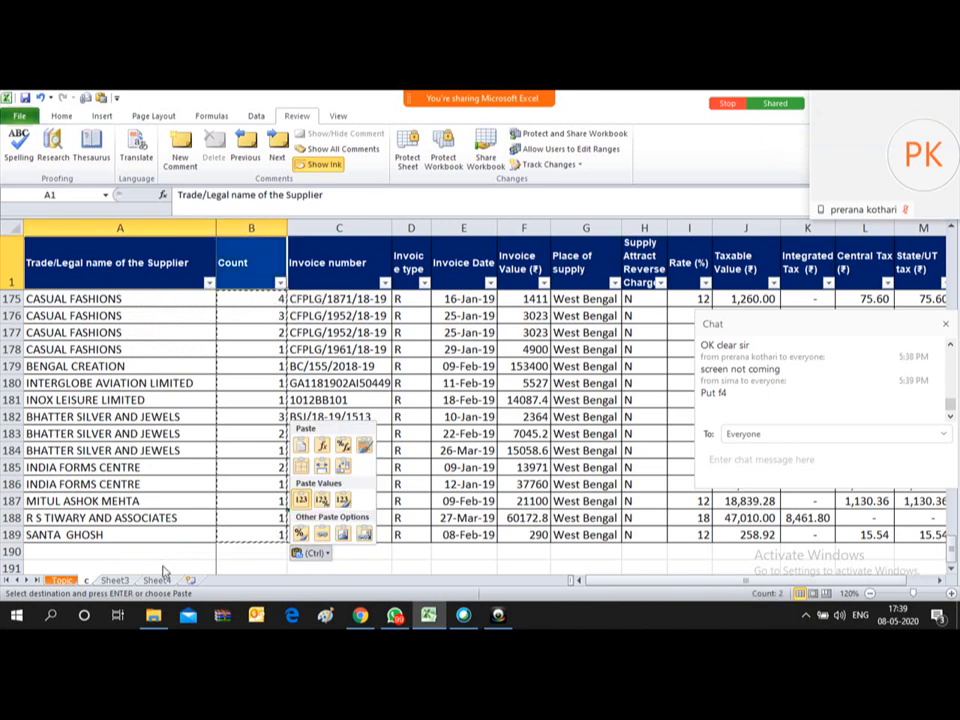
key("Escape")
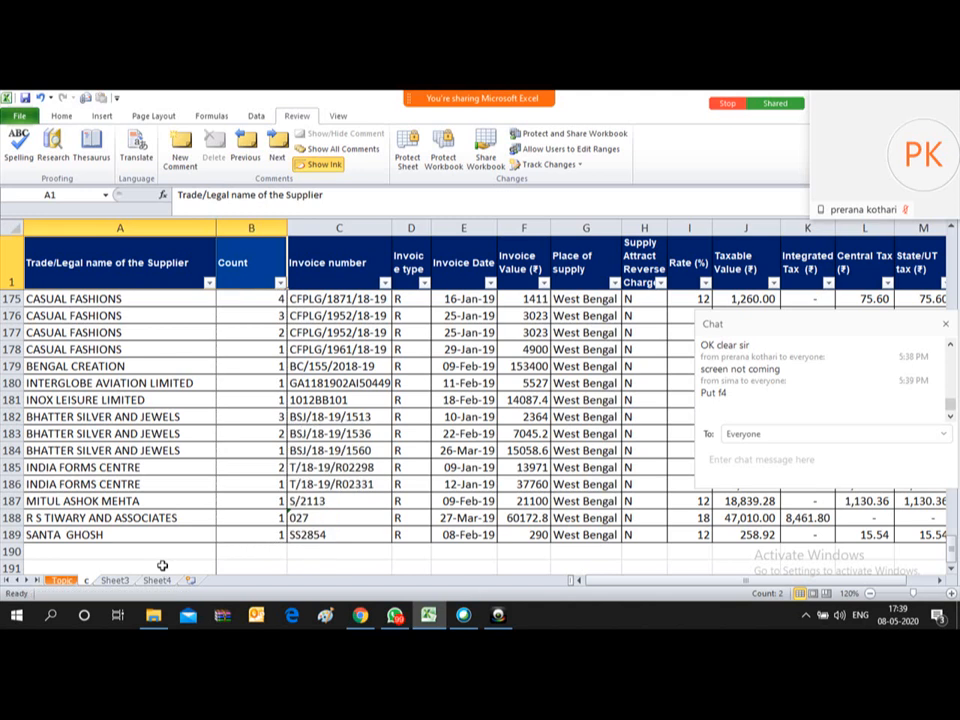
key("Down")
key("Up")
key("ctrl+shift+Down")
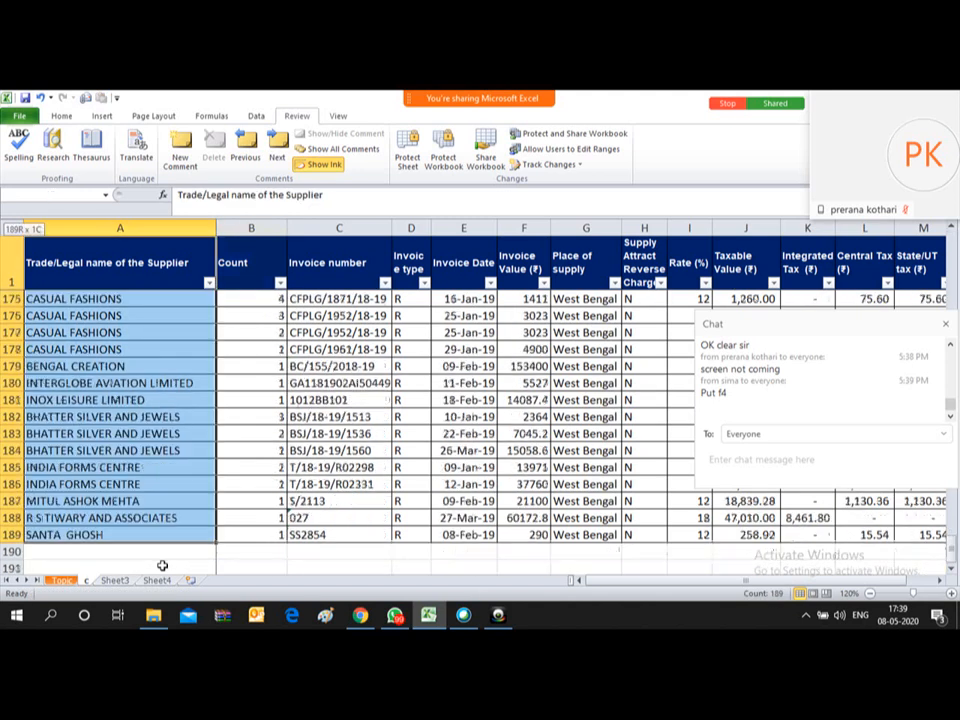
key("ctrl+shift+Right")
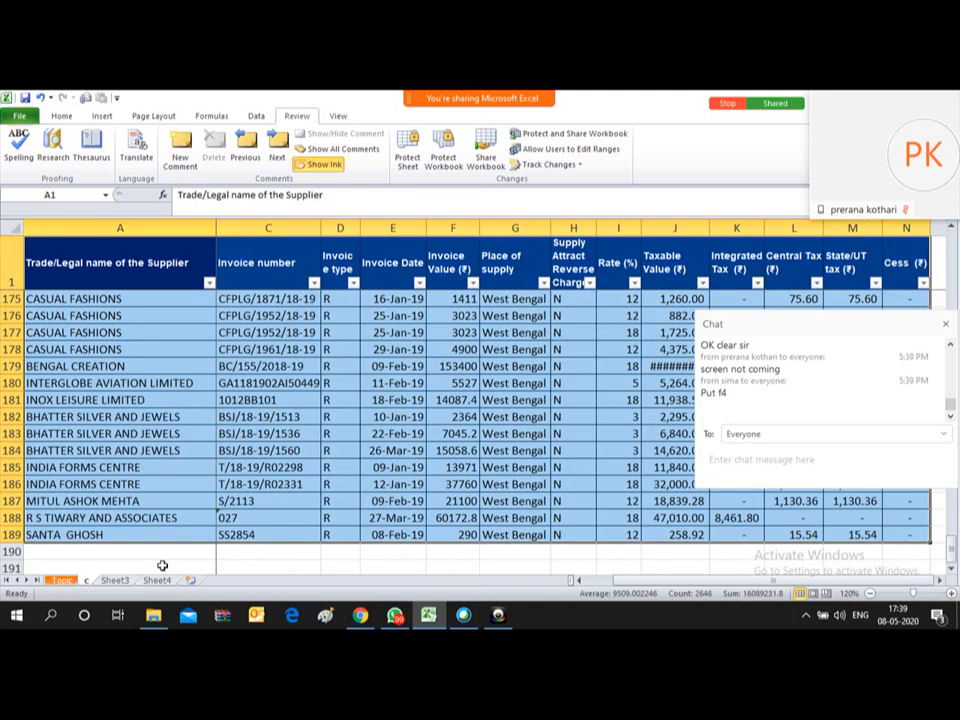
key("alt+a")
key("s")
key("s")
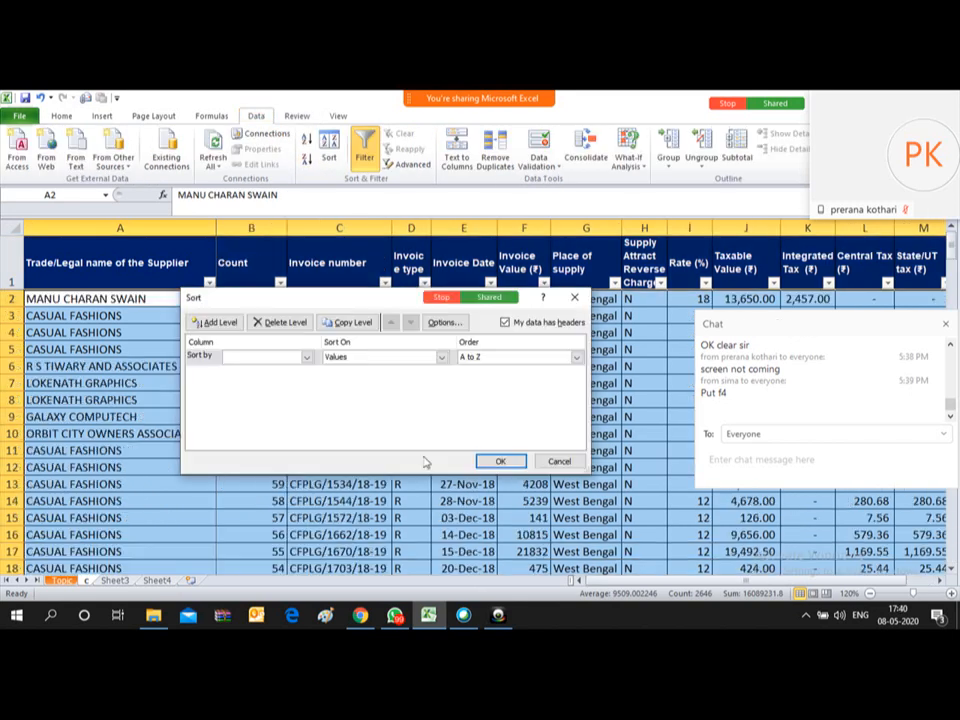
Step: Sort by Trade/Legal name A to Z, then Count smallest to largest
left_click(306, 358)
left_click(275, 371)
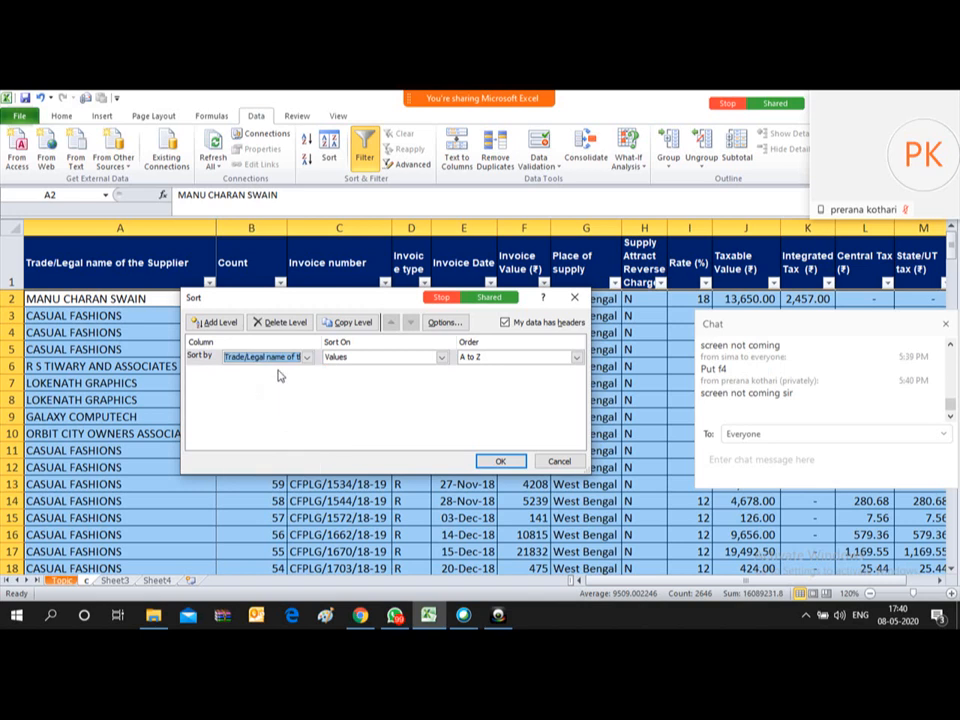
left_click(210, 321)
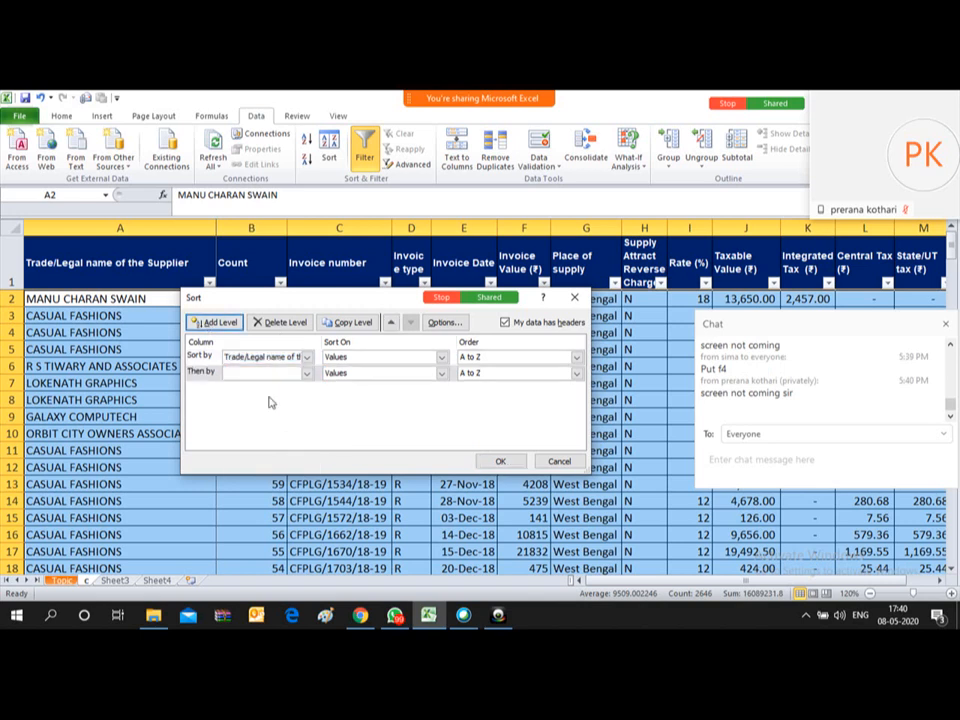
left_click(307, 373)
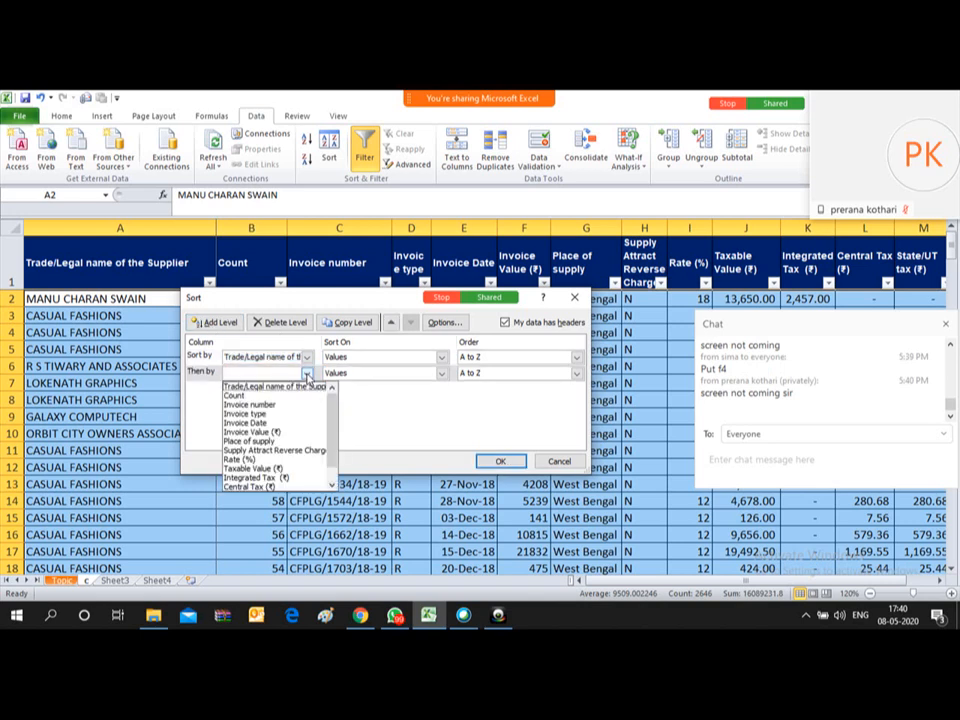
left_click(250, 396)
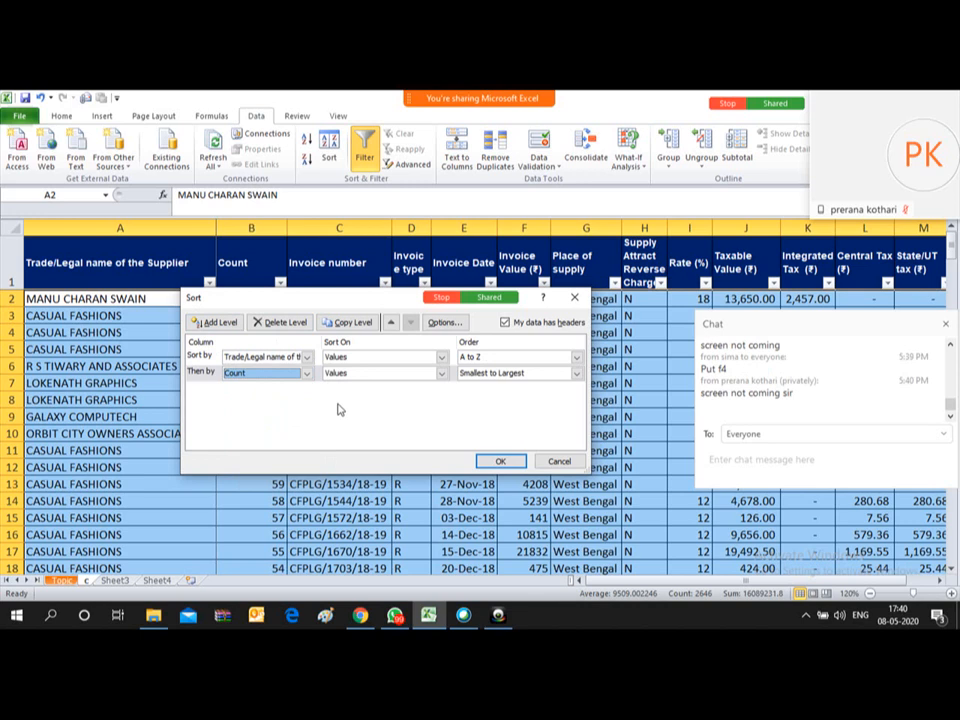
left_click(503, 462)
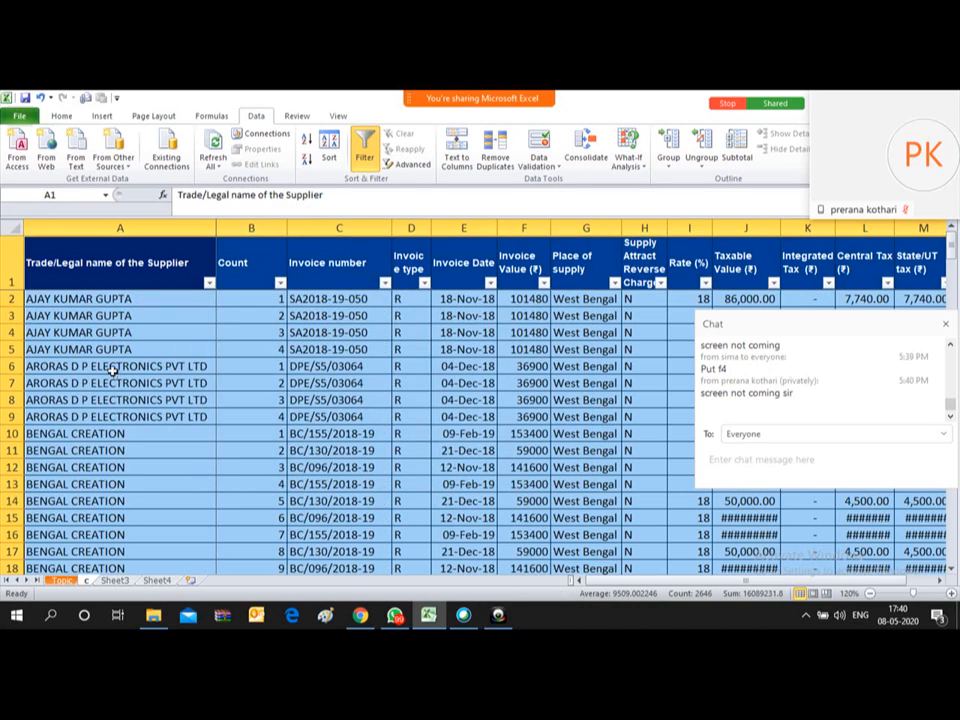
Step: Check that BENGAL CREATION's counts now run 1 to 12
left_click(64, 300)
key("Down")
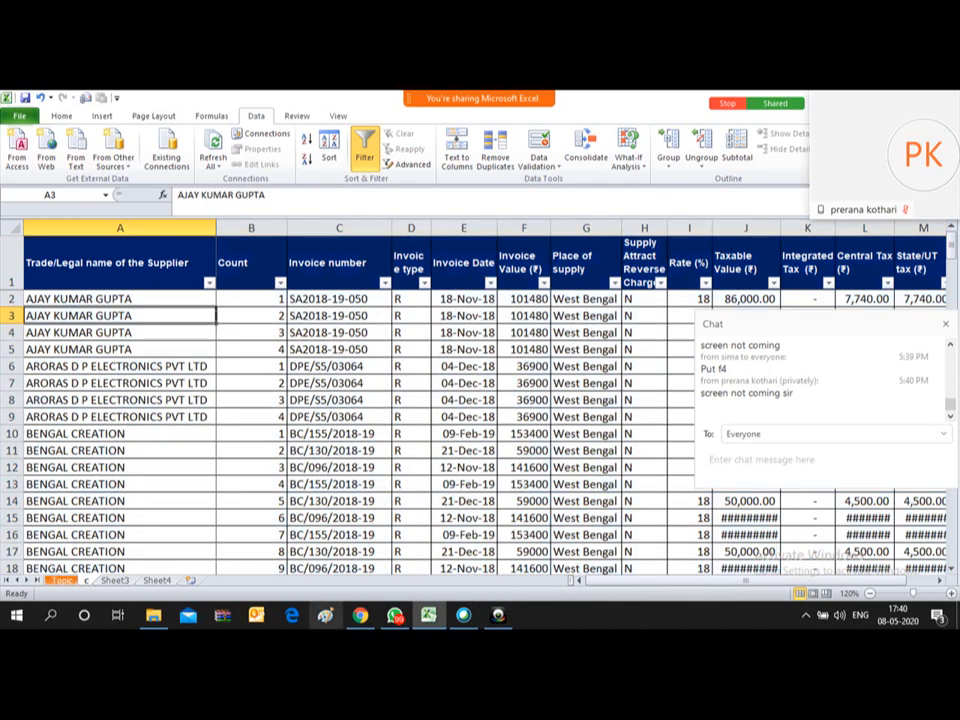
key("Down")
key("Down")
key("Down")
key("Down")
key("Down")
key("Down")
key("Down")
key("Down")
key("Down")
key("Down")
key("Down")
key("Down")
key("Down")
key("Down")
key("Down")
key("Down")
key("Down")
key("Down")
key("Down")
key("Down")
key("Up")
key("Up")
key("Up")
key("Up")
key("Up")
key("Up")
key("Up")
key("Up")
key("Up")
key("Up")
key("Up")
key("Up")
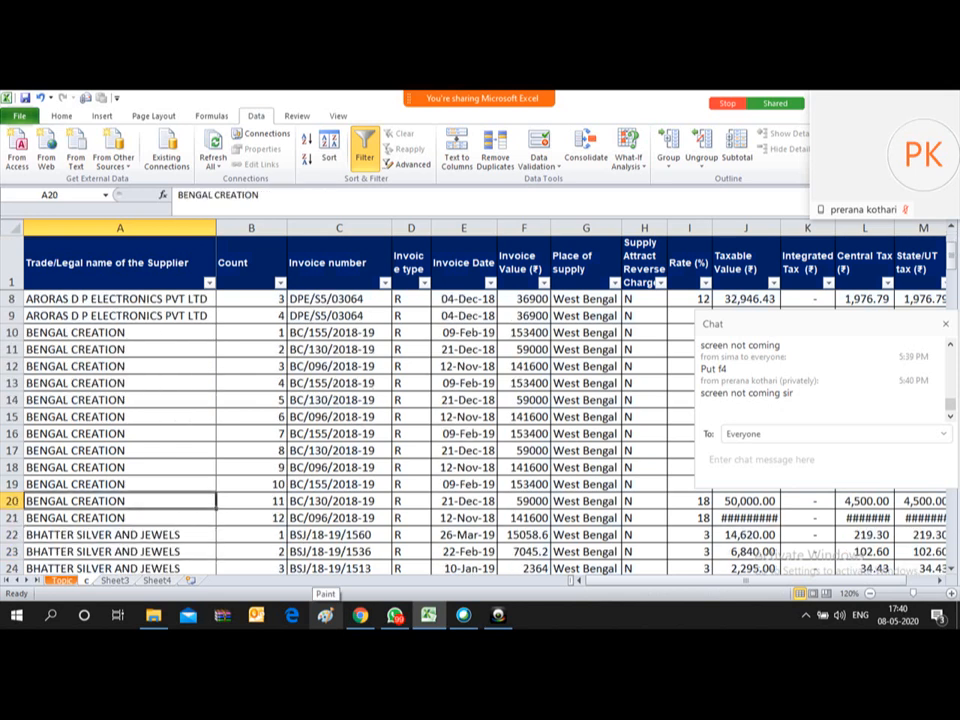
key("Up")
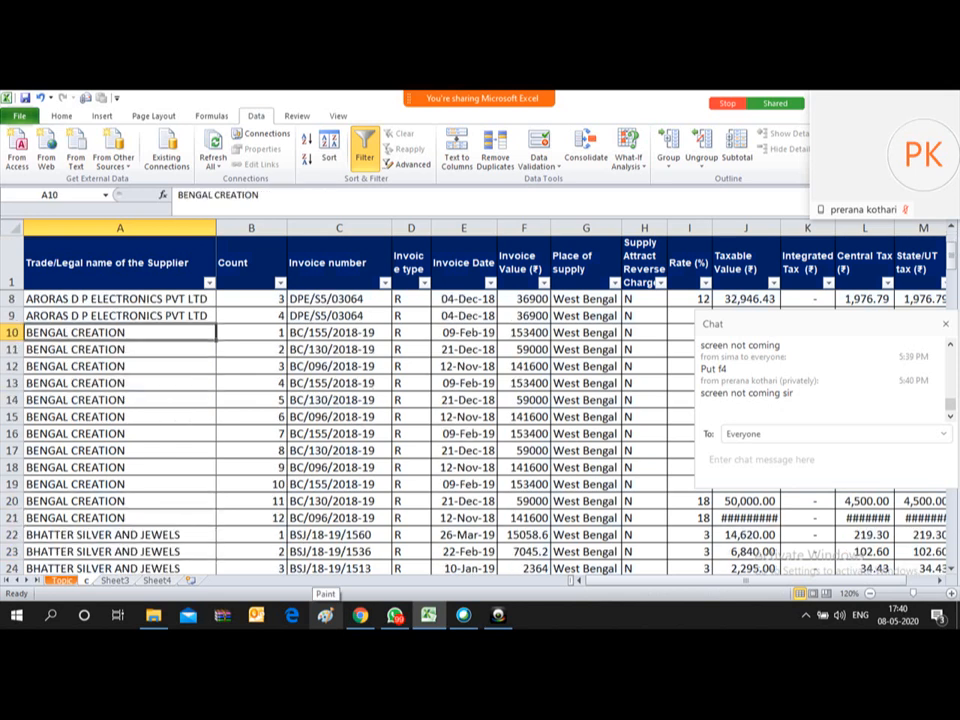
key("Right")
key("Down")
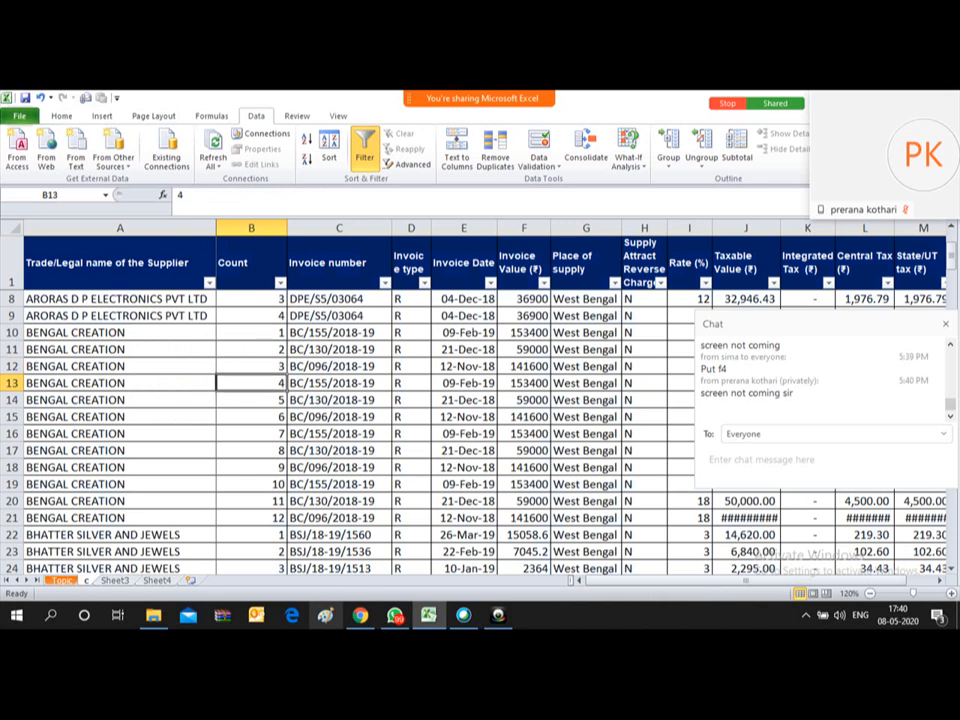
key("Up")
key("Down")
key("Down")
key("Down")
key("Down")
key("Down")
key("Down")
key("Down")
key("Down")
key("Down")
key("Down")
key("Down")
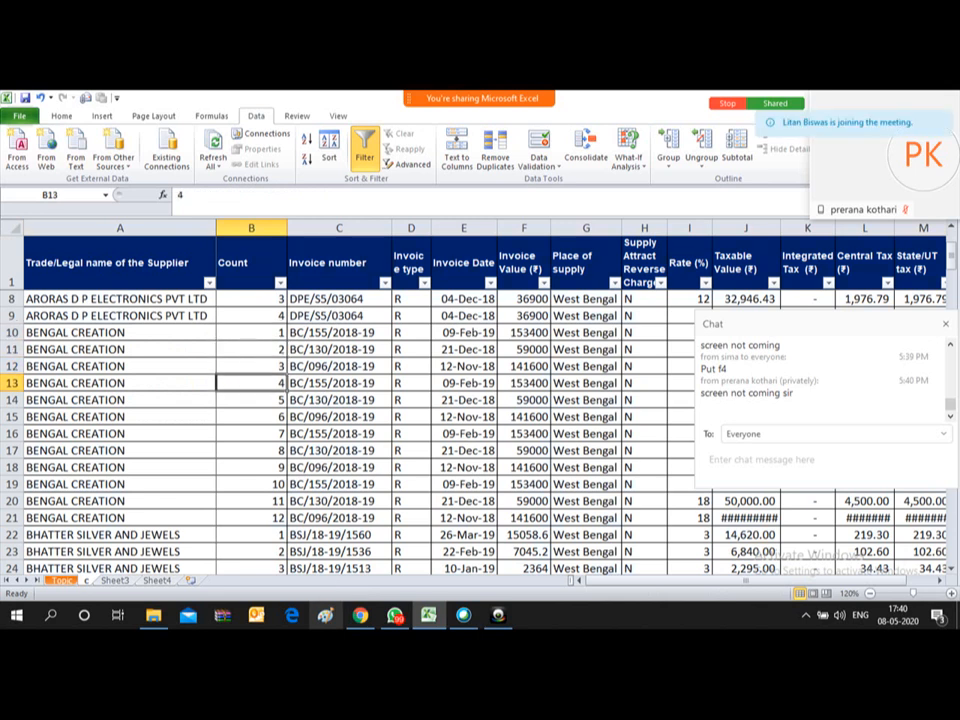
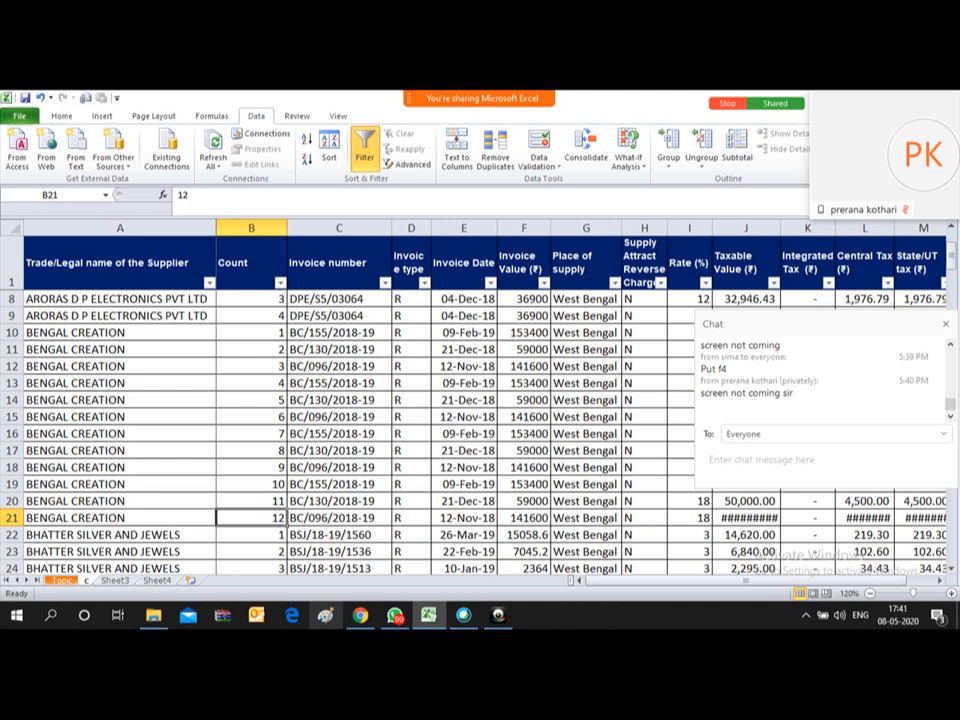
Step: Fill the Count (D5) and Countif (D6) topic cells yellow on the Topic sheet, then return to the invoices
key("ctrl+Up")
key("Down")
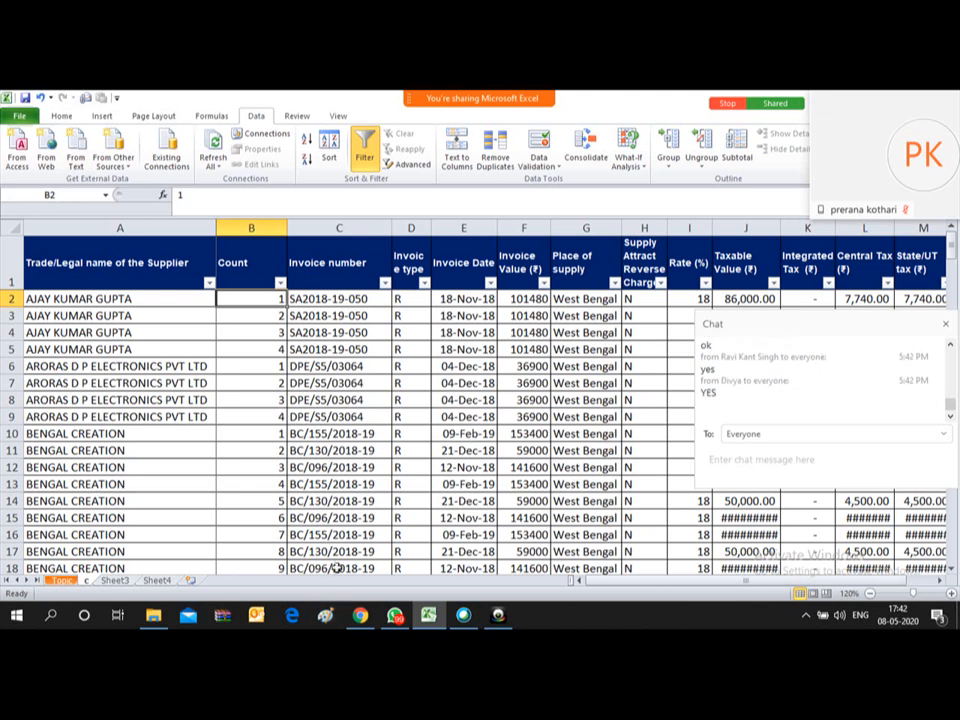
left_click(232, 394)
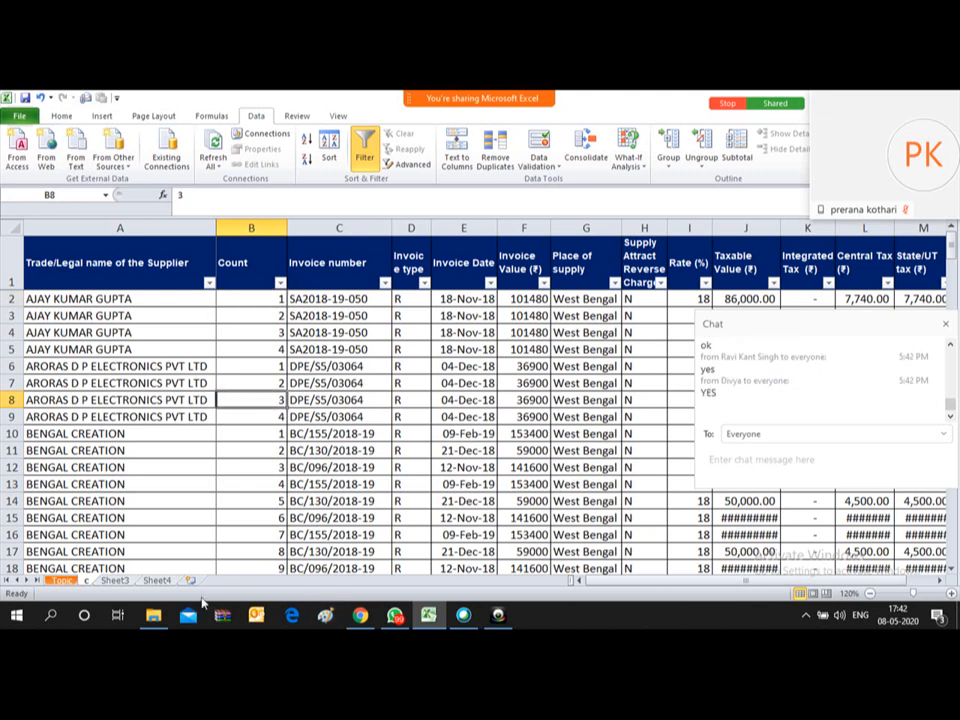
left_click(60, 581)
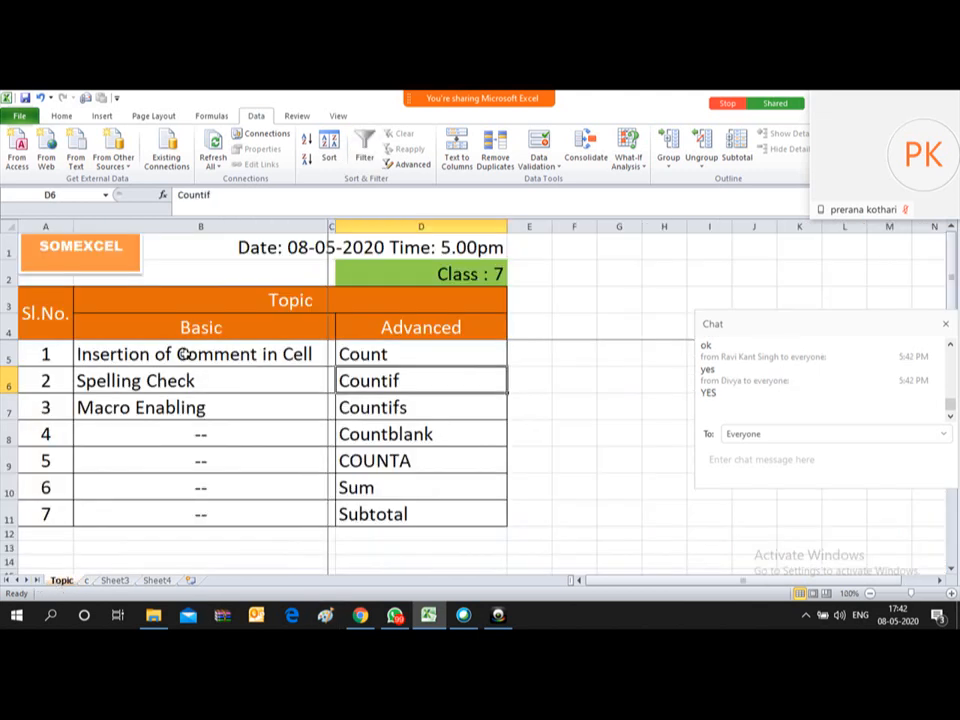
left_click(432, 359)
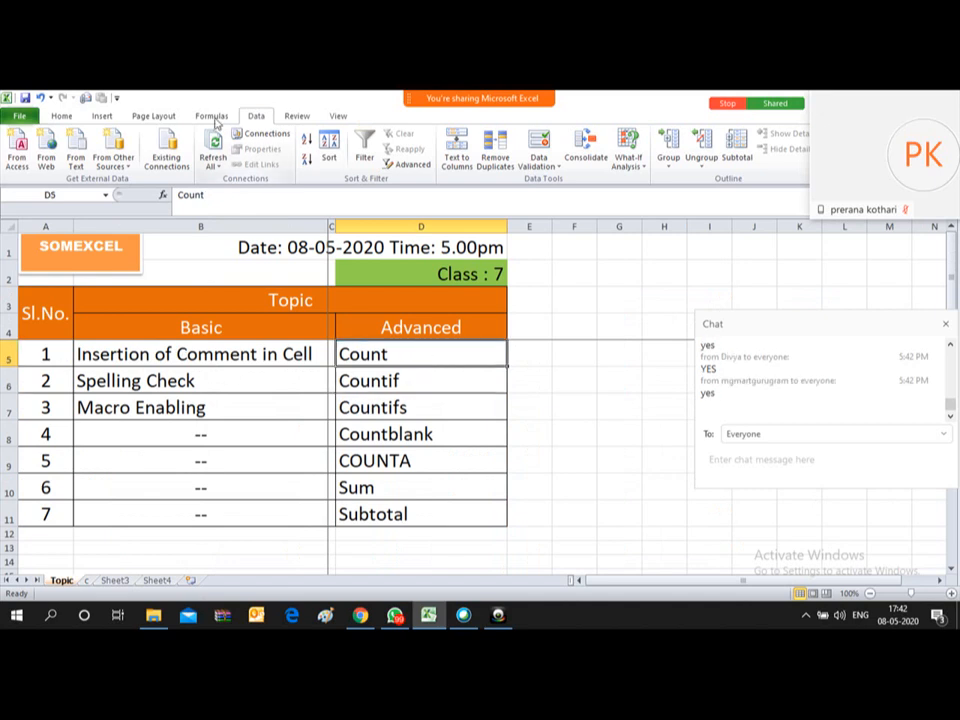
left_click(60, 116)
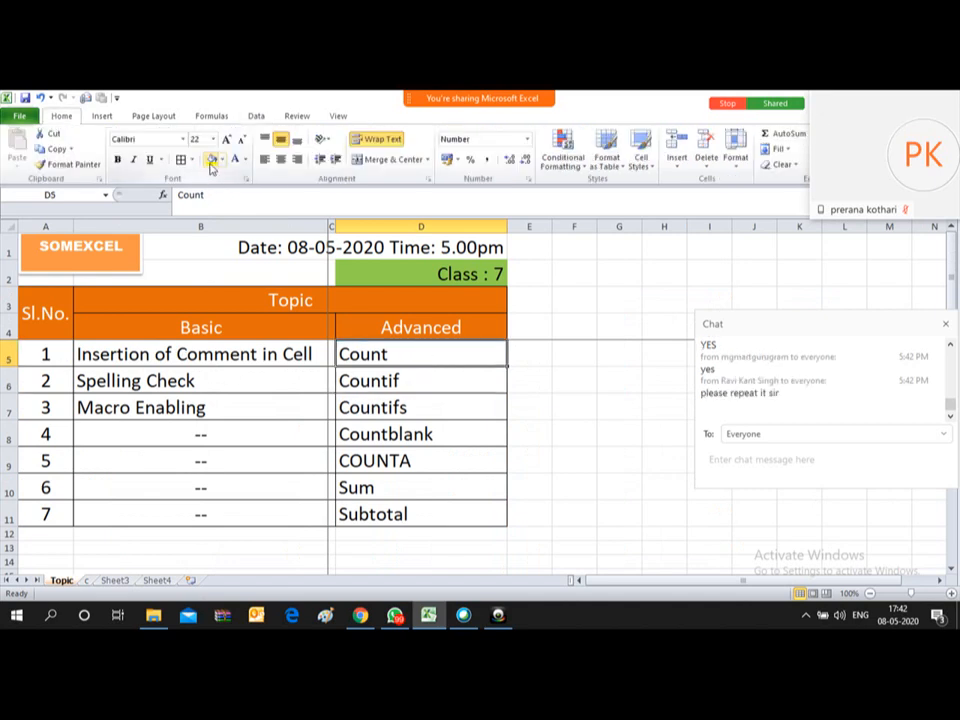
left_click(211, 160)
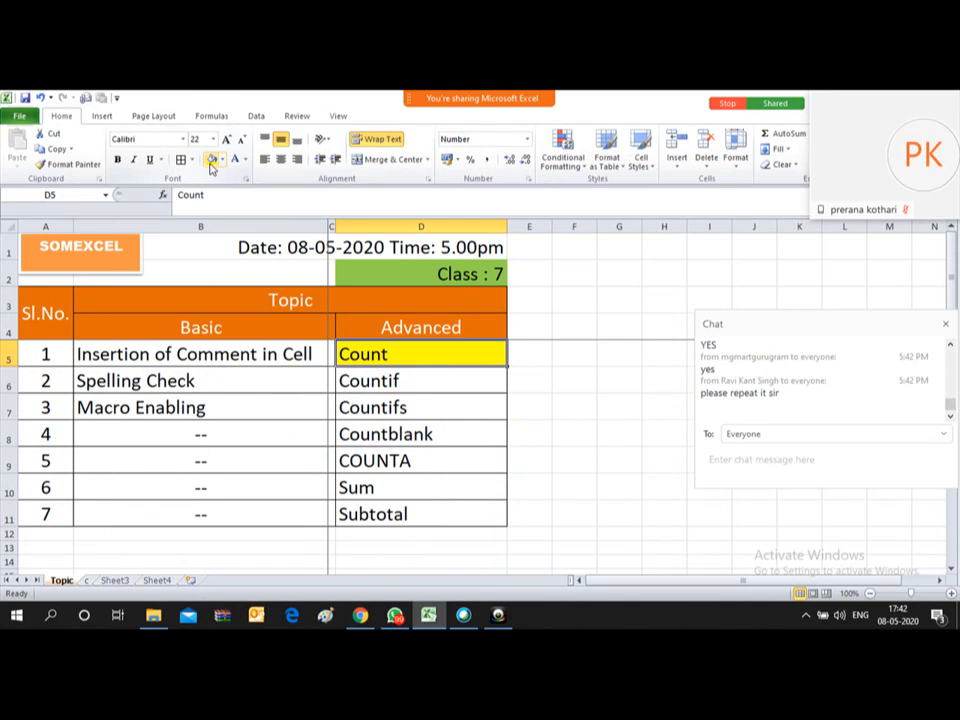
key("Down")
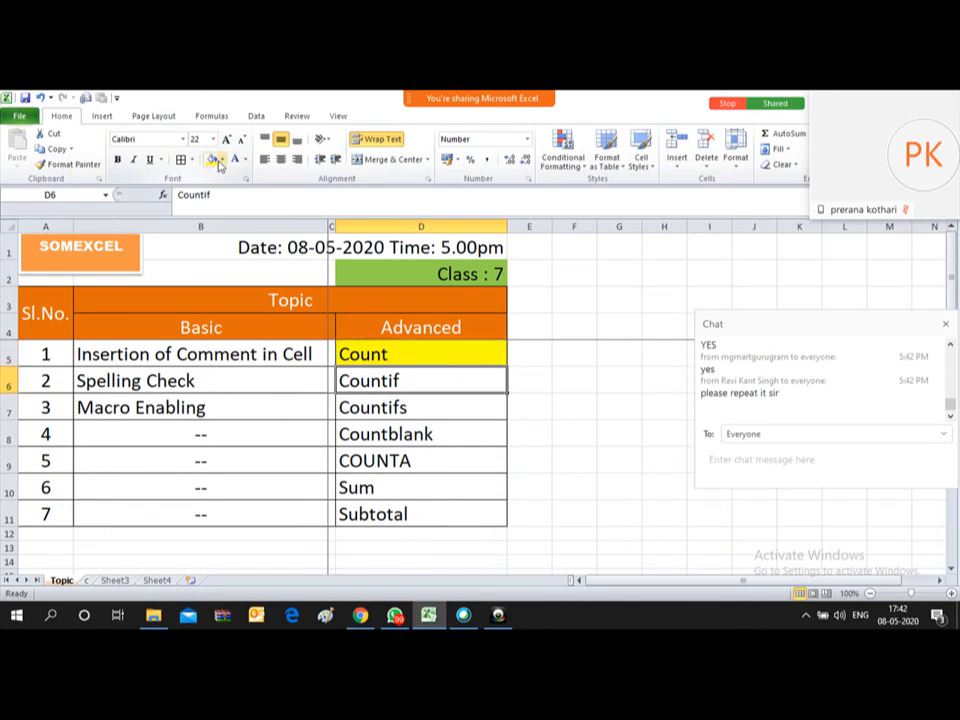
left_click(212, 160)
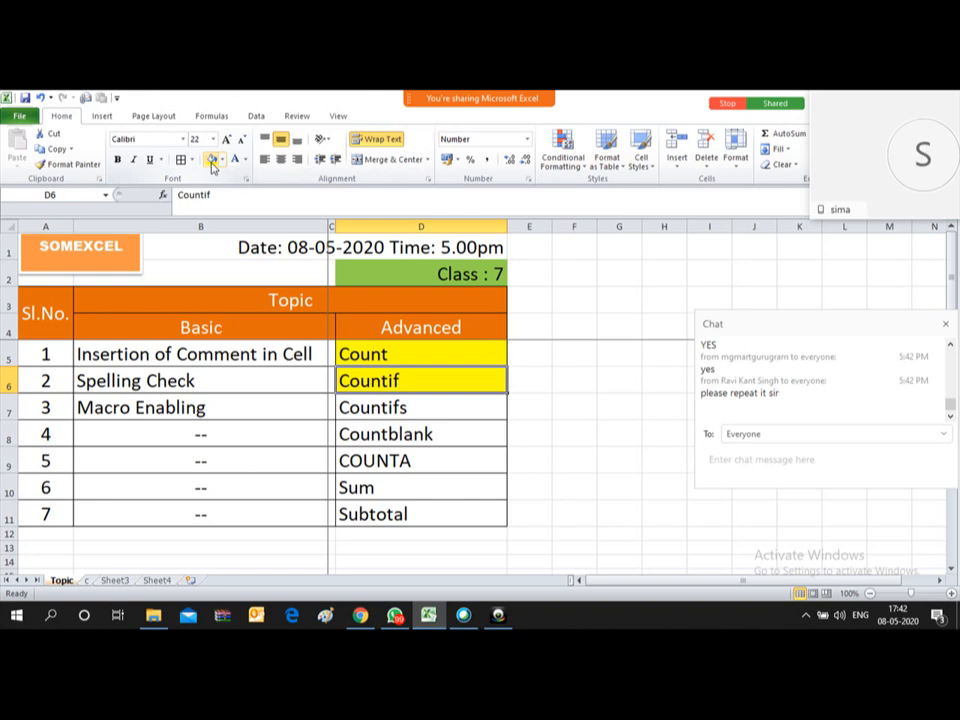
left_click(88, 580)
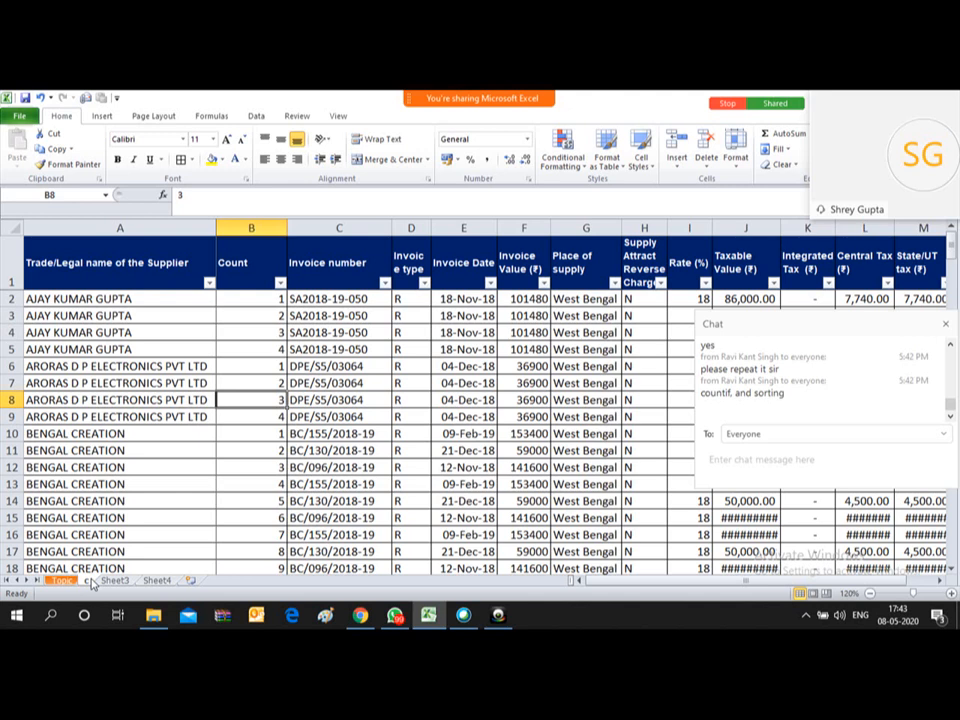
Step: Go from the invoice sheet through the Topic sheet to Sheet3's attendance and salary table
key("Down")
key("Down")
key("Down")
key("ctrl+Up")
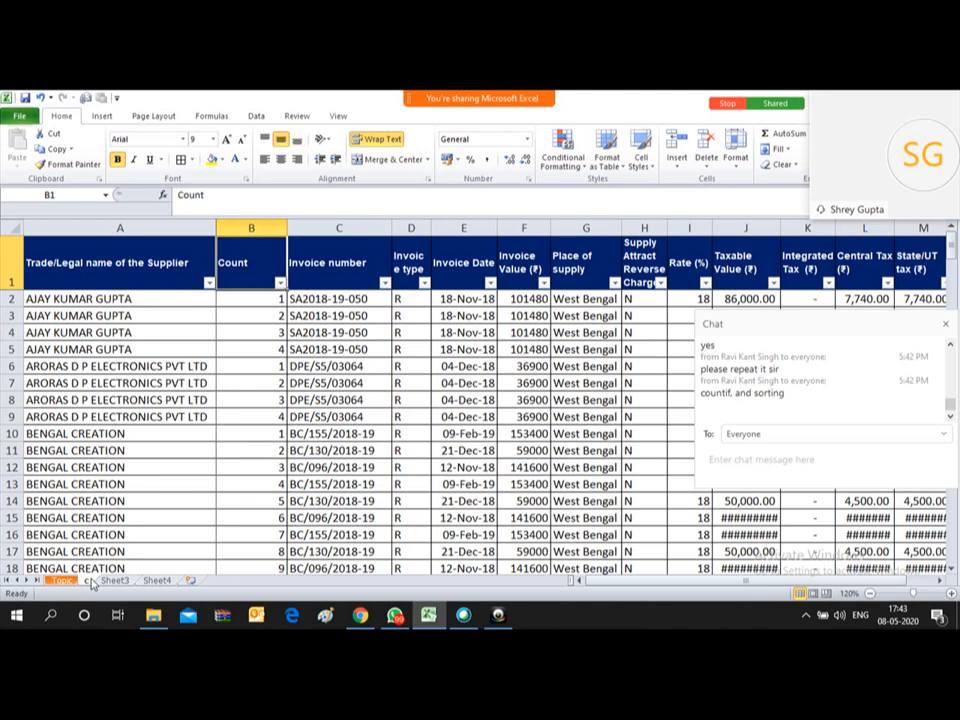
left_click(62, 580)
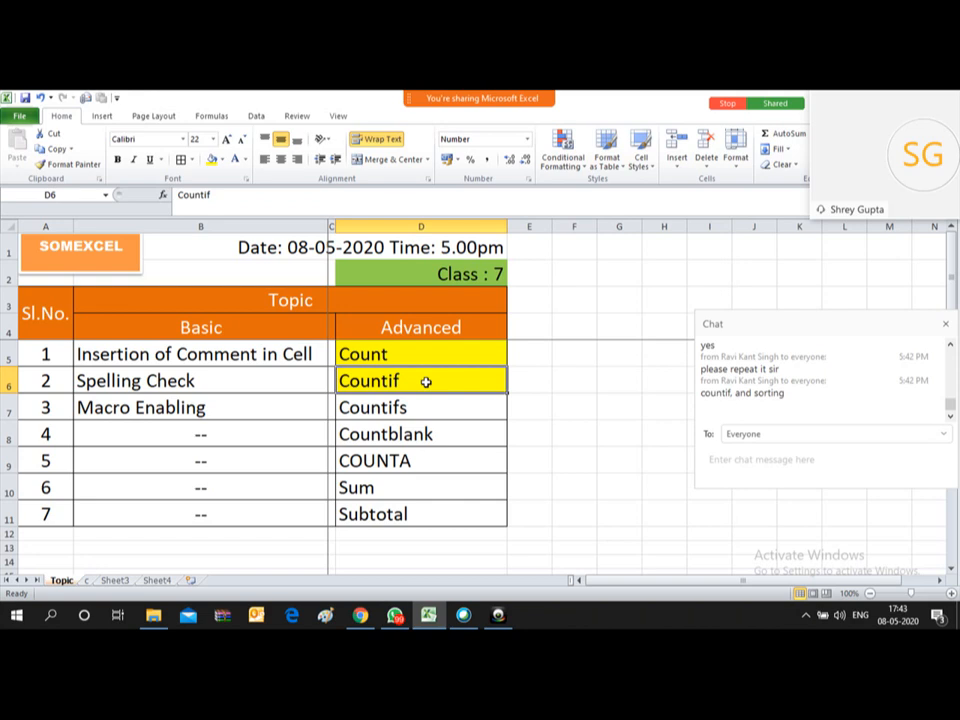
left_click(115, 581)
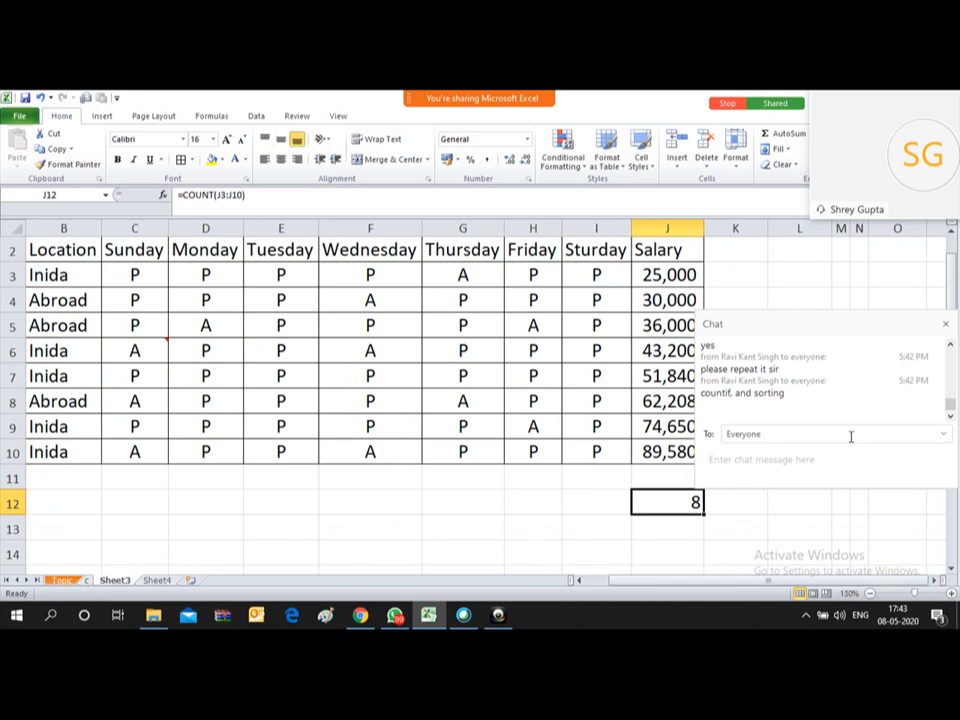
left_click_drag(919, 328, 934, 566)
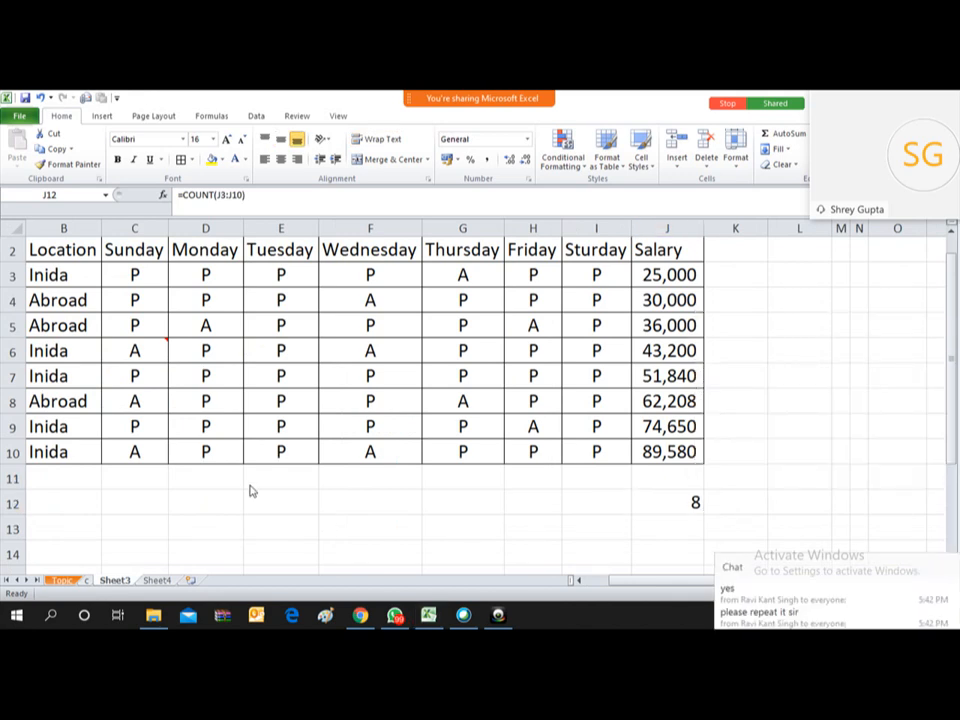
key("Home")
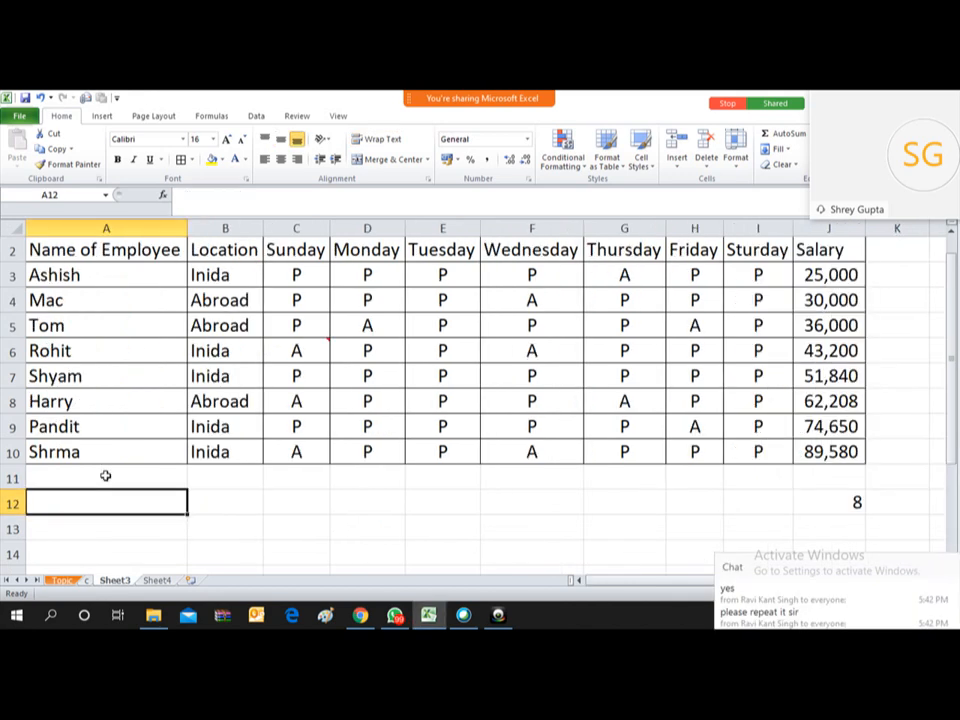
key("Up")
key("Up")
key("Up")
key("Up")
key("Up")
key("Up")
key("Up")
key("Up")
key("Up")
key("Up")
key("Up")
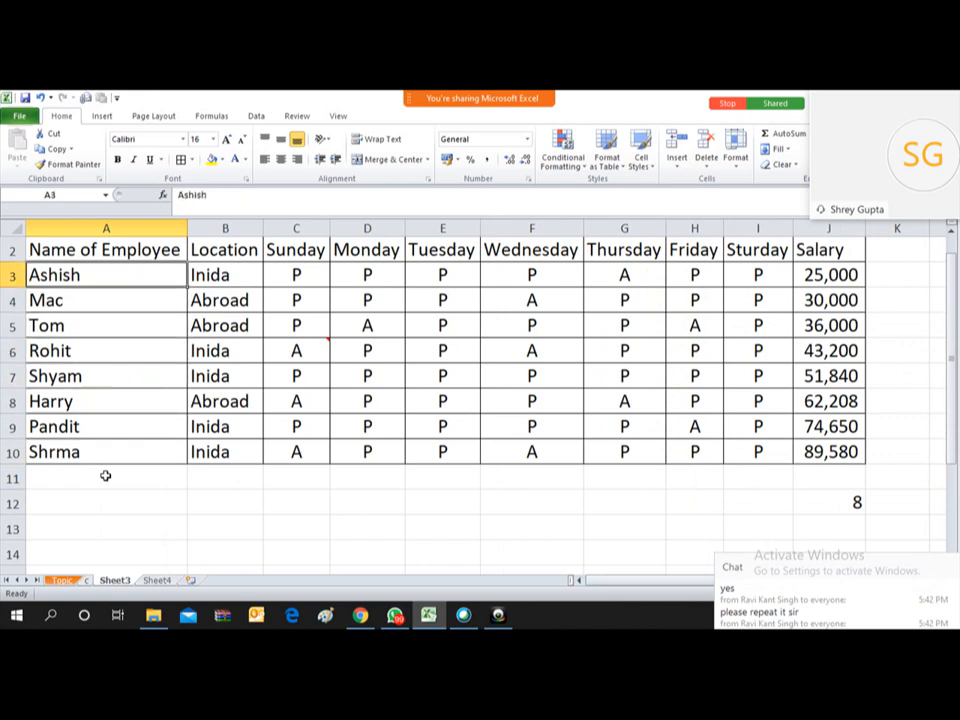
key("Down")
key("Down")
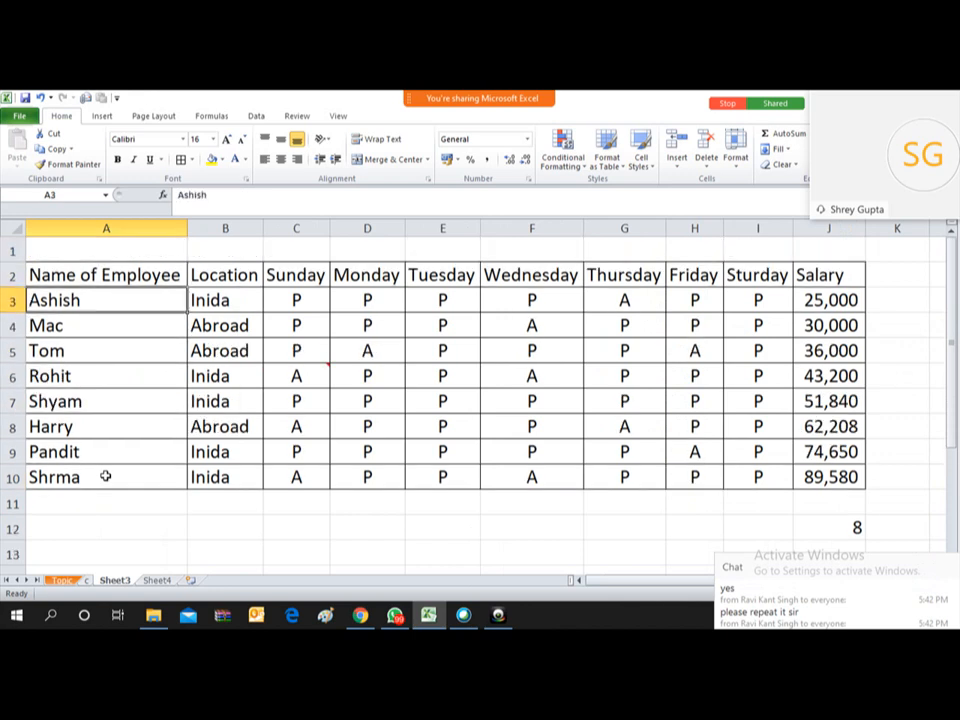
key("Up")
key("Right")
key("Down")
key("Down")
key("Down")
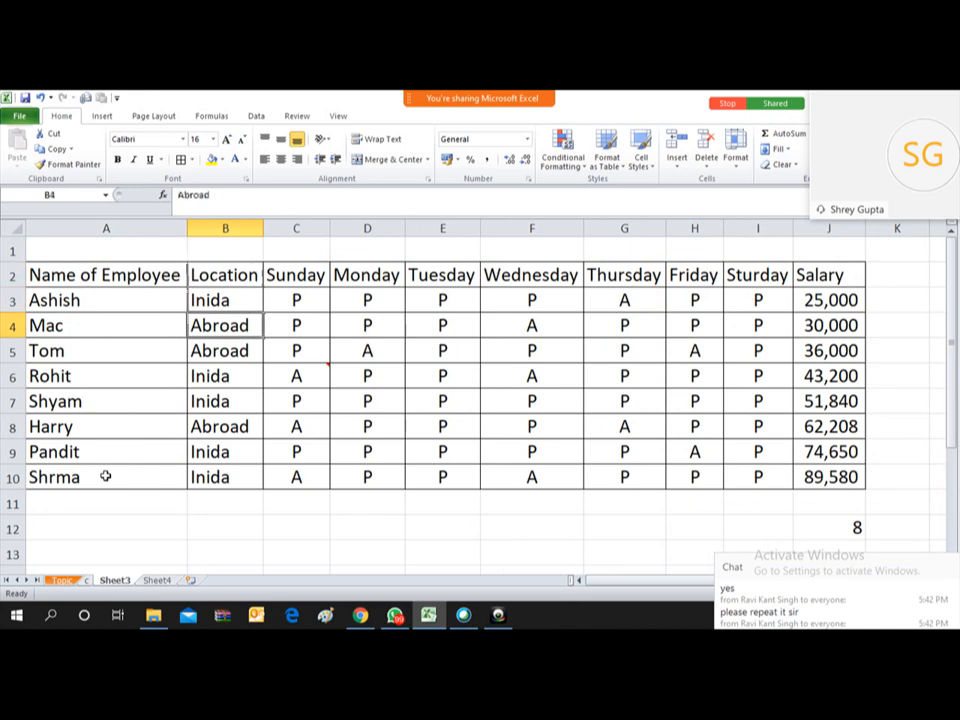
key("Up")
key("Up")
key("Up")
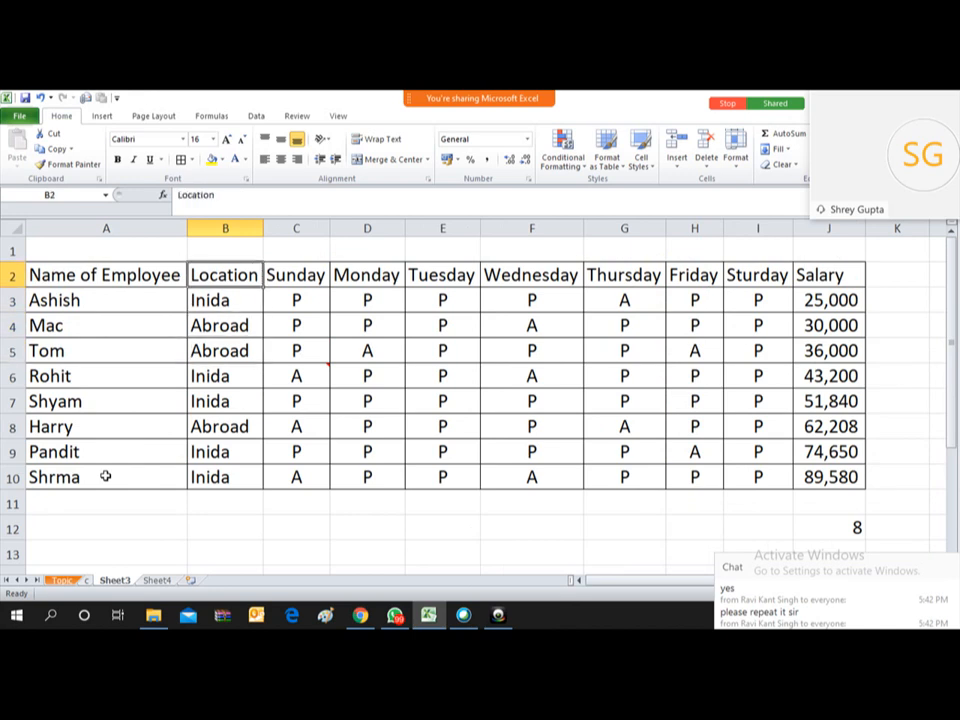
key("Right")
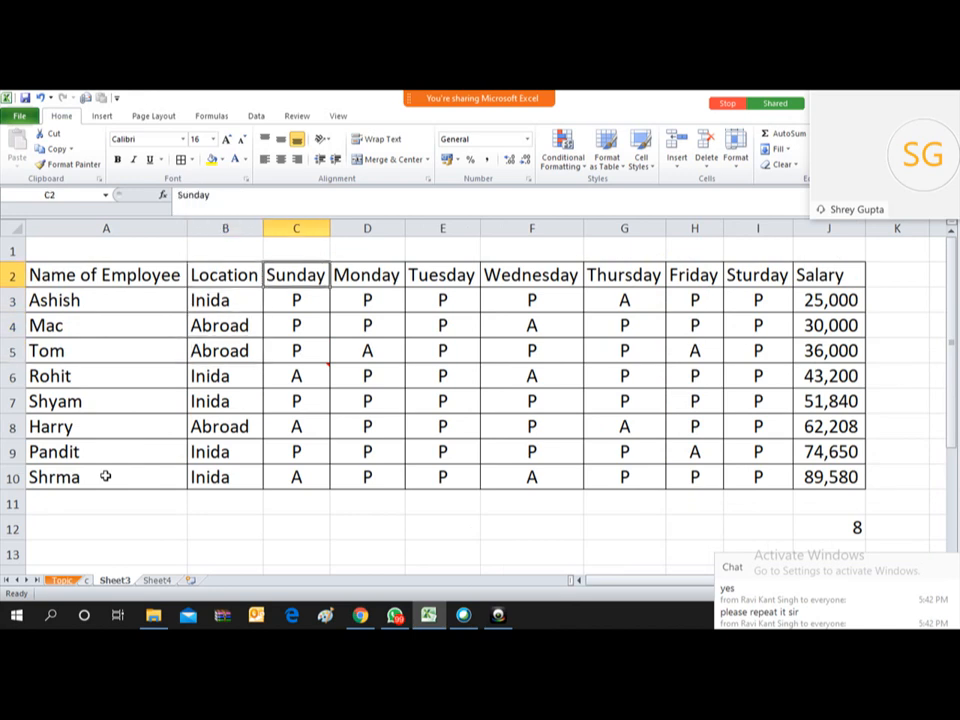
key("Right")
key("Right")
key("Right")
key("Right")
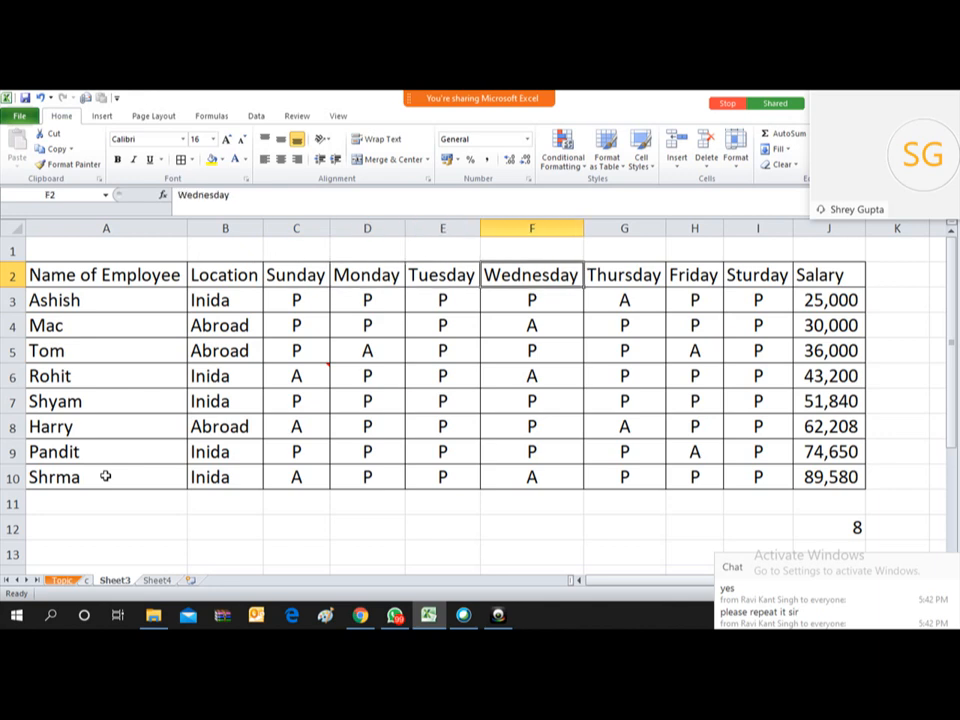
key("Right")
key("Right")
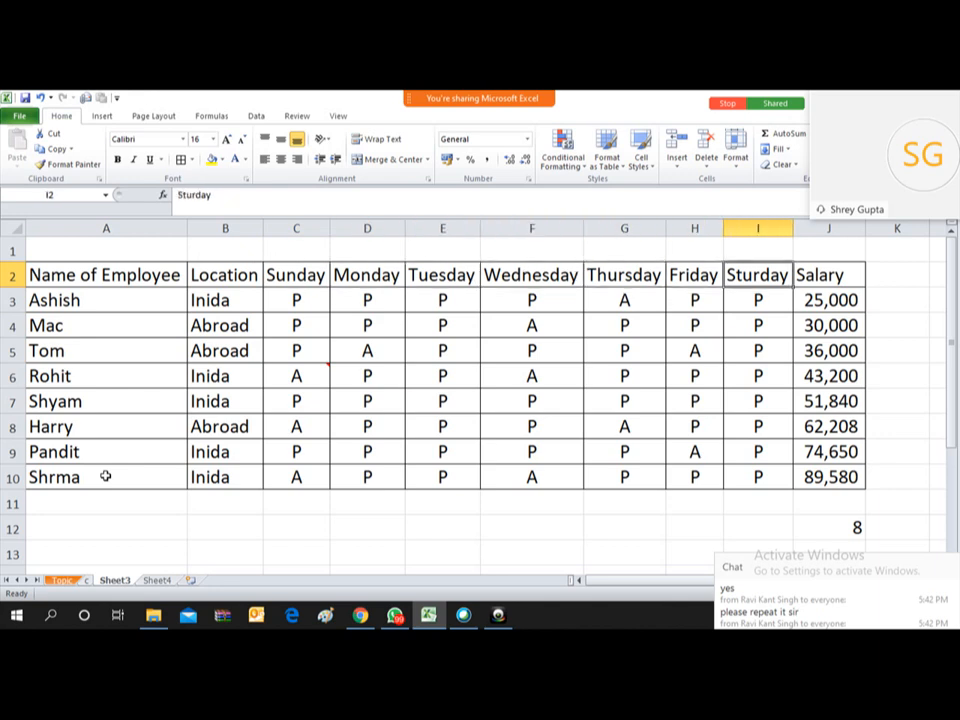
key("Right")
key("Down")
key("Down")
key("Down")
key("Down")
key("Down")
key("Down")
key("Up")
key("Up")
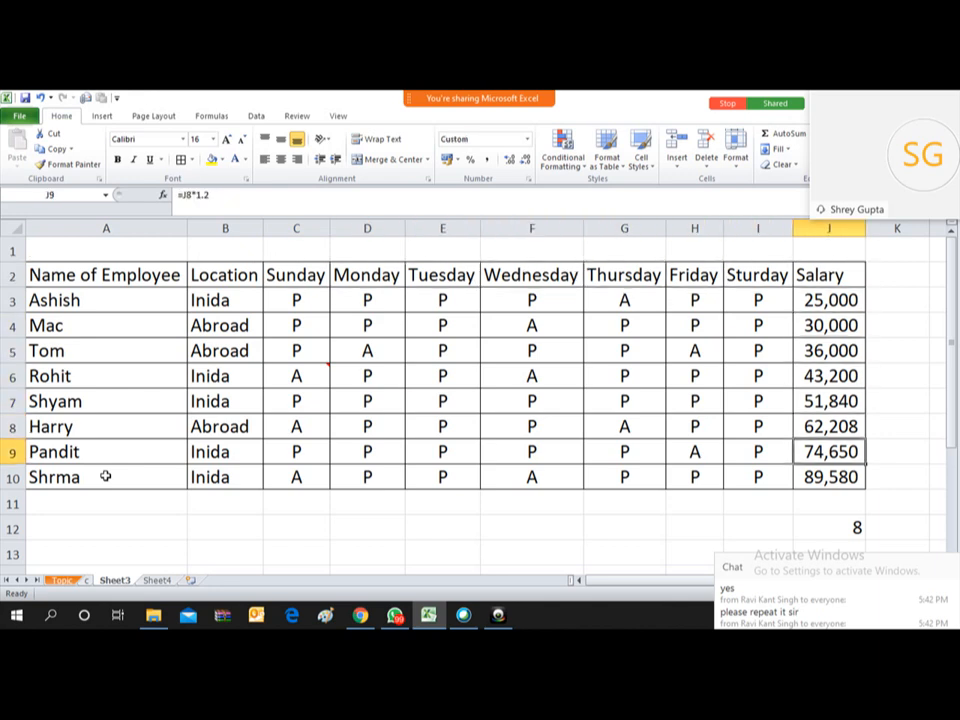
key("Up")
key("Up")
key("Up")
key("Up")
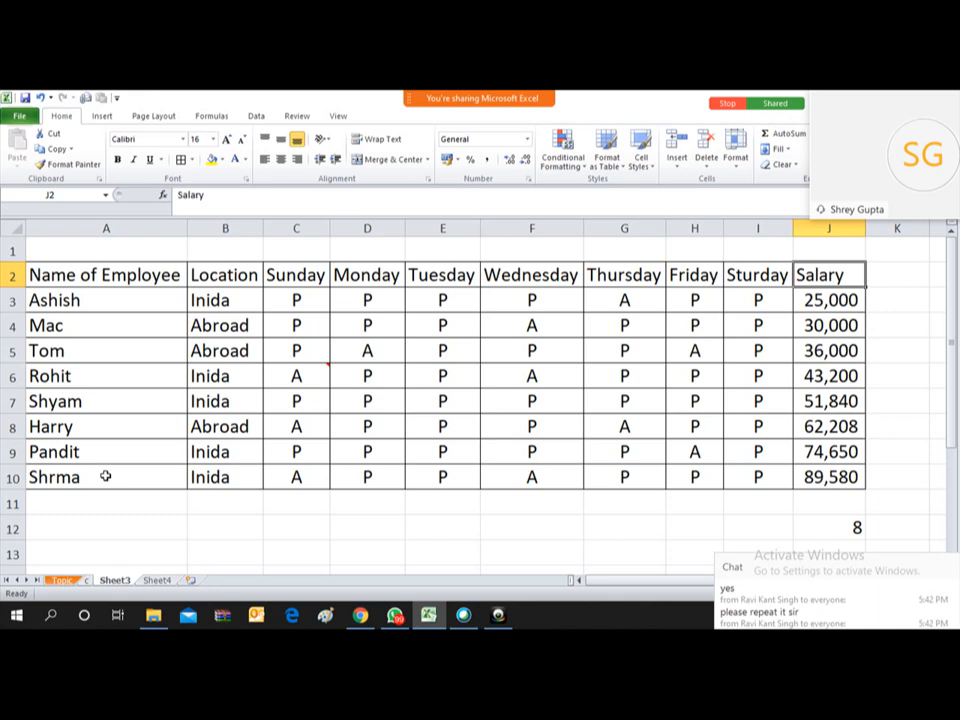
key("ctrl+Left")
key("Down")
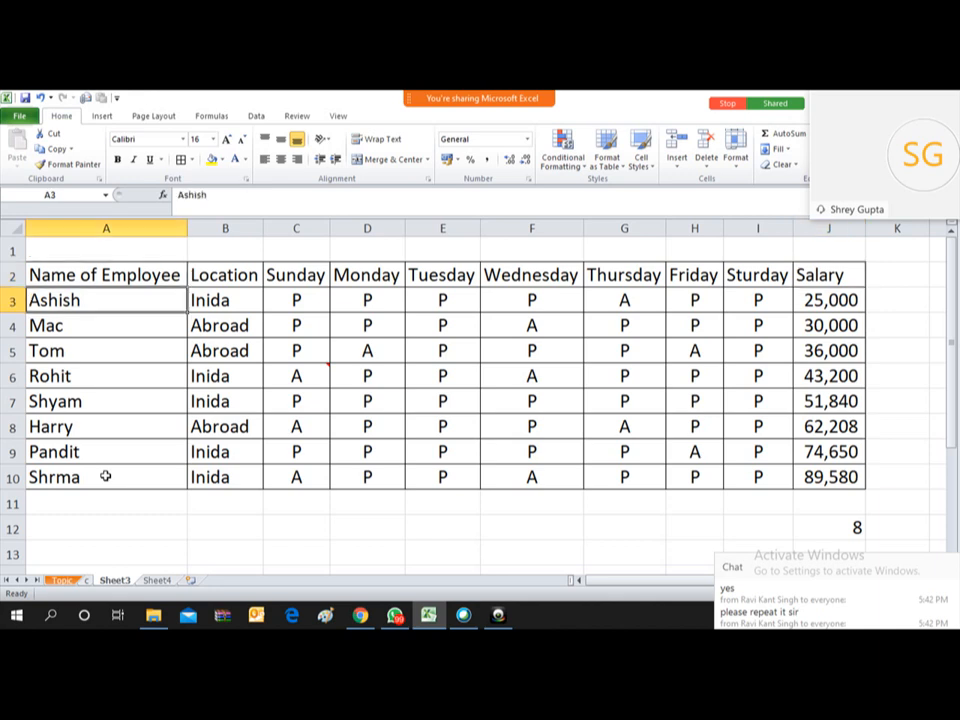
key("Right")
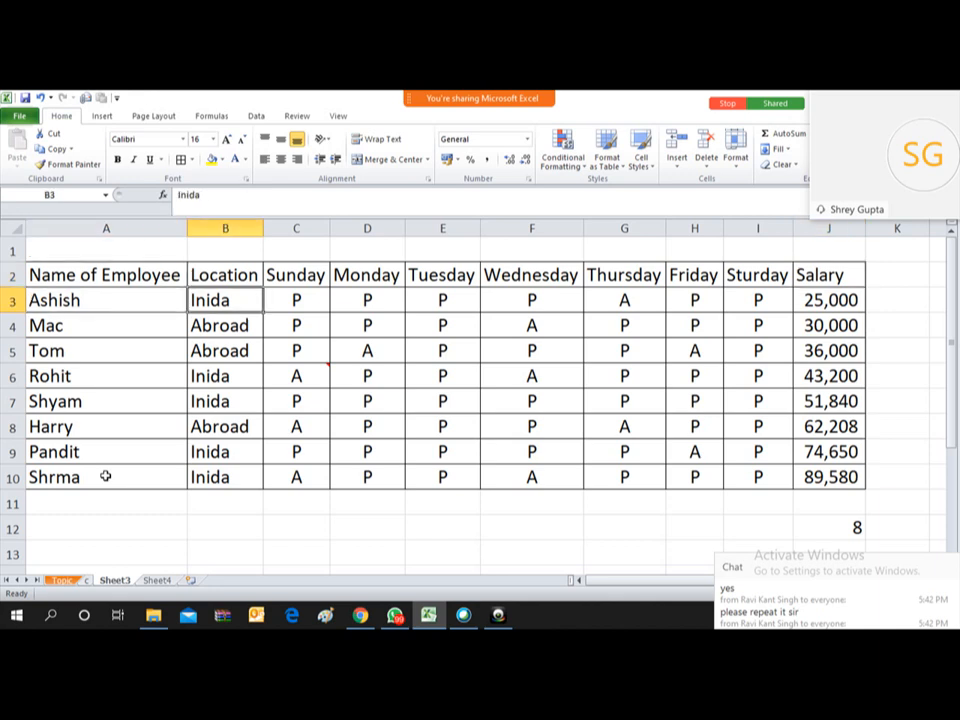
key("alt+w")
key("Right")
key("Right")
key("Right")
key("Right")
key("Right")
key("Right")
key("Right")
key("Right")
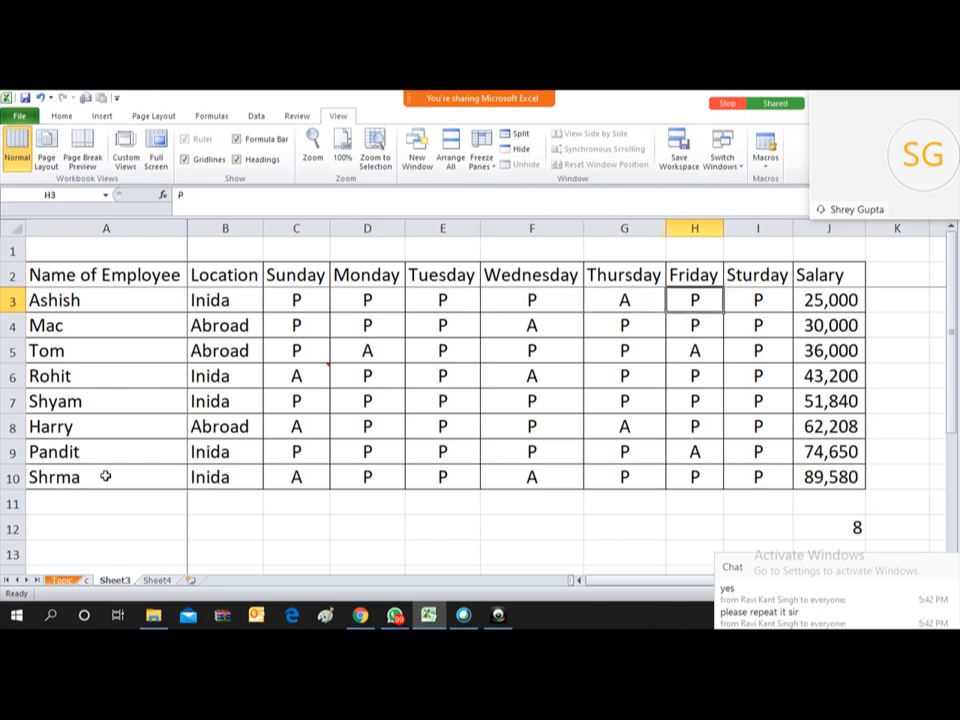
key("Right")
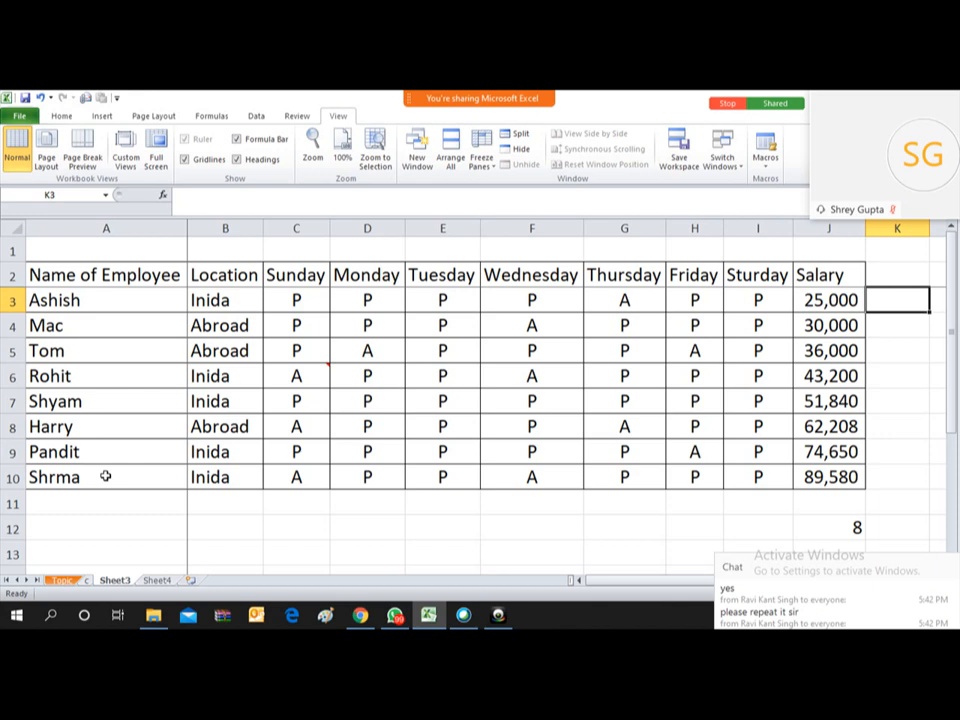
Step: Enter =COUNTIF(C3:I3,"P") in K3, counting 6 present days for Ashish
type("=")
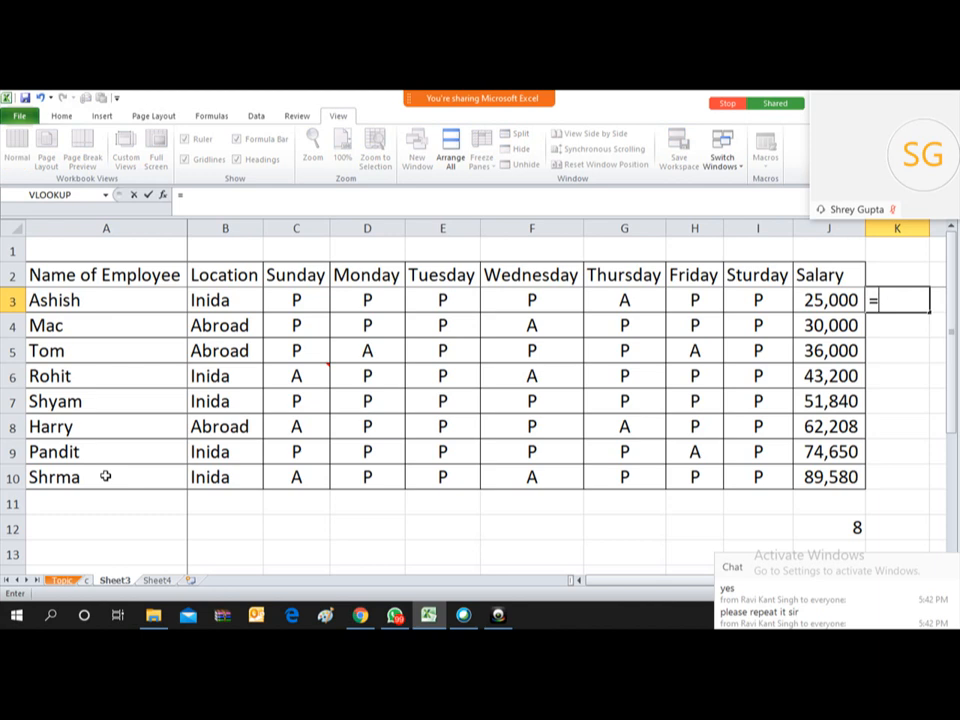
type("counit")
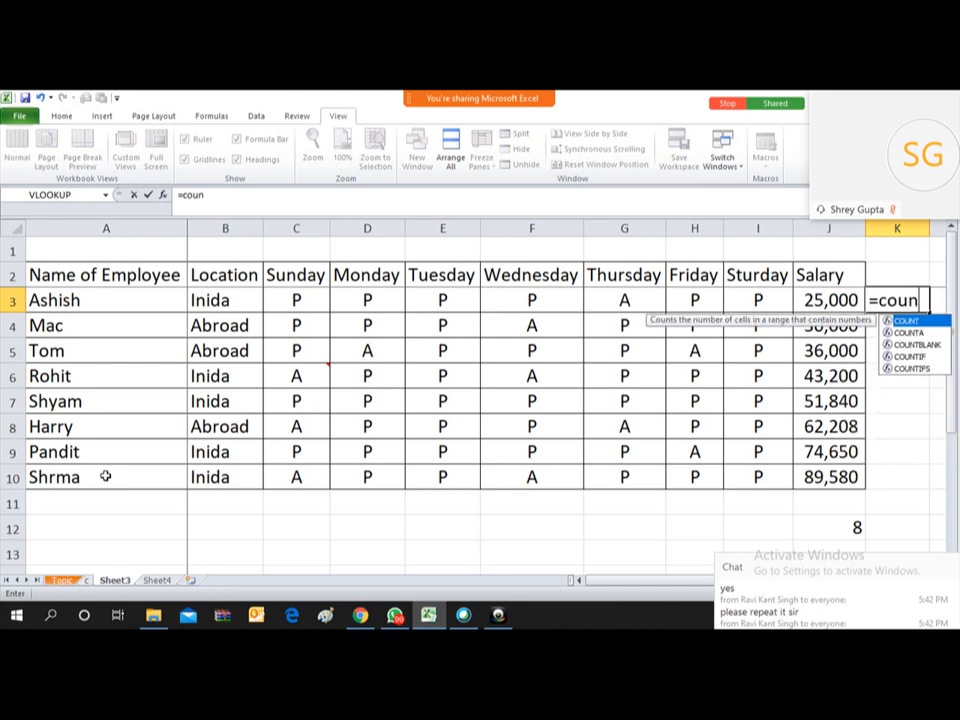
key("BackSpace")
key("BackSpace")
type("tif")
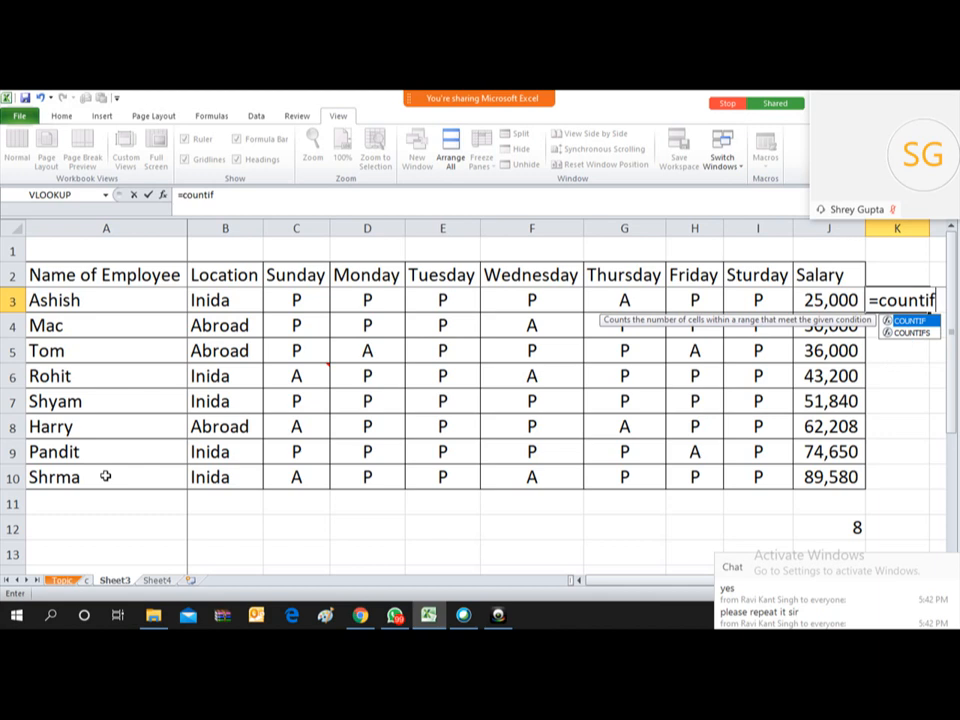
type("(")
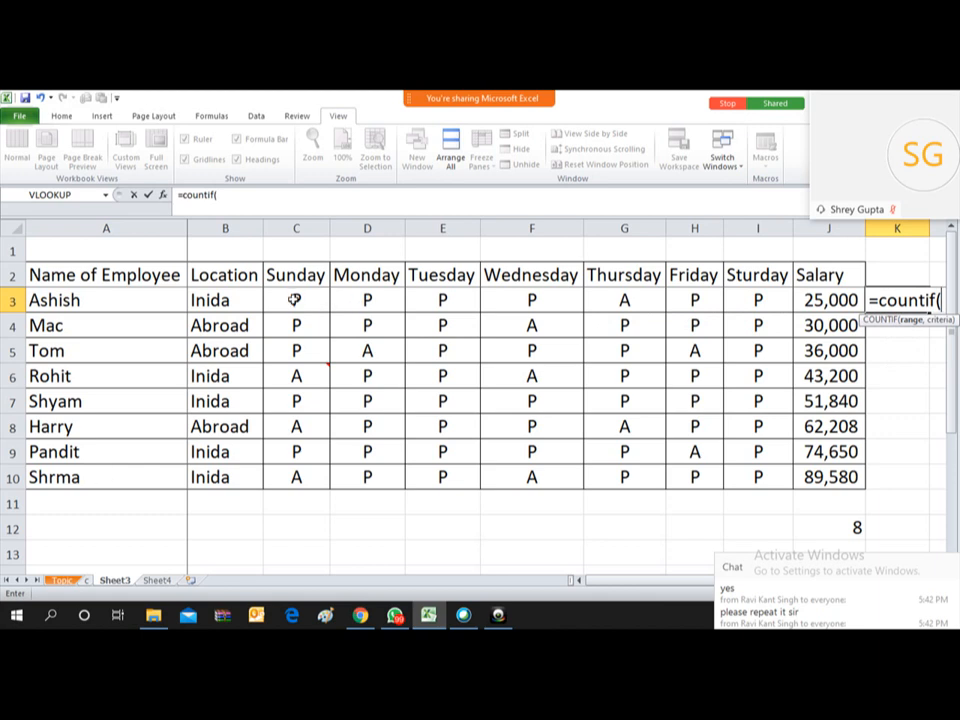
left_click_drag(295, 300, 745, 300)
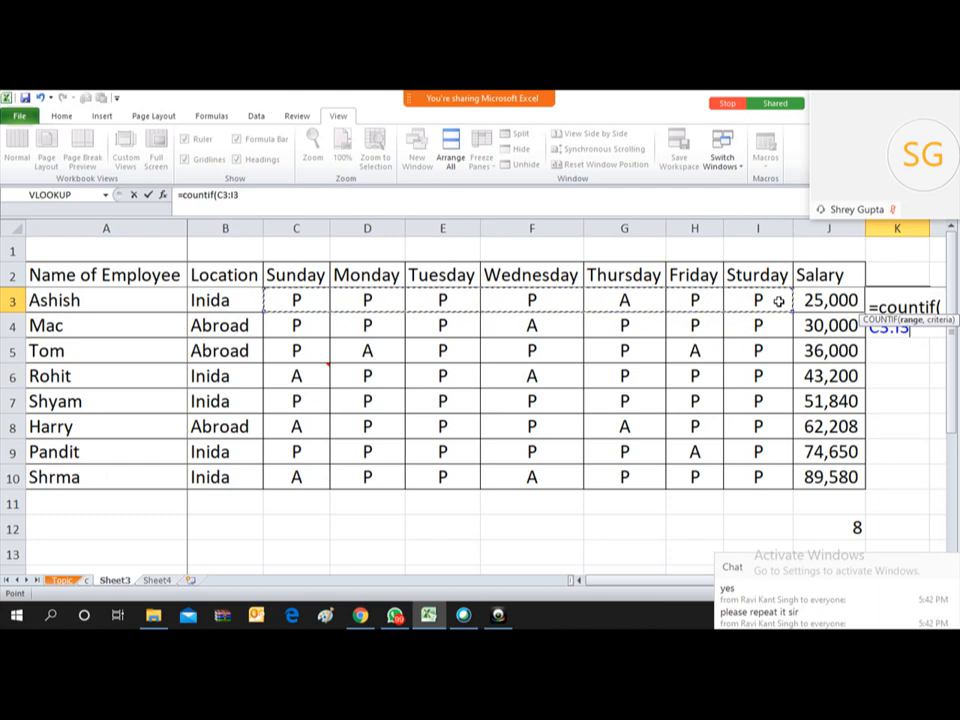
type(",")
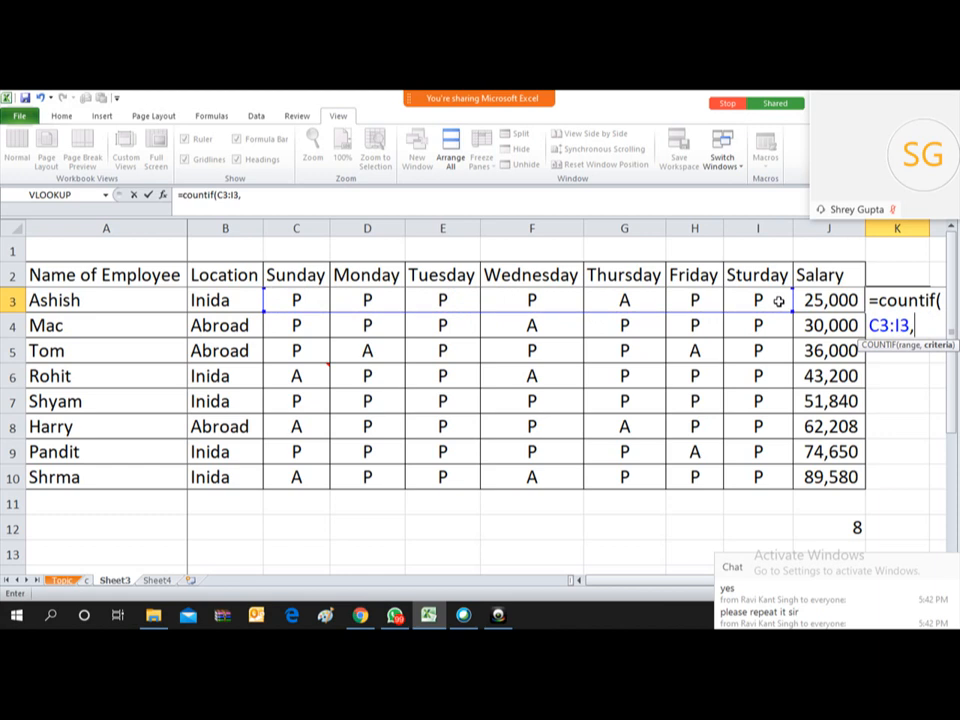
type("\"")
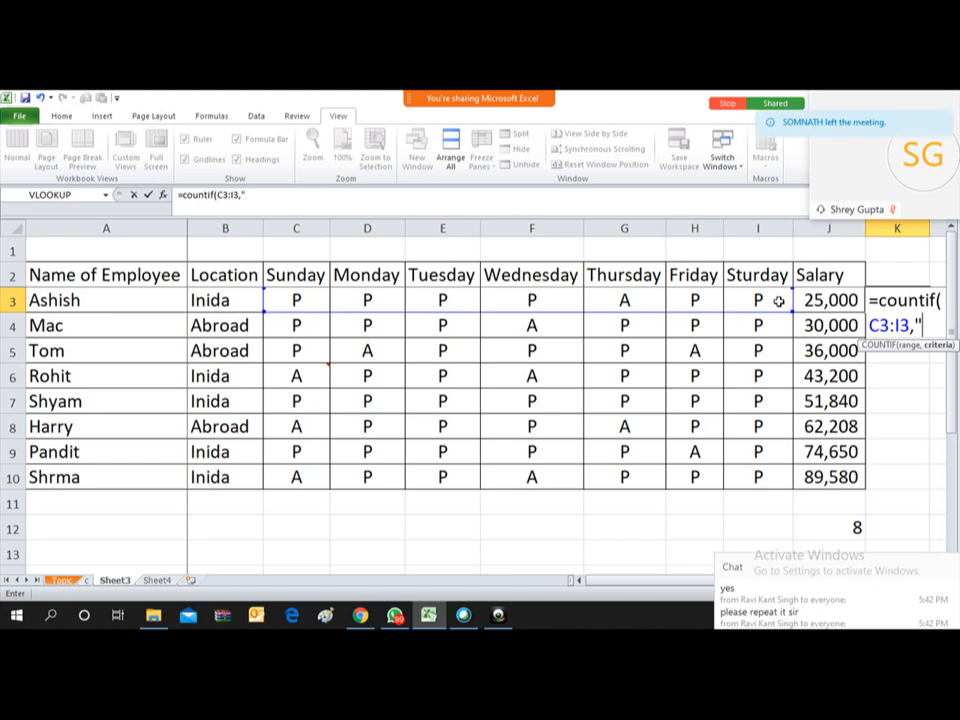
type("P\")")
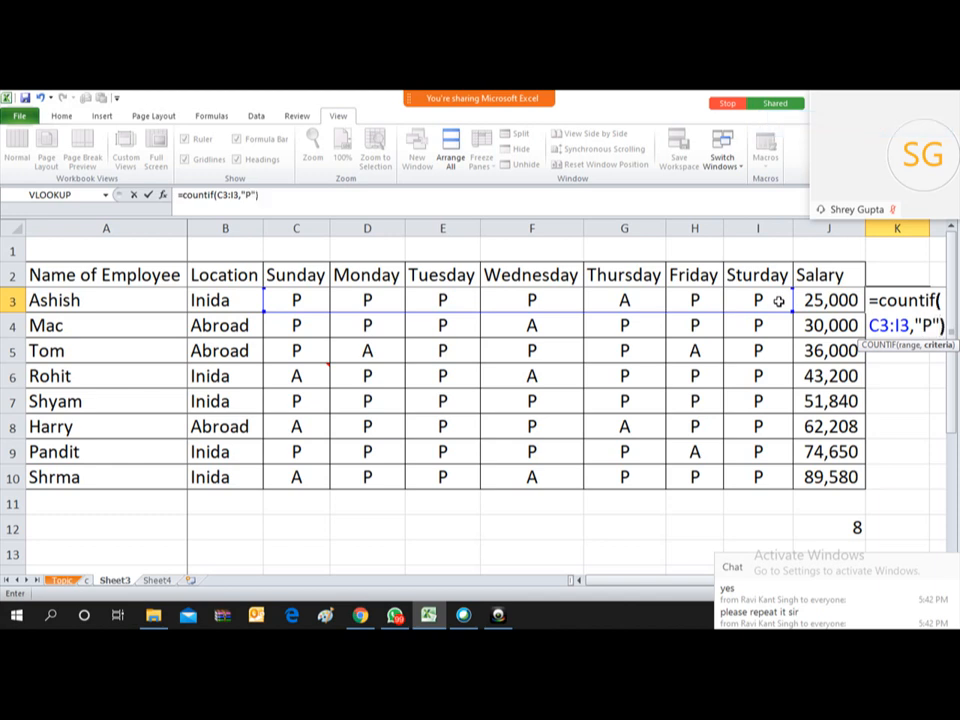
key("Return")
key("Up")
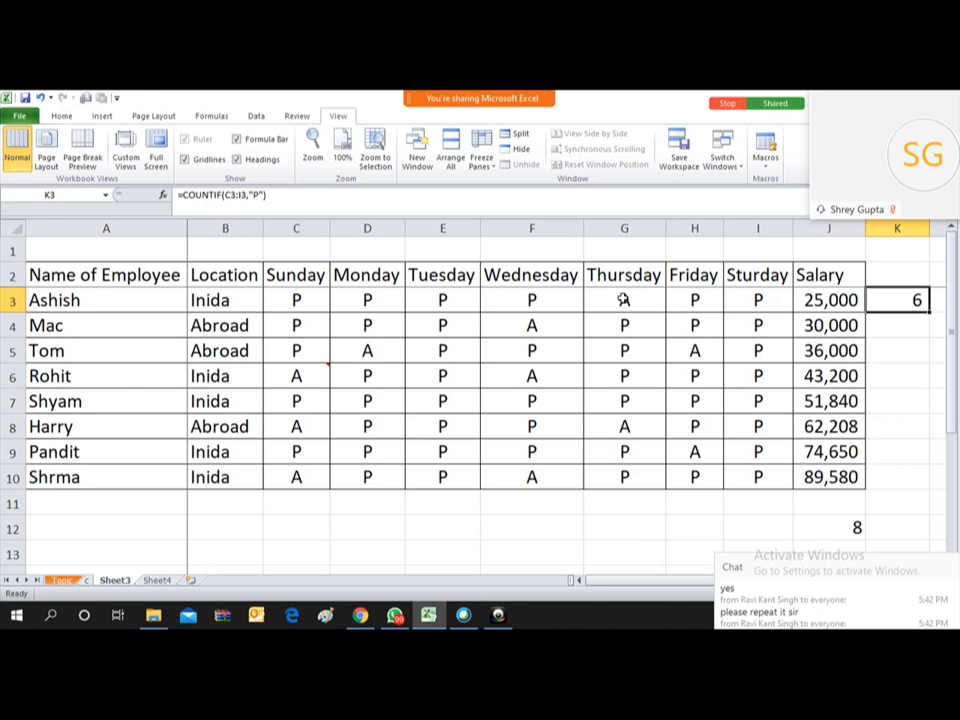
key("Right")
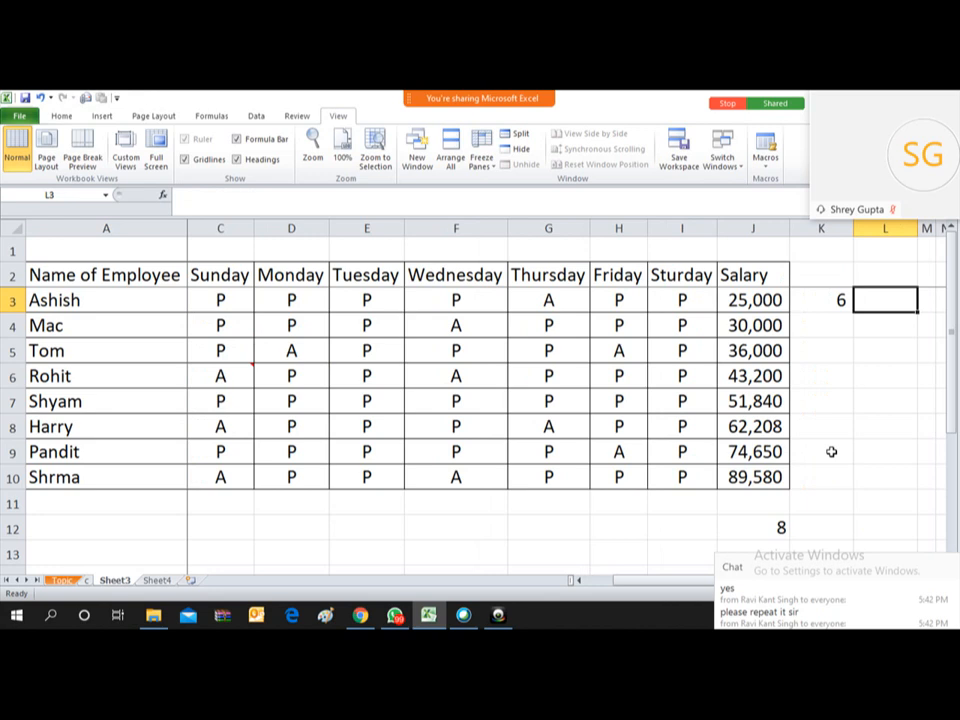
Step: Enter =COUNTIF(C3:I3,"A") in L3 and compare it with the K3 present-count formula
type("=COU")
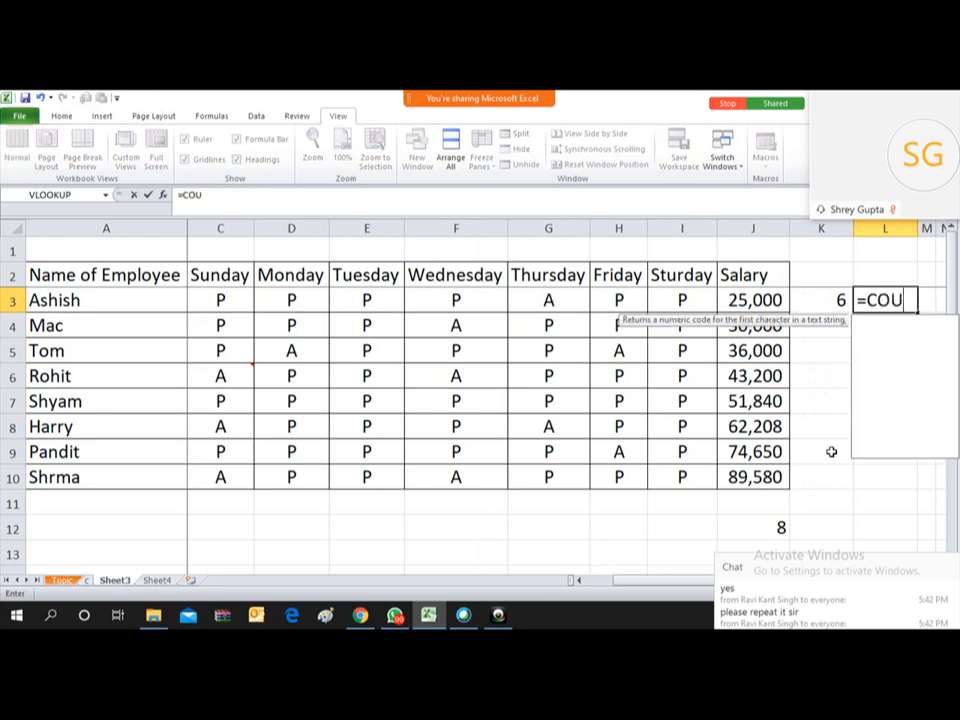
type("NTIF(")
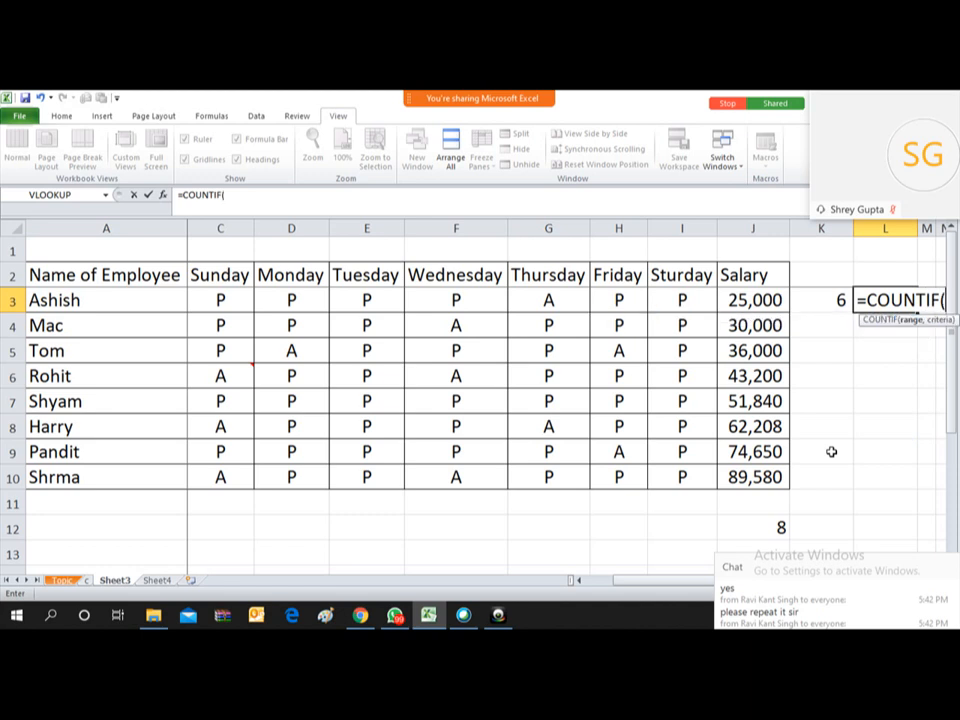
left_click_drag(221, 300, 685, 300)
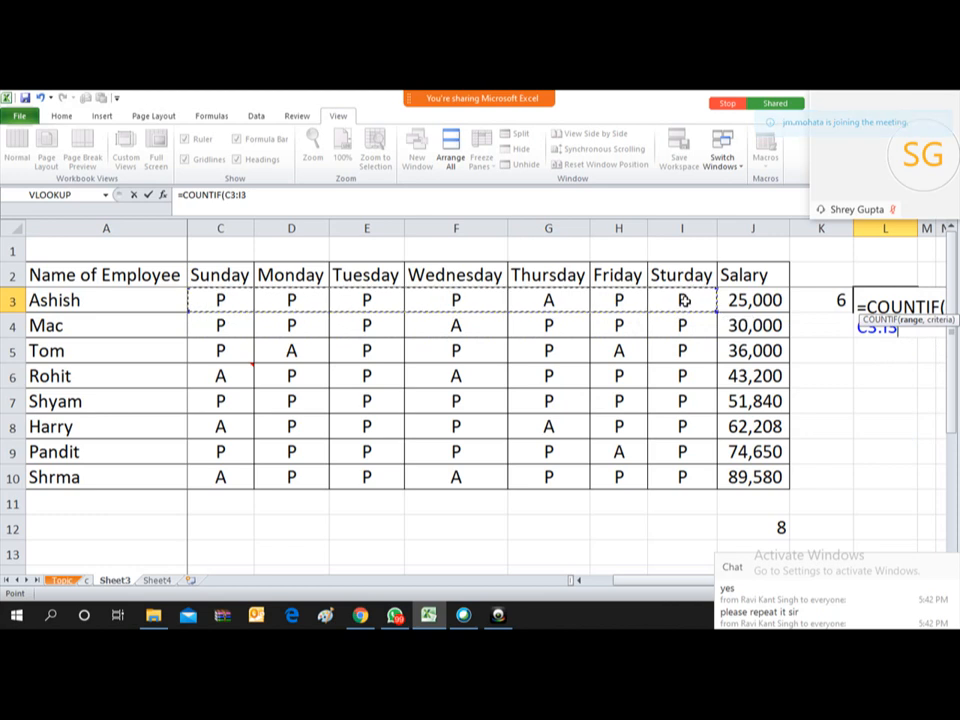
type(",")
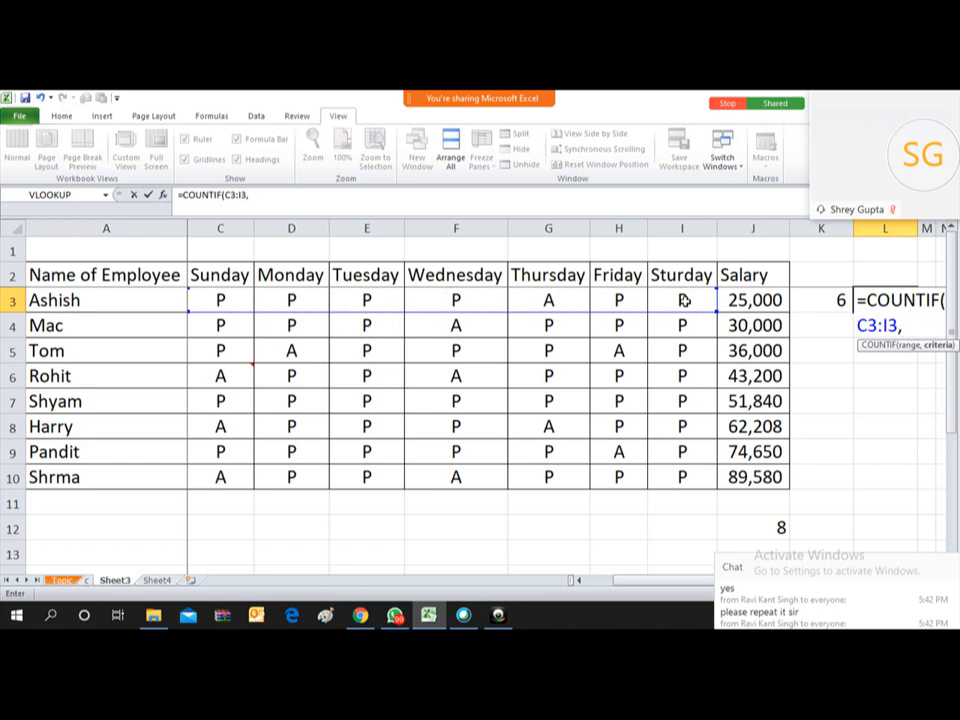
type("\"A\")")
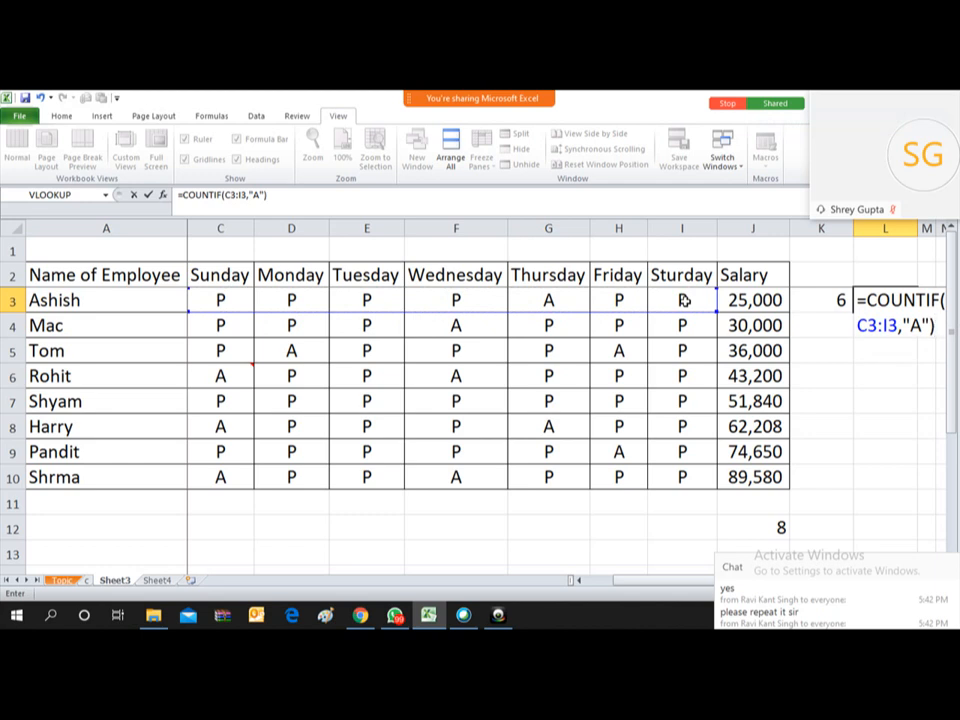
key("Return")
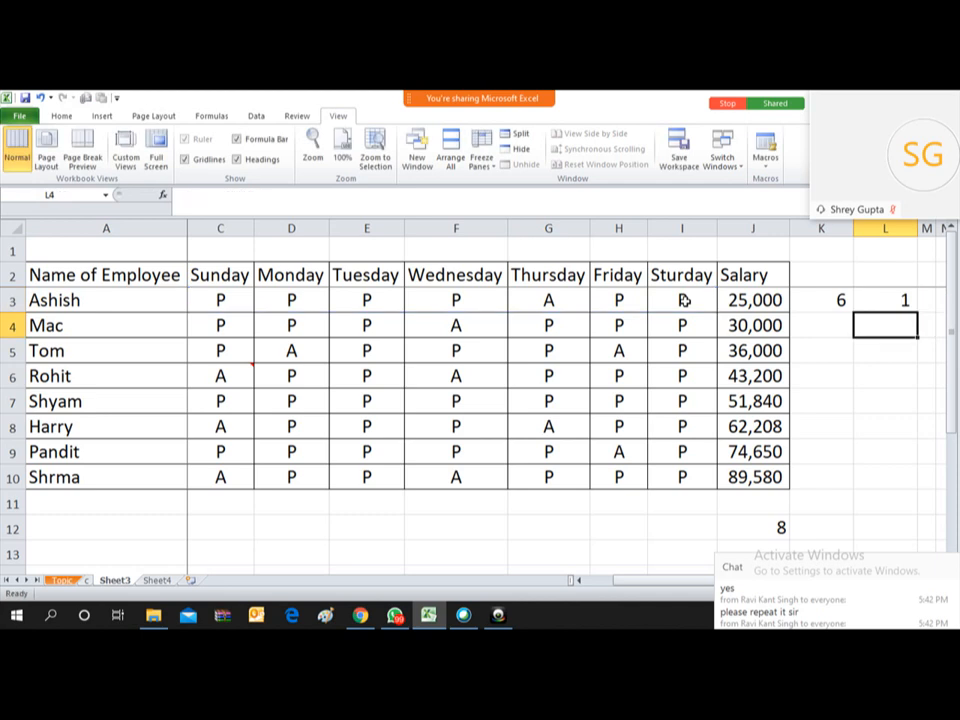
key("Up")
key("Left")
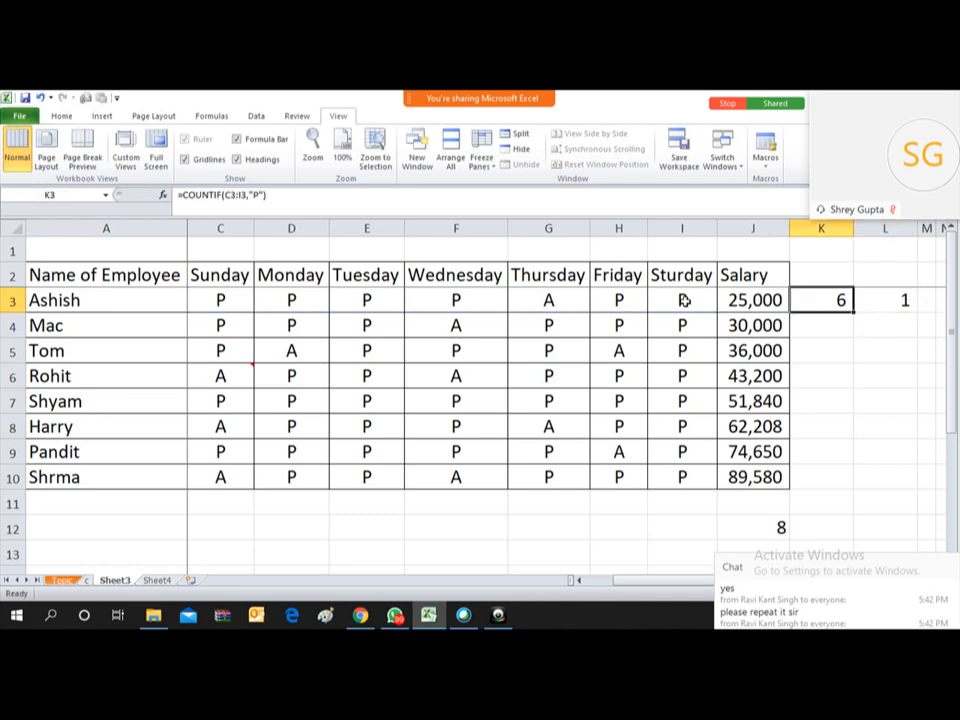
key("Right")
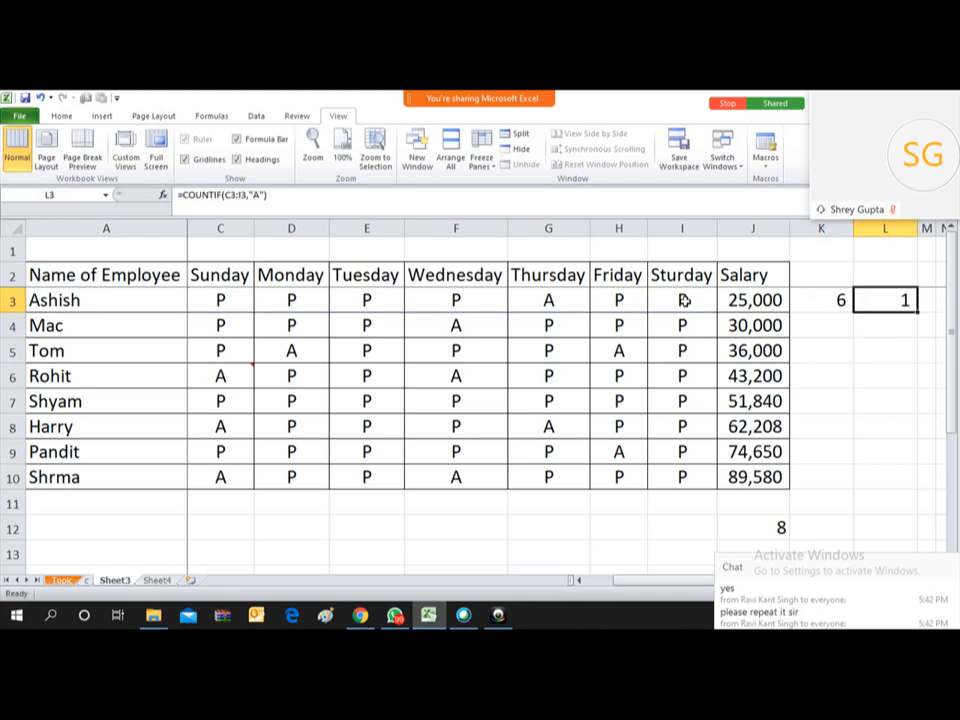
key("Left")
key("Right")
key("Left")
Step: Copy the K3:L3 count formulas down through row 10 and check several employees' results
key("shift+Right")
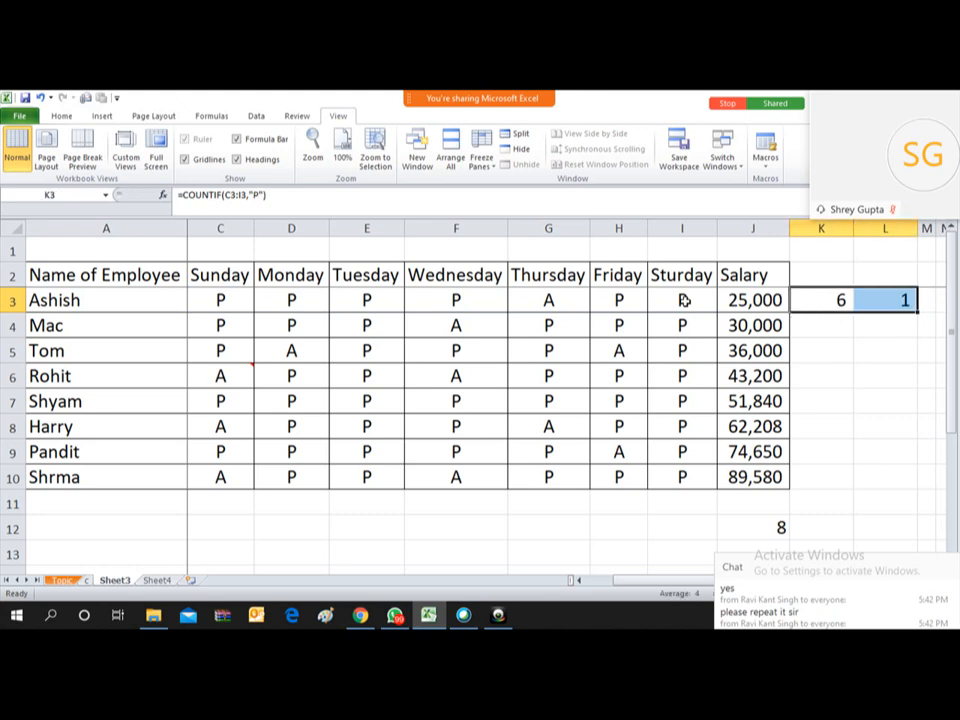
key("ctrl+c")
key("shift+Down")
key("shift+Down")
key("shift+Down")
key("shift+Down")
key("shift+Down")
key("shift+Down")
key("shift+Down")
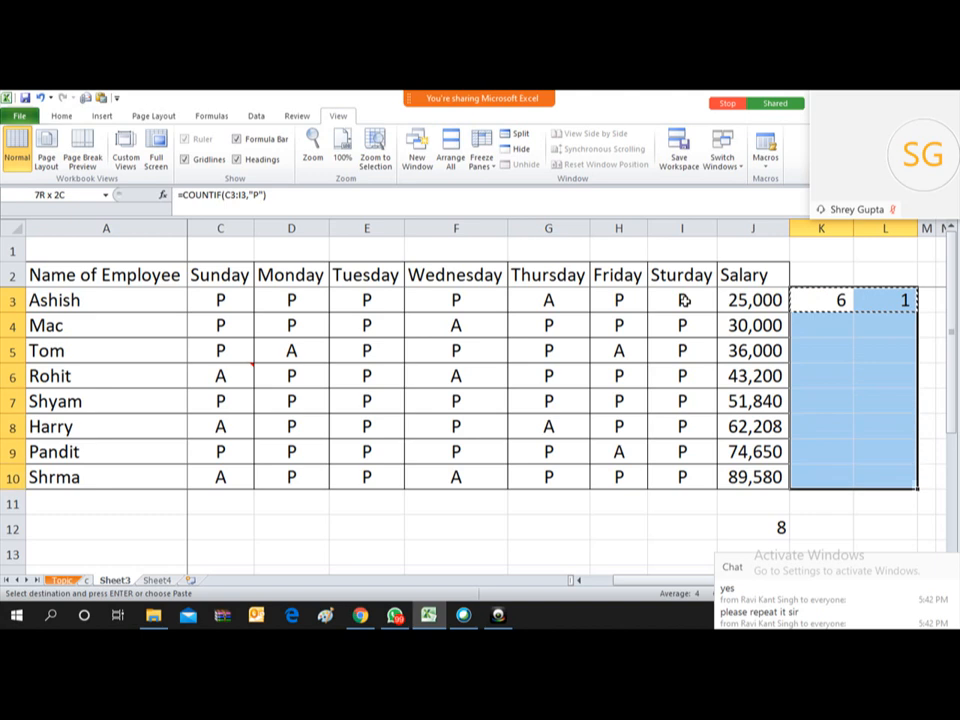
key("Return")
key("Down")
key("Down")
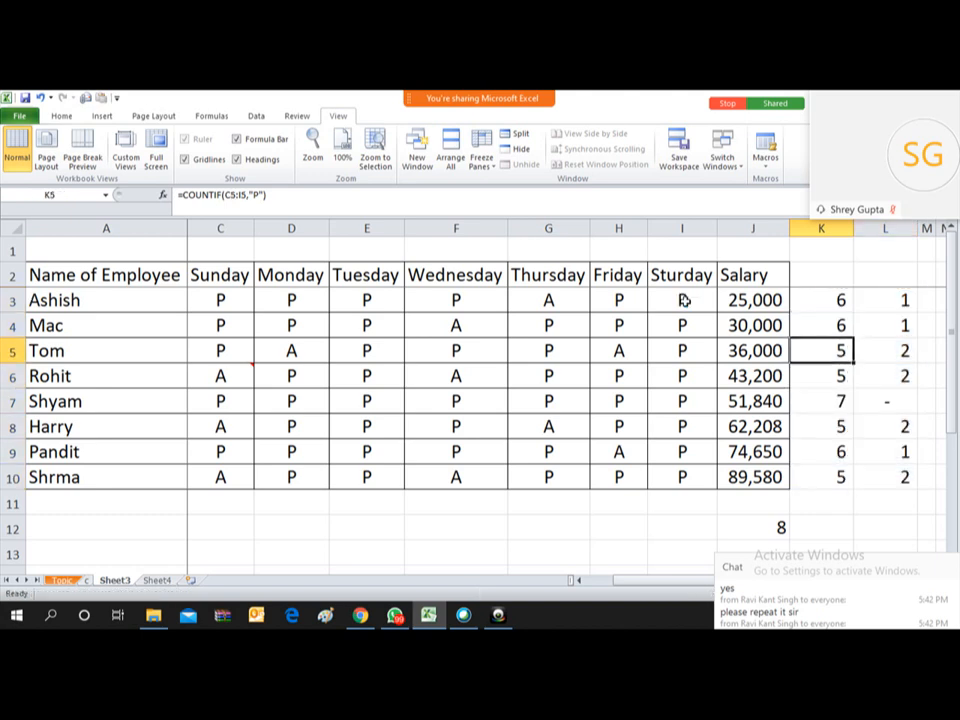
key("Up")
key("Up")
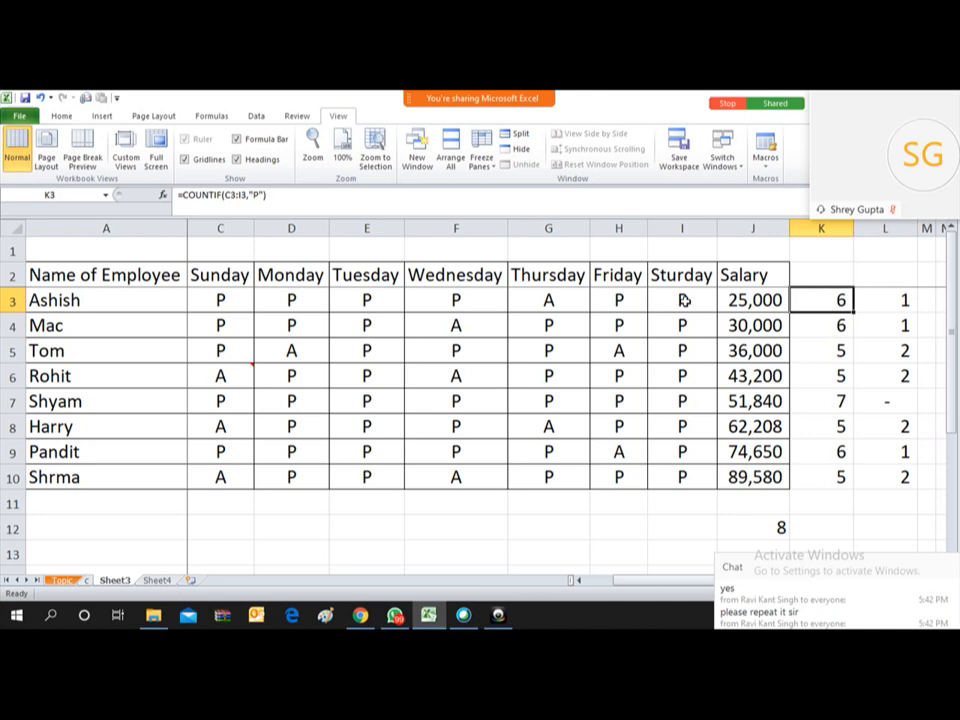
key("Down")
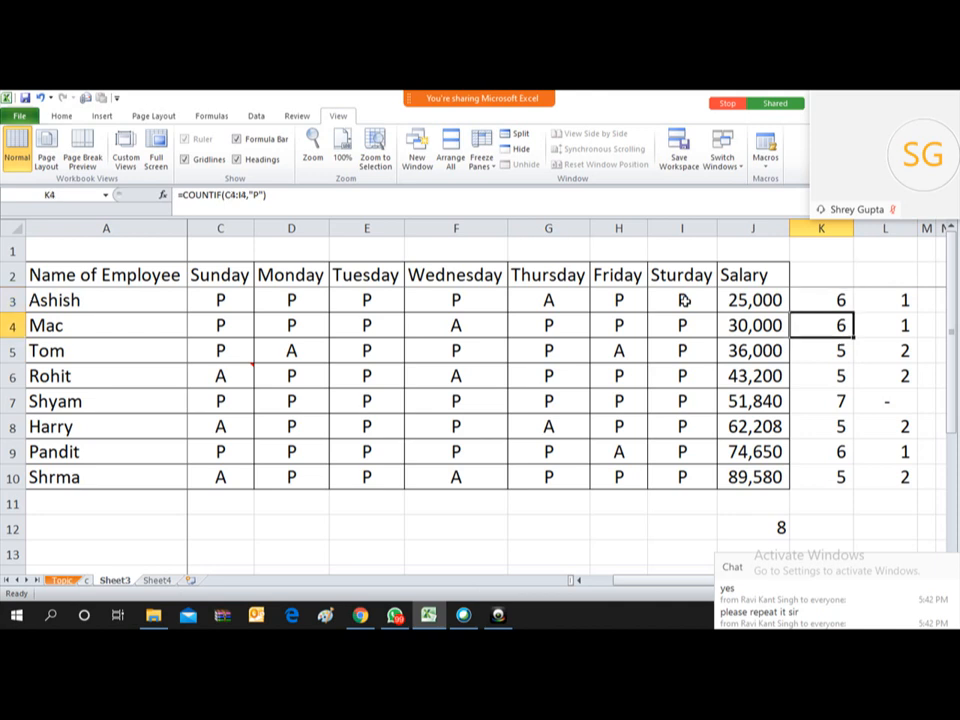
key("Down")
key("Down")
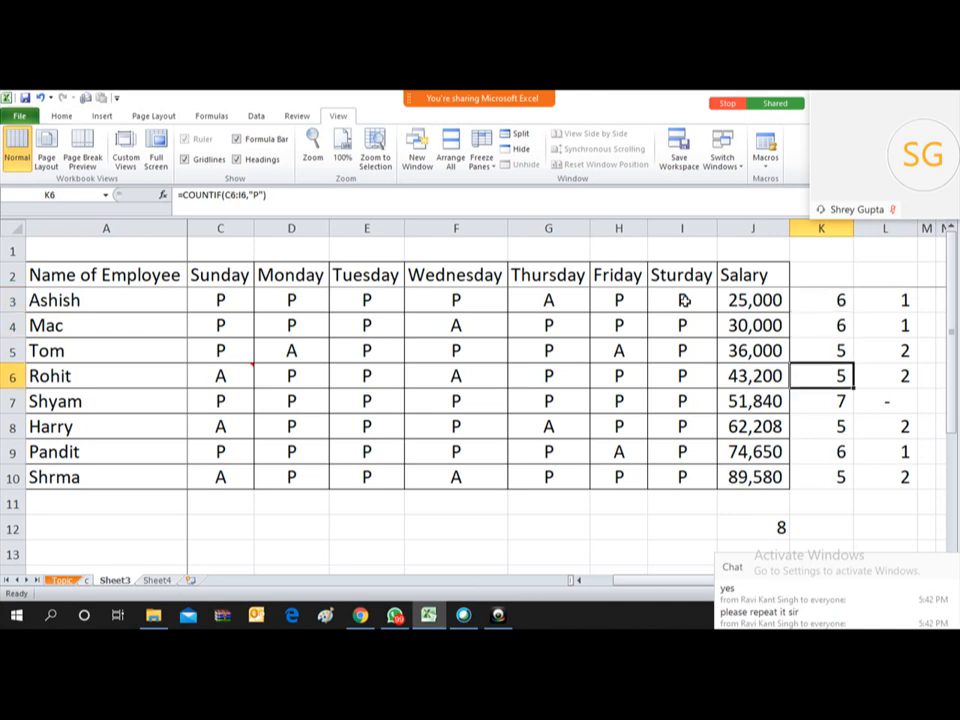
key("Right")
key("Left")
key("Down")
key("Down")
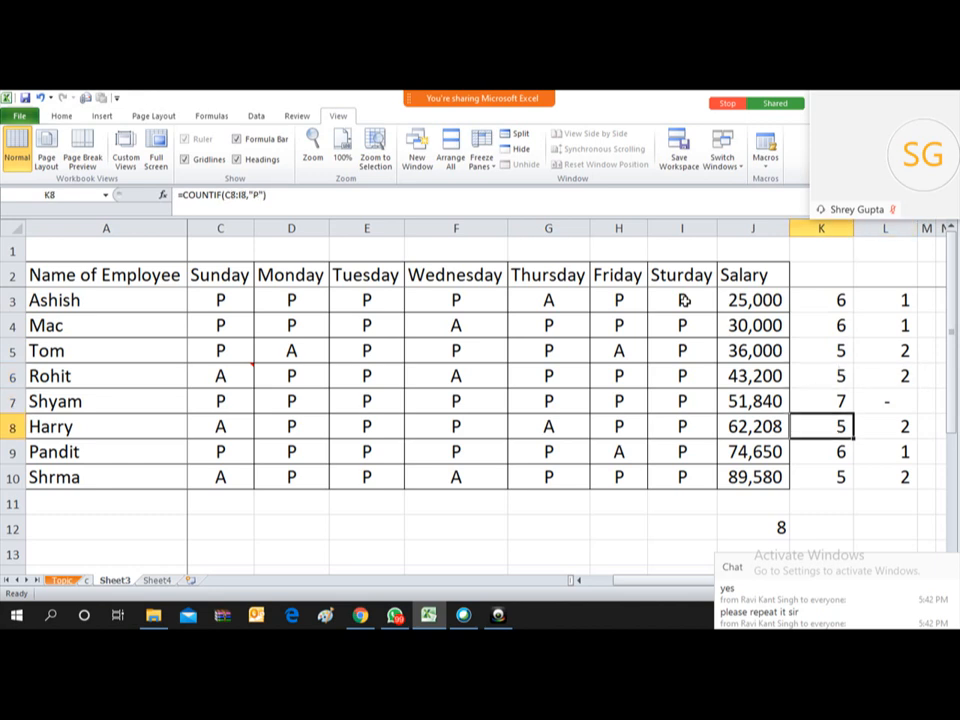
key("Down")
key("Down")
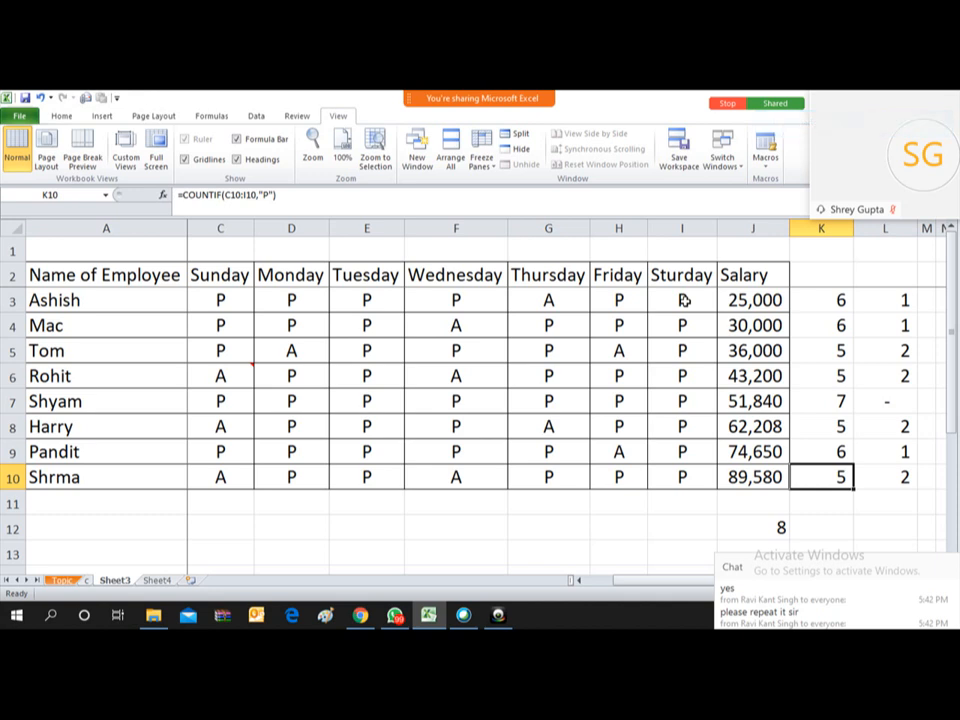
Step: Review the present counts in column K, then return to the supplier invoice sheet
key("Up")
key("Up")
key("Up")
key("Up")
key("Up")
key("Up")
key("Up")
key("Up")
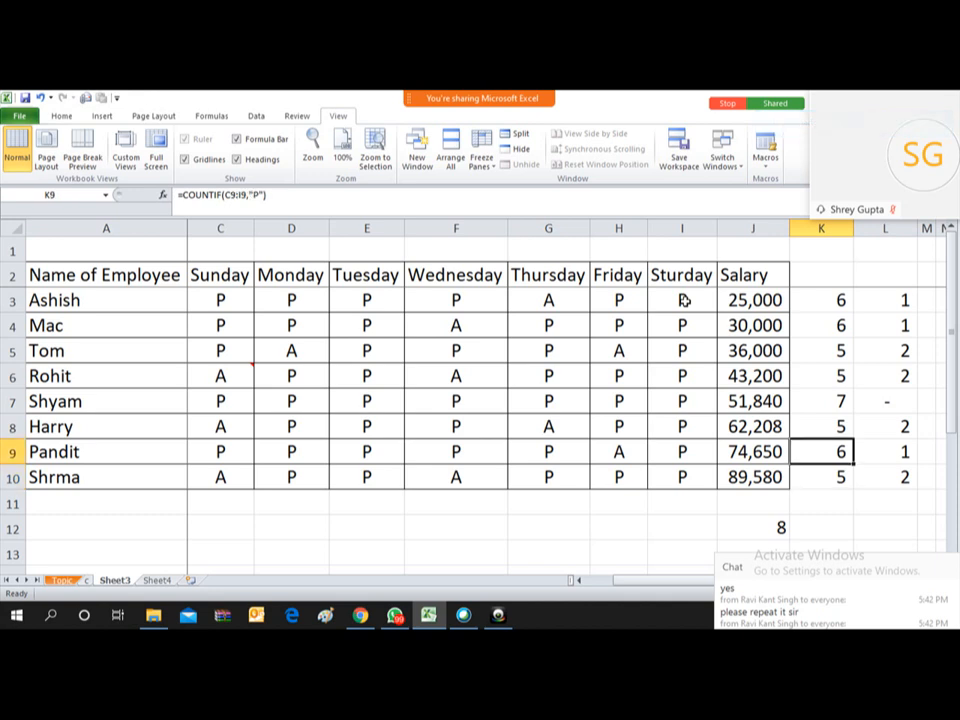
key("Down")
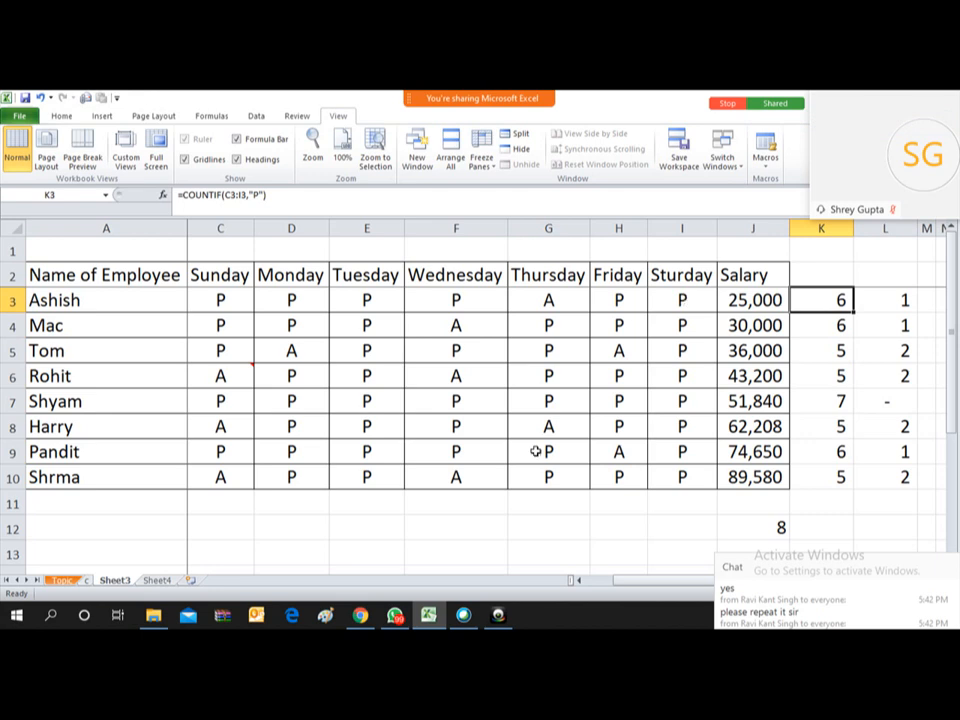
left_click(90, 582)
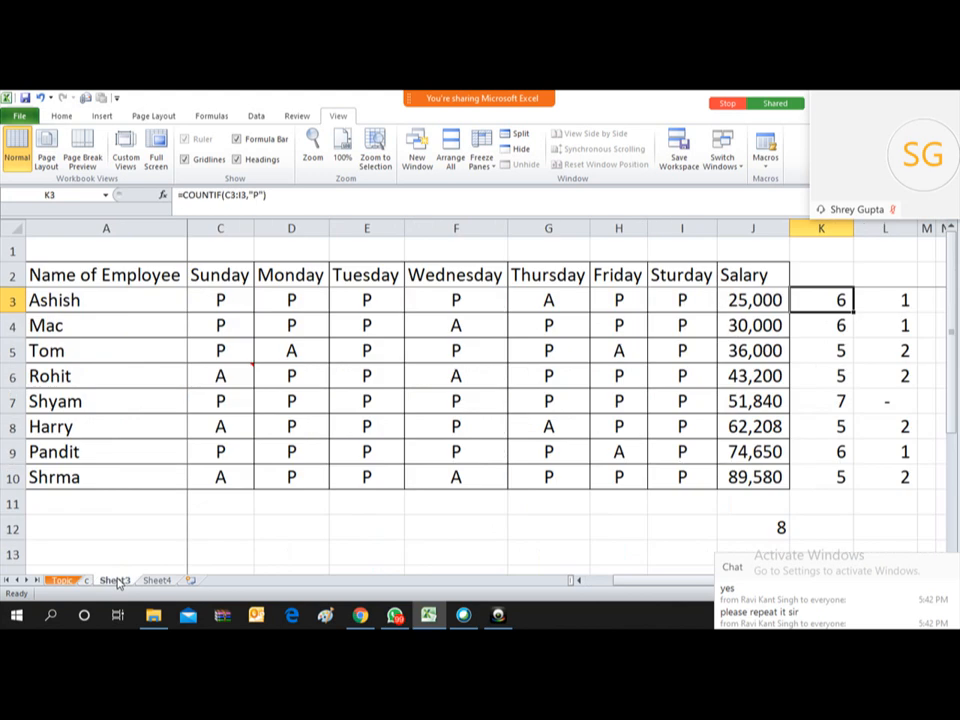
Step: Return to Sheet3's attendance table with its present and absent counts
left_click(90, 582)
Step: Review the L3 and K3 count formulas, then move and close the Zoom meeting chat panel
key("Right")
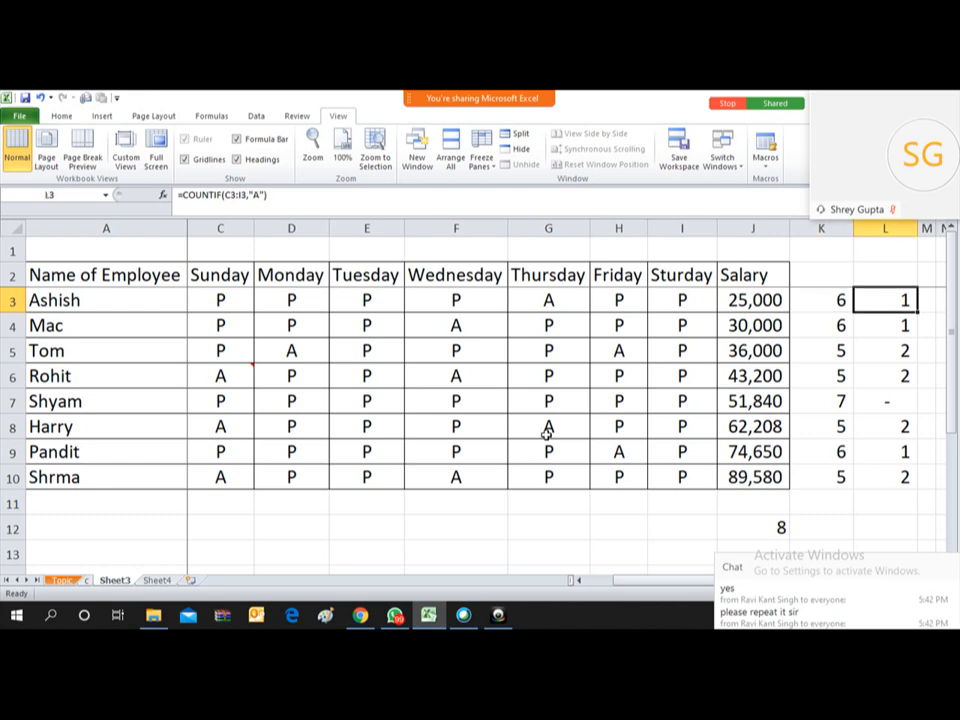
key("Left")
key("Right")
left_click_drag(884, 557, 873, 462)
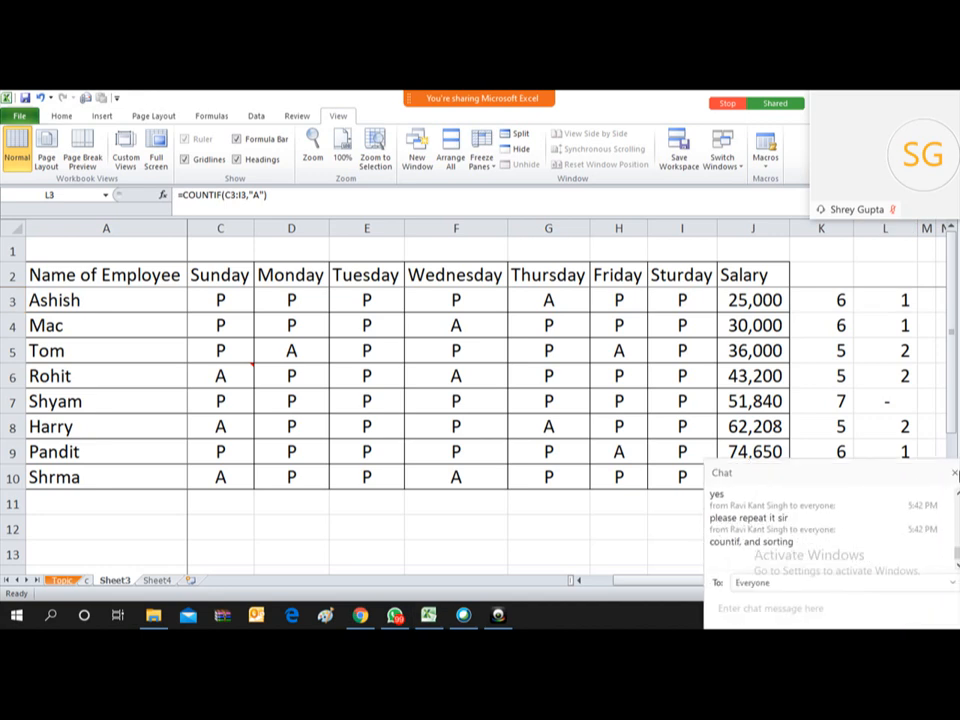
left_click(954, 474)
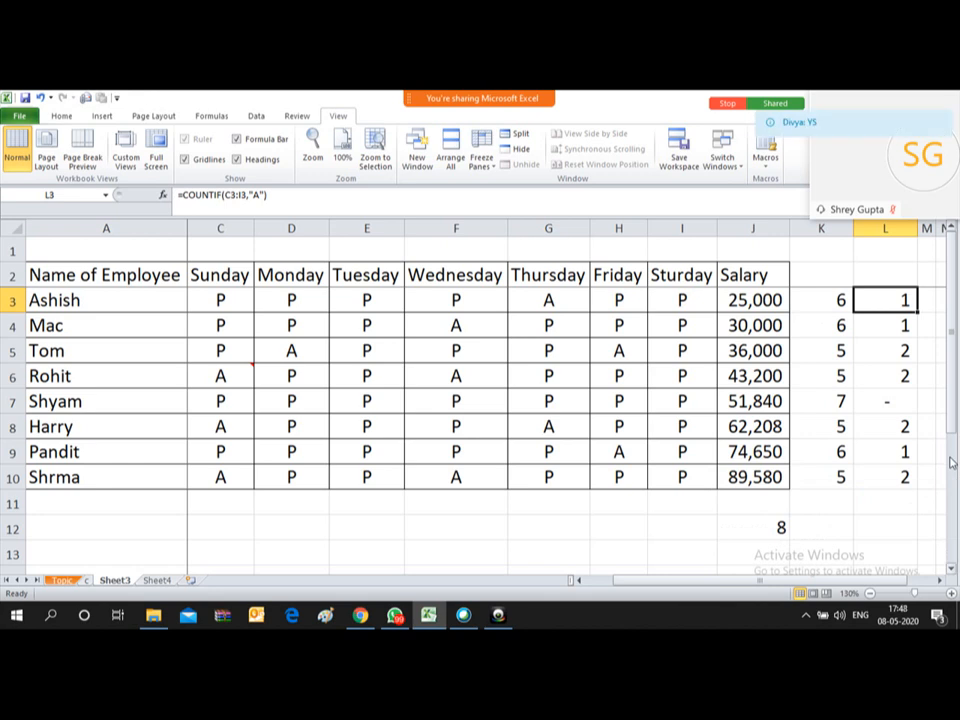
Step: Clear all present and absent counts from K3:L10
key("Left")
key("Up")
key("Down")
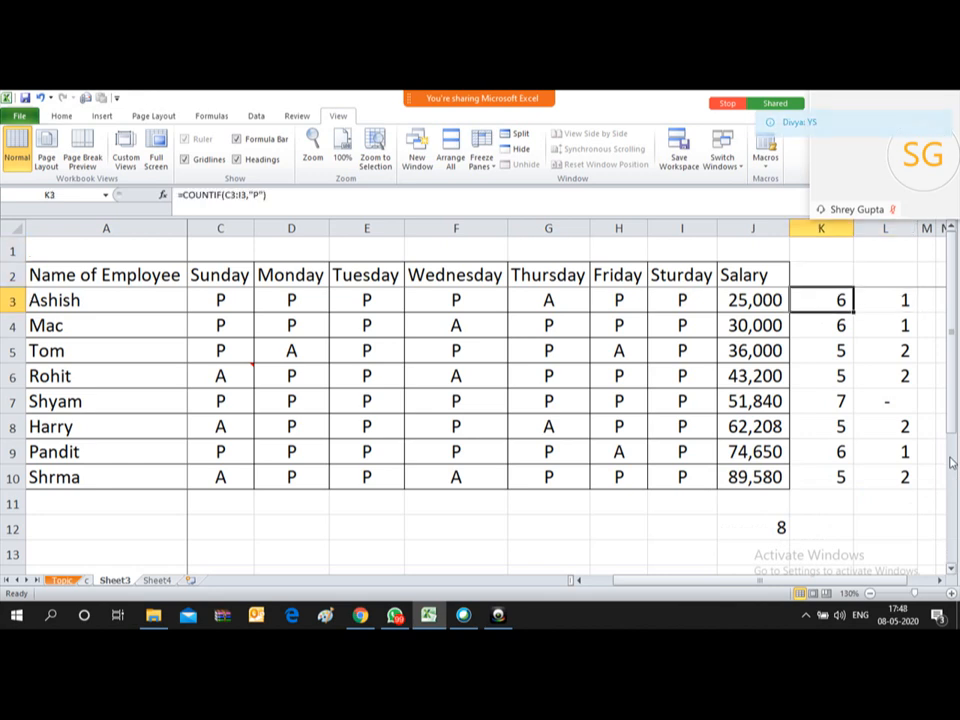
key("shift+Right")
key("ctrl+shift+Down")
key("Delete")
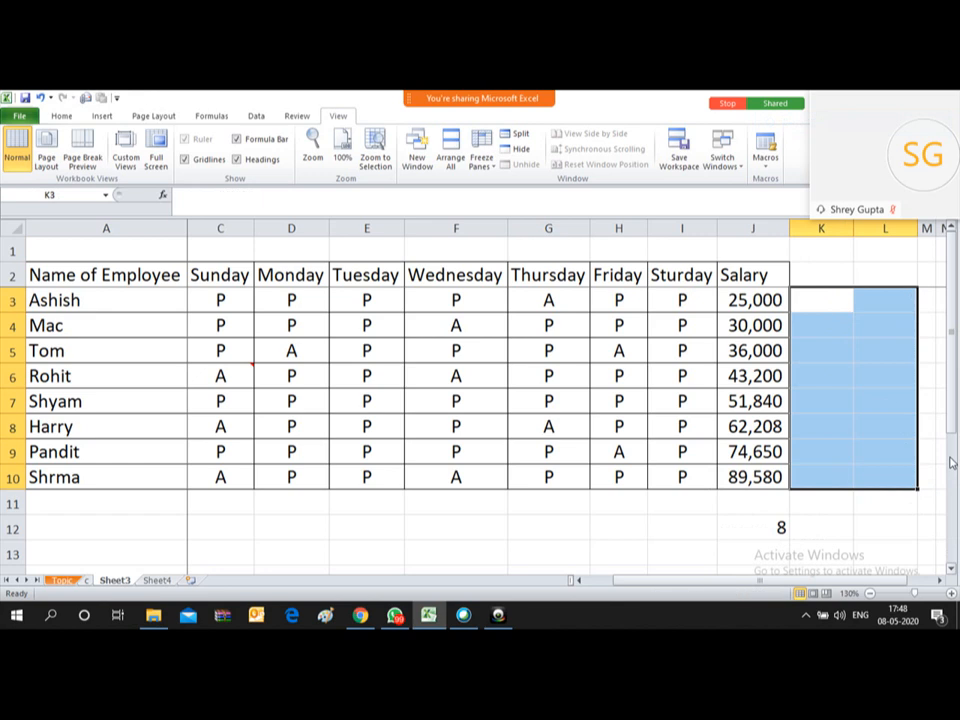
key("Up")
key("Down")
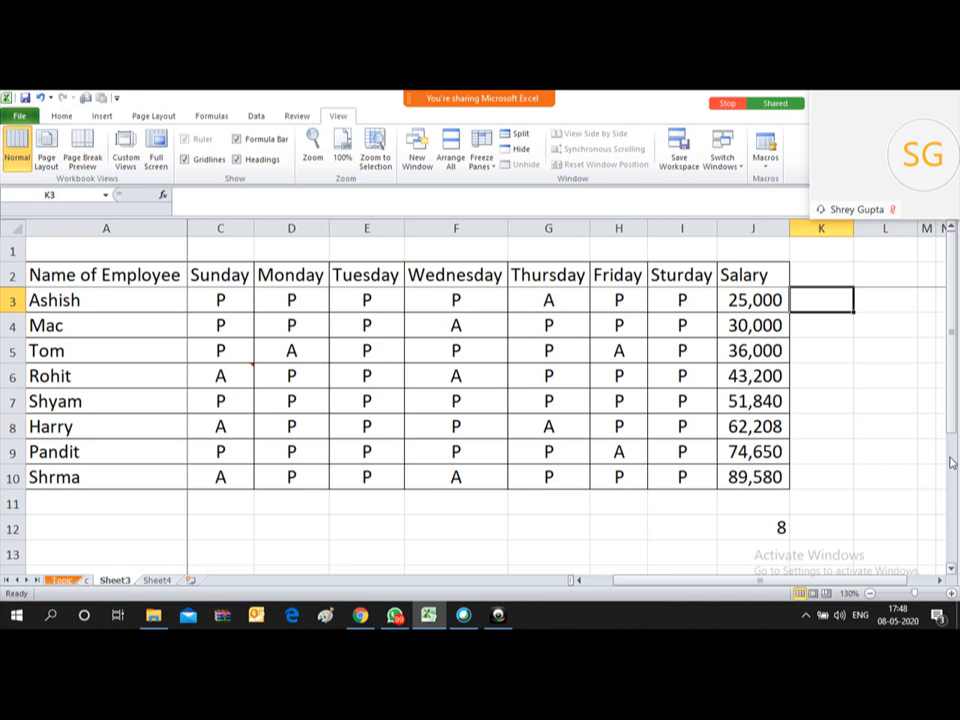
Step: Start a COUNTIFS formula in K3 by typing =COUNT and choosing COUNTIFS
type("=")
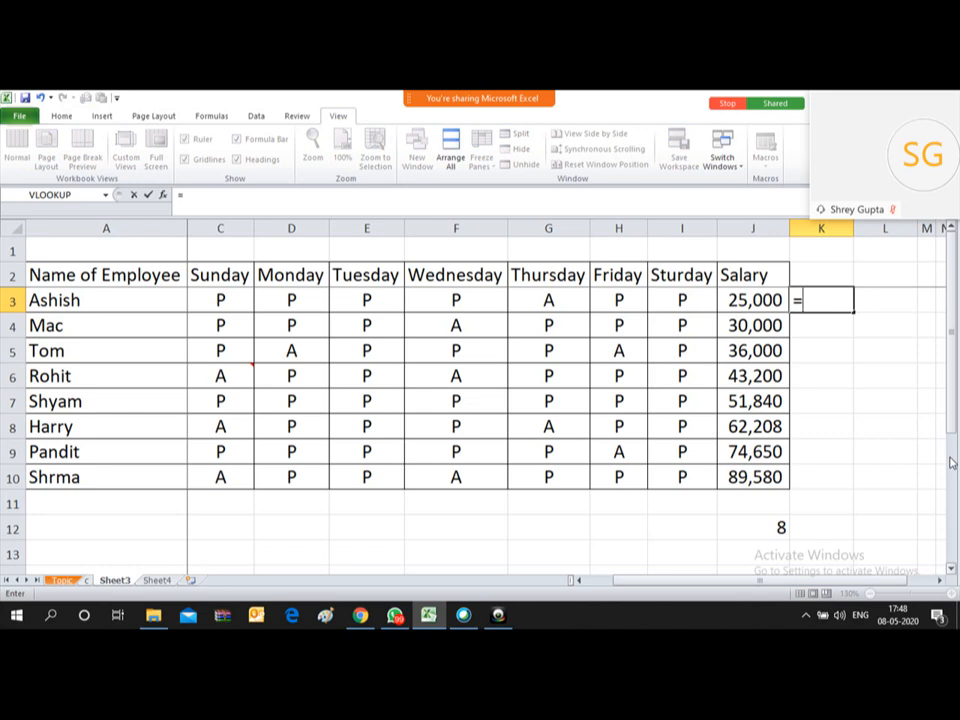
type("C")
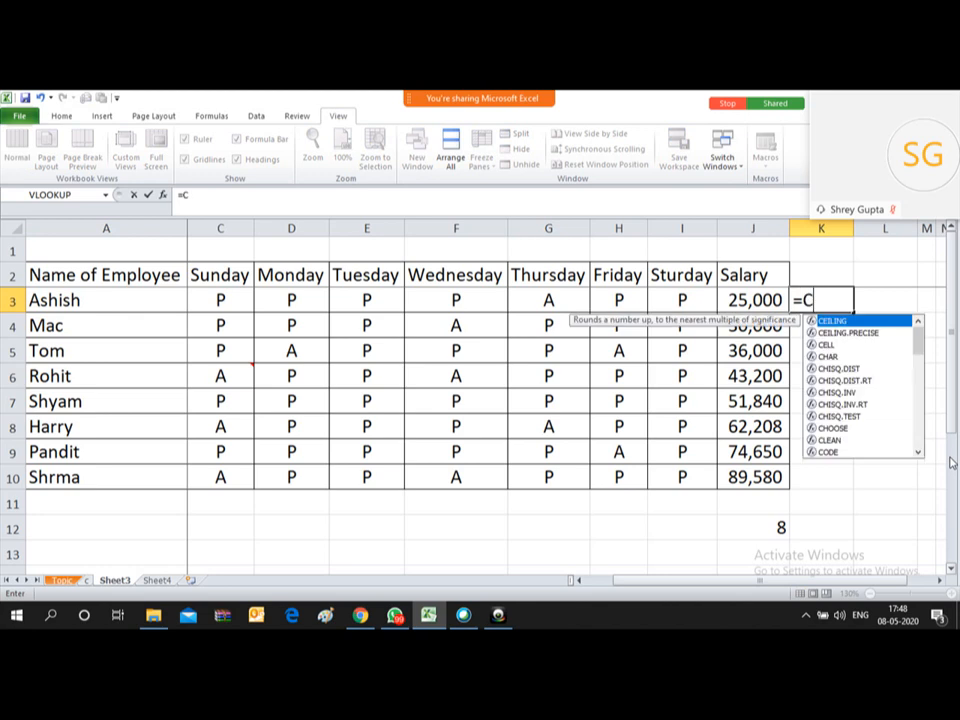
type("OUNT")
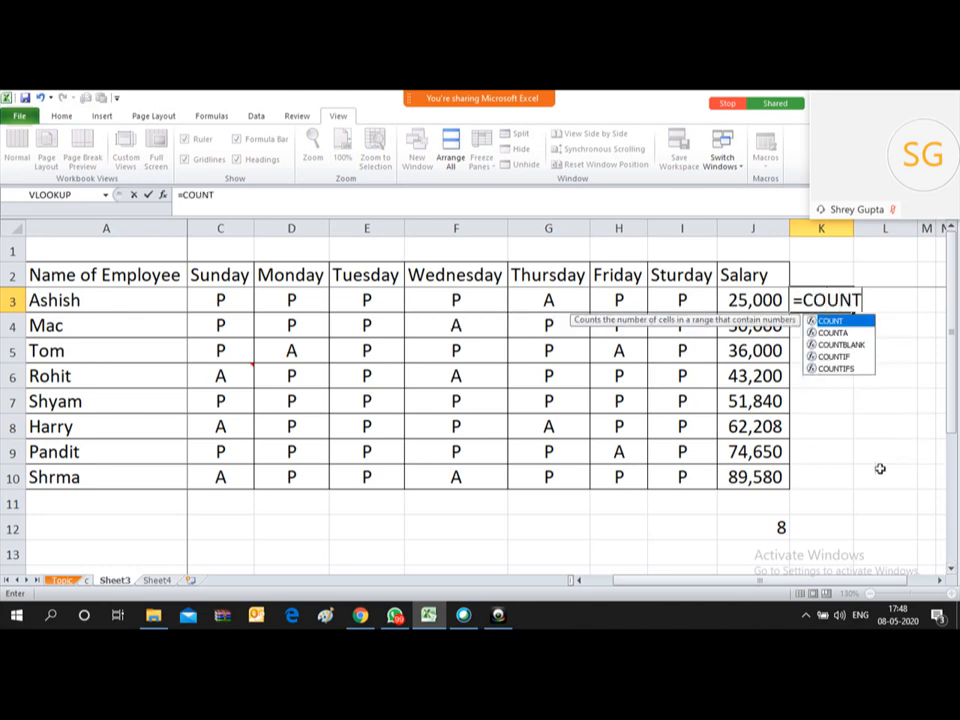
double_click(837, 368)
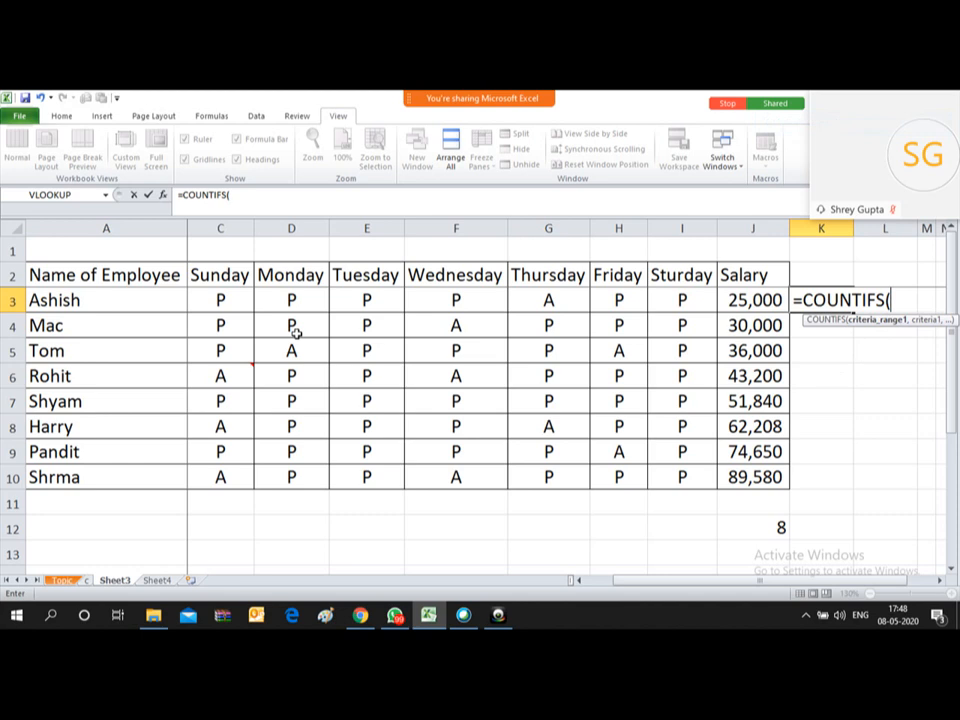
Step: Give COUNTIFS the Location range B3:B10 with cell B3 as its criterion
left_click(207, 292)
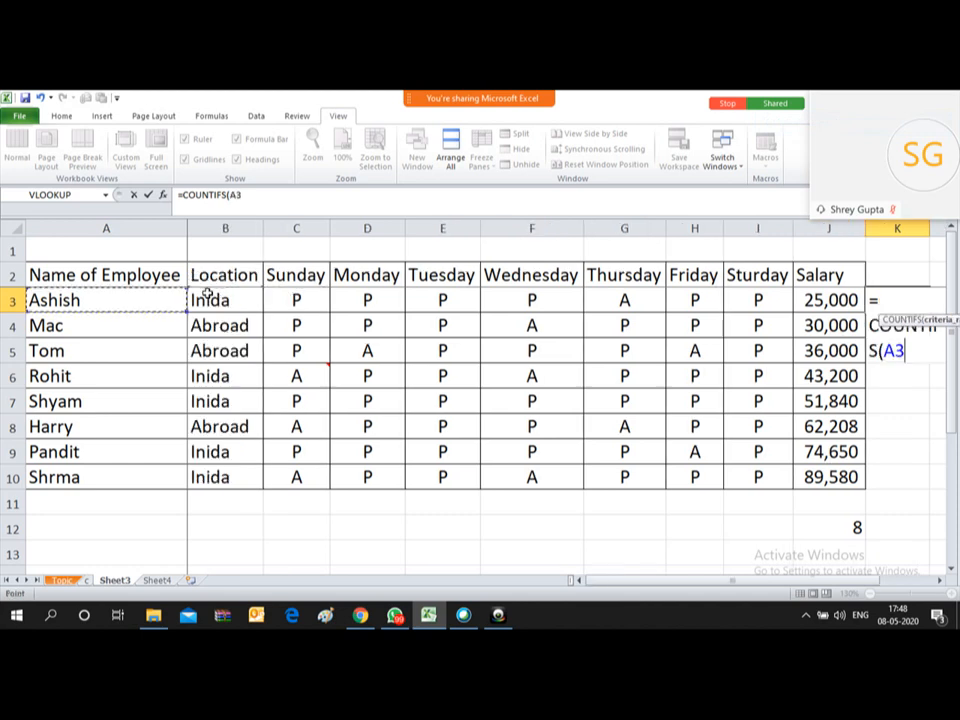
left_click(207, 296)
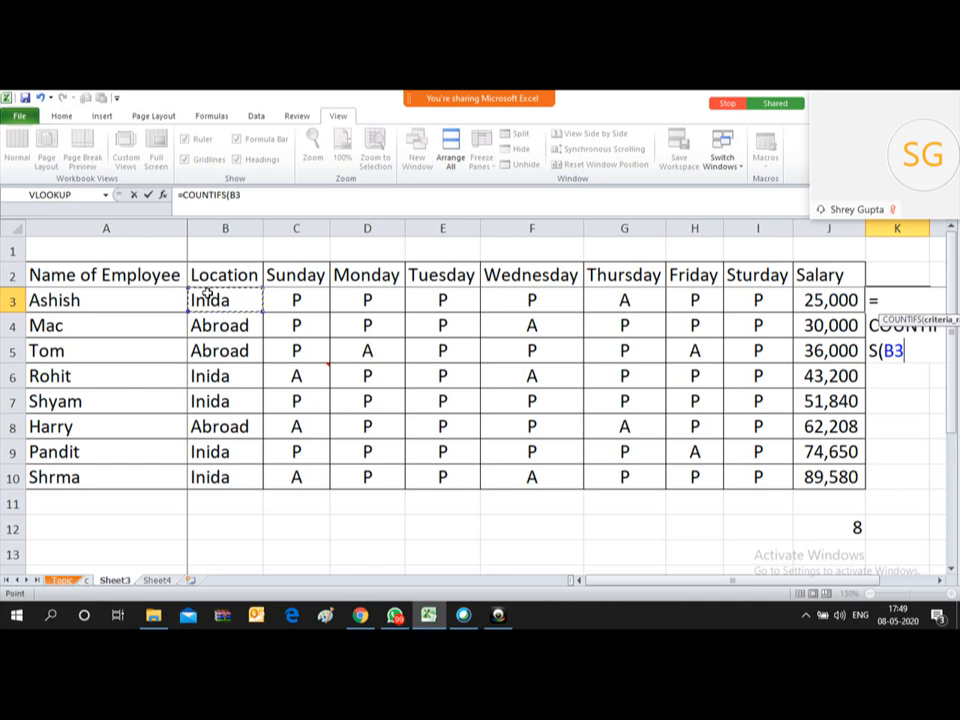
left_click_drag(206, 291, 258, 463)
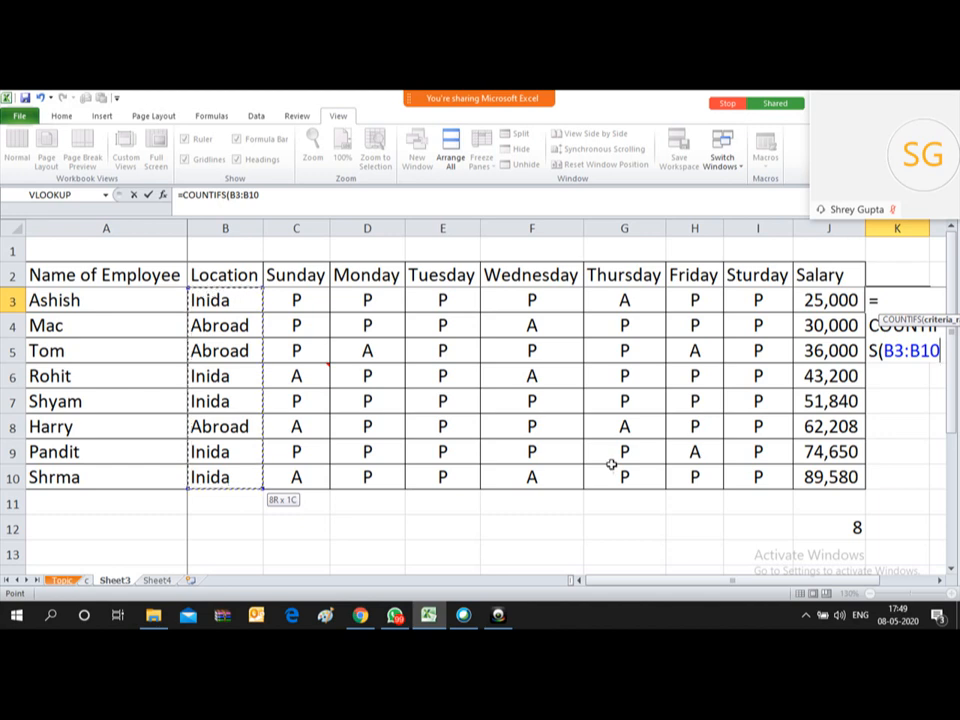
left_click(940, 580)
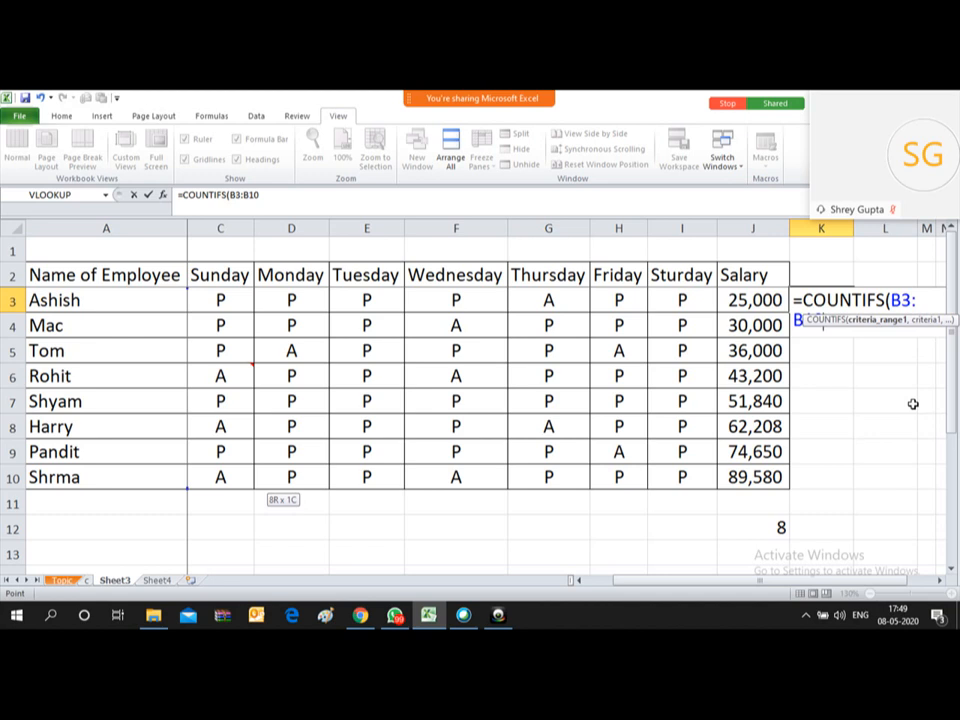
type(",")
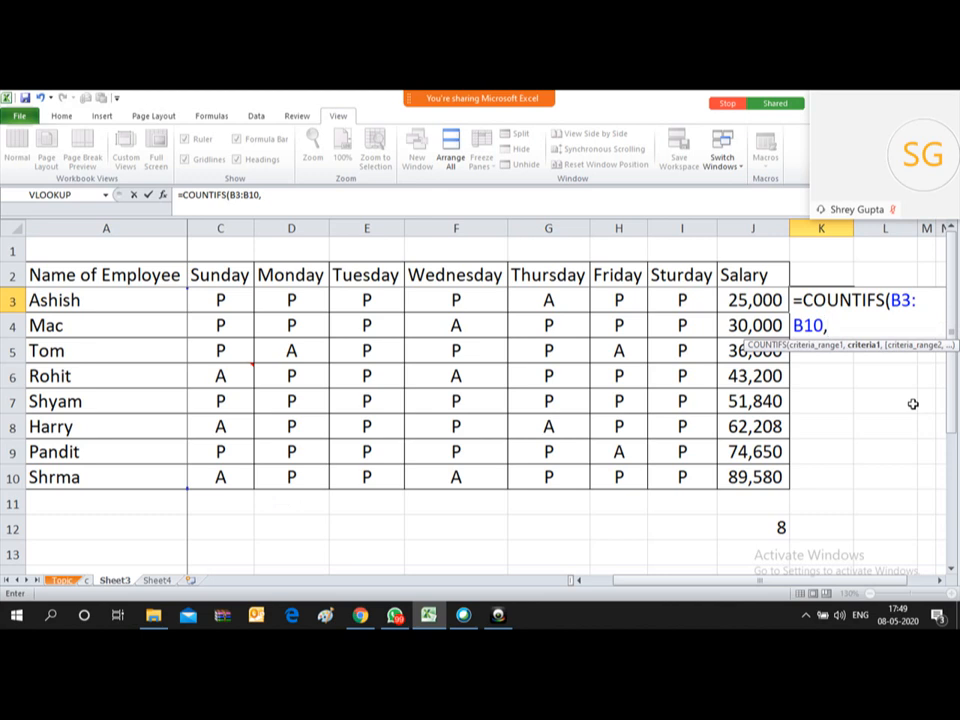
left_click(203, 300)
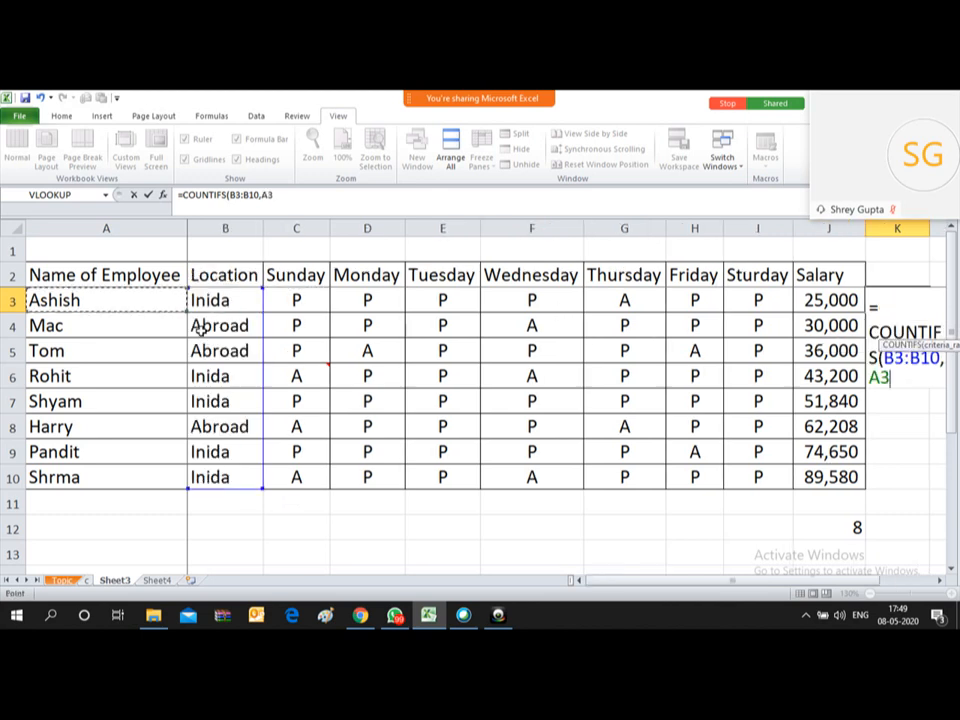
key("Right")
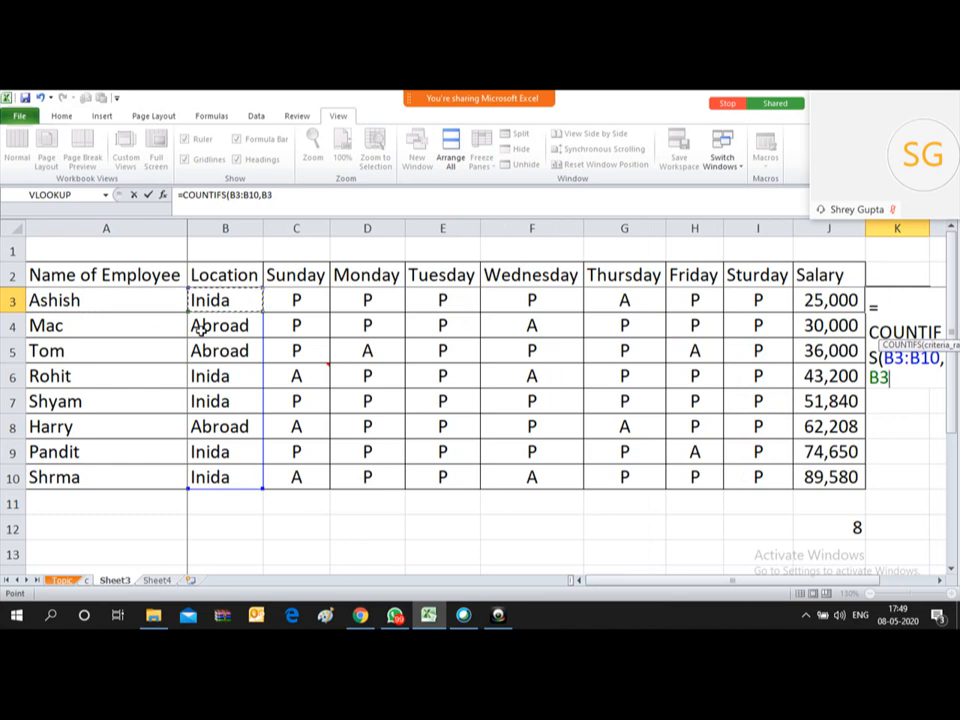
type(",")
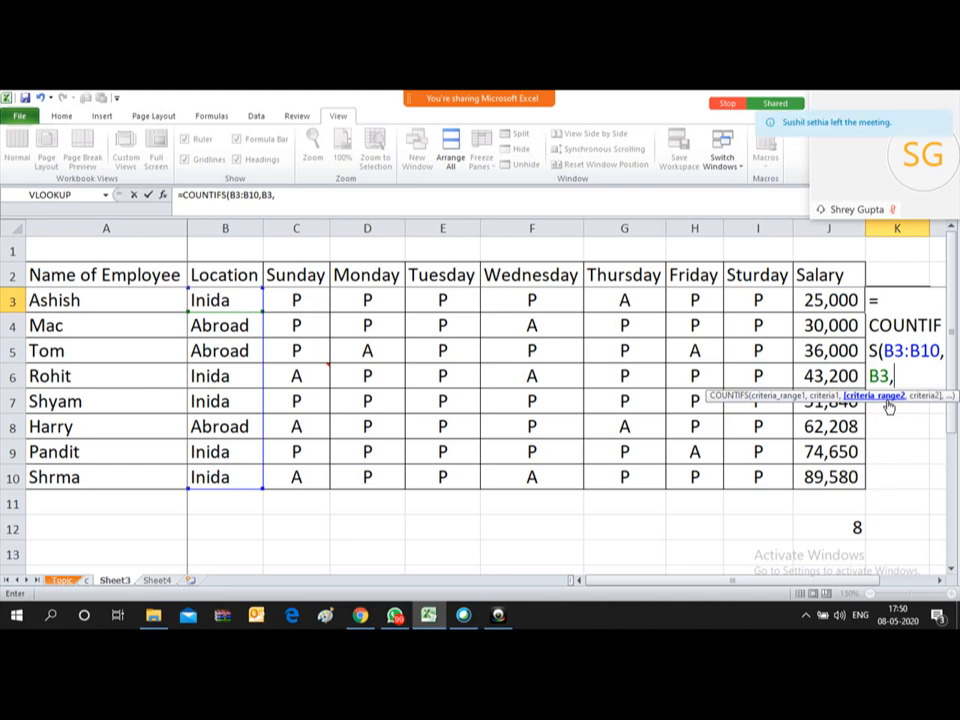
Step: Finish K3 as =COUNTIFS(B3:B10,B3,J3:J10,">50000"), returning 3
left_click_drag(818, 300, 826, 481)
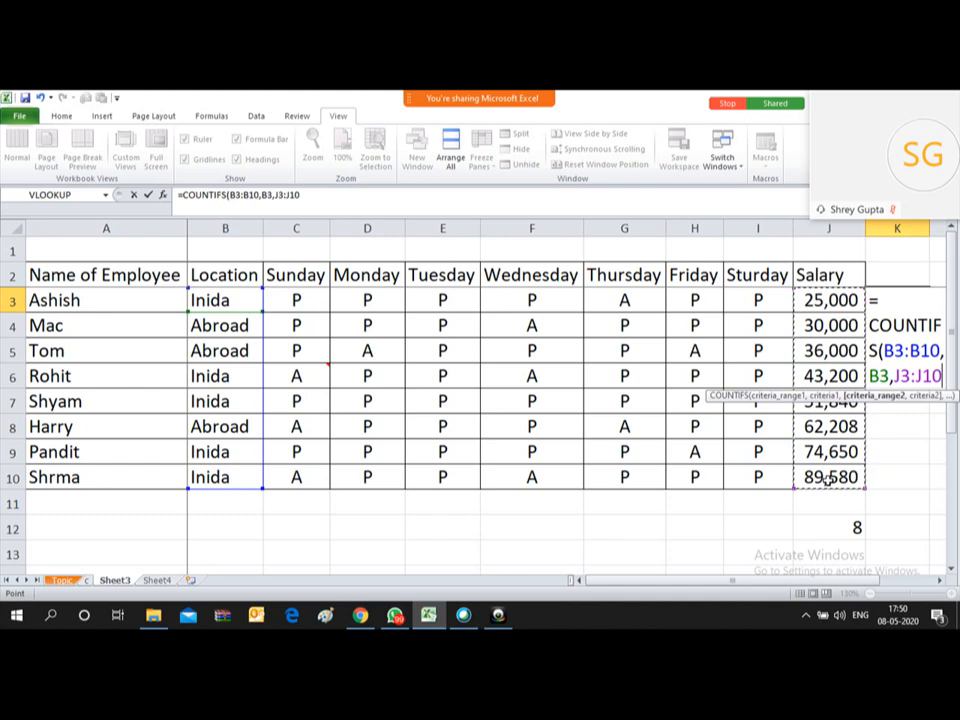
type(",")
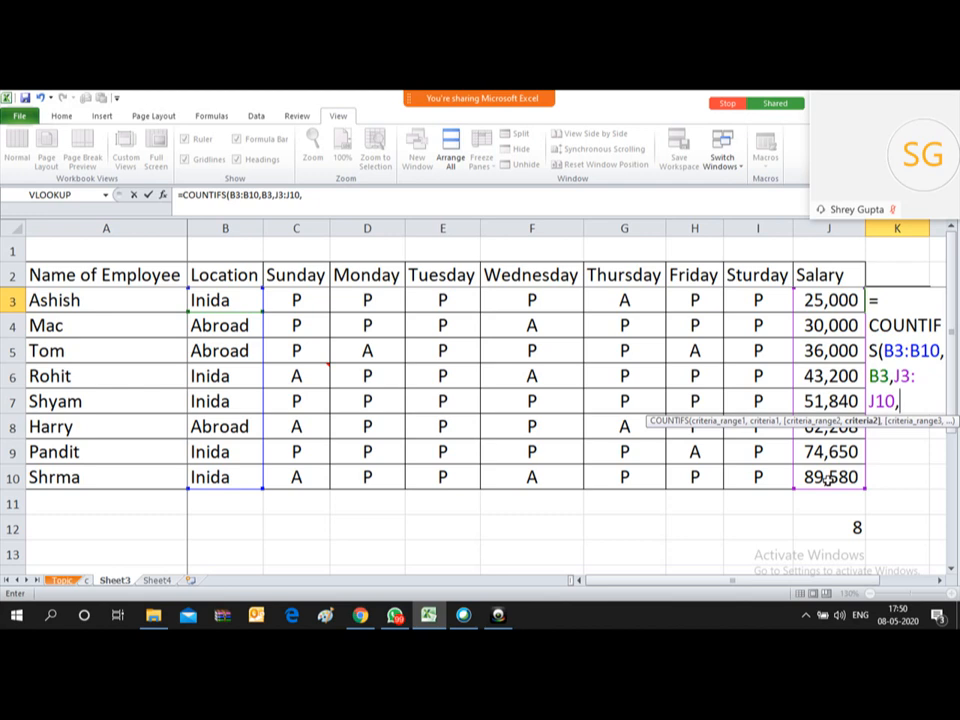
type("\">5000")
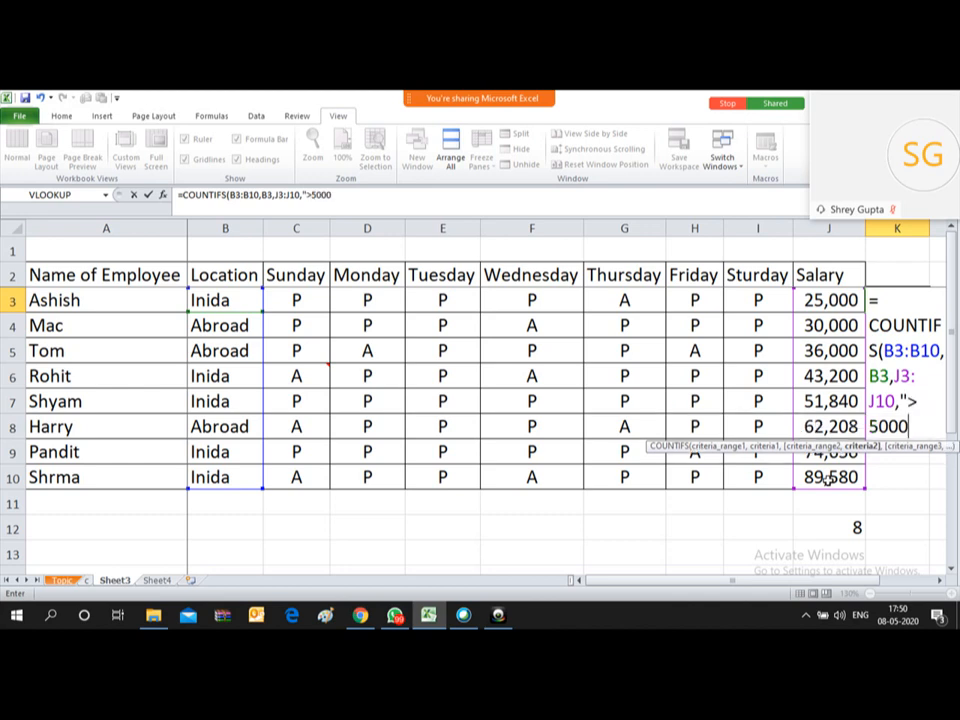
type("0\")")
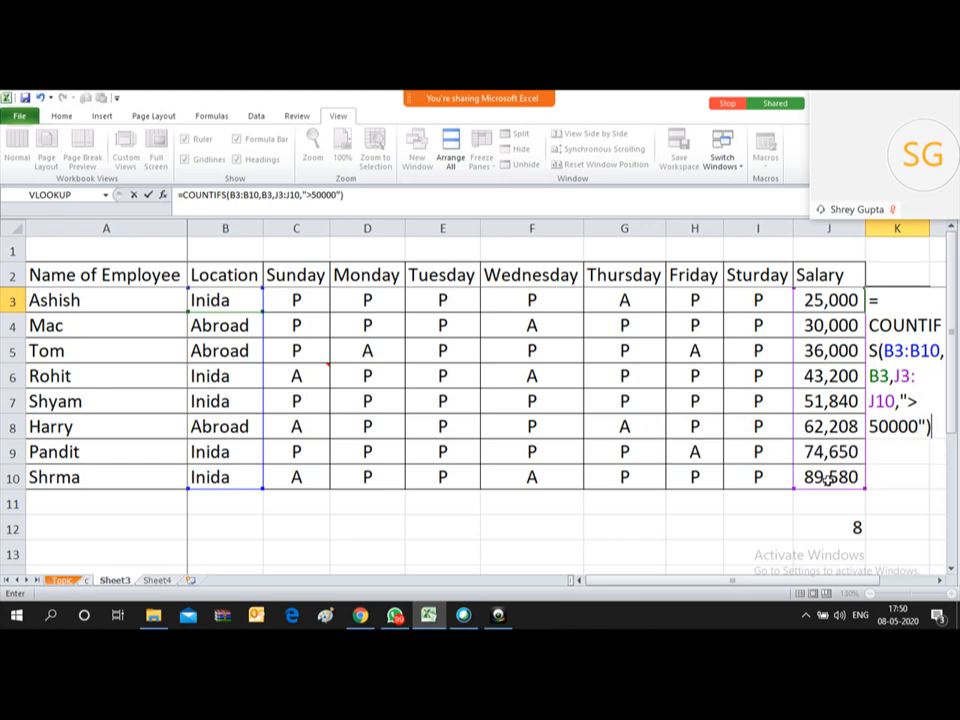
key("Return")
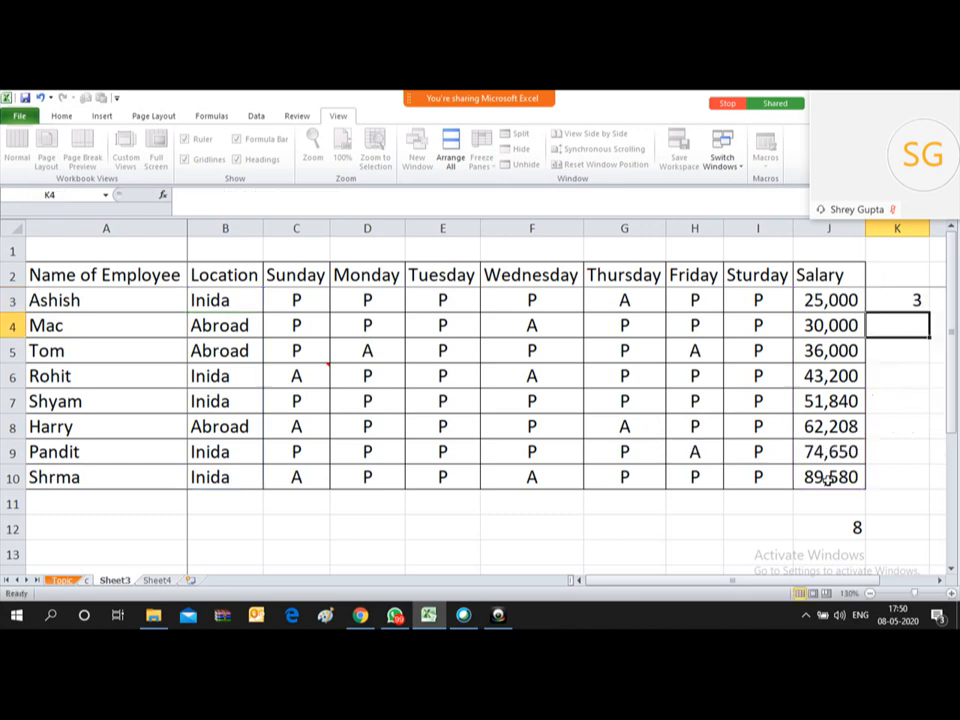
key("Up")
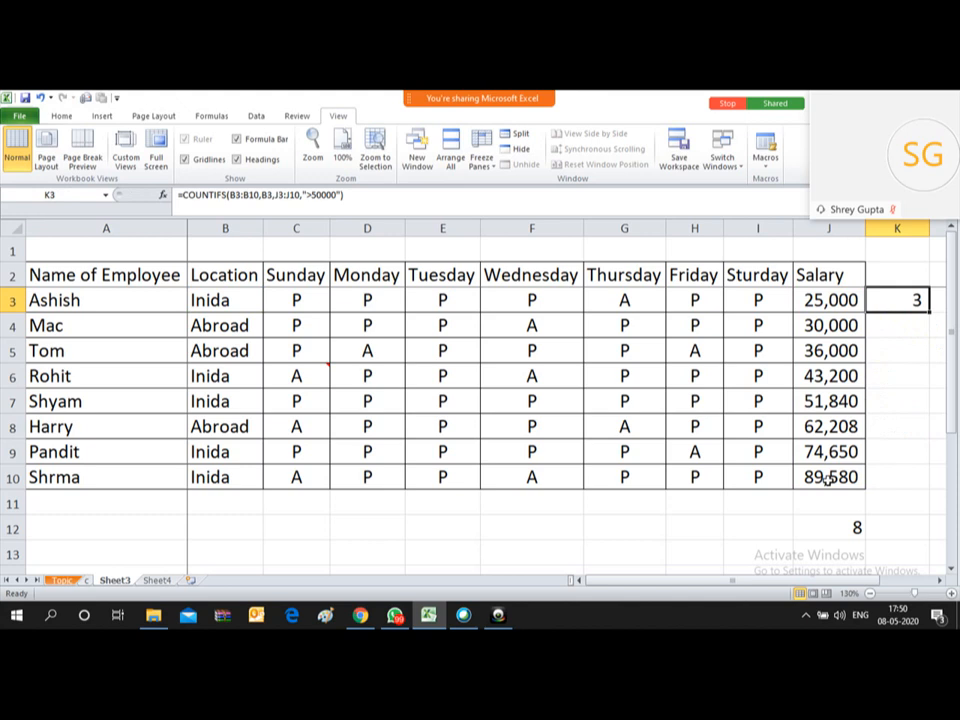
Step: Verify the count against the Location values in B7, B9, B10 and salaries in J7, J9, J10
left_click(205, 400)
left_click(199, 453)
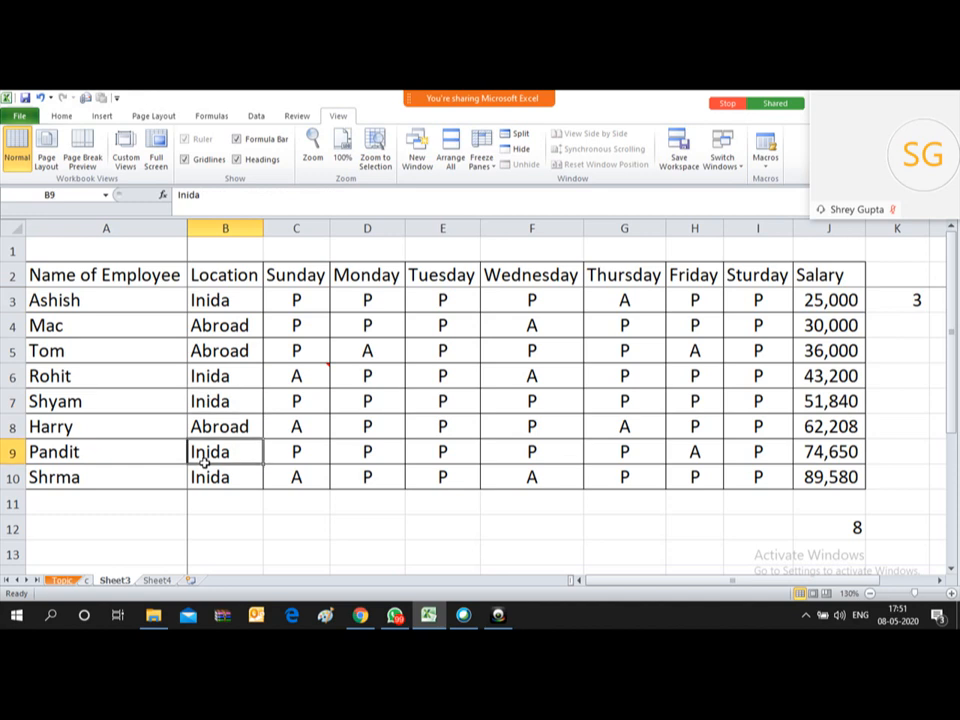
left_click(200, 477)
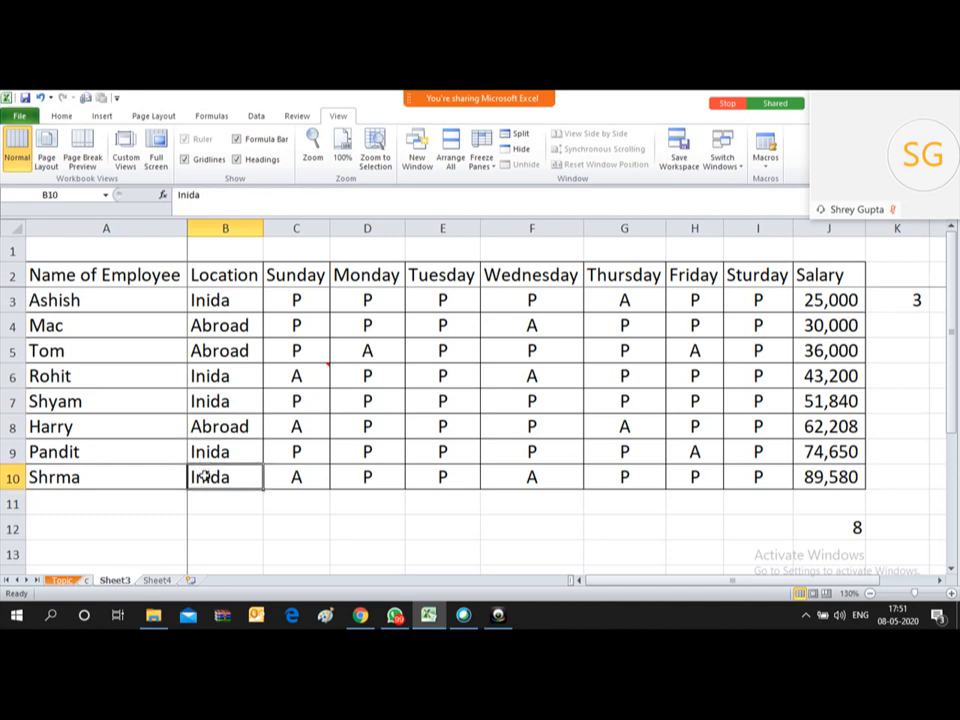
left_click(216, 400)
left_click(218, 452)
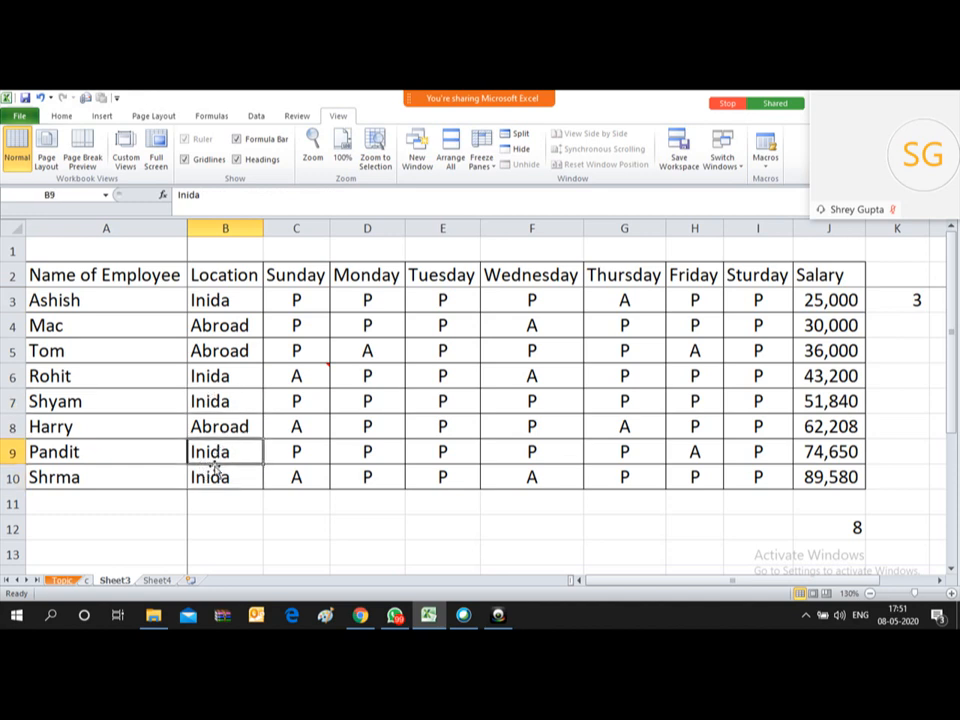
left_click(214, 476)
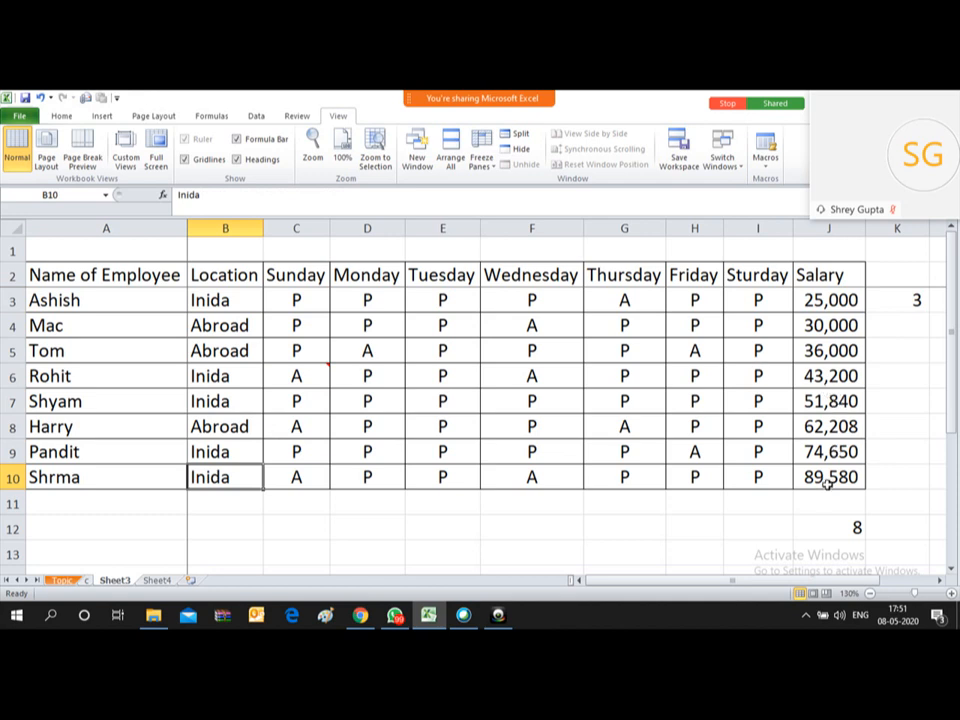
left_click(825, 402)
left_click(818, 451)
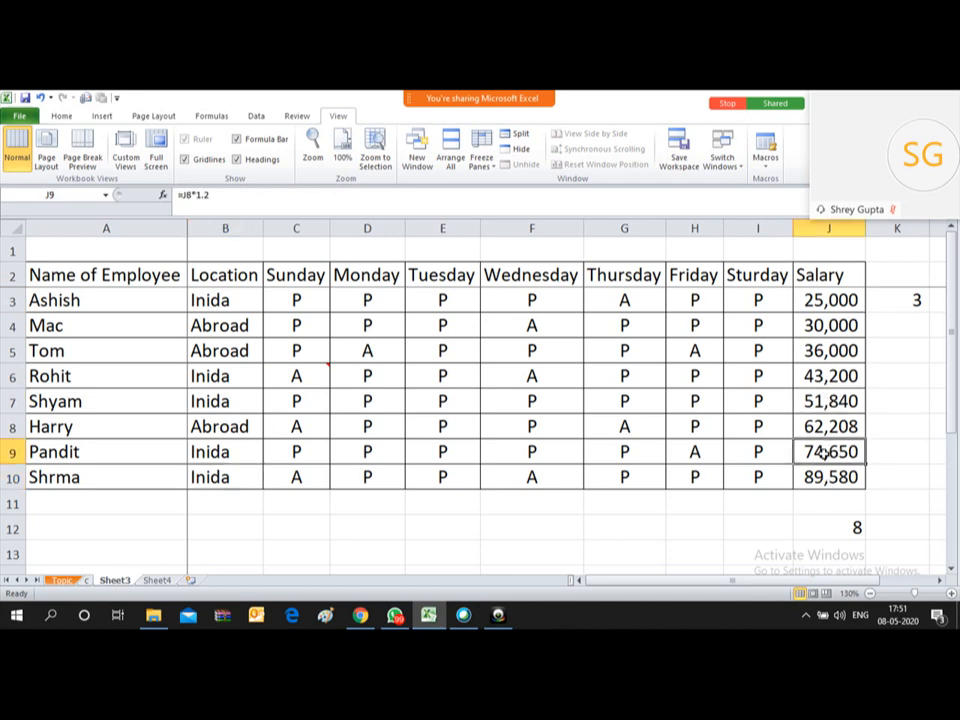
left_click(822, 476)
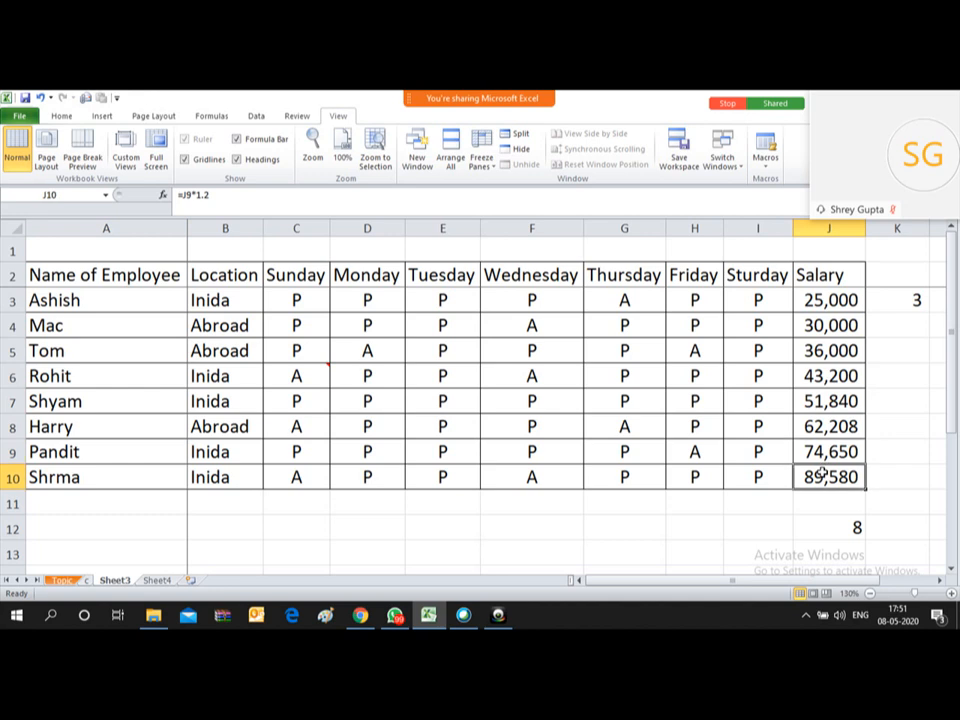
left_click(897, 303)
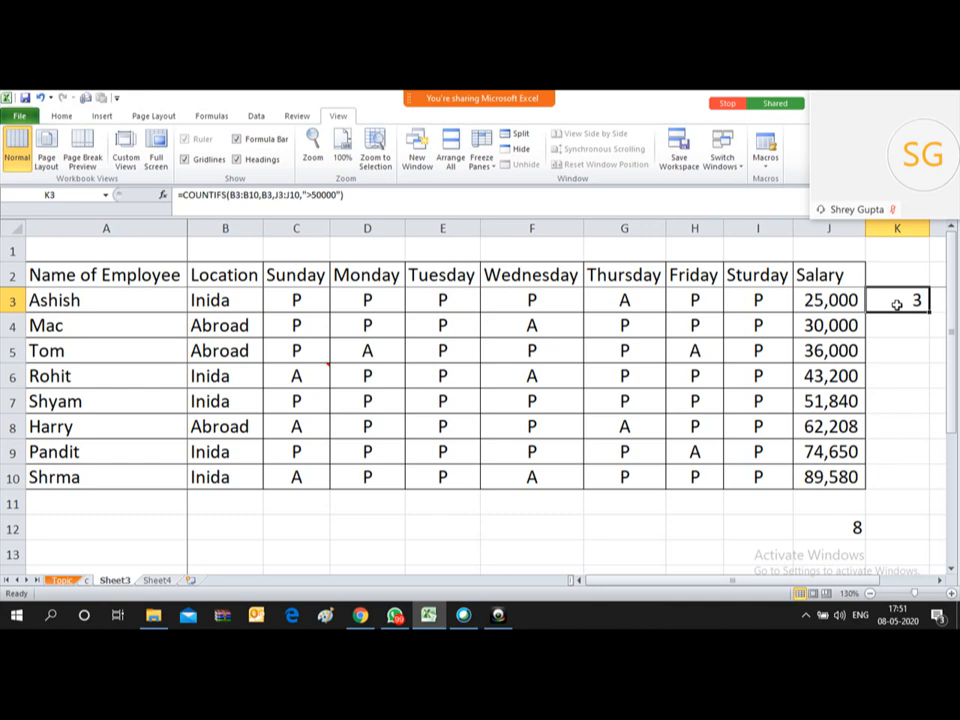
mouse_move(598, 95)
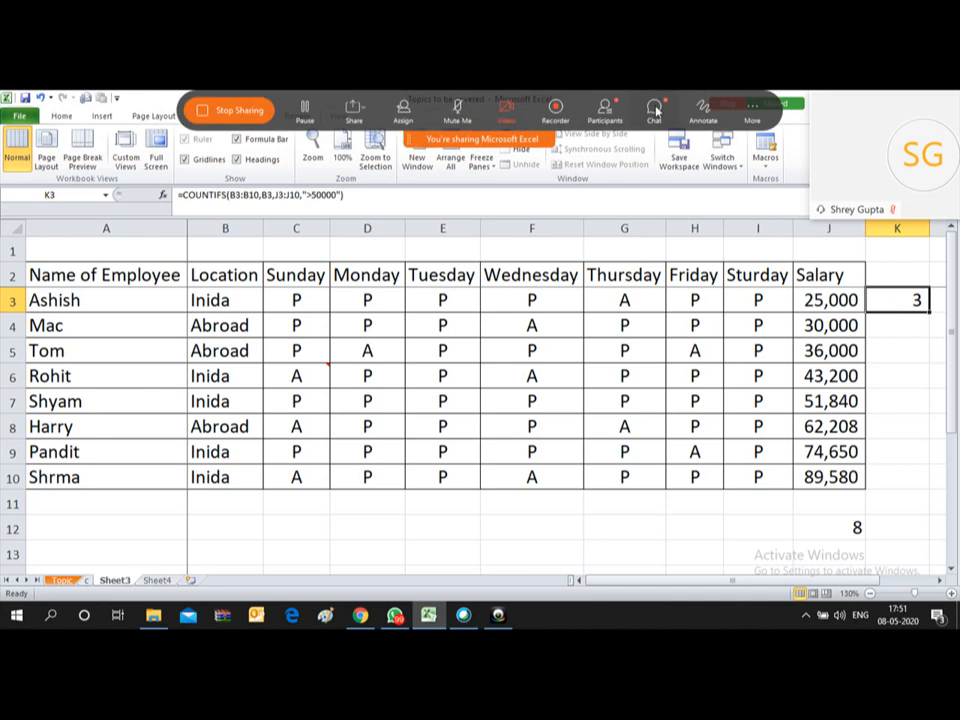
left_click(655, 108)
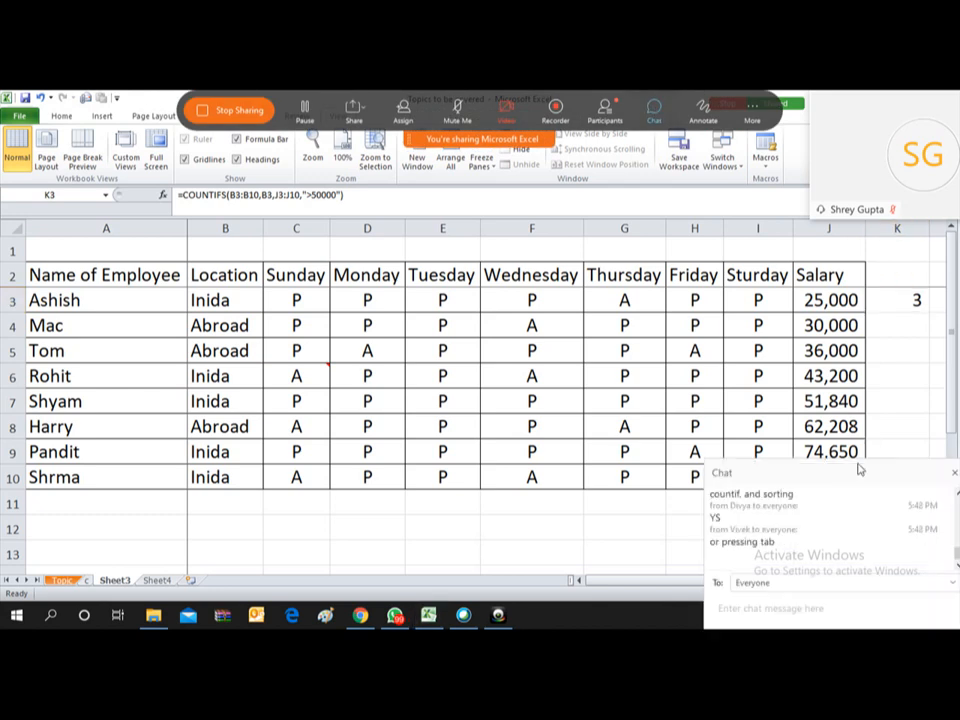
left_click_drag(857, 469, 847, 367)
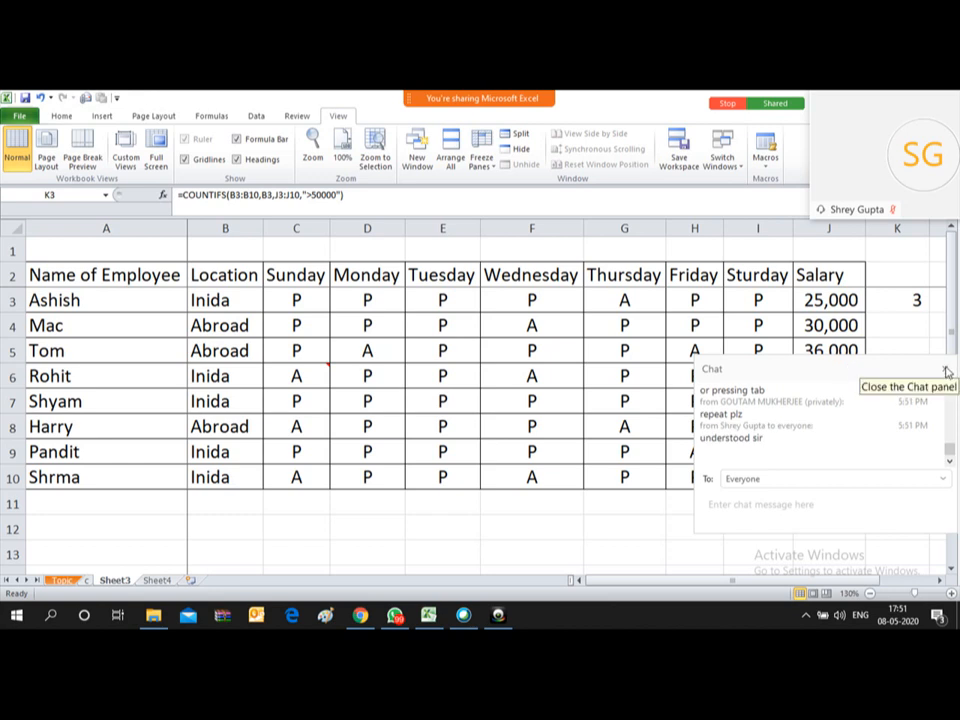
left_click(947, 371)
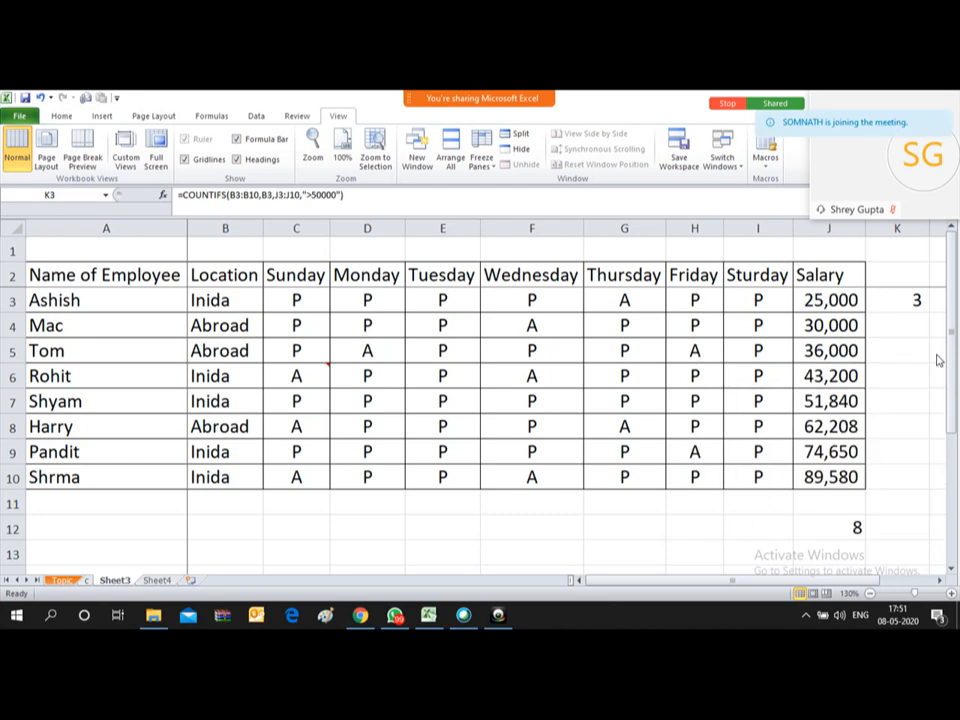
left_click(899, 299)
Step: Delete the COUNTIFS formula in K3 so the cell is blank
key("Delete")
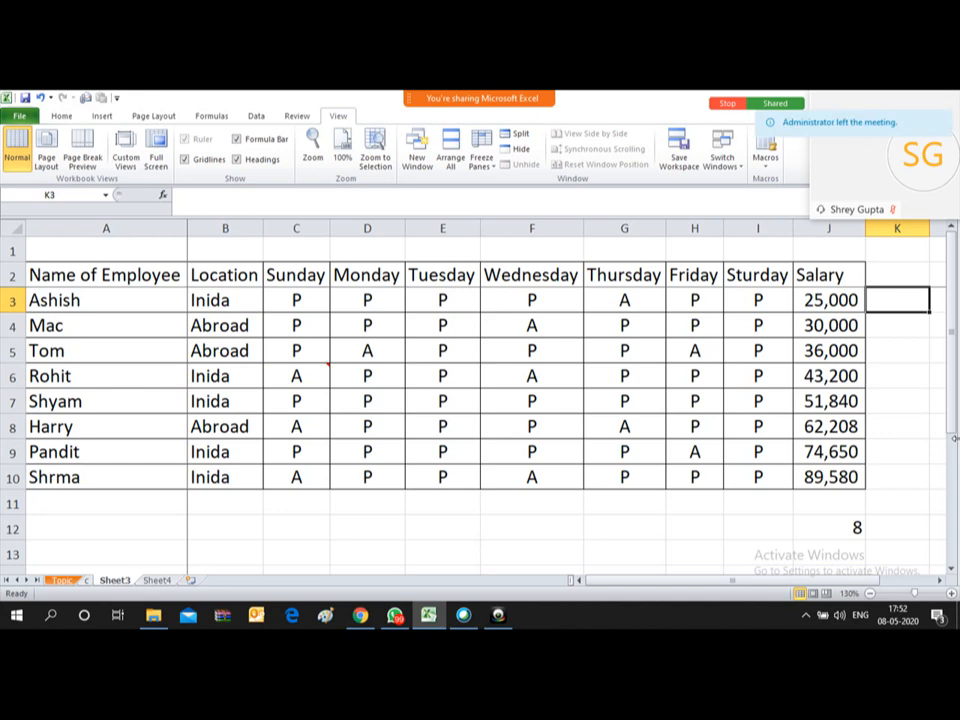
Step: In K3, start =COUNTIFS(B3:B10,B3, with the Location range and B3 as the criterion
type("=")
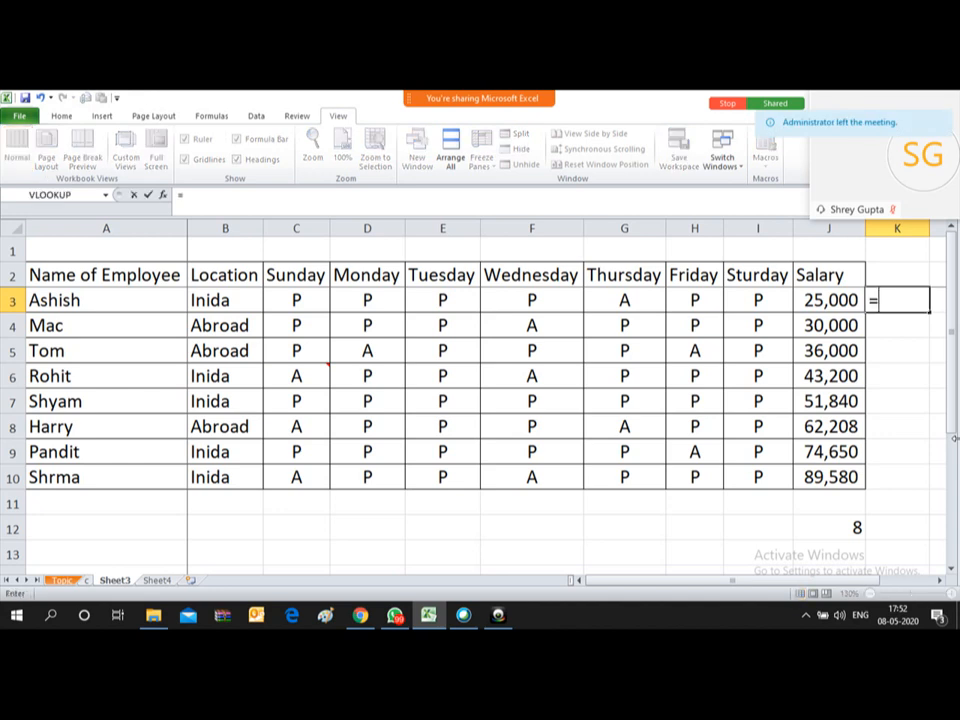
type("COU")
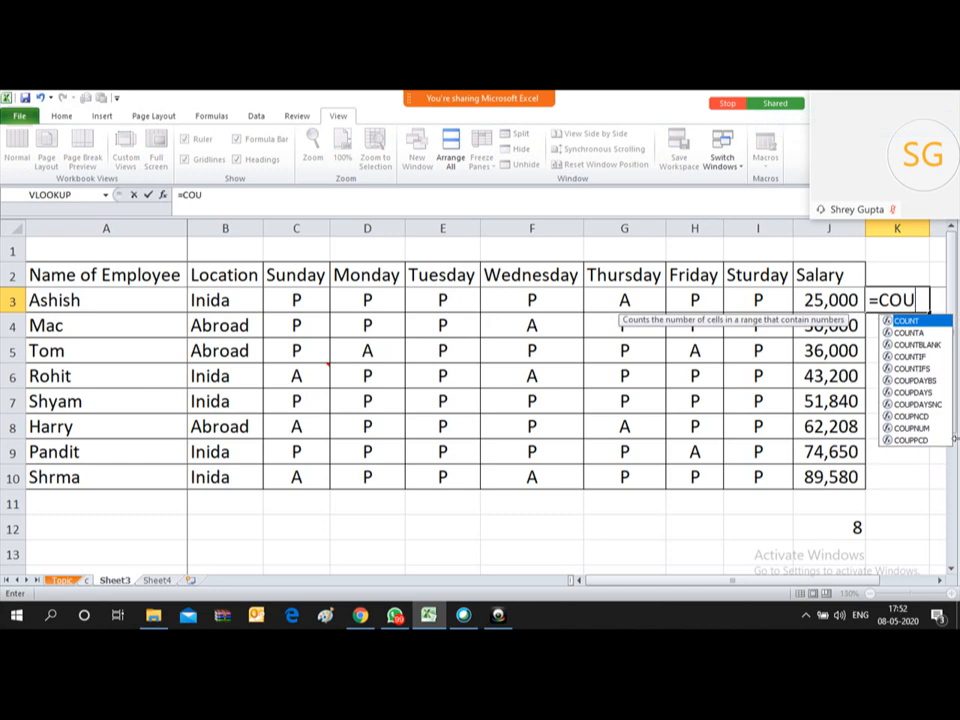
type("NTIFS")
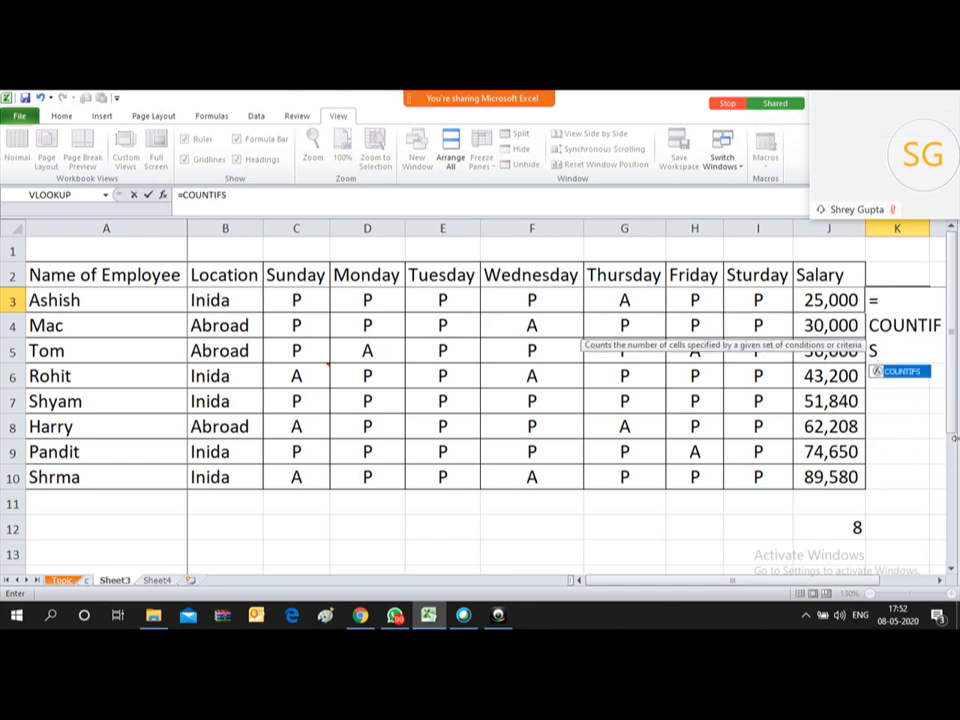
type("(")
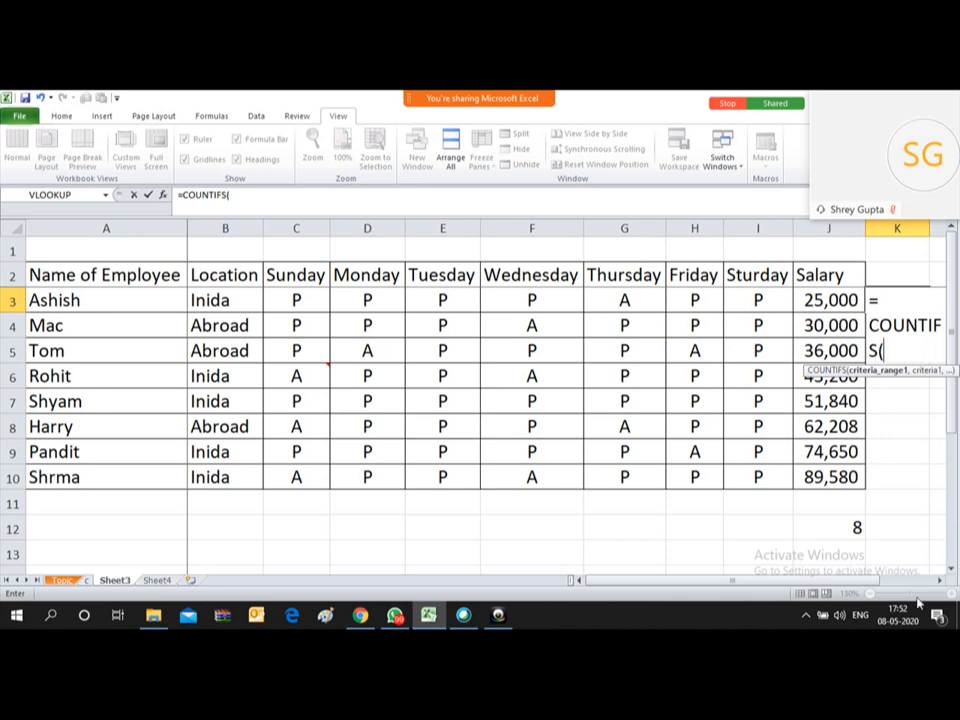
left_click(941, 580)
left_click(941, 580)
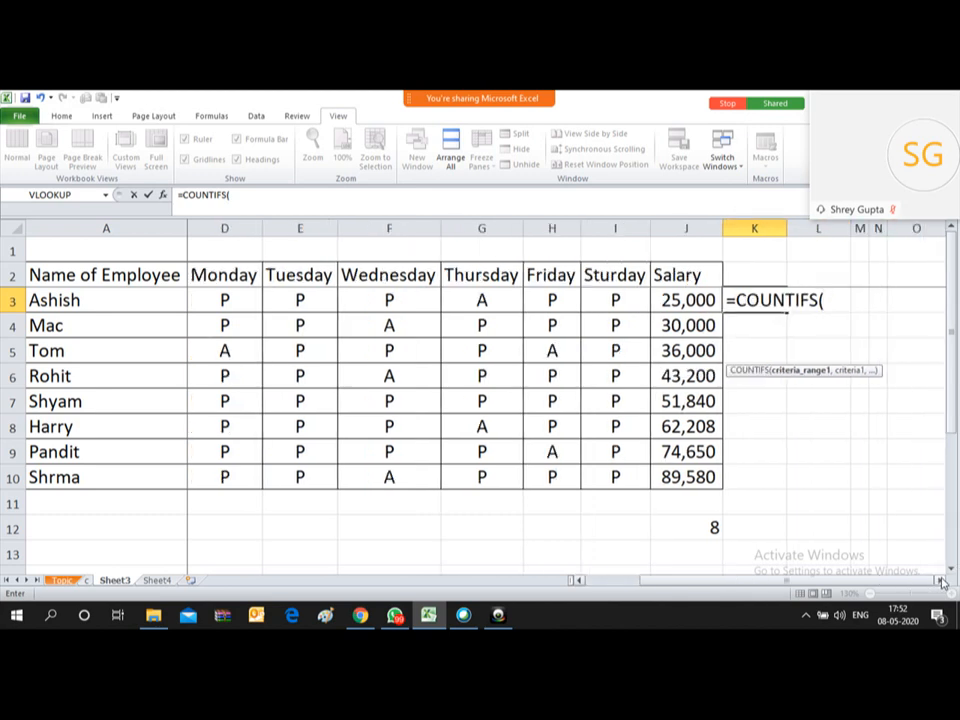
left_click(941, 580)
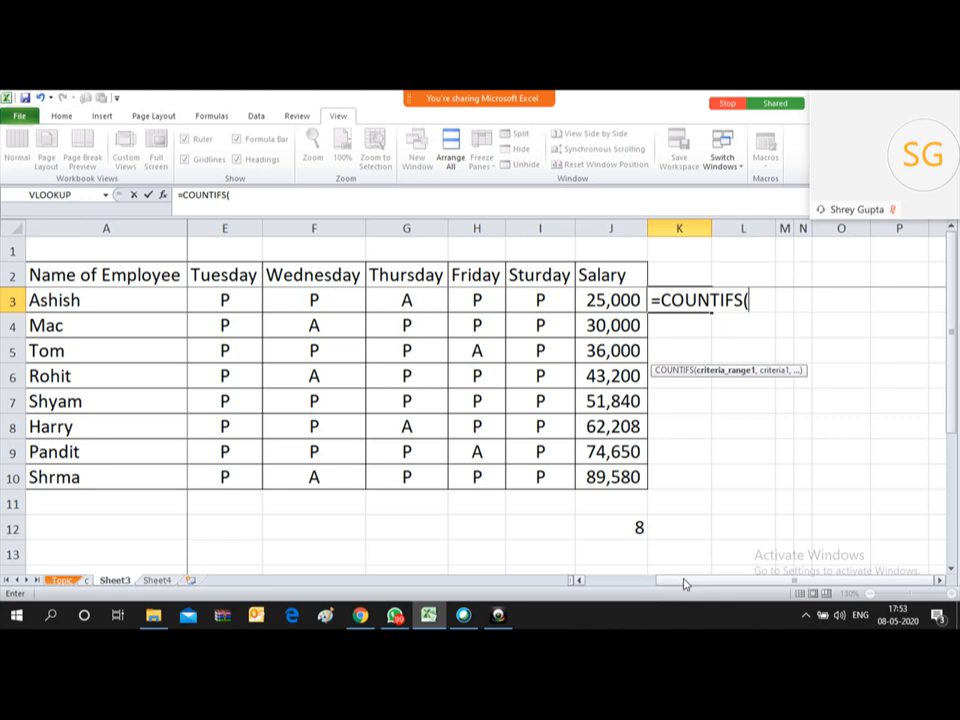
left_click_drag(686, 582, 604, 590)
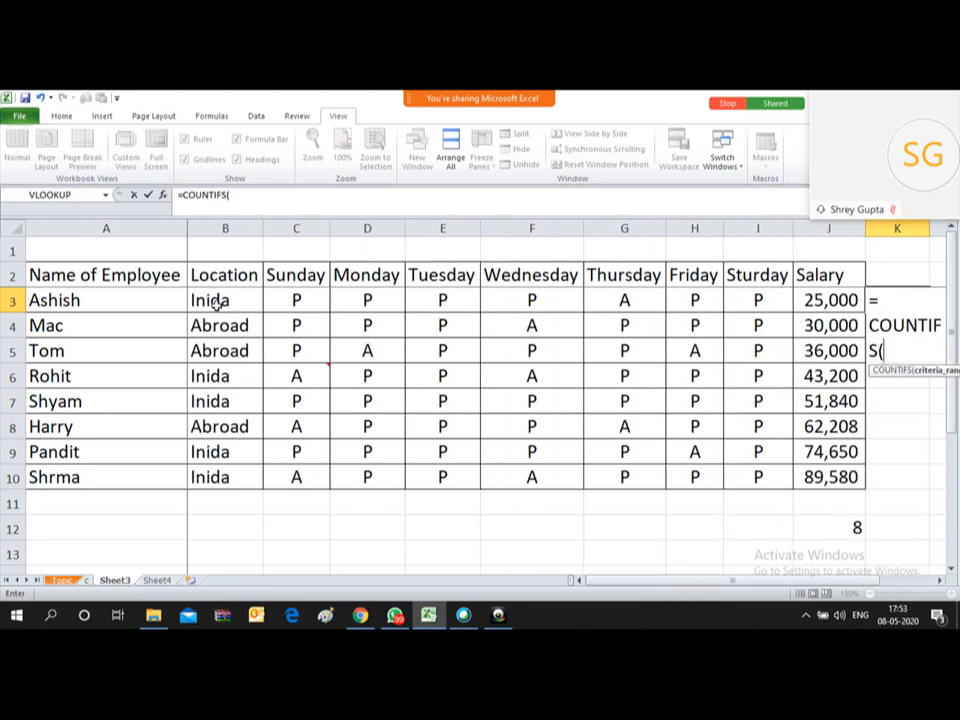
left_click_drag(208, 297, 223, 476)
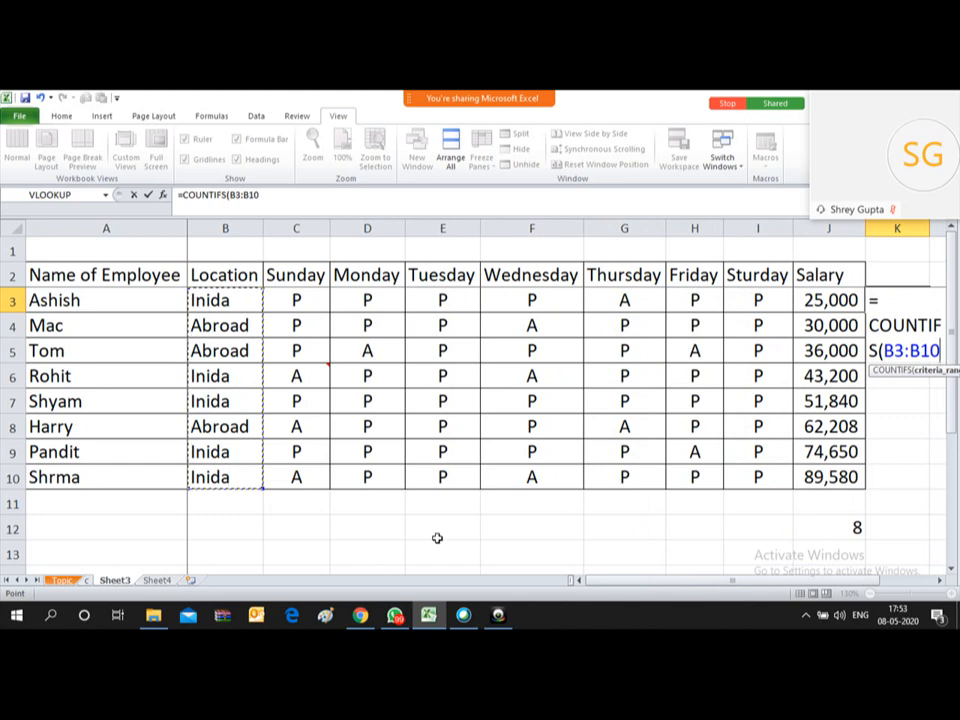
left_click_drag(687, 586, 687, 586)
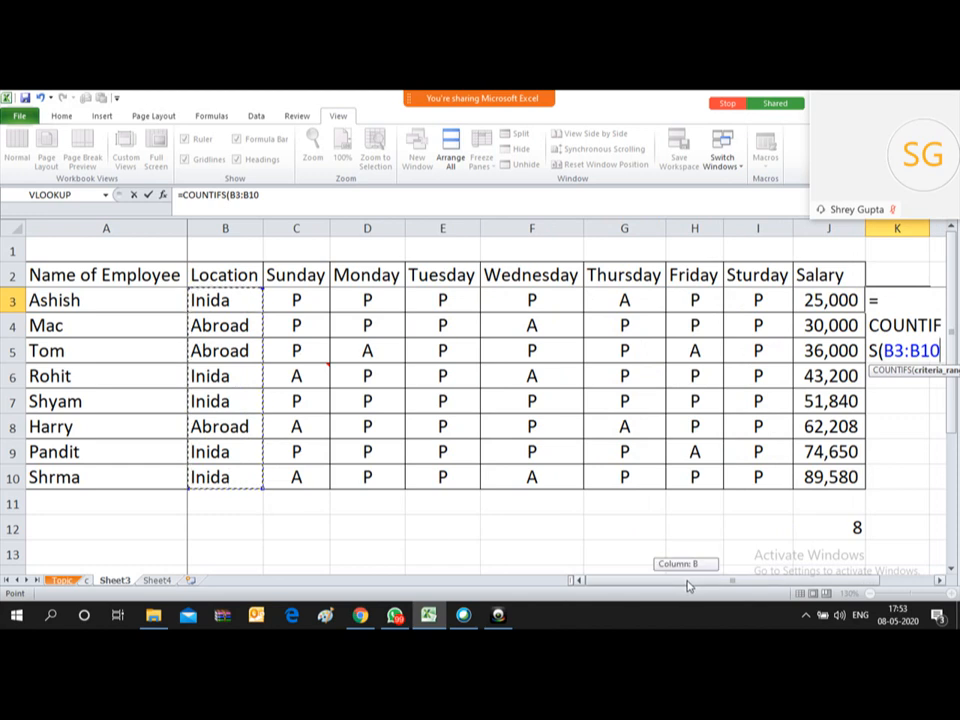
left_click_drag(687, 586, 753, 586)
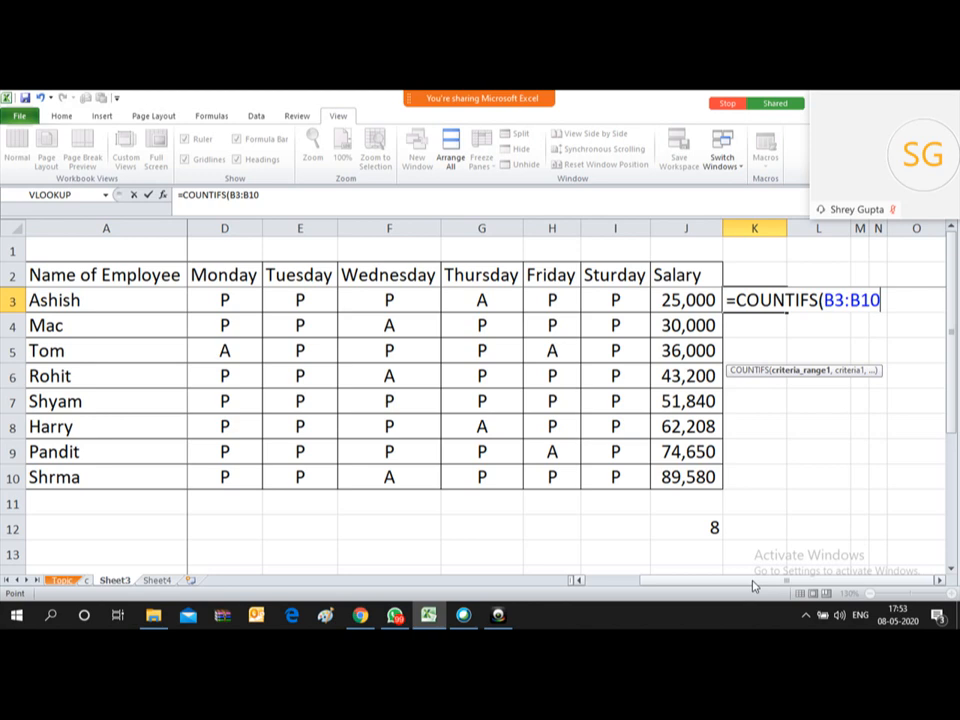
type(",")
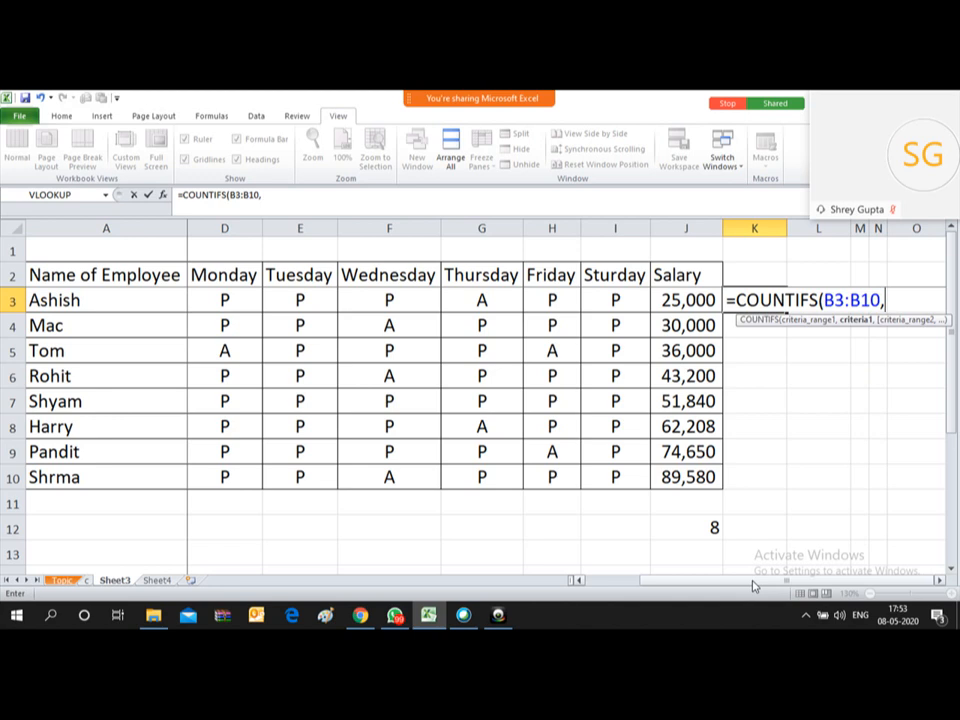
left_click_drag(754, 584, 630, 568)
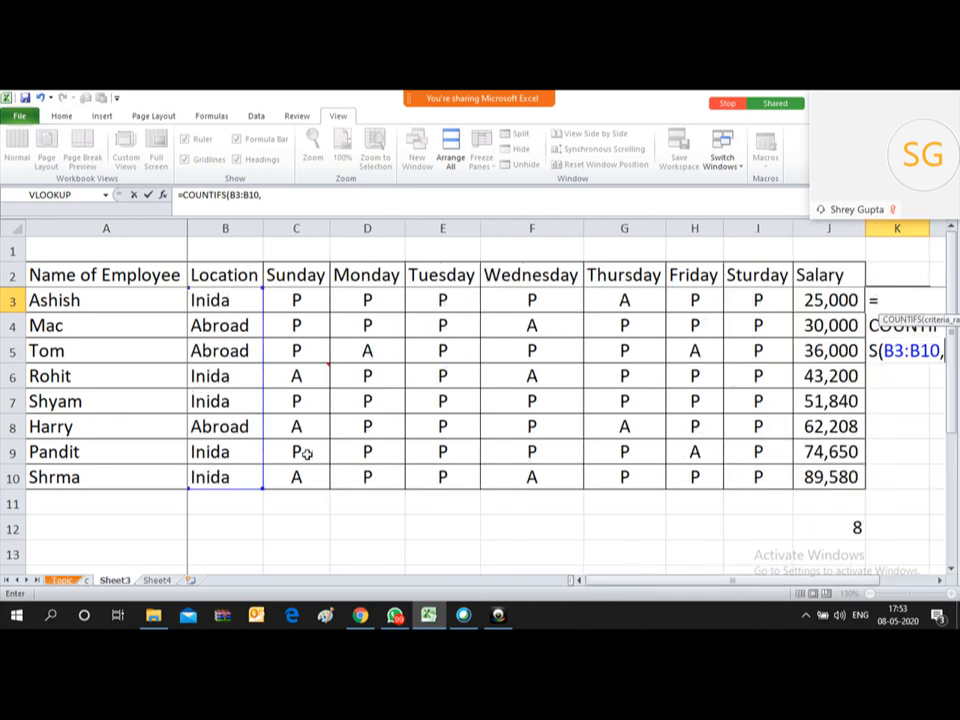
left_click(226, 300)
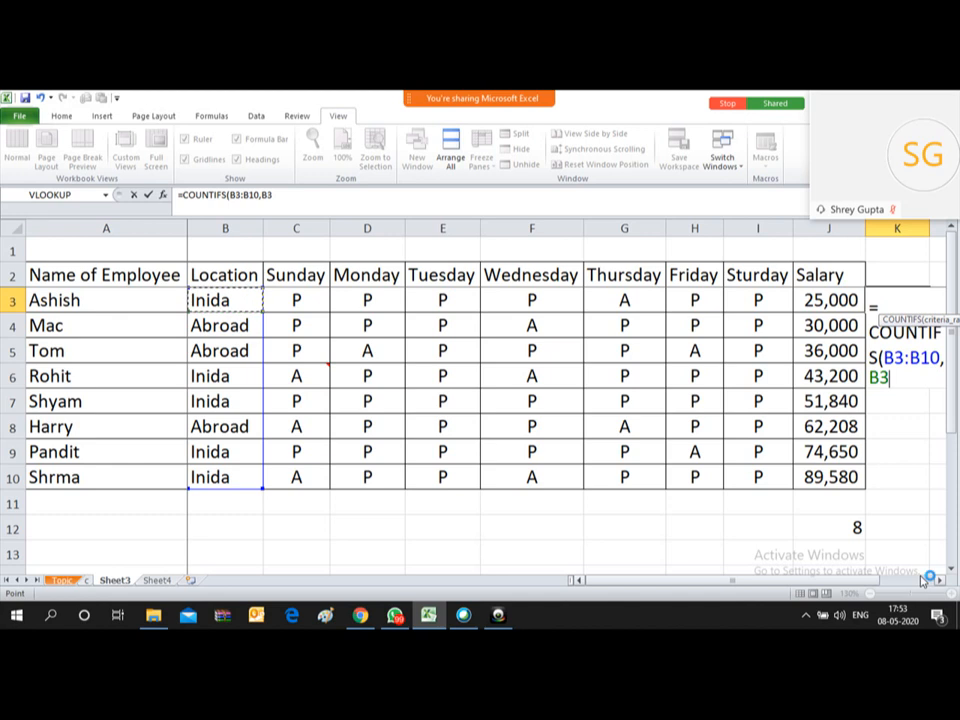
type(",")
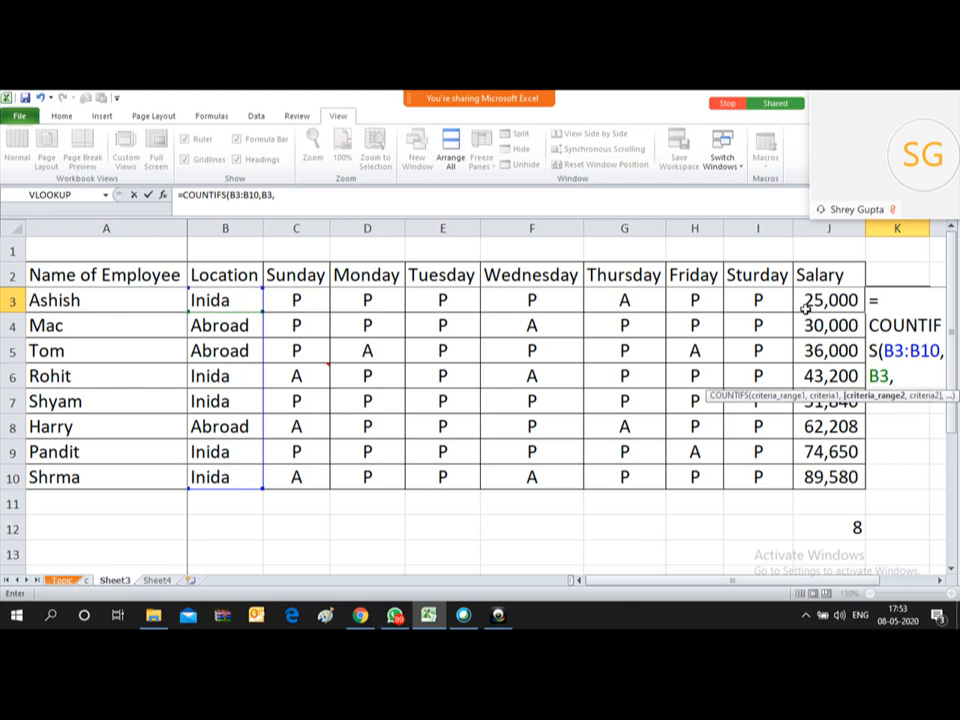
Step: Complete K3 as =COUNTIFS(B3:B10,B3,J3:J10,">50000"), returning 3
left_click_drag(806, 308, 820, 476)
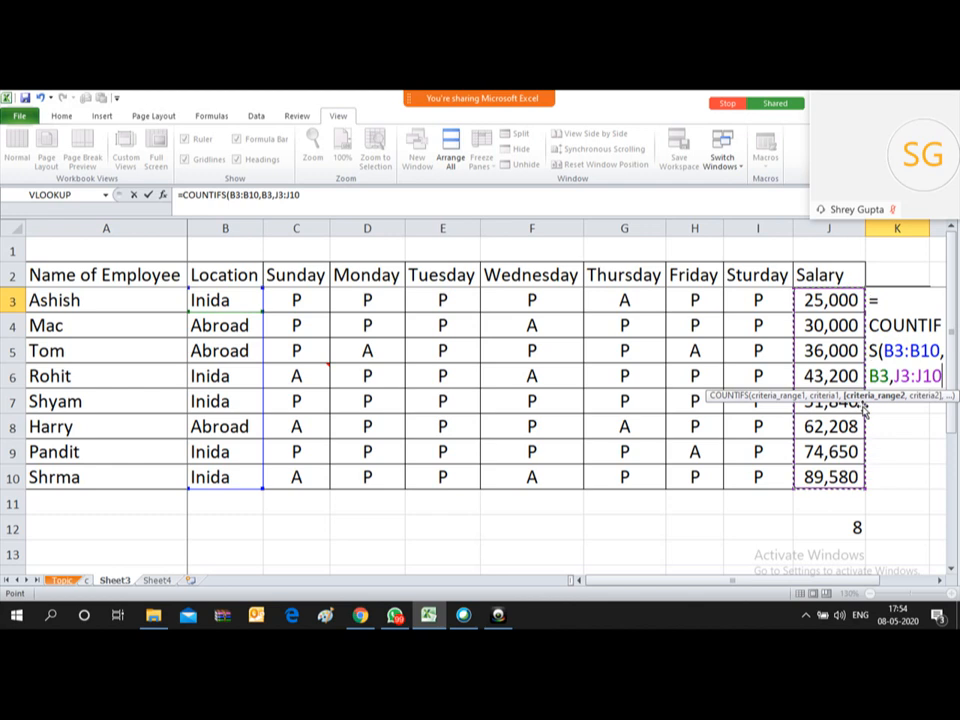
type(",")
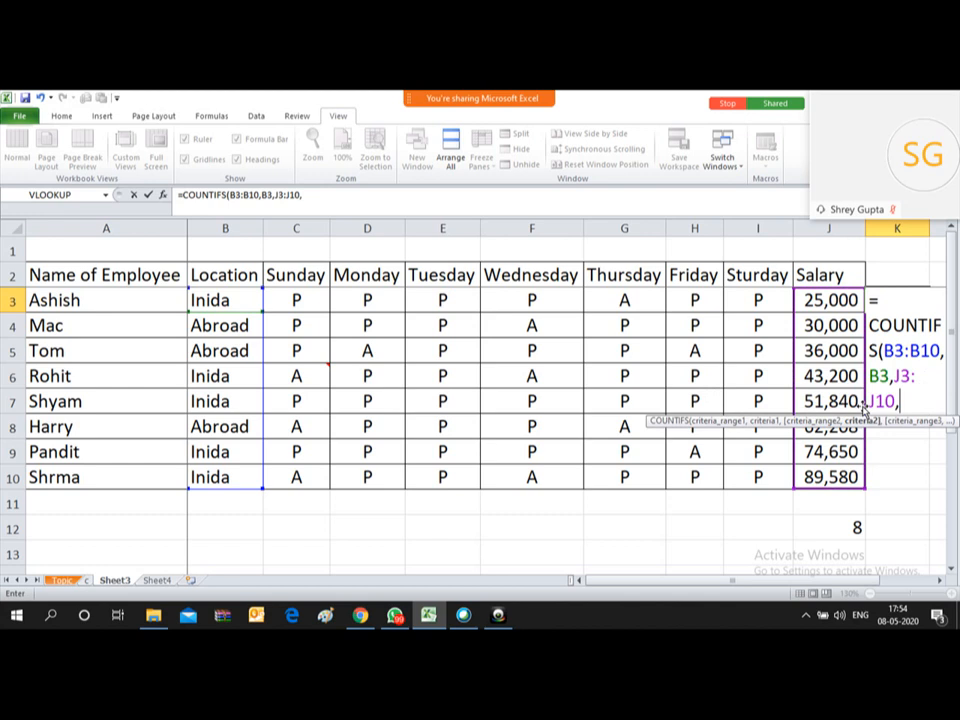
type("\"")
type(">50000")
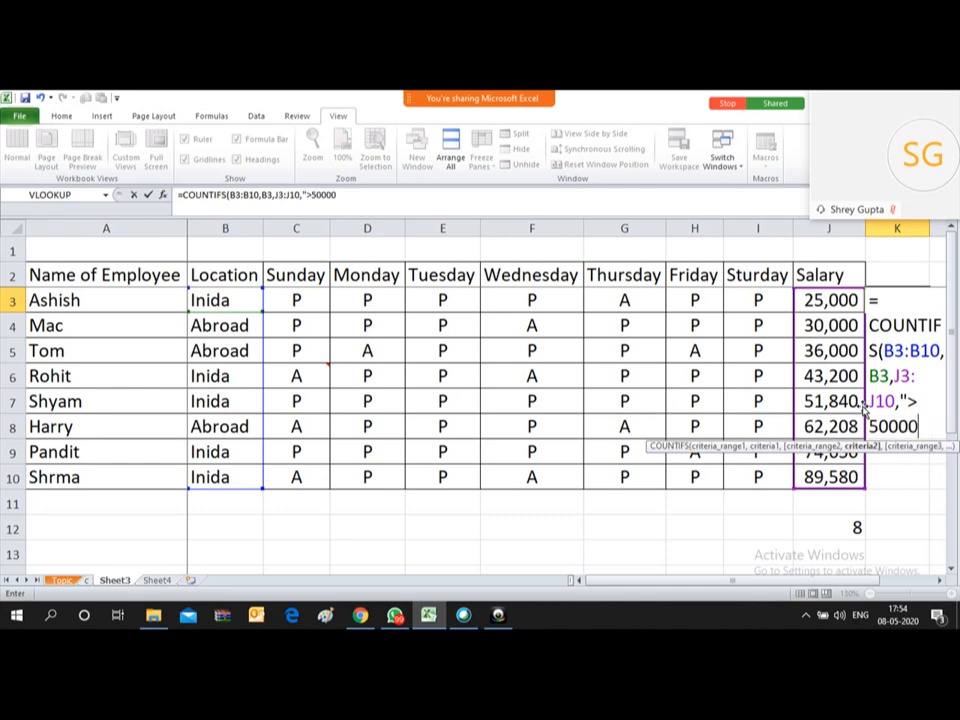
left_click(940, 581)
left_click(940, 581)
left_click(940, 581)
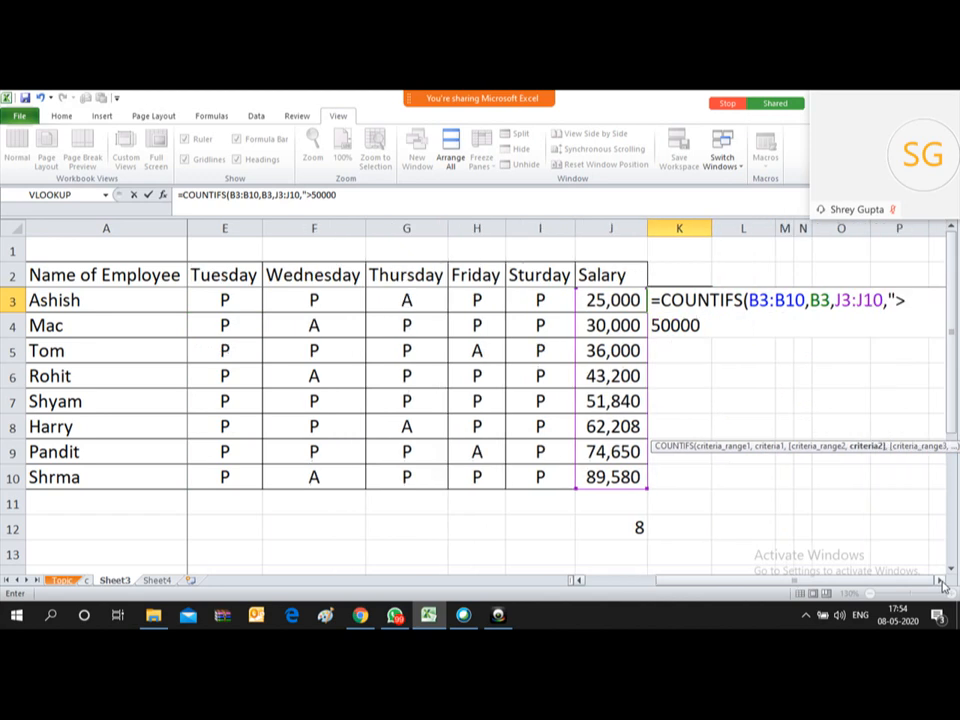
type("\"")
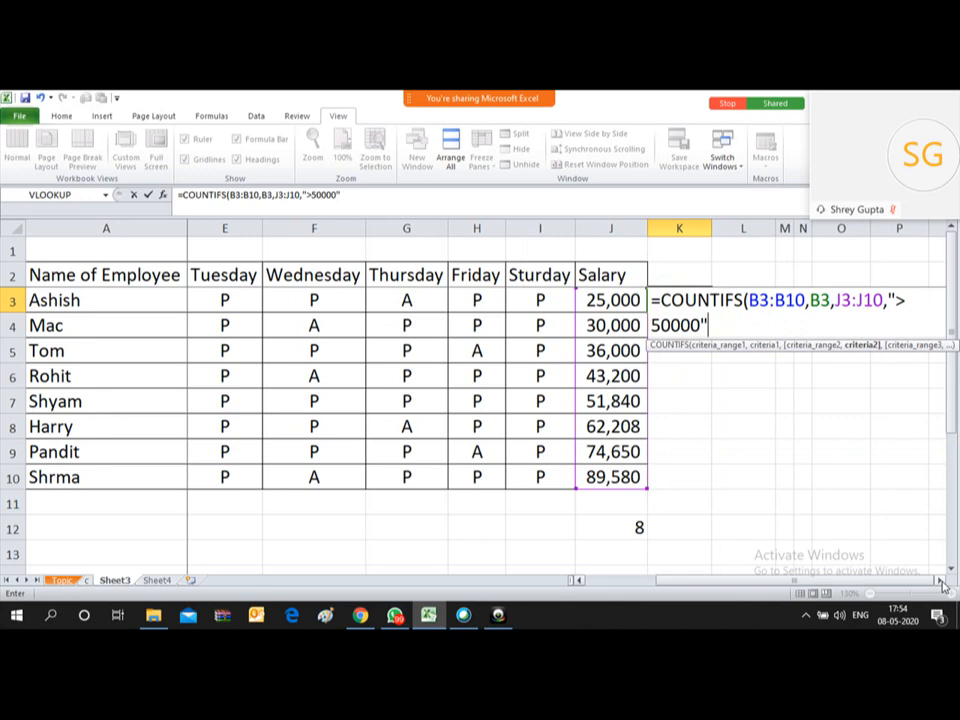
type(")")
key("Return")
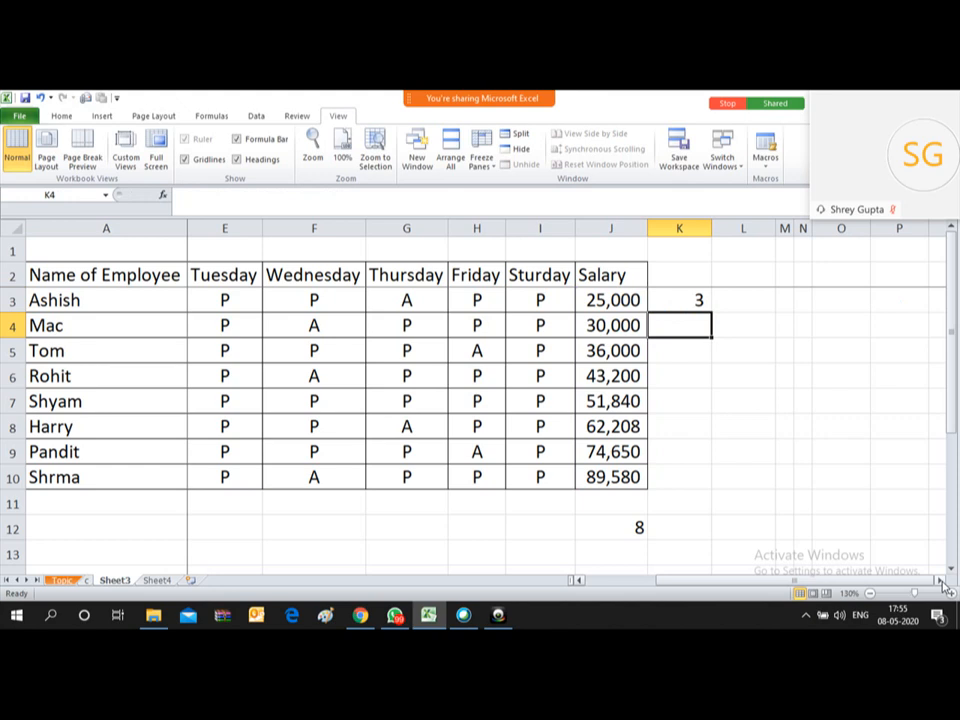
key("Up")
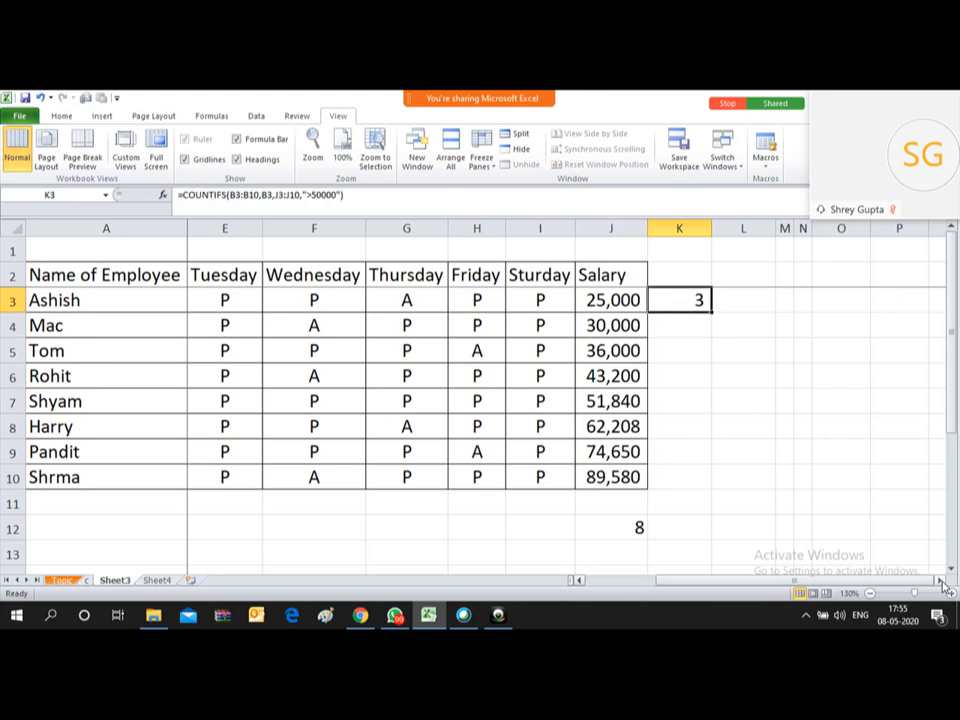
key("Left")
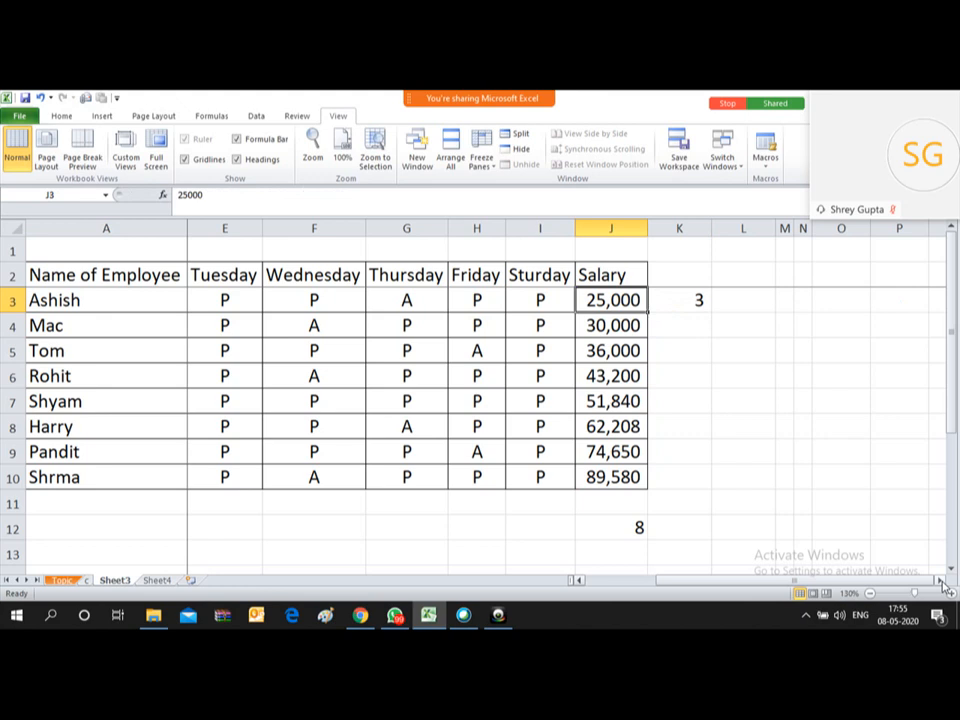
key("Right")
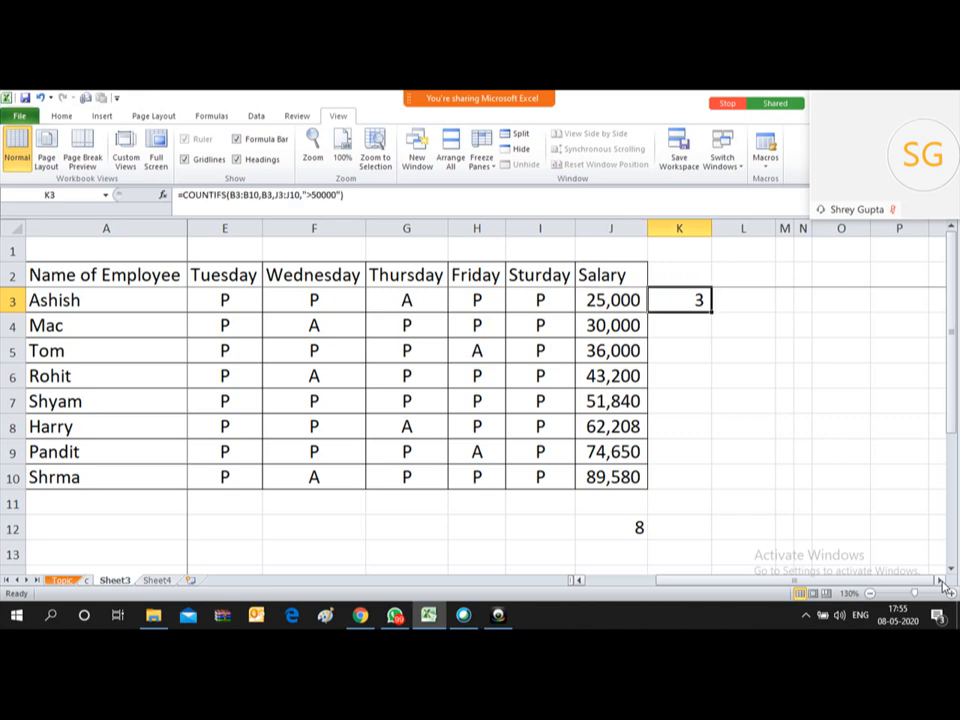
key("Down")
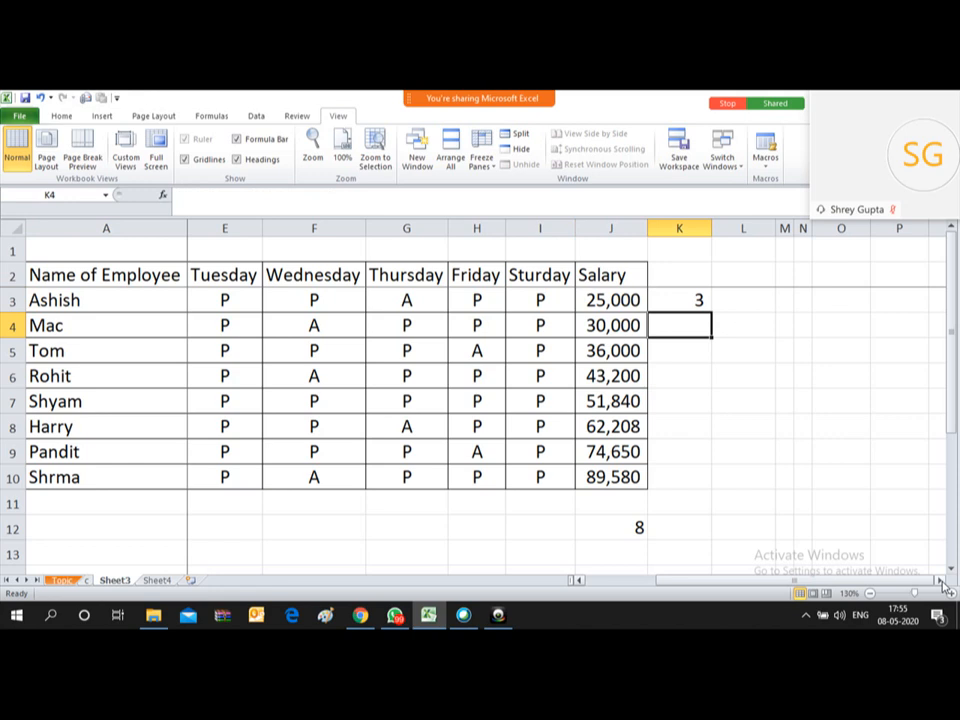
Step: In K4, start a COUNTIFS with Location range B3:B10 and B4 as the criterion
type("=")
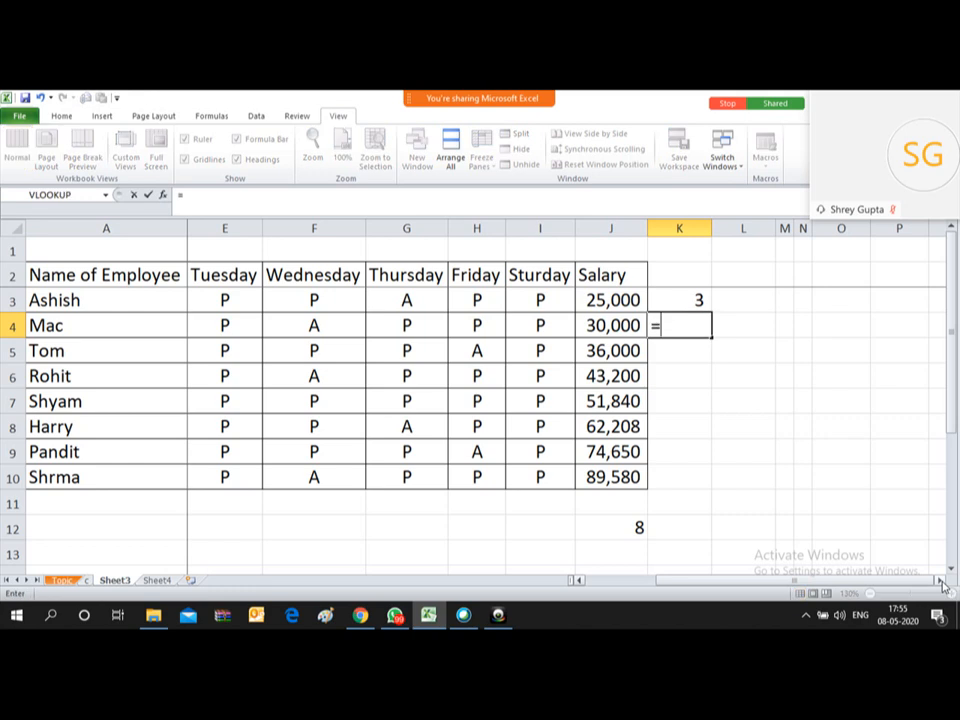
type("COUNT")
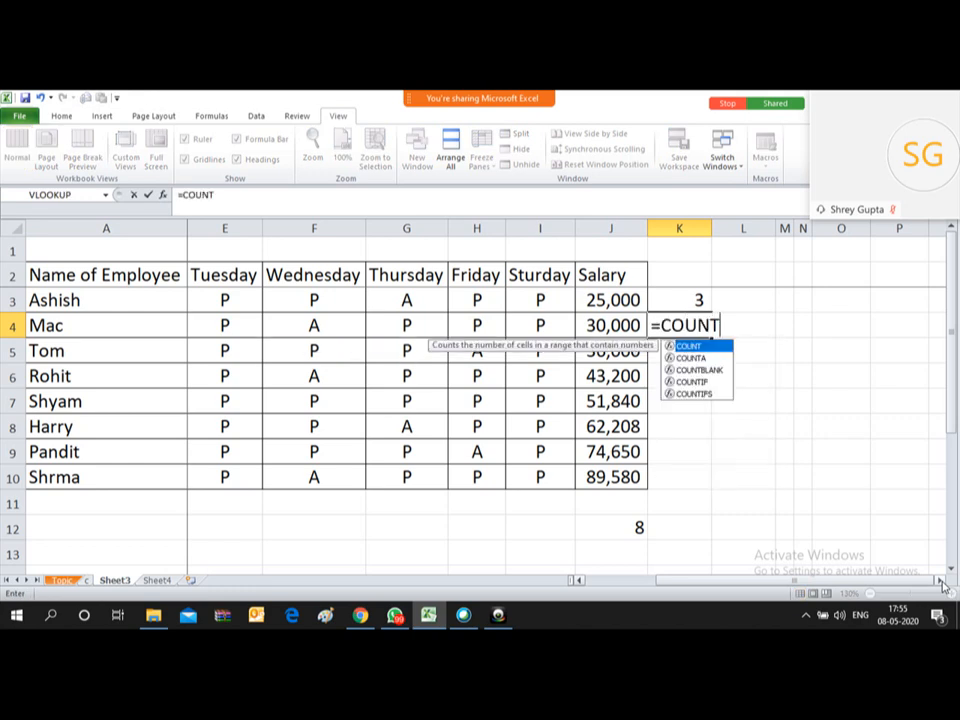
type("IFS(")
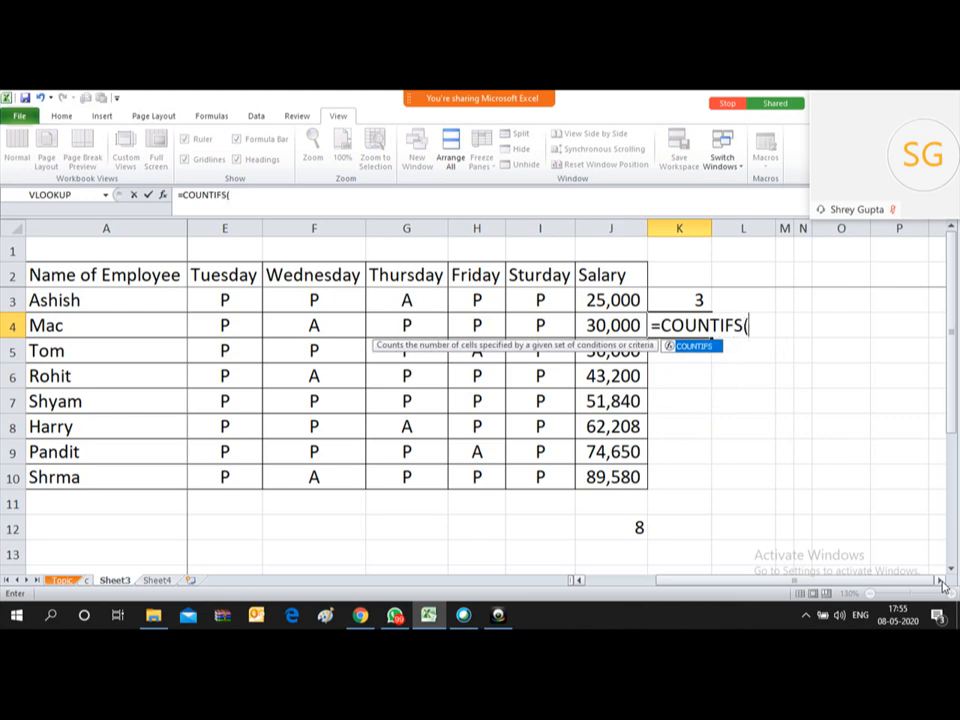
key("Left")
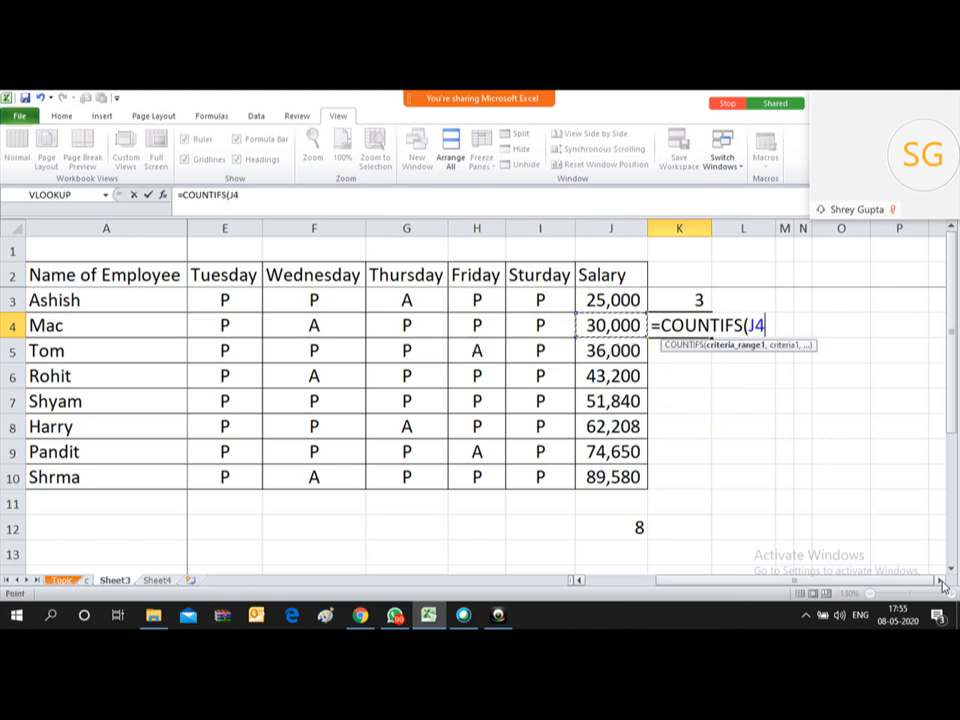
key("Left")
key("Left")
key("Left")
key("Left")
key("Left")
key("Left")
key("Left")
key("Left")
key("Left")
key("Right")
key("Up")
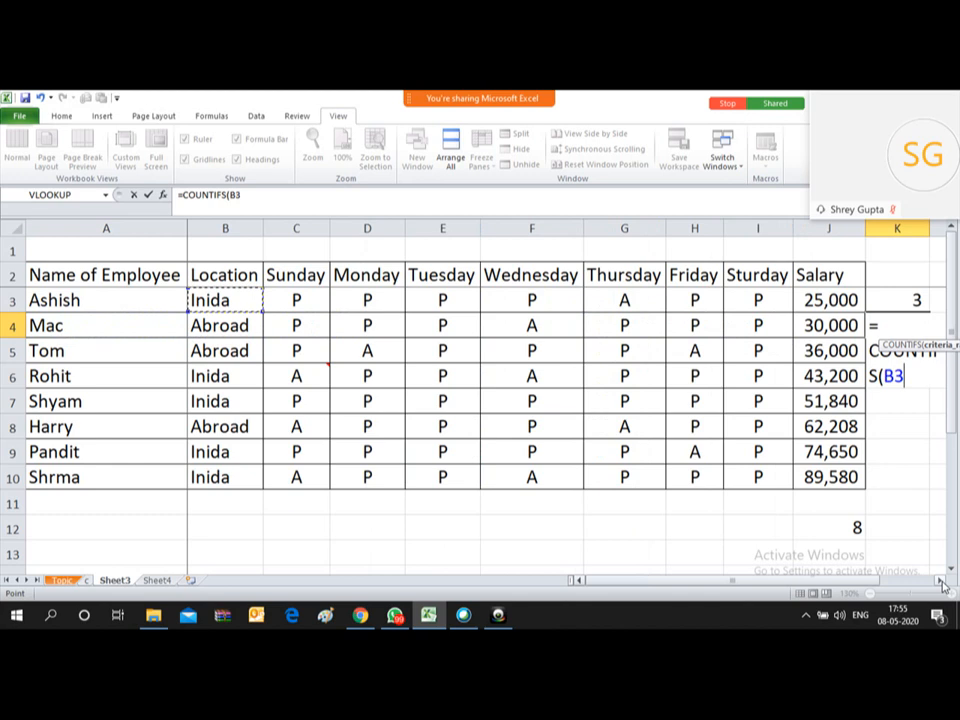
key("ctrl+shift+Down")
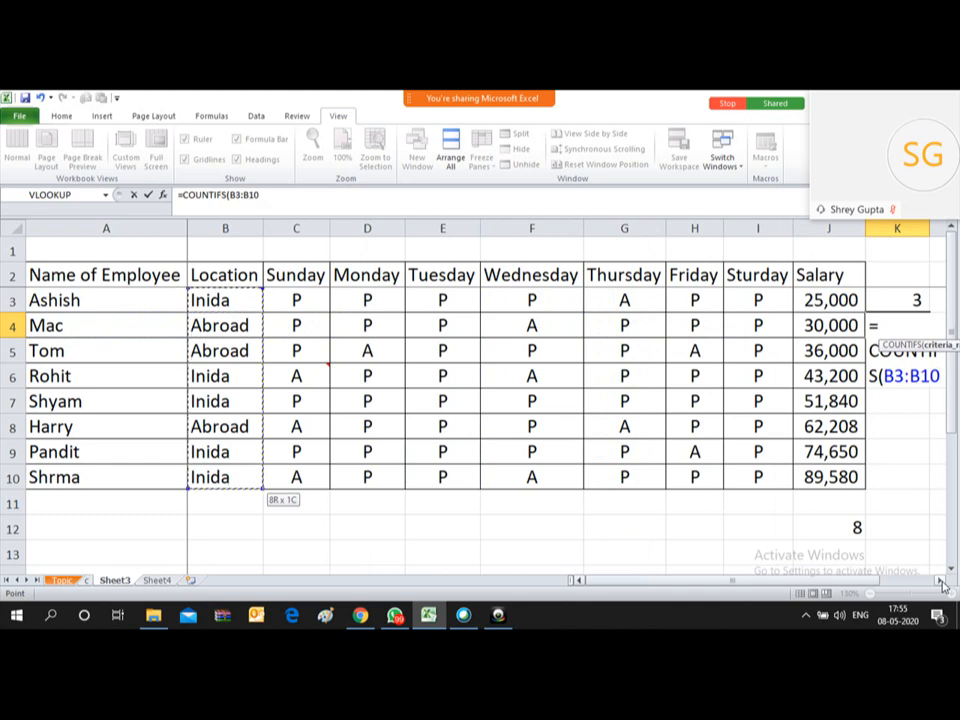
type(",")
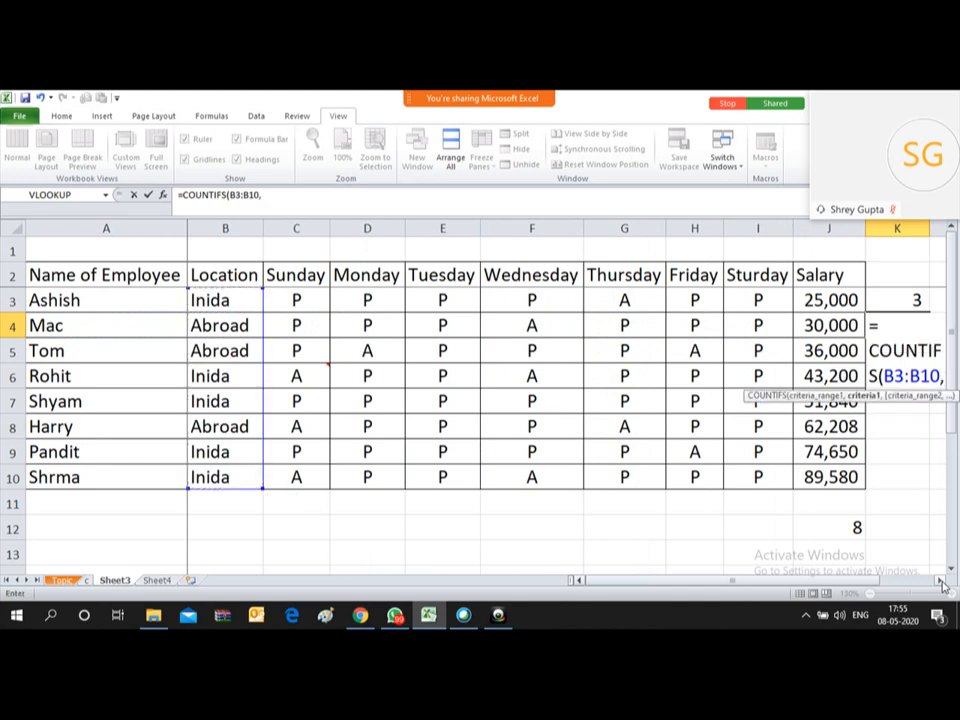
left_click(207, 300)
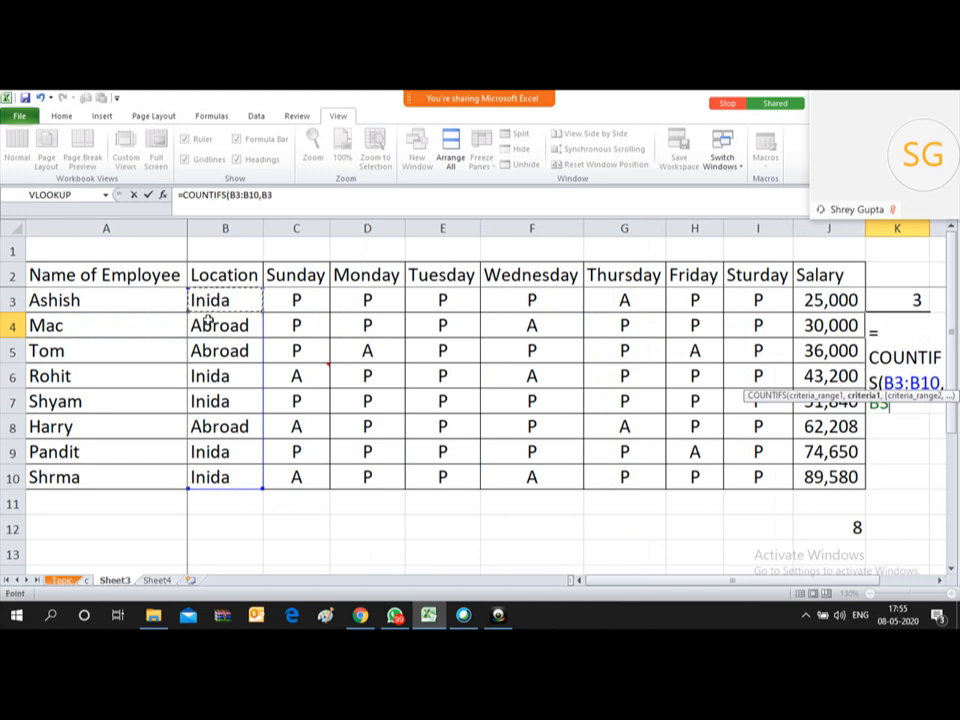
left_click(205, 325)
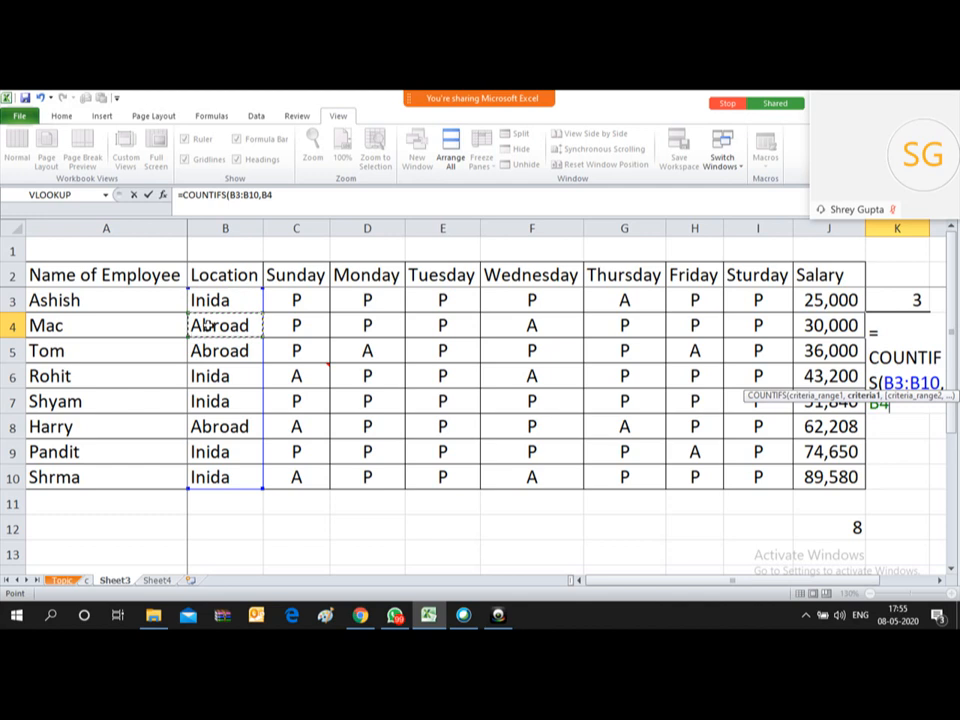
type(",")
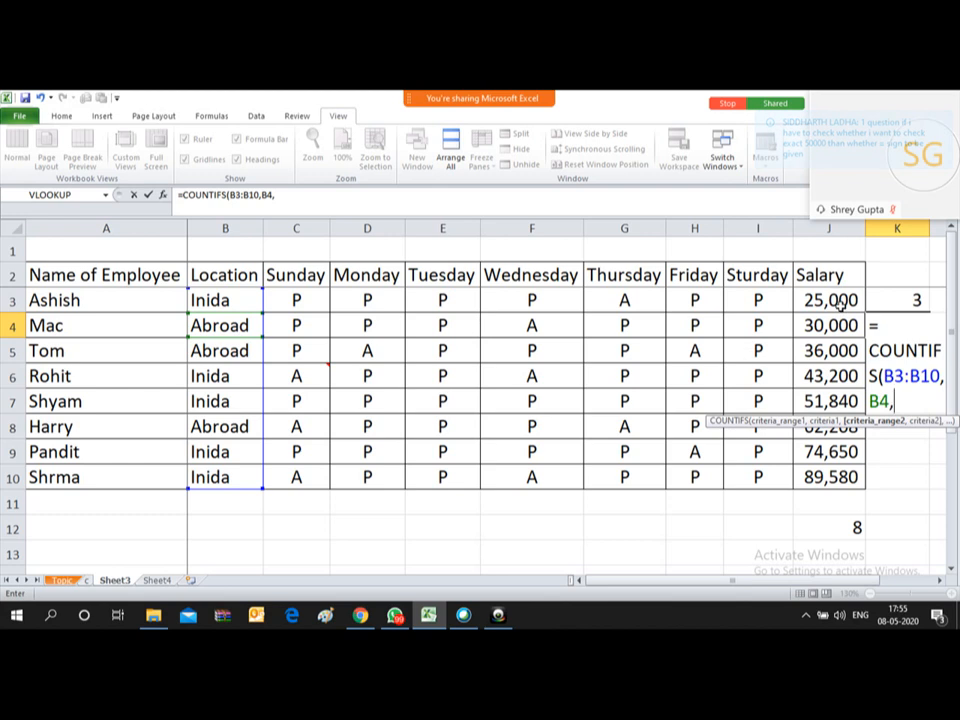
Step: Add Salary range J3:J10 with criterion "<50000" and commit, returning 2
left_click_drag(828, 300, 836, 477)
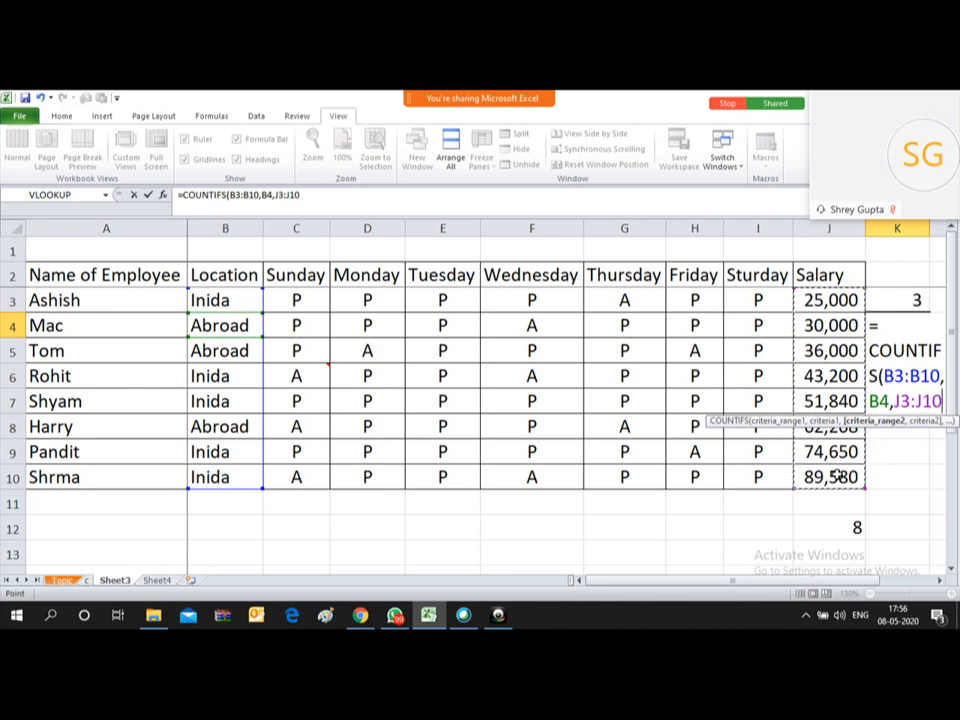
type(",")
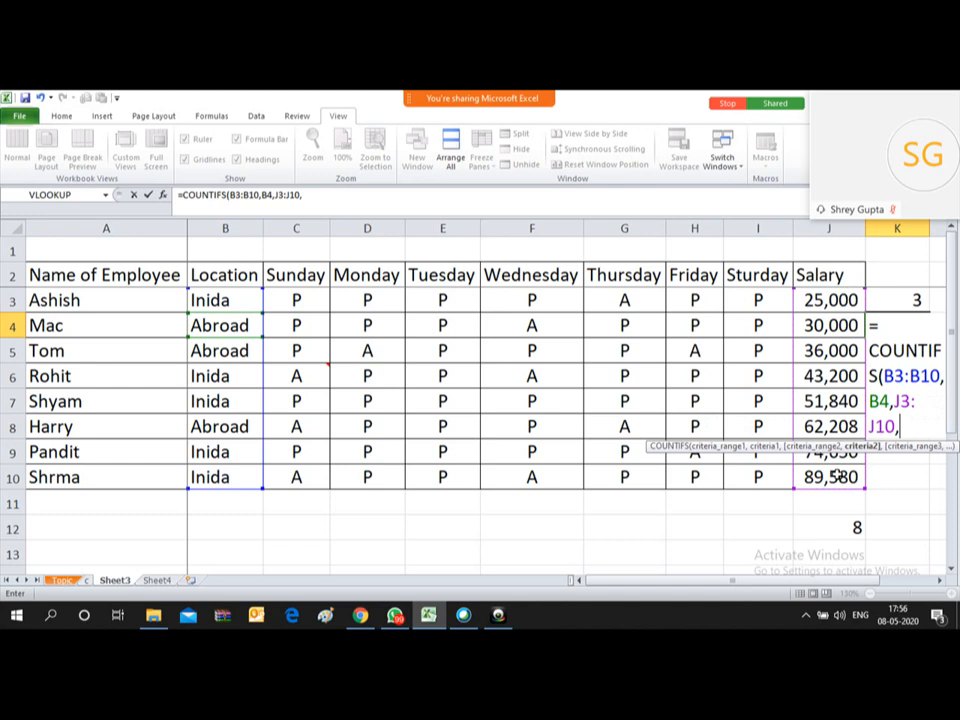
type("\"")
type("<50000")
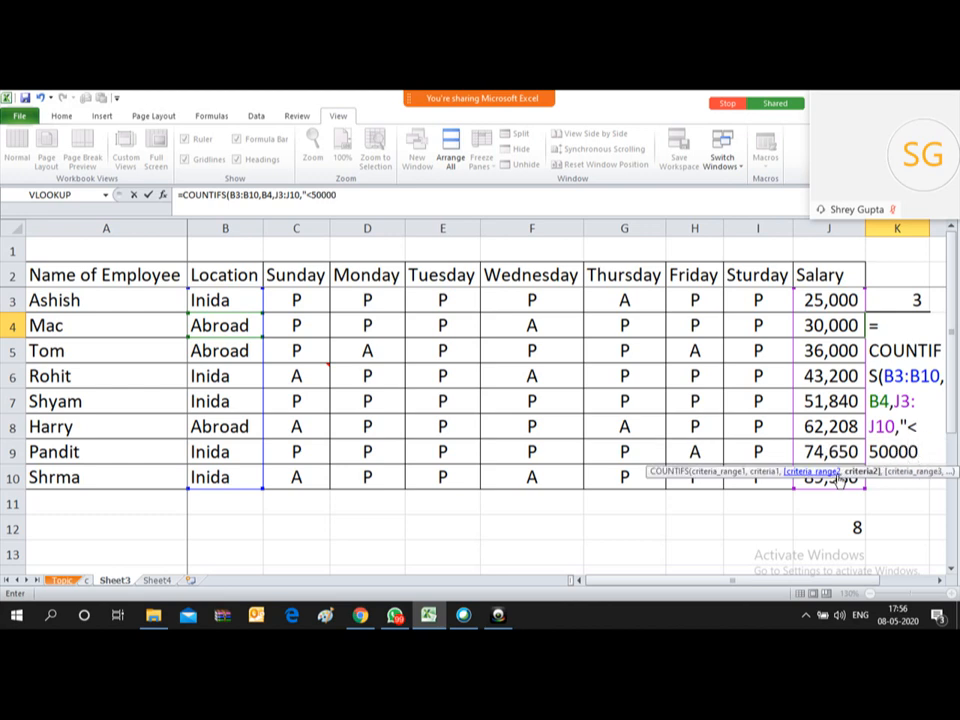
type("\")")
key("Return")
key("Up")
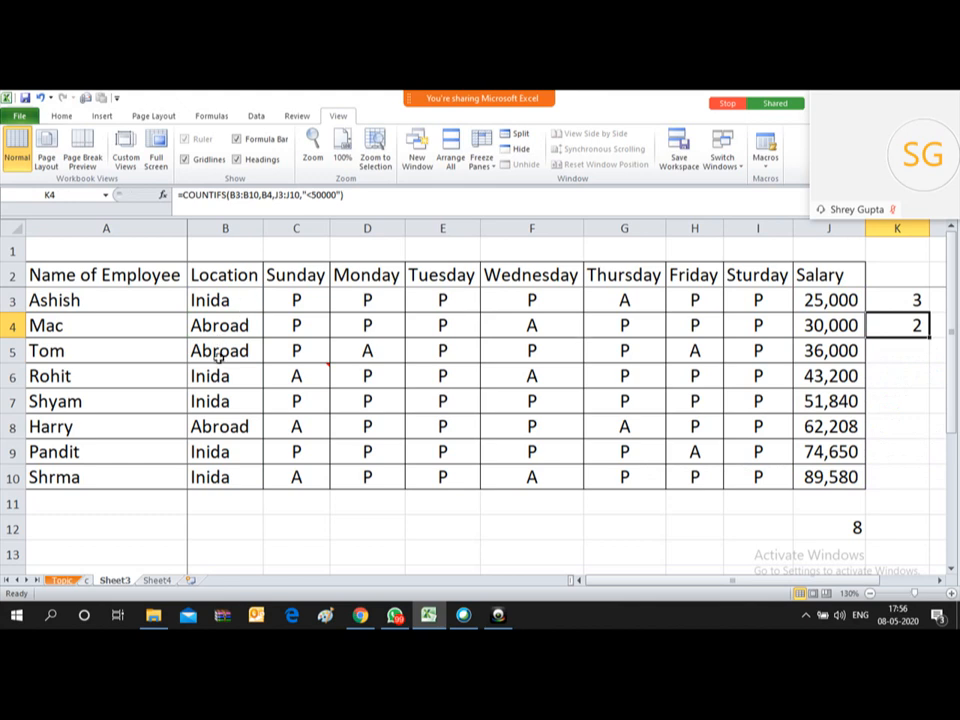
left_click(818, 426)
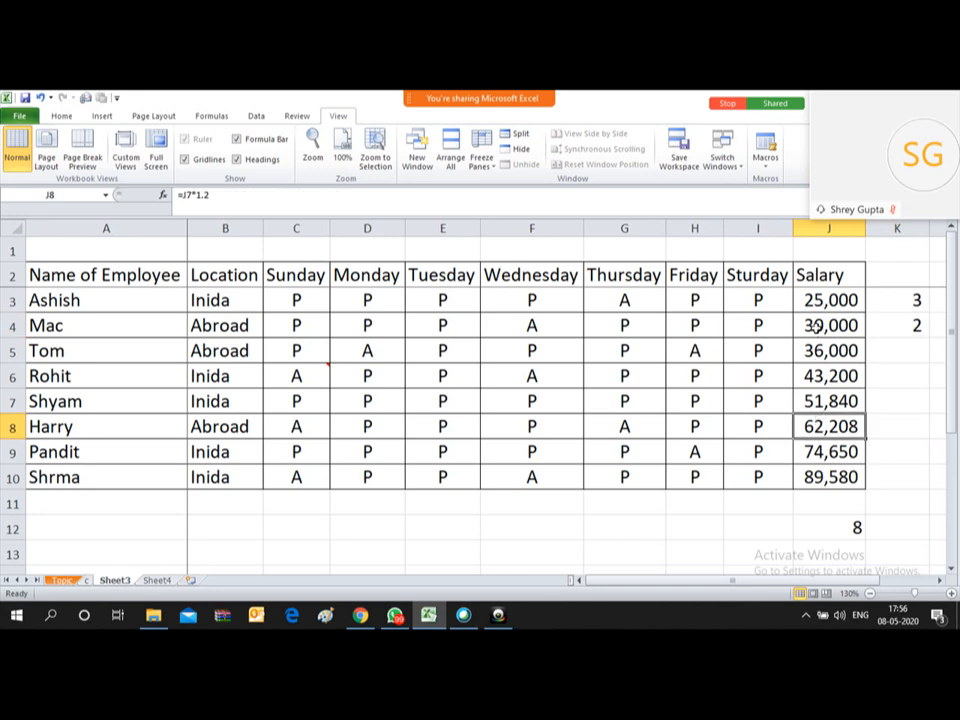
left_click(816, 327)
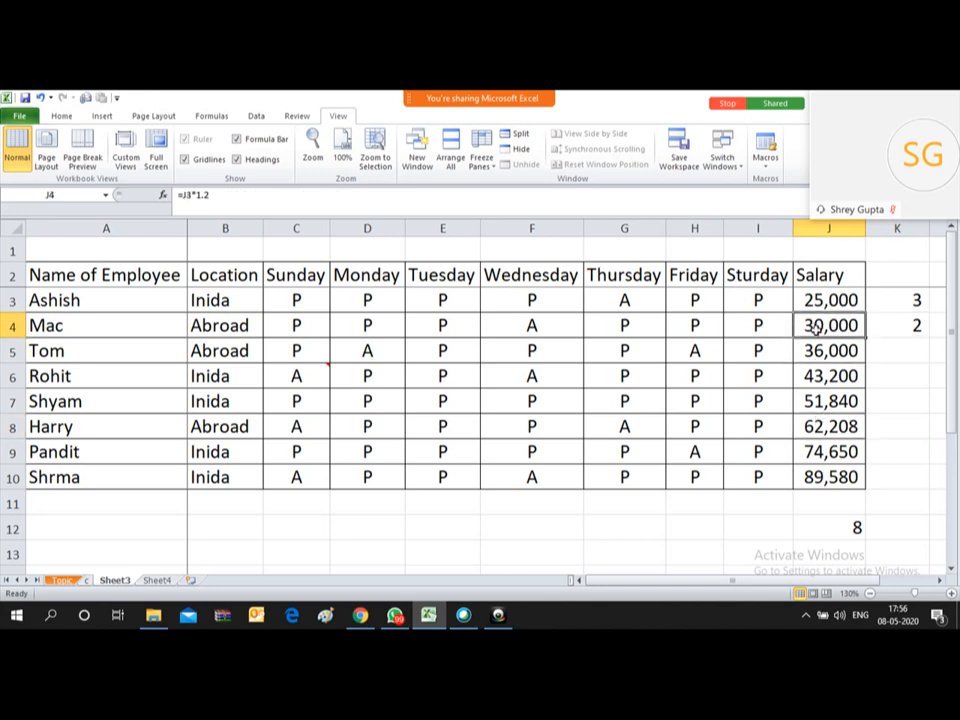
key("Down")
key("Right")
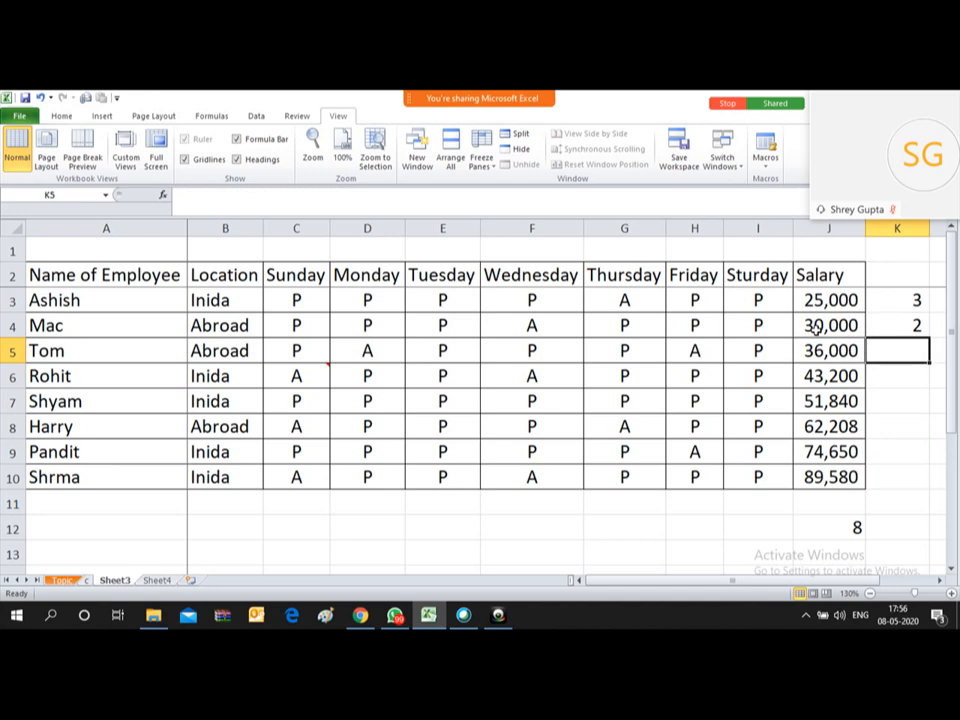
key("Up")
key("Up")
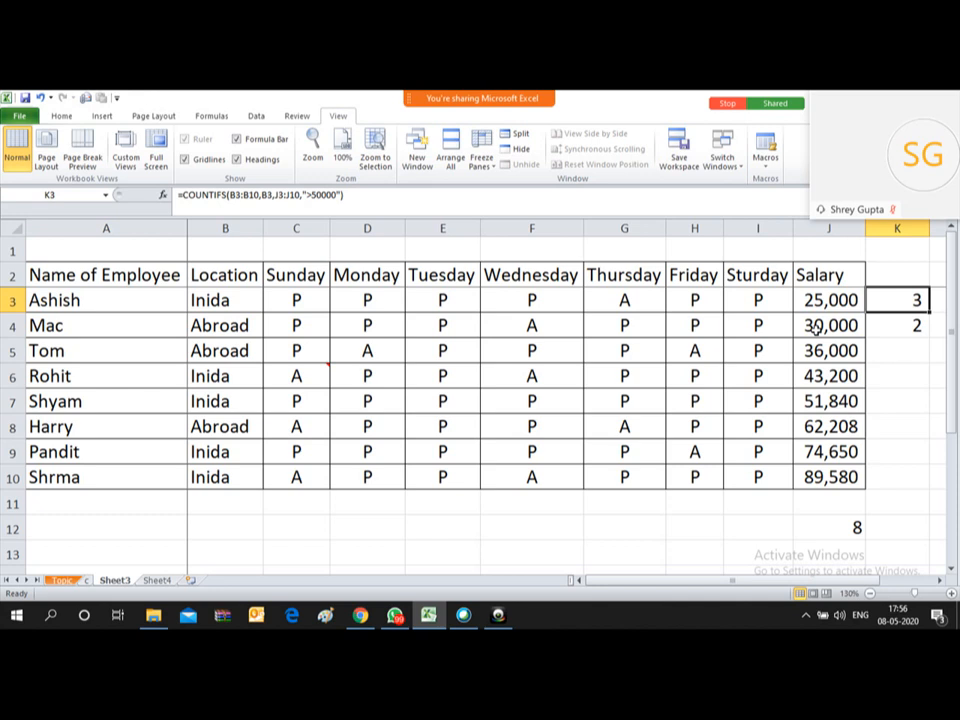
mouse_move(444, 76)
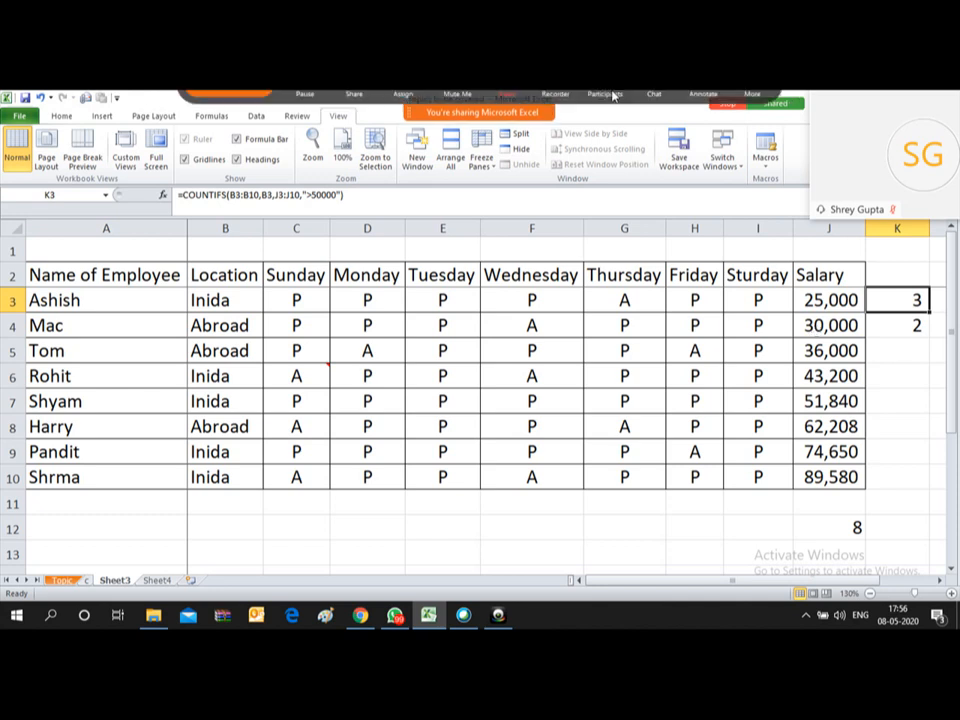
left_click(655, 108)
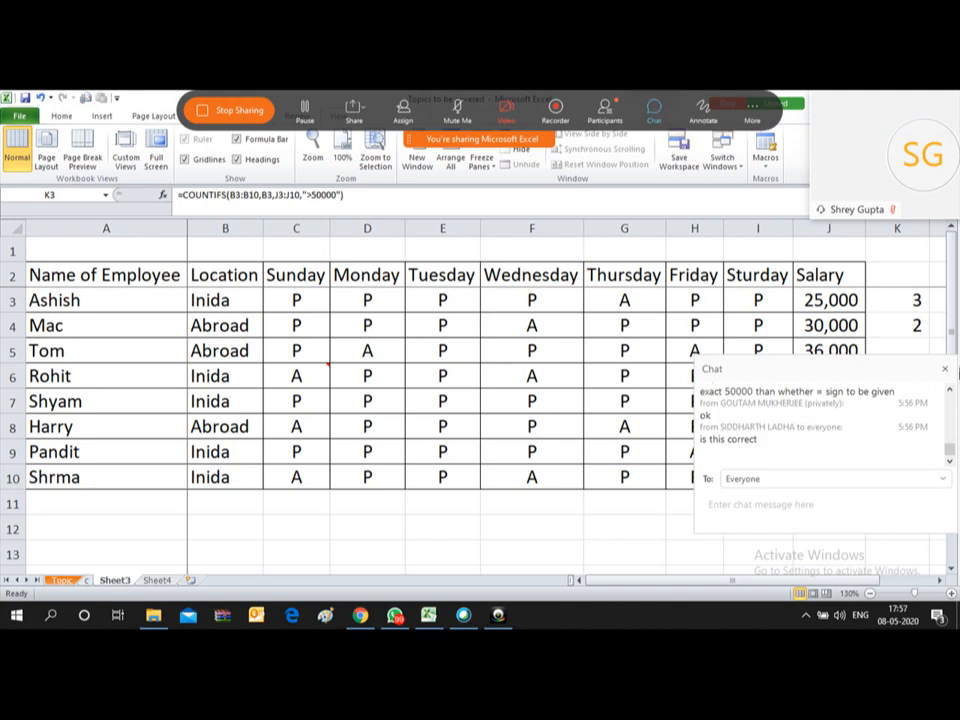
left_click(951, 393)
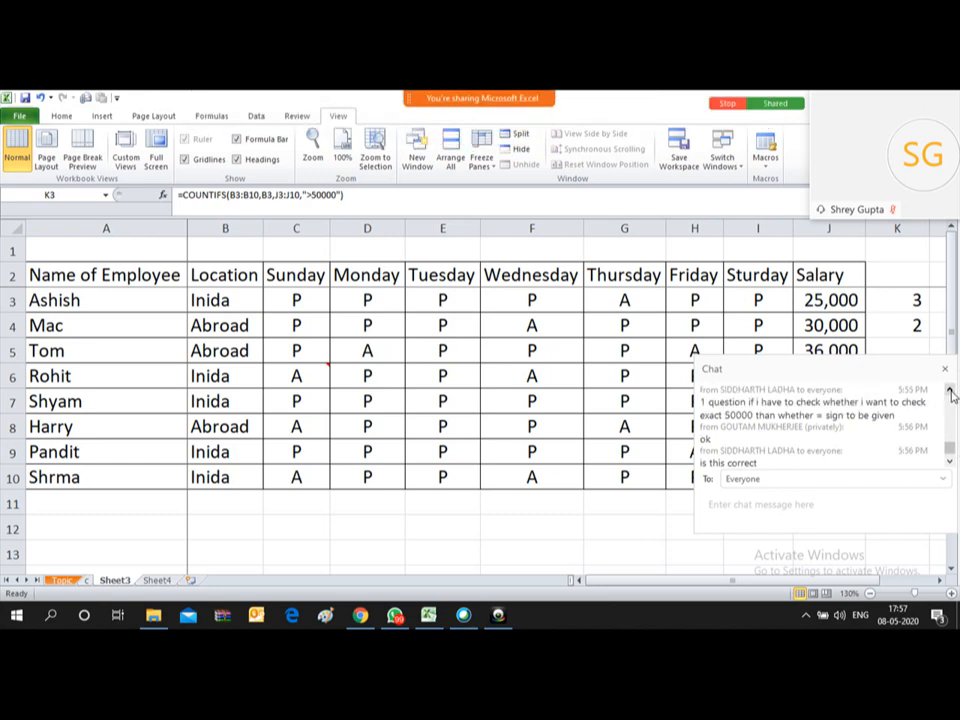
left_click(951, 393)
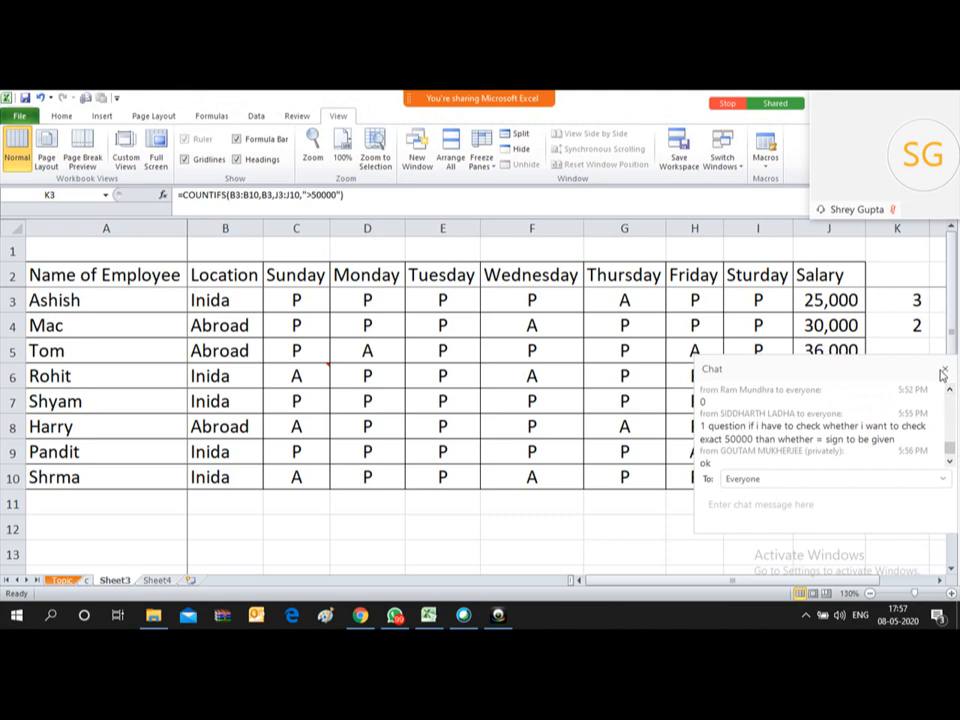
left_click(950, 463)
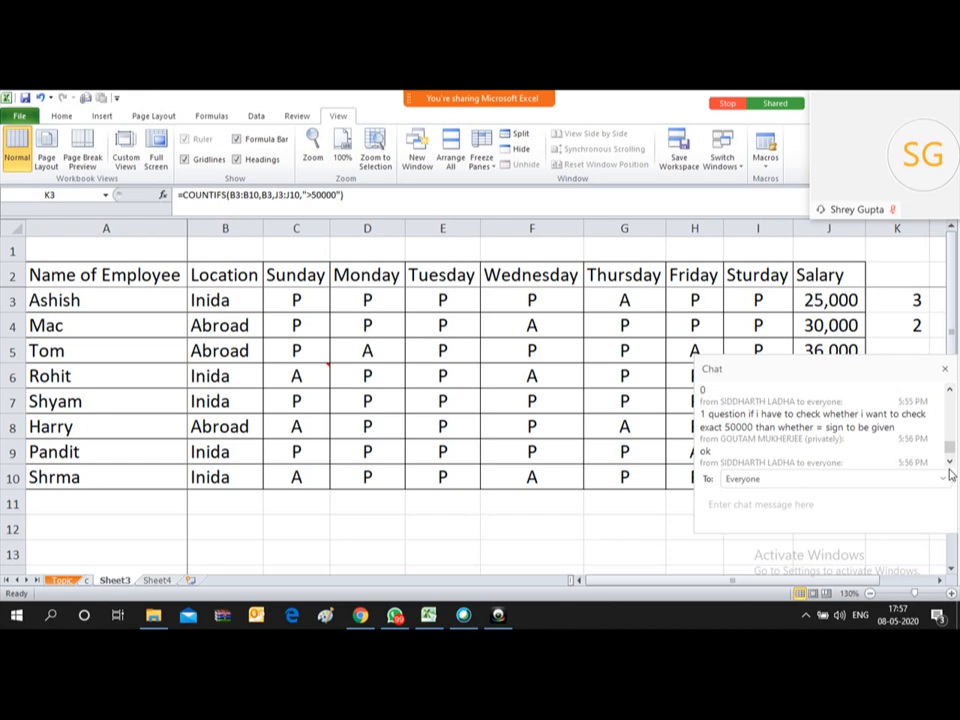
left_click(949, 371)
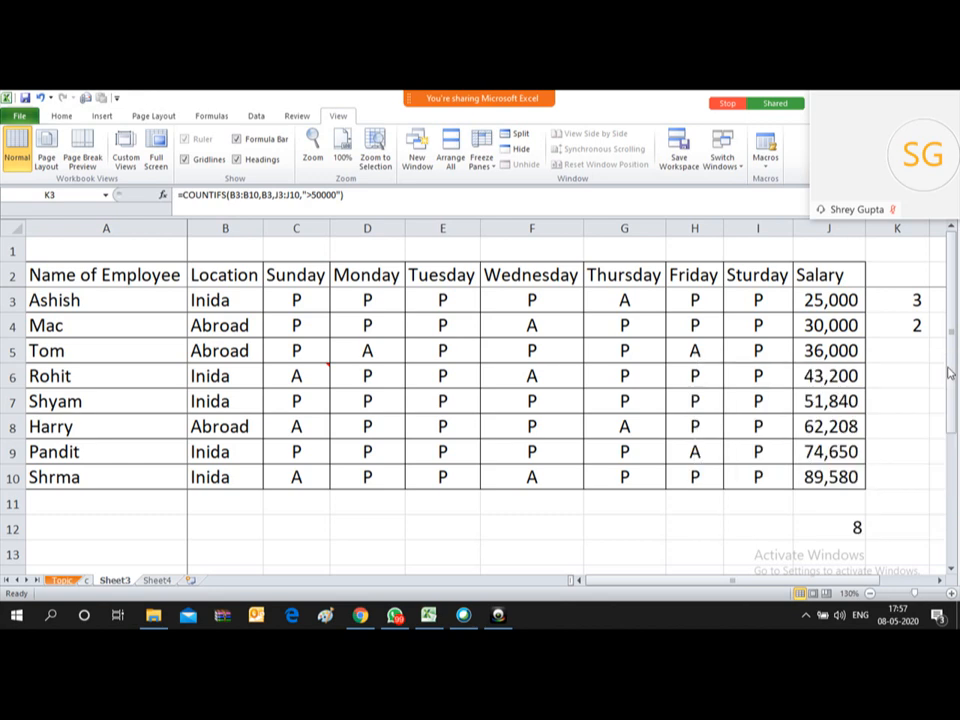
Step: Clear the COUNTIFS results from K3:K5
left_click(893, 294)
key("shift+Down")
key("shift+Down")
key("Delete")
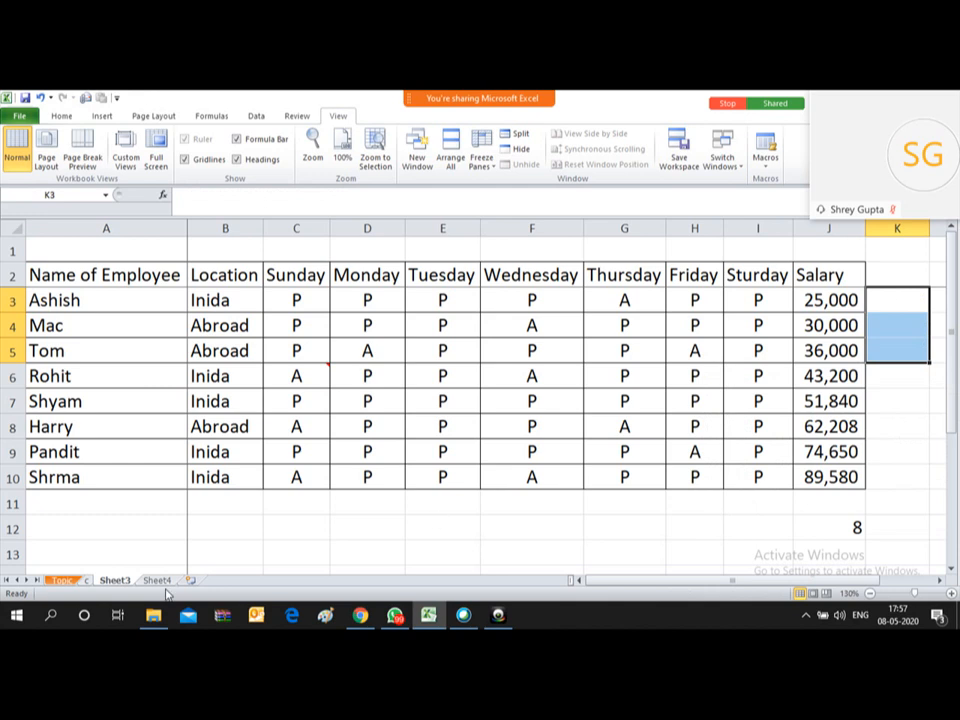
Step: Fill the Countifs topic in D7 yellow on the Topic sheet, then return to Sheet3
left_click(61, 580)
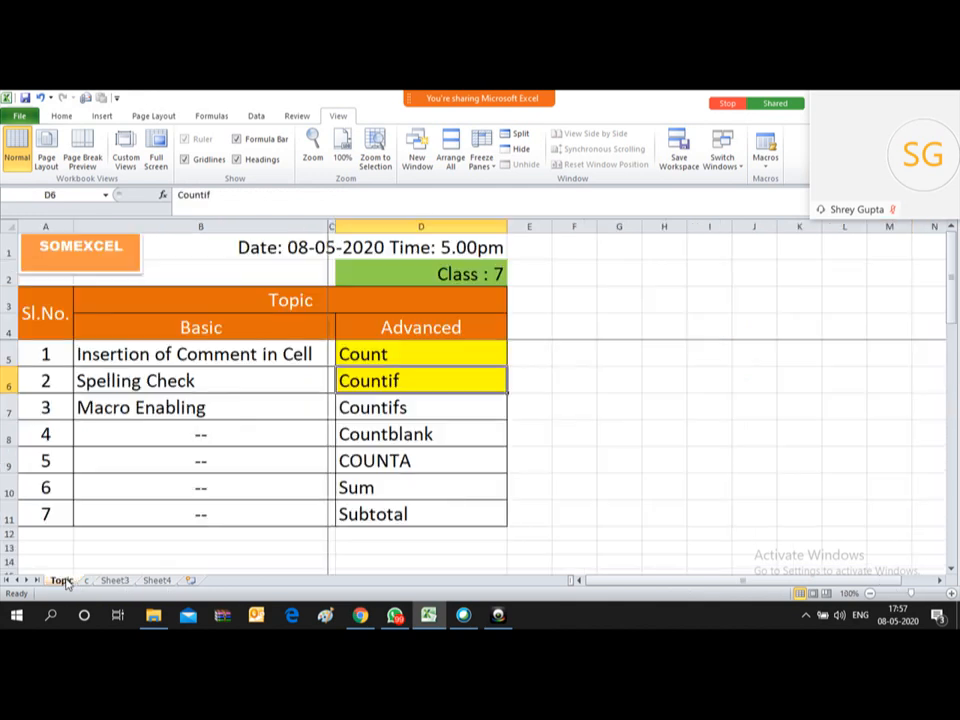
left_click(396, 408)
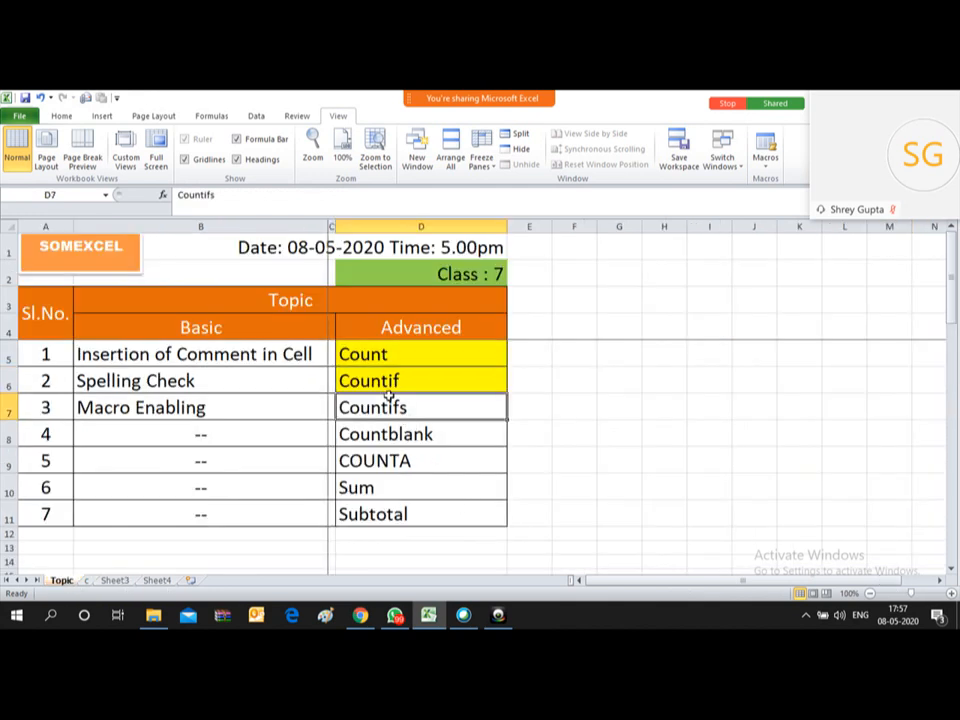
left_click(61, 116)
left_click(212, 160)
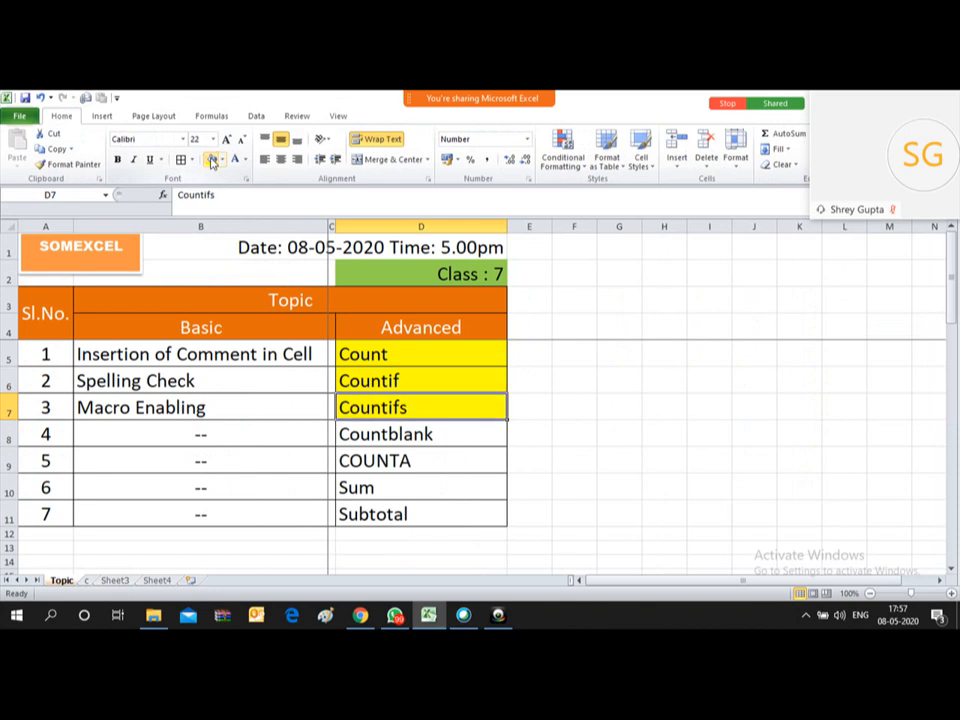
left_click(452, 428)
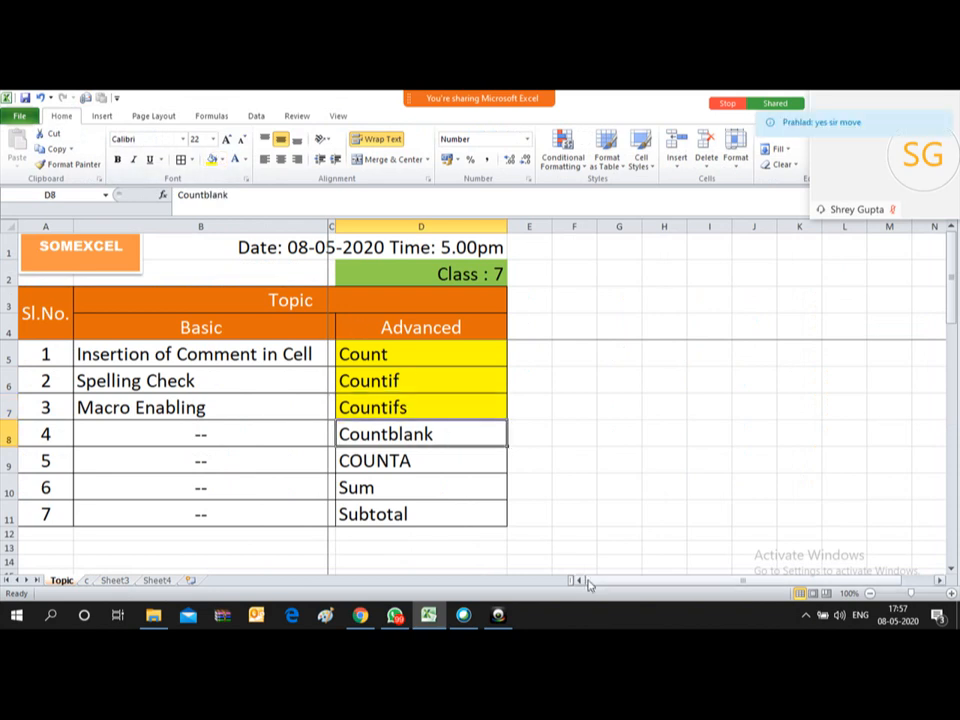
left_click(112, 582)
left_click(388, 340)
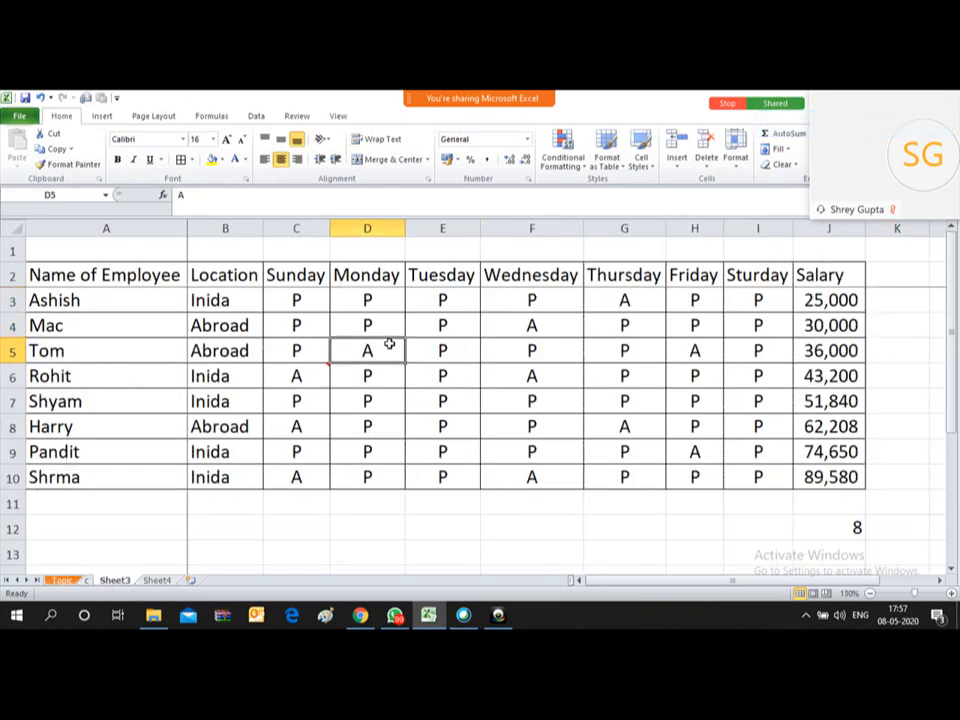
Step: Blank the attendance marks in D4, E6 and F7
key("Left")
key("Left")
key("Up")
key("Right")
key("Right")
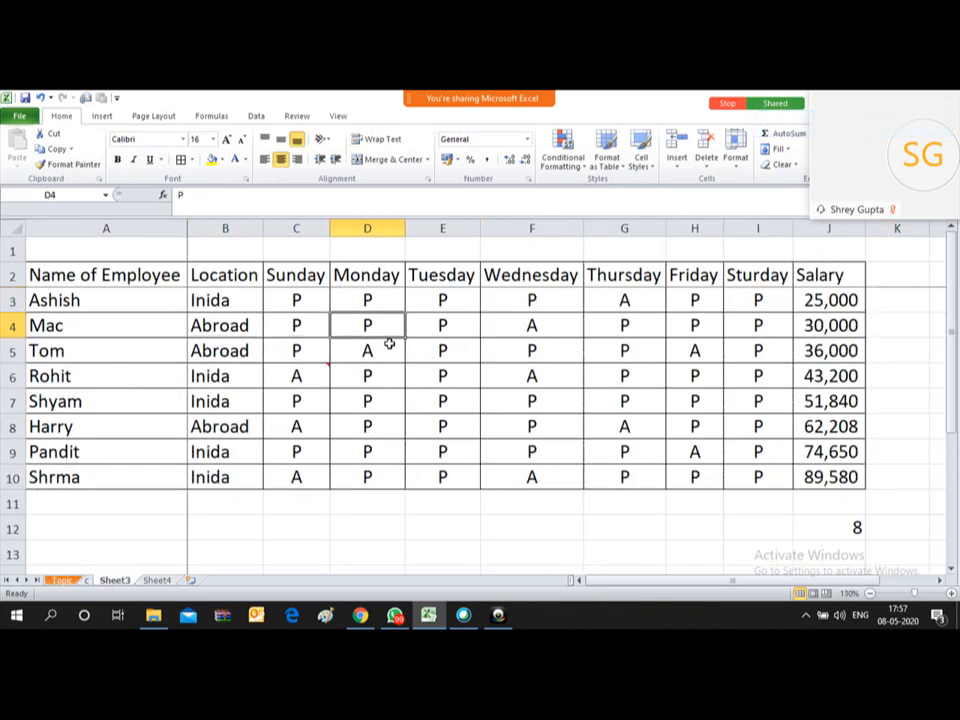
key("Delete")
key("Right")
key("Down")
key("Down")
key("Delete")
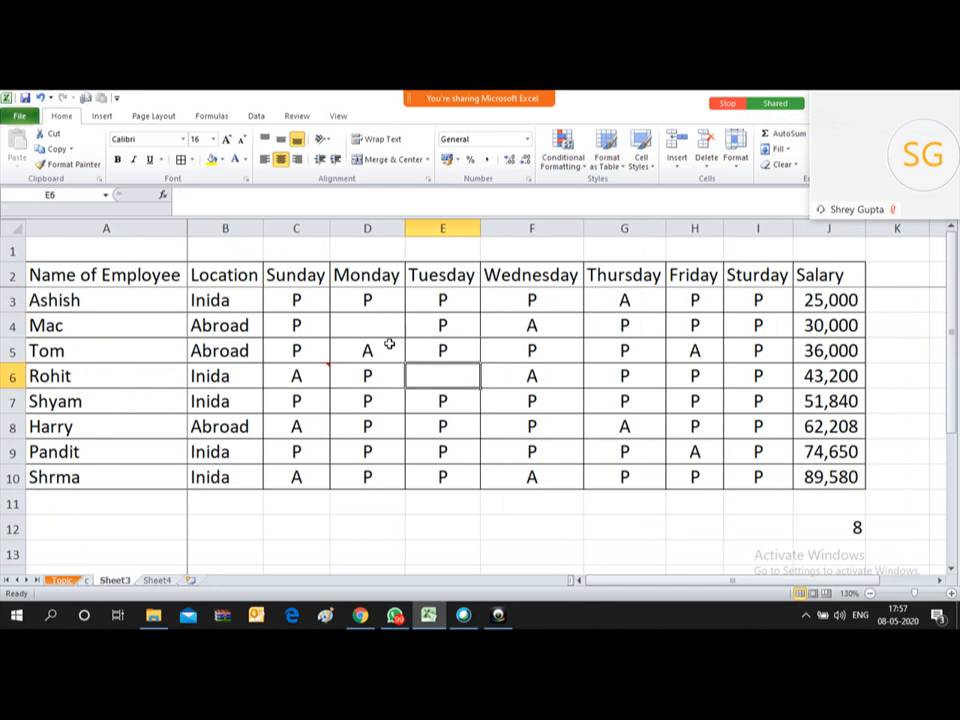
Step: Blank the attendance marks in H8, D8, C9 and F10
key("Right")
key("Down")
key("Delete")
key("Right")
key("Right")
key("Down")
key("Delete")
key("Right")
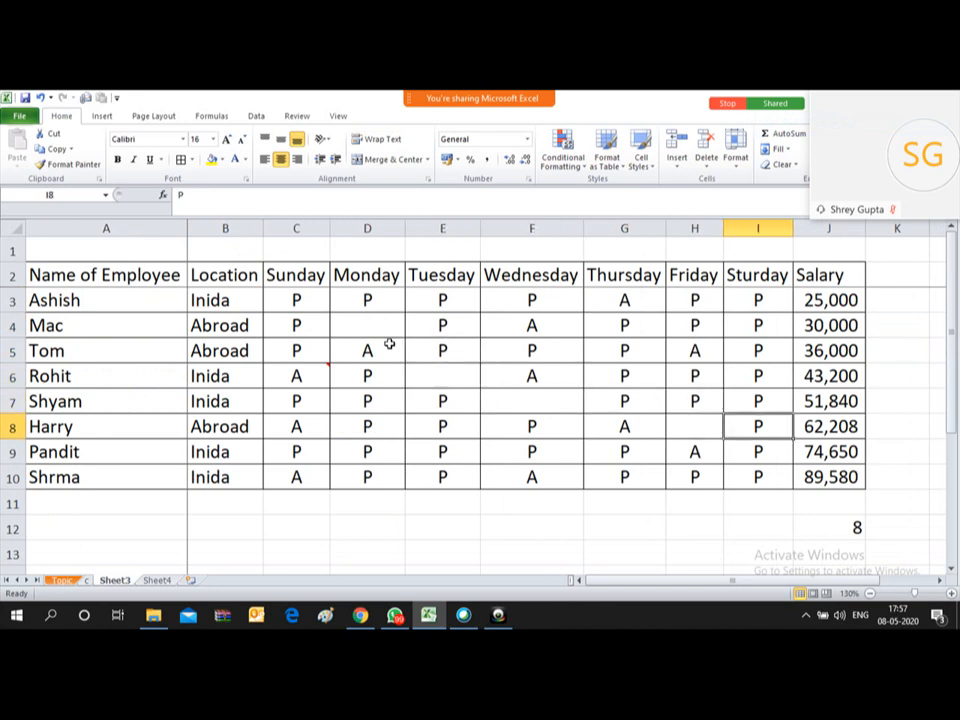
key("Left")
key("Left")
key("Left")
key("Left")
key("Left")
key("Delete")
key("Down")
key("Left")
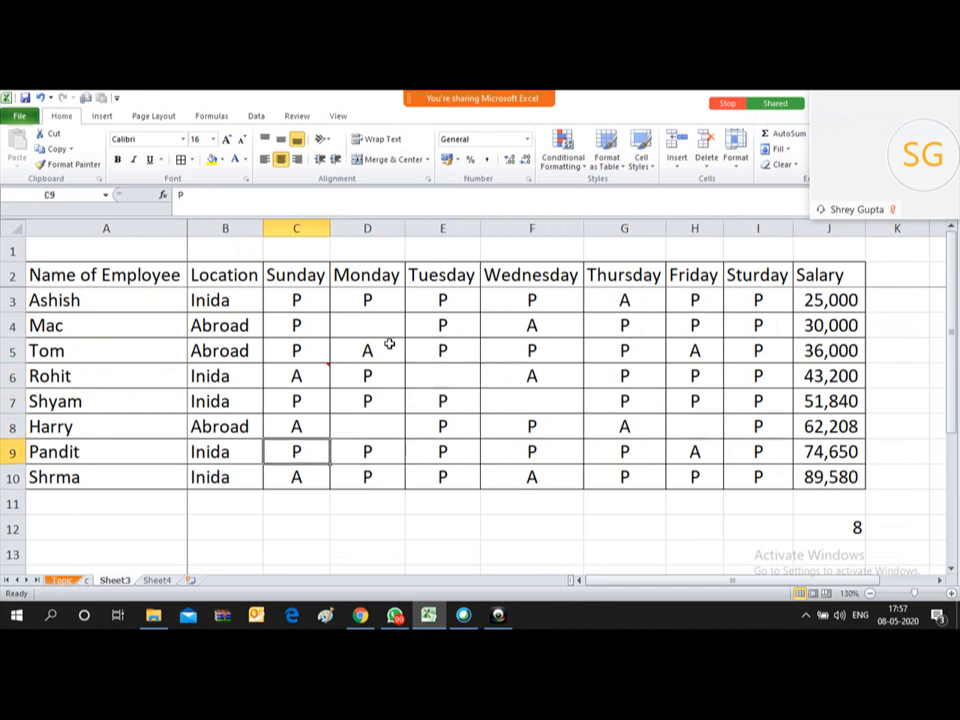
key("Delete")
key("Right")
key("Right")
key("Right")
key("Down")
key("Delete")
key("Down")
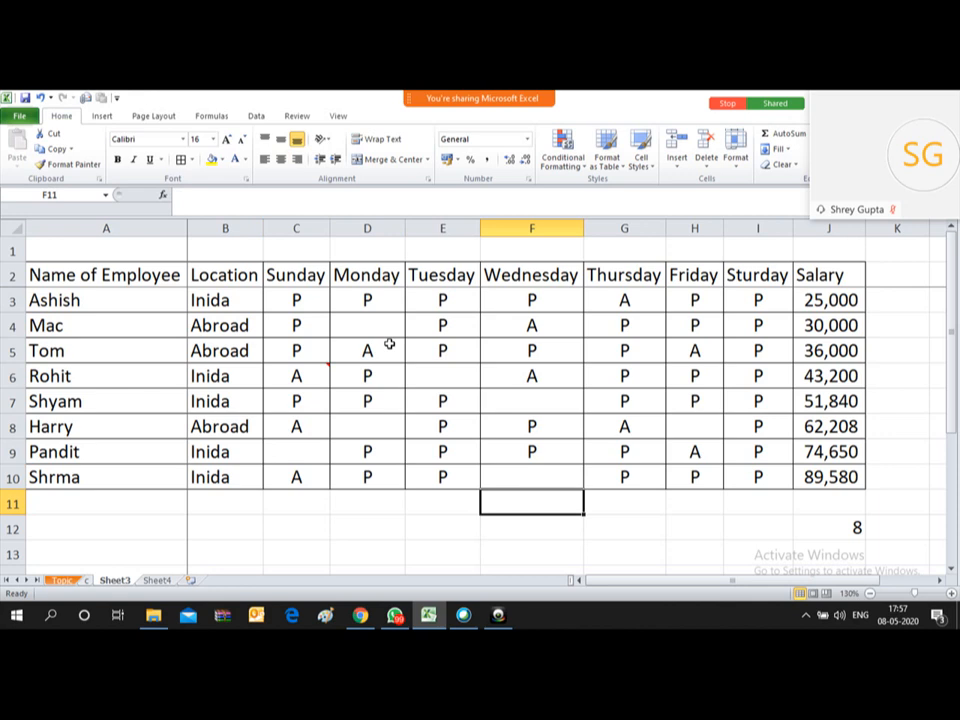
key("Down")
key("Down")
key("Up")
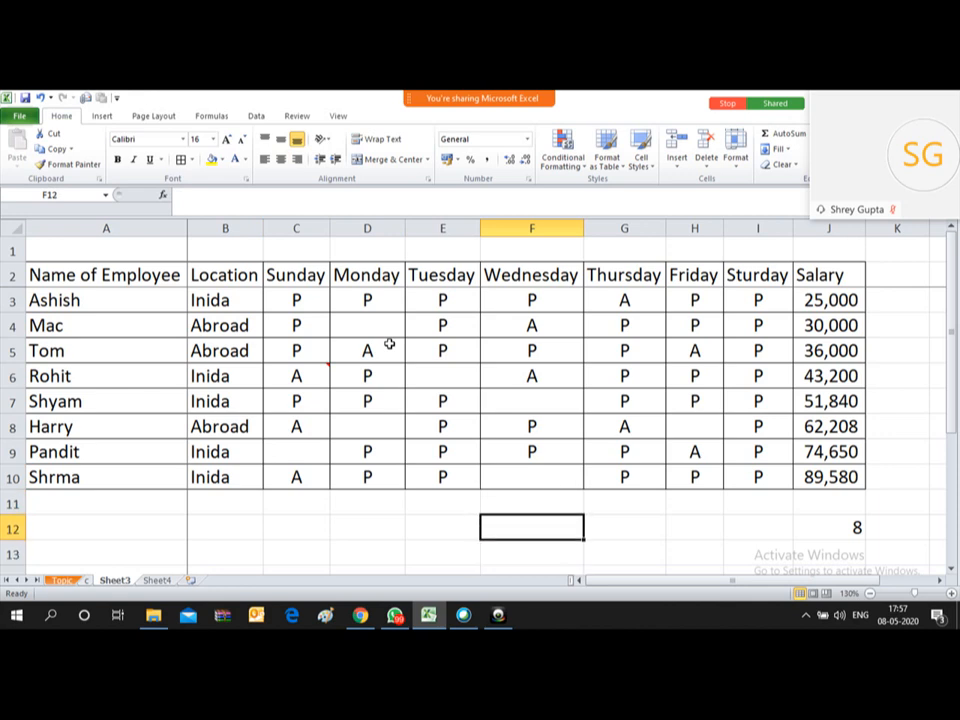
Step: Enter =COUNTBLANK(C3:I10) in F12, which counts 7 empty attendance cells
type("=")
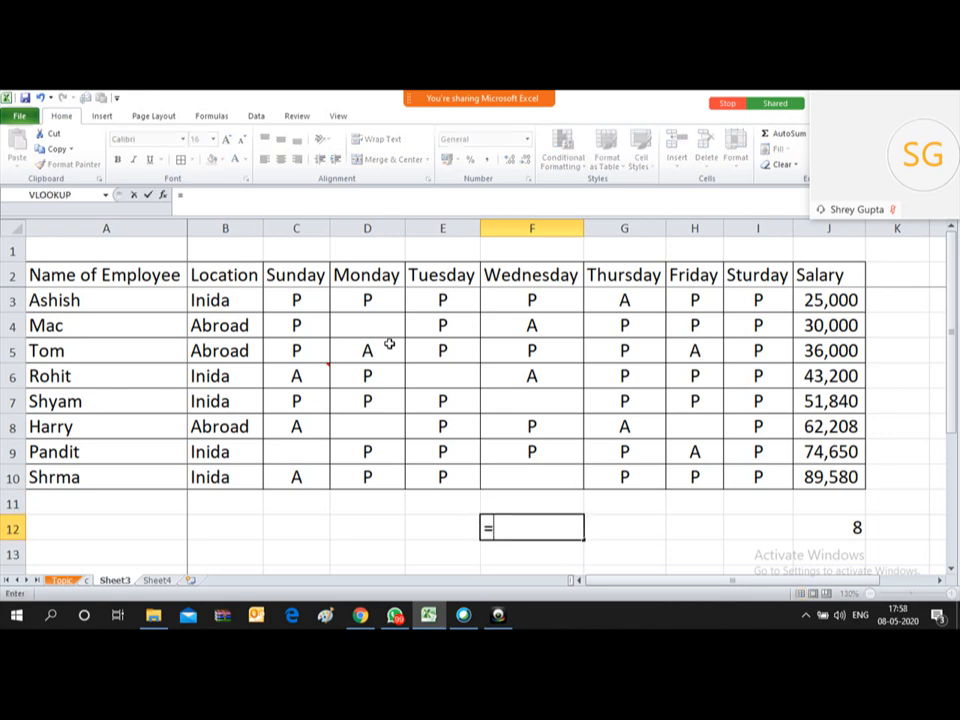
type("COUNT")
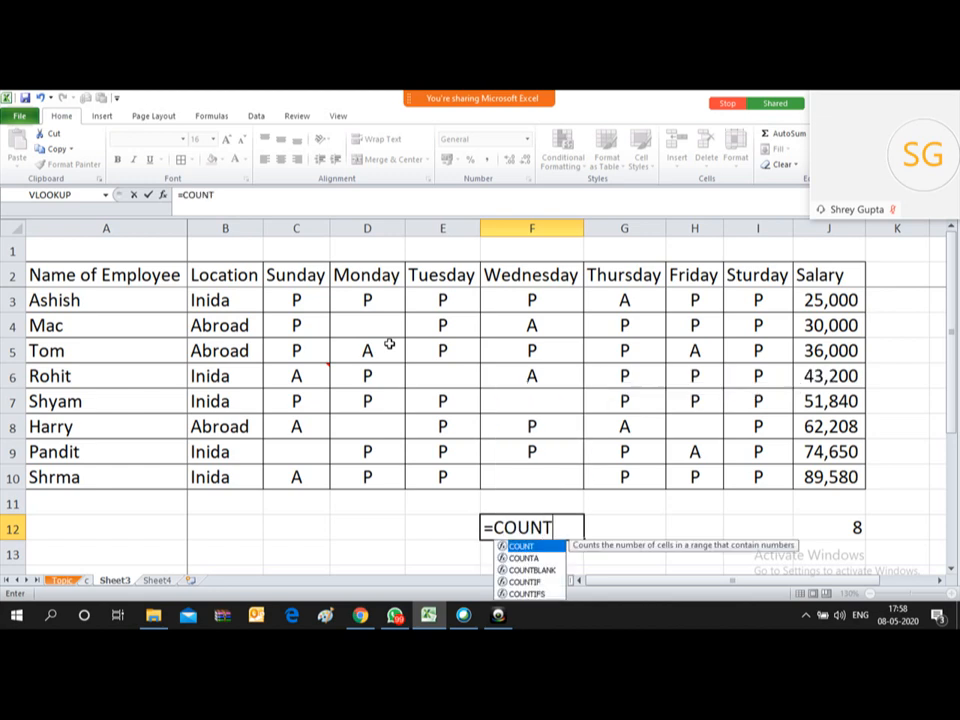
double_click(538, 569)
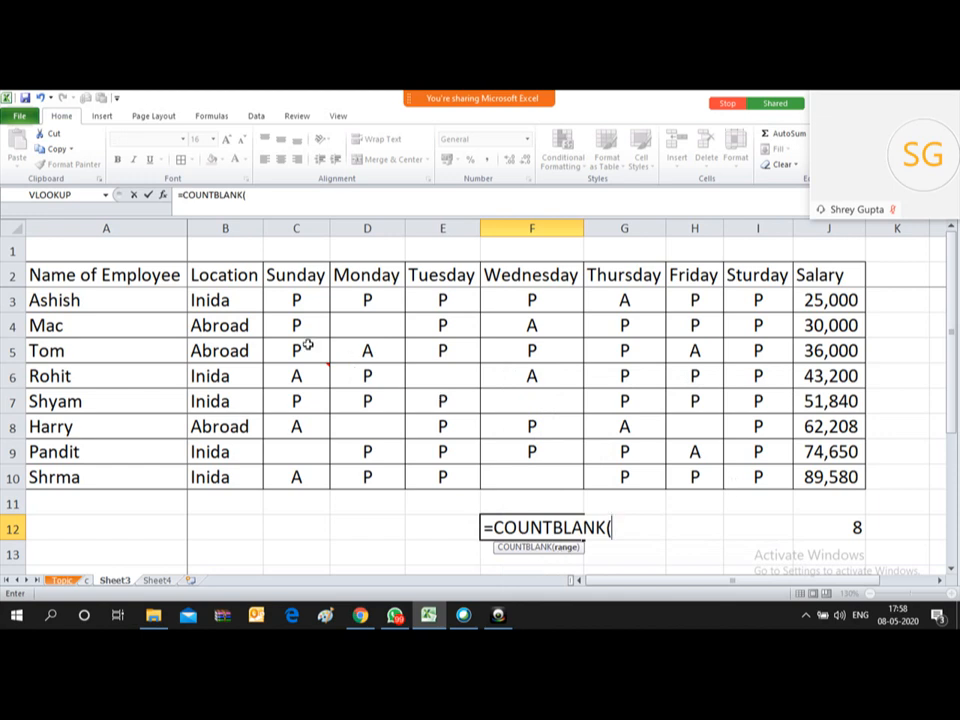
left_click_drag(281, 293, 760, 477)
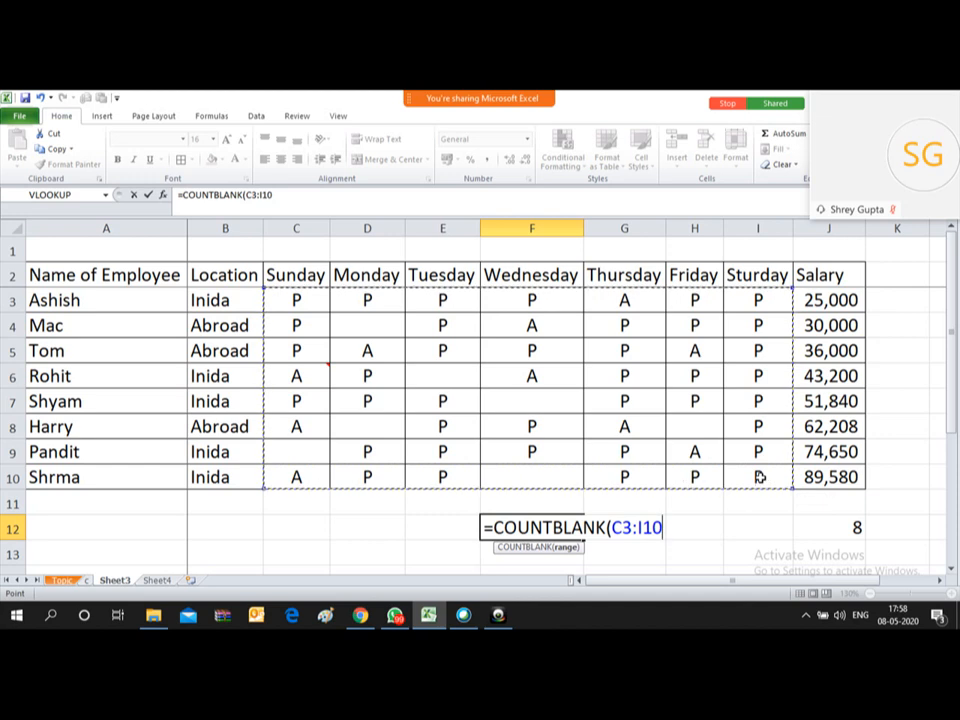
type(")")
key("ctrl+Return")
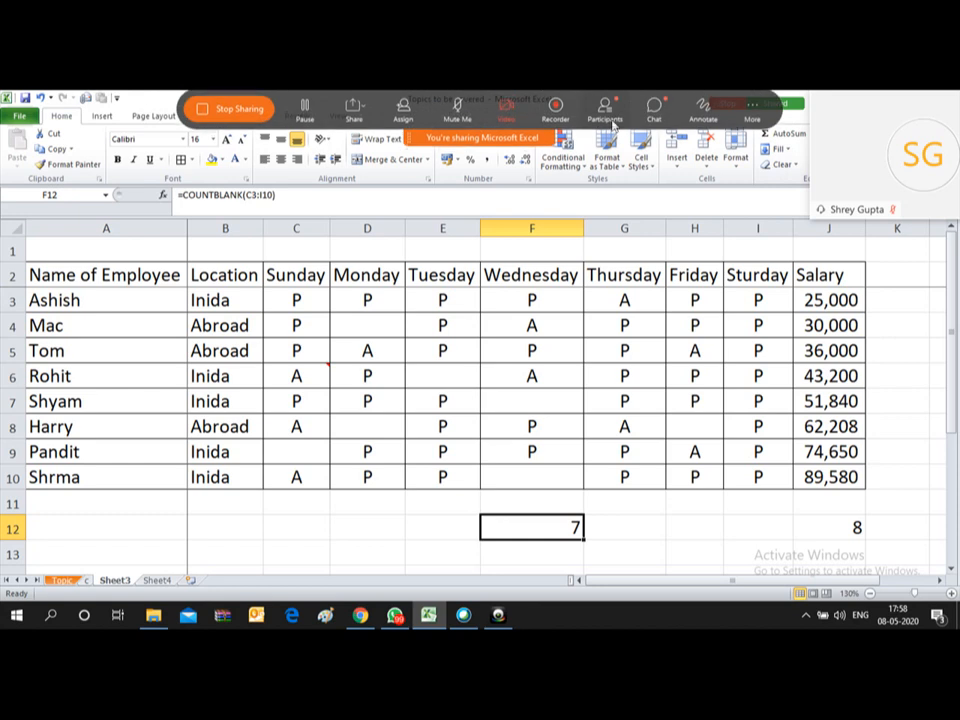
Step: Glance at the Zoom meeting chat, then delete the COUNTBLANK result from F12
left_click(652, 110)
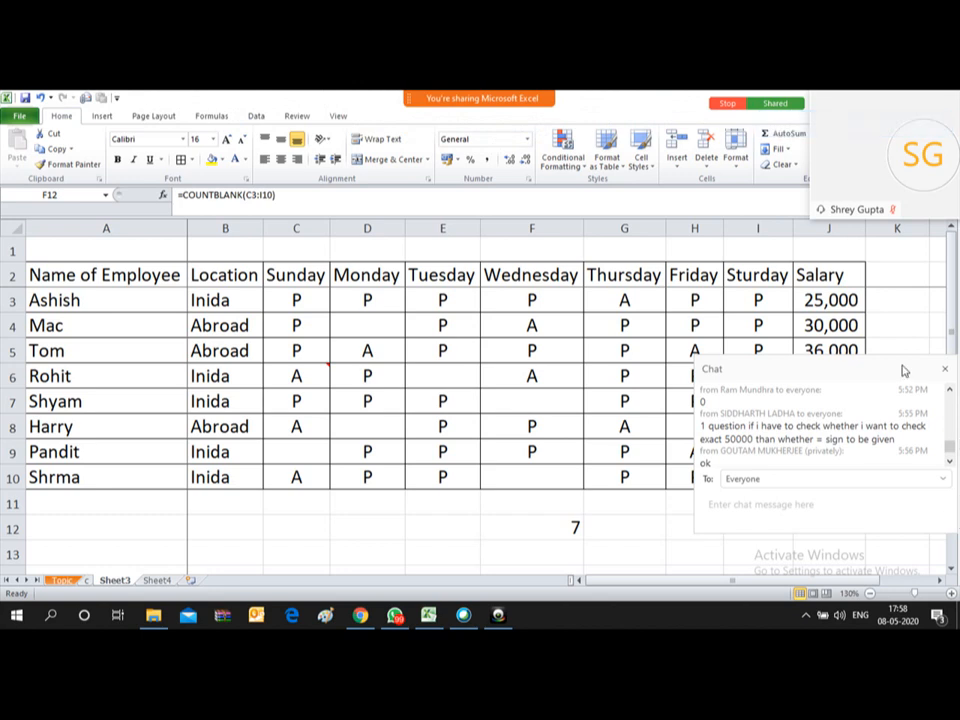
left_click(944, 368)
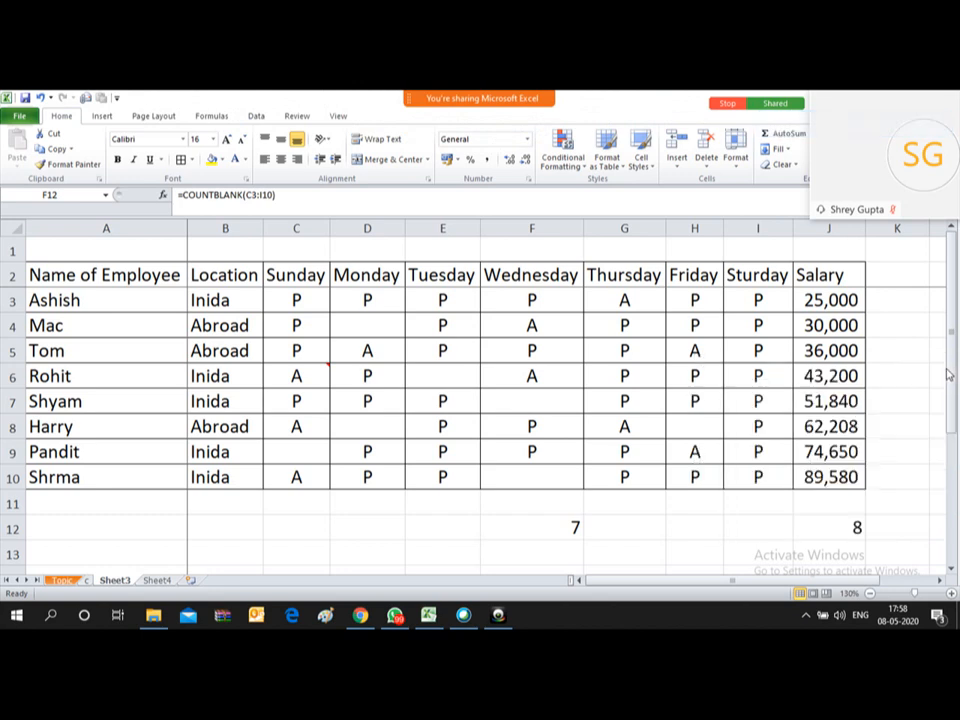
left_click(548, 522)
key("Delete")
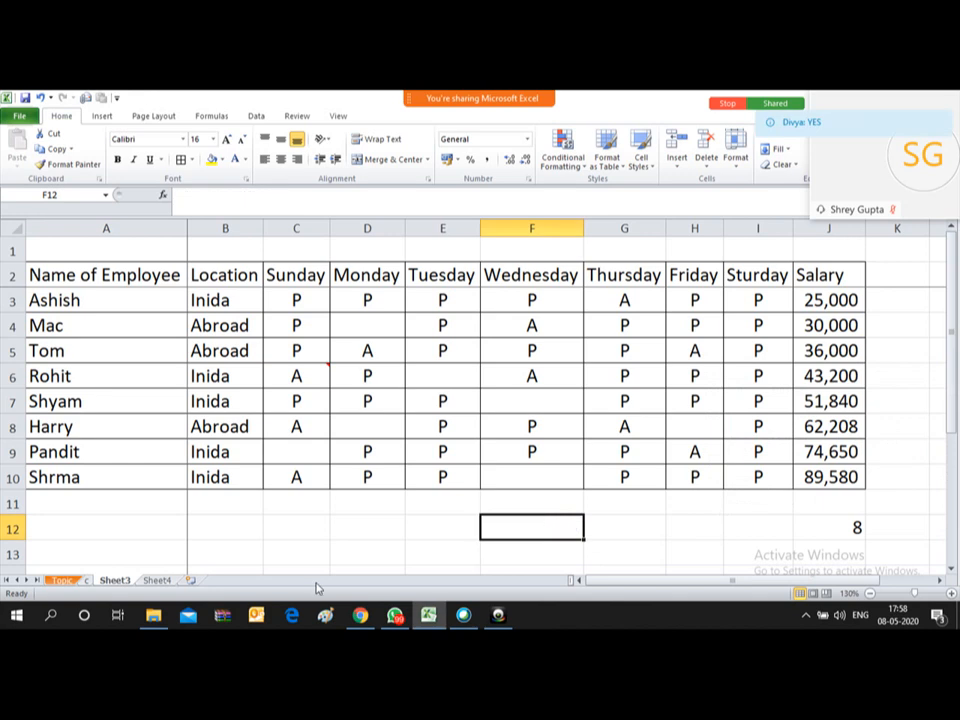
Step: Fill the Countblank topic in D8 yellow on the Topic sheet
left_click(62, 580)
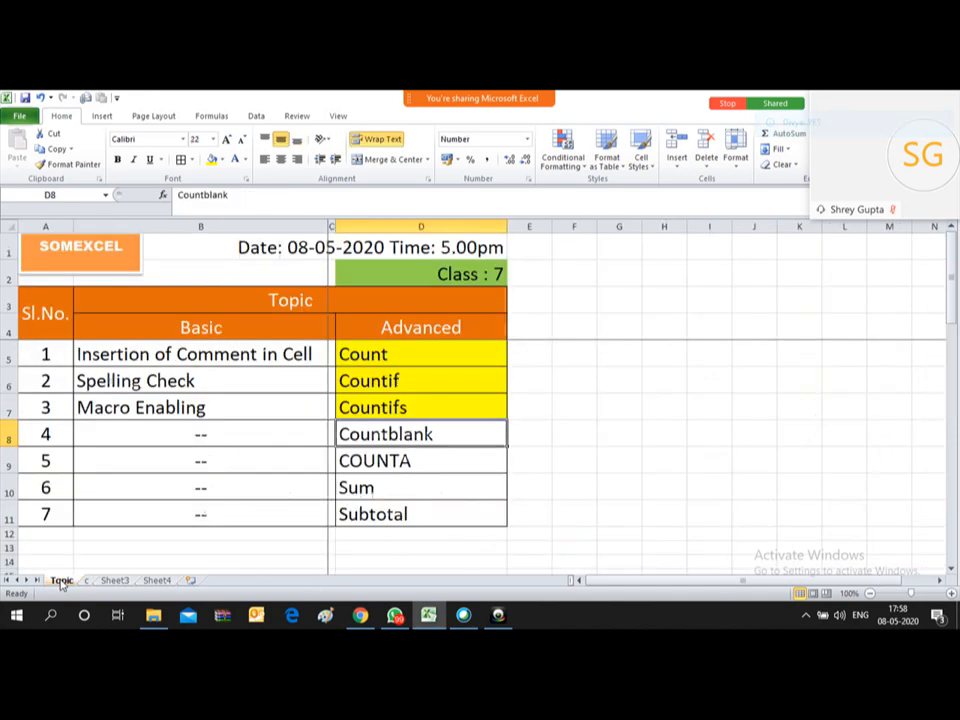
left_click(211, 159)
key("Return")
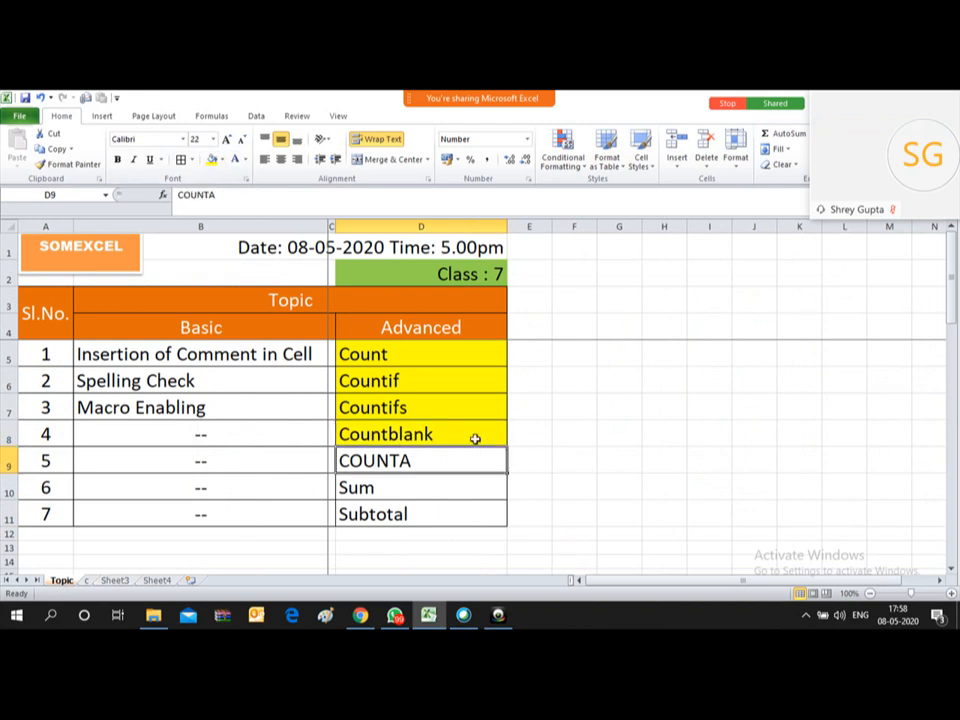
Step: Return to Sheet3 and select the empty cell A12 below the employee names
left_click(114, 581)
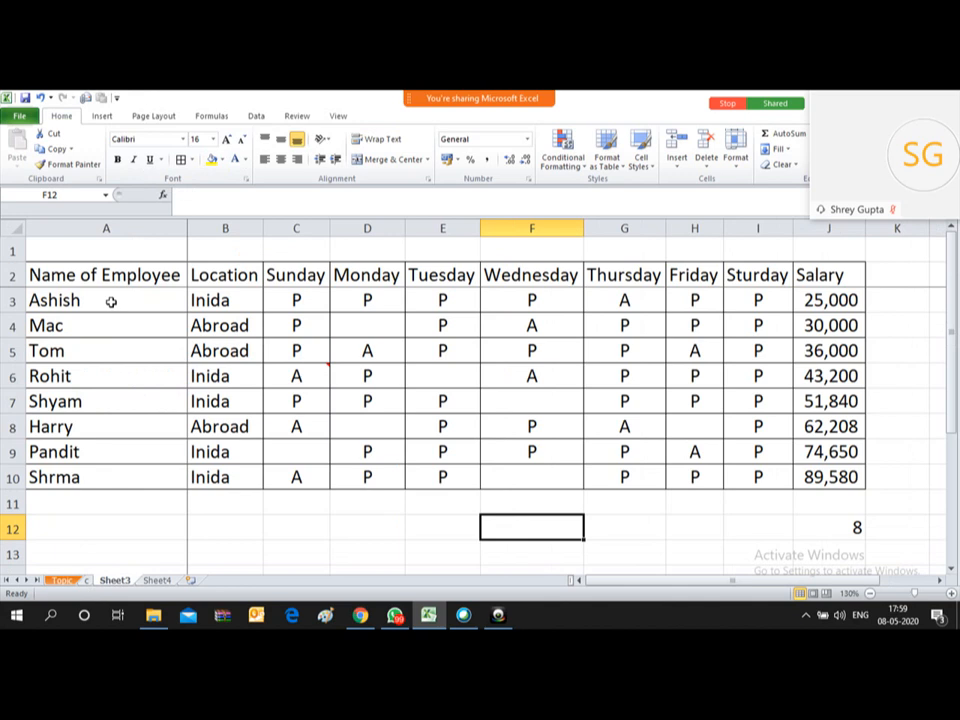
left_click_drag(111, 301, 113, 394)
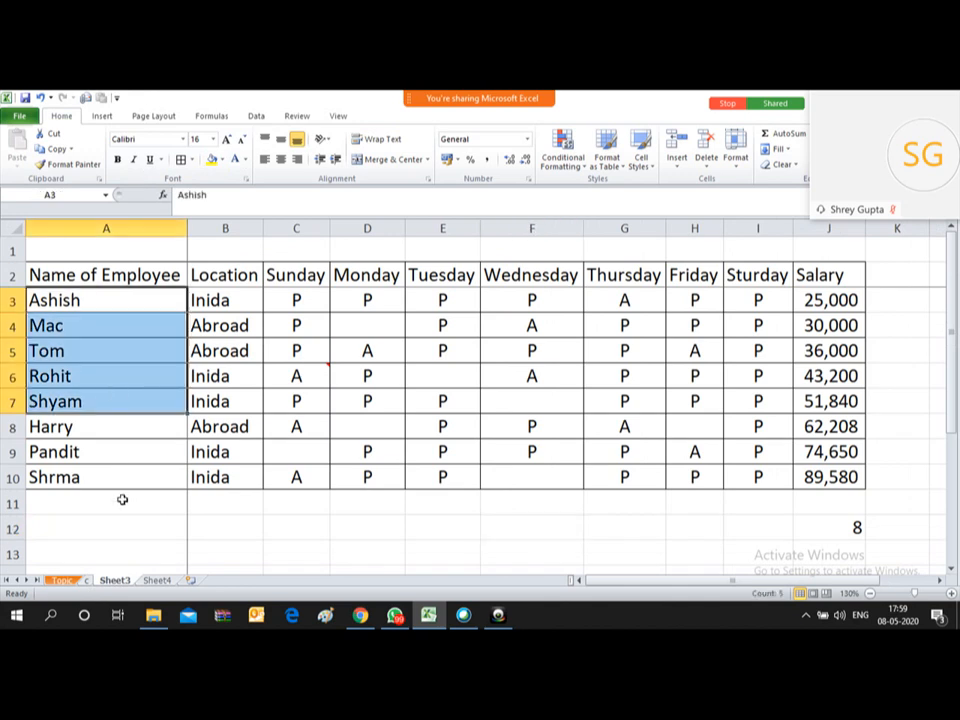
left_click(67, 506)
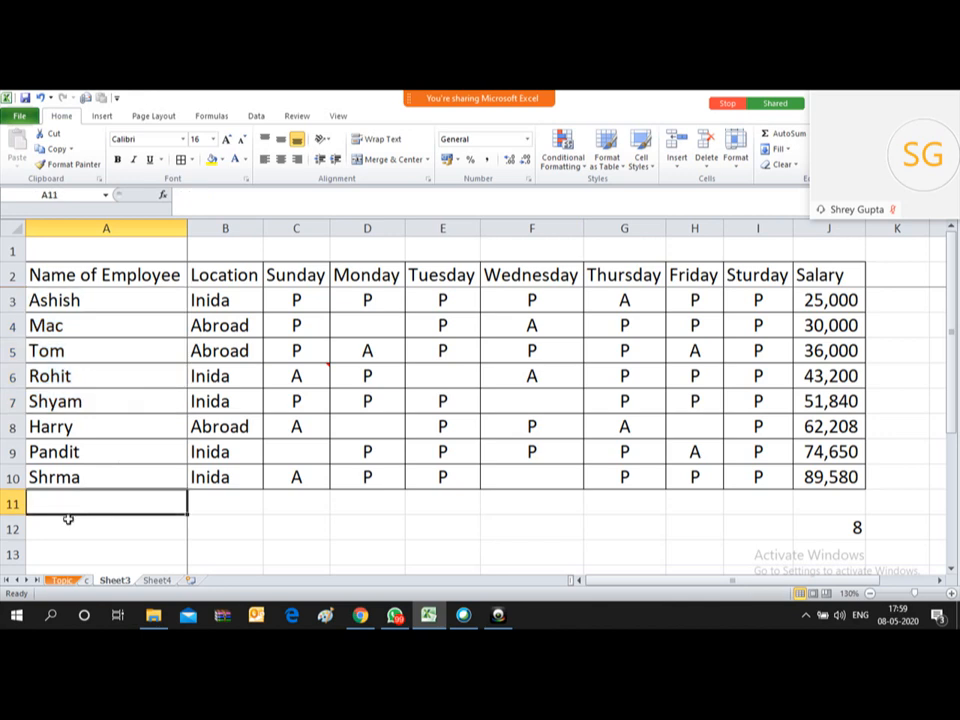
key("Up")
key("Up")
key("Up")
key("Up")
key("Up")
key("Up")
key("Up")
key("Up")
key("Up")
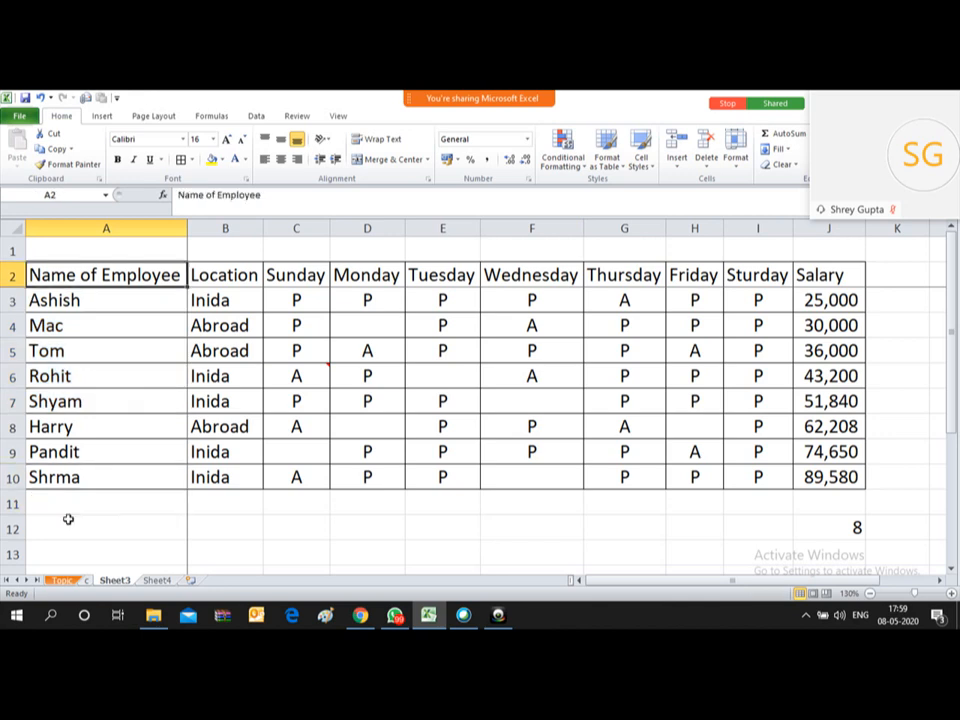
key("Down")
key("Down")
key("Down")
key("Down")
key("Down")
key("Down")
key("Down")
key("Down")
key("Down")
key("Down")
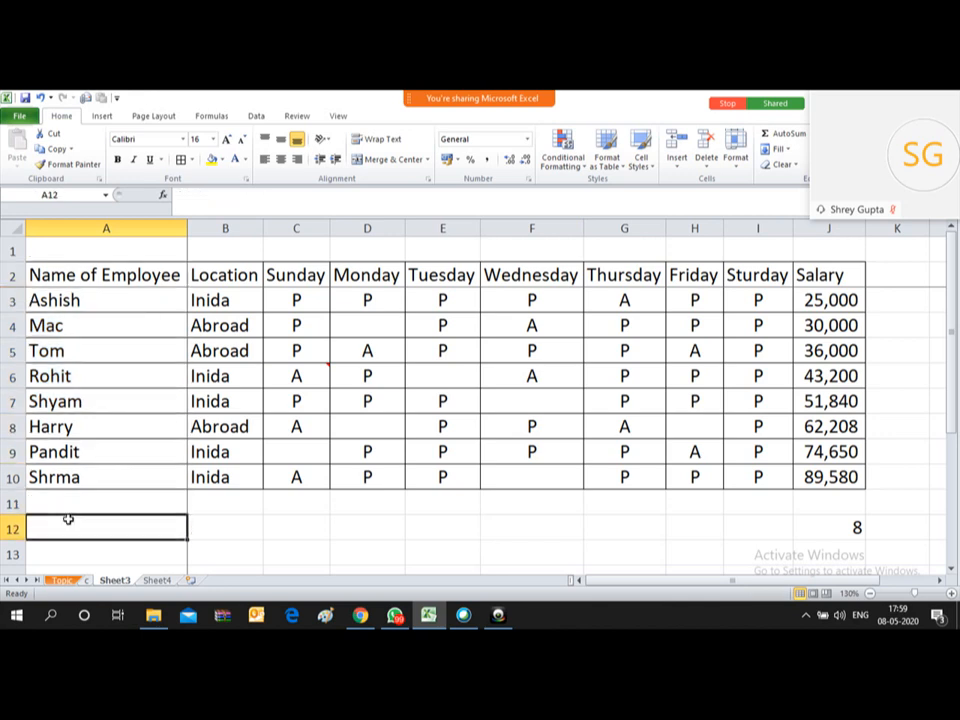
Step: Enter =COUNTA(A3:A10) in A12, counting 8 employee names
type("=CO")
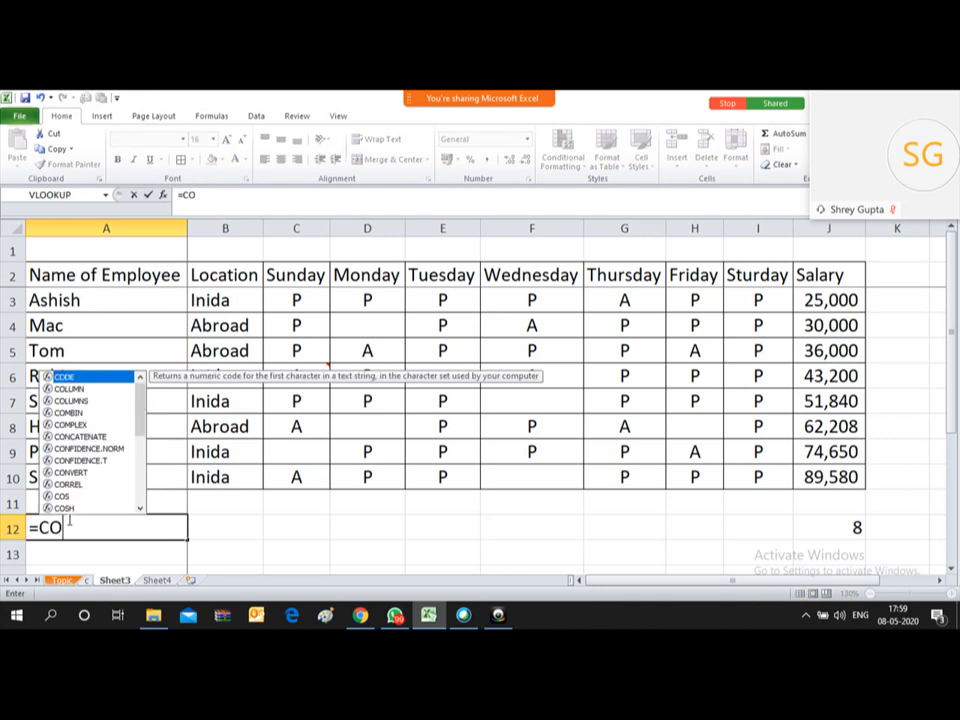
type("UNT")
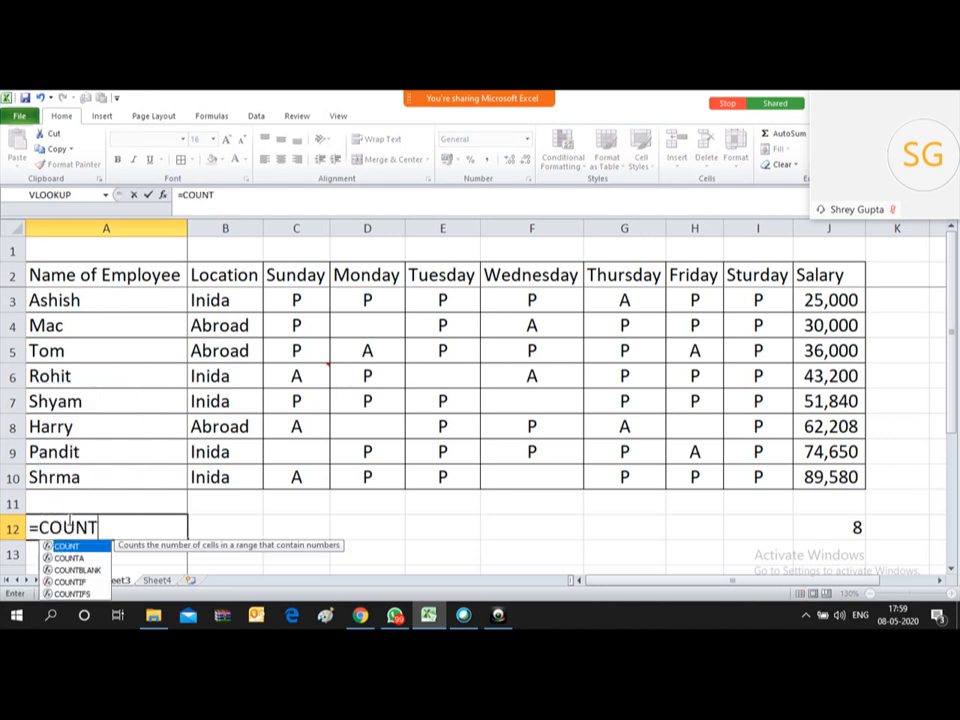
type("A(")
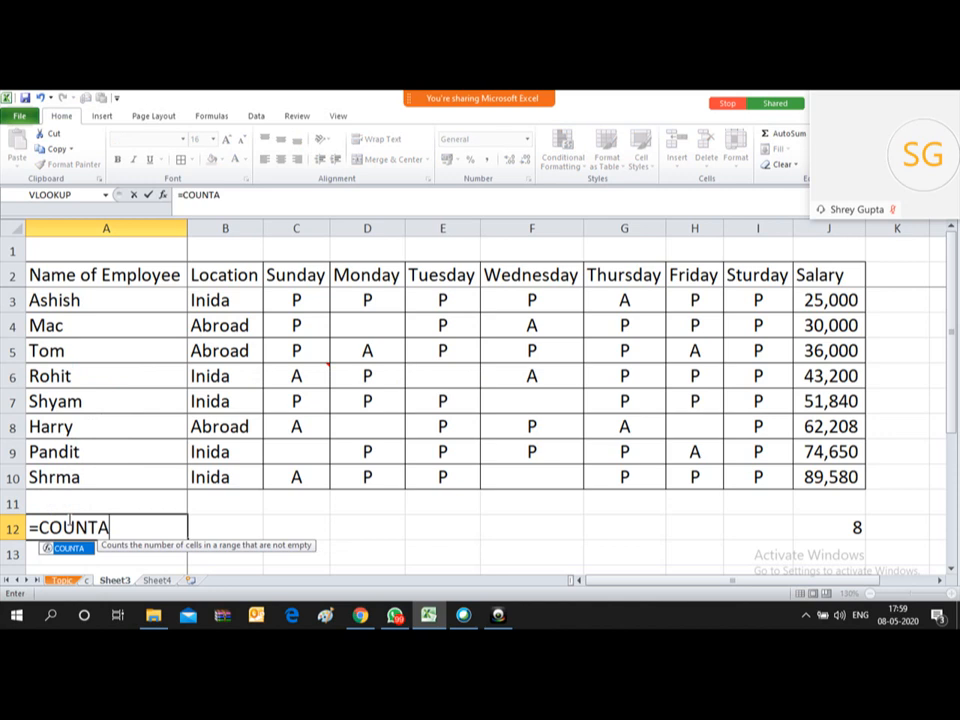
key("Up")
key("Up")
key("Up")
key("Up")
key("Up")
key("Up")
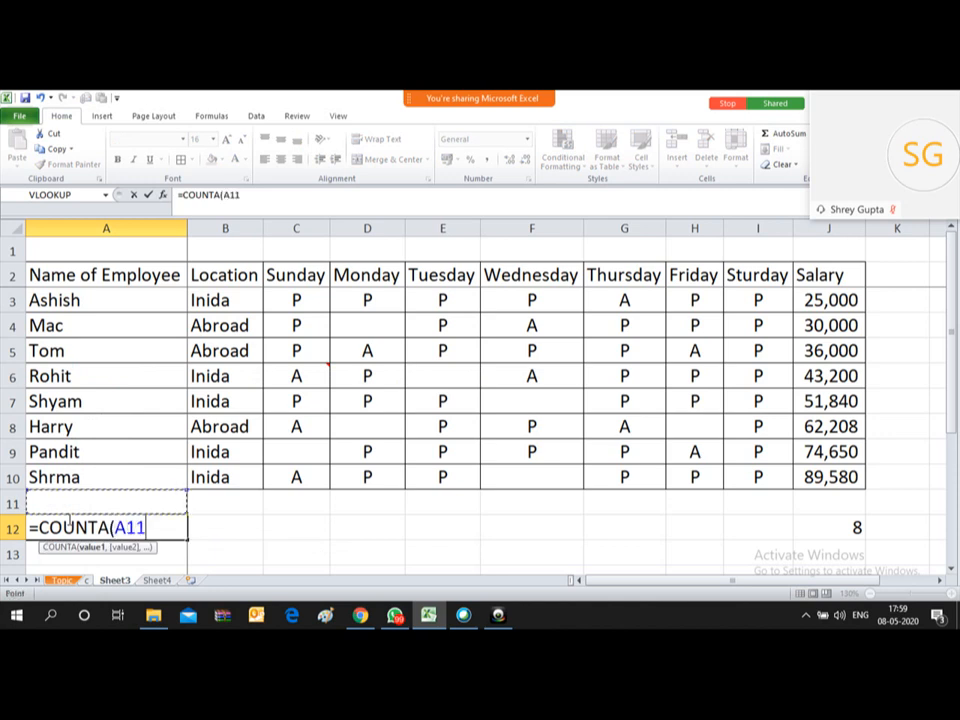
key("Up")
key("Up")
key("Up")
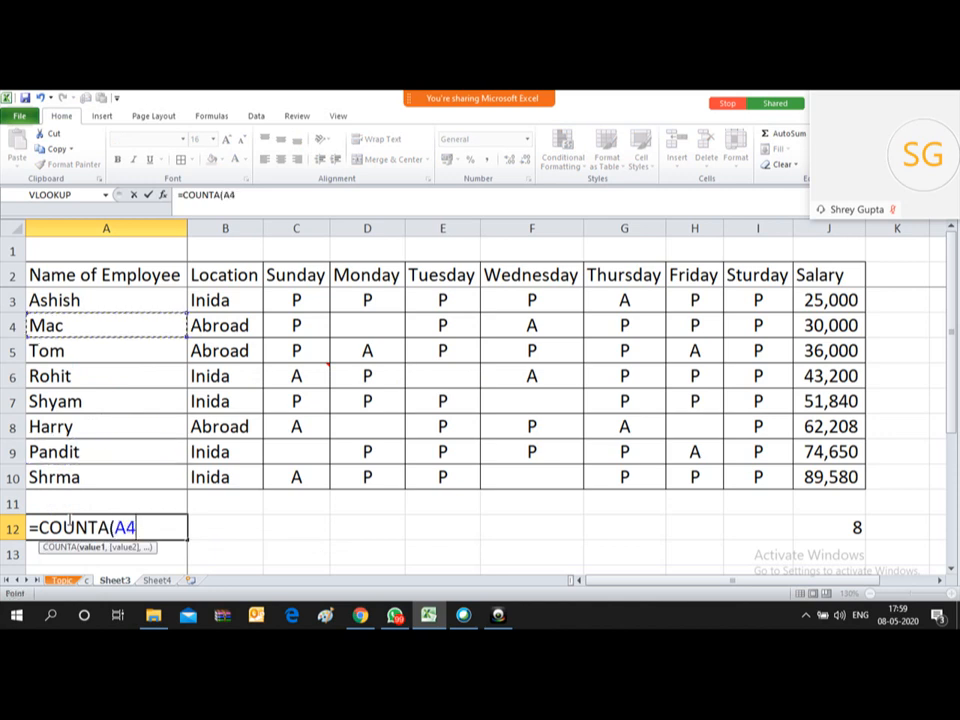
key("shift+Down")
key("shift+Down")
key("shift+Down")
key("shift+Down")
key("shift+Down")
key("shift+Down")
key("shift+Down")
type(")")
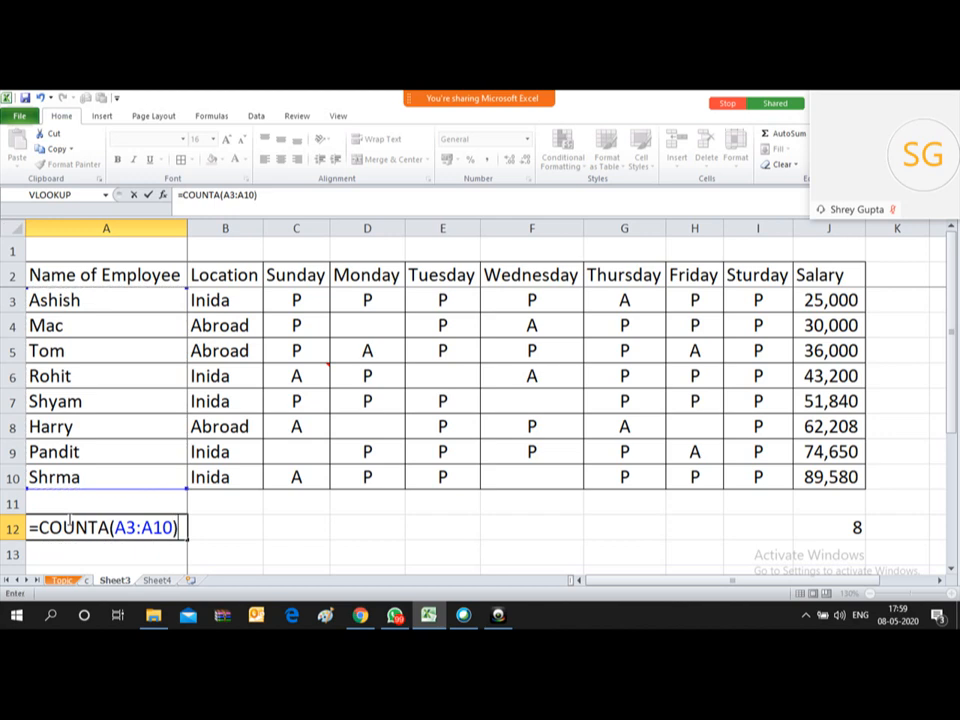
key("Return")
key("Up")
key("Up")
key("Up")
key("Up")
key("Up")
key("Up")
key("Up")
key("Up")
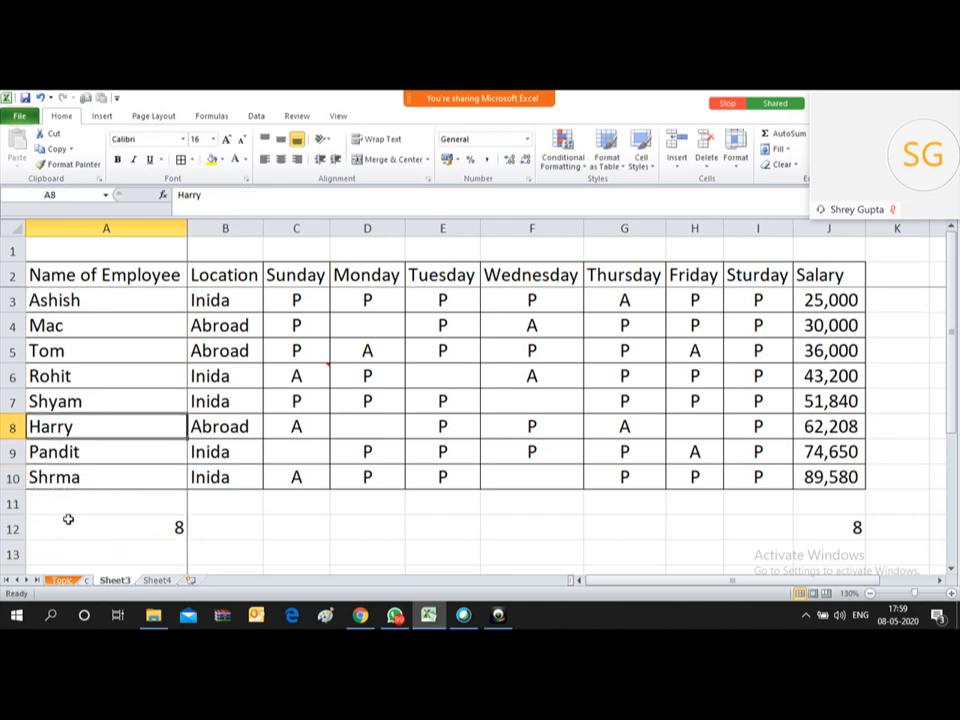
key("Up")
key("Up")
key("Down")
key("Down")
key("Down")
key("Down")
key("Down")
key("Down")
key("Down")
key("Down")
key("Up")
key("Up")
key("Up")
Step: Fill the COUNTA topic in D9 yellow on the Topic sheet
left_click(62, 580)
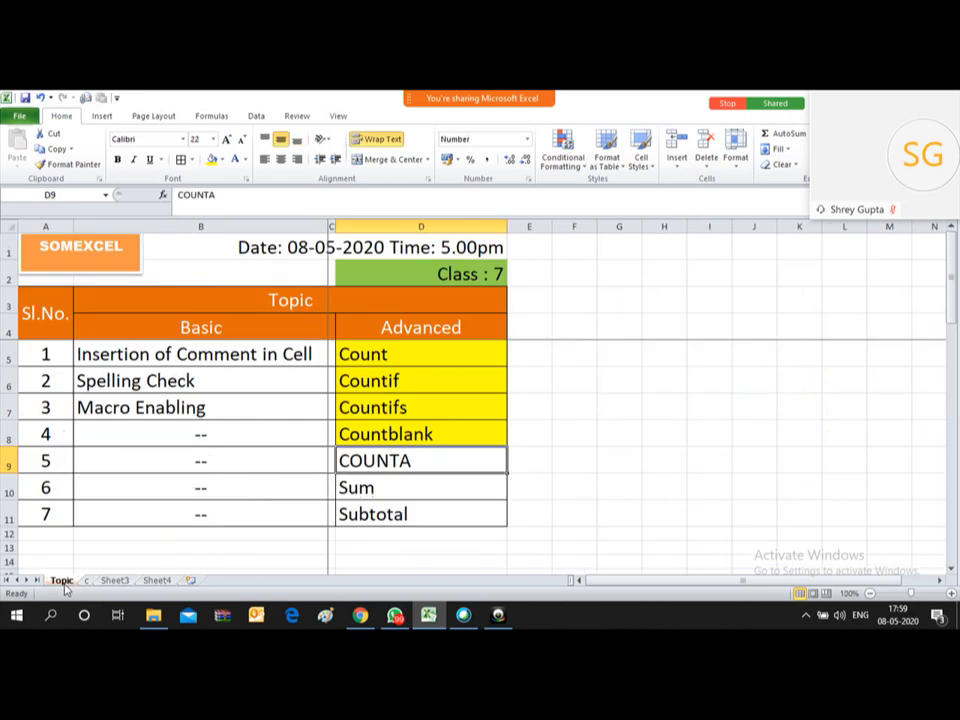
left_click(210, 159)
left_click(418, 480)
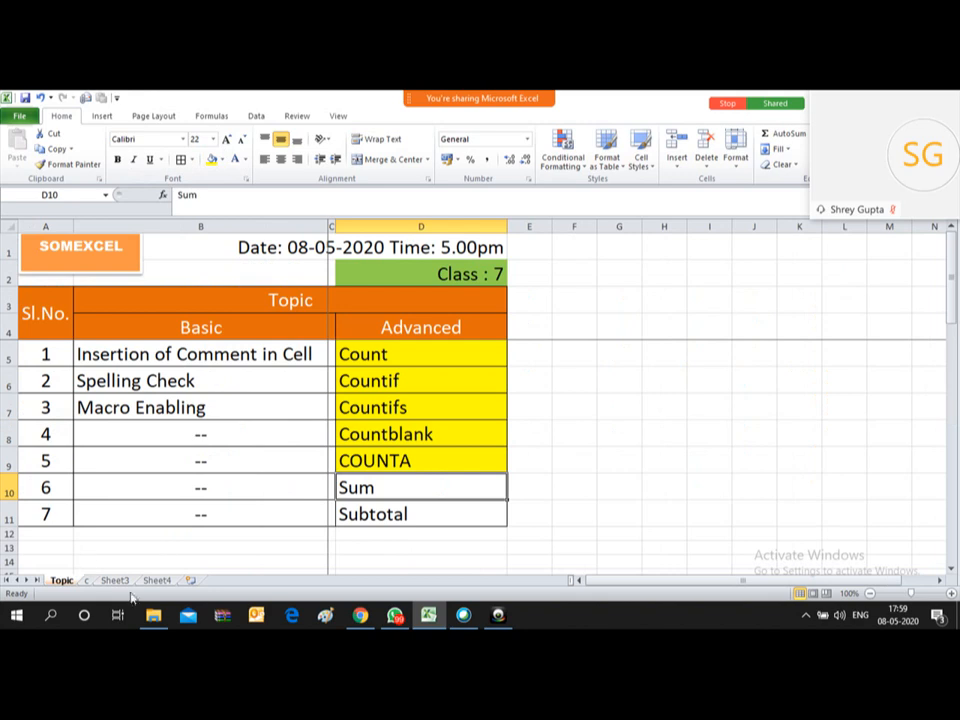
Step: Switch to the supplier invoice sheet and find the extent of the Taxable Value data in column J
left_click(88, 581)
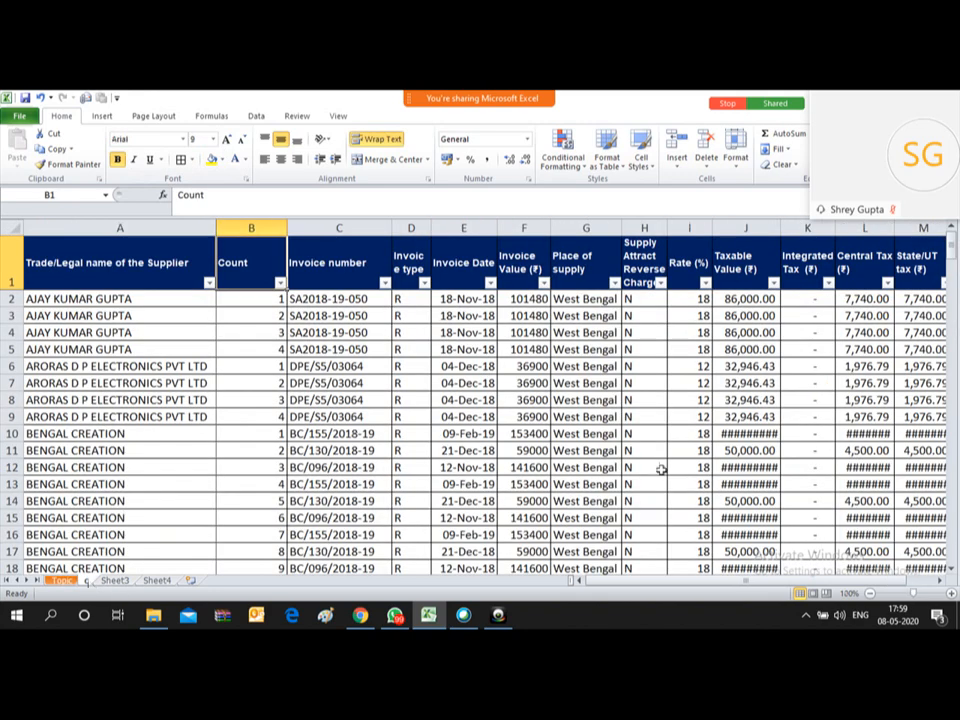
left_click(767, 352)
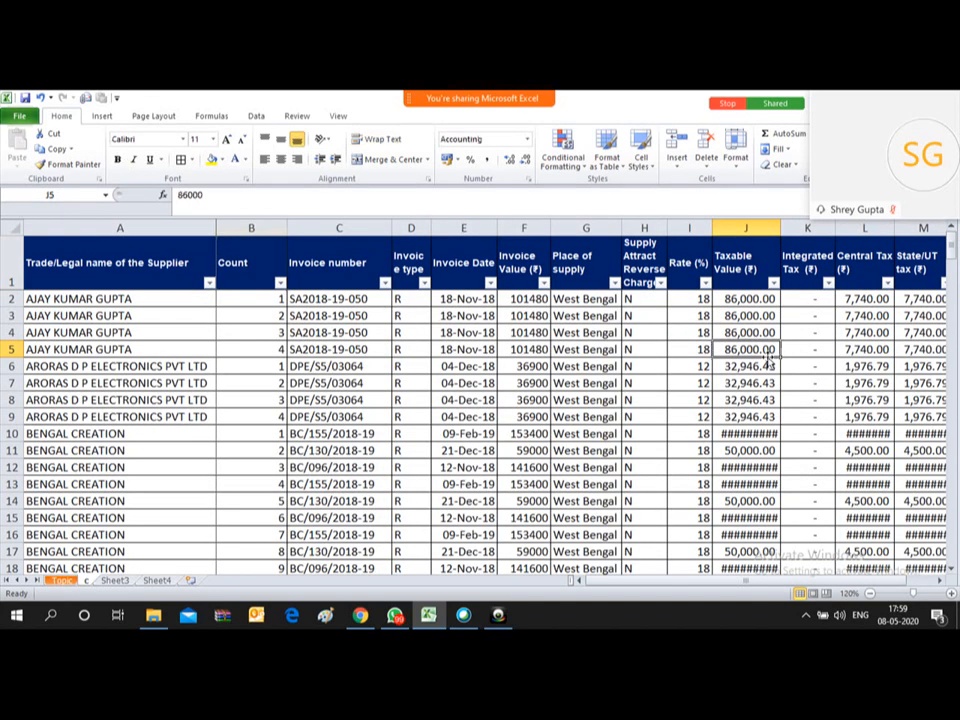
key("ctrl+Down")
key("Down")
key("Down")
key("Up")
key("Up")
key("Up")
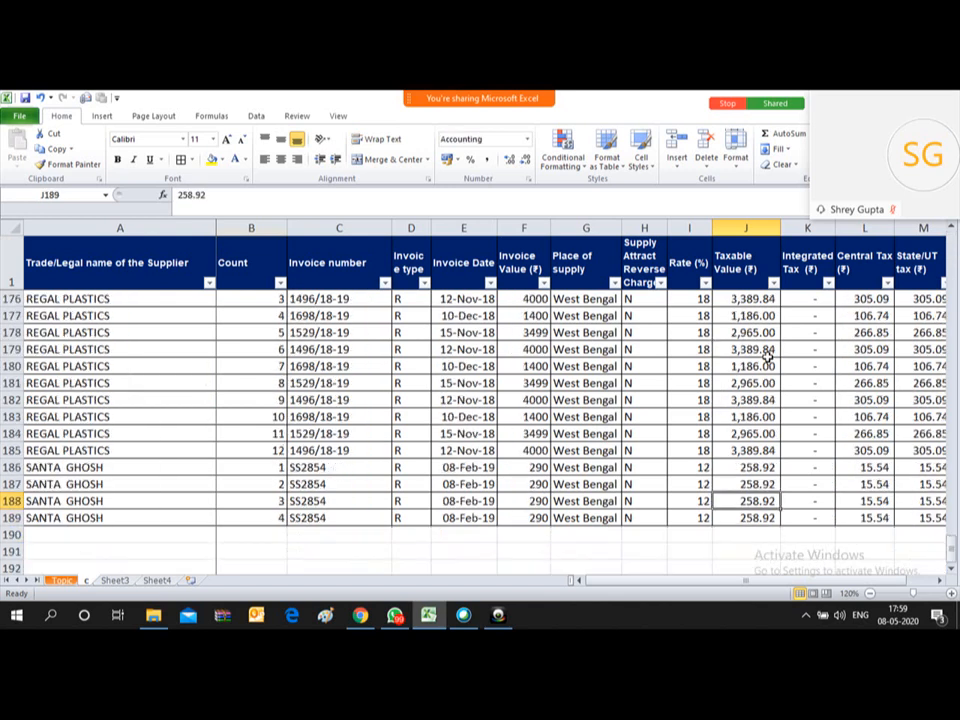
key("ctrl+Up")
key("Down")
key("Down")
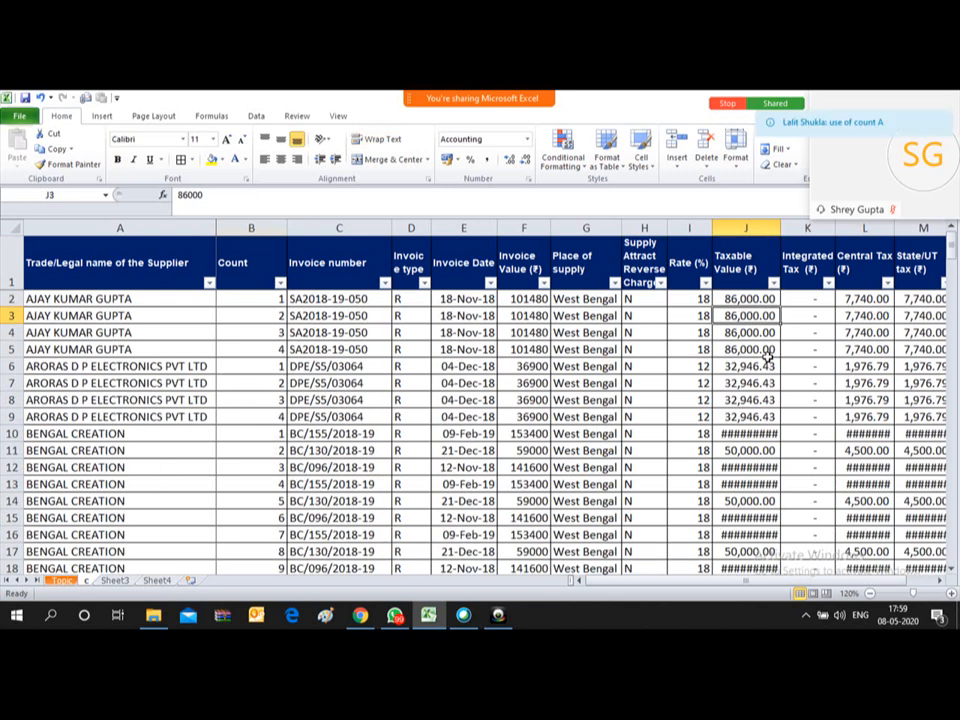
Step: Autofit column J so amounts like 1,30,000.00 show in full, then move to J190
double_click(781, 228)
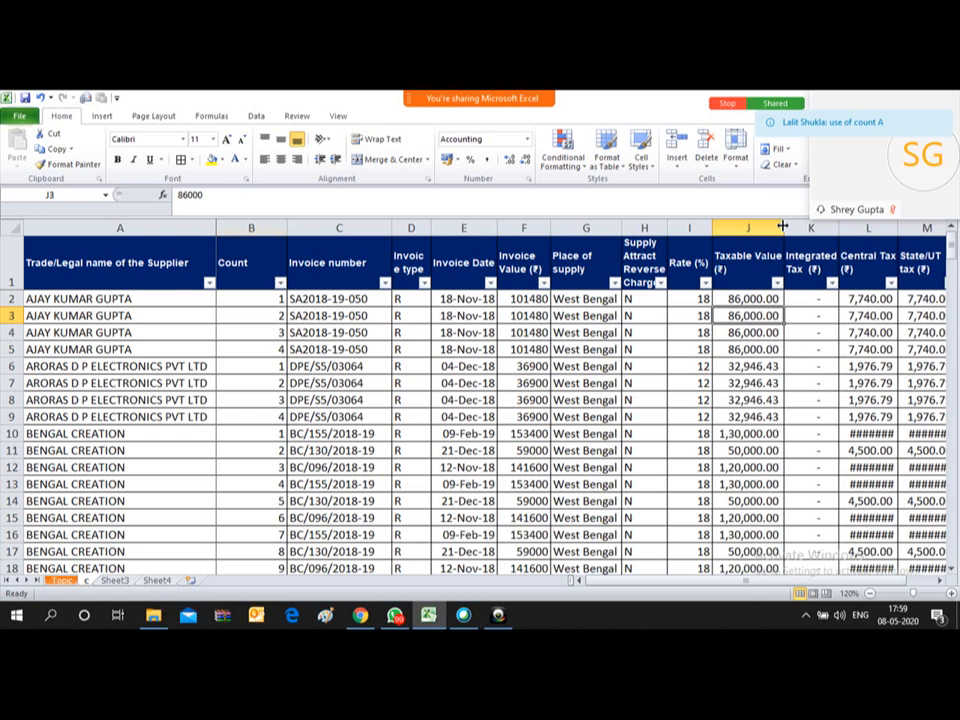
key("Down")
key("ctrl+Up")
key("Down")
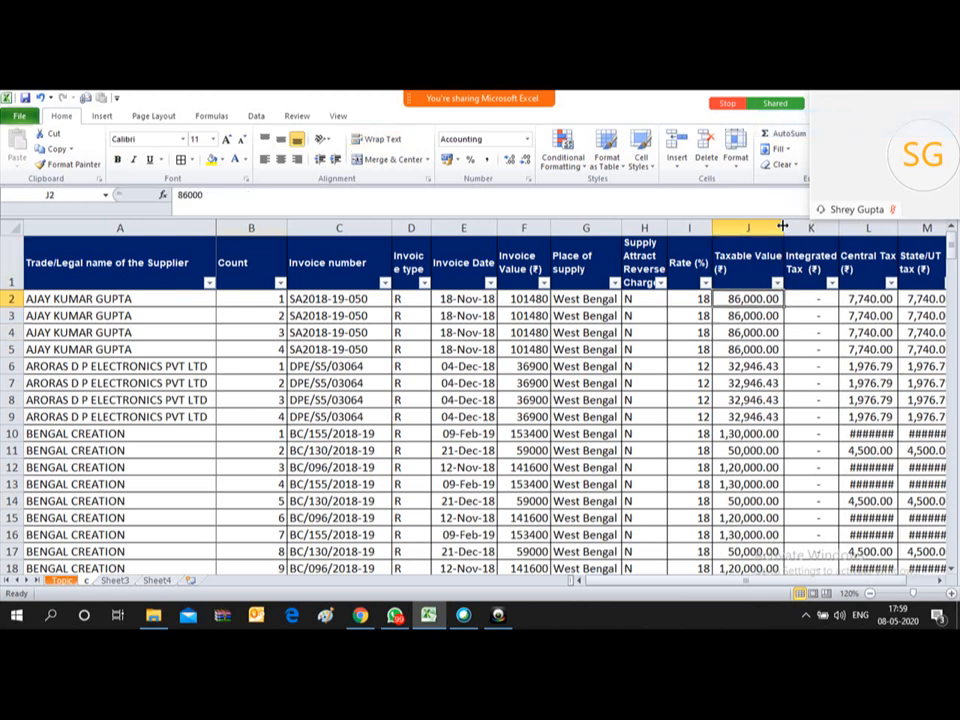
key("ctrl+Down")
key("Down")
key("Down")
key("Up")
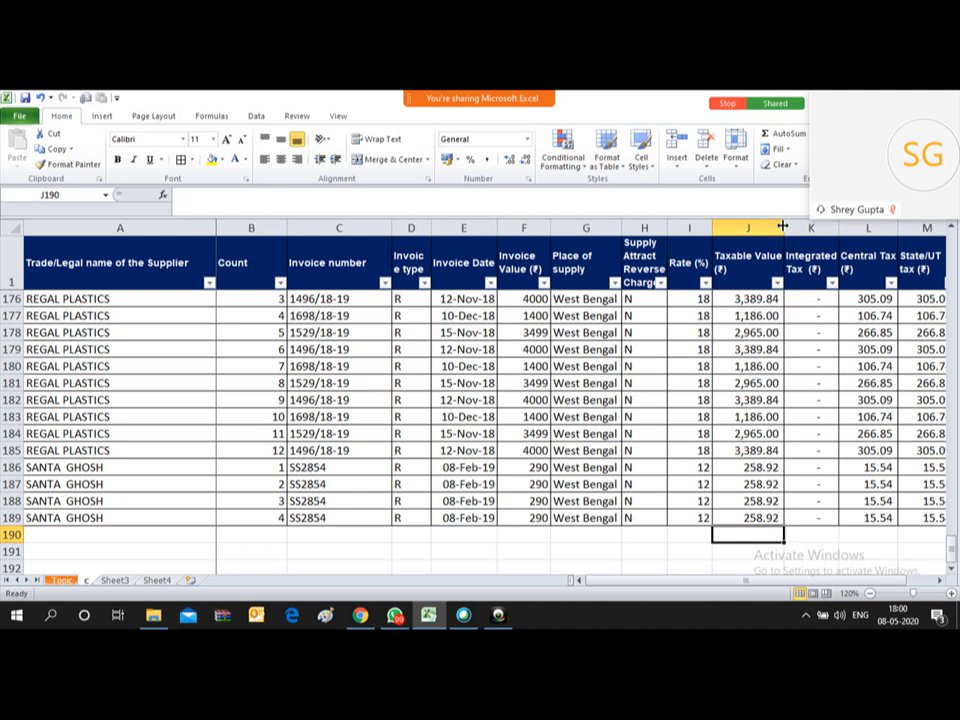
Step: Enter =SUM(J2:J189) in J190, totalling the Taxable Values as 33,58,407.76
type("=")
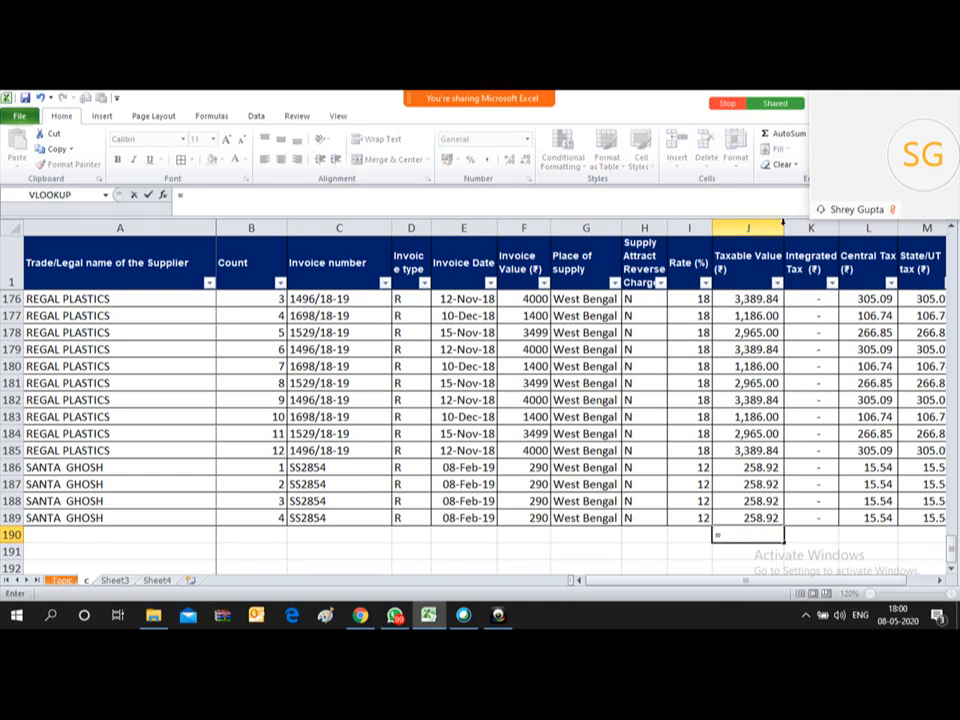
type("SUM(")
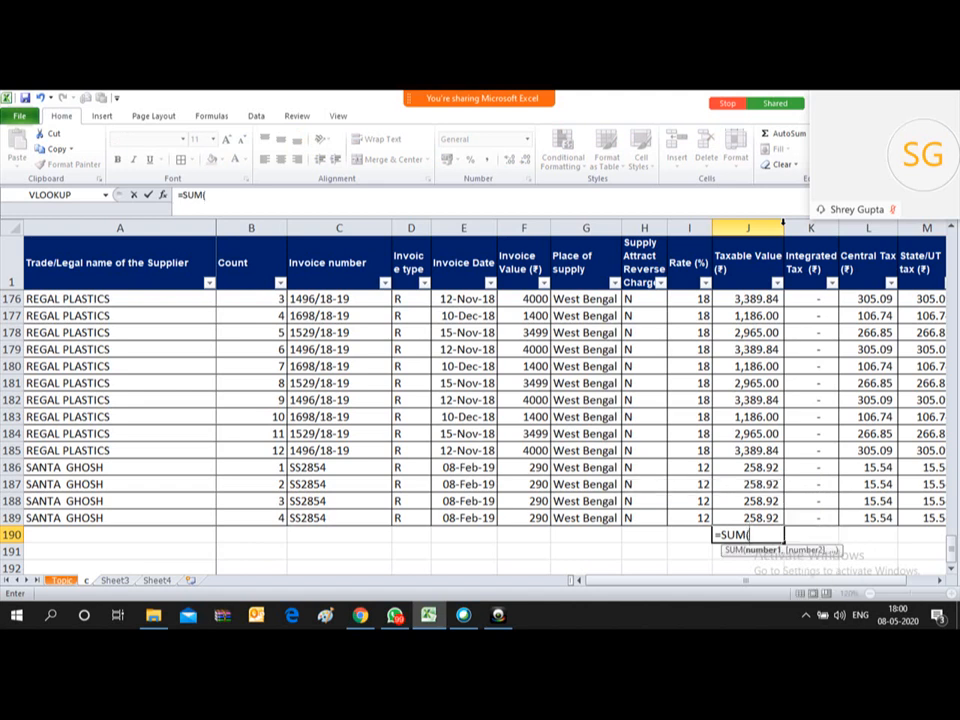
key("Up")
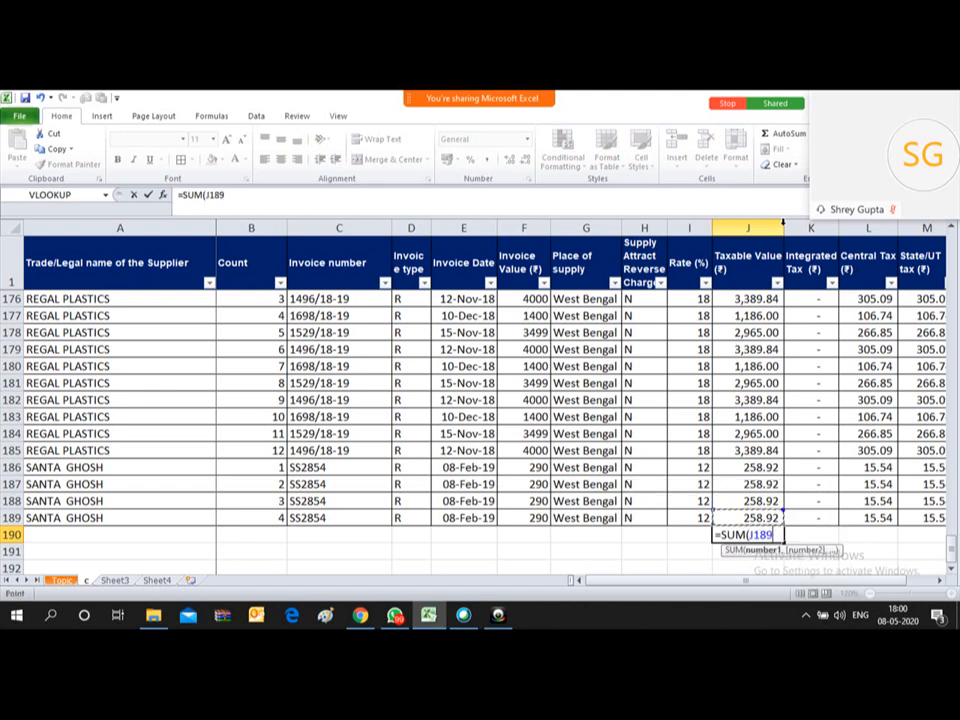
key("ctrl+Up")
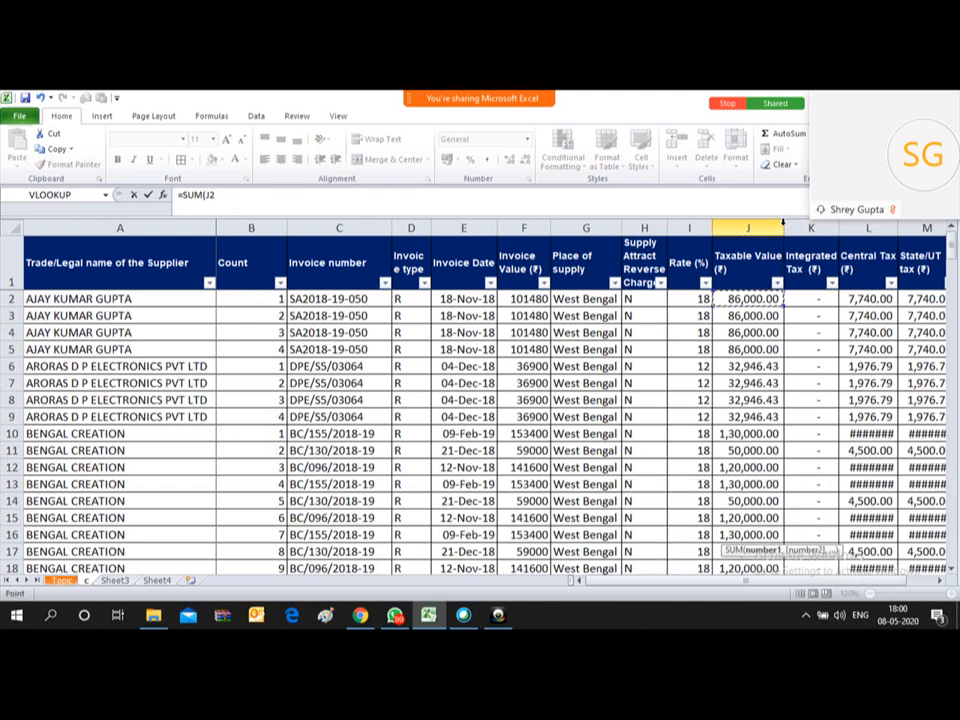
key("ctrl+shift+Down")
key("shift+Up")
key("shift+Down")
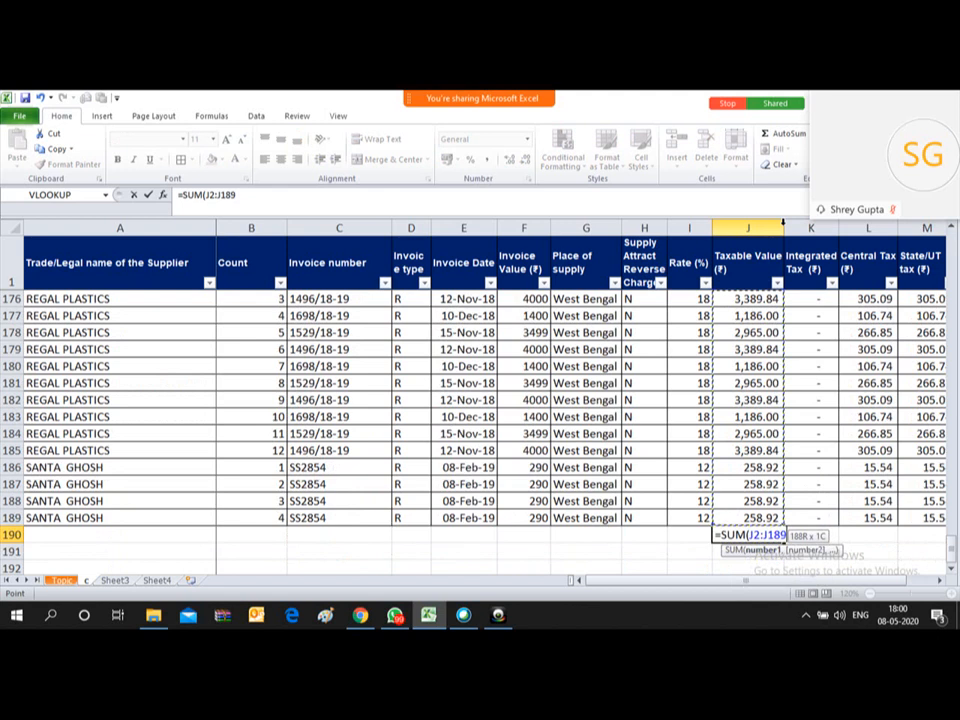
type(")")
key("Return")
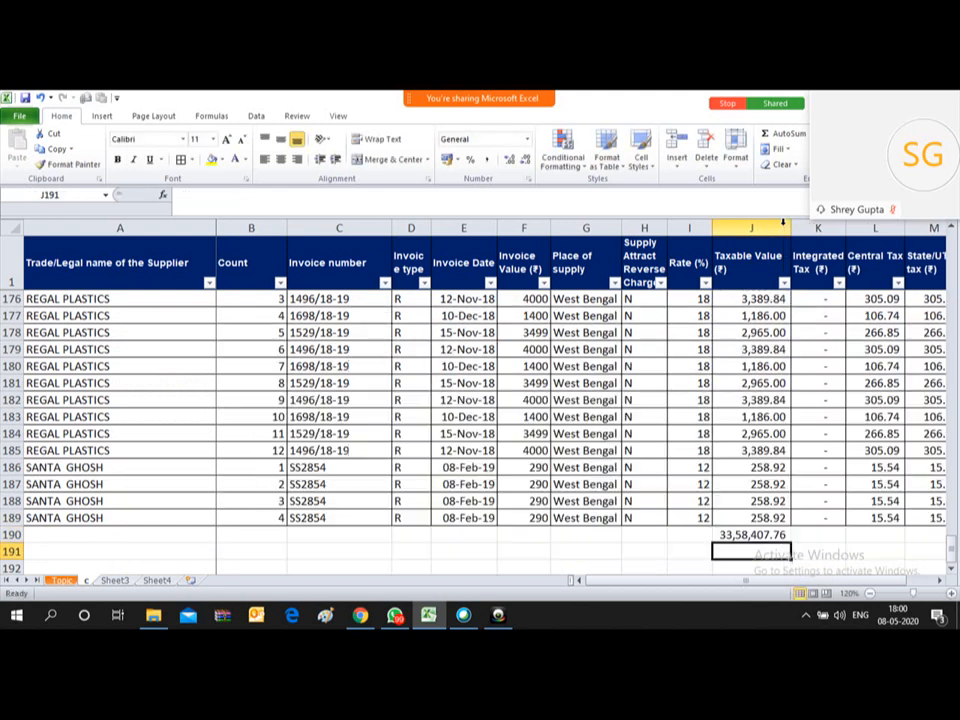
key("Up")
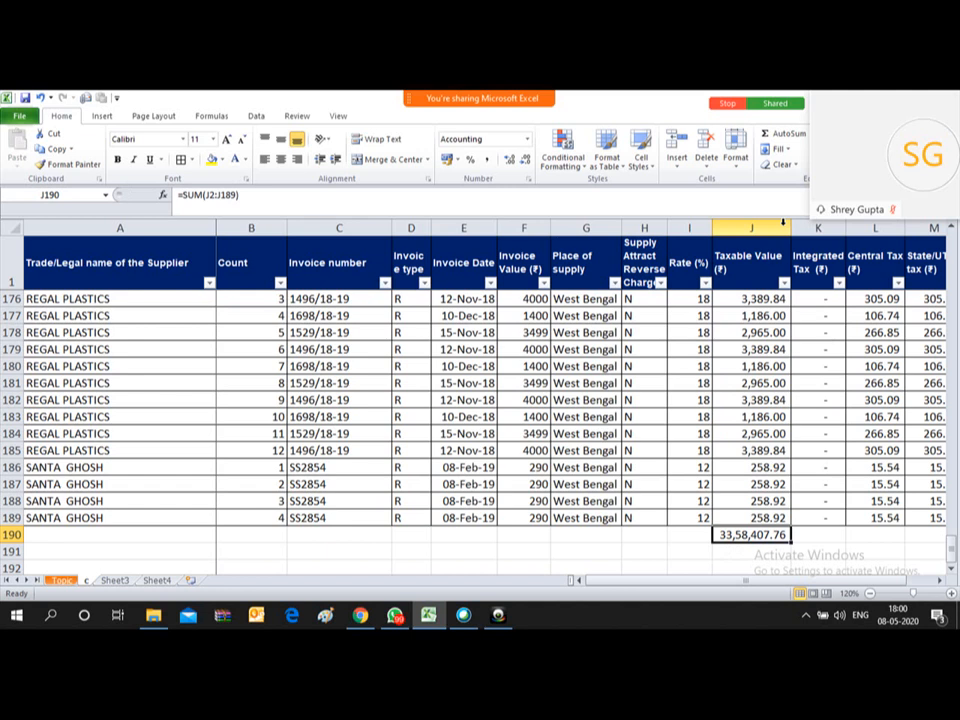
Step: Re-enter =SUM(J2:J189) in J190, giving 33,58,407.76
type("=")
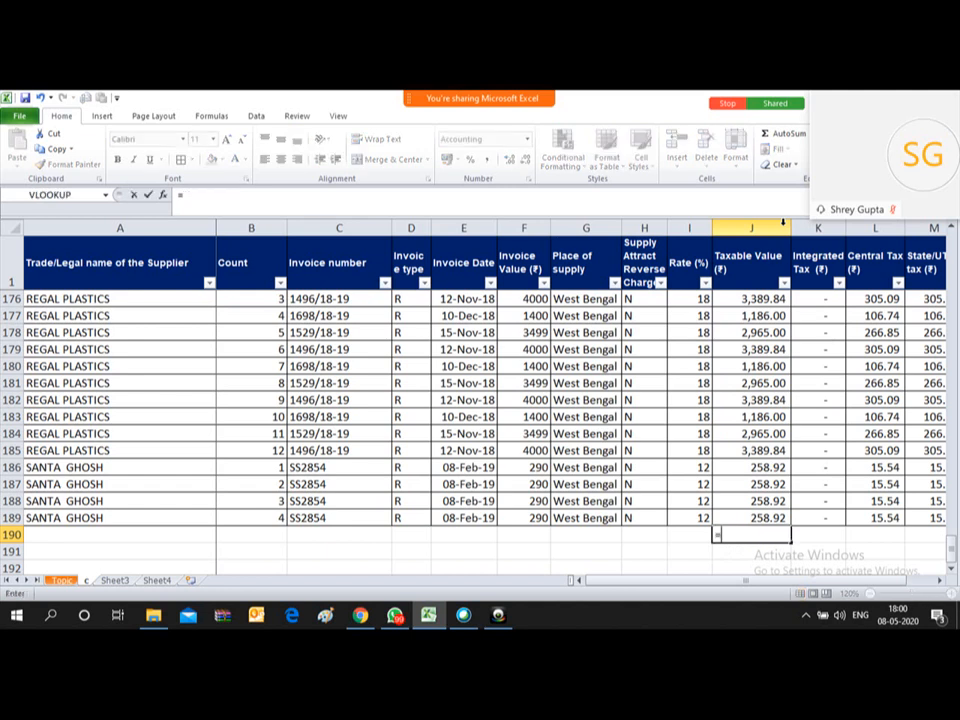
type("SUM(")
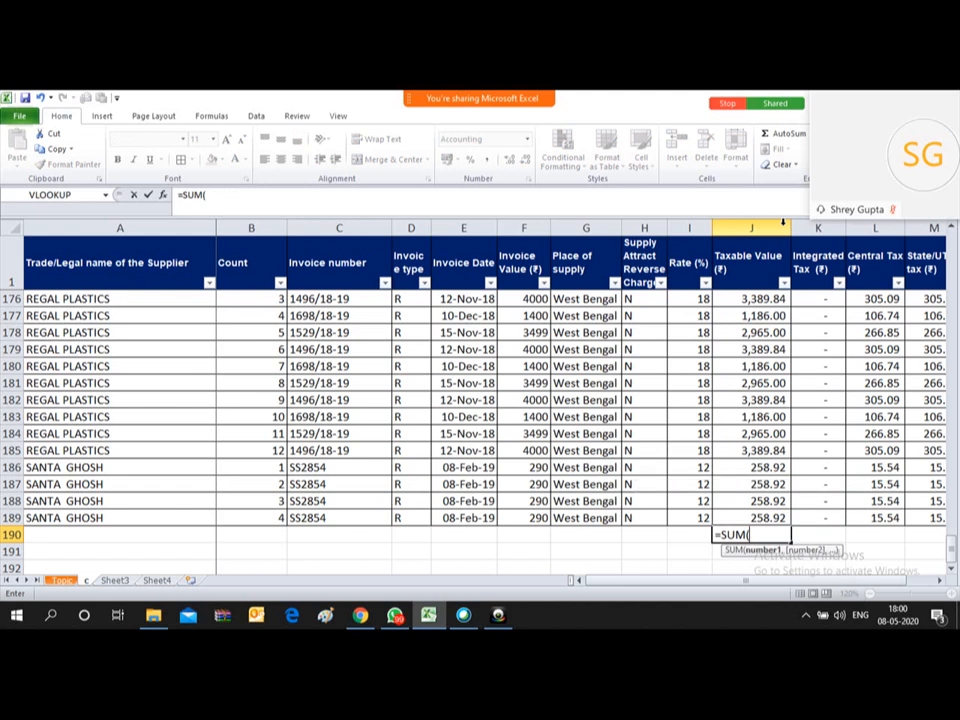
left_click(952, 243)
left_click(954, 245)
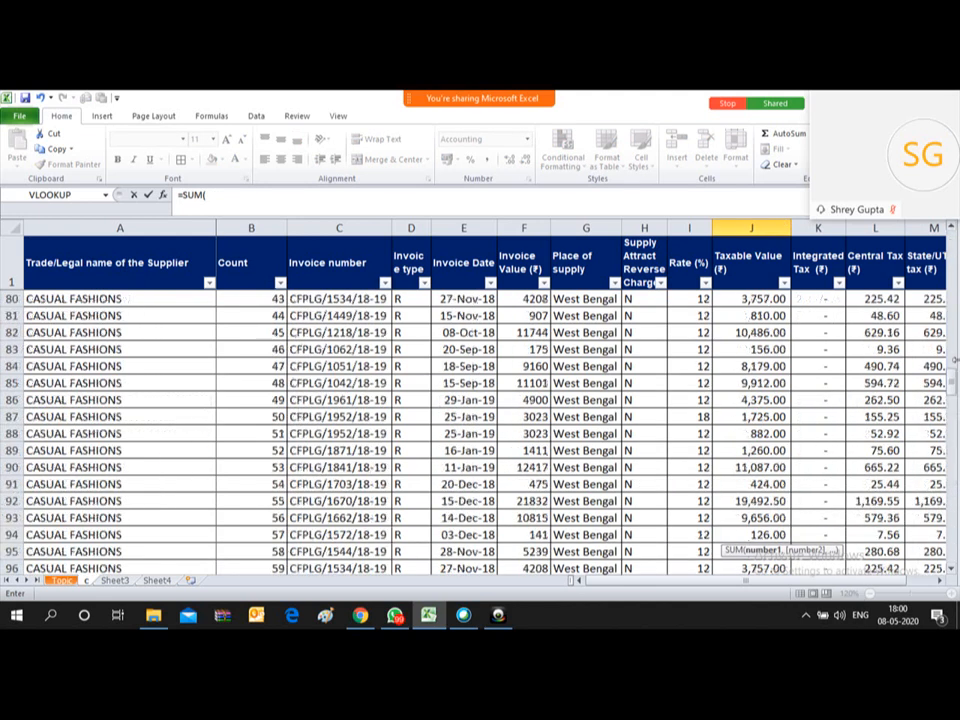
left_click_drag(952, 383, 954, 238)
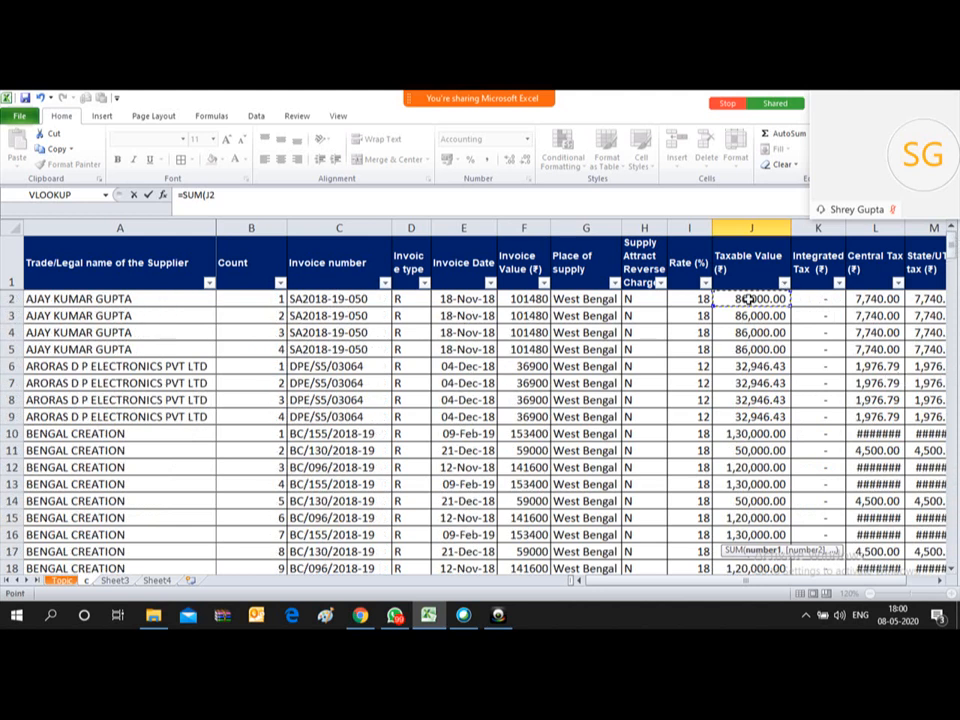
key("ctrl+shift+Down")
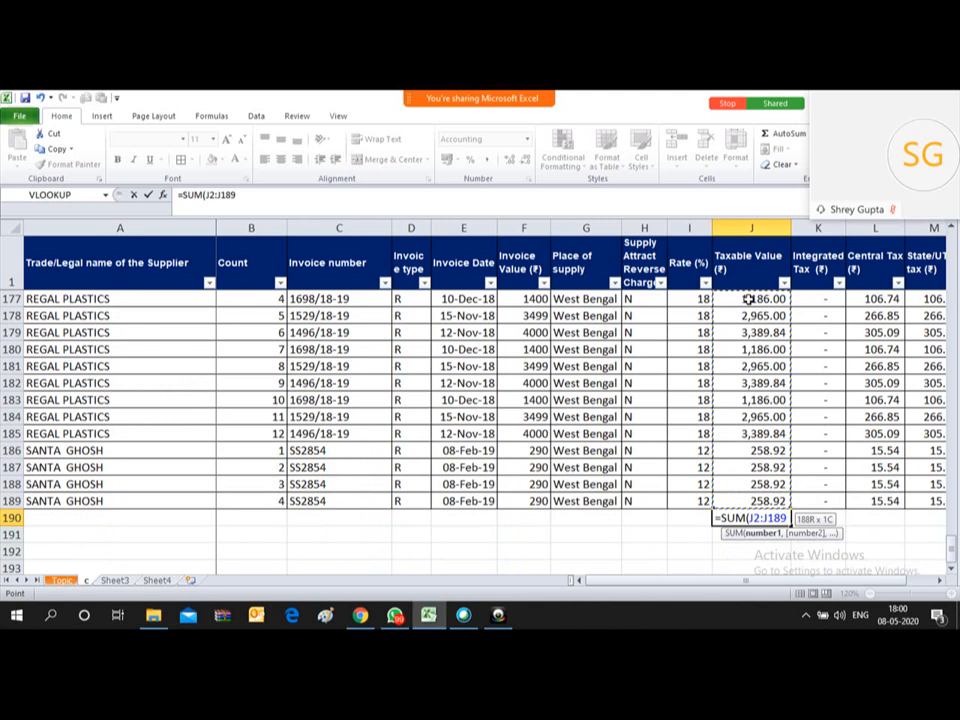
type(")")
key("Return")
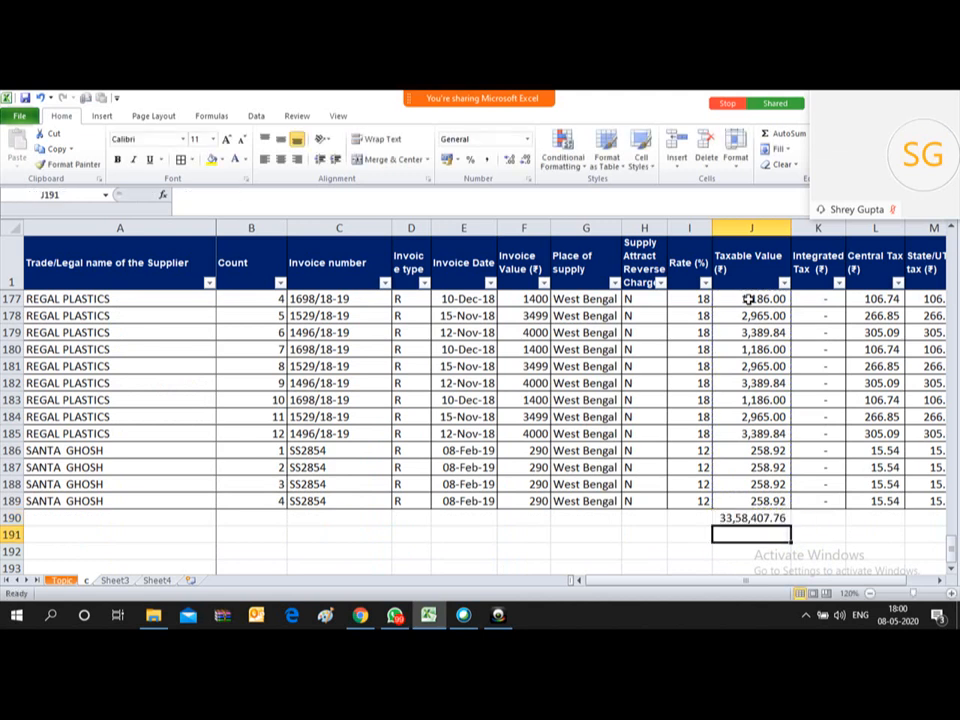
key("Up")
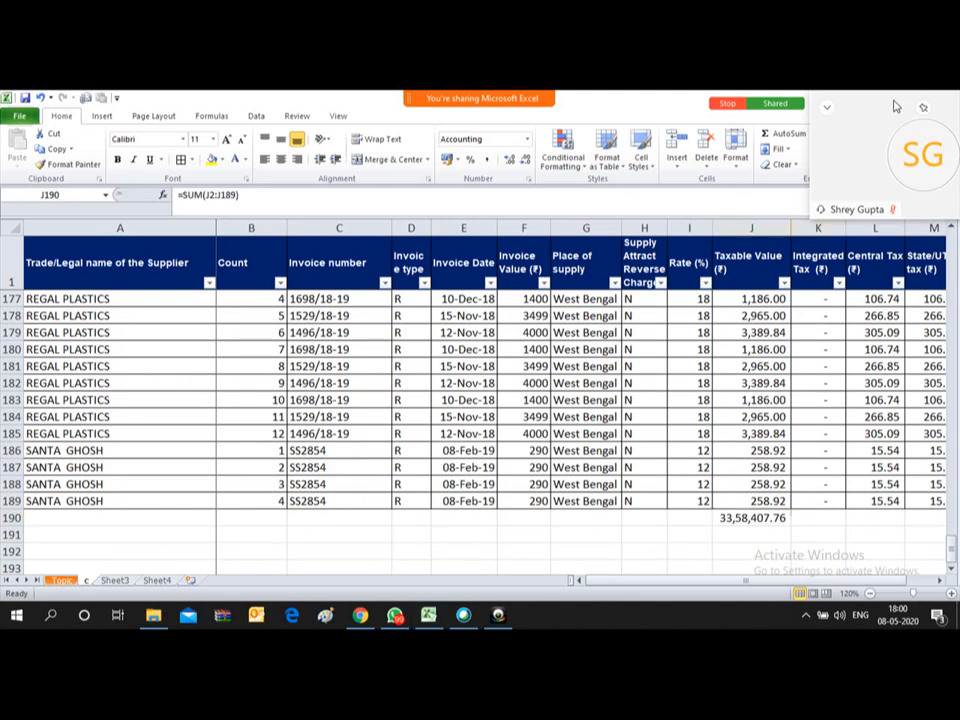
Step: Delete the total from J190
left_click_drag(895, 107, 3, 618)
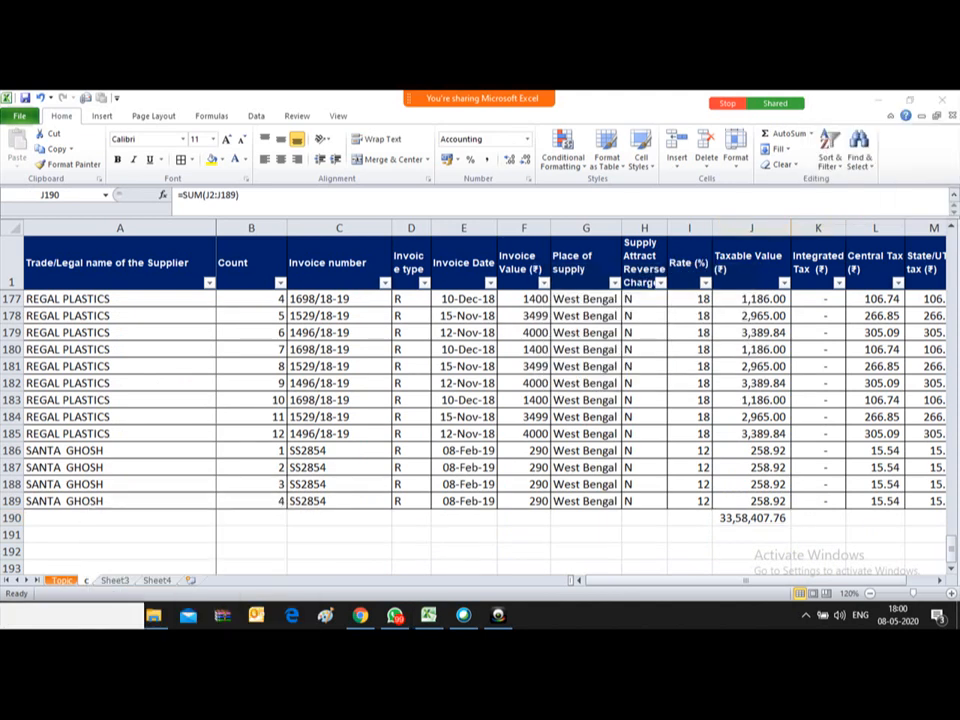
left_click(738, 517)
key("Delete")
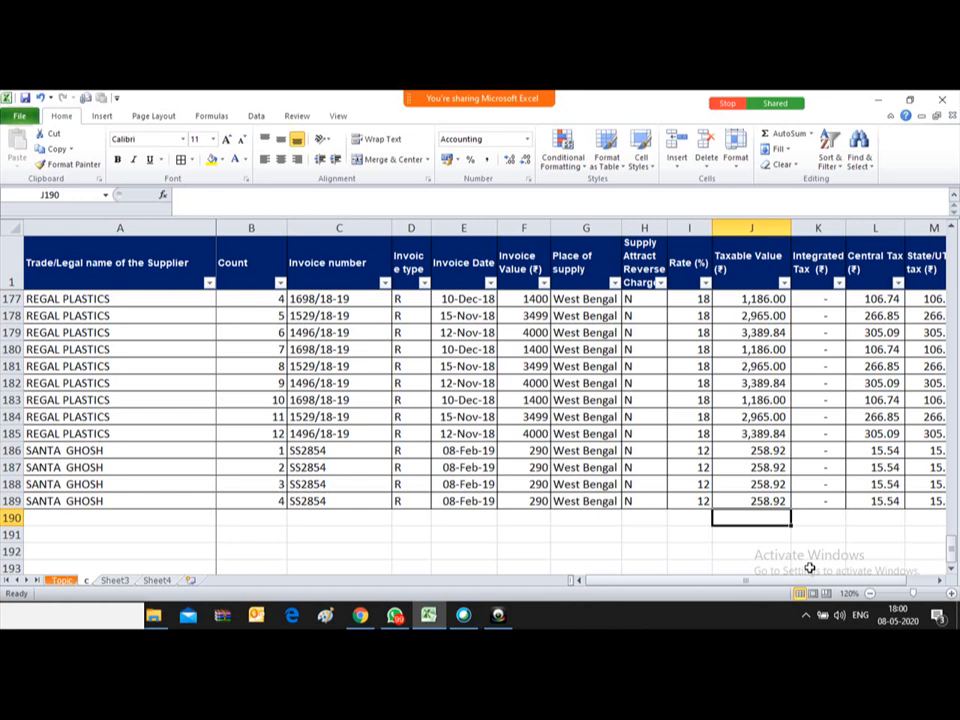
Step: Try AutoSum totals of column J in J190 twice, deleting the total each time
key("Down")
key("Up")
key("alt+equal")
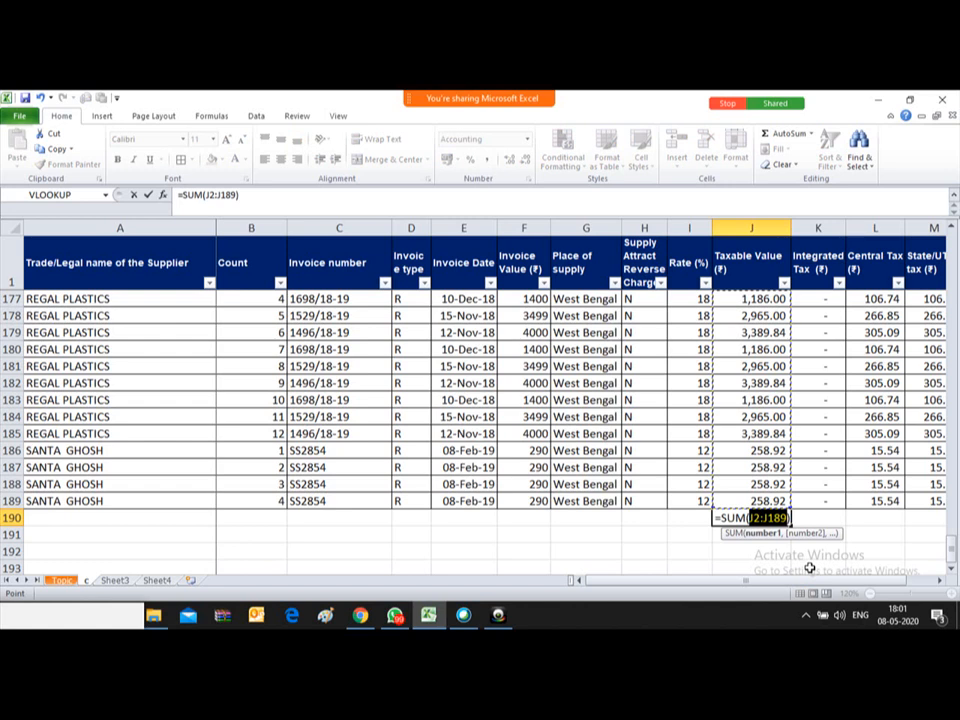
key("Return")
key("Up")
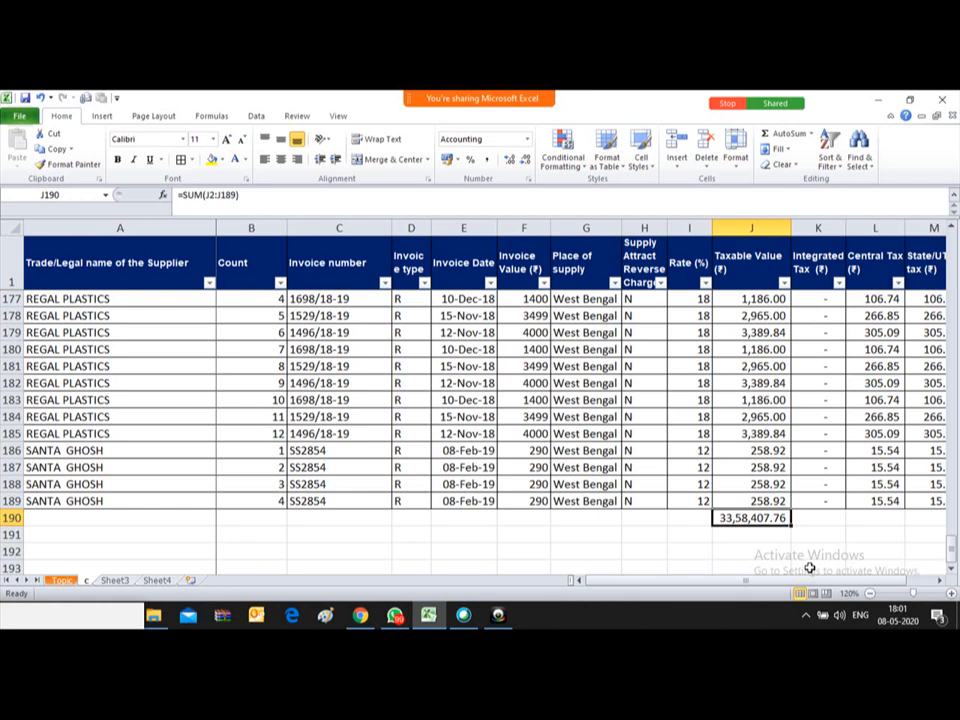
key("Delete")
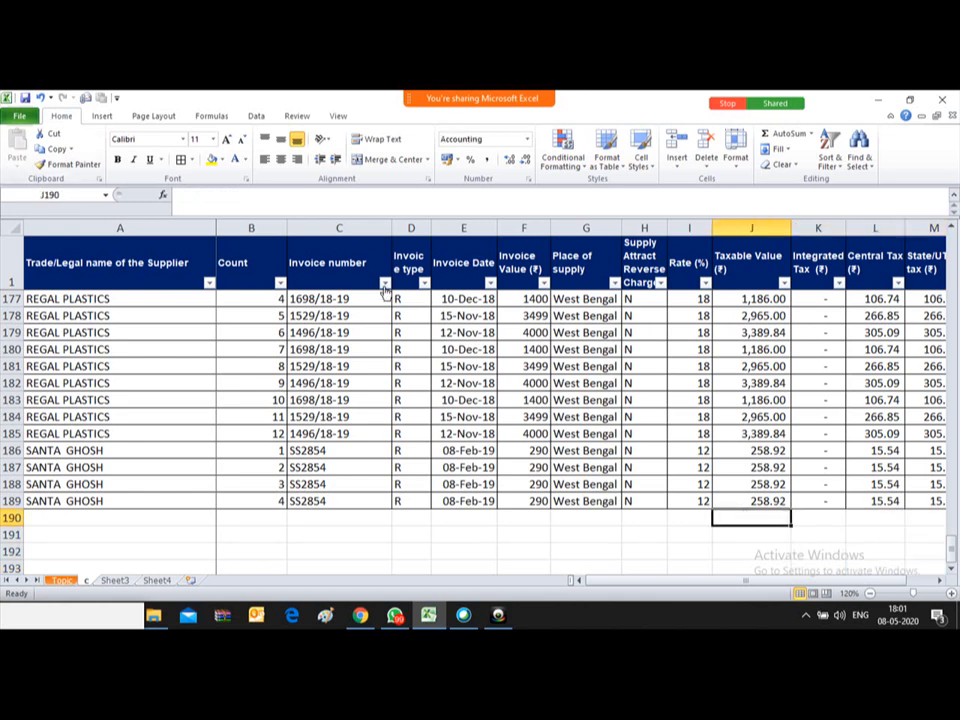
left_click(789, 136)
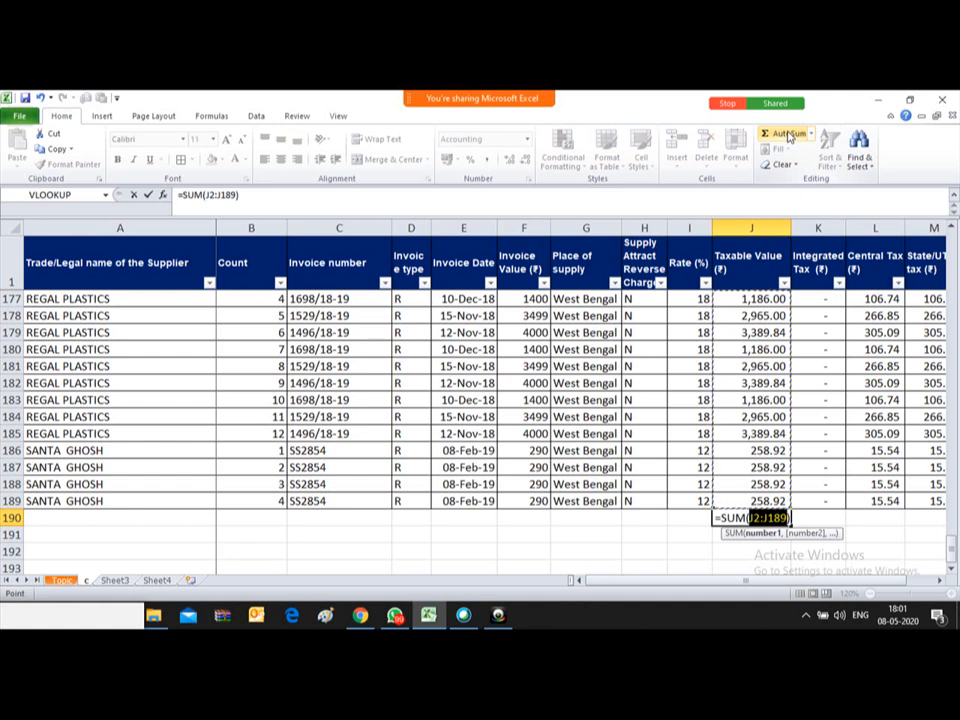
left_click(789, 136)
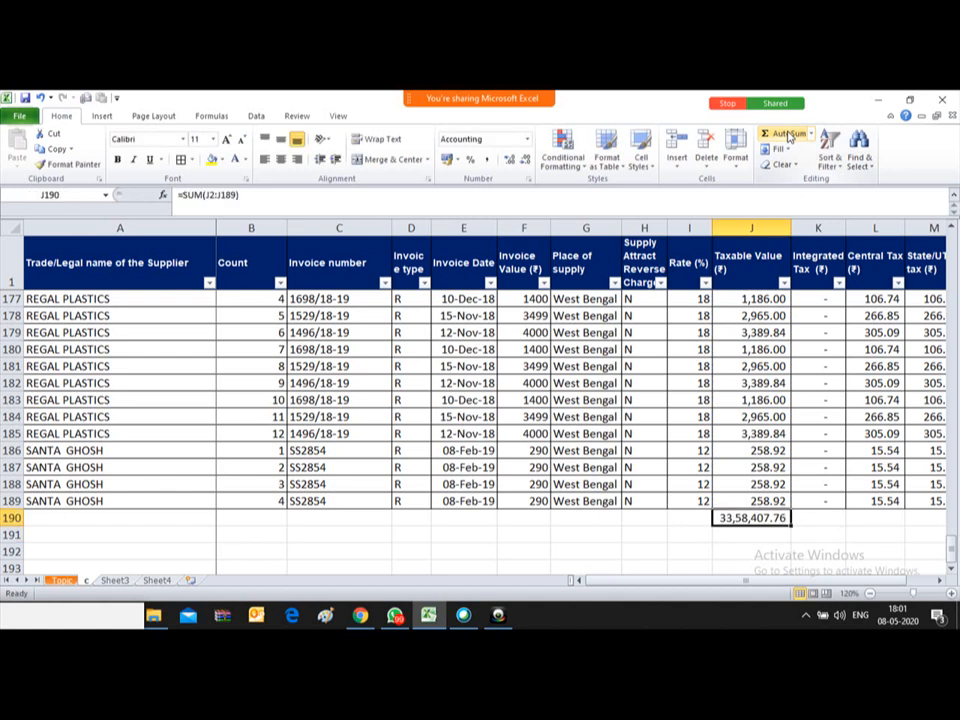
key("Delete")
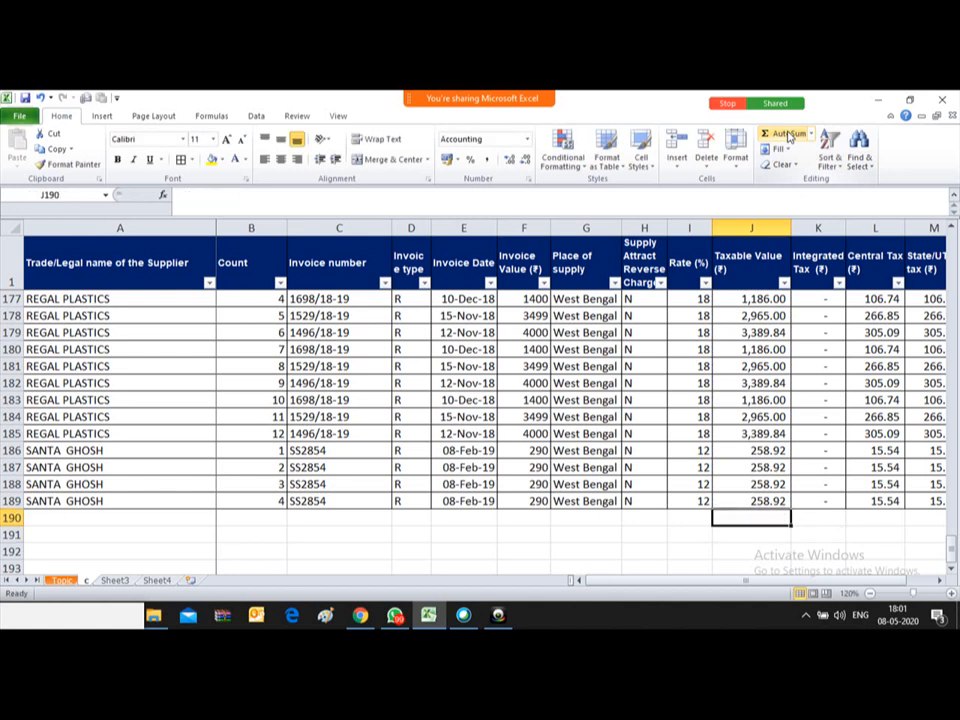
Step: Insert two blank rows above the invoice table headers, moving them to row 3
key("Up")
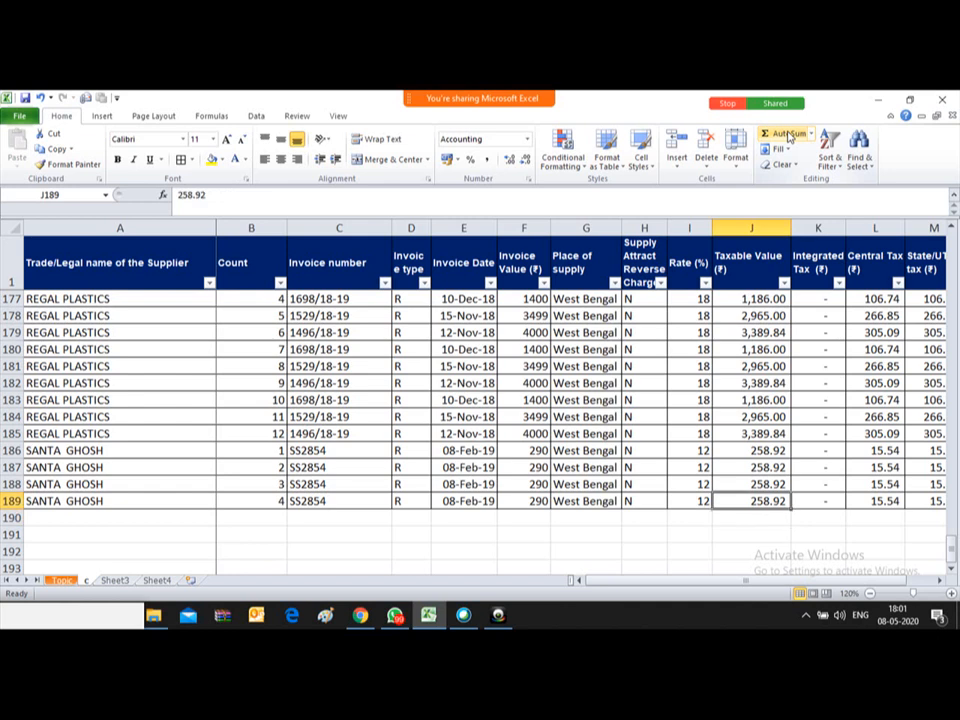
key("Down")
key("Down")
key("Up")
key("Up")
key("Up")
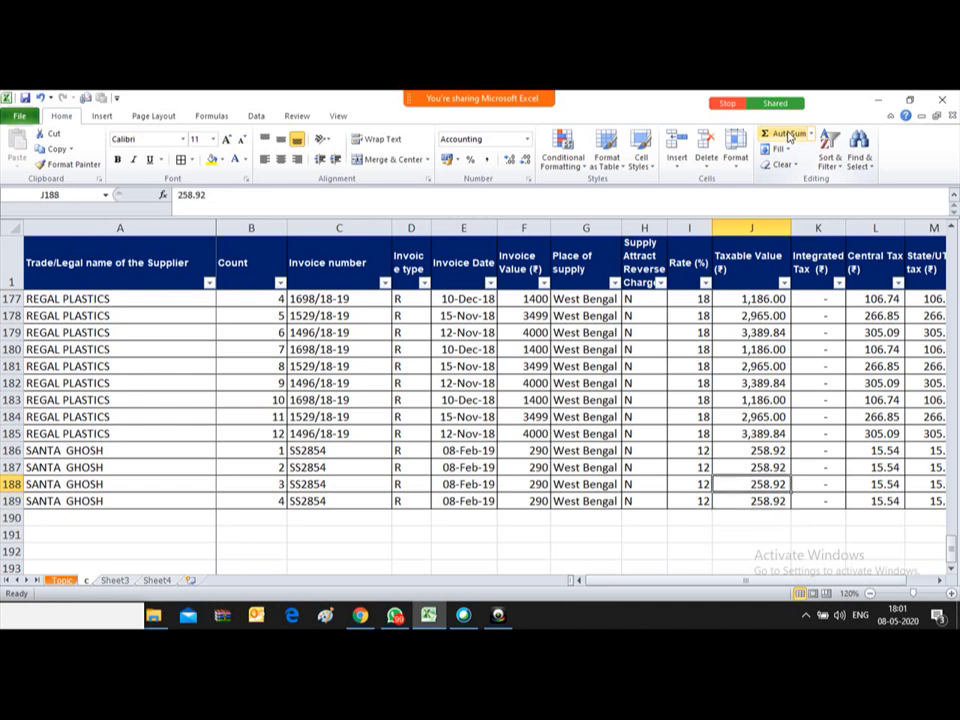
key("ctrl+Up")
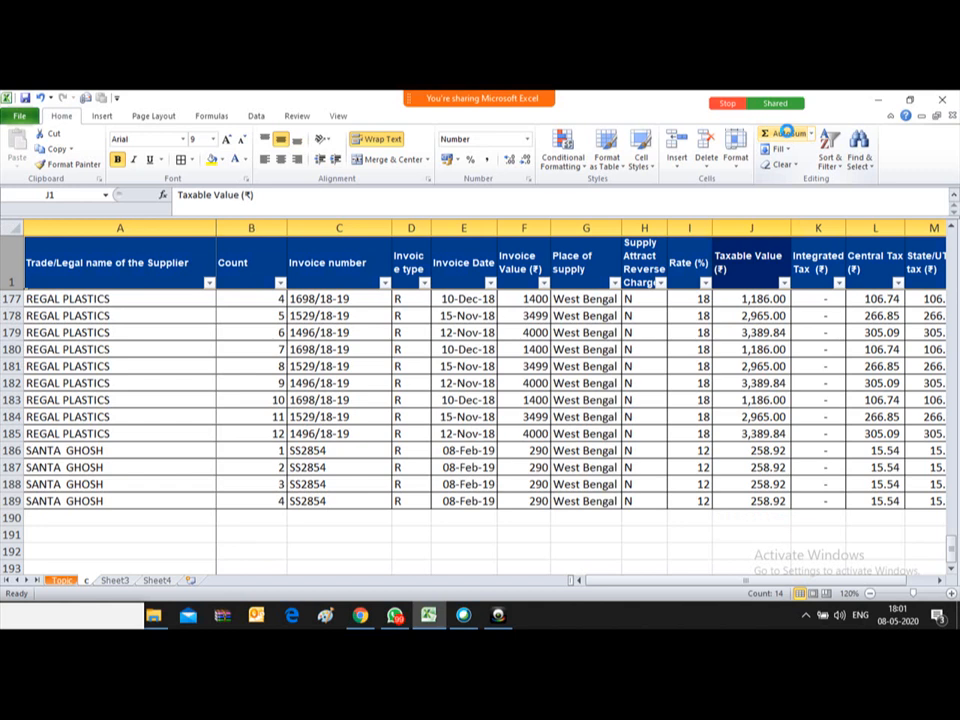
key("ctrl+Up")
key("Down")
key("Down")
key("Down")
key("Down")
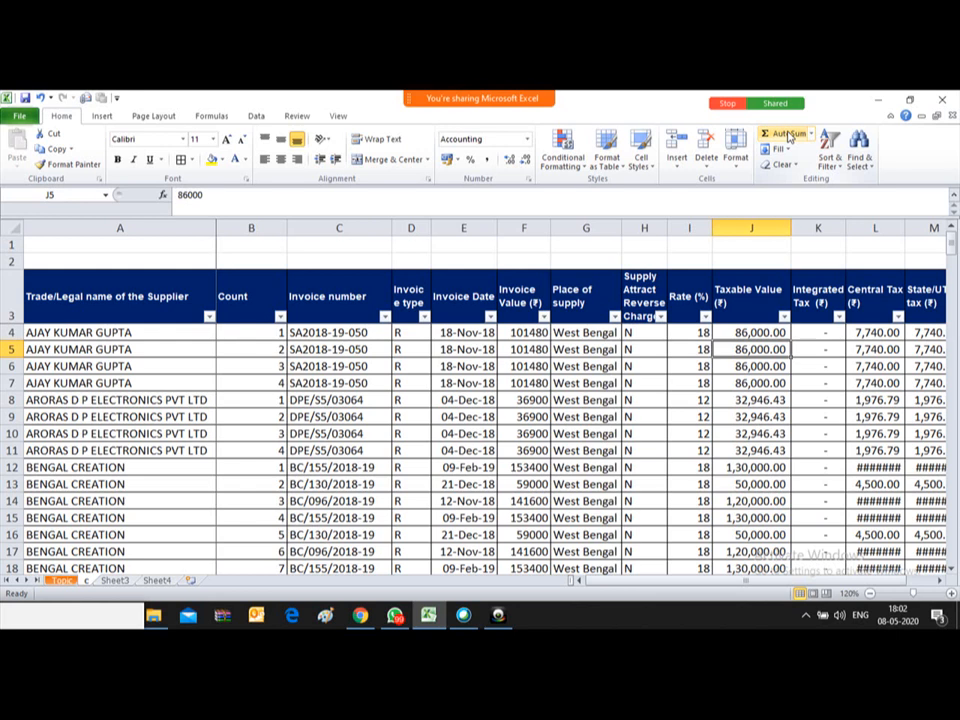
Step: Enter =SUM(J4:J191) in J1, totalling the Taxable Values as 33,58,407.76
key("Up")
key("Up")
key("Up")
key("Up")
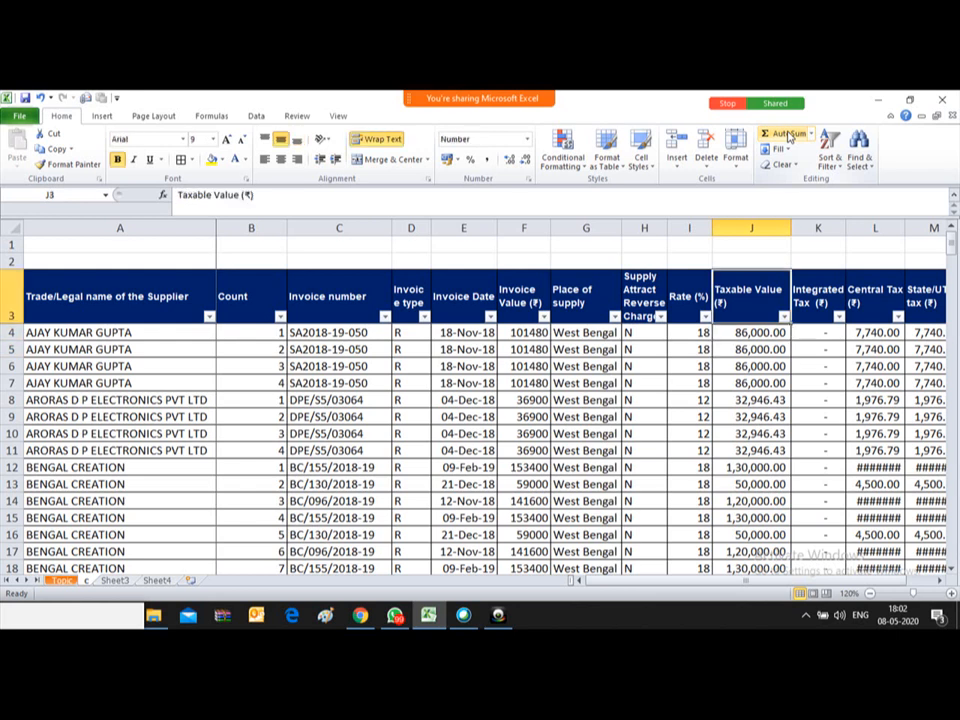
key("Down")
key("Up")
key("Down")
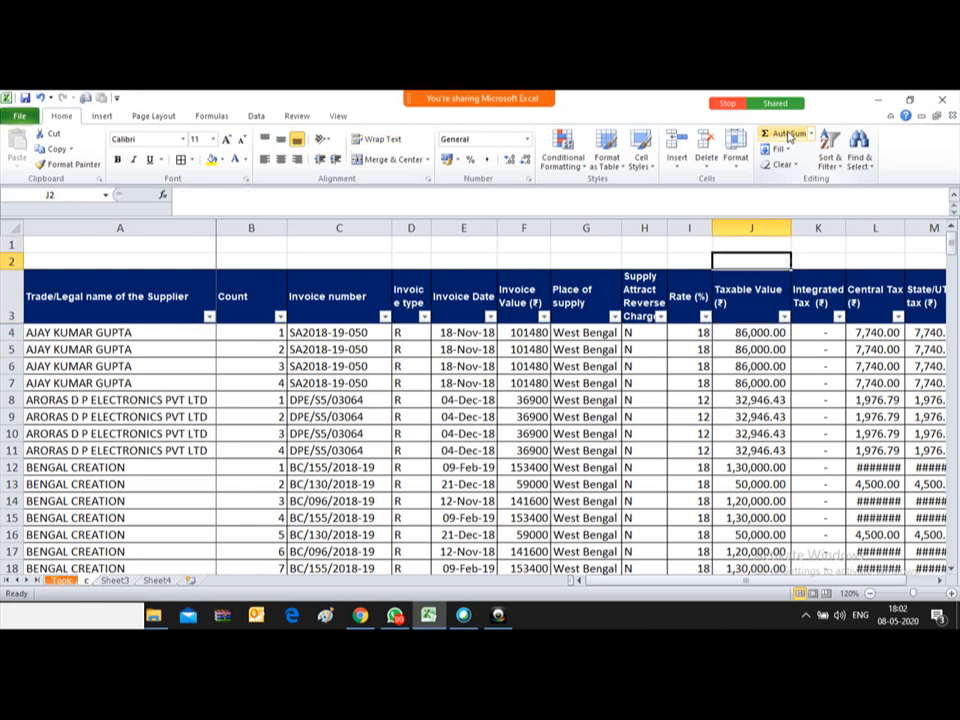
key("Up")
type("=")
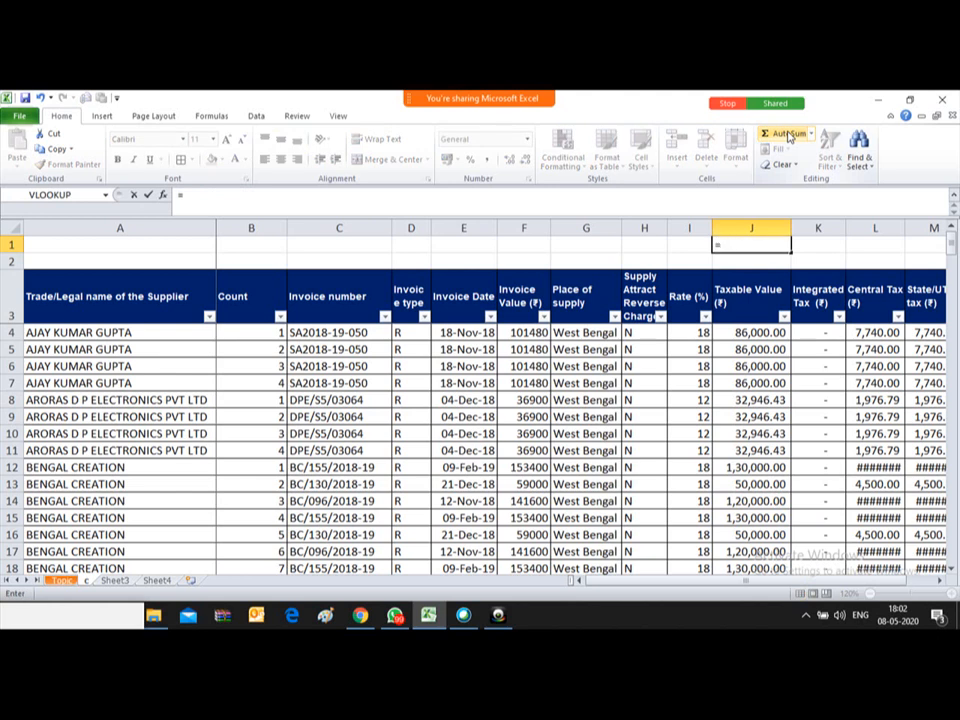
type("SUM(")
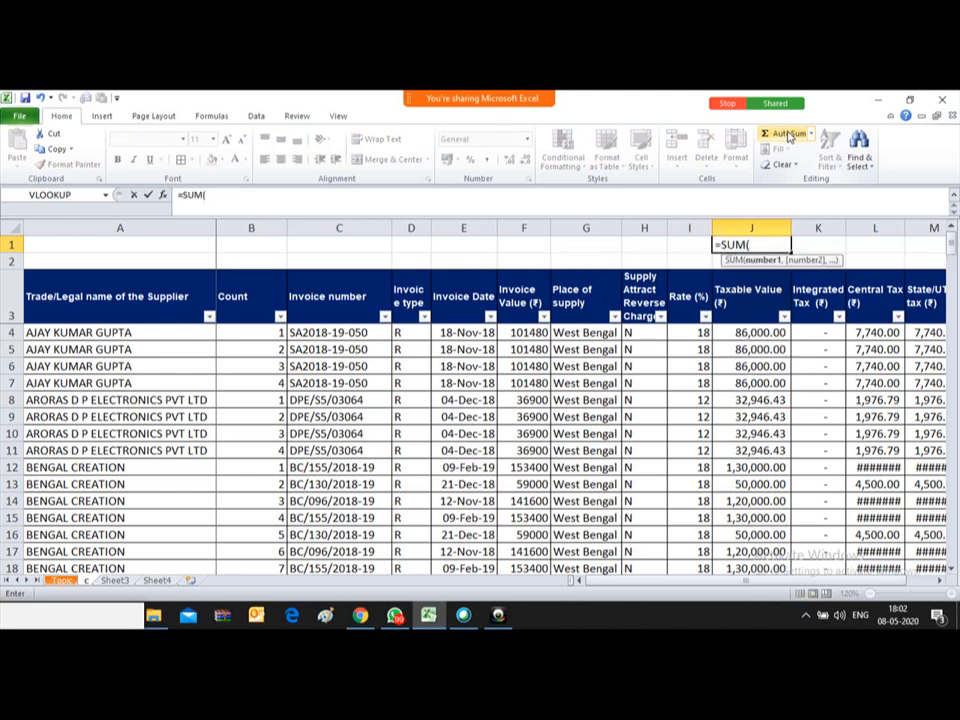
left_click(743, 334)
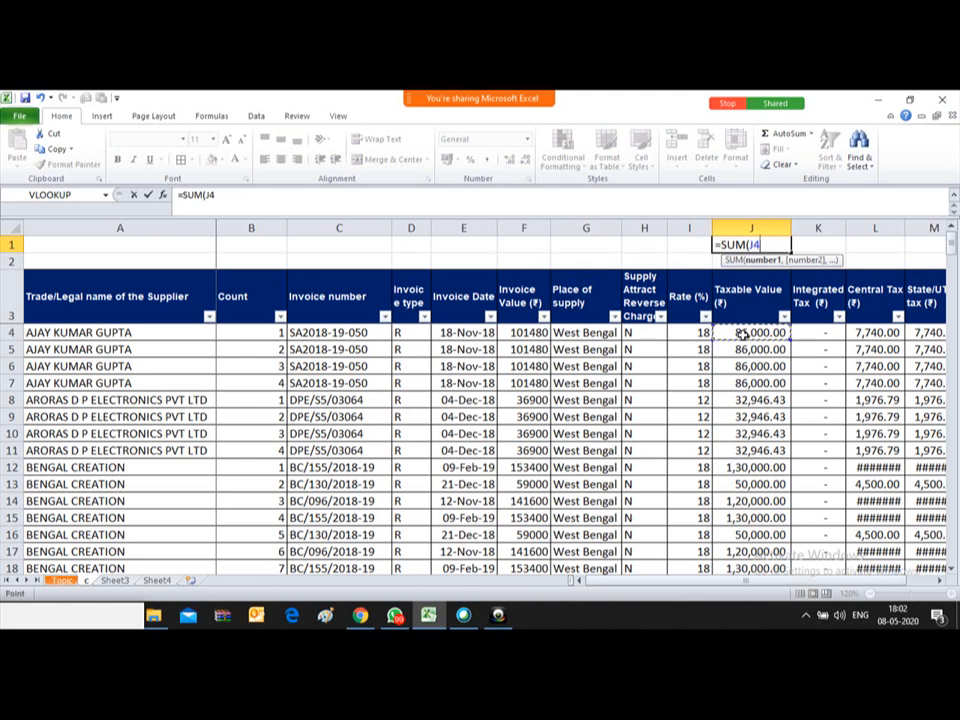
key("ctrl+shift+Down")
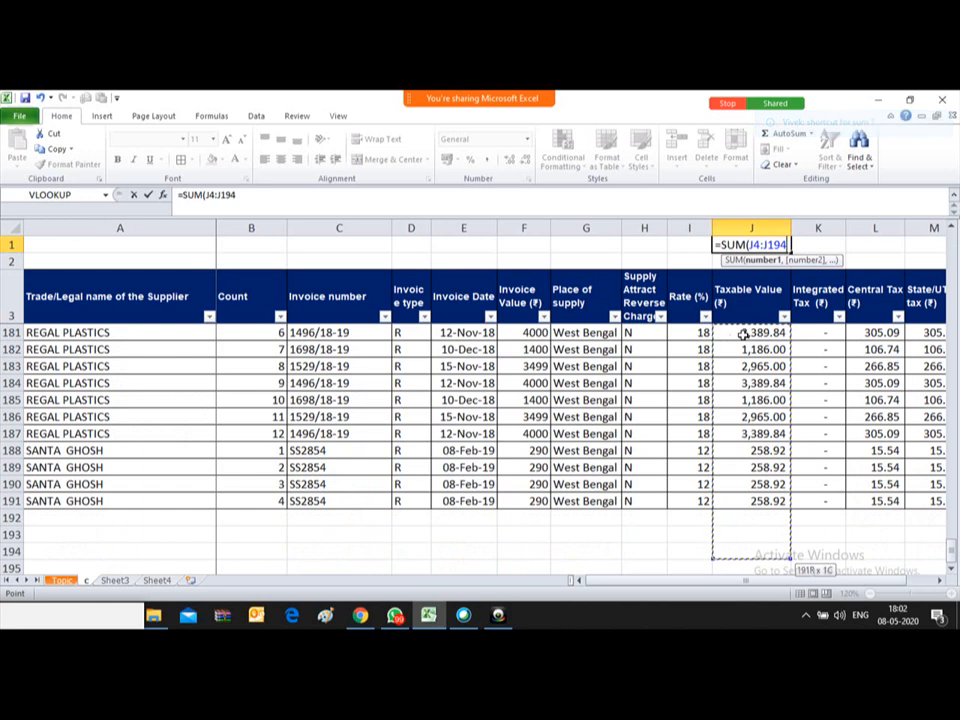
key("shift+Up")
key("shift+Up")
key("shift+Up")
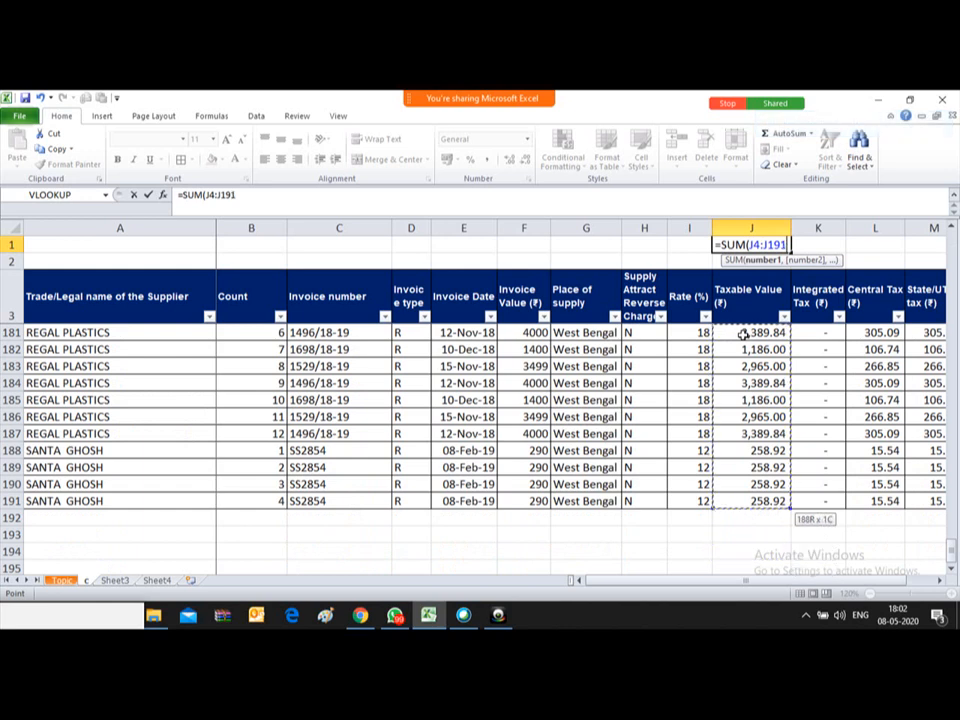
type(")")
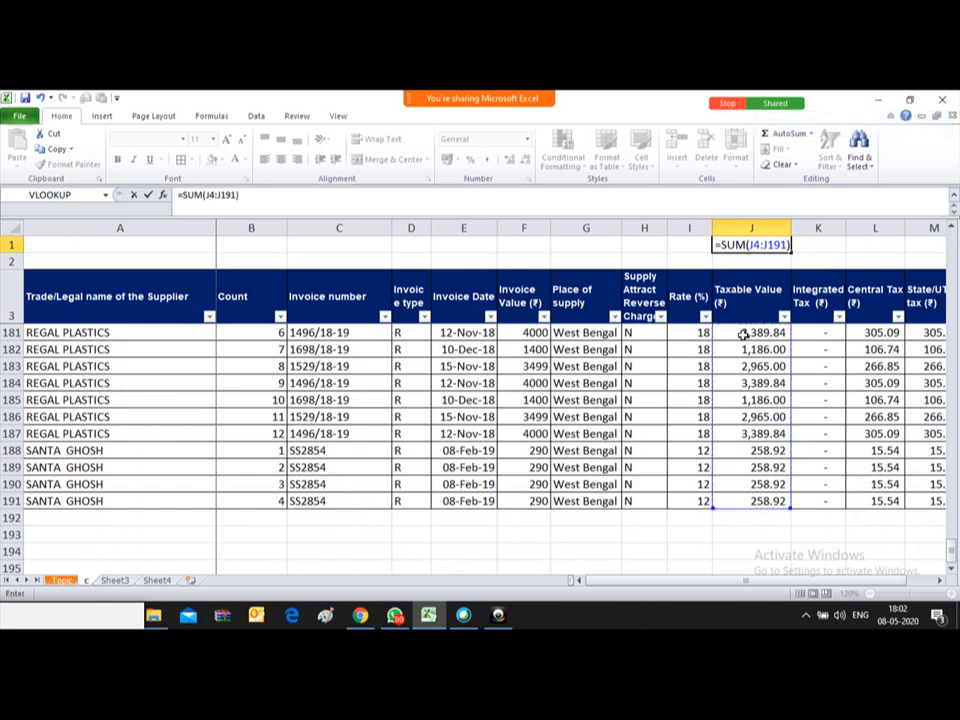
key("Return")
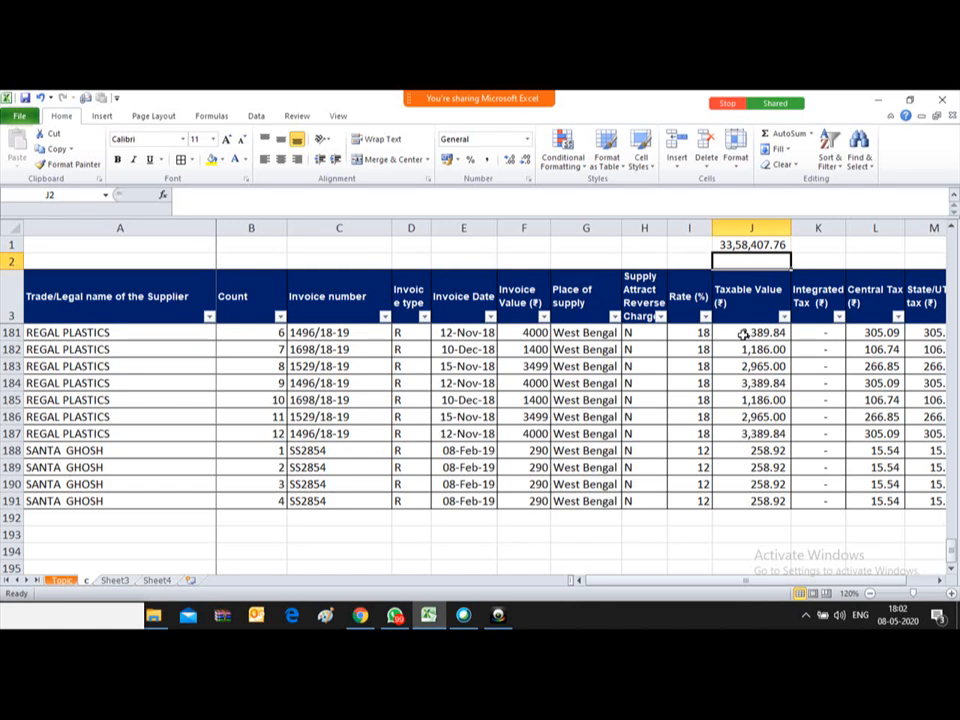
key("Up")
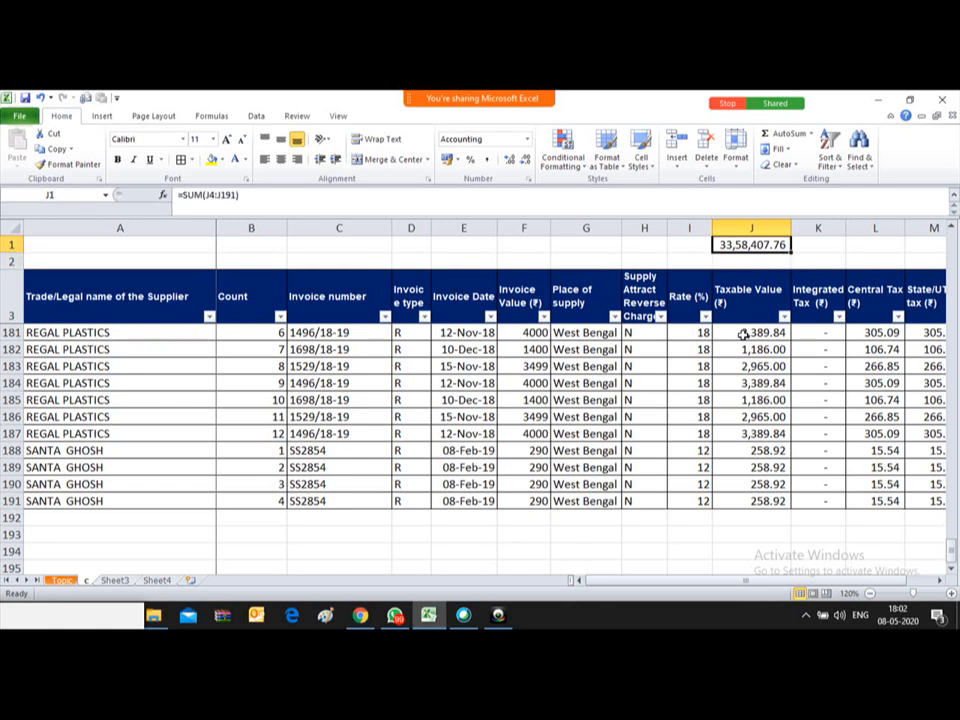
key("Down")
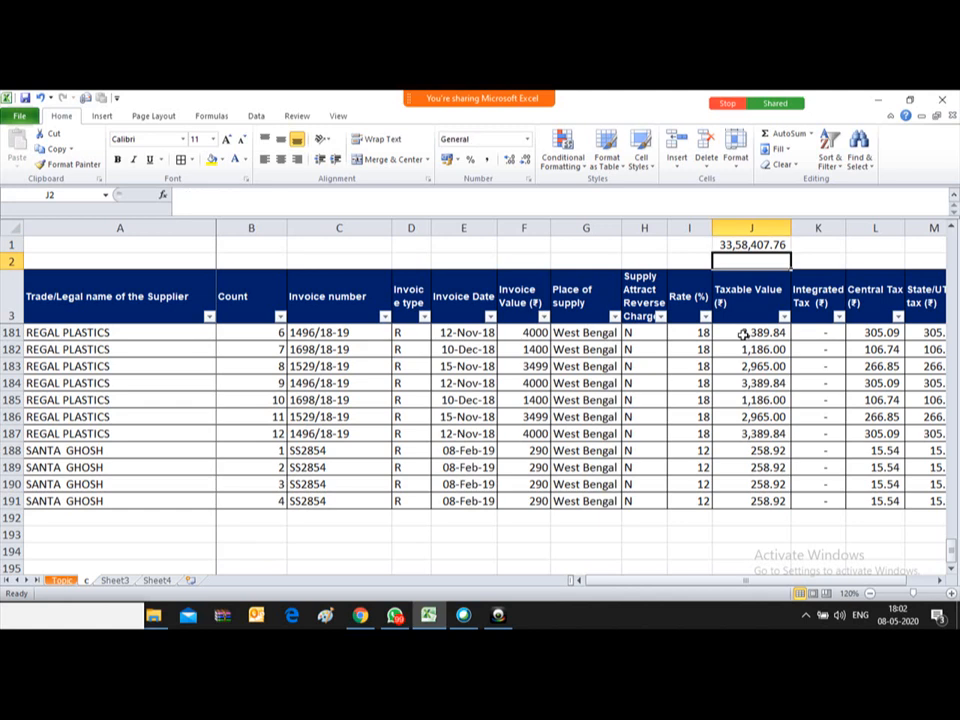
Step: Enter =SUBTOTAL(9,J4:J191) in J2, using function 9 (SUM)
type("=SUB")
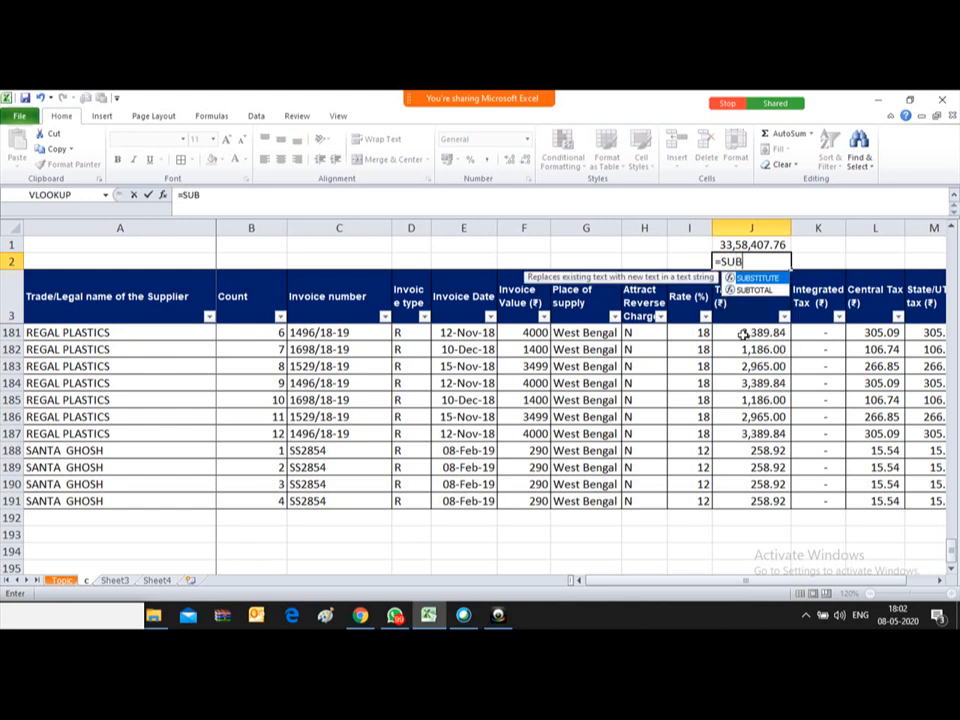
type("TOTAL")
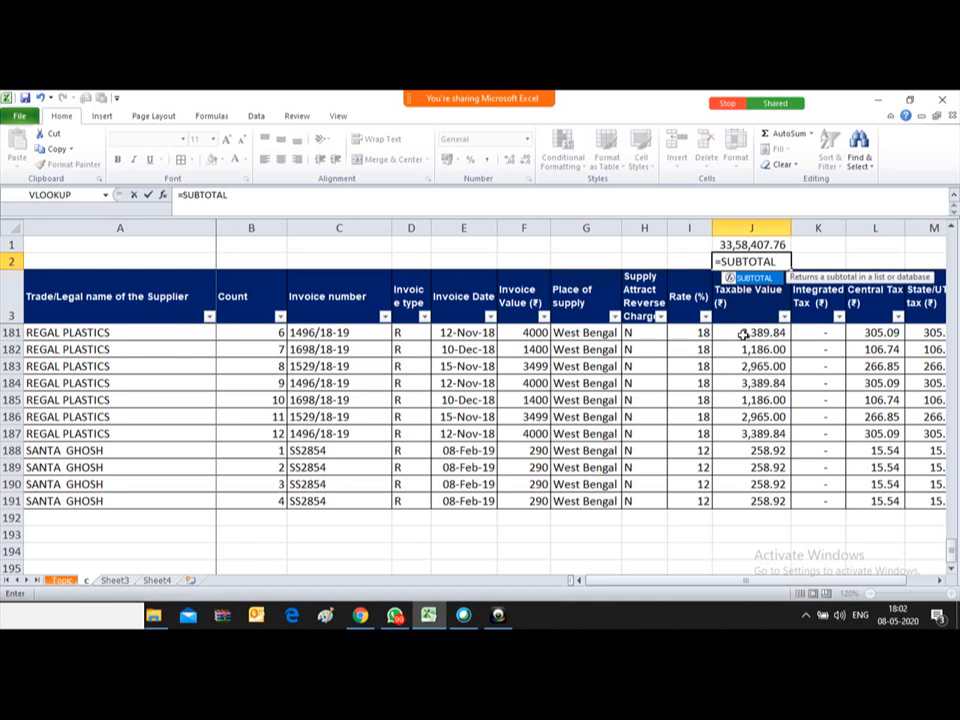
type("(")
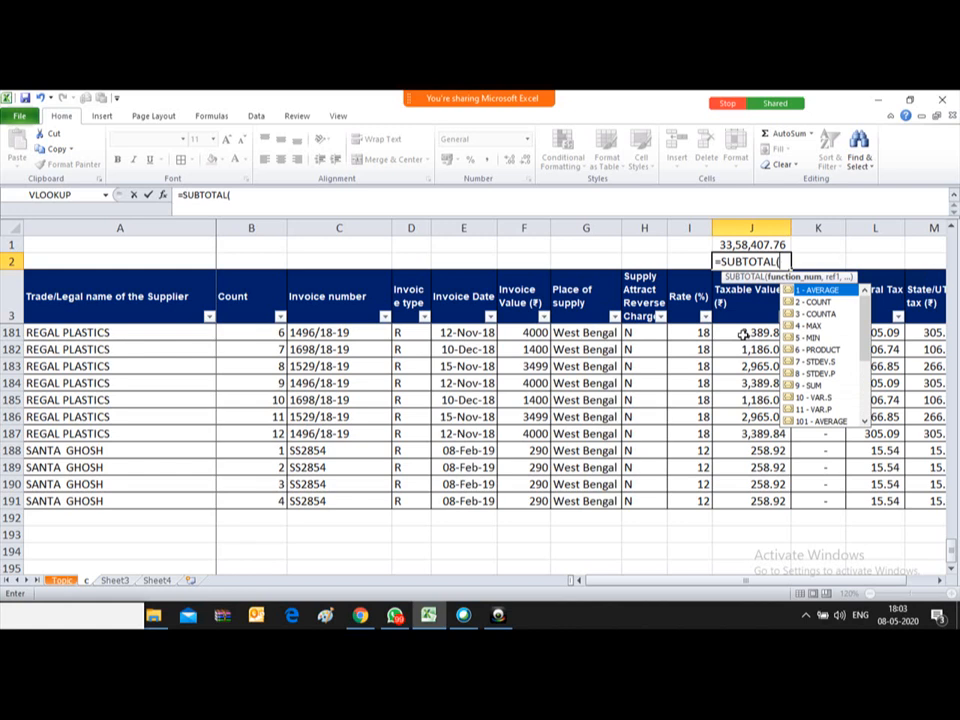
left_click(813, 386)
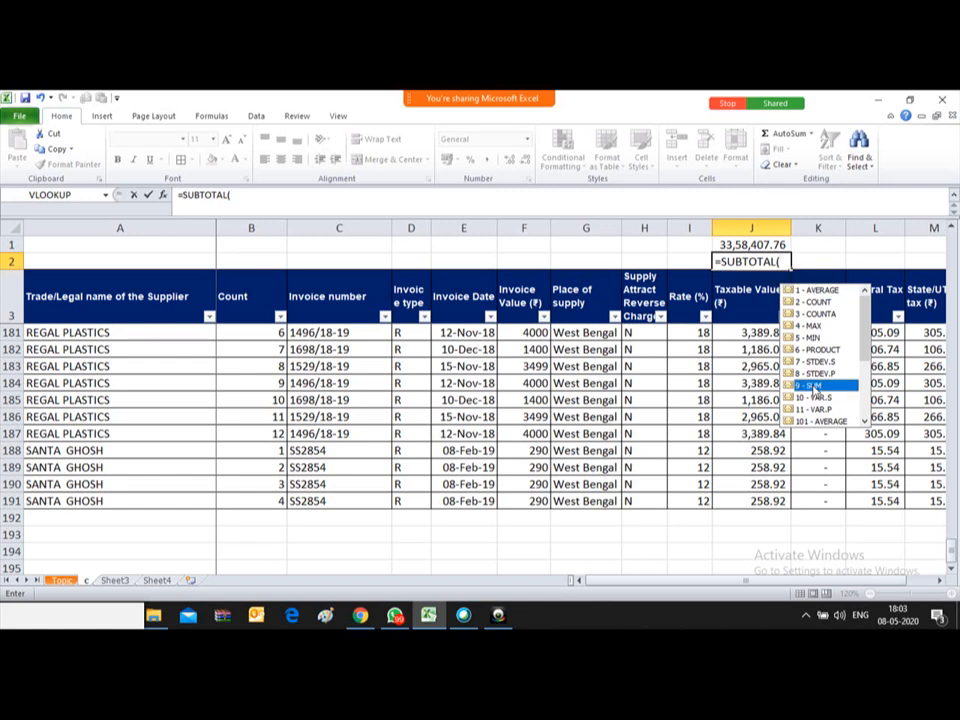
double_click(813, 386)
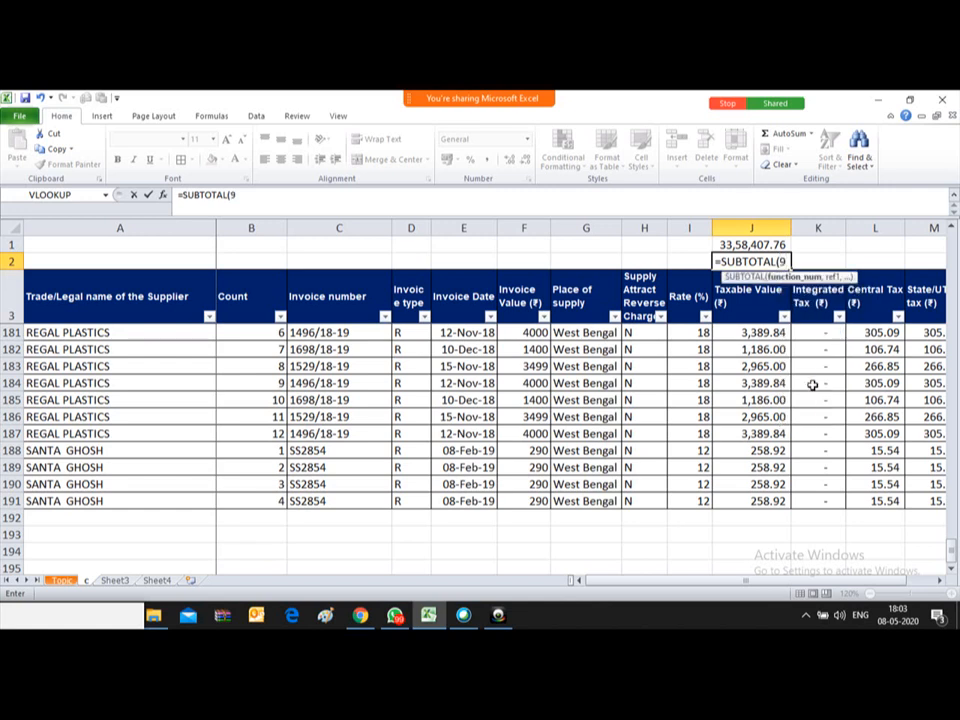
type(",")
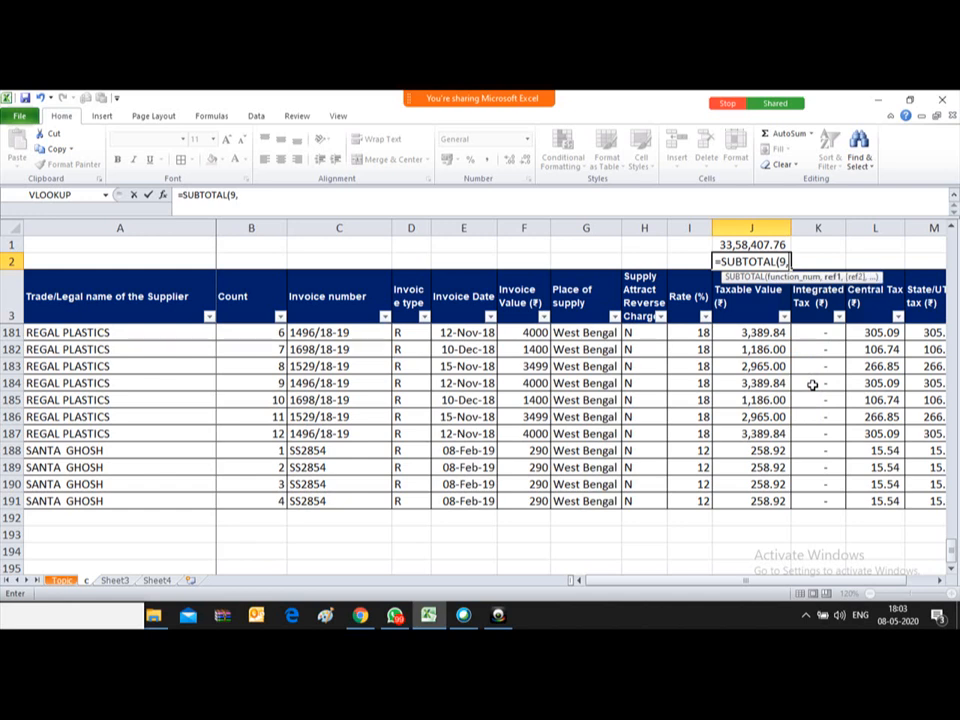
left_click(744, 313)
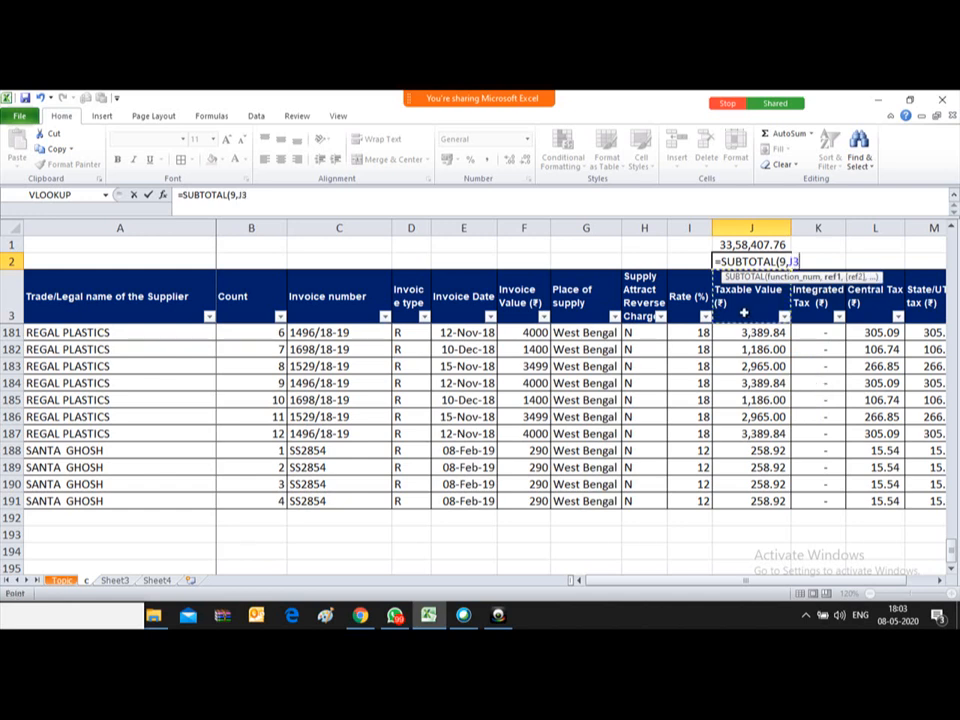
key("Down")
key("ctrl+shift+Down")
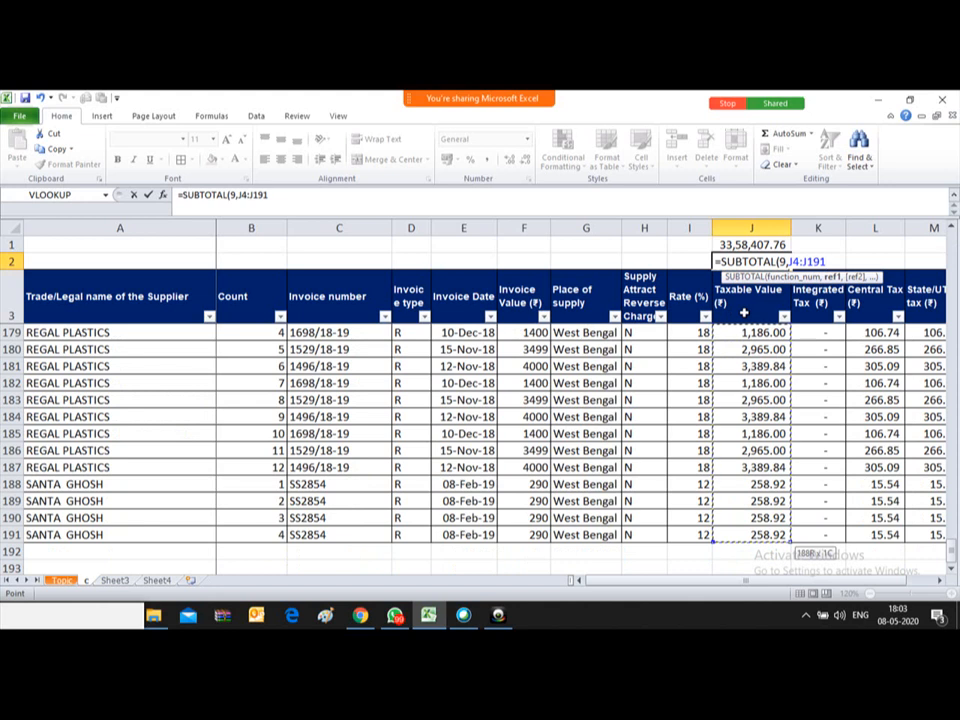
type(")")
key("Return")
key("Up")
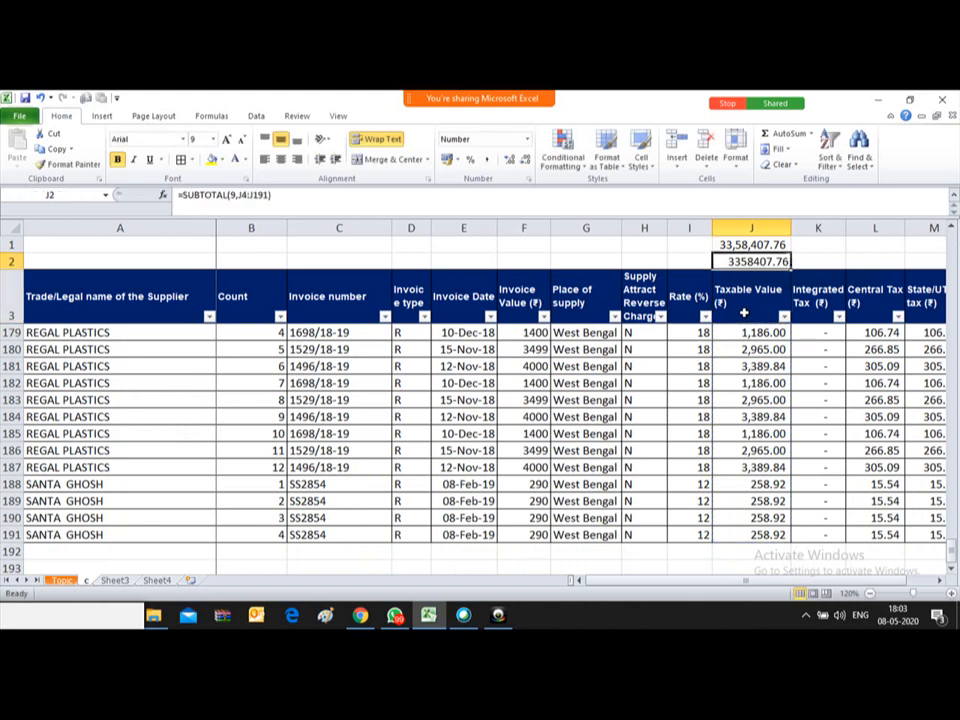
Step: Apply comma style to J1:J2 so the subtotal shows 33,58,407.76 like J1
key("Up")
key("shift+Down")
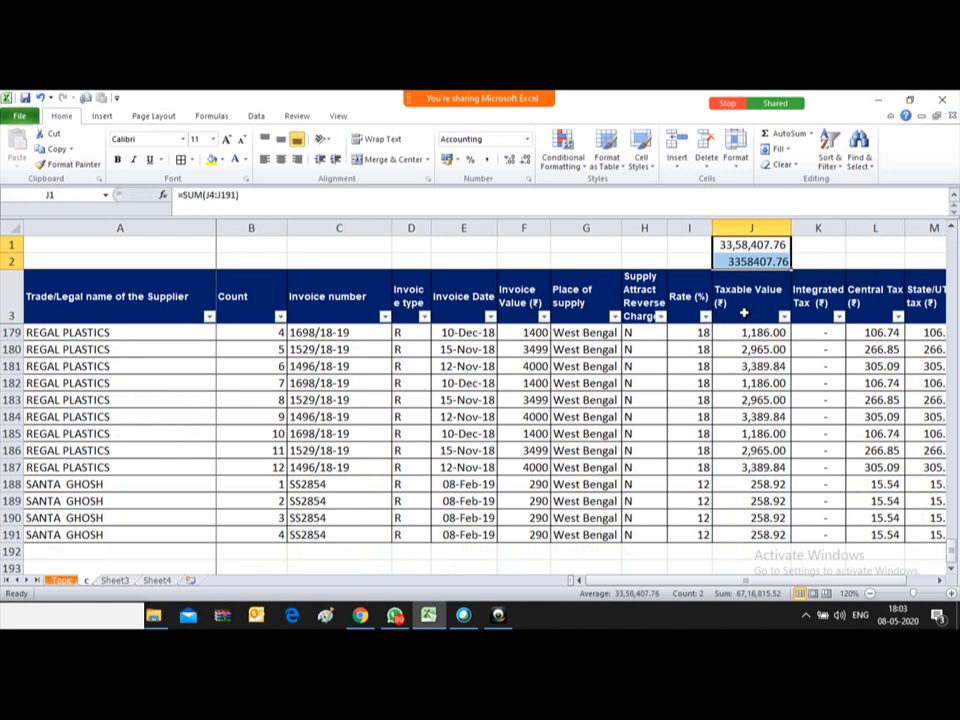
key("alt+h")
key("k")
key("Down")
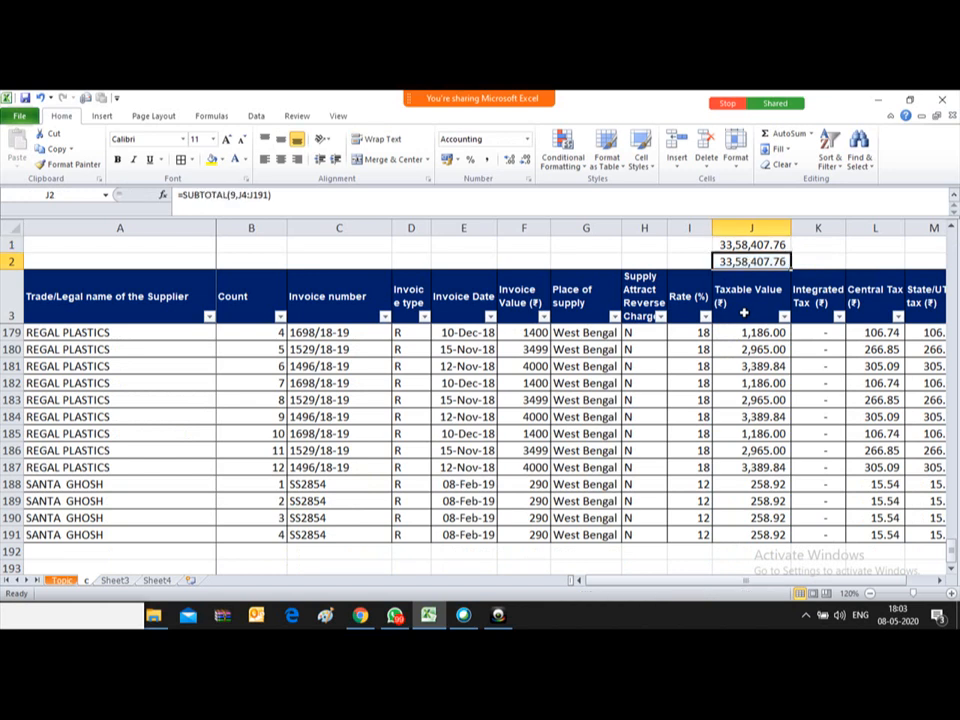
key("Down")
key("Down")
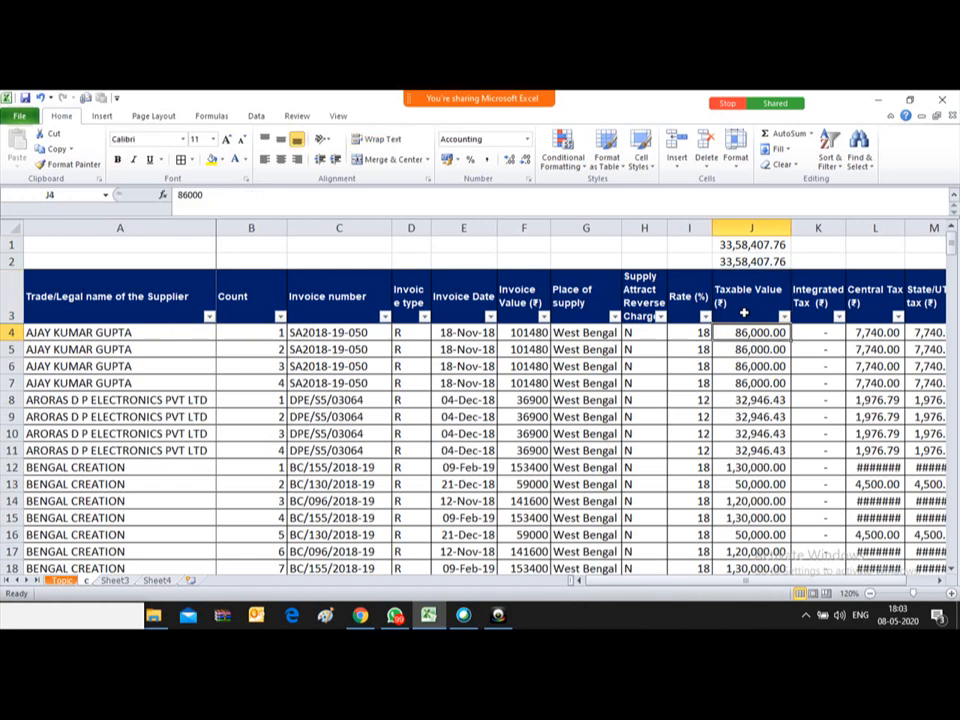
key("ctrl+shift+Down")
key("Up")
key("Up")
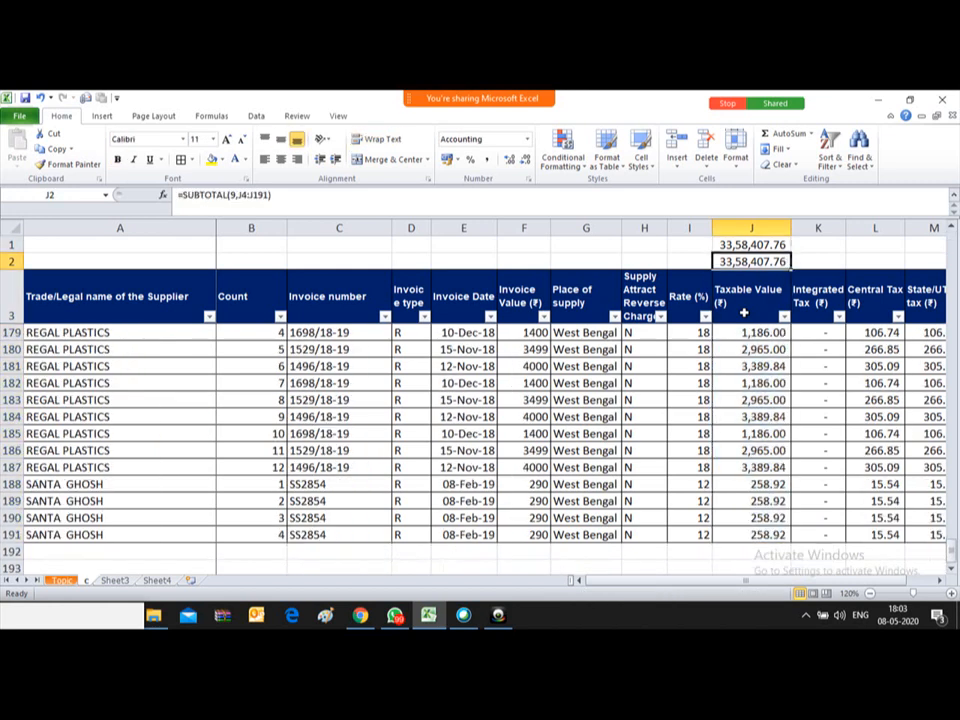
key("Down")
key("Down")
key("Up")
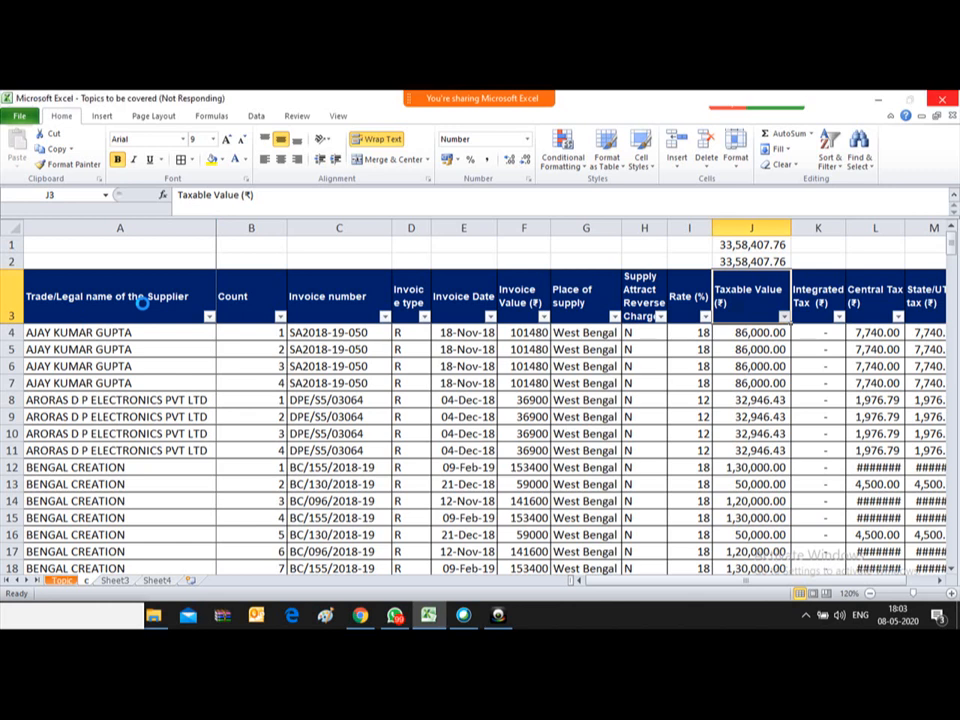
Step: Filter the supplier column to BENGAL CREATION and one other supplier, dropping J2 to 12,60,000.00
left_click(142, 303)
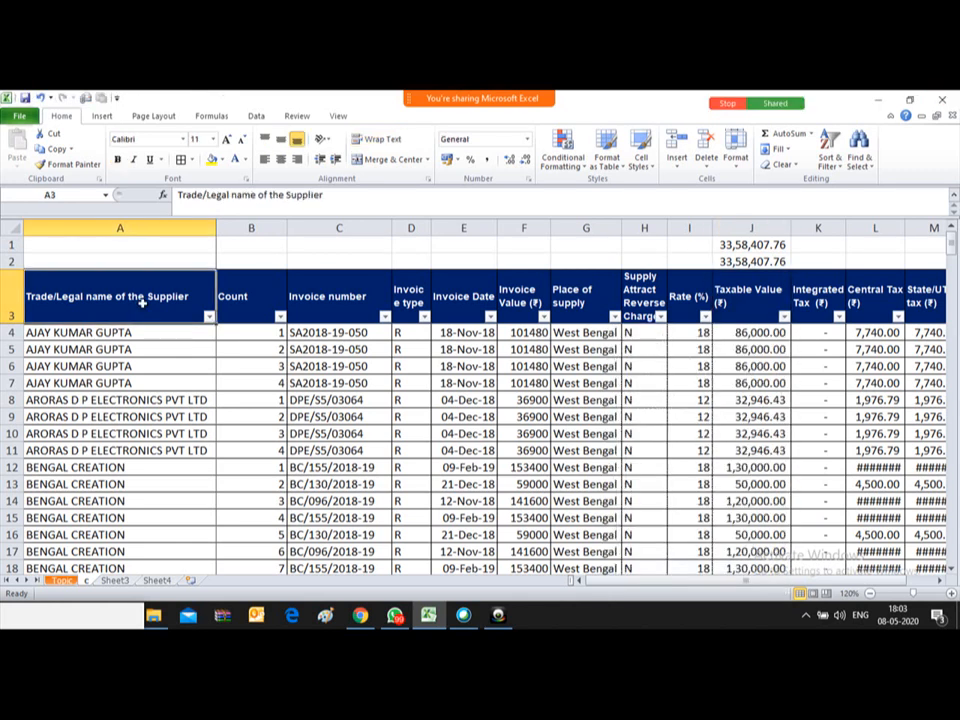
key("alt+Down")
key("Down")
key("Down")
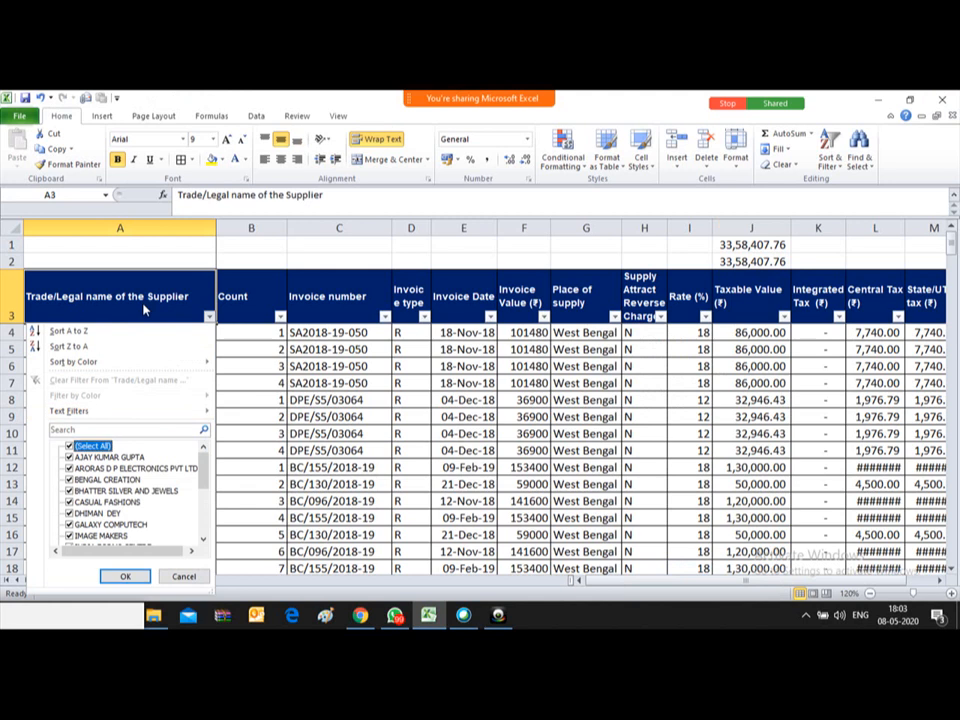
key("space")
key("Down")
key("Down")
key("Down")
key("space")
key("Down")
key("Down")
key("Down")
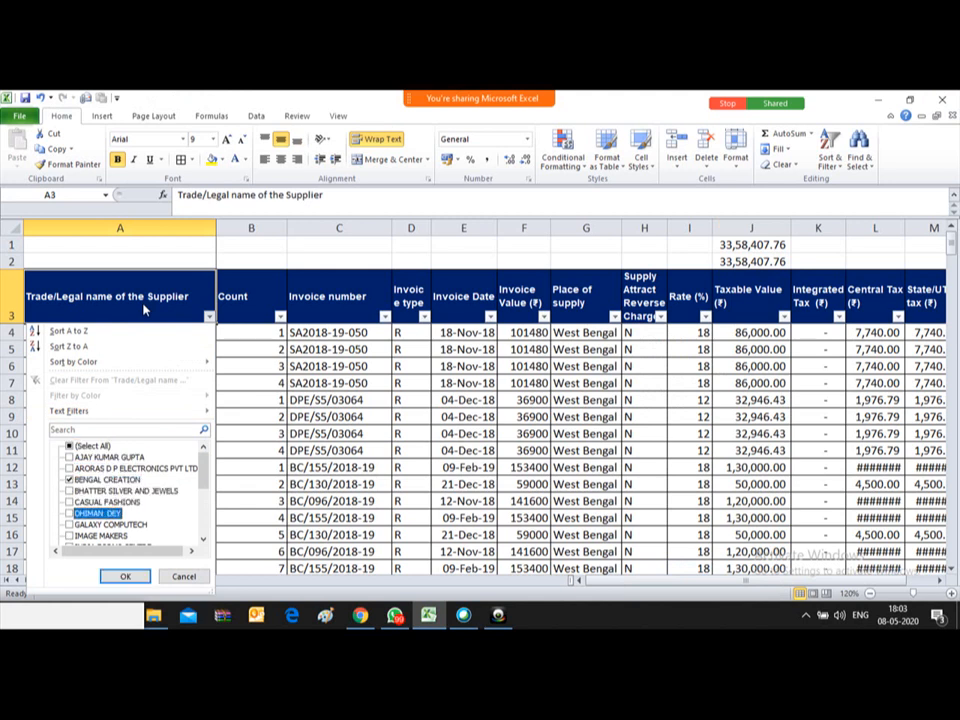
key("space")
key("Return")
key("Down")
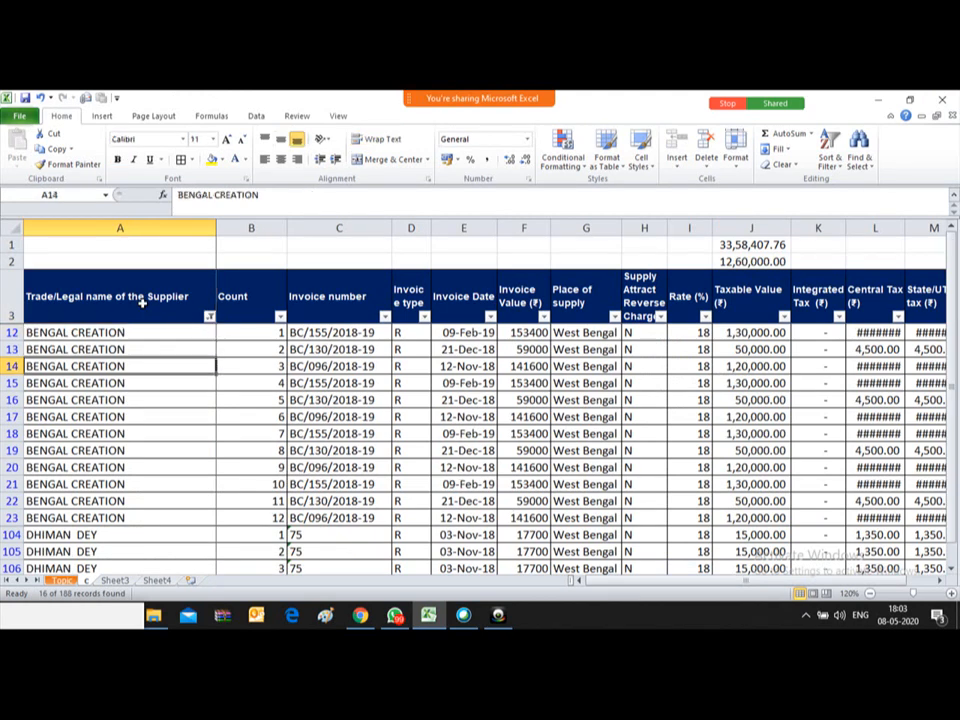
key("Up")
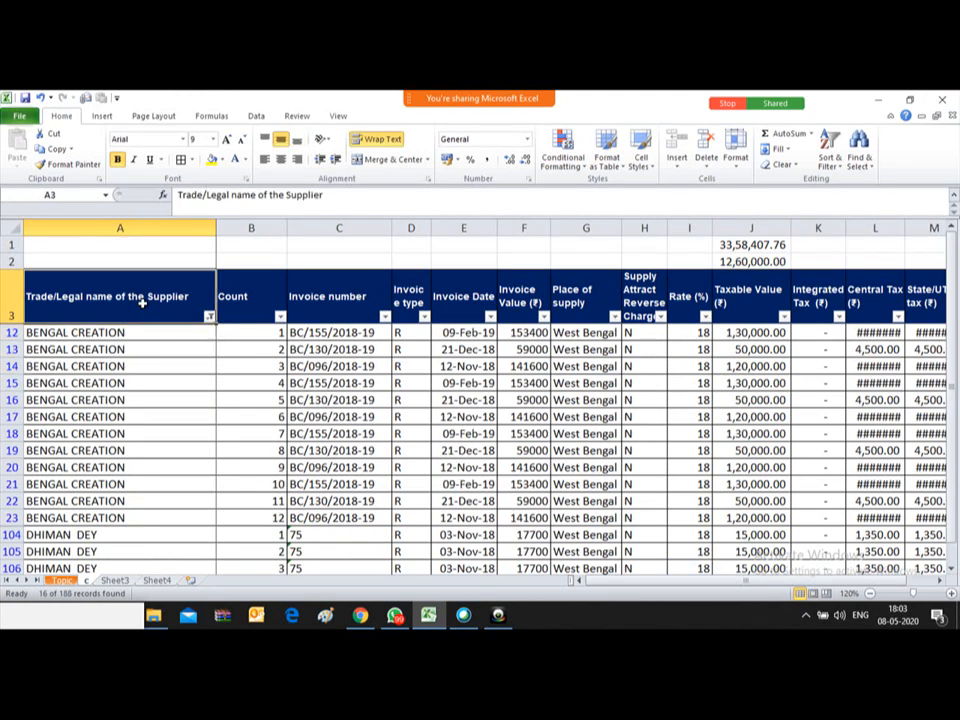
key("Right")
key("Right")
key("Right")
key("Right")
key("Right")
key("Right")
key("Right")
key("Right")
key("Right")
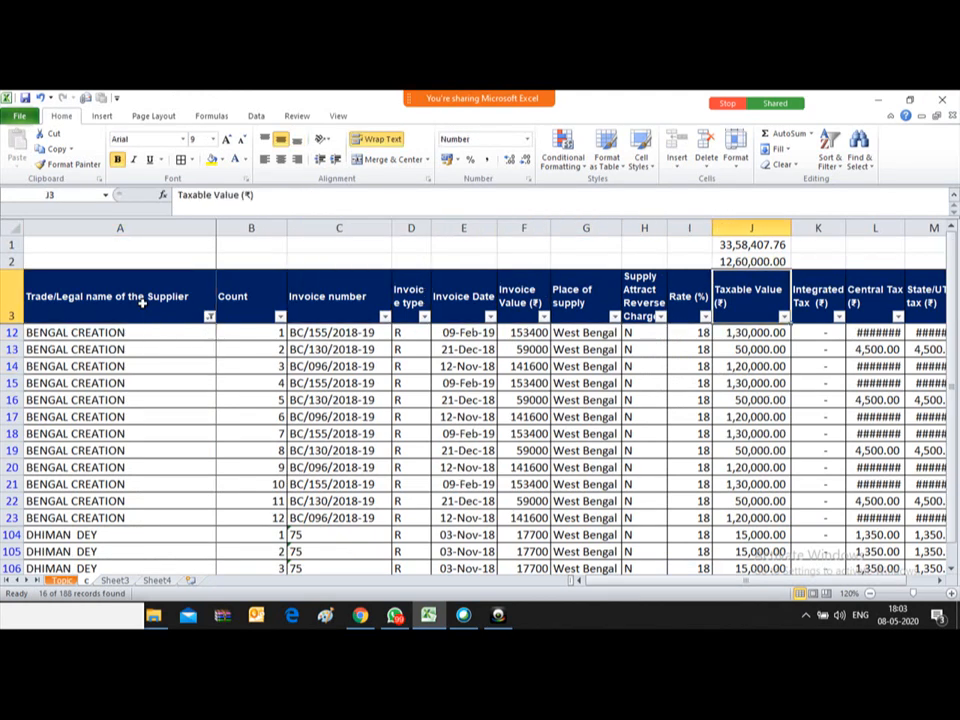
key("Up")
key("Up")
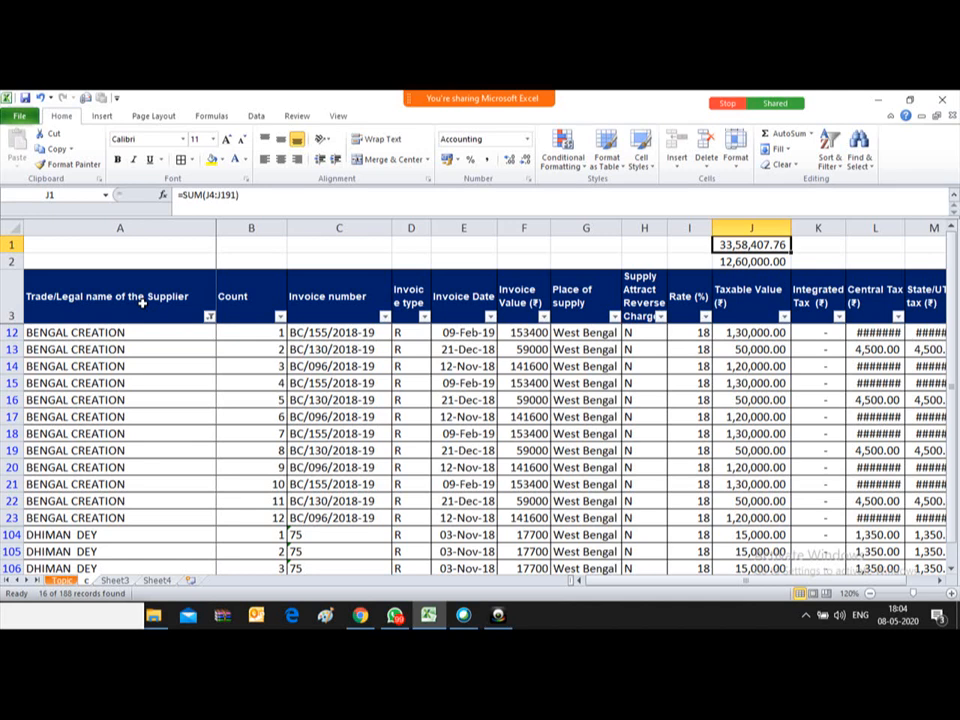
Step: Label H1 'SUM' and H2 'SUBTOTAL'
key("Down")
key("Up")
key("Left")
key("Left")
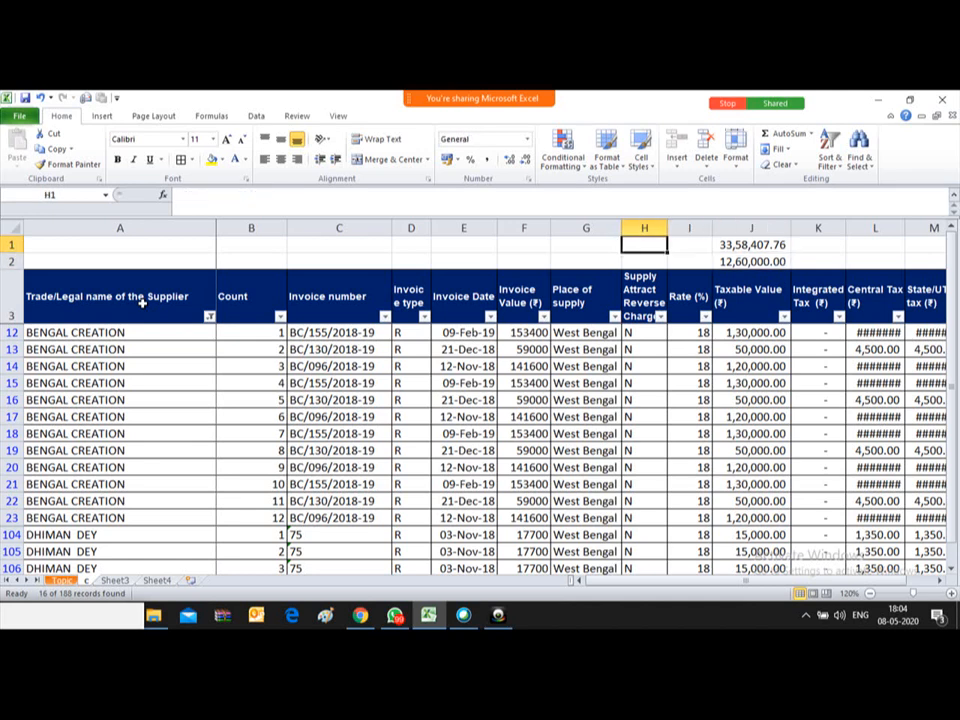
type("SUM")
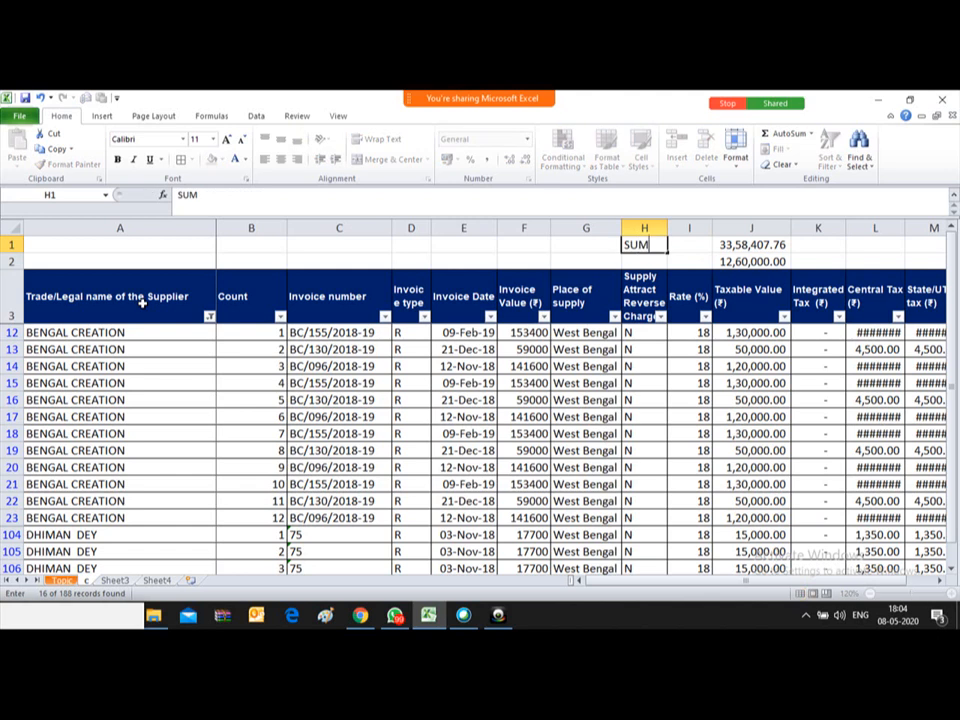
key("Return")
type("SUBTOTAL")
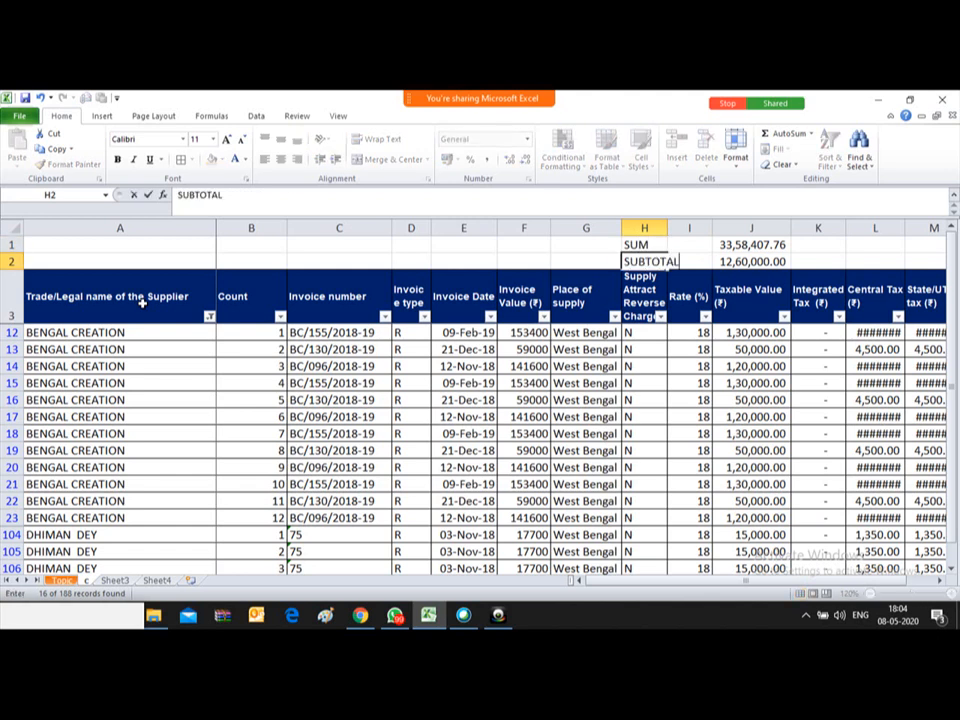
key("ctrl+Return")
Step: Select the visible Taxable Values to confirm they total 12,60,000.00, matching J2
key("Up")
key("Right")
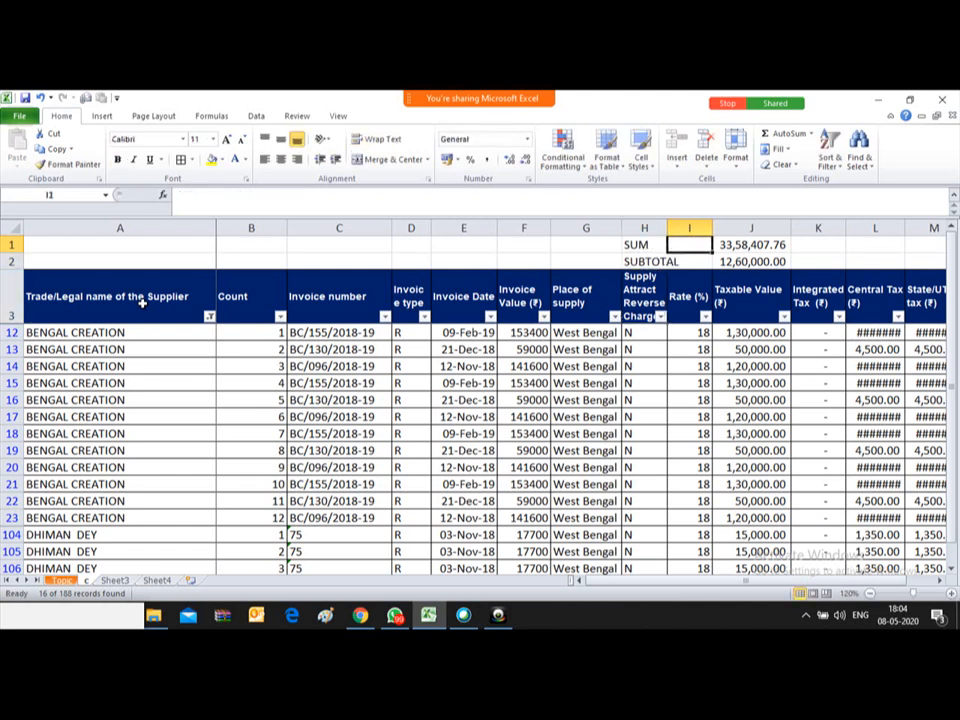
key("Right")
key("Down")
key("Down")
key("Down")
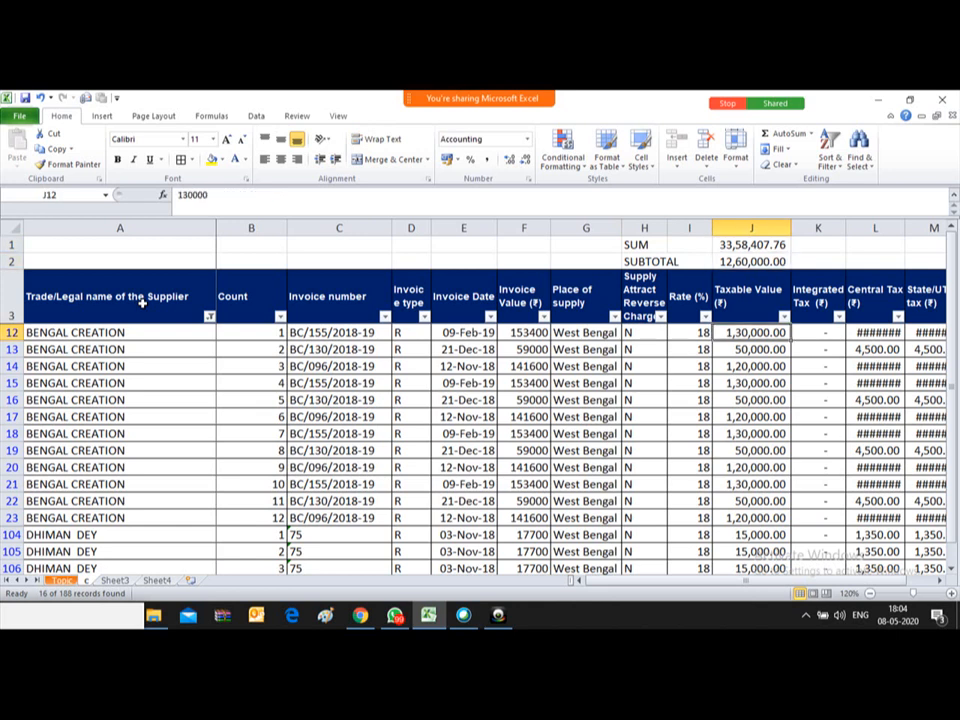
key("ctrl+shift+Down")
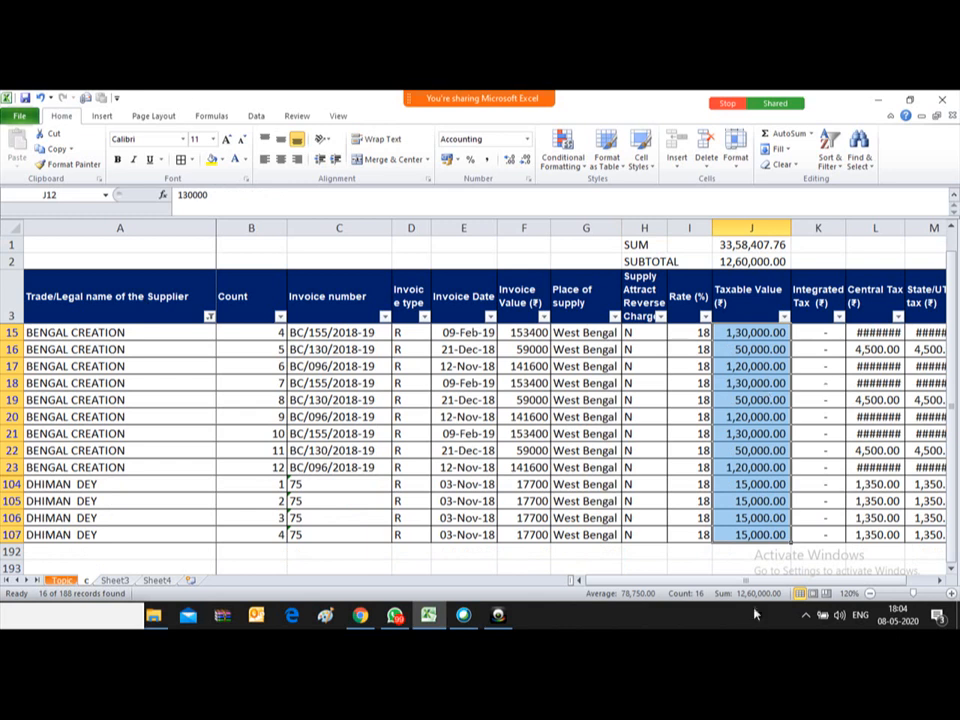
left_click(731, 258)
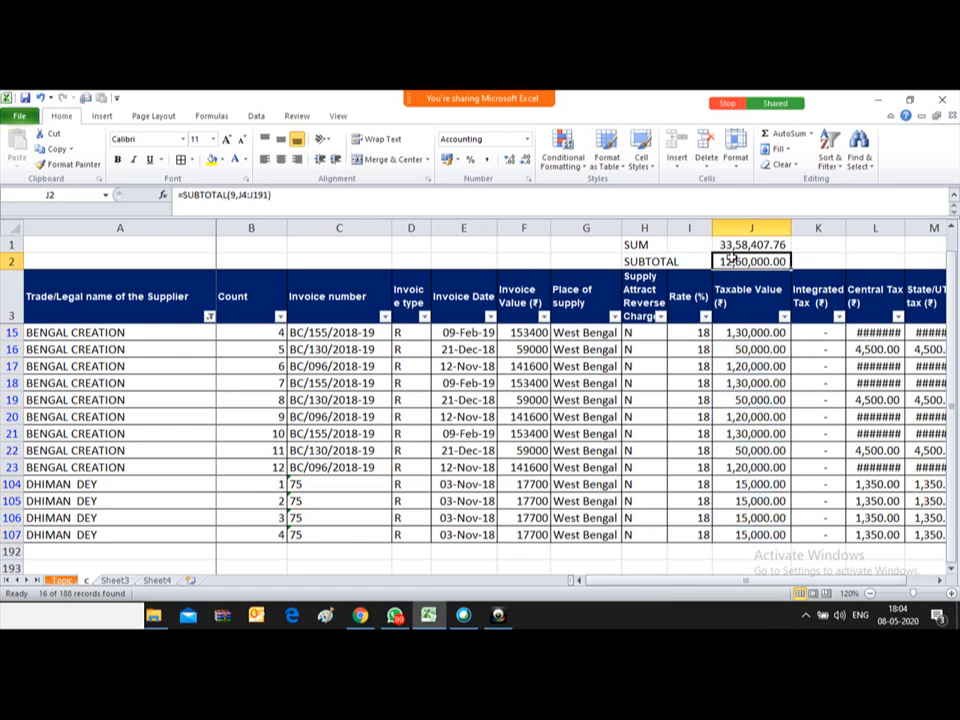
key("Up")
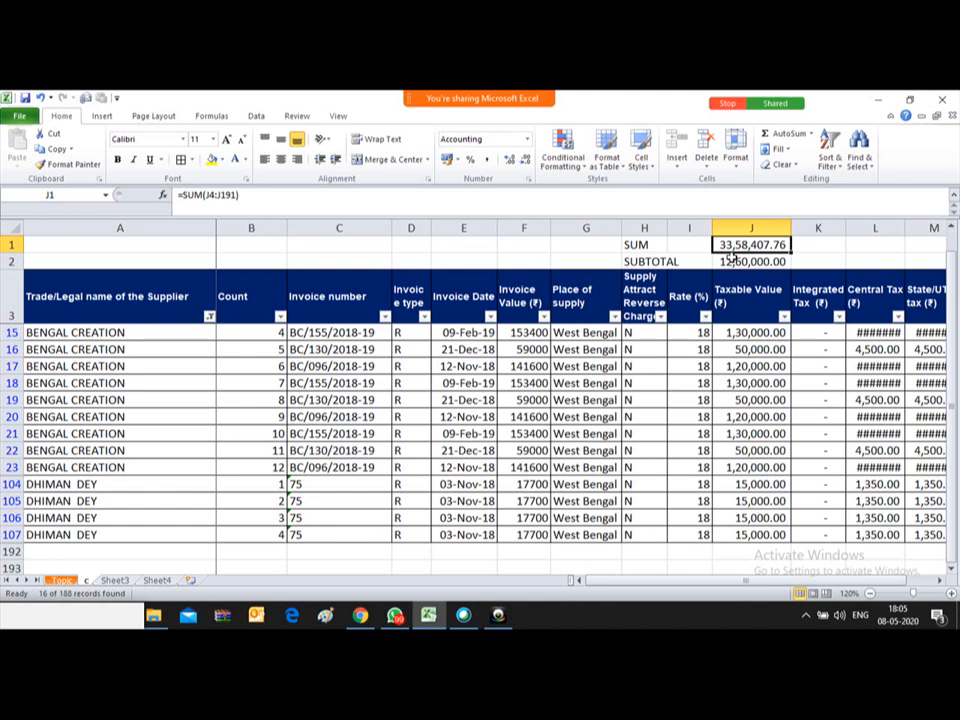
Step: Delete the SUM and SUBTOTAL formulas from J1:J2
left_click(731, 259)
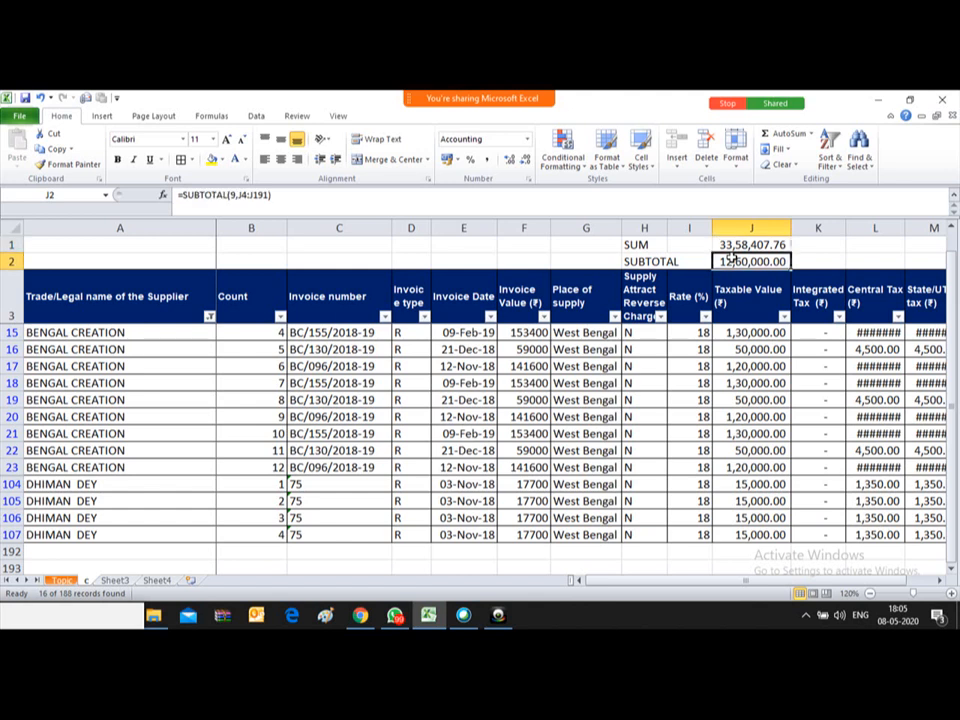
scroll(731, 256, "up", 1)
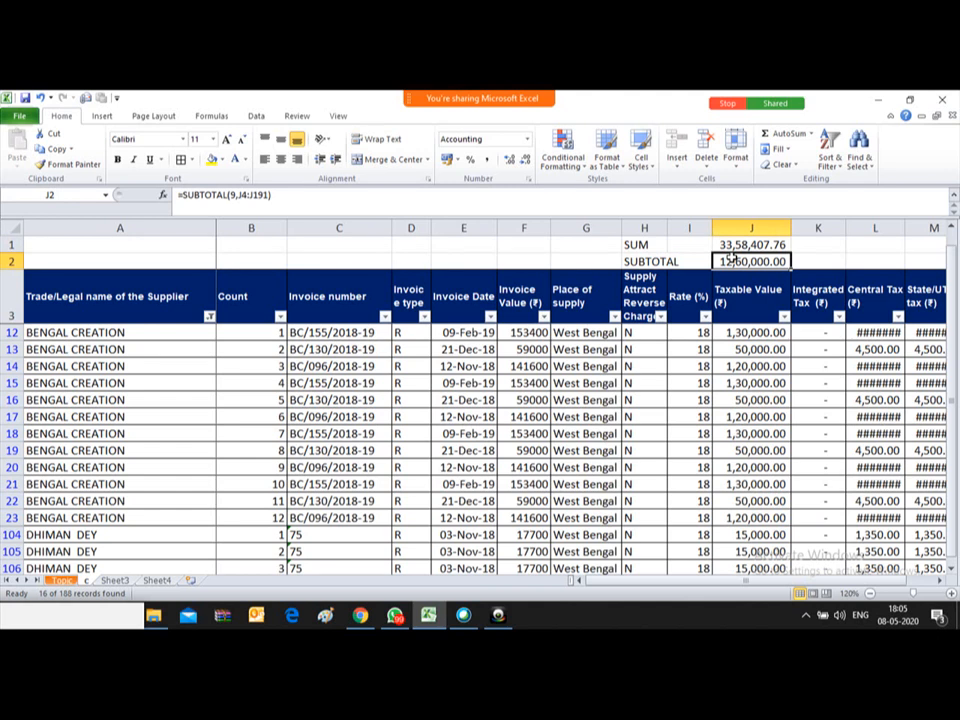
key("Up")
key("Down")
key("Up")
key("shift+Down")
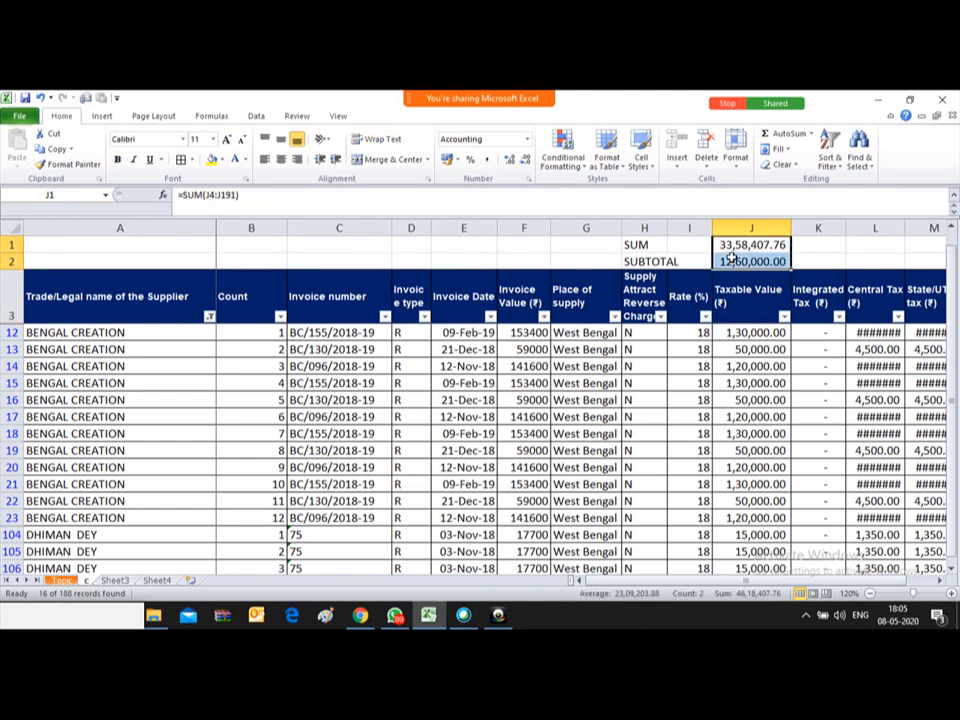
key("Delete")
key("Down")
key("Down")
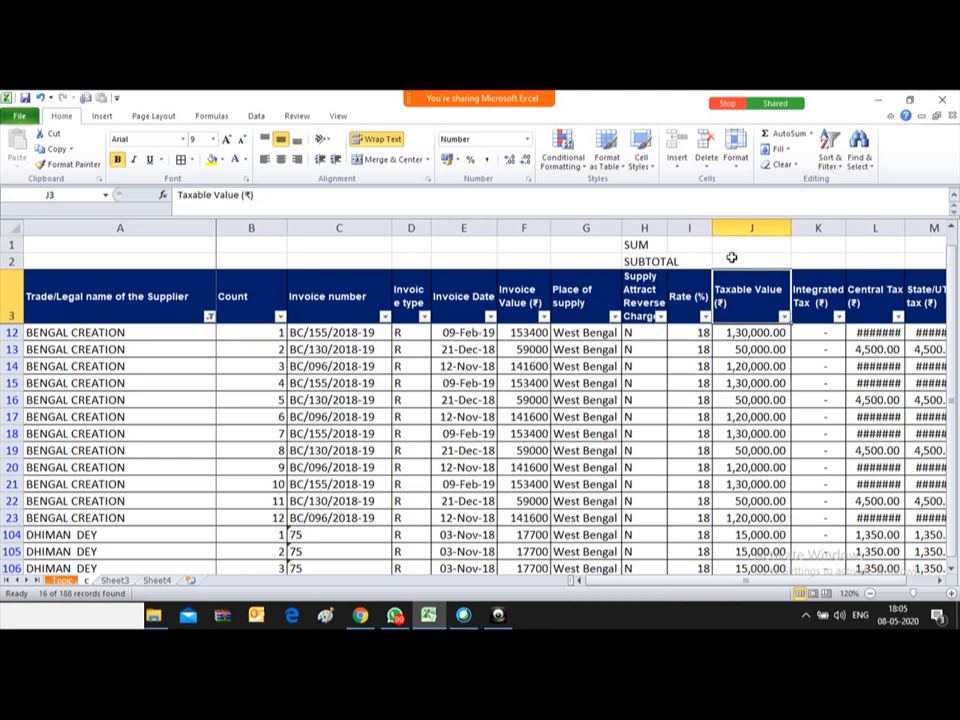
key("alt+a")
Step: Clear the supplier filter so all invoice rows show again
key("c")
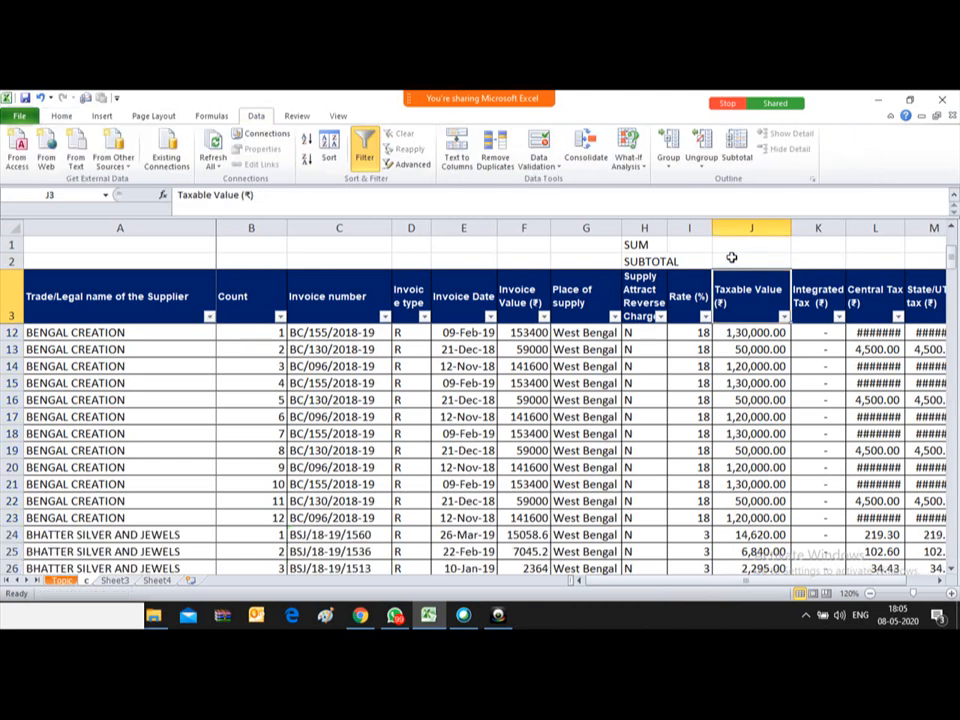
key("Down")
key("Down")
key("Down")
key("Down")
key("ctrl+Up")
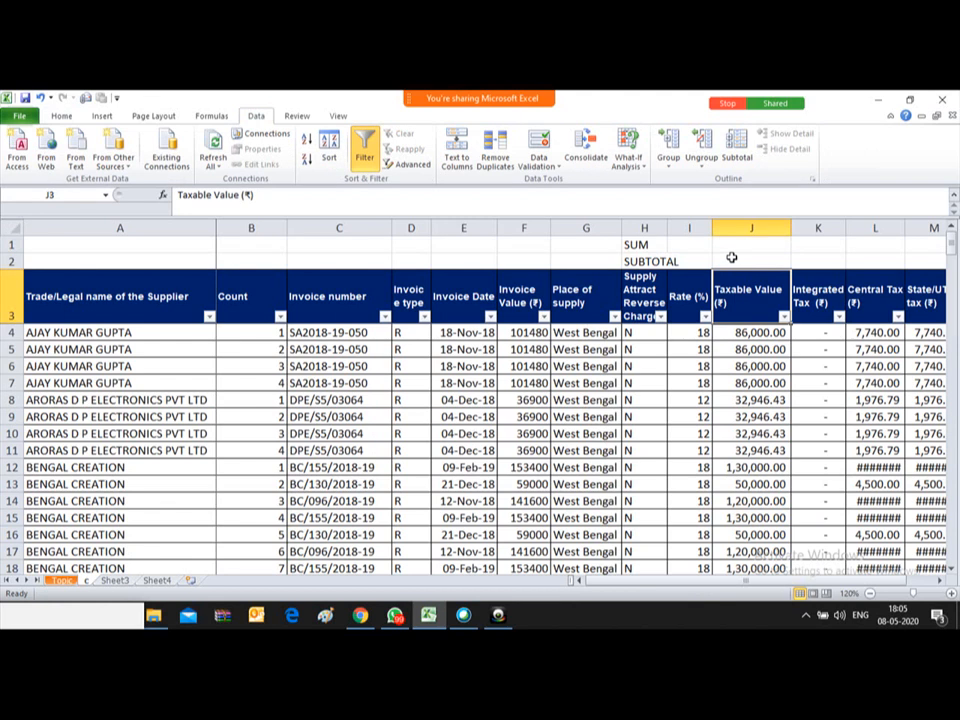
key("Down")
key("Down")
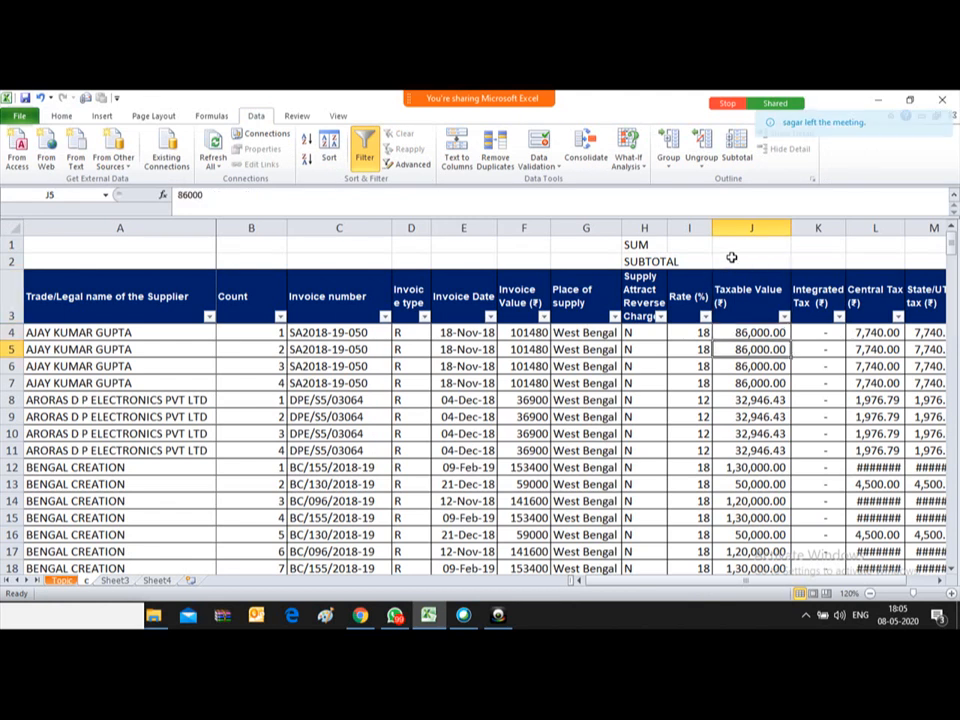
Step: Enter =SUM(J4:J191) in J1, totalling the Taxable Value column at 33,58,407.76
key("Up")
key("Up")
key("Up")
key("Up")
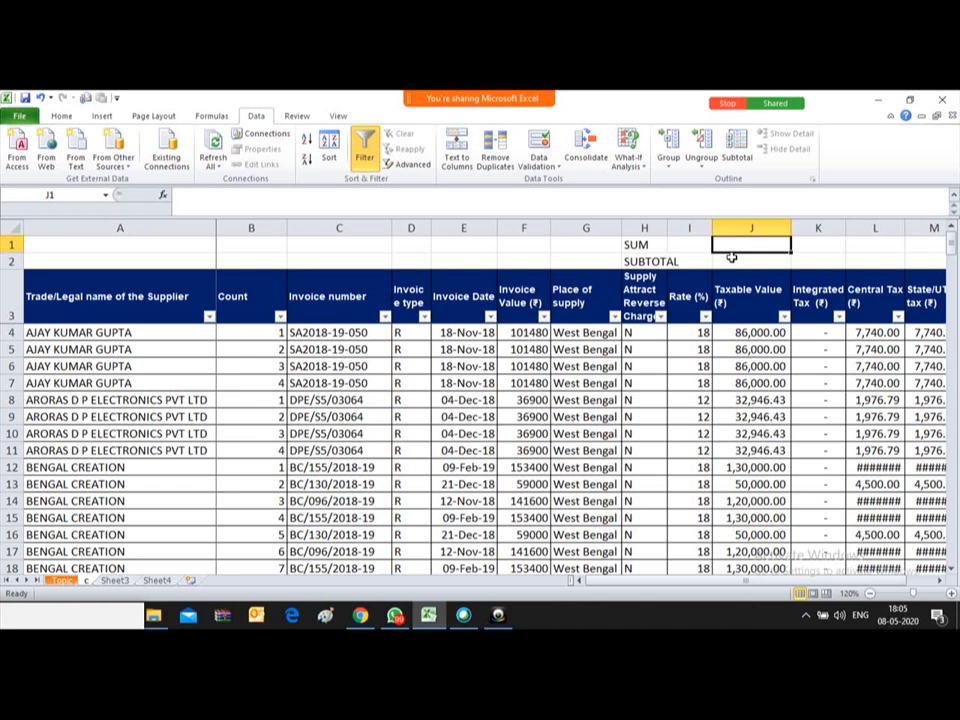
type("=SUM()")
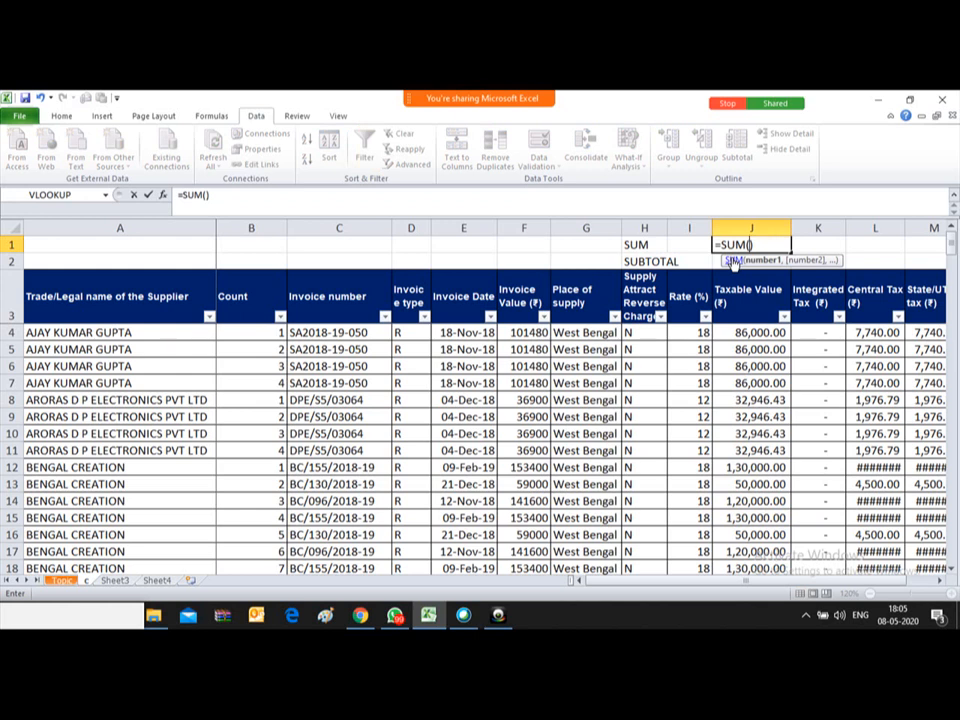
key("Down")
key("Down")
key("Down")
key("ctrl+shift+Down")
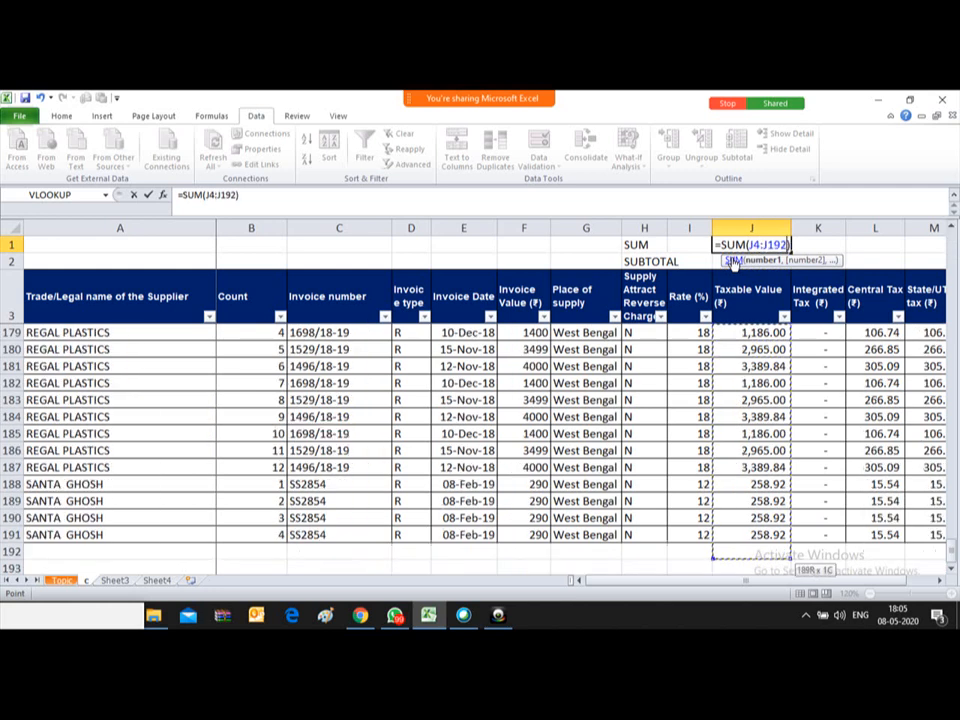
key("shift+Up")
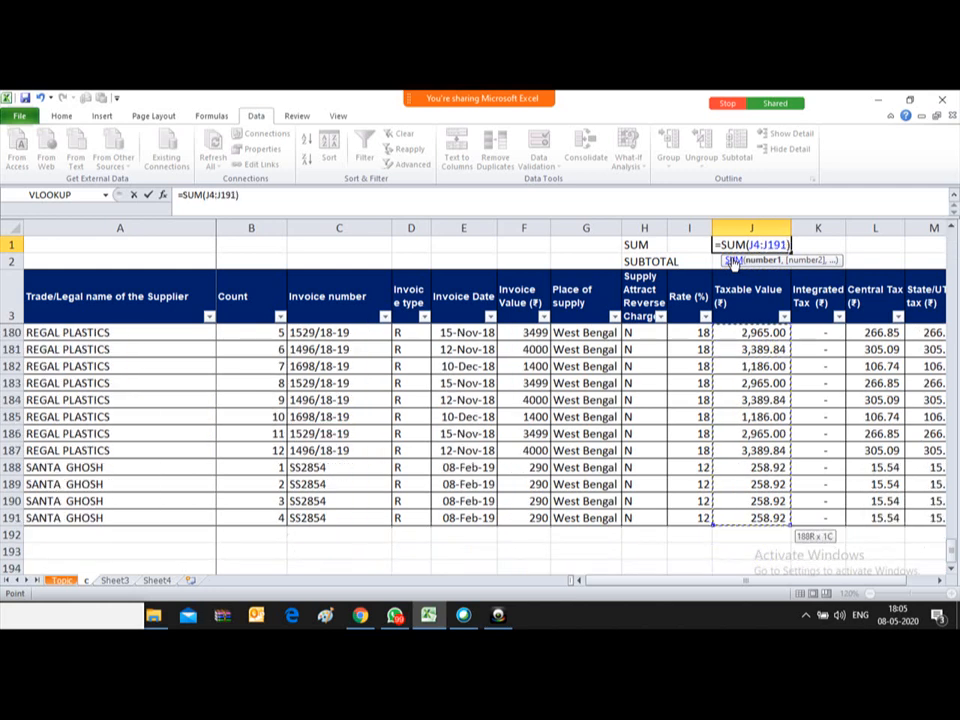
key("Return")
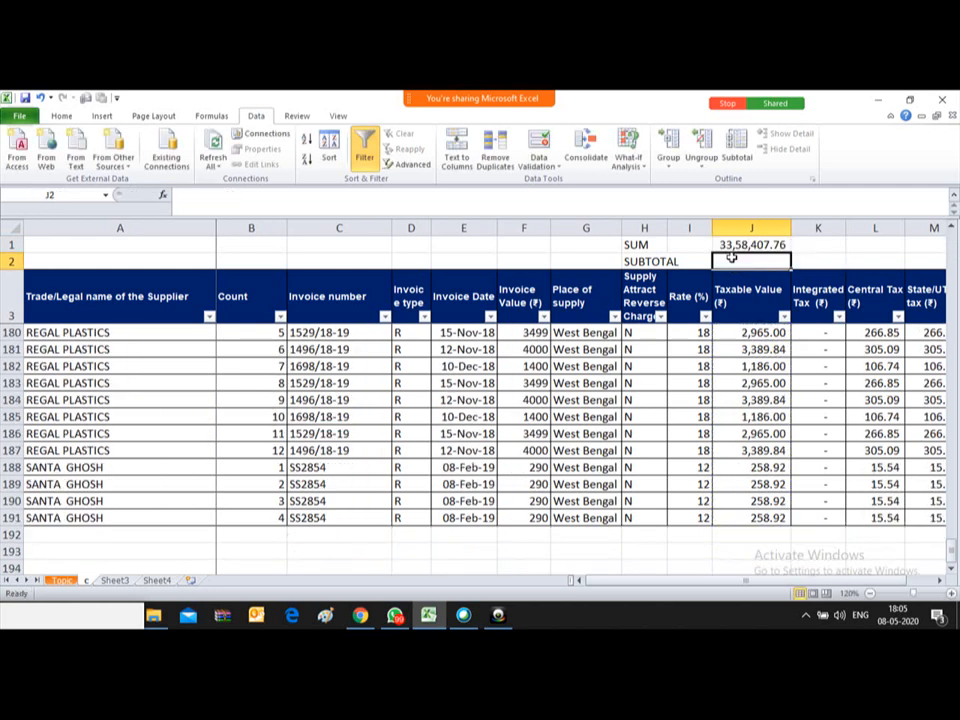
Step: Start an AutoSum total of column J in J193, below the data
key("Up")
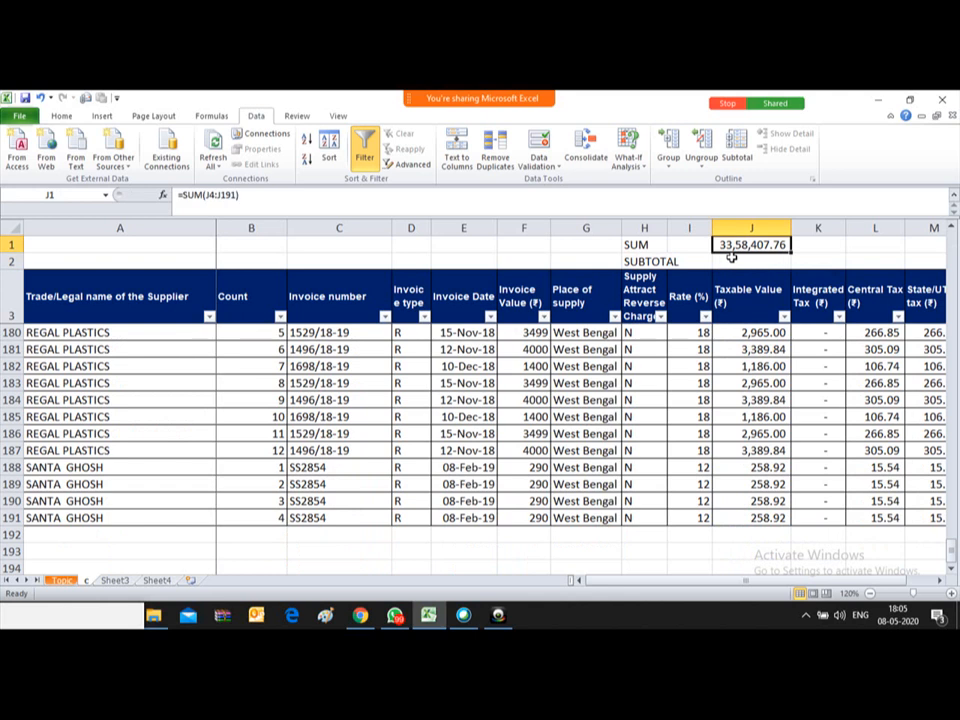
key("Down")
key("Down")
key("Down")
key("ctrl+Down")
key("ctrl+Down")
key("ctrl+Up")
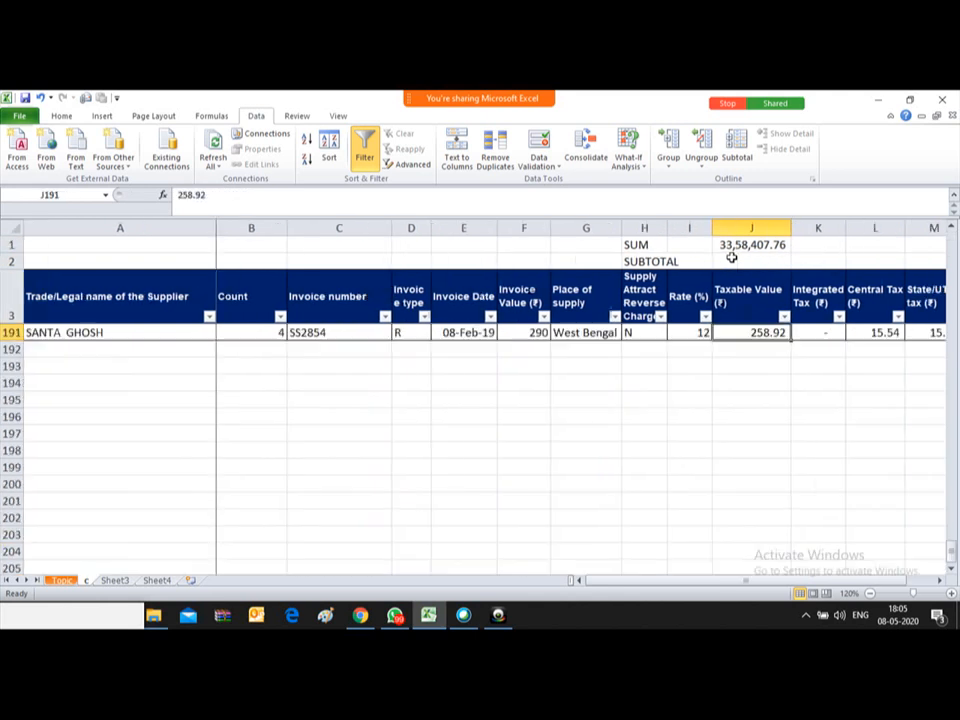
key("Down")
key("Down")
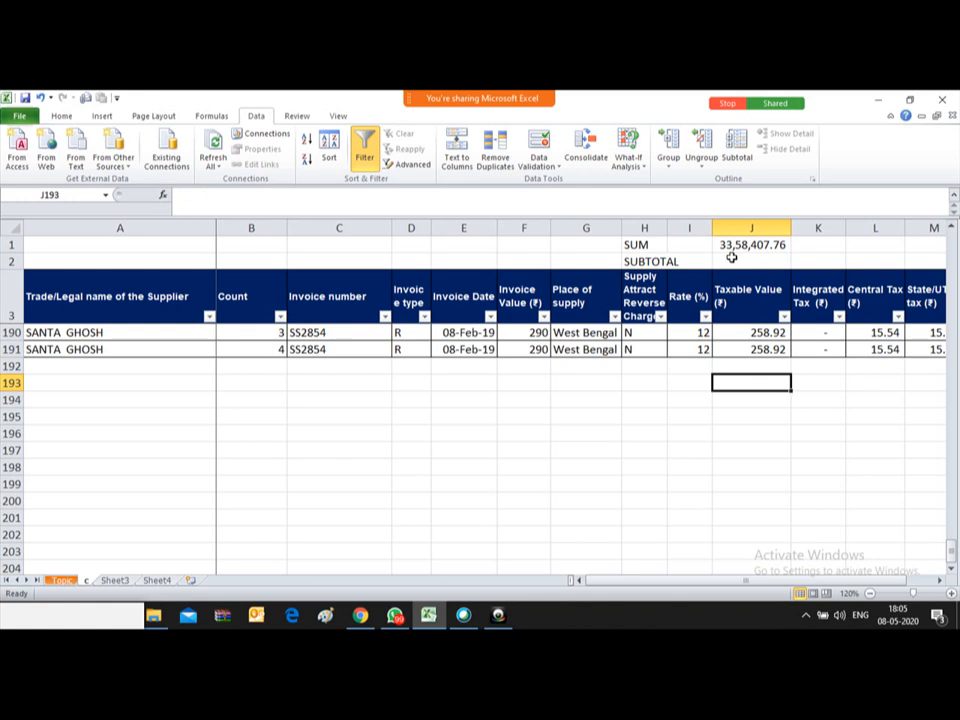
key("alt+equal")
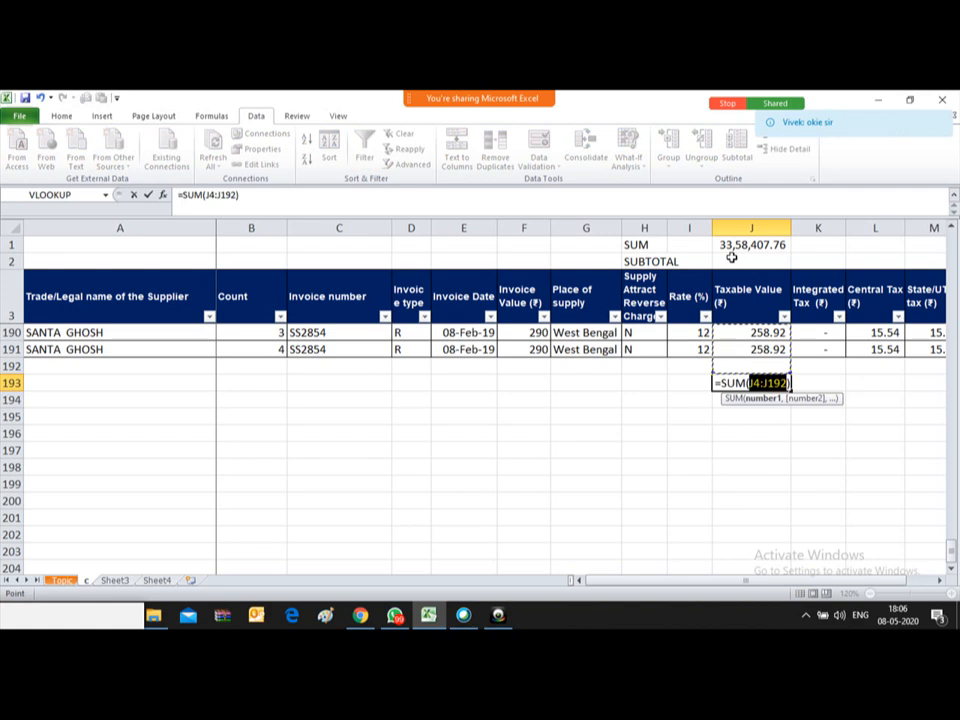
Step: Confirm the AutoSum =SUM(J4:J192) in J193, showing 33,58,407.76
key("Return")
key("Up")
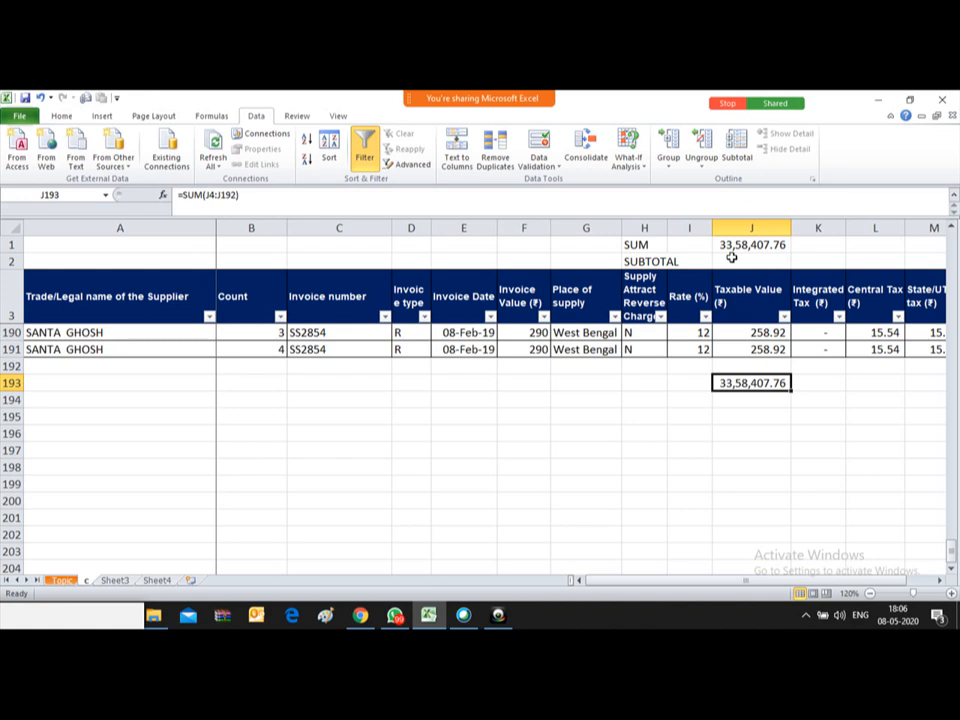
key("Up")
key("Up")
key("Up")
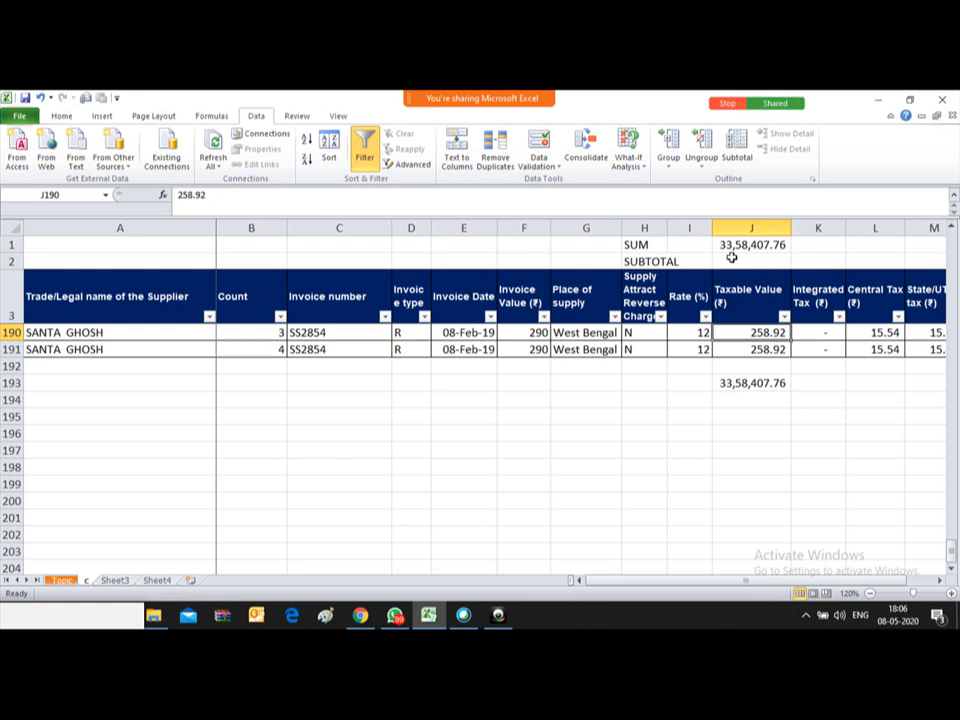
Step: Clear the Taxable Values in J12:J13, dropping the J1 total to 31,78,407.76
key("ctrl+Up")
key("Down")
key("Down")
key("Down")
key("Down")
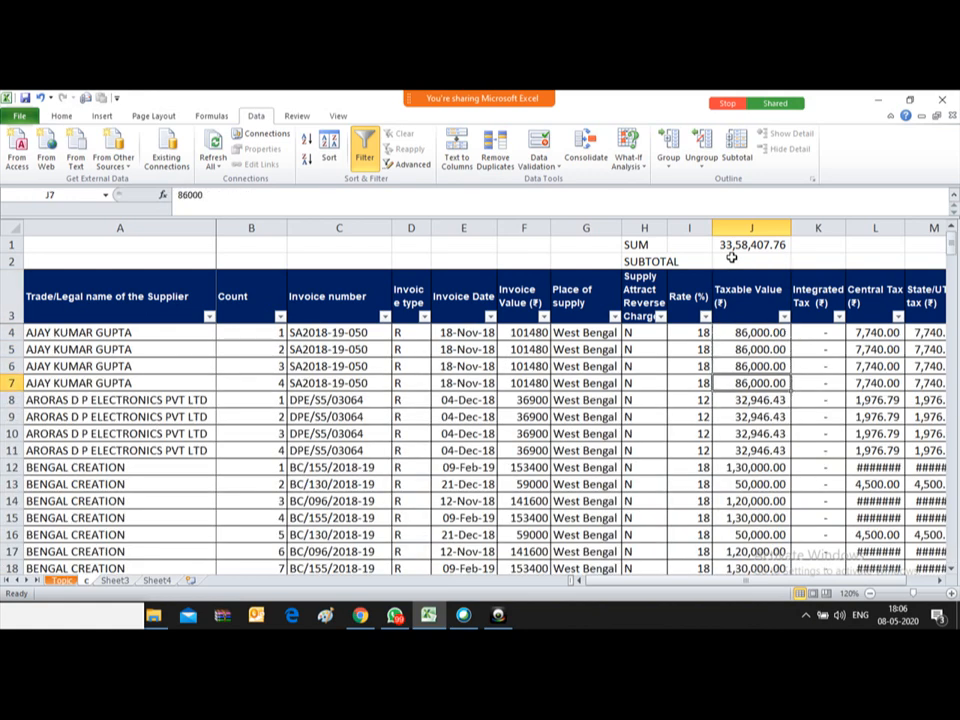
key("Down")
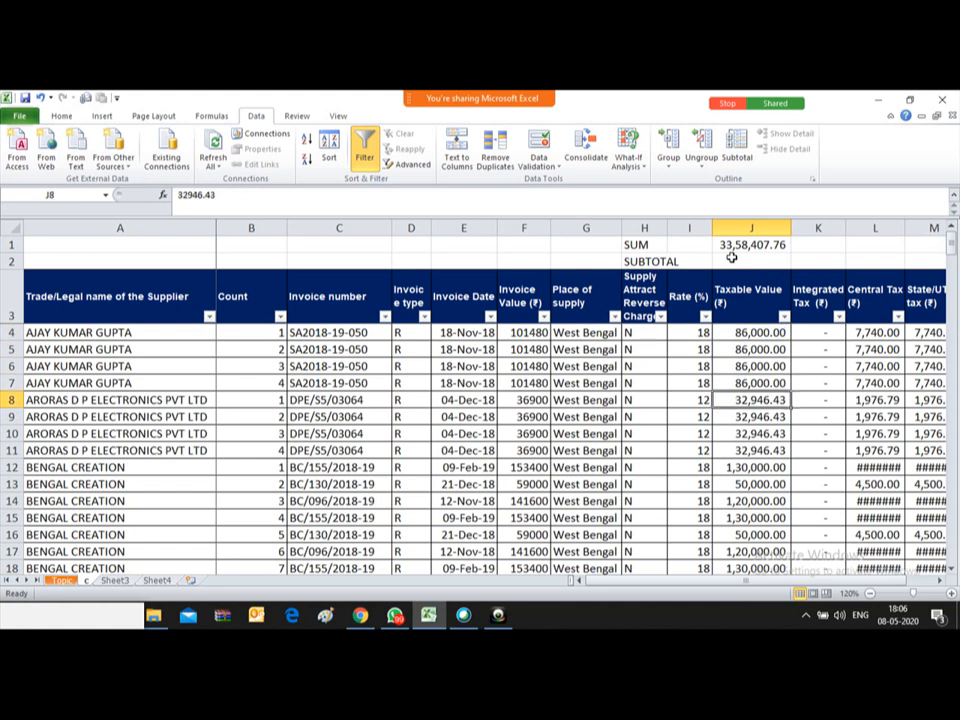
key("Down")
key("Down")
key("Down")
key("Down")
key("shift+Down")
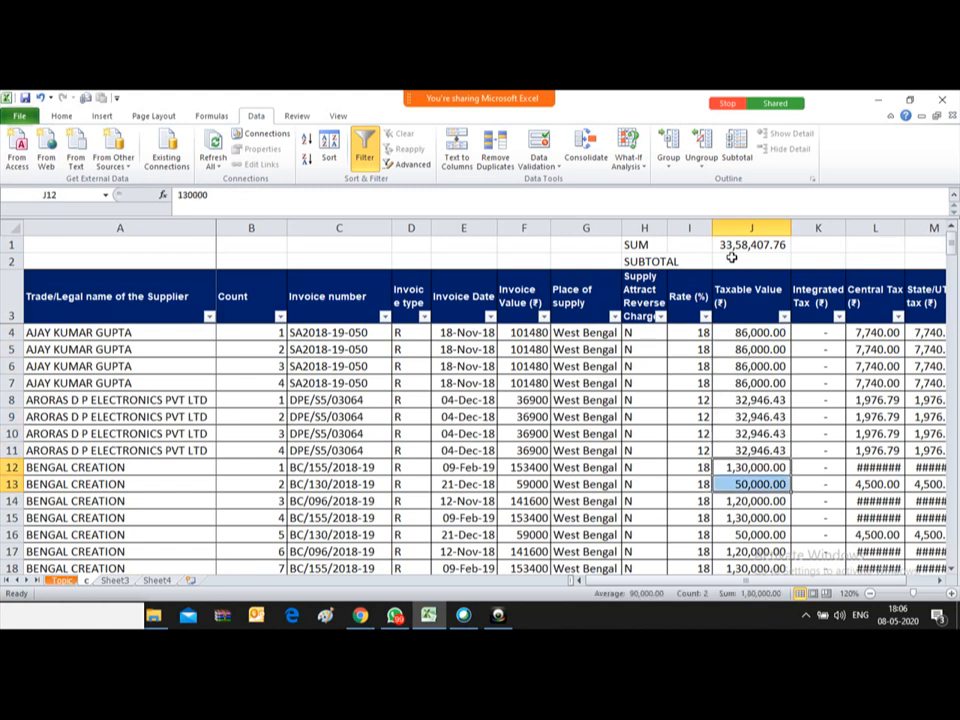
key("Delete")
key("Down")
key("Down")
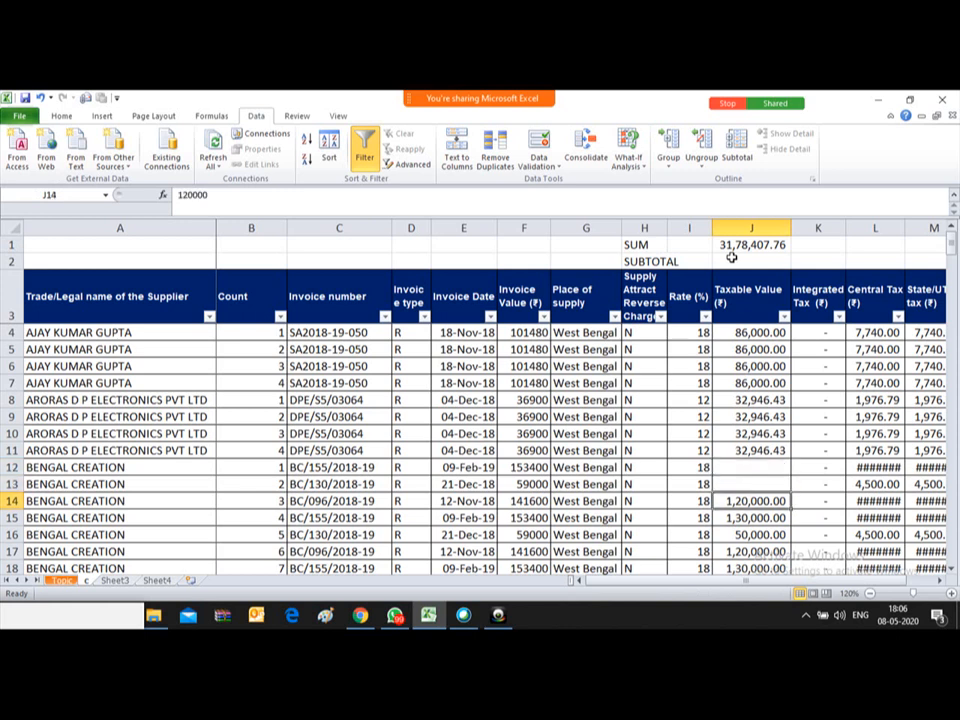
Step: Delete the total in J193
key("ctrl+Down")
key("ctrl+Down")
key("Down")
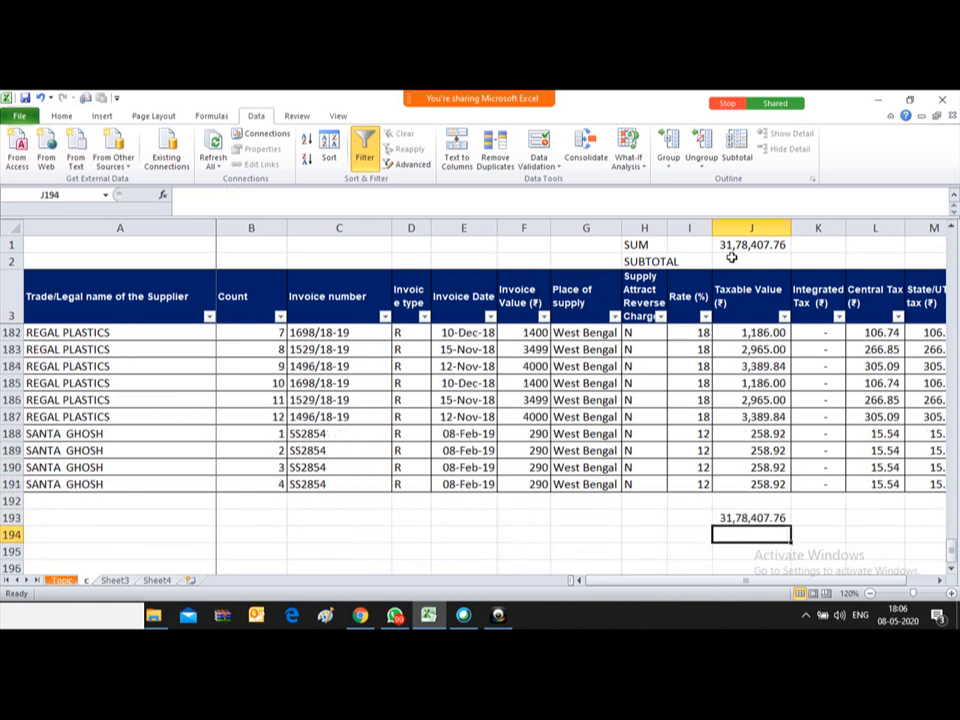
key("Up")
key("Delete")
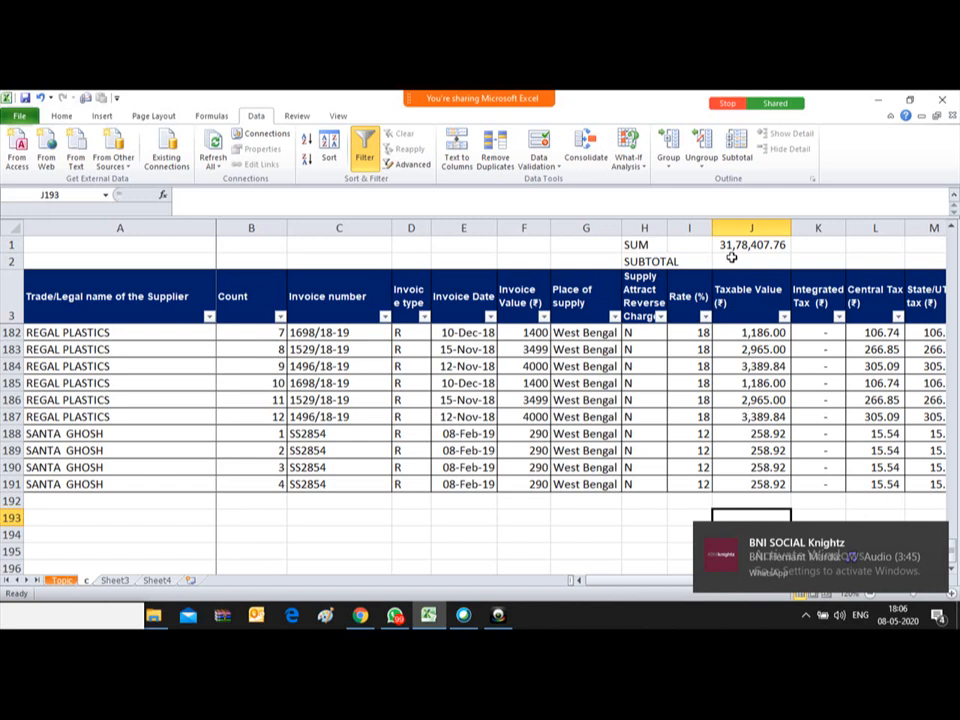
key("alt")
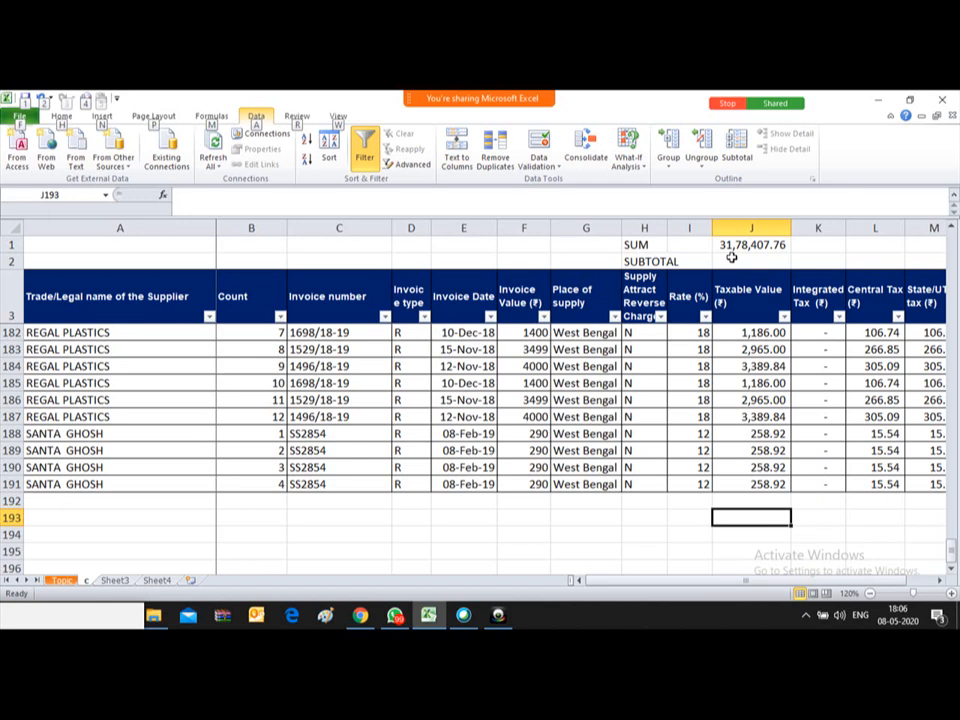
left_click(754, 518)
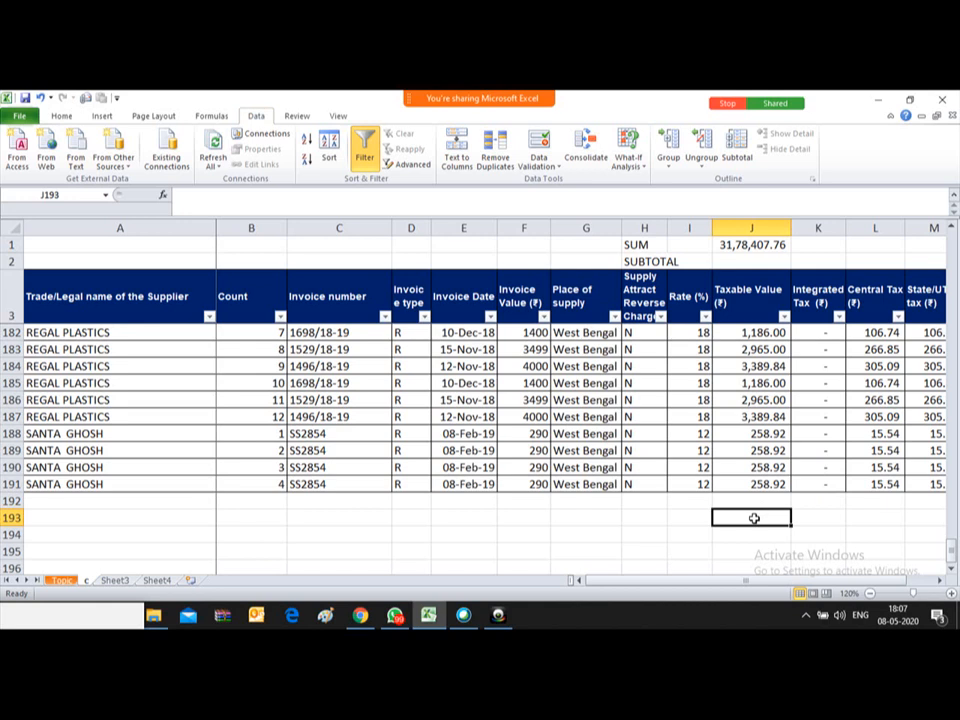
Step: Insert an AutoSum in J193 and set its range to J4:J191
key("alt+equal")
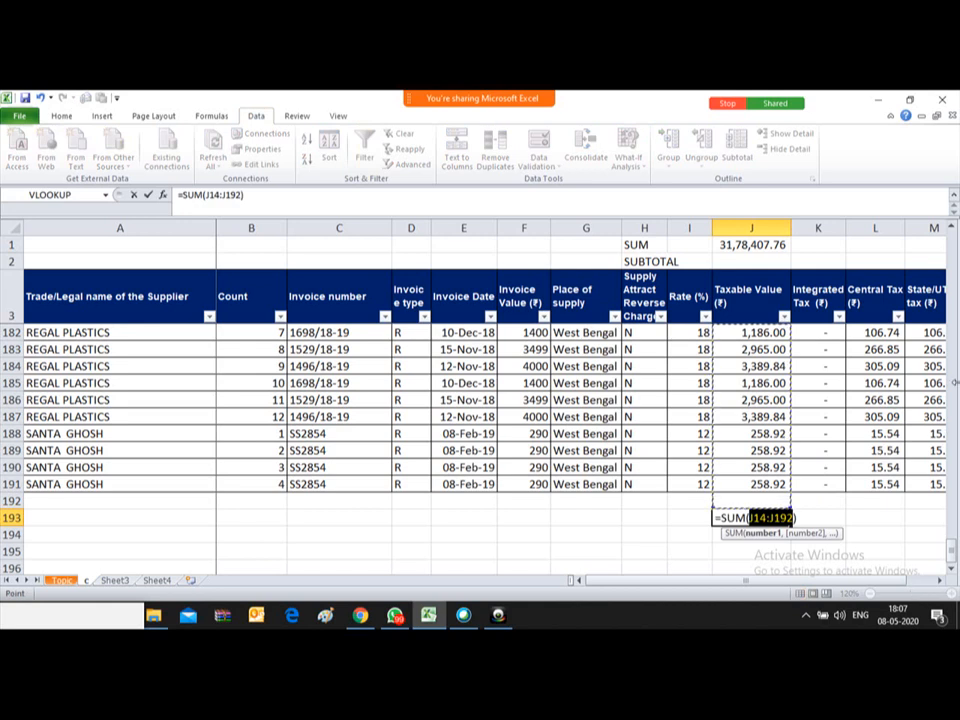
left_click(951, 229)
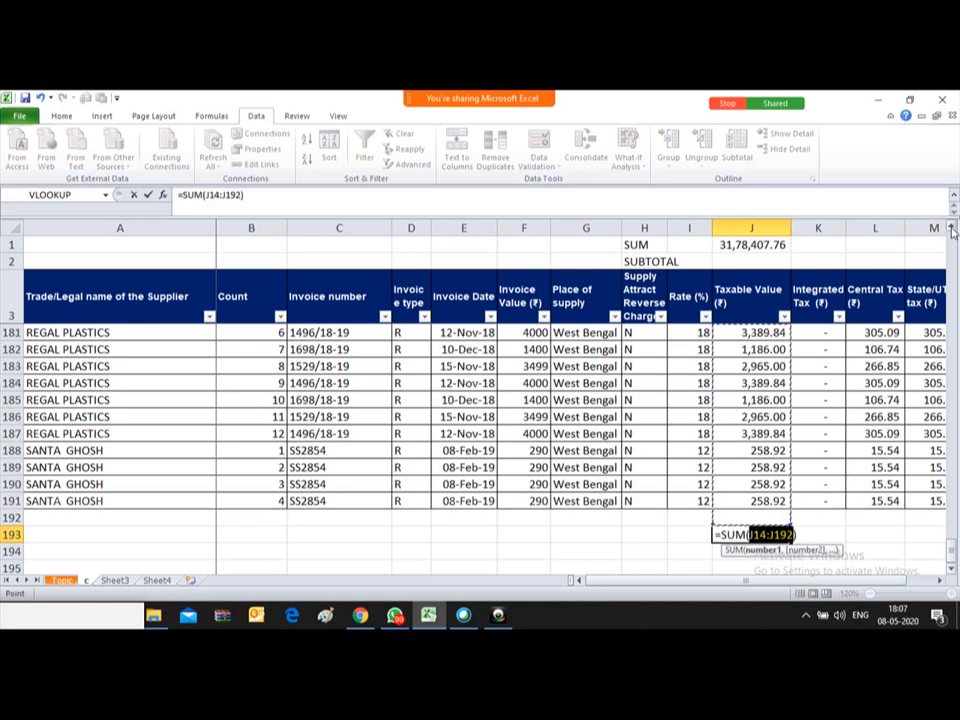
left_click(951, 229)
left_click_drag(951, 229, 951, 231)
scroll(952, 232, "up", 10)
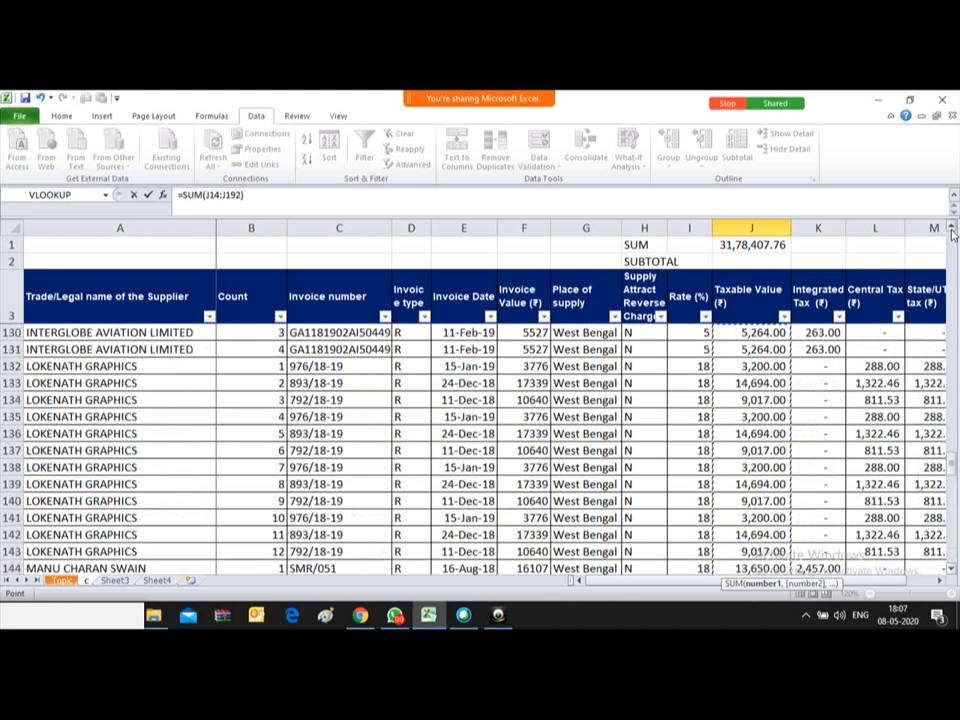
scroll(952, 232, "up", 11)
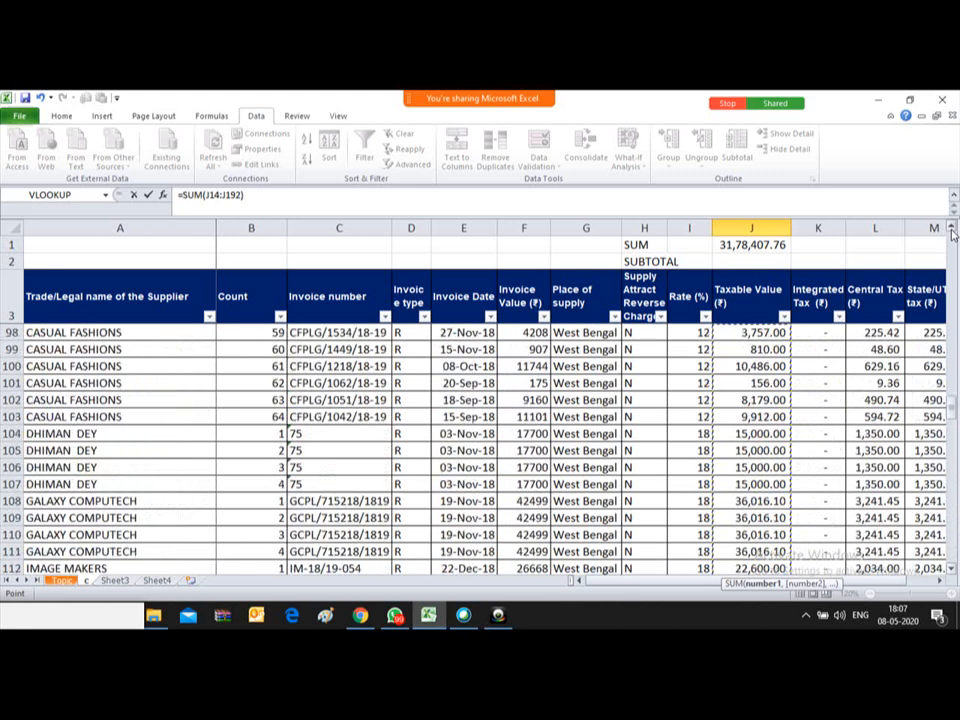
scroll(952, 232, "up", 10)
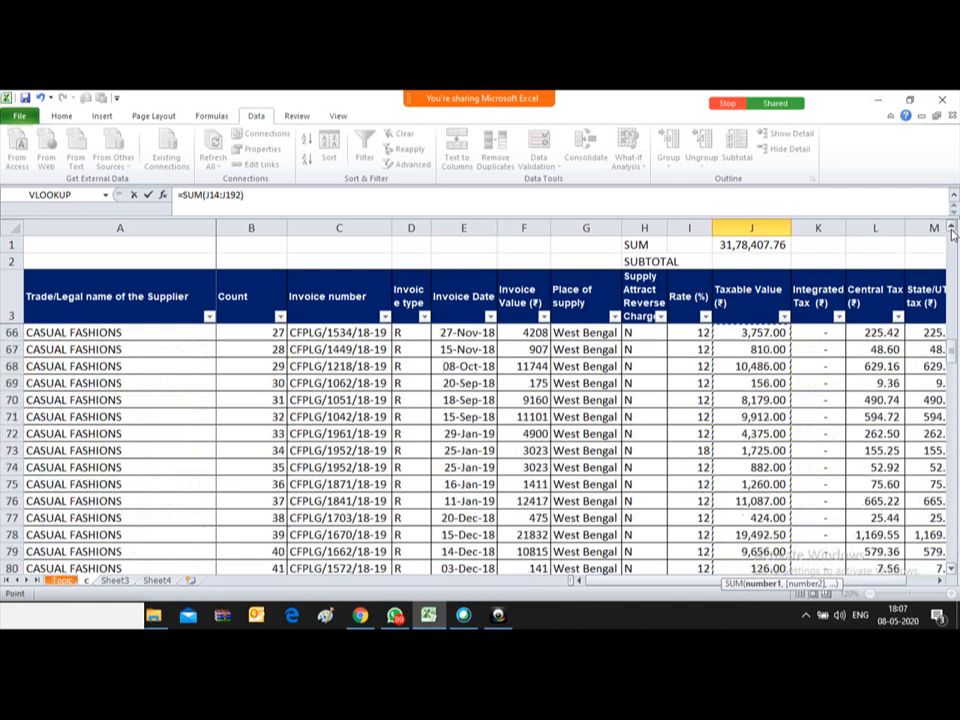
scroll(952, 232, "up", 11)
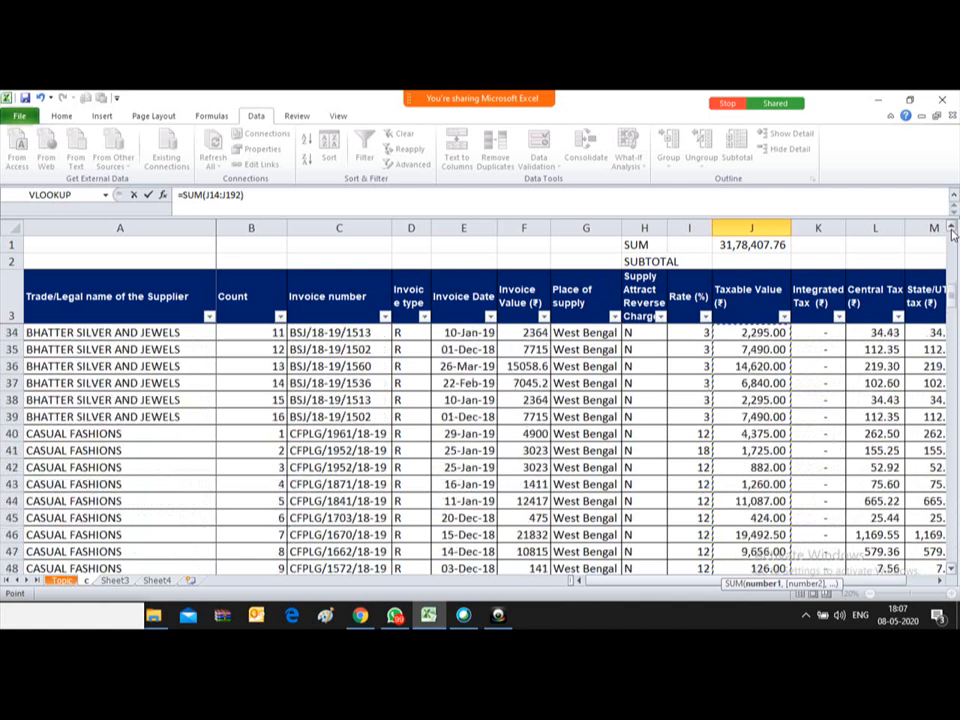
scroll(952, 232, "up", 2)
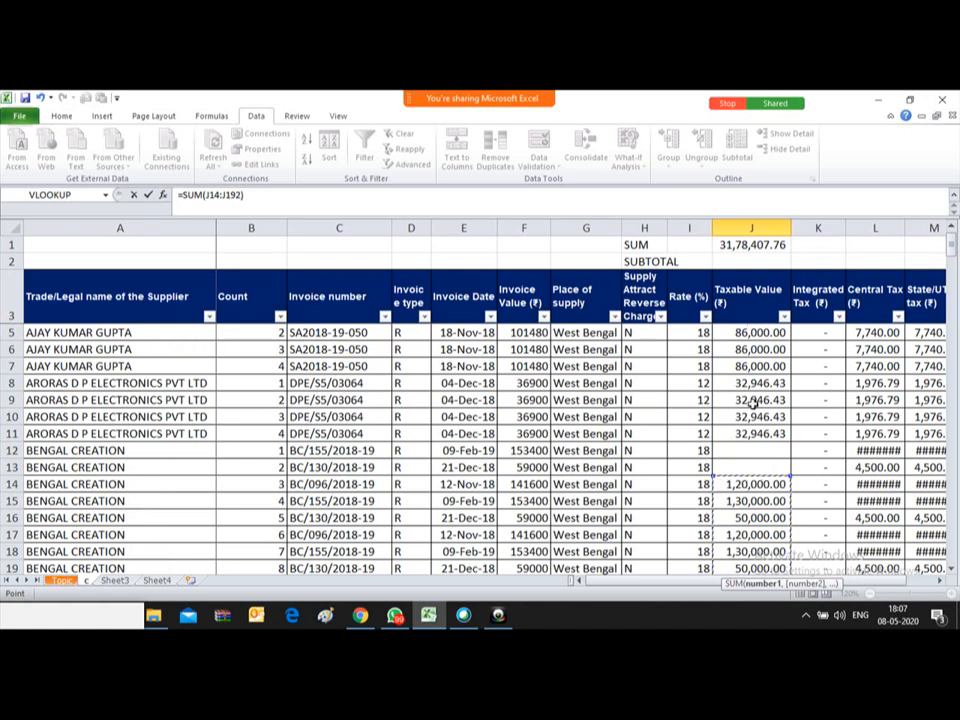
left_click(760, 331)
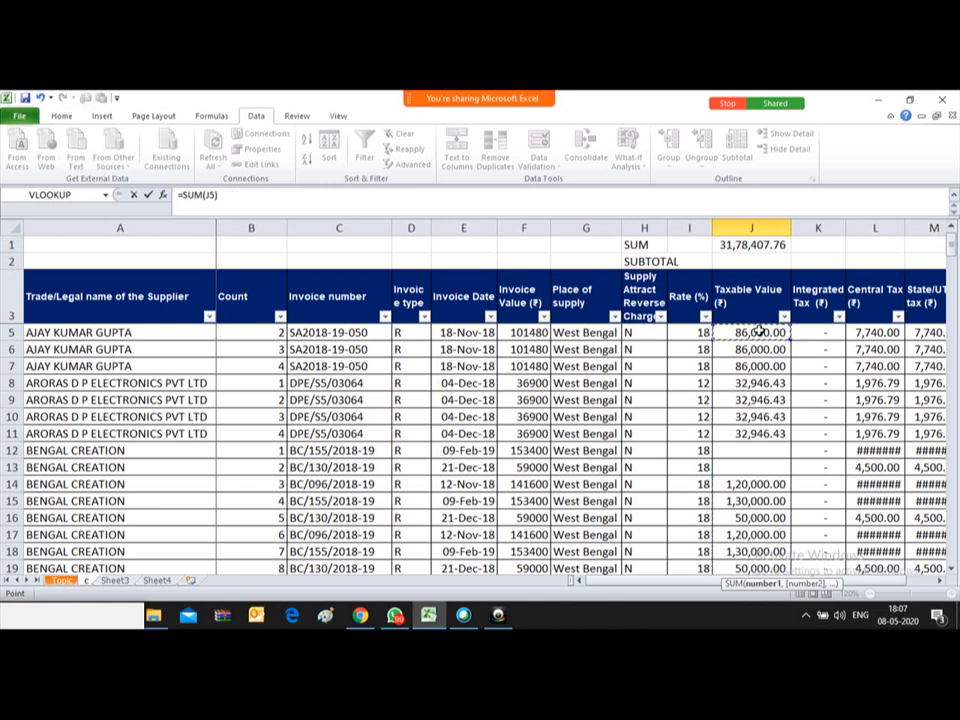
key("Up")
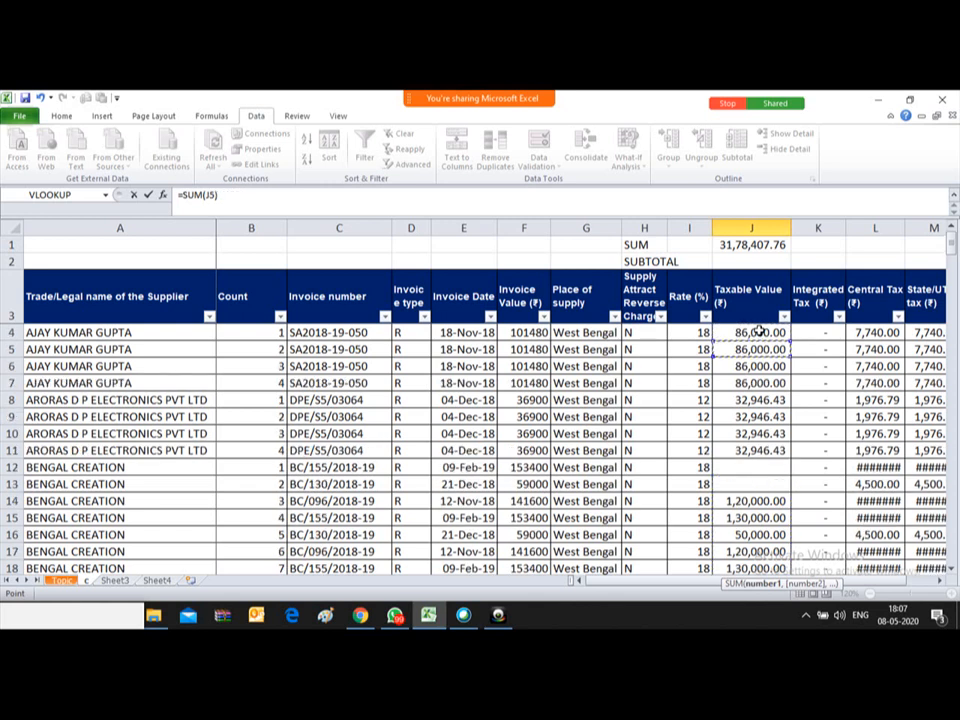
key("ctrl+shift+Down")
key("ctrl+shift+Down")
key("ctrl+shift+Down")
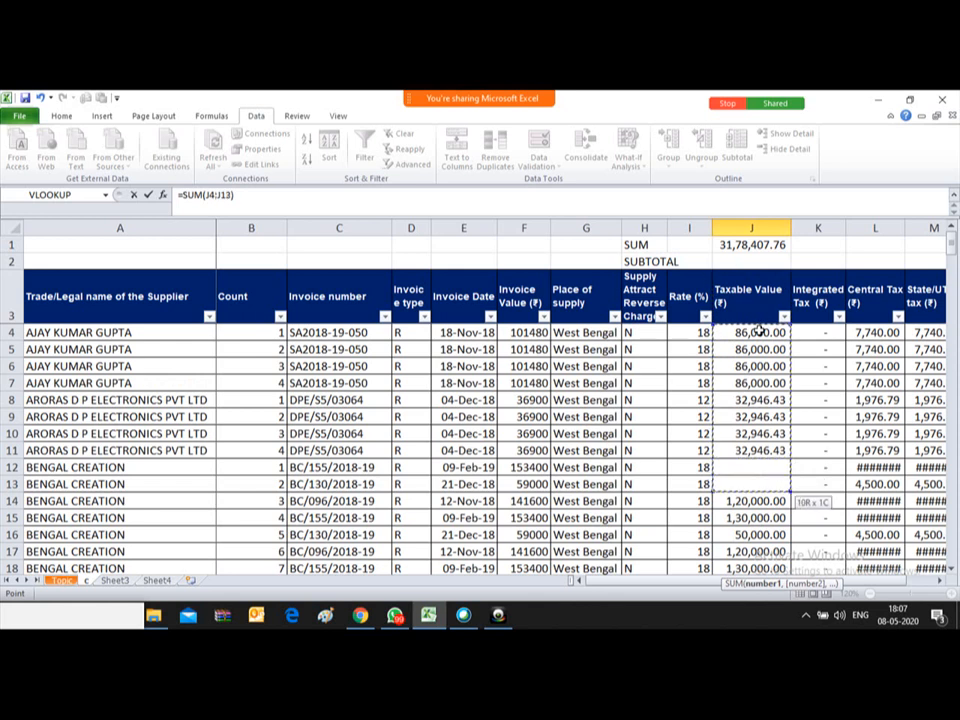
key("shift+Up")
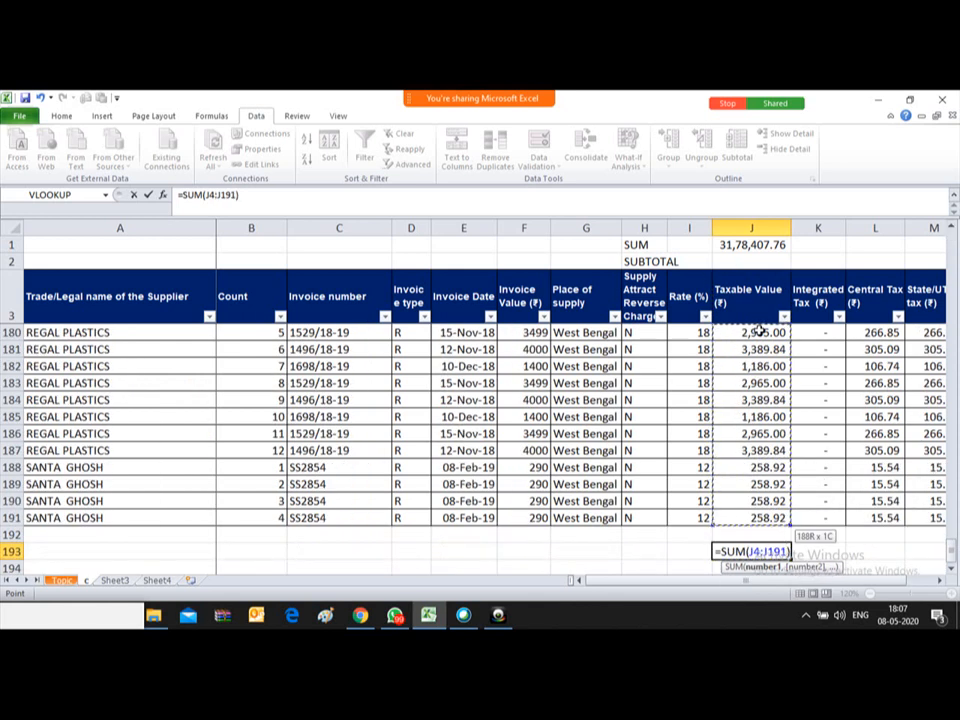
Step: Commit =SUM(J4:J191) in J193, declining the correction, so it shows 31,78,407.76
type(")")
key("Return")
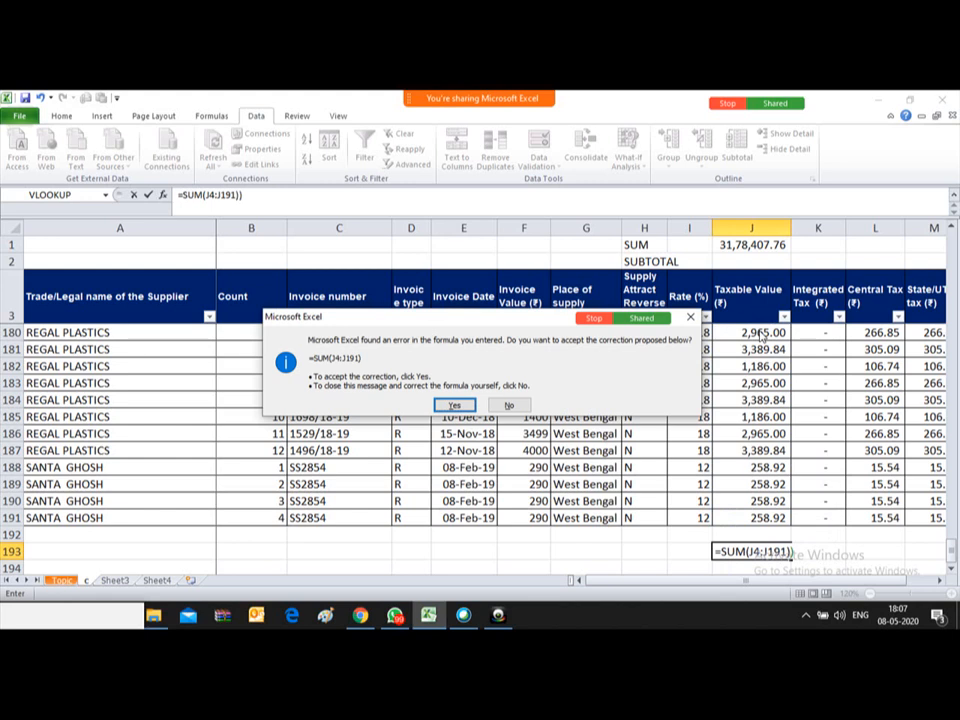
key("n")
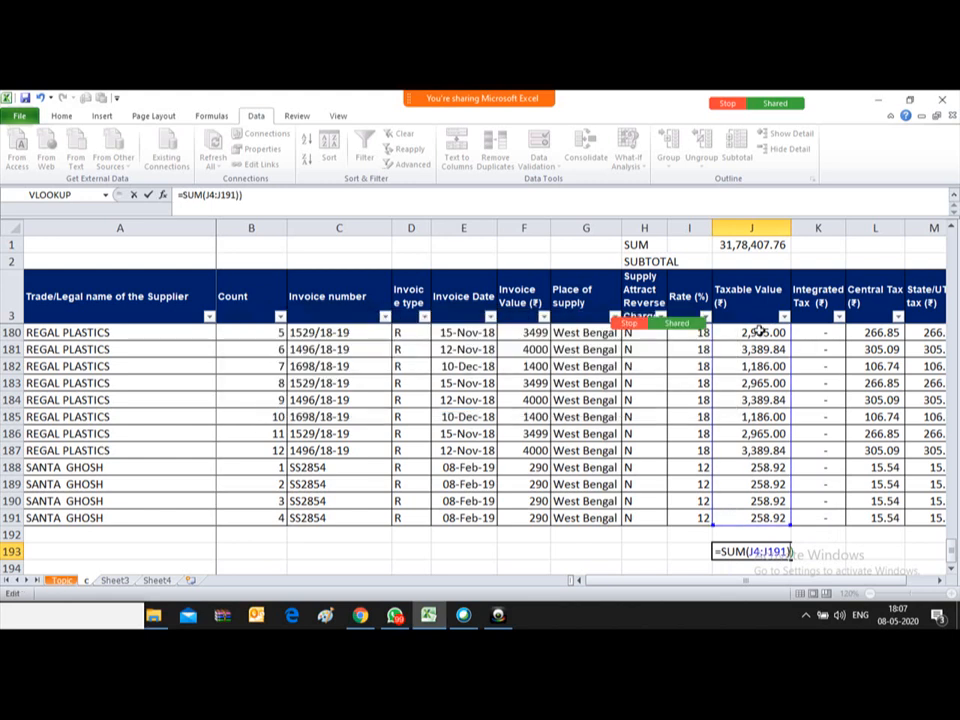
key("Return")
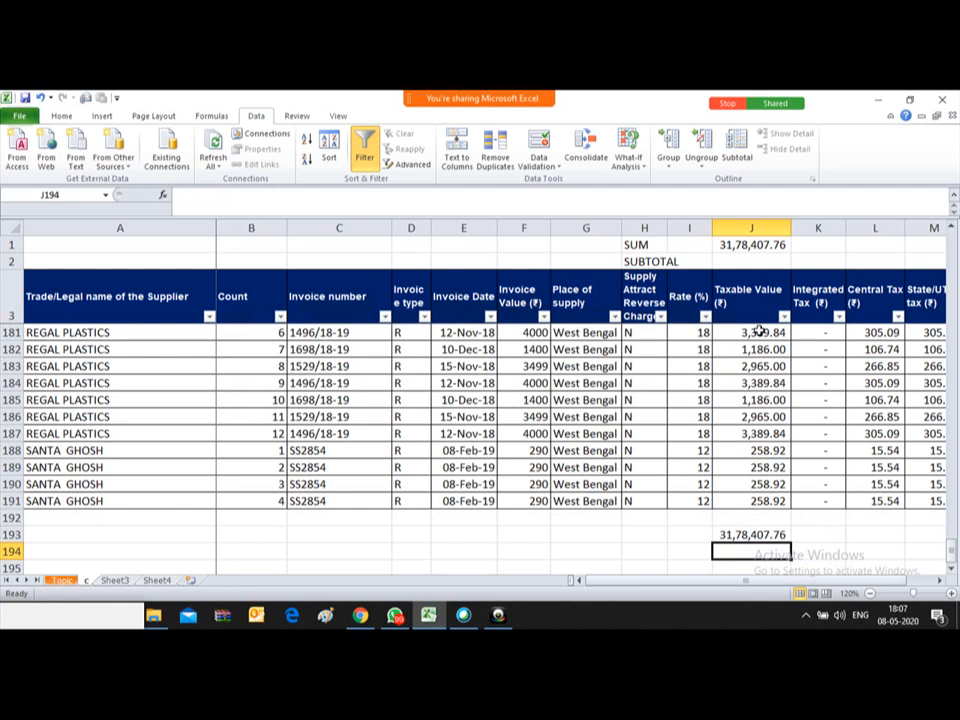
key("Up")
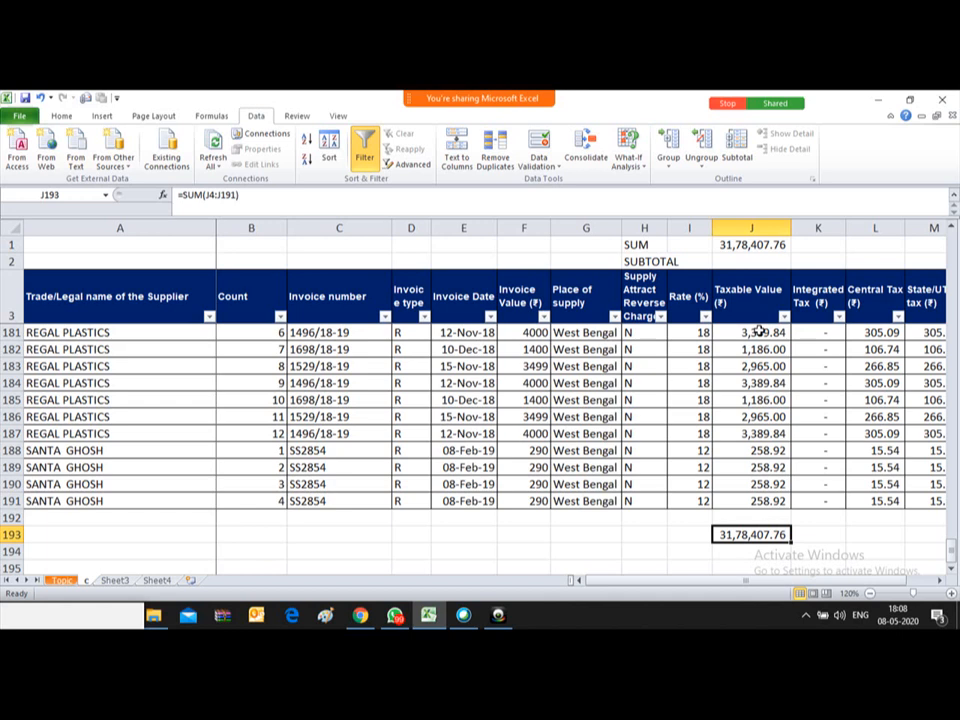
Step: Undo to restore 1,30,000 and 50,000 in J12:J13, returning J1 to 33,58,407.76
key("ctrl+z")
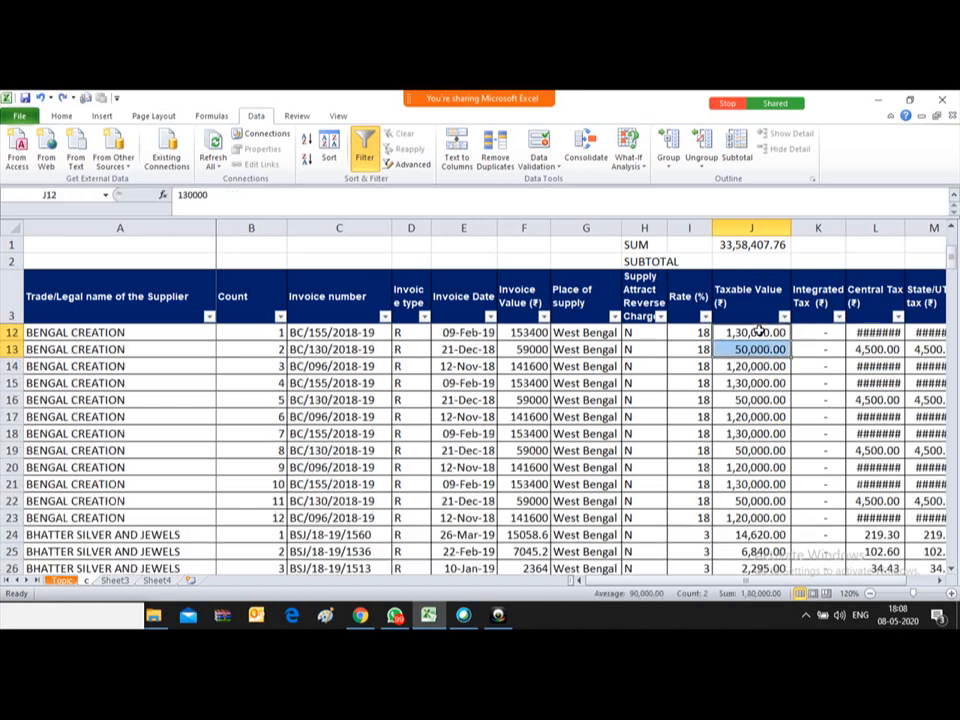
key("Up")
key("Up")
key("Up")
key("Up")
key("Up")
key("Up")
key("Up")
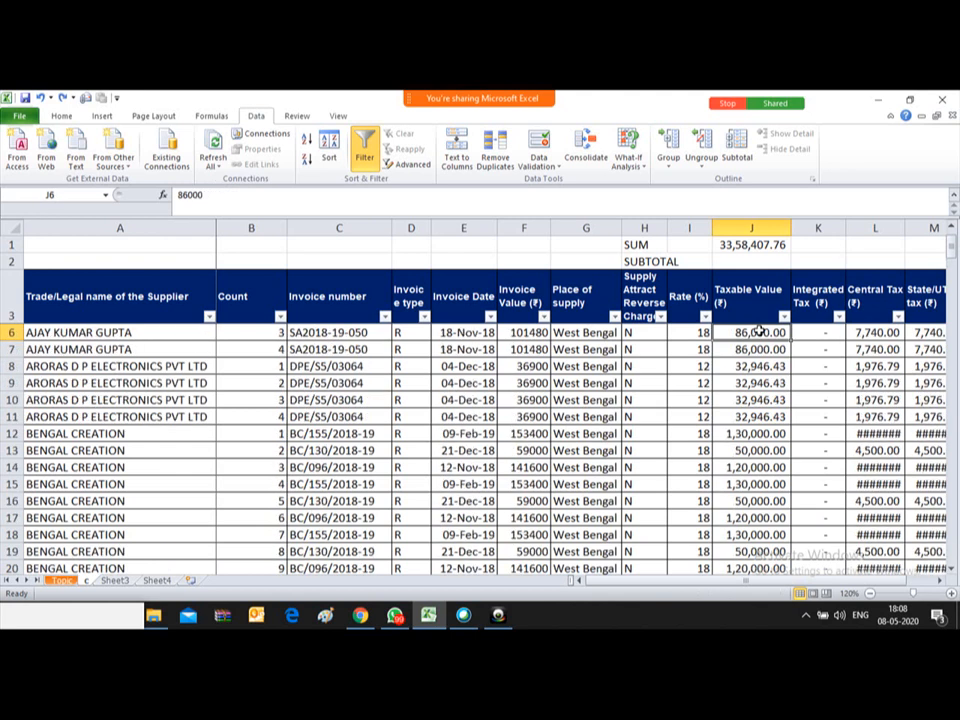
key("Up")
key("Up")
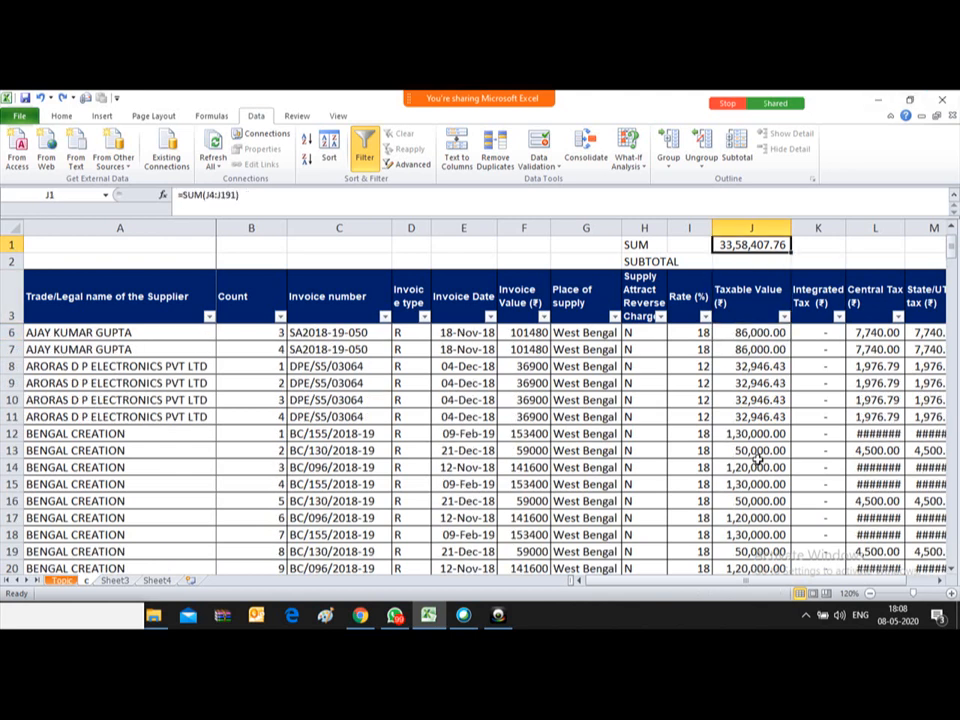
key("Down")
key("Up")
key("Down")
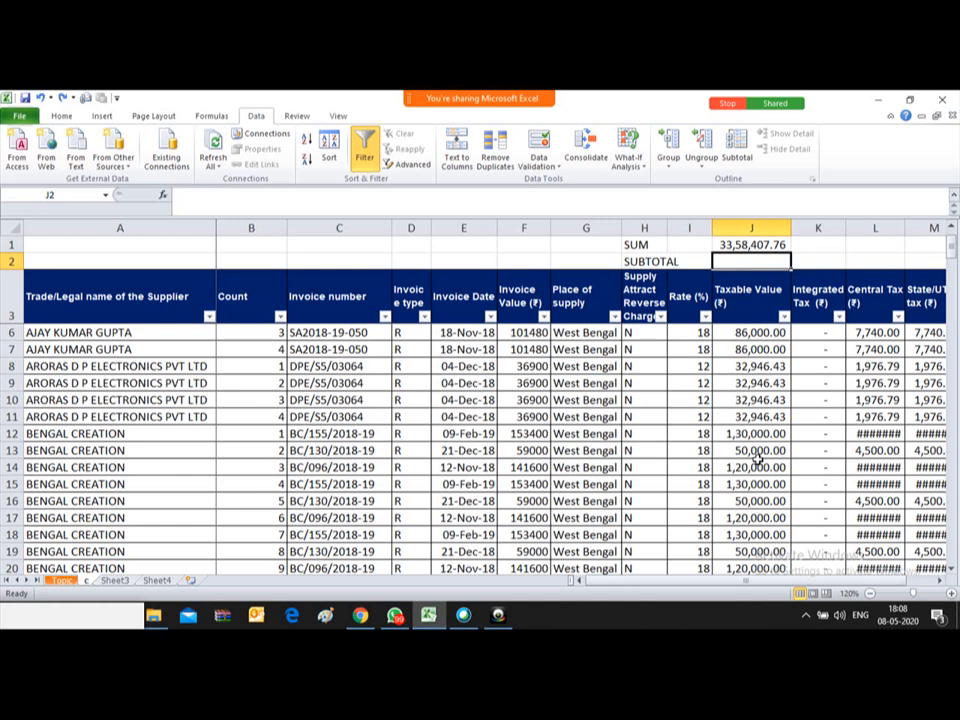
Step: Enter =SUBTOTAL(9,J6:J191) in J2
type("=SUB")
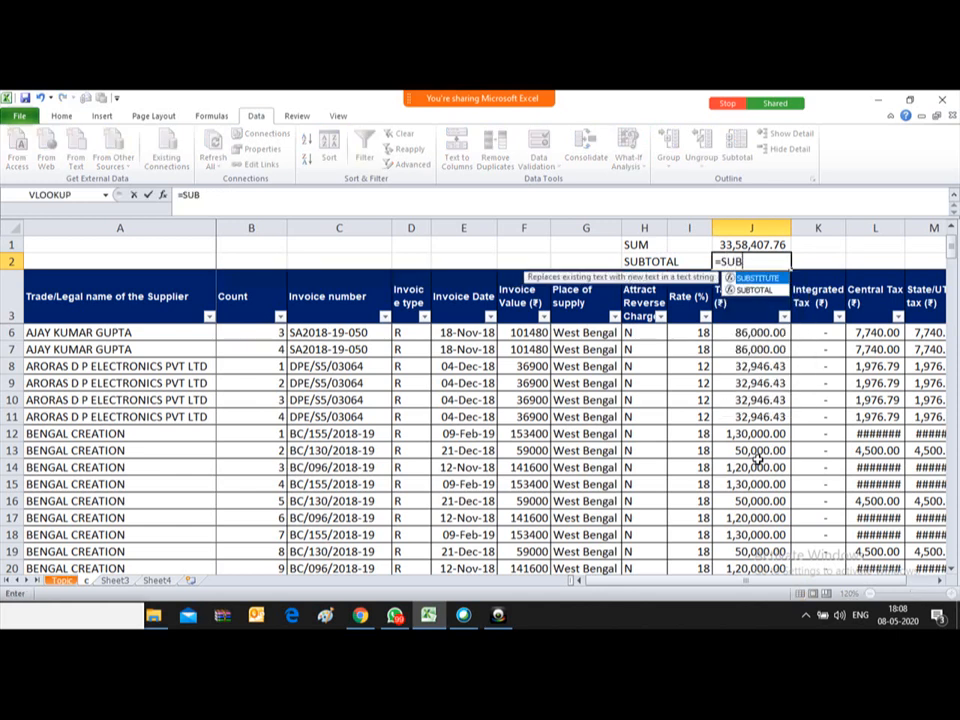
type("TOTA")
key("BackSpace")
key("BackSpace")
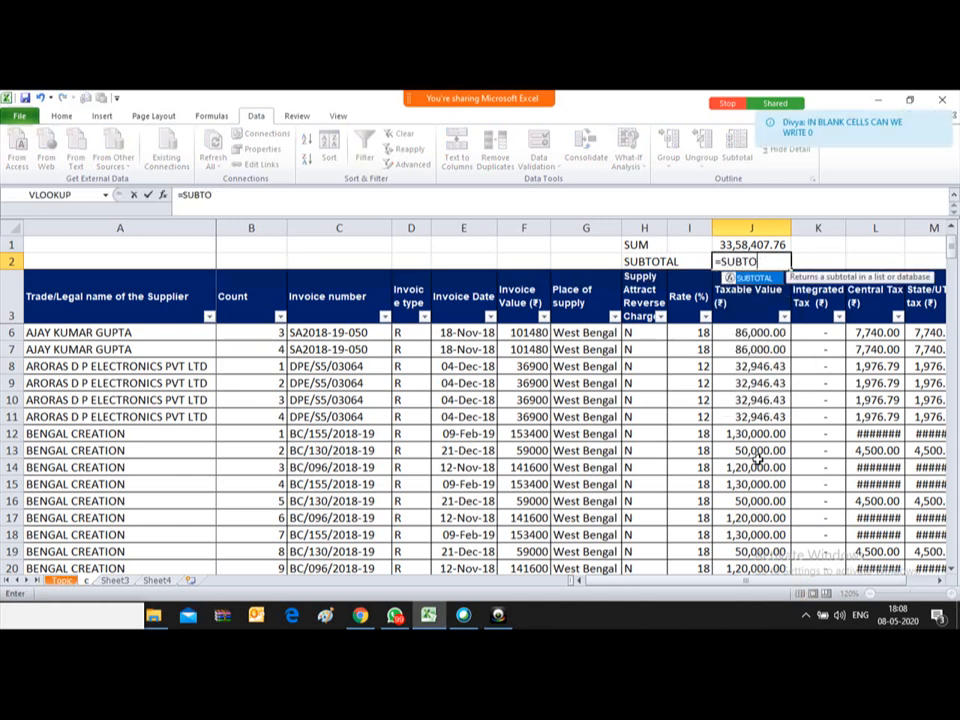
type("TA")
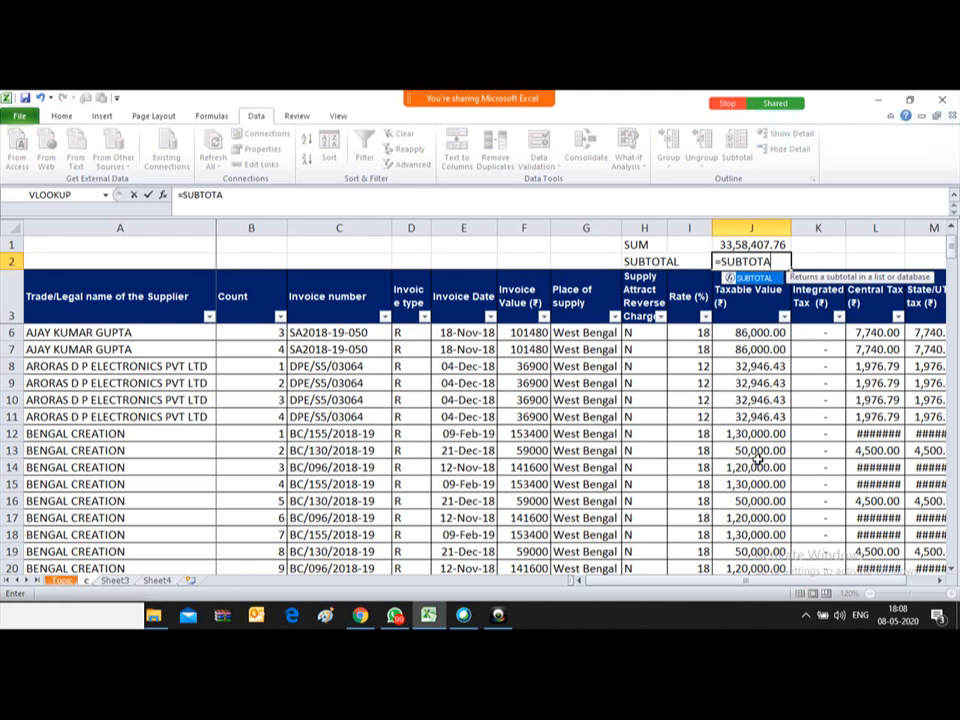
type("L")
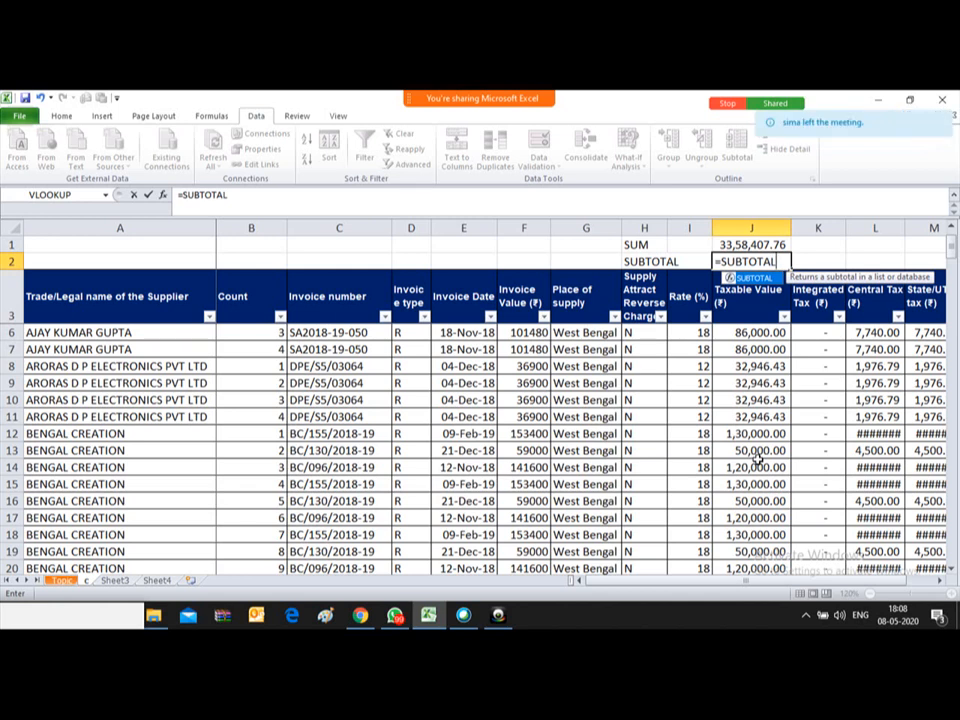
type("(")
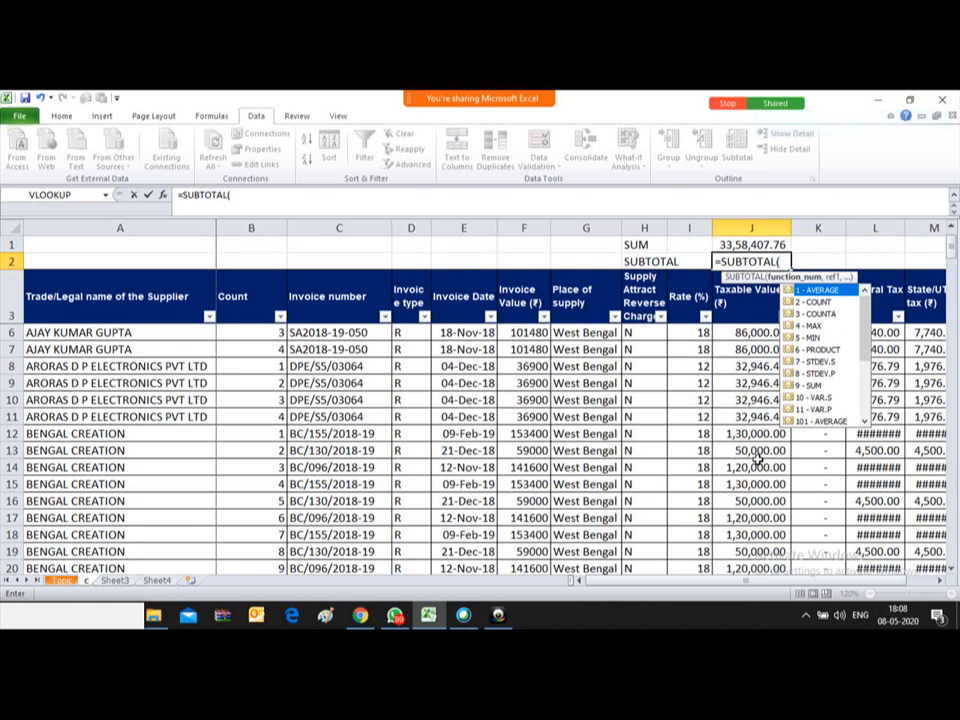
type("9")
type(",")
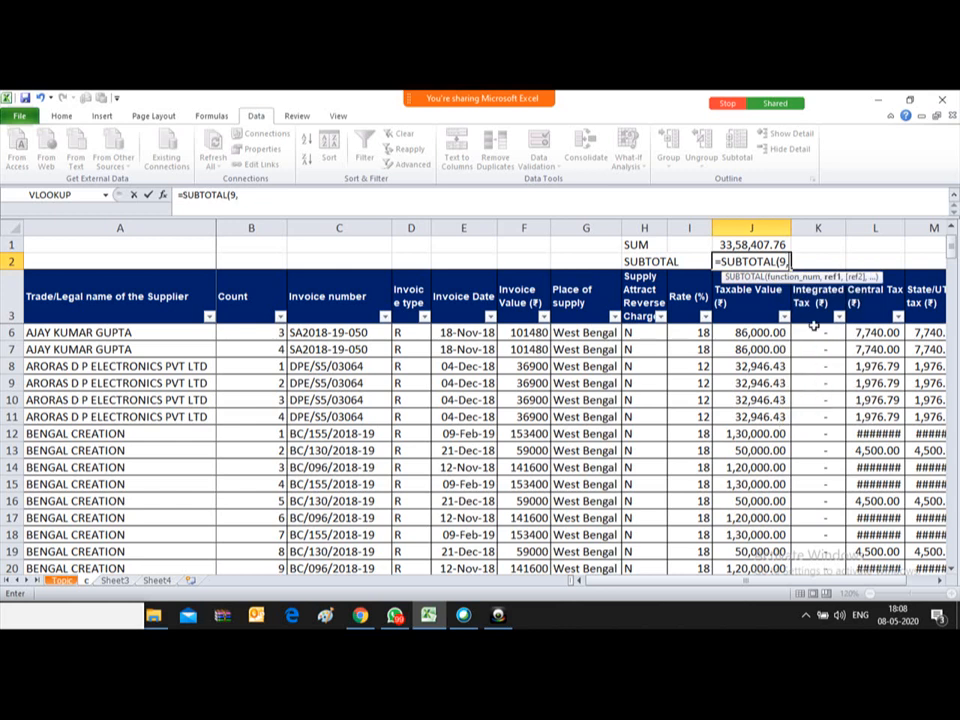
left_click(742, 331)
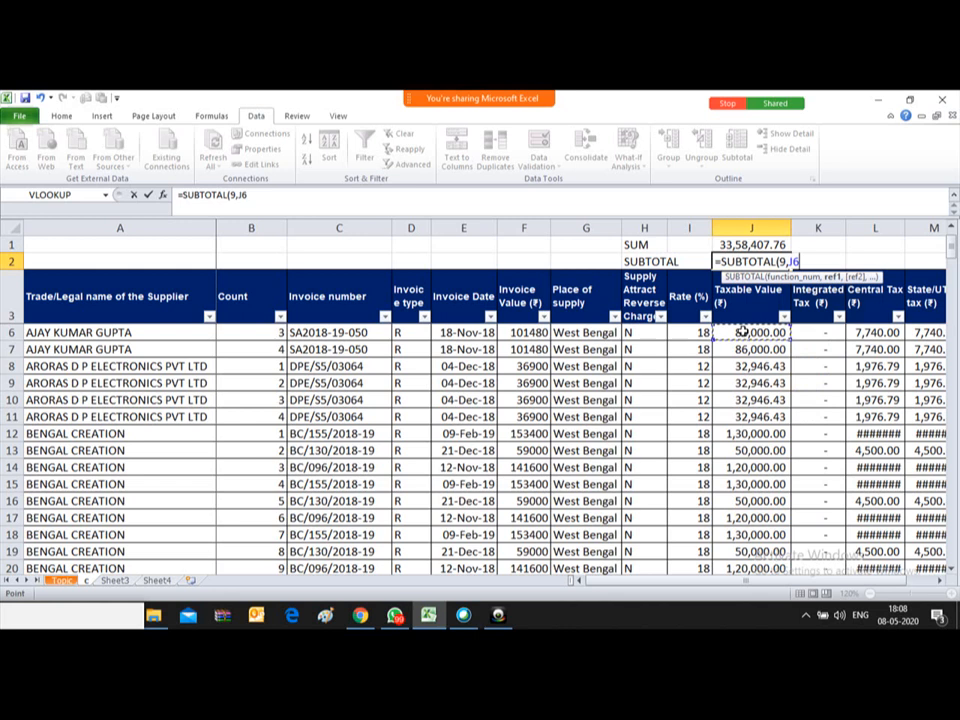
key("ctrl+shift+Down")
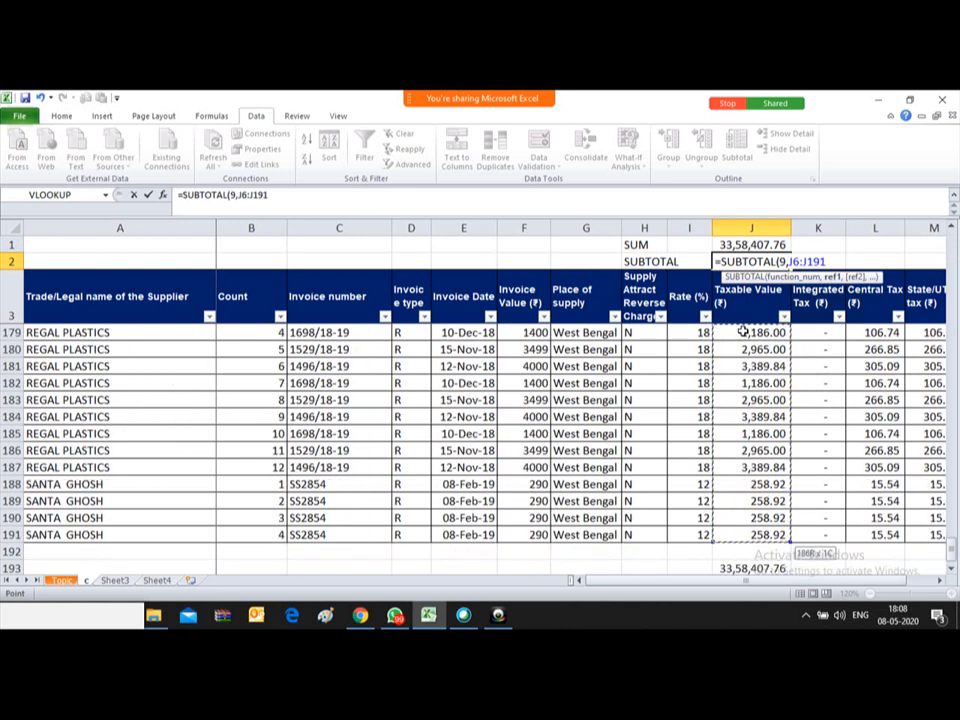
type(")")
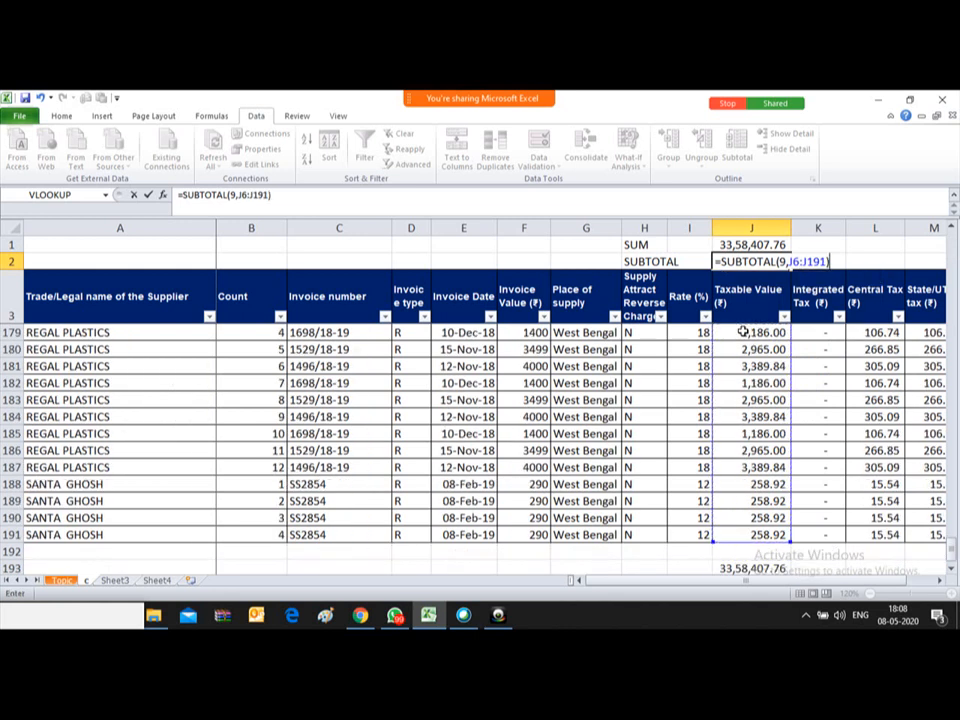
key("Return")
key("Up")
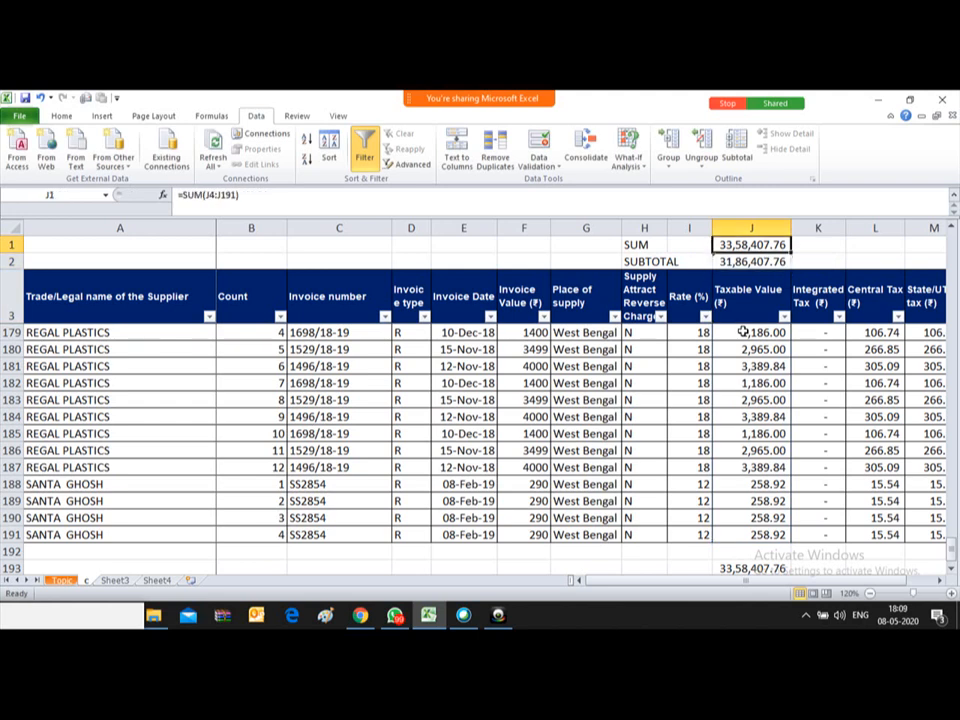
Step: Select the Taxable Values J4:J191 to compare against the J2 range
key("Down")
key("Down")
key("Up")
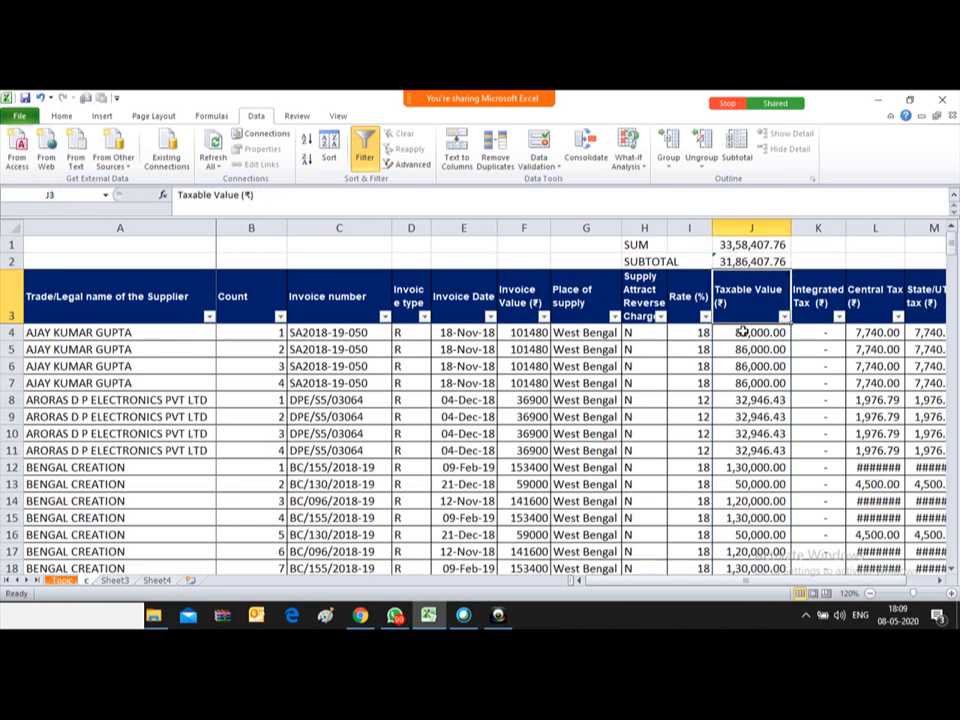
key("Down")
key("ctrl+shift+Down")
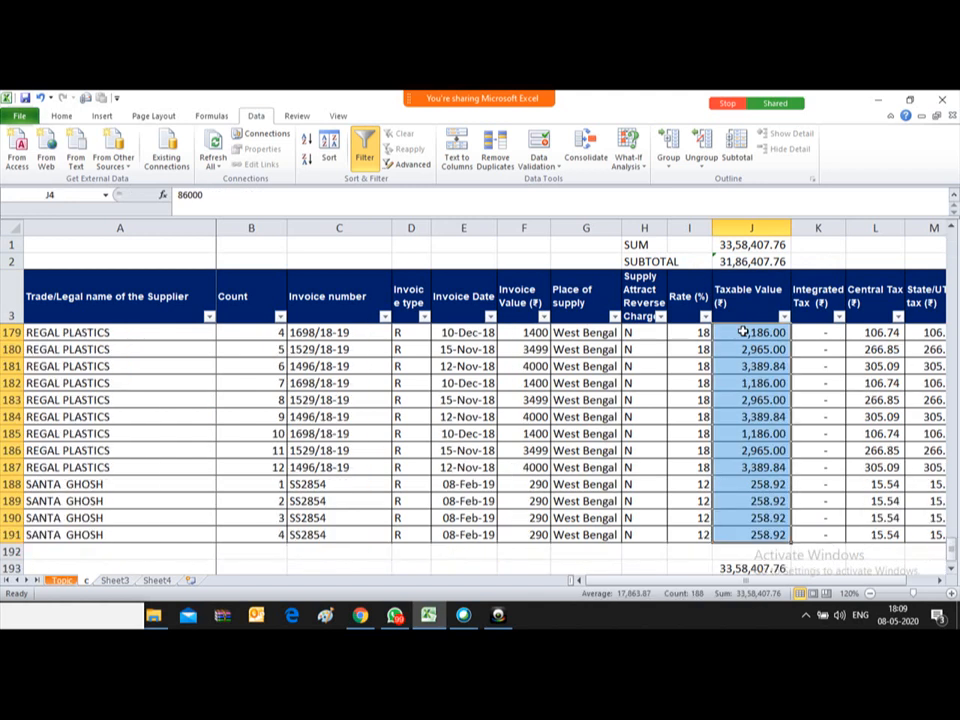
key("ctrl+Up")
key("Down")
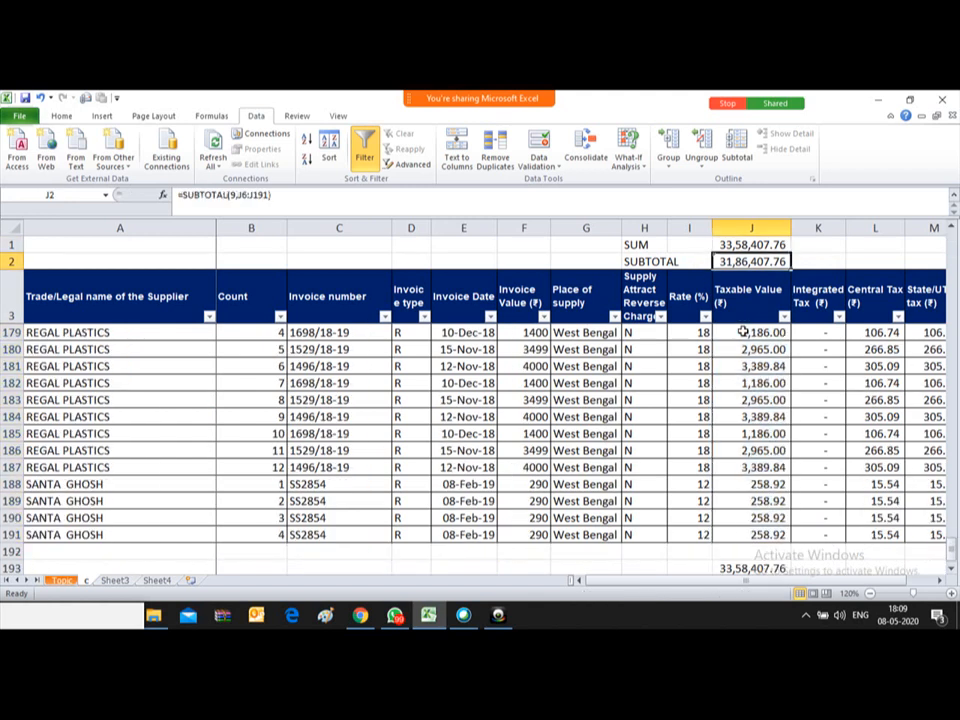
key("Down")
key("Up")
Step: Inspect the J2 SUBTOTAL formula, then delete it
key("F2")
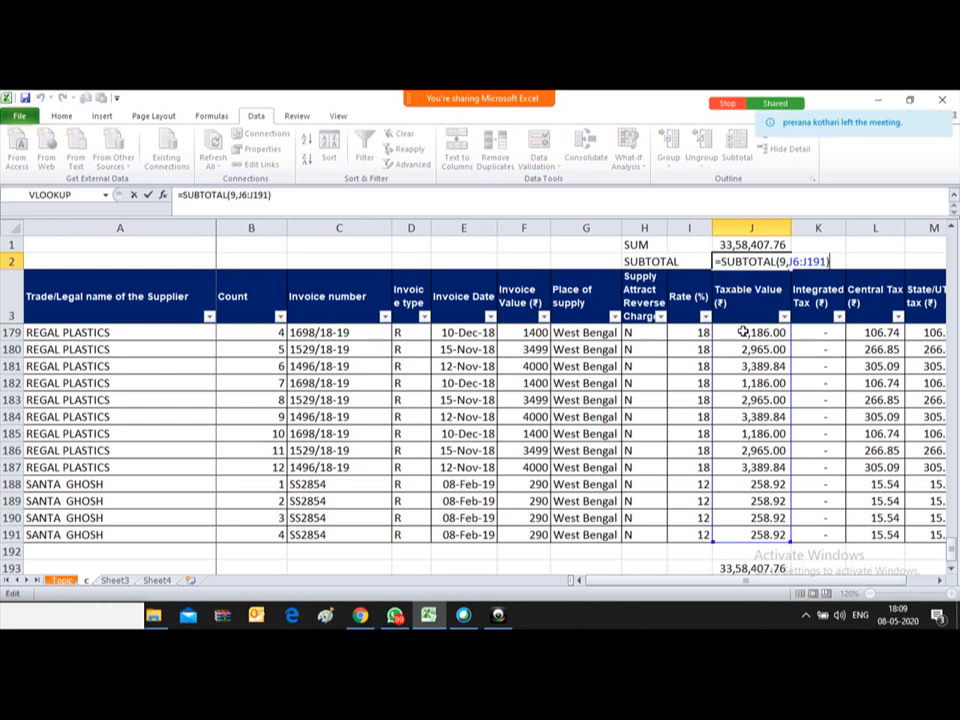
key("Escape")
key("Down")
key("Down")
key("Up")
key("Up")
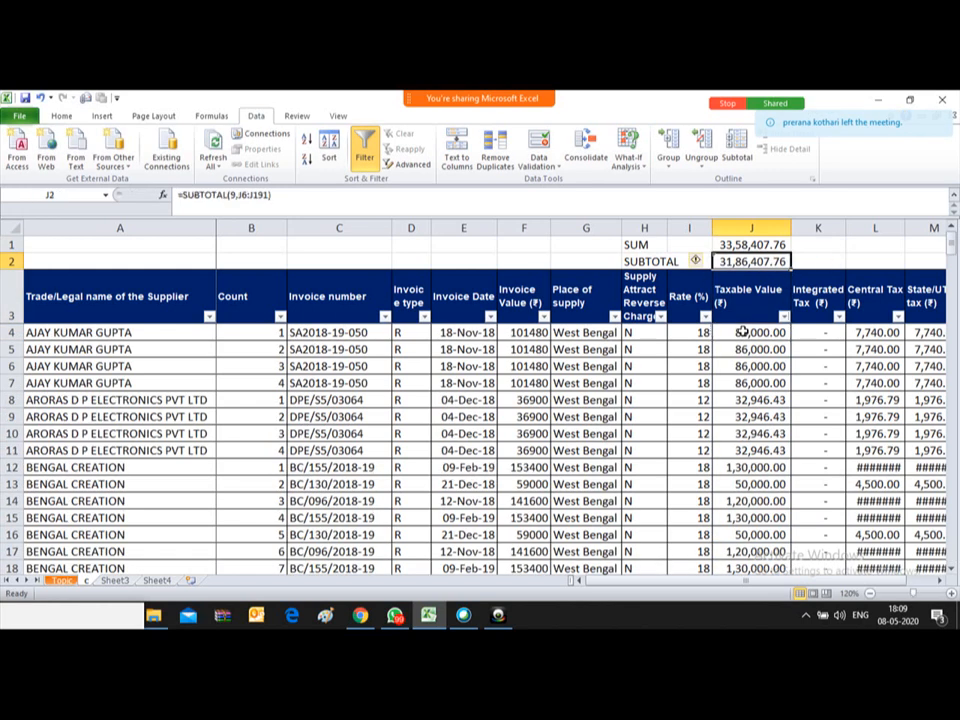
key("Delete")
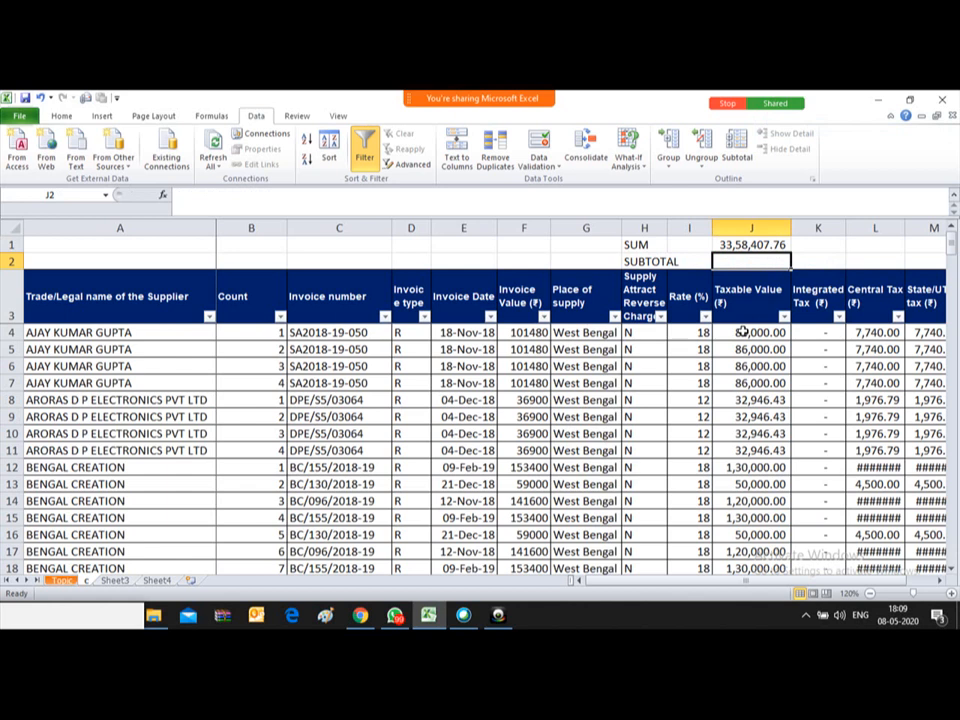
Step: Enter =SUBTOTAL(9,J4:J191) in J2
type("=SUBTOTAL")
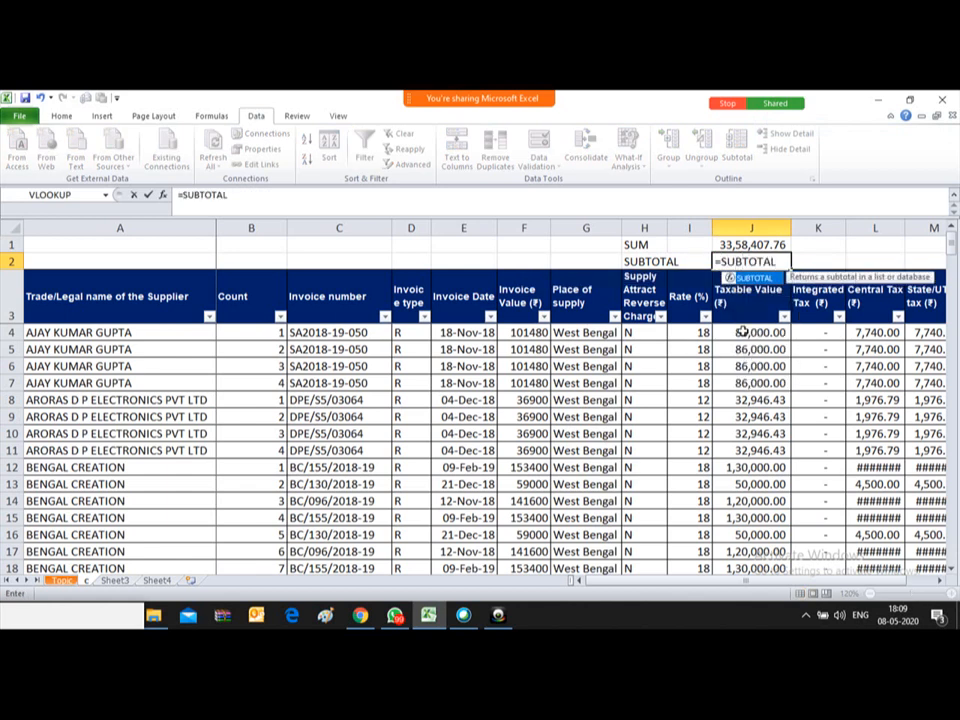
type("(")
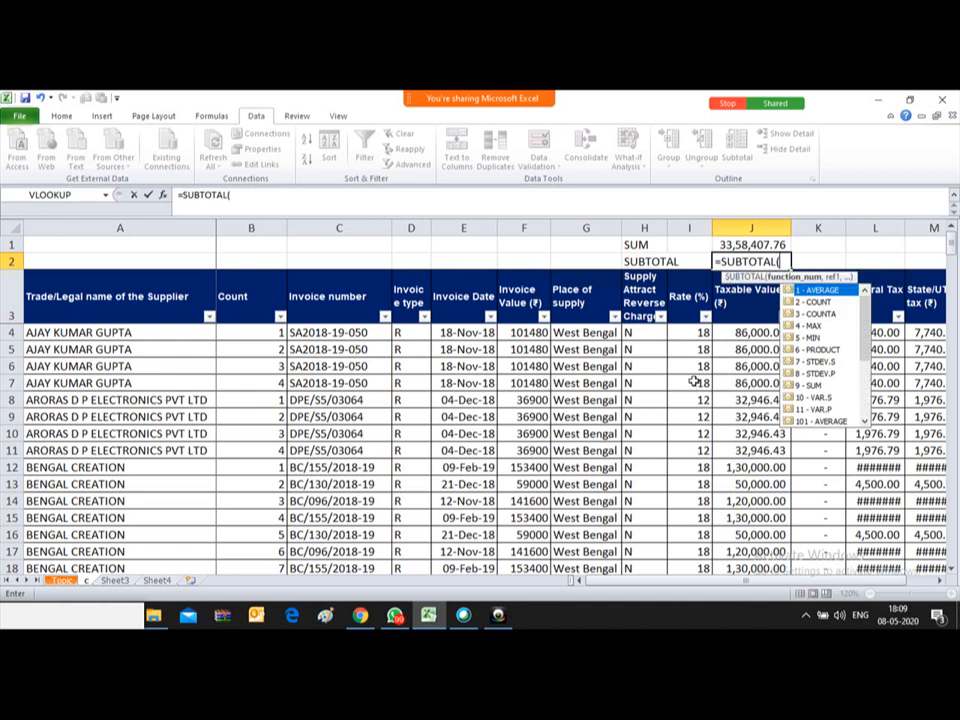
type("4")
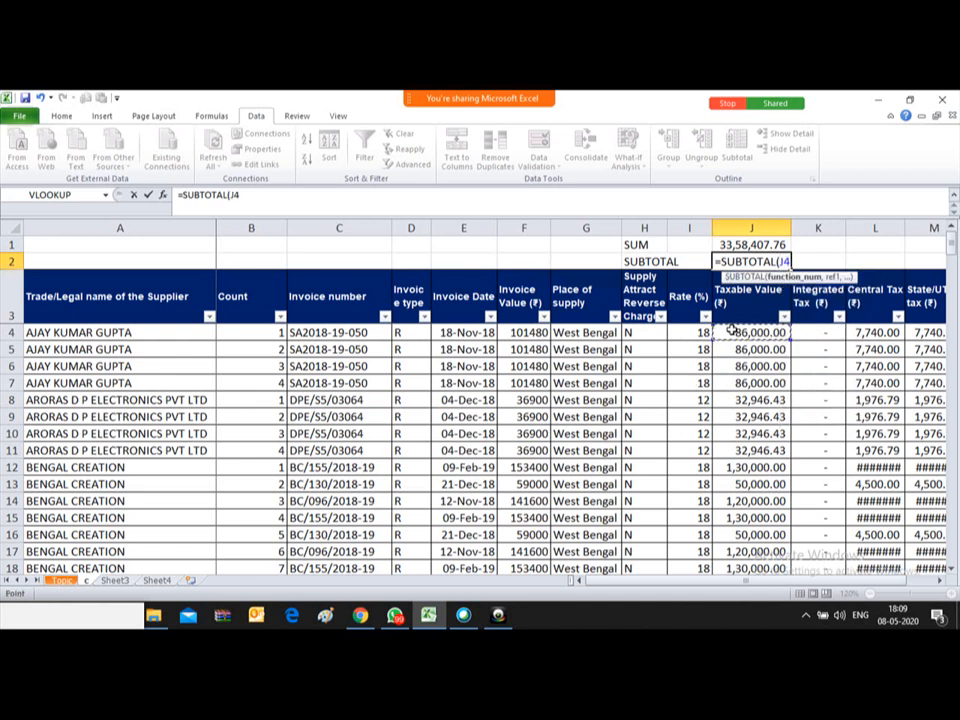
key("BackSpace")
type("9,")
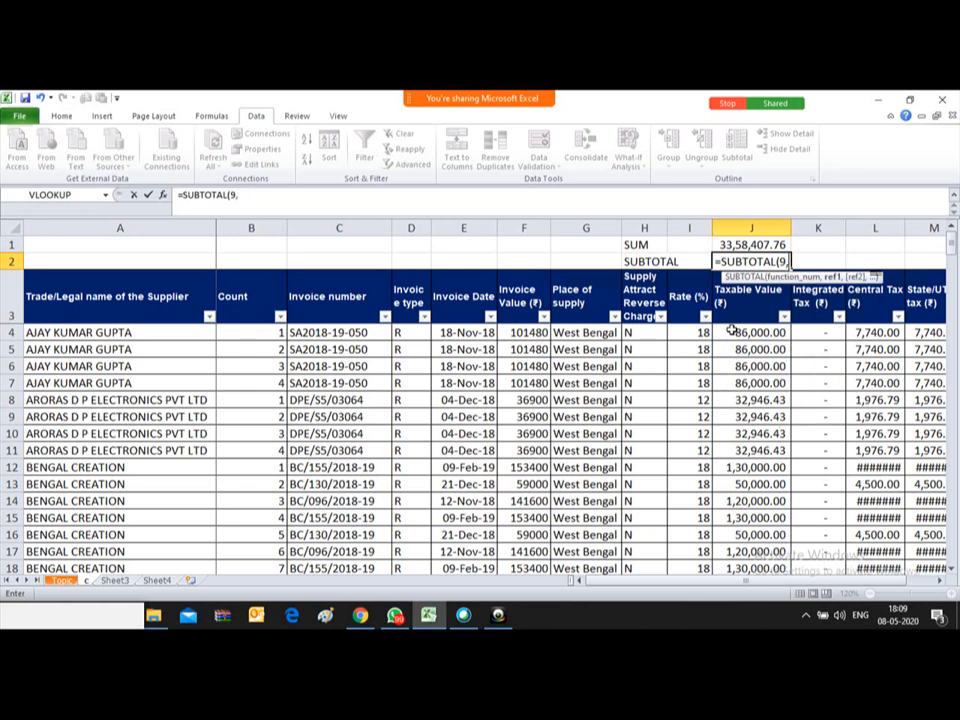
left_click(731, 333)
key("ctrl+shift+Down")
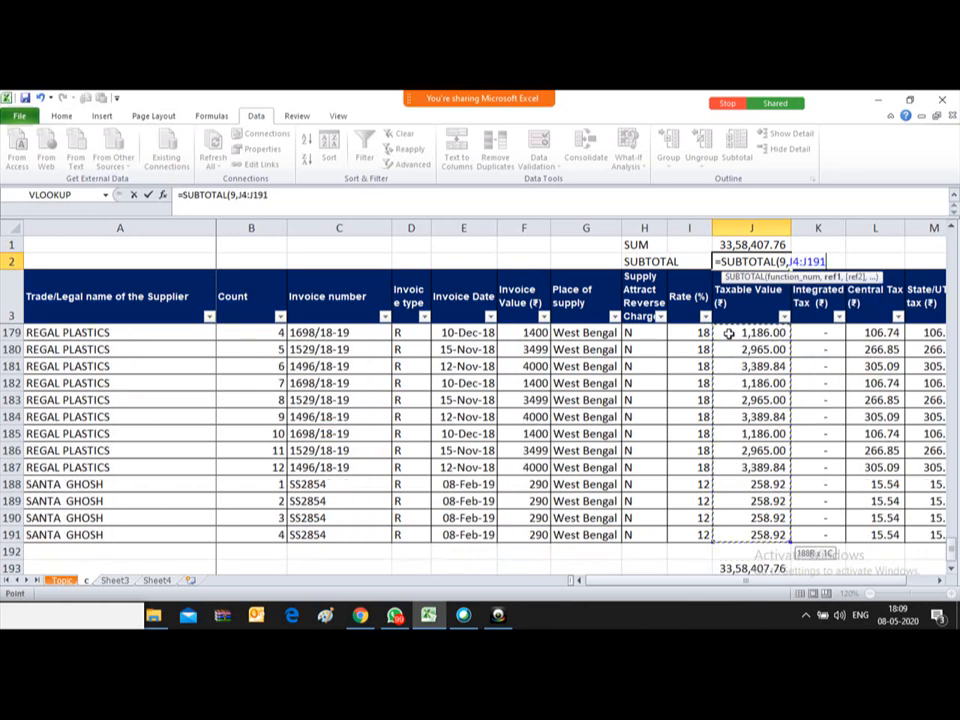
type(")")
key("Return")
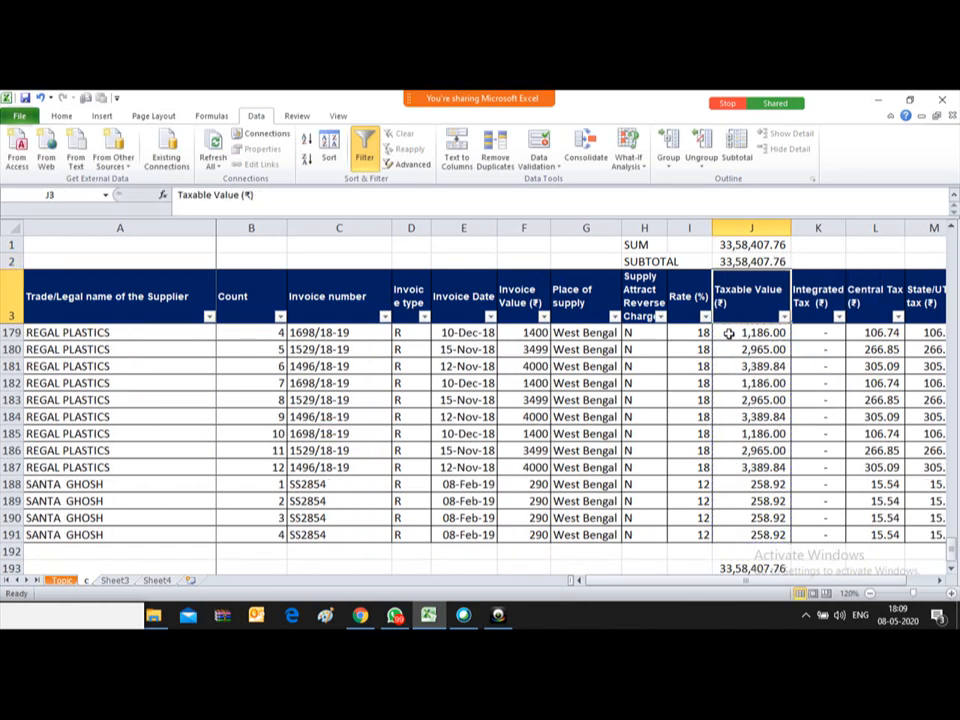
Step: Compare the J1 SUM and J2 SUBTOTAL formulas, both showing 33,58,407.76
key("Up")
key("Up")
key("Down")
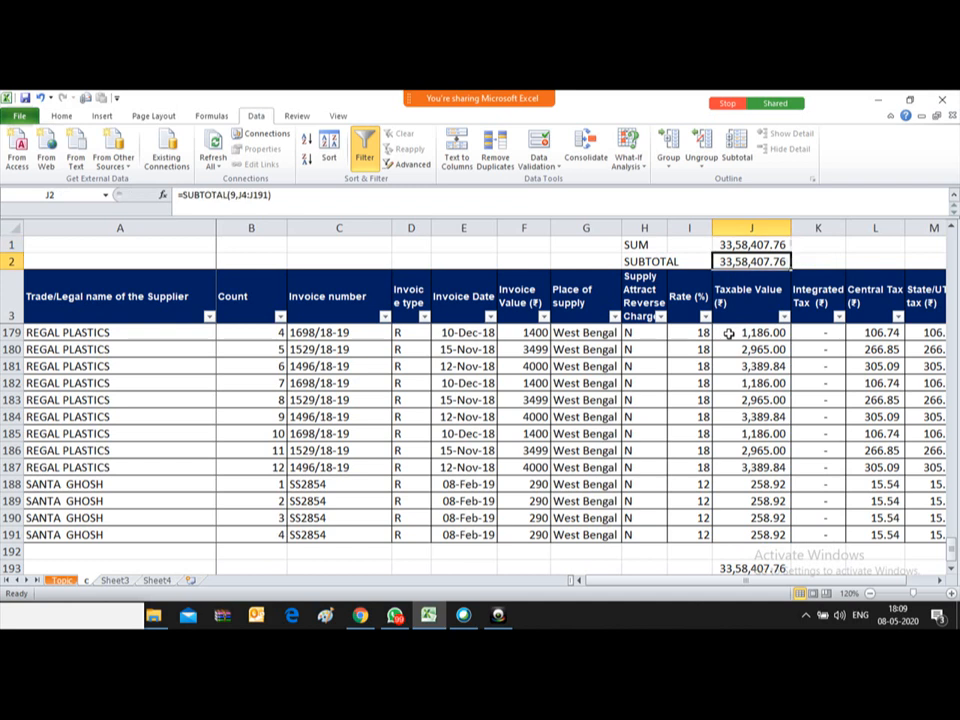
key("Up")
key("Down")
key("Up")
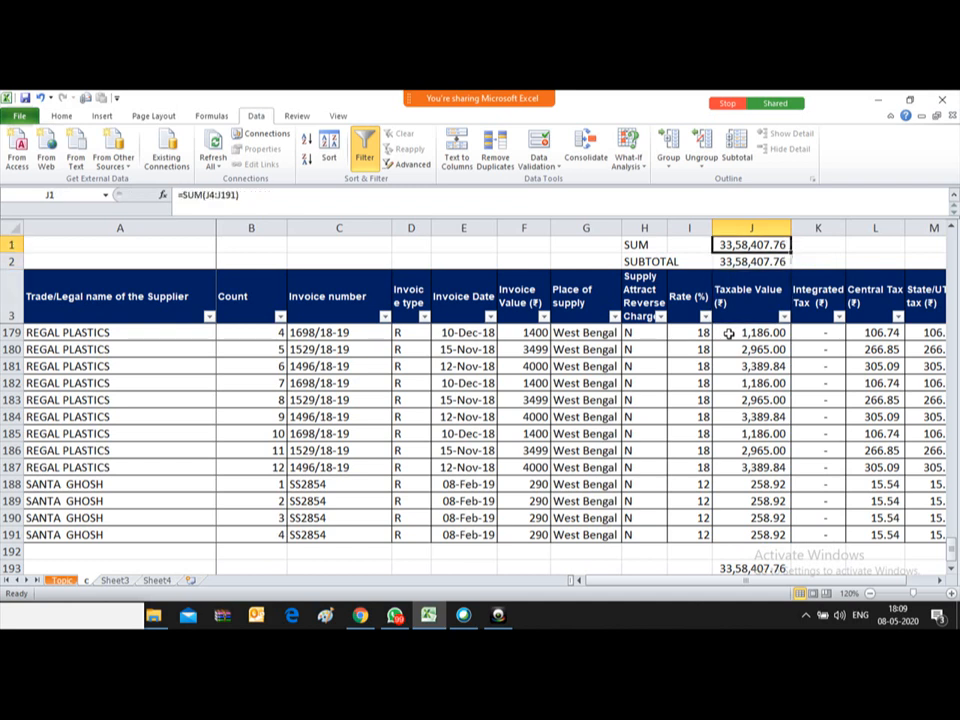
key("Down")
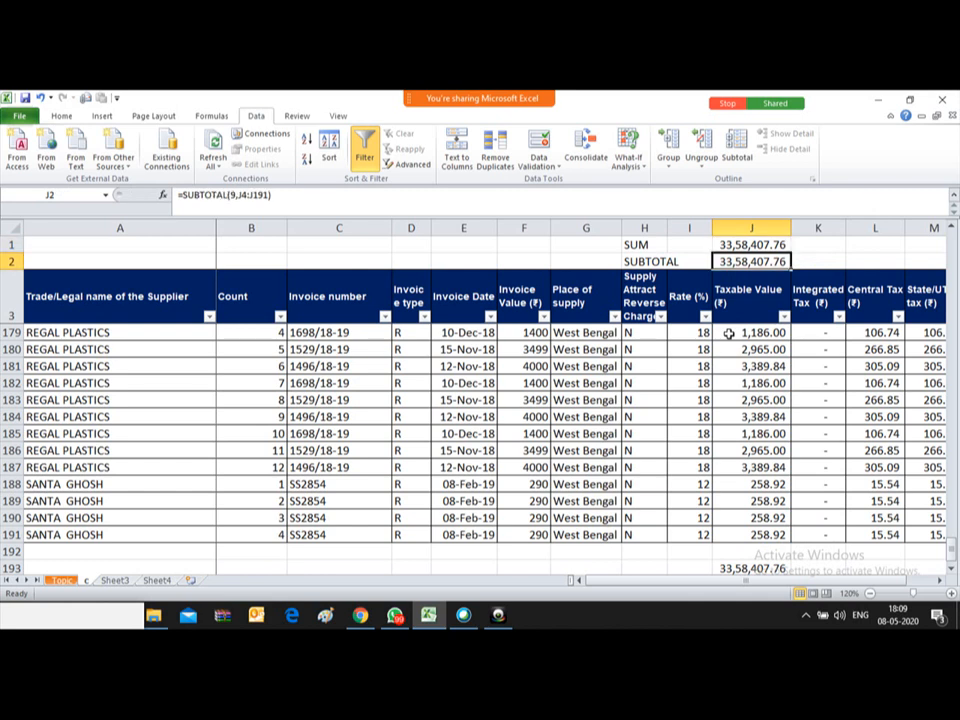
key("Up")
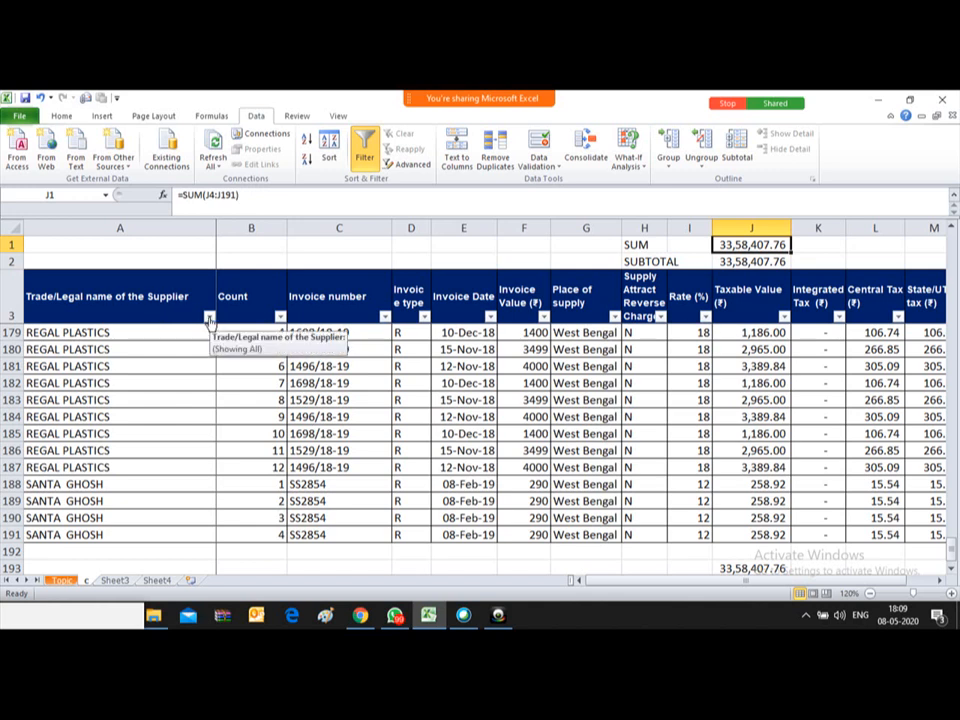
Step: Filter the supplier column to three suppliers, including BENGAL CREATION and GALAXY COMPUTECH
left_click(209, 317)
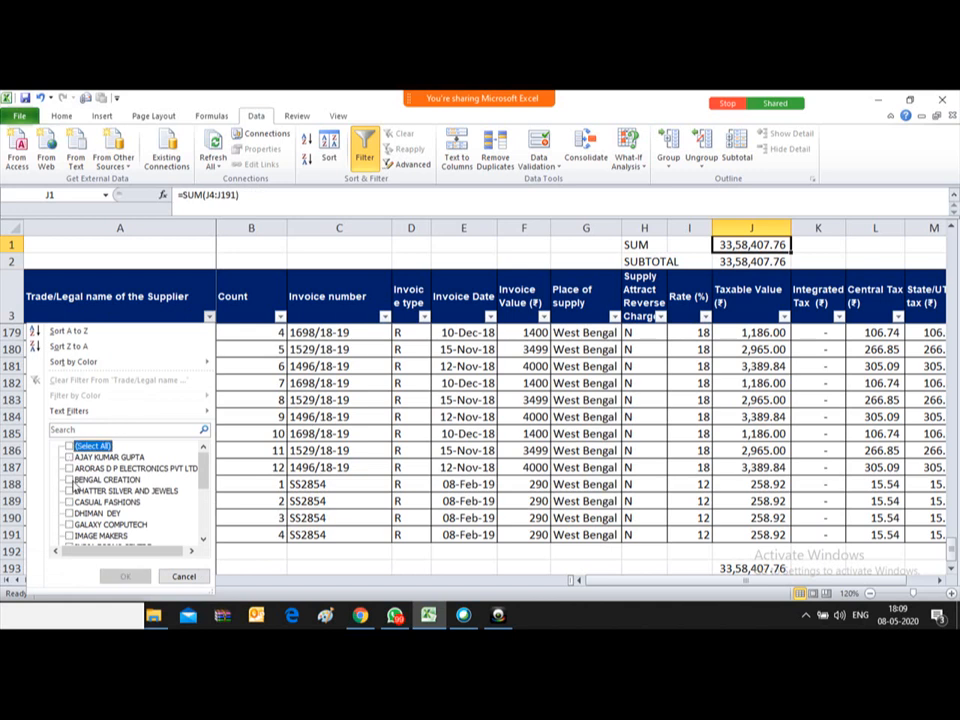
left_click(70, 513)
left_click(70, 525)
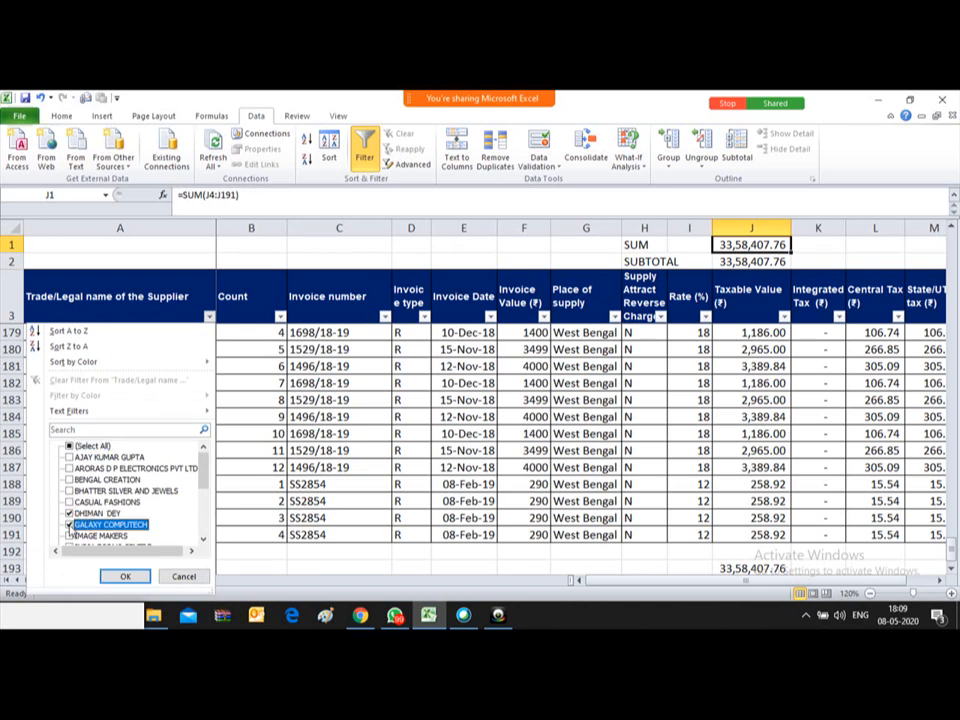
left_click(69, 479)
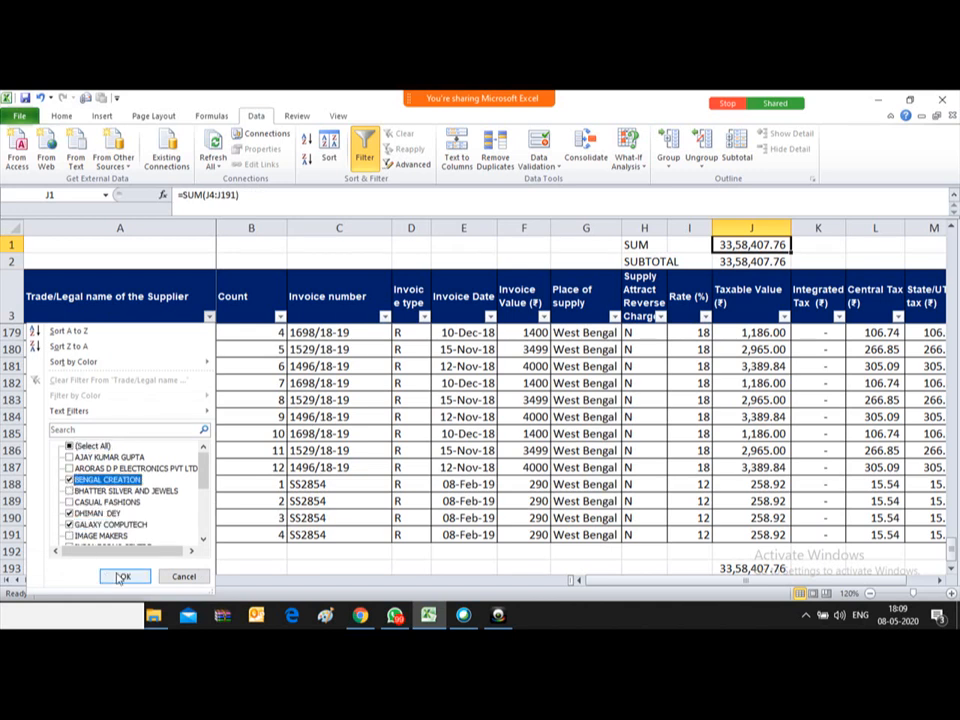
left_click(121, 578)
Step: Compare J2's 14,04,064.40 with J1's 33,58,407.76 and check the visible Taxable Values
key("Down")
key("Down")
key("Down")
key("Down")
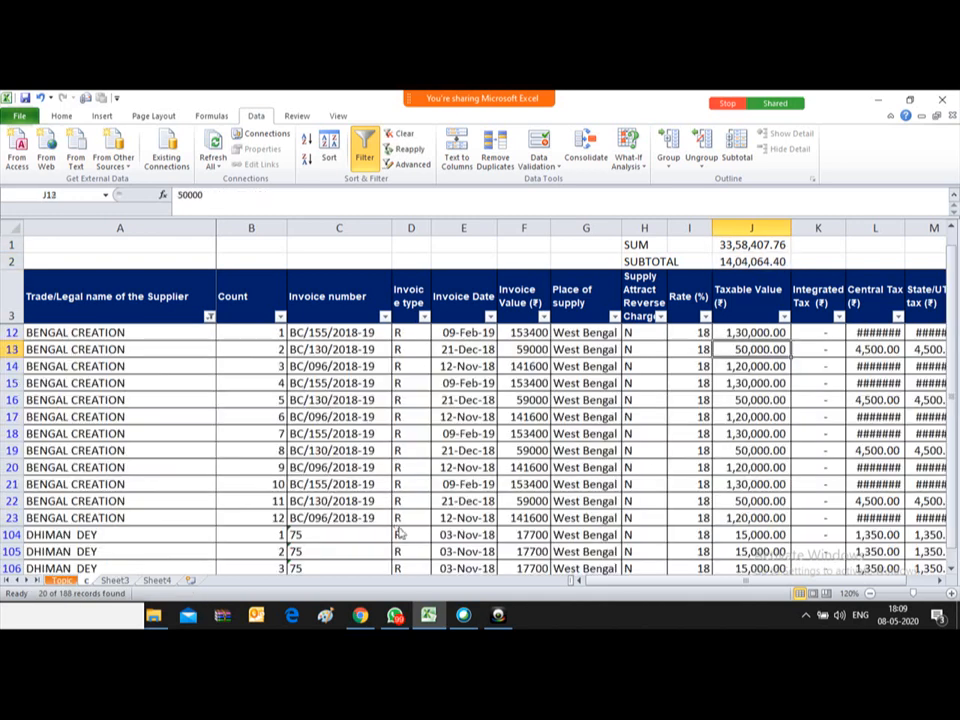
key("Up")
key("Up")
key("Up")
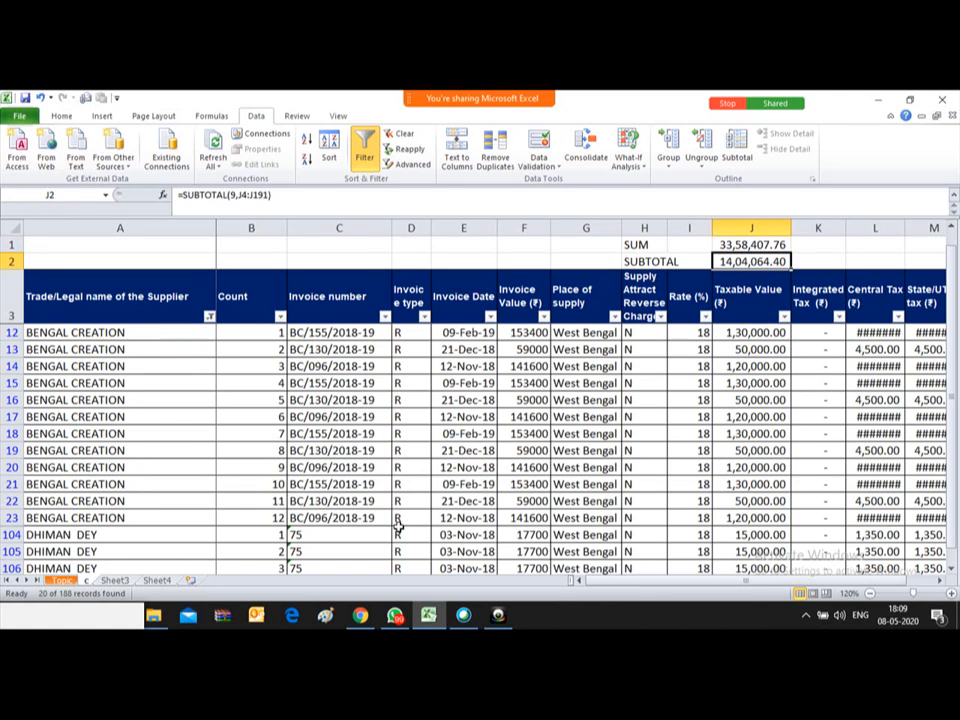
key("Up")
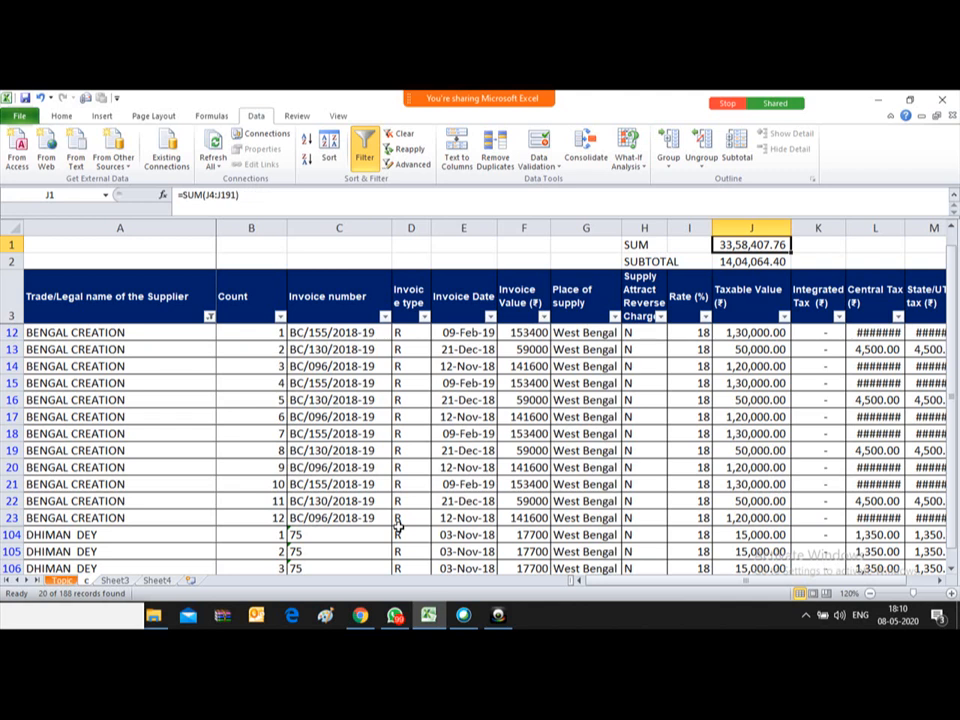
key("Down")
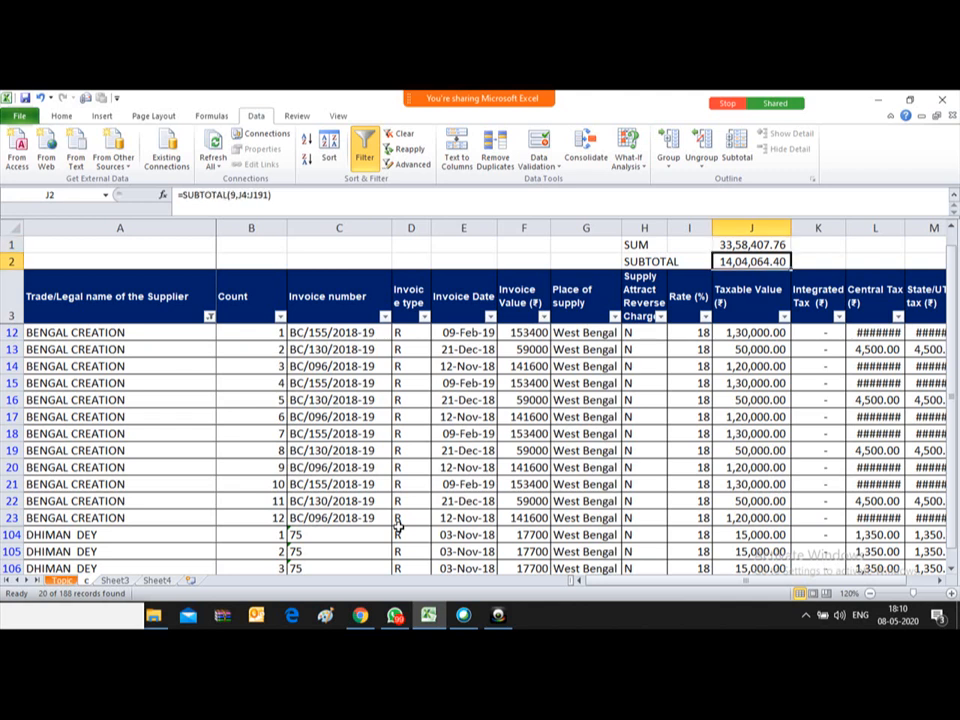
key("Down")
key("Down")
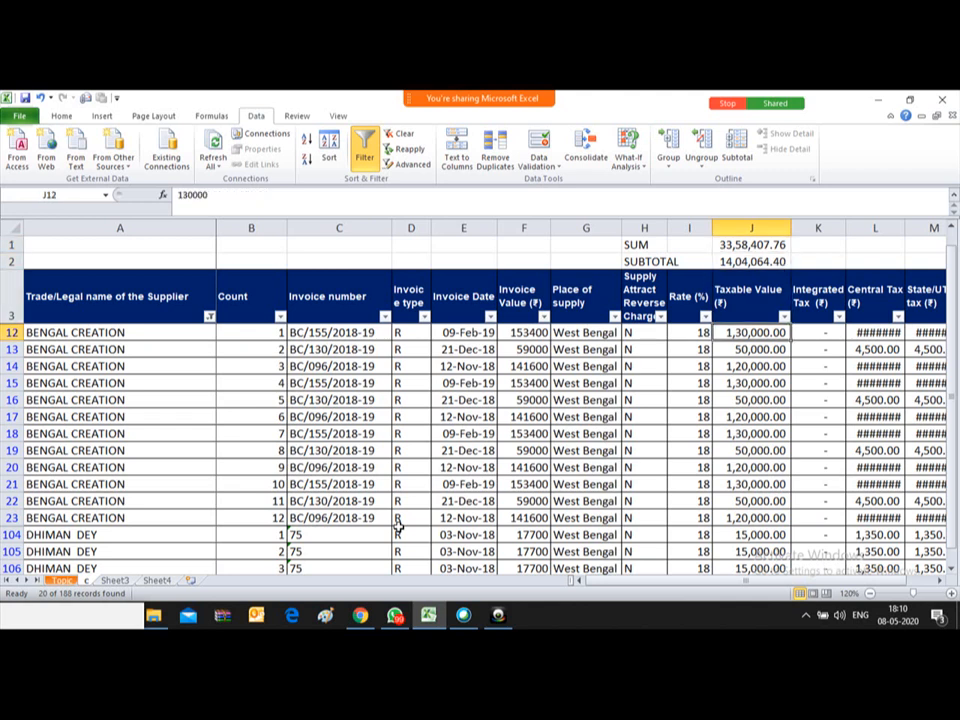
key("ctrl+shift+Down")
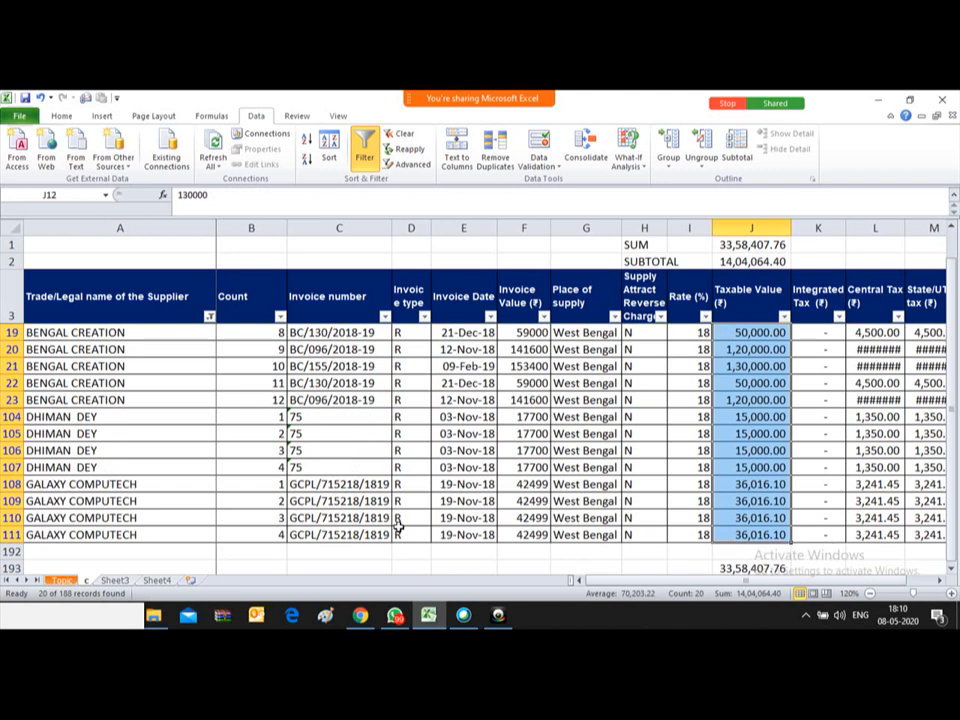
key("ctrl+Up")
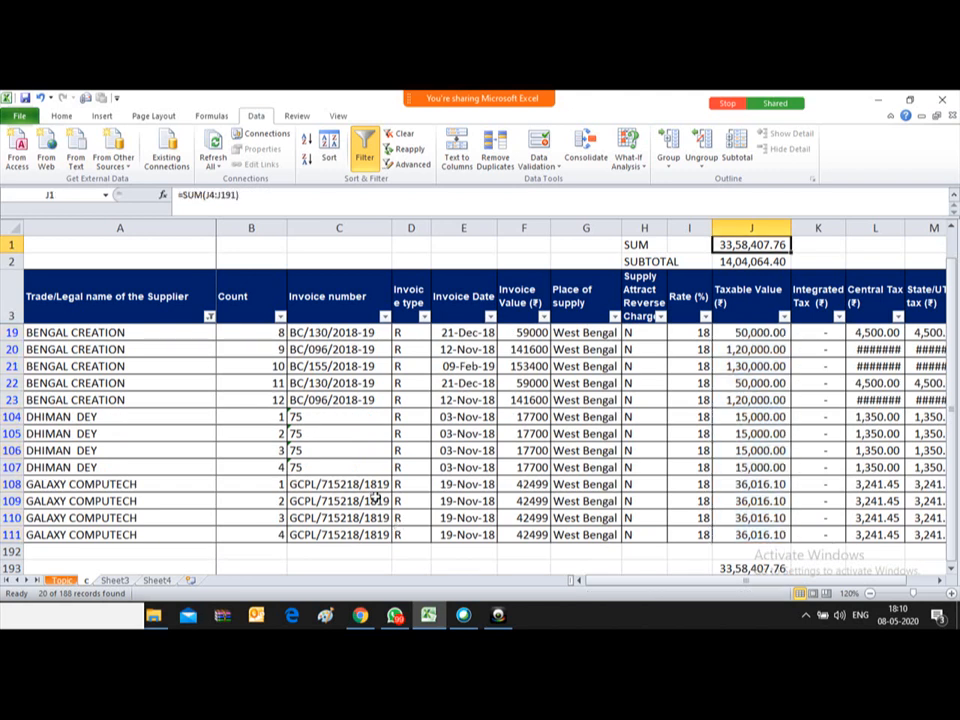
mouse_move(439, 95)
left_click(660, 104)
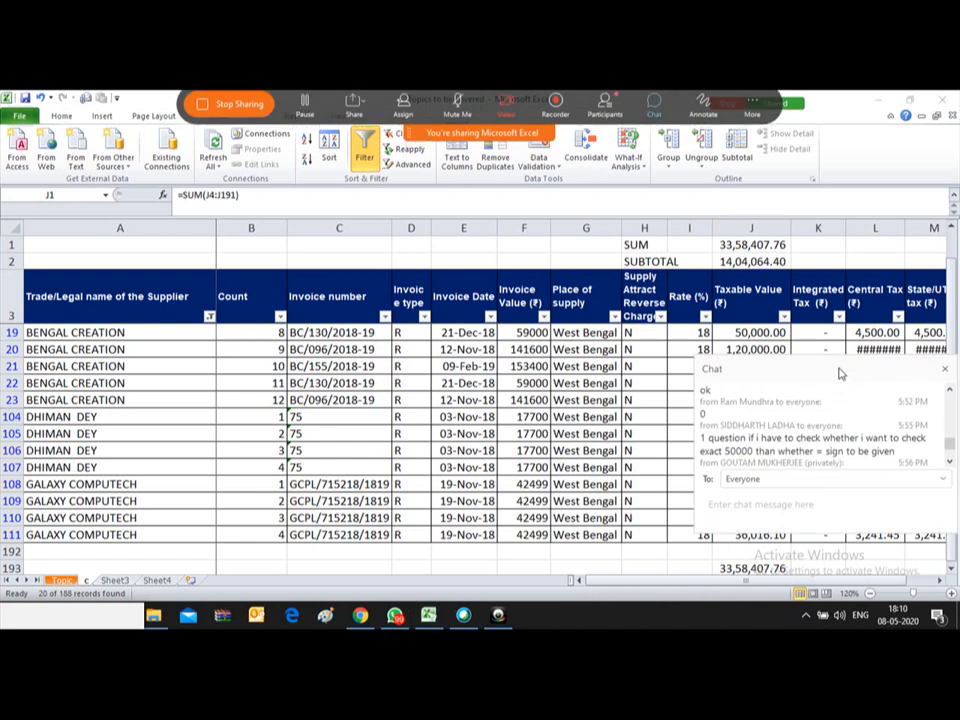
Step: Move and enlarge the Webex Chat panel, read the newest messages, then close it
left_click_drag(842, 375, 829, 295)
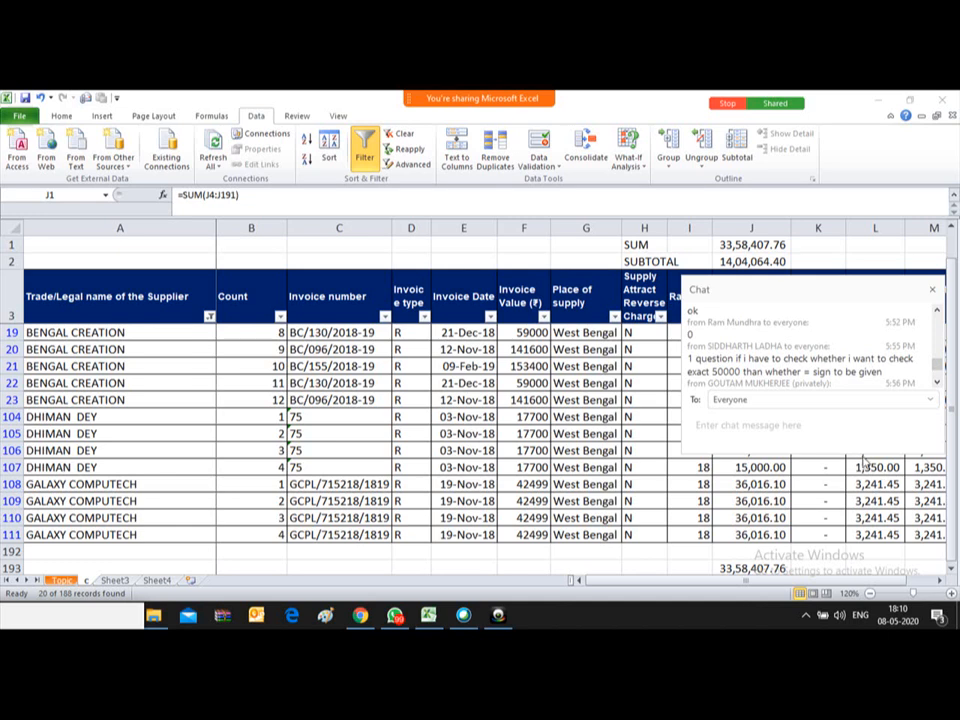
left_click_drag(865, 450, 877, 601)
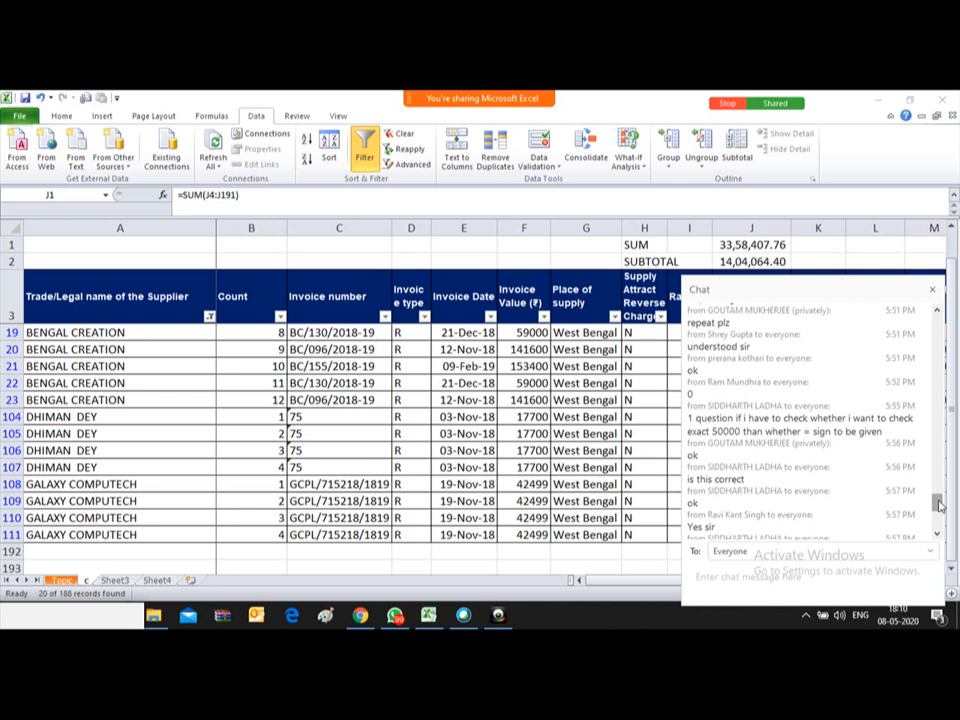
left_click_drag(939, 505, 937, 535)
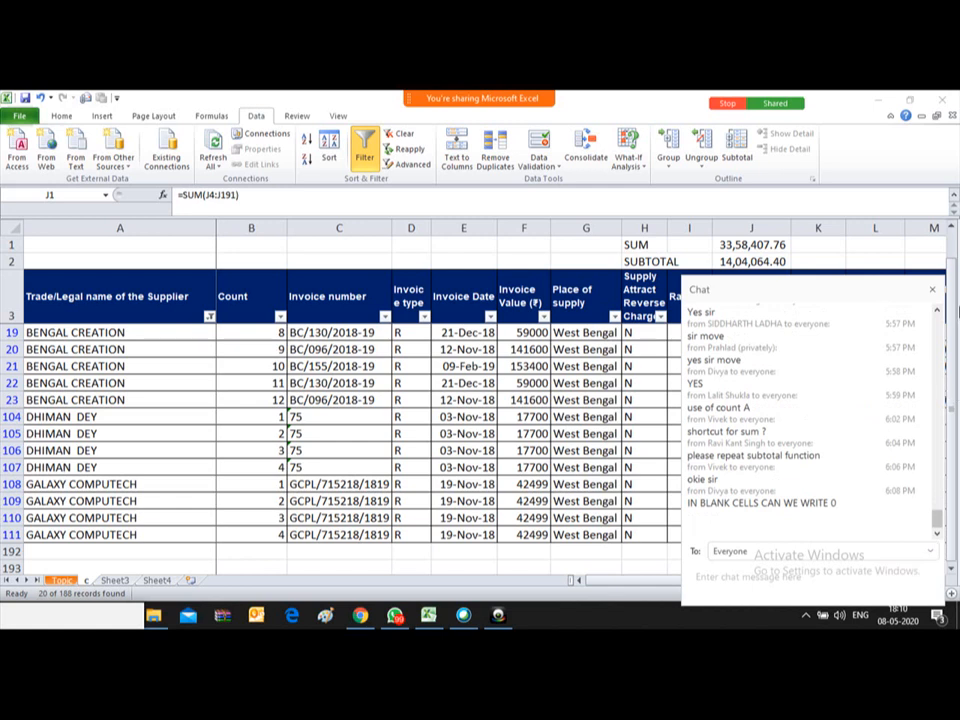
left_click(932, 291)
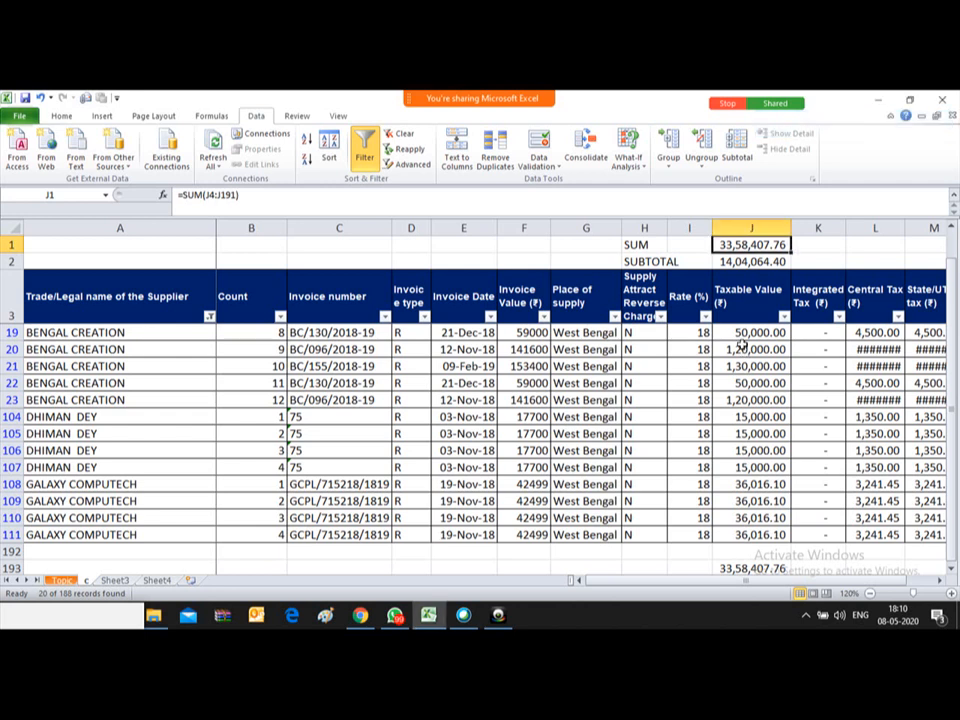
Step: Check J2's SUBTOTAL and view the Taxable Value filter options without changing them
scroll(741, 343, "up", 3)
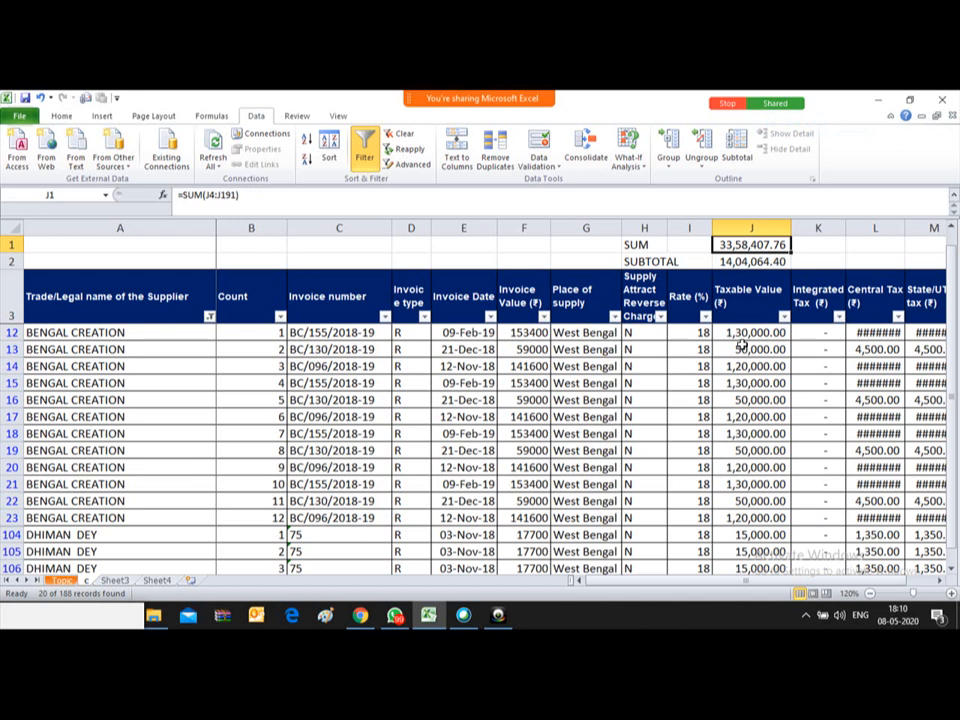
key("Down")
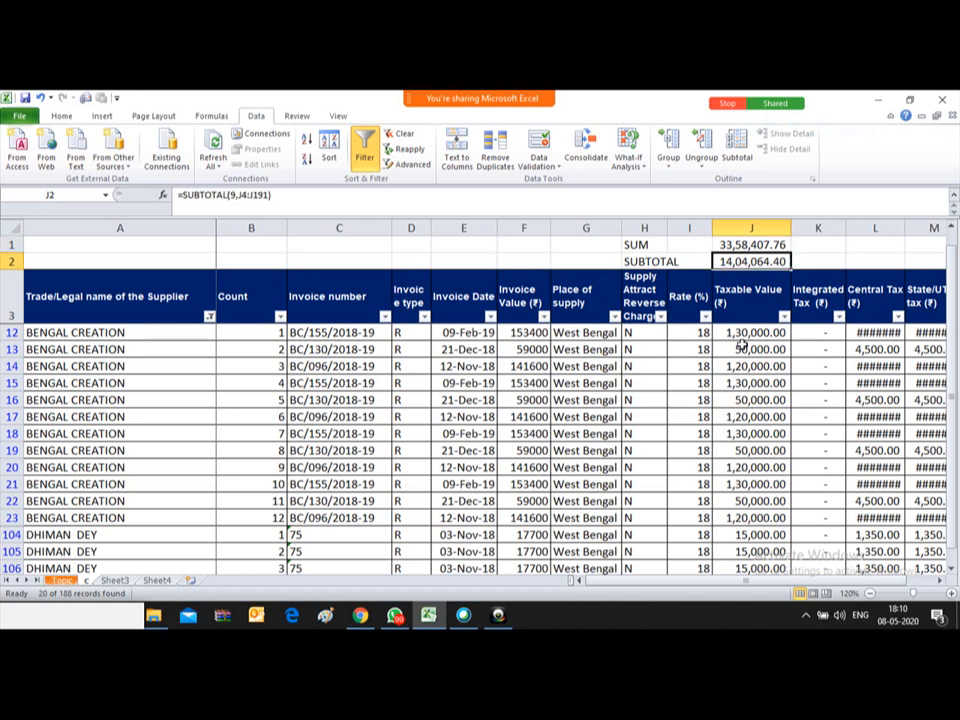
key("Down")
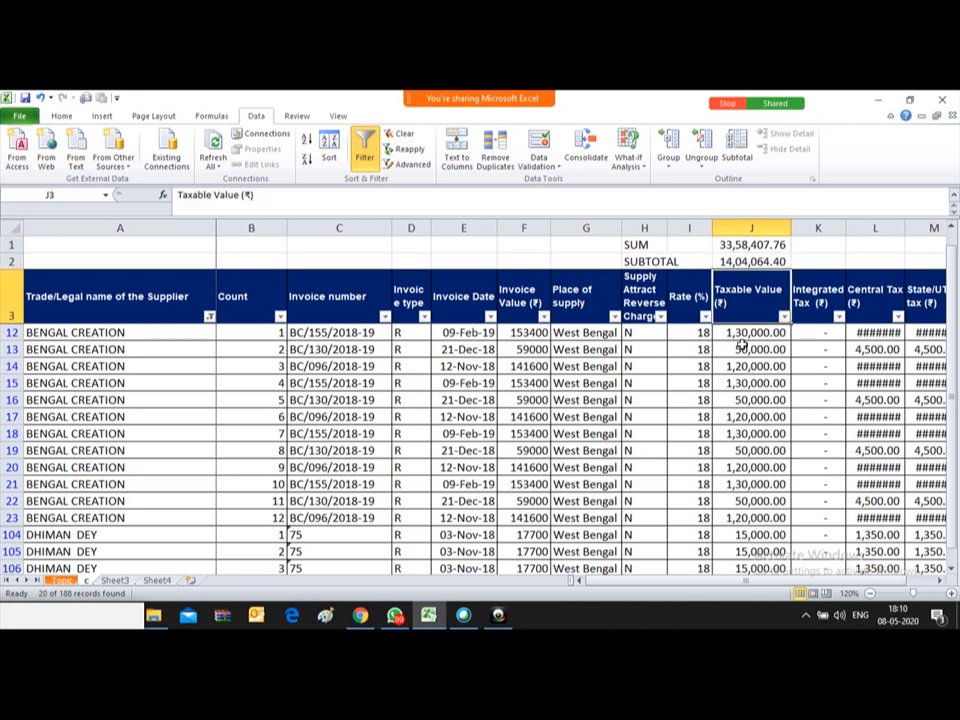
key("Up")
key("Up")
key("Down")
key("Down")
key("Down")
key("Up")
key("alt+Down")
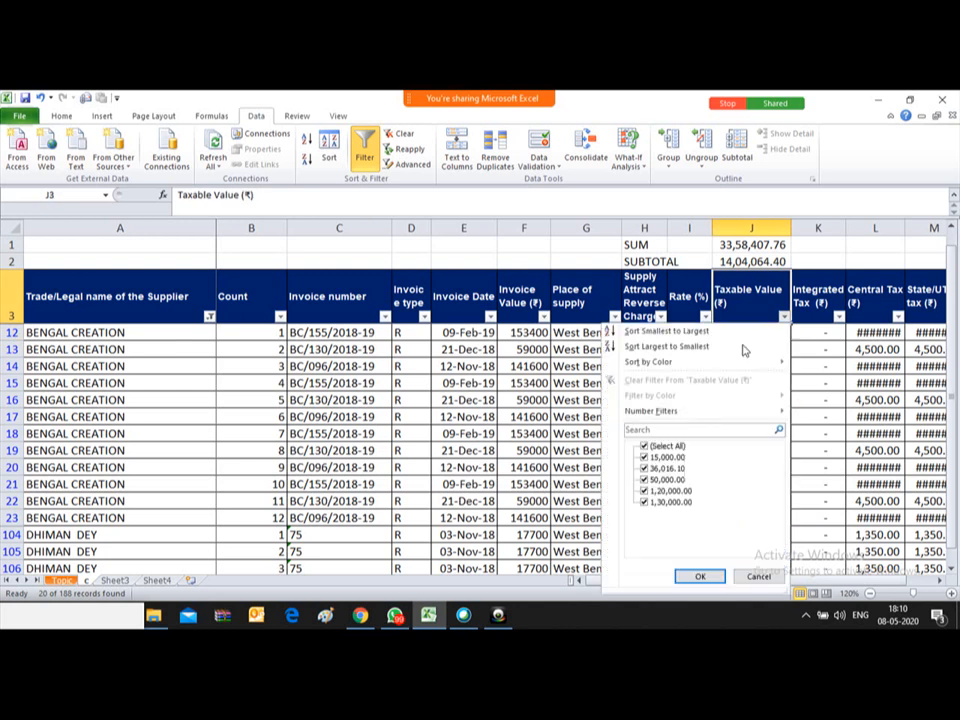
key("Escape")
Step: Clear the AutoFilter so all records show, undoing the stray 'cC' header entry
key("alt+a")
type("cC")
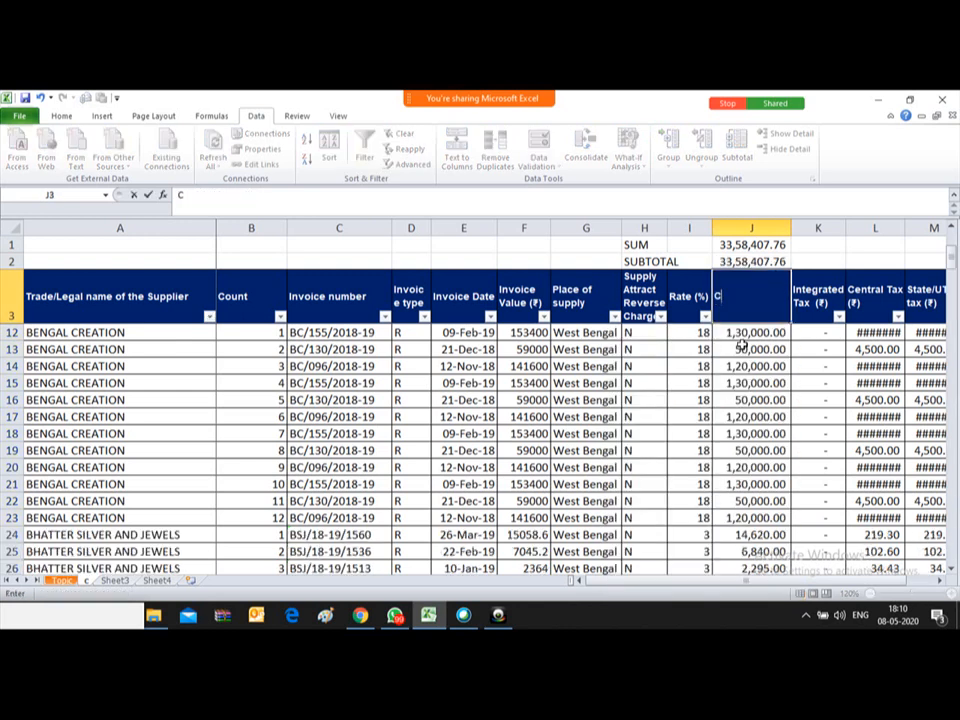
key("Down")
key("Down")
key("Down")
key("ctrl+z")
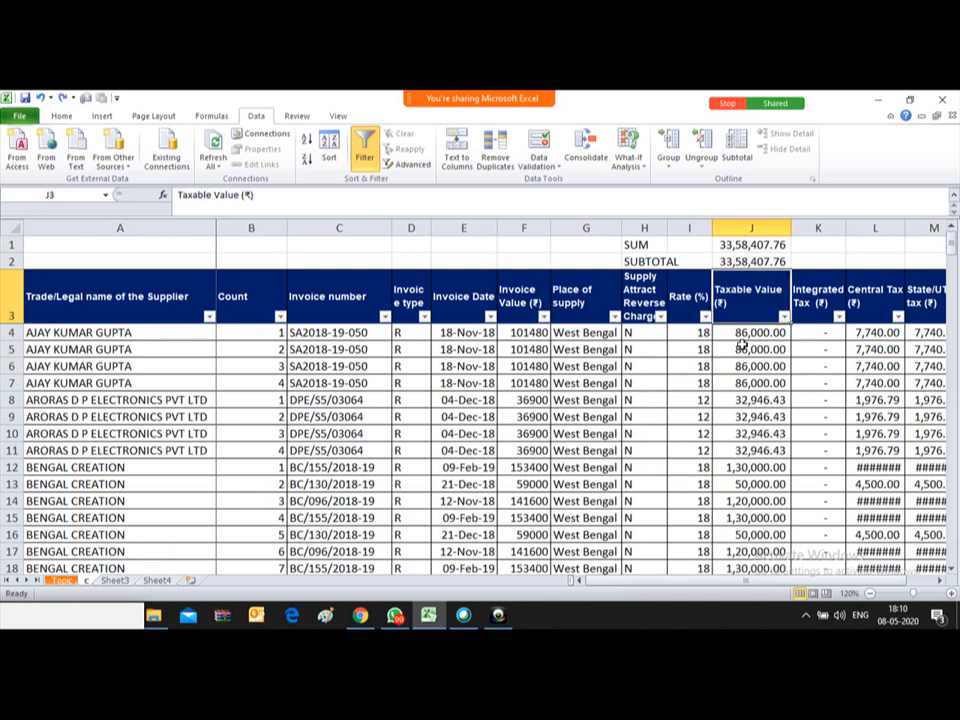
Step: Delete the old SUM total in J193 below the Taxable Value data
key("Down")
key("Down")
key("ctrl+Down")
key("Down")
key("Down")
key("Down")
key("Down")
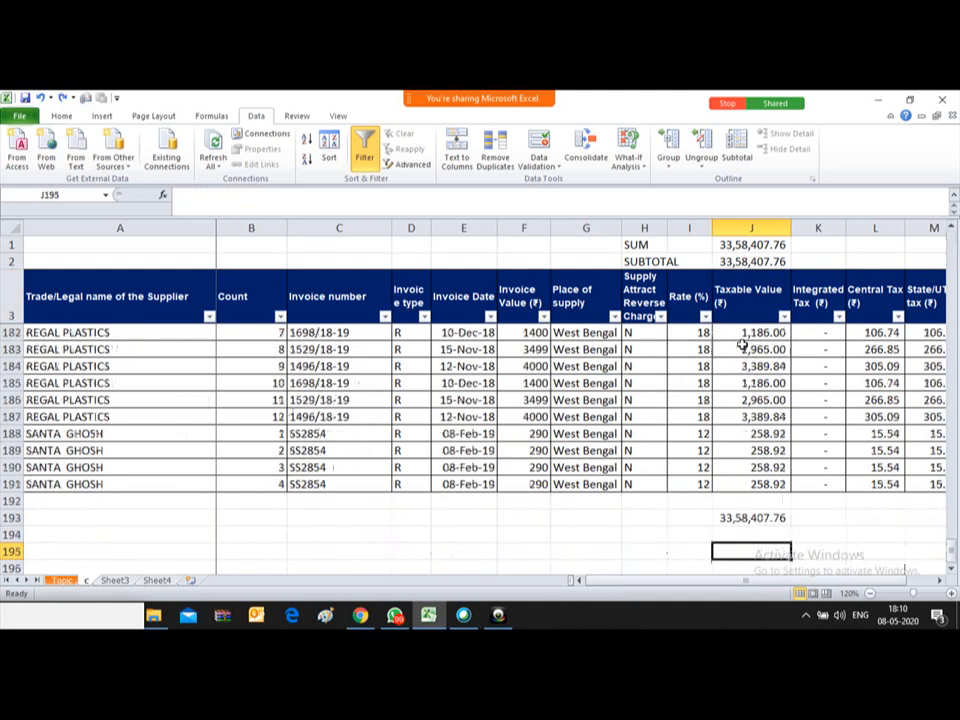
key("Up")
key("Up")
key("Delete")
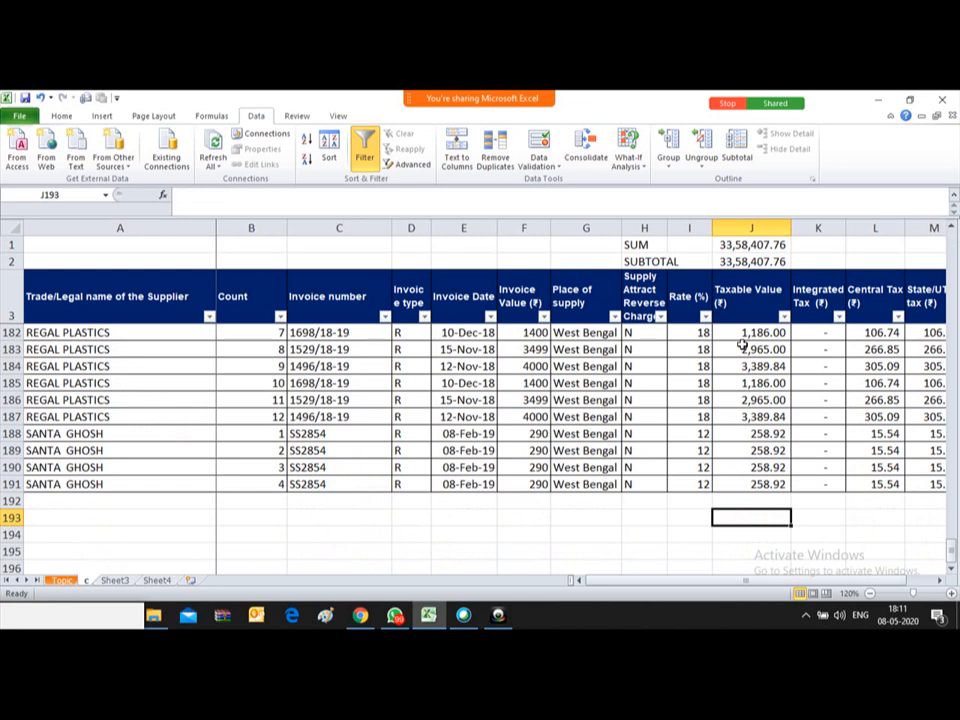
left_click(86, 309)
key("ctrl+Home")
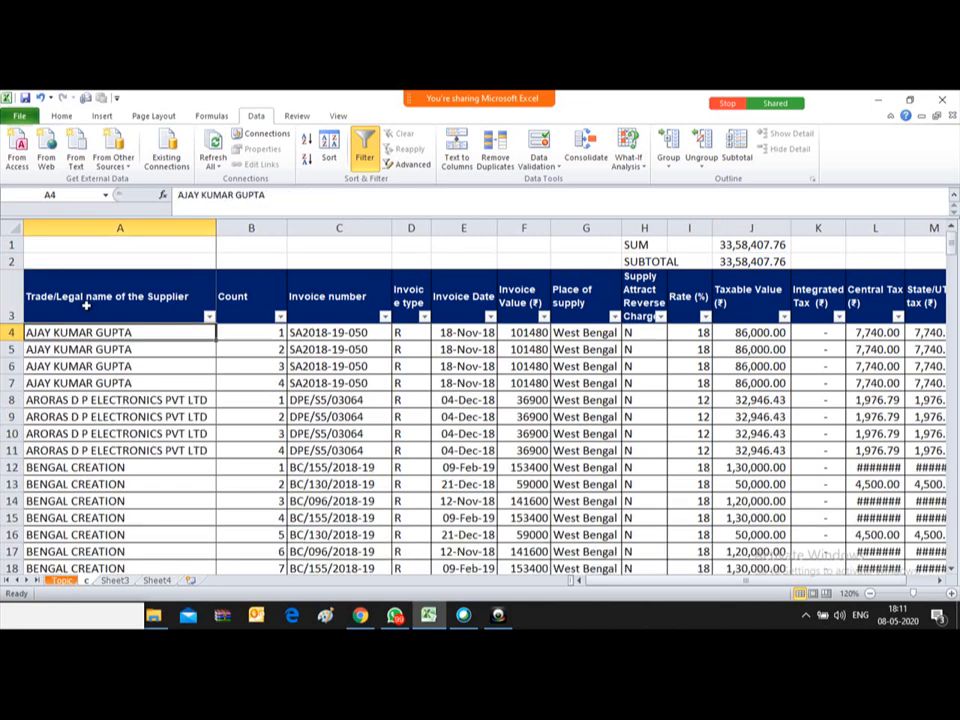
left_click(86, 307)
key("alt+Down")
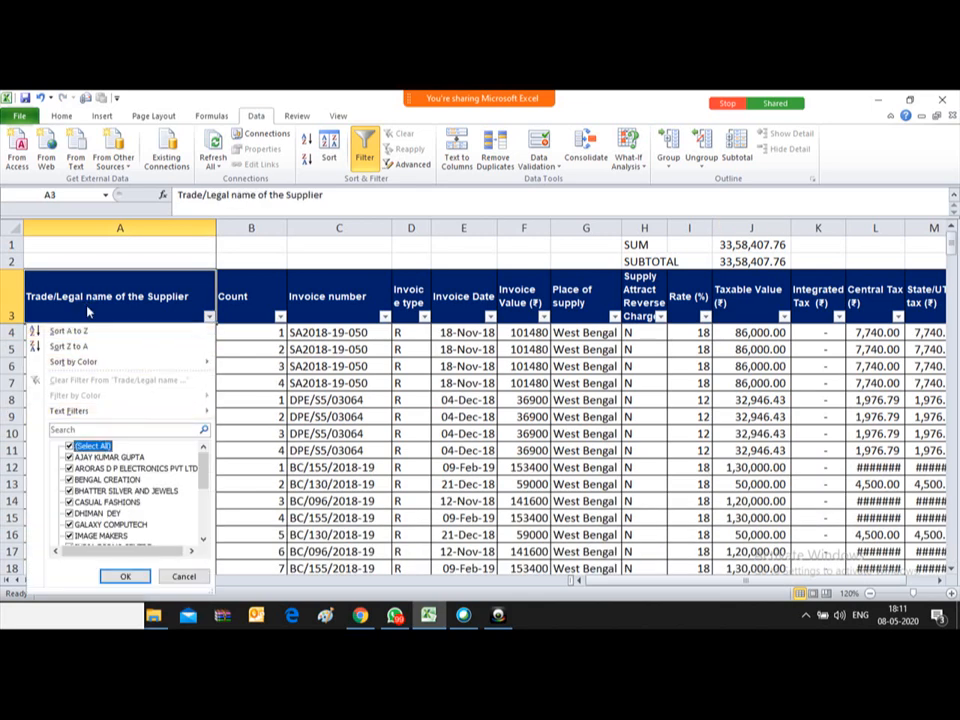
key("space")
key("Down")
key("Down")
key("Down")
key("Down")
key("space")
key("Down")
key("Down")
key("space")
key("Down")
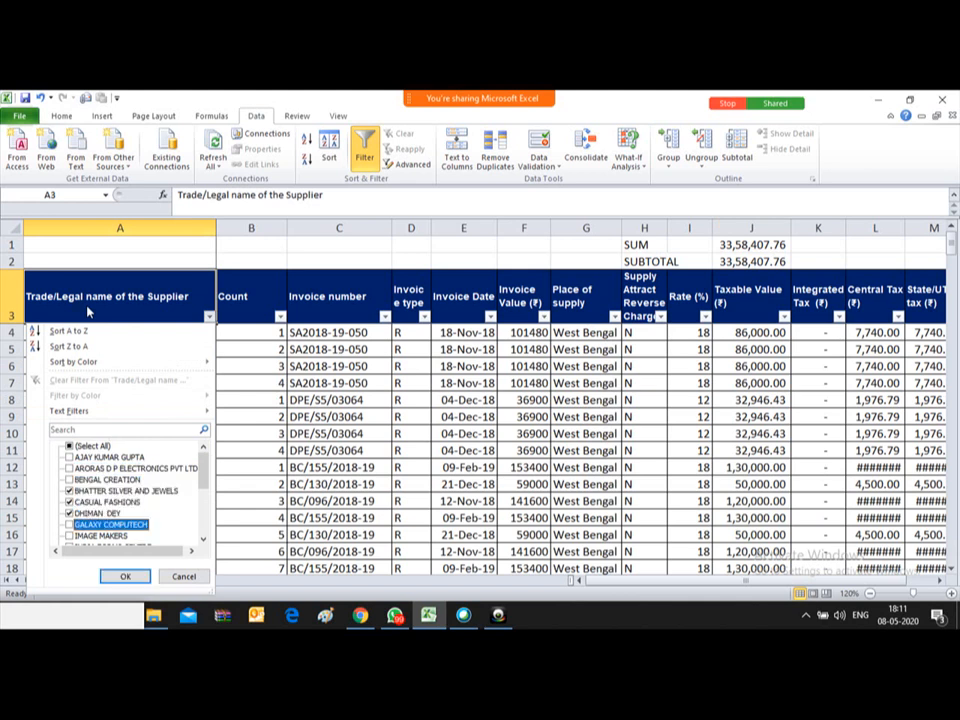
key("Down")
key("space")
key("Return")
Step: Start an AutoSum SUBTOTAL of visible Taxable Values in J193
key("Down")
key("ctrl+Down")
key("Down")
key("Down")
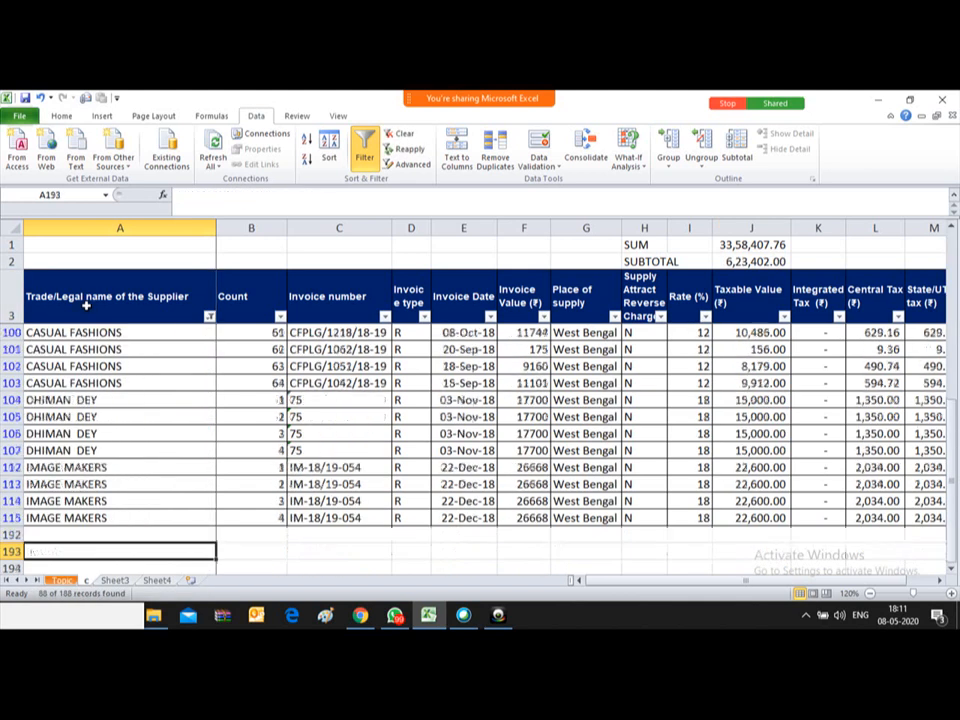
key("Up")
key("Up")
key("Right")
key("Right")
key("Right")
key("Right")
key("Right")
key("Right")
key("Right")
key("Right")
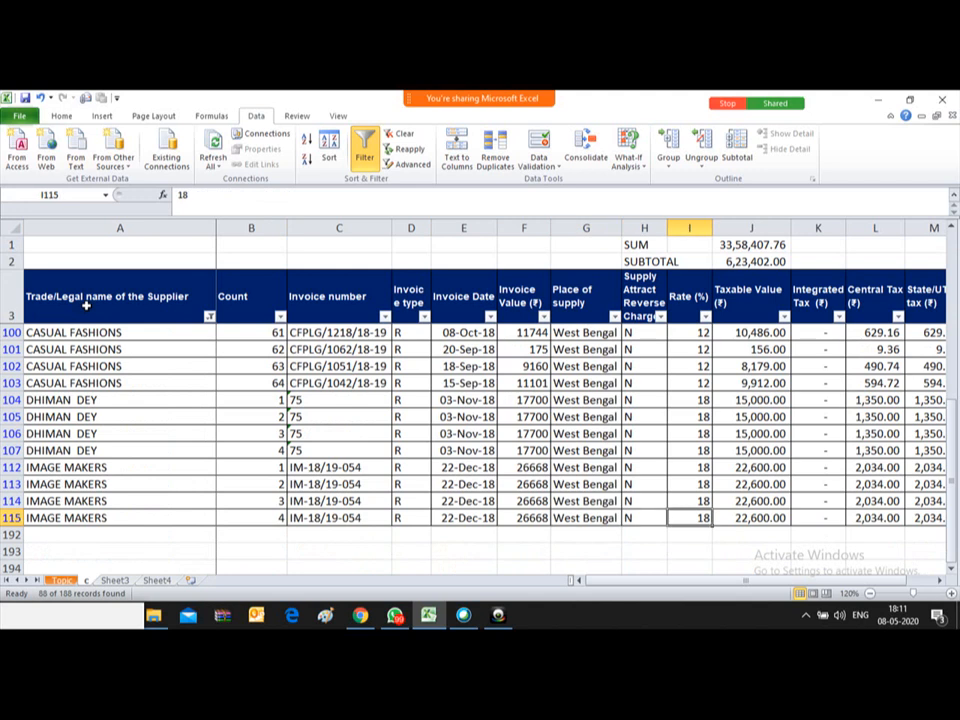
key("Right")
key("Down")
key("Down")
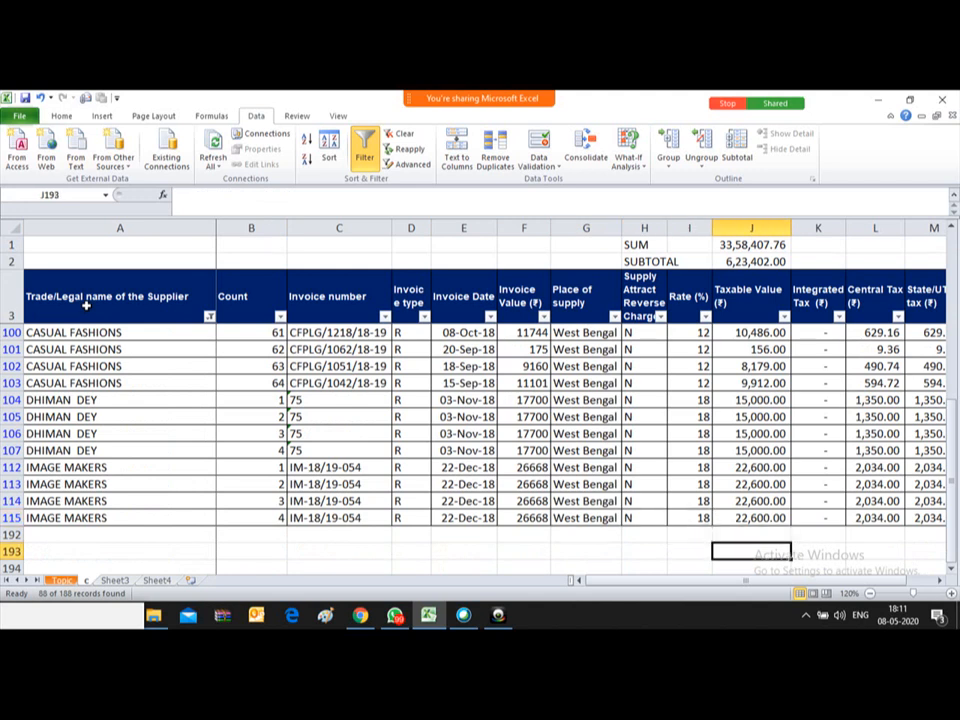
key("alt+equal")
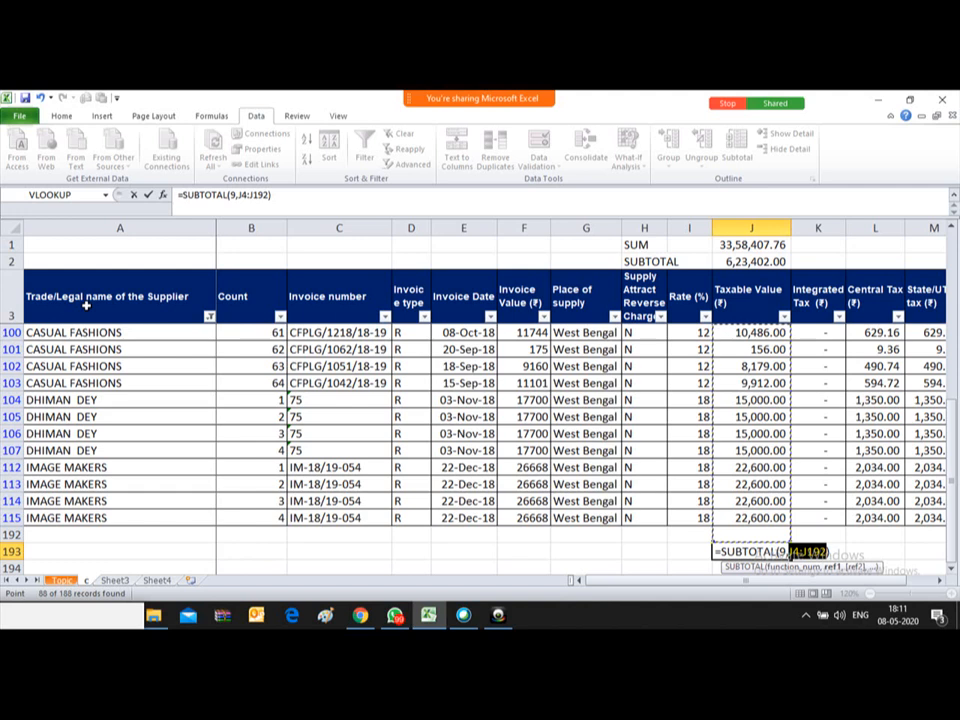
Step: Commit the J193 subtotal, clear it, and re-enter the AutoSum subtotal
key("Return")
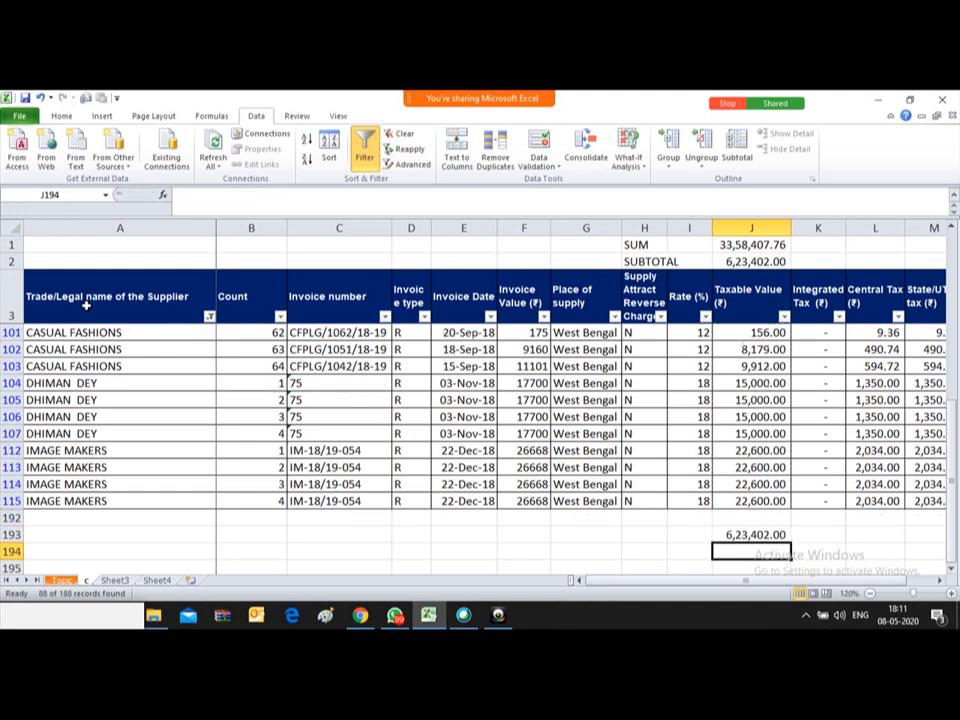
key("Up")
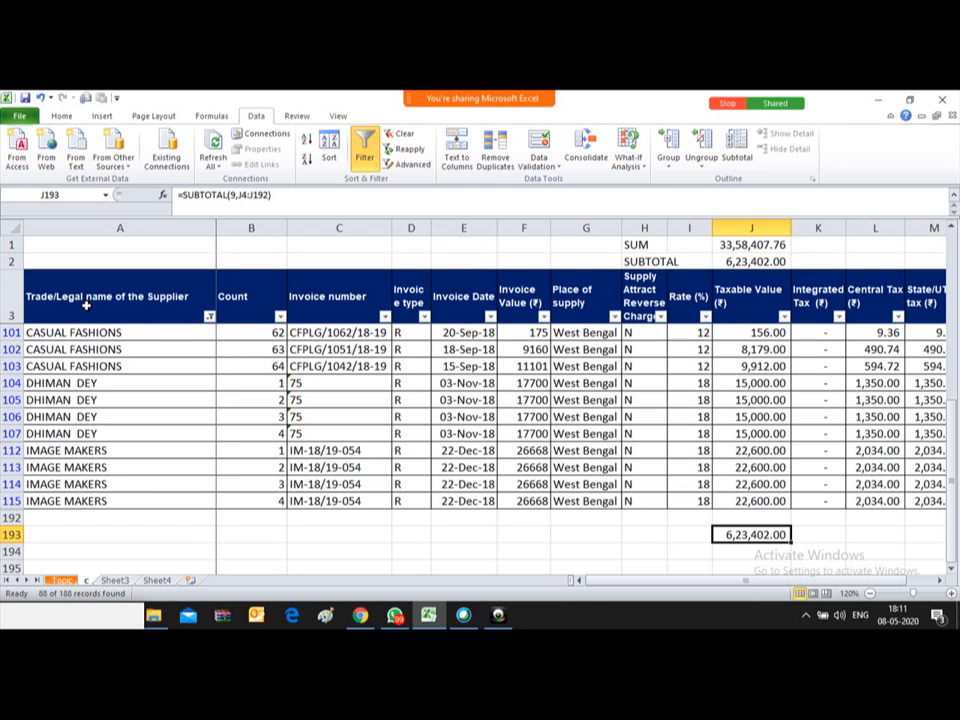
key("Delete")
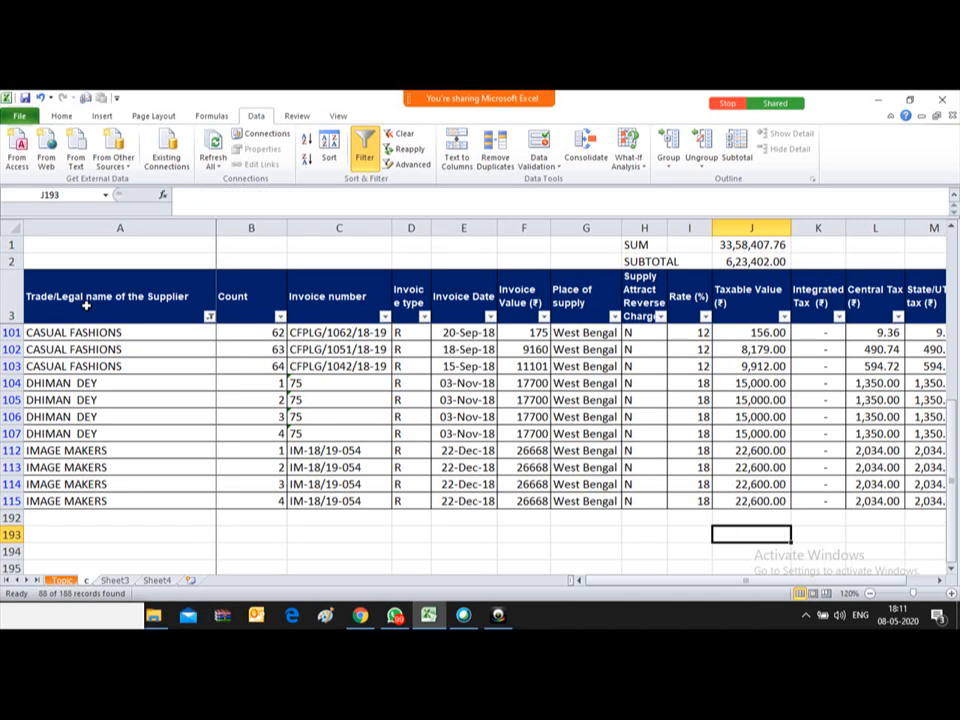
key("alt+equal")
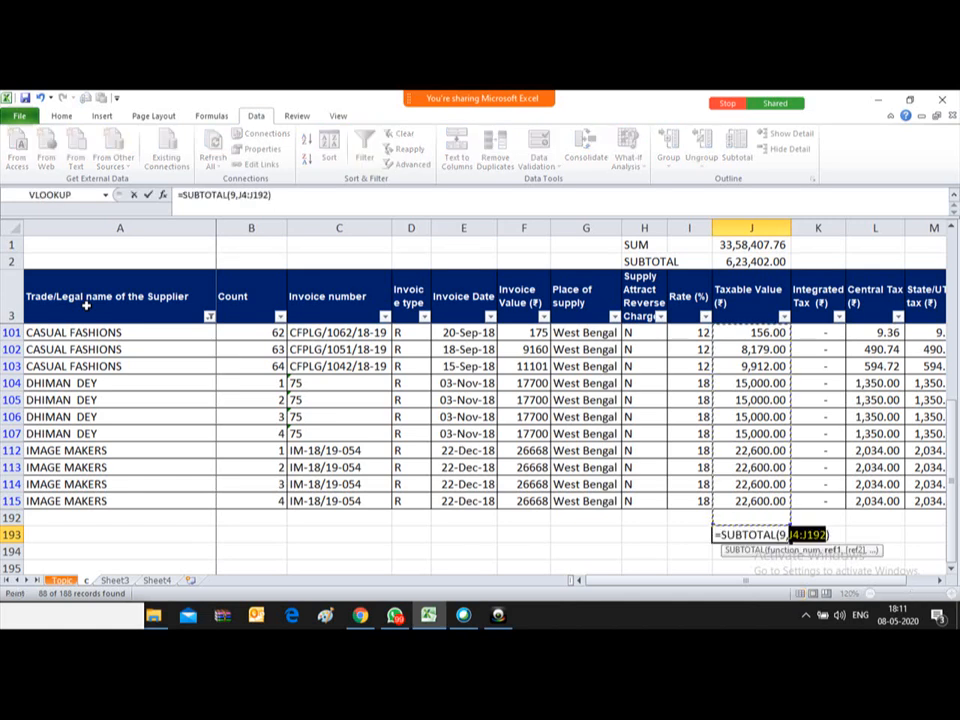
key("Return")
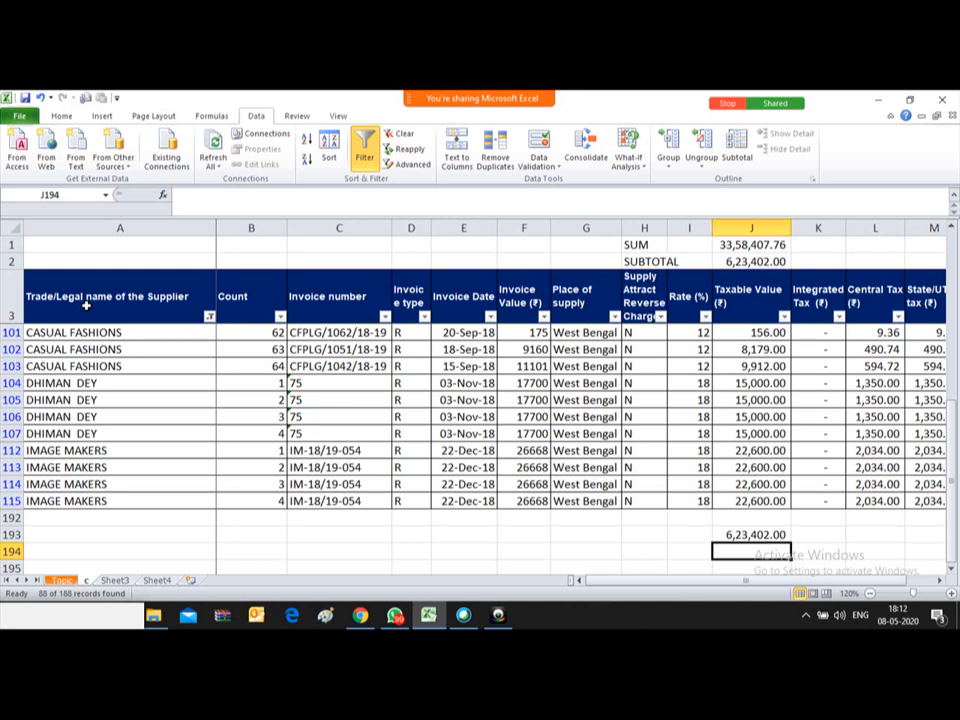
Step: Compare J193's subtotal with J2's 6,23,402.00, then clear J193
key("Up")
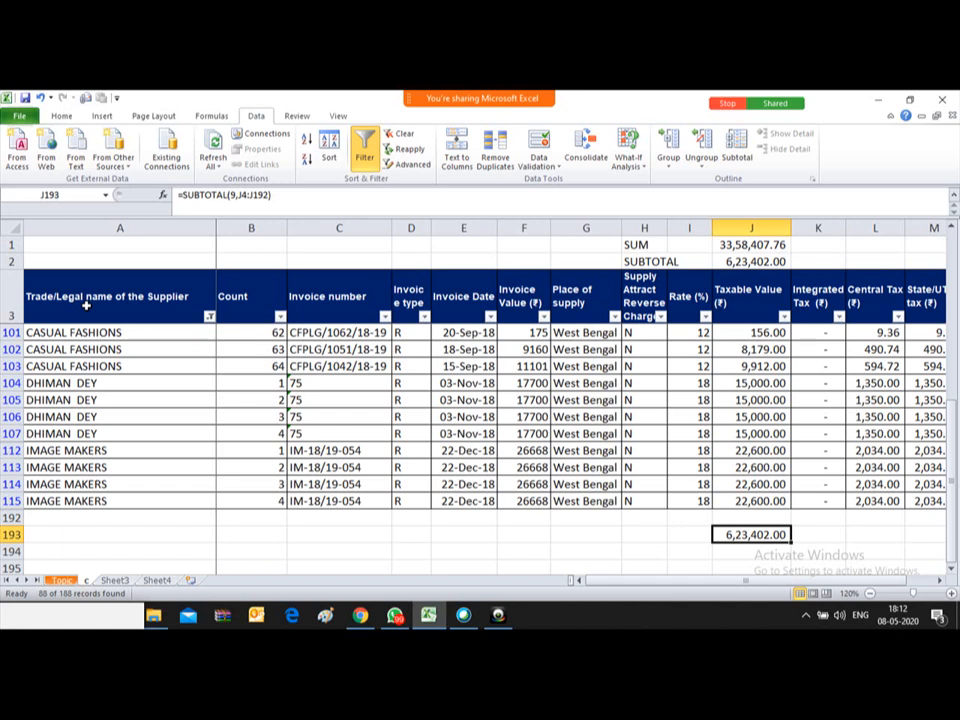
key("ctrl+Up")
key("ctrl+Down")
key("Up")
key("Up")
key("Up")
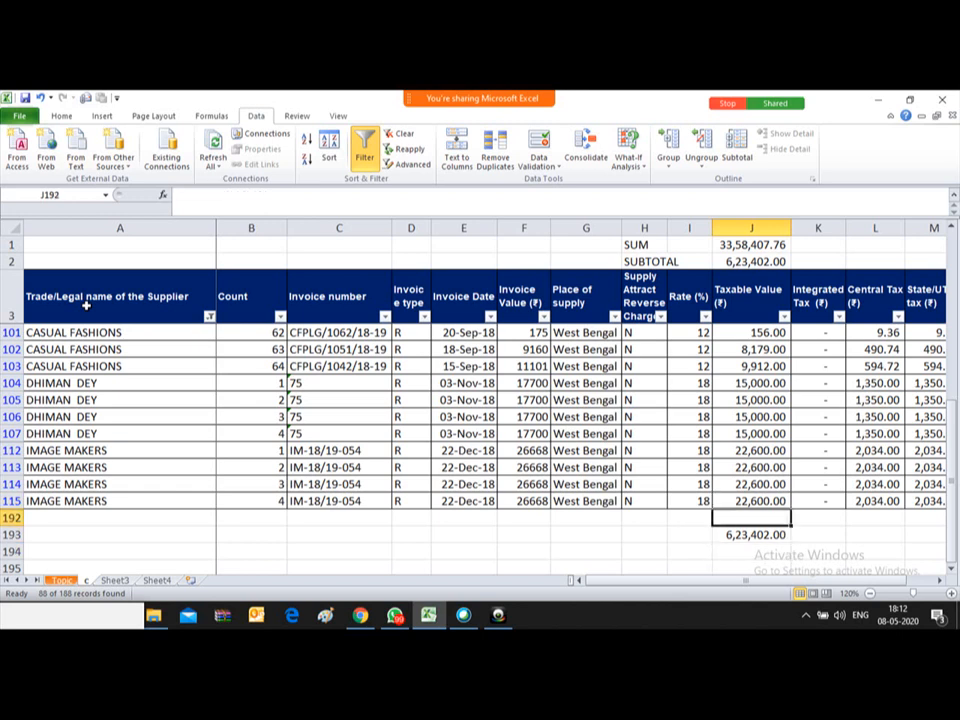
key("ctrl+Up")
key("Down")
key("Down")
key("Down")
key("Down")
key("Down")
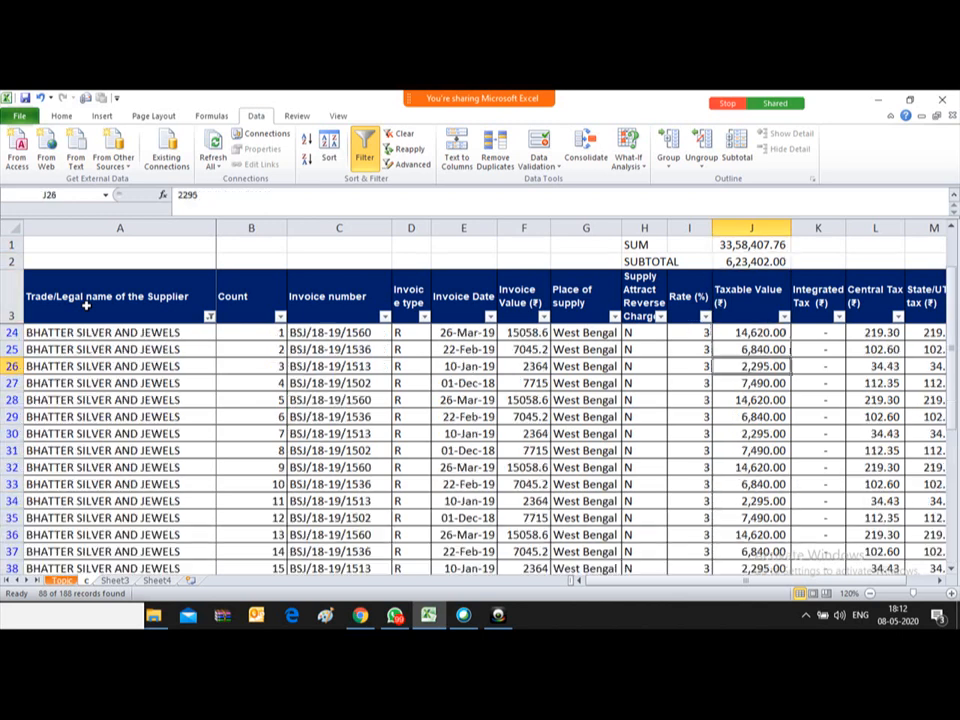
key("Up")
key("Up")
key("Up")
key("Up")
key("Down")
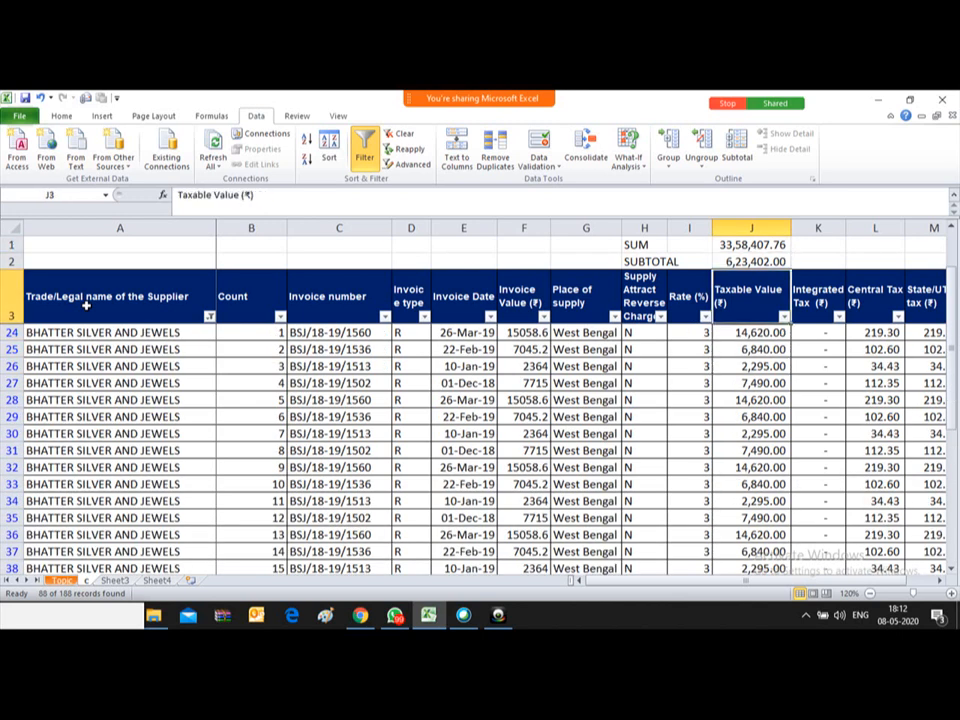
key("Up")
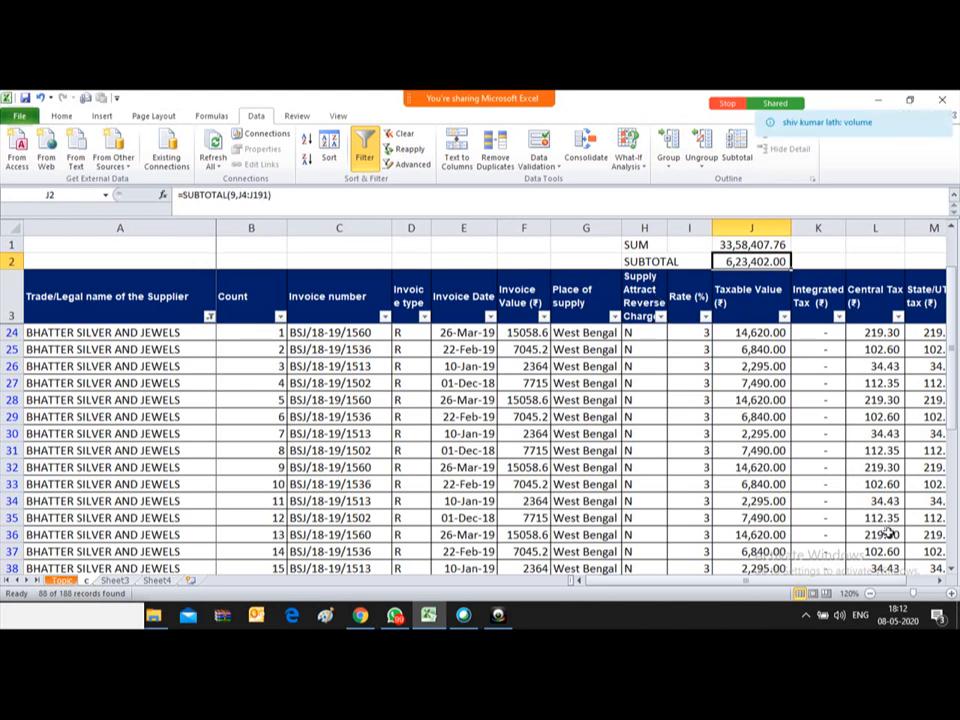
key("Down")
key("Down")
key("Down")
key("Down")
key("Down")
key("Down")
key("Down")
key("Down")
key("Down")
key("Down")
key("Down")
key("Down")
key("Down")
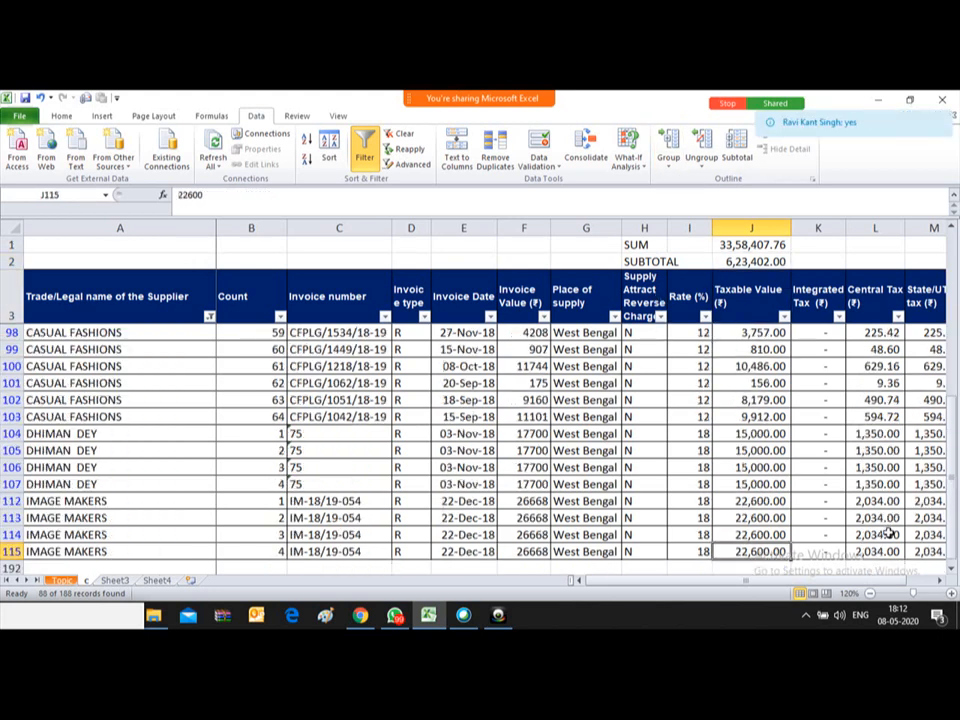
key("Up")
key("Delete")
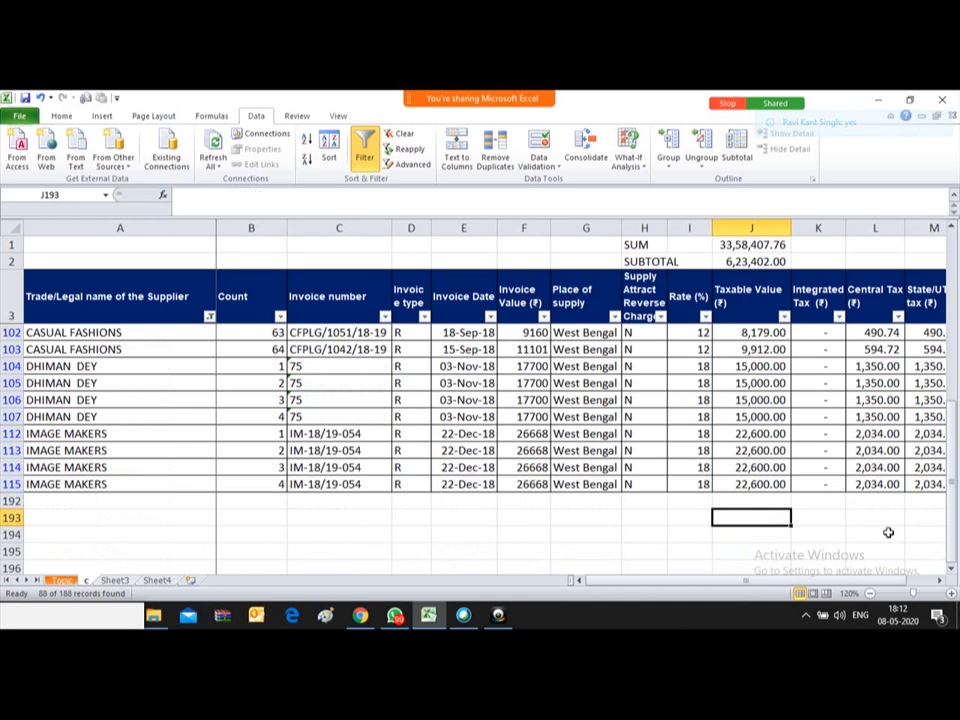
Step: Enter =SUBTOTAL(2,J24:J115) in J193 to count the visible Taxable Values
type("=")
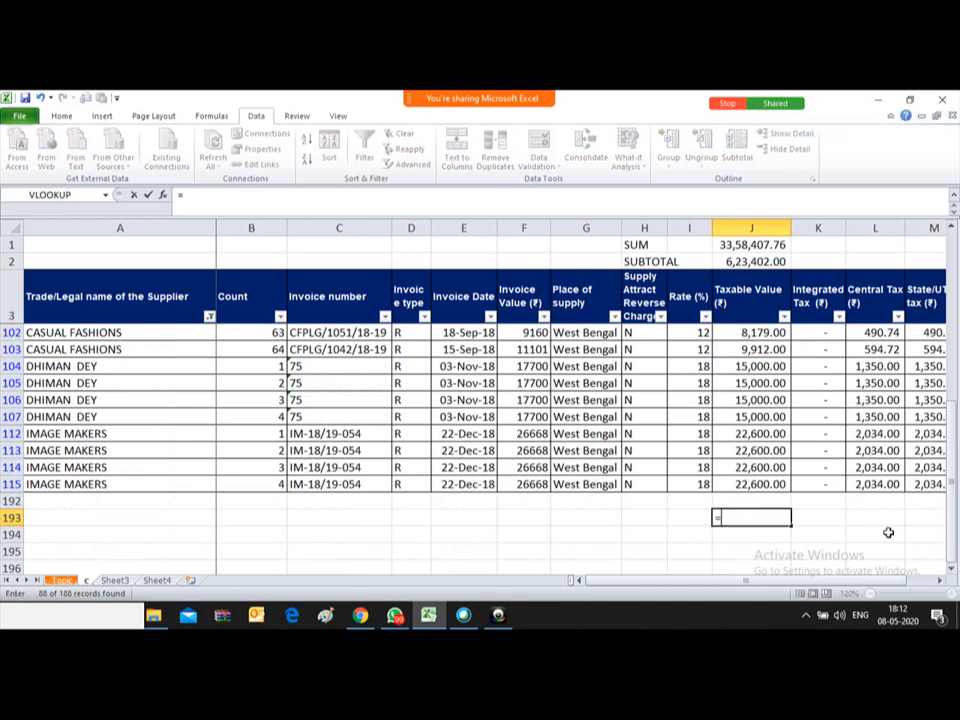
type("SUB")
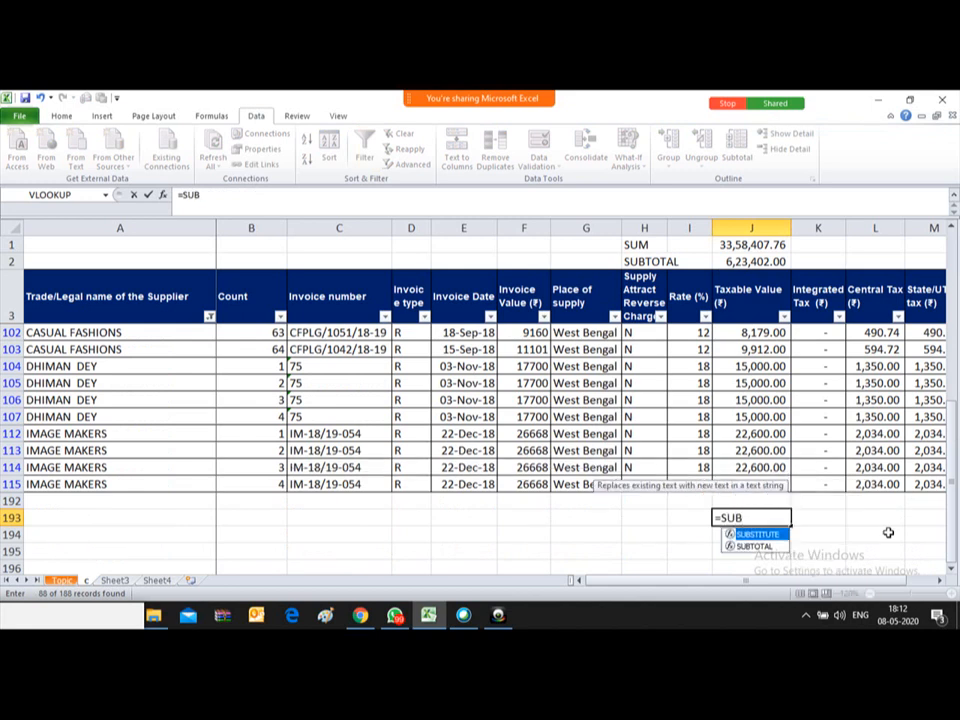
type("TOTAL")
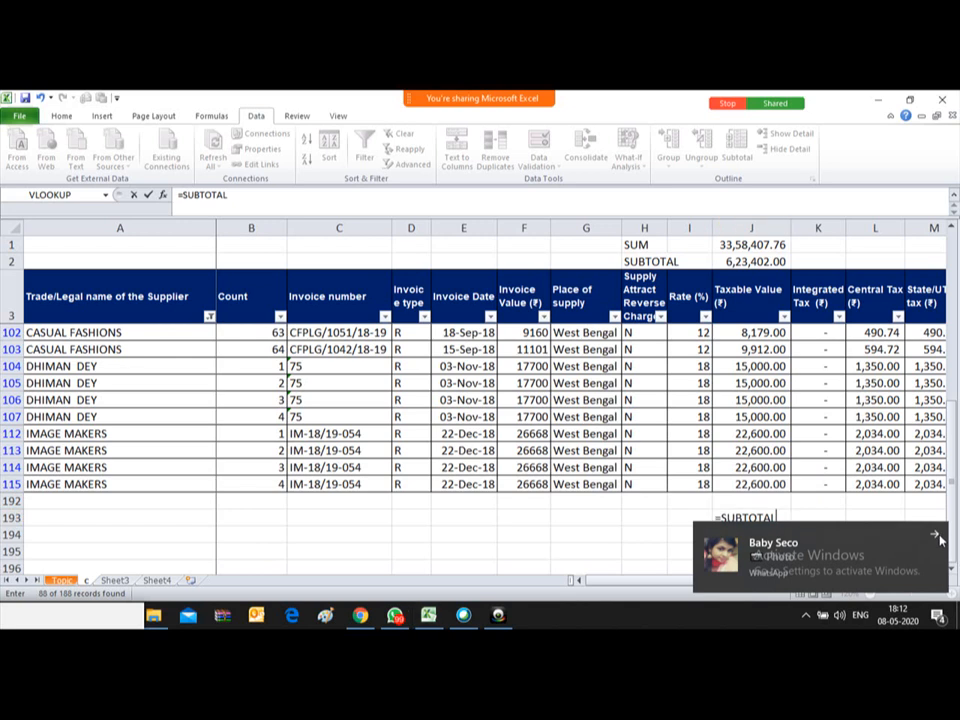
left_click(938, 537)
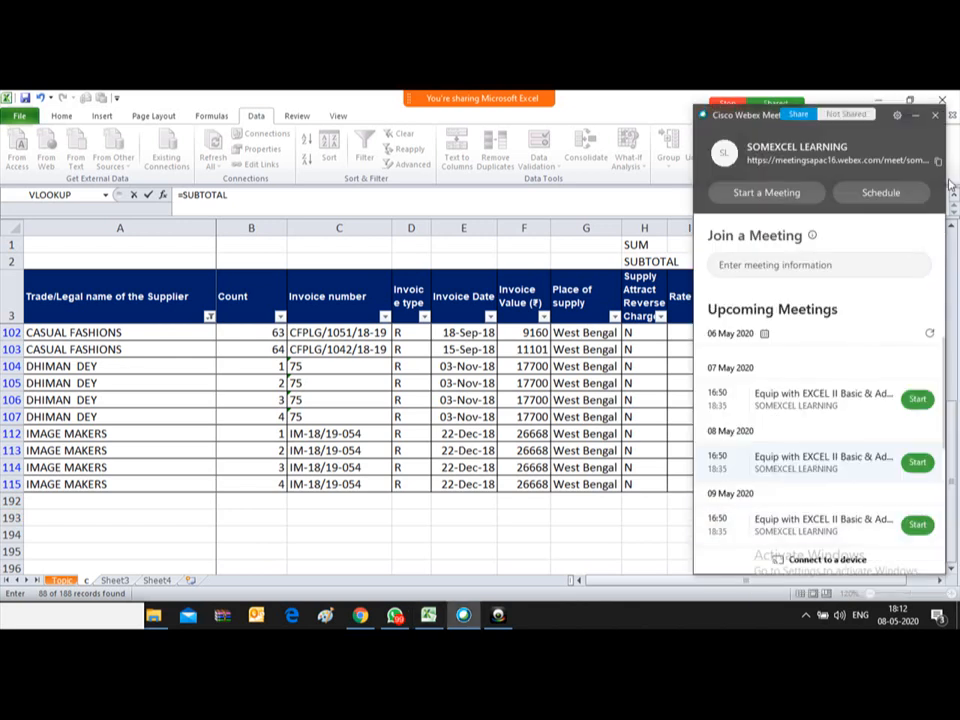
left_click(916, 117)
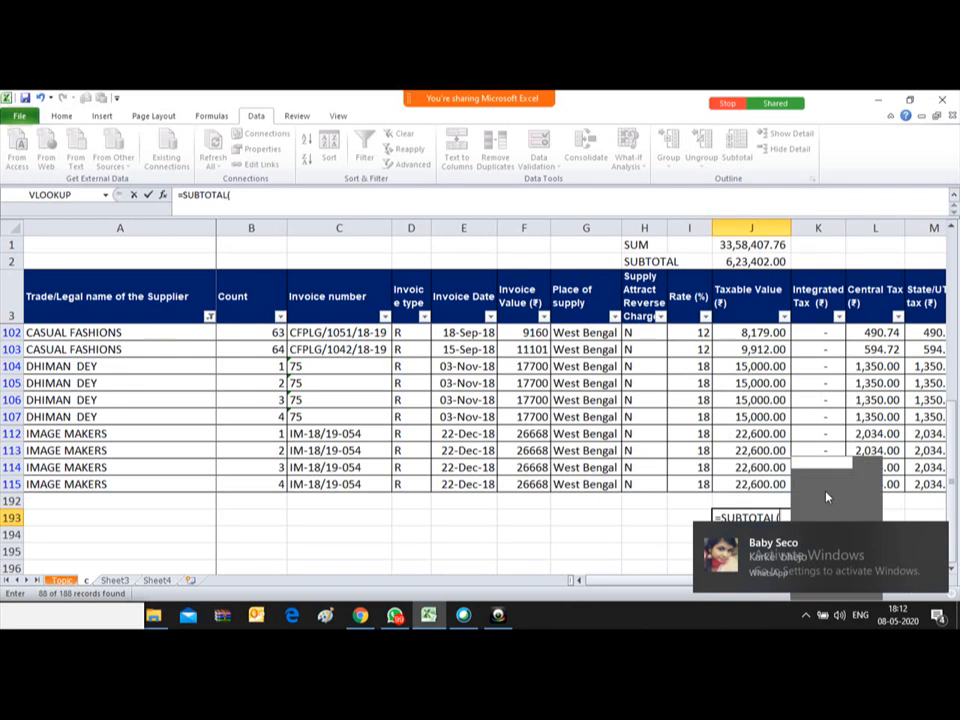
type("(")
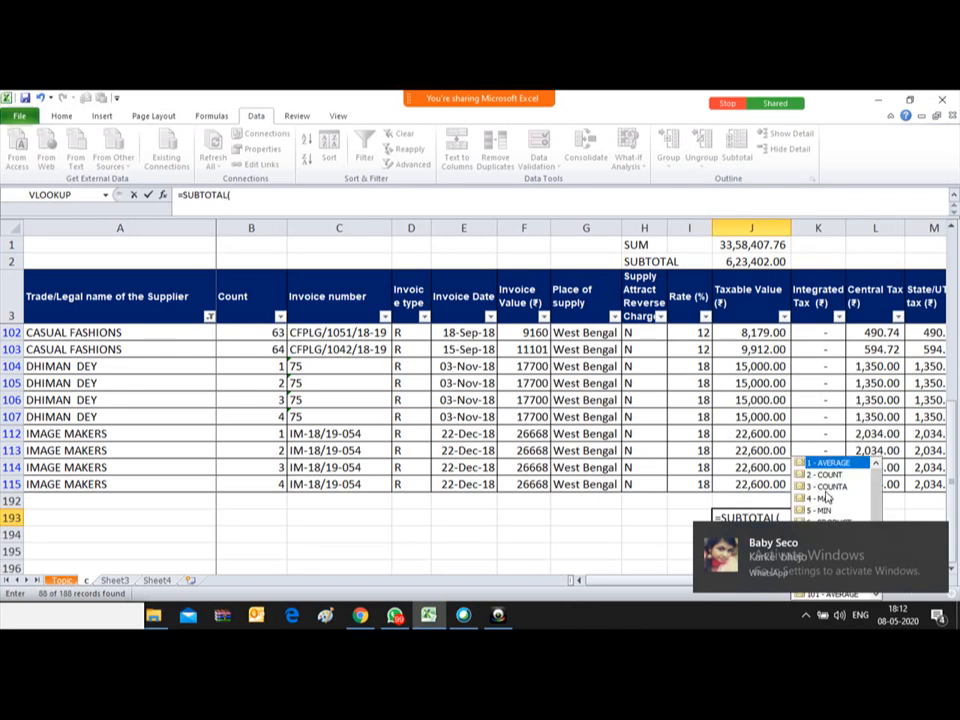
left_click(928, 543)
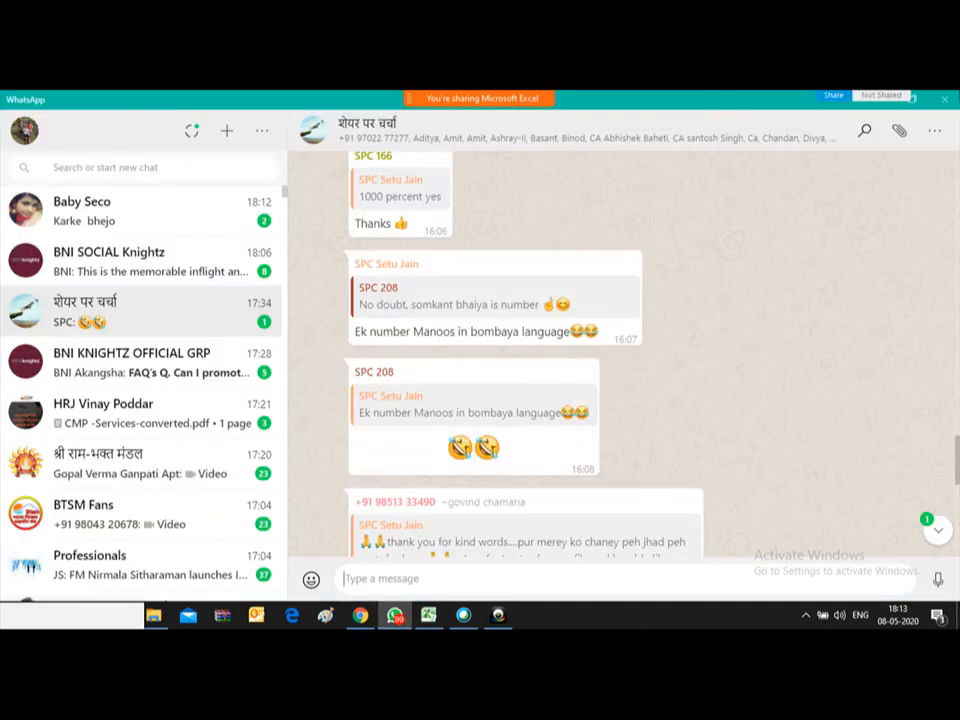
key("alt+Tab")
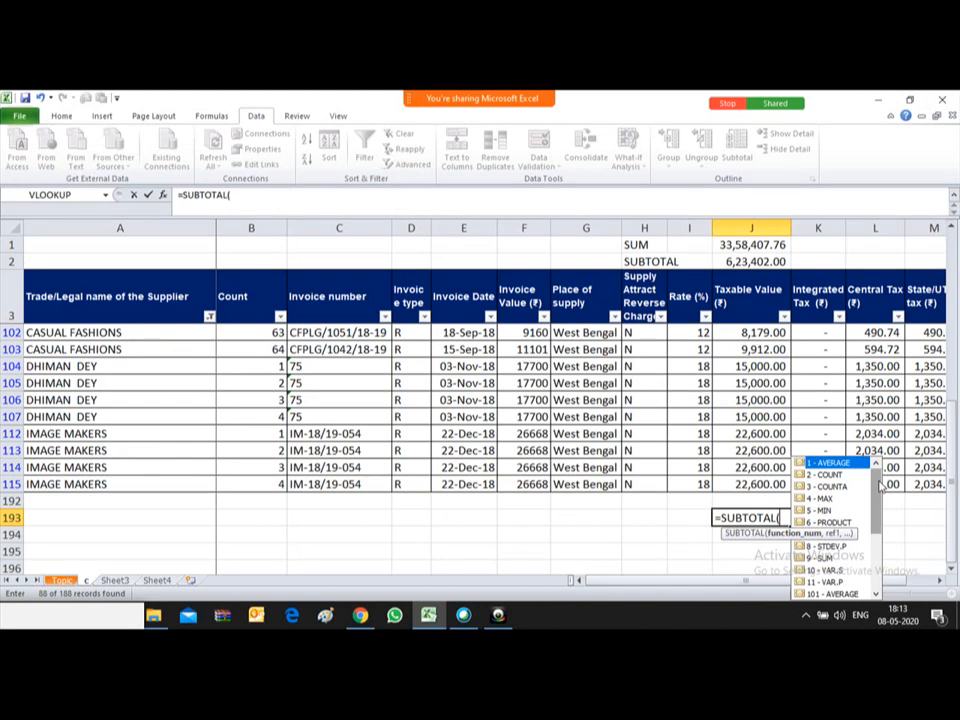
left_click(830, 474)
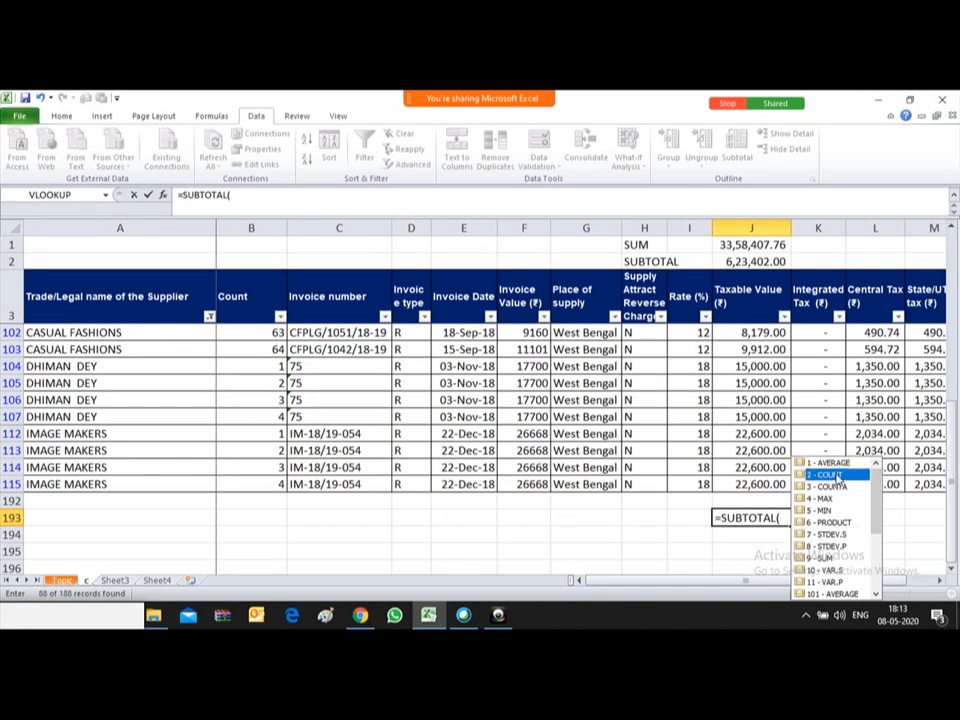
double_click(836, 476)
type(",")
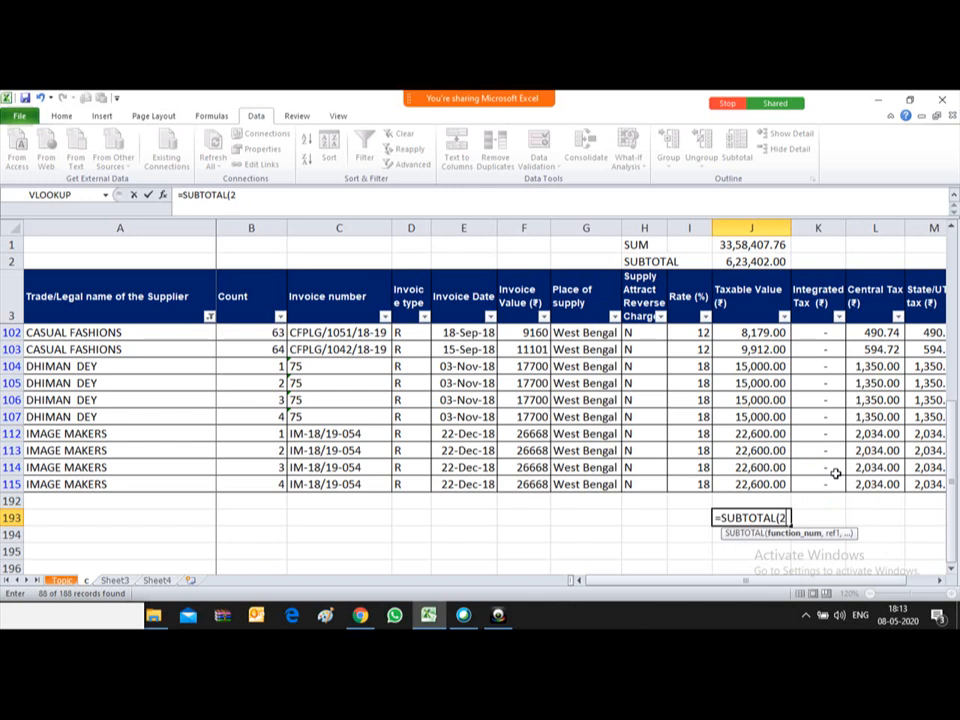
left_click(742, 314)
key("Down")
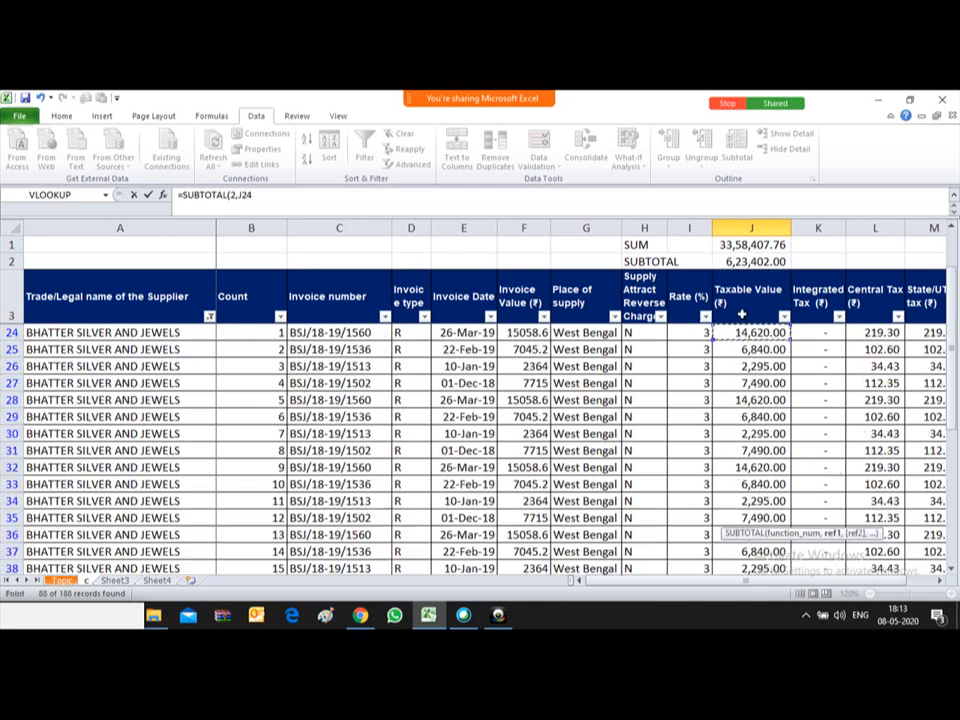
key("ctrl+shift+Down")
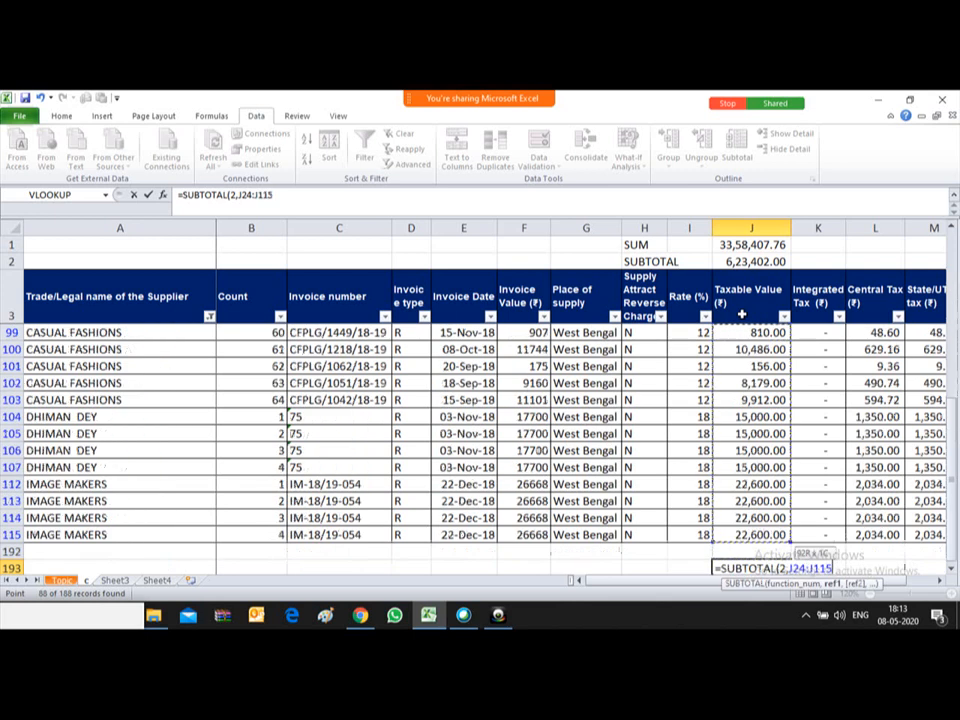
type(")")
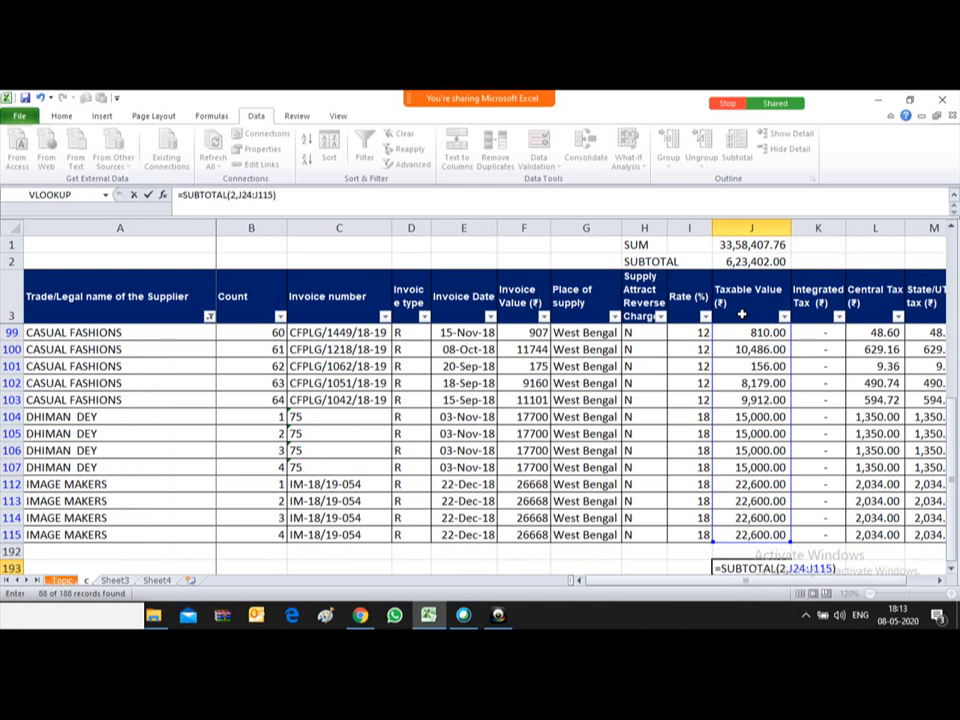
key("Return")
Step: Select J24:J115 to confirm the status-bar count of 88, then return to J193
key("Up")
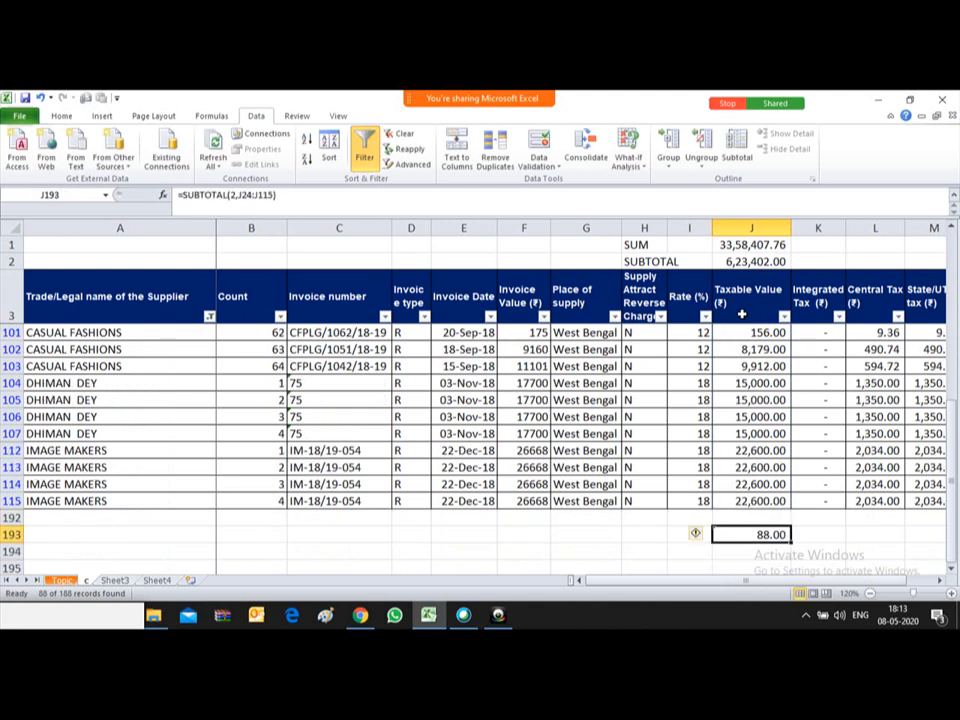
key("Up")
key("Up")
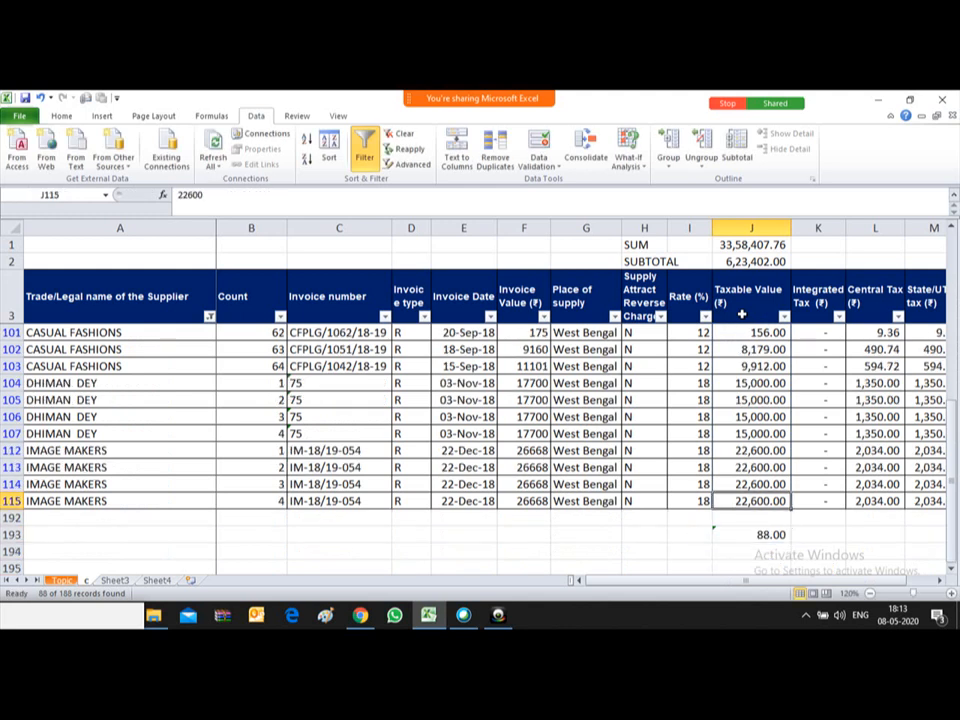
key("shift+Up")
key("shift+Up")
key("shift+Up")
key("shift+Up")
key("shift+Up")
key("shift+Up")
key("shift+Up")
key("shift+Up")
key("shift+Up")
key("shift+Up")
key("shift+Up")
key("shift+Up")
key("shift+Up")
key("shift+Up")
key("shift+Up")
key("shift+Up")
key("shift+Up")
key("shift+Up")
key("shift+Up")
key("shift+Up")
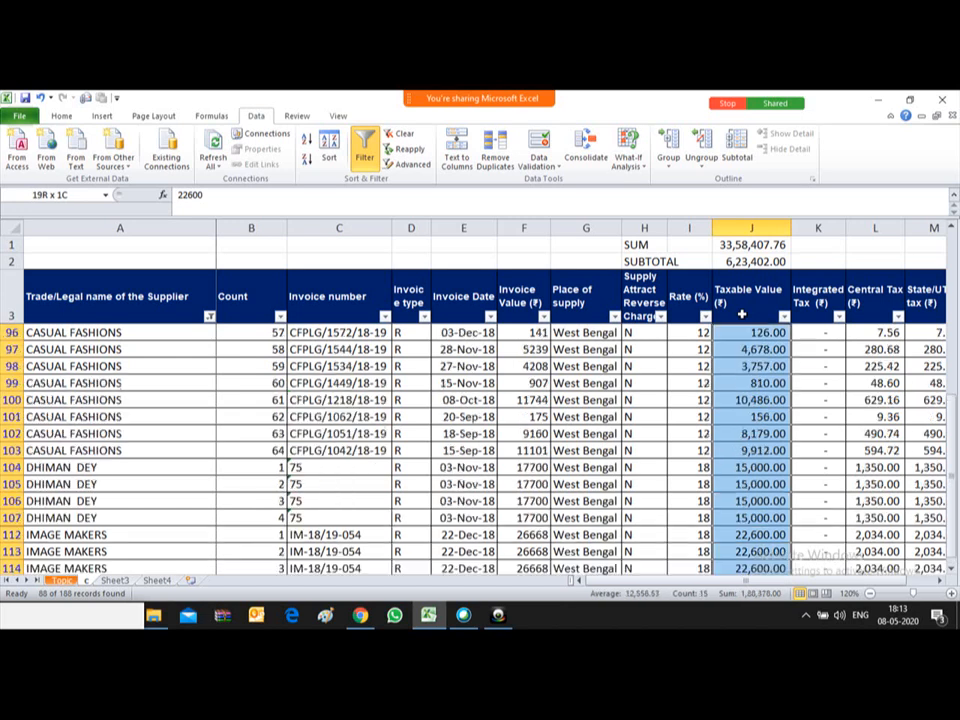
key("shift+Up")
key("shift+Up")
key("shift+Up")
key("shift+Up")
key("shift+Up")
key("shift+Up")
key("shift+Up")
key("shift+Up")
key("shift+Up")
key("shift+Up")
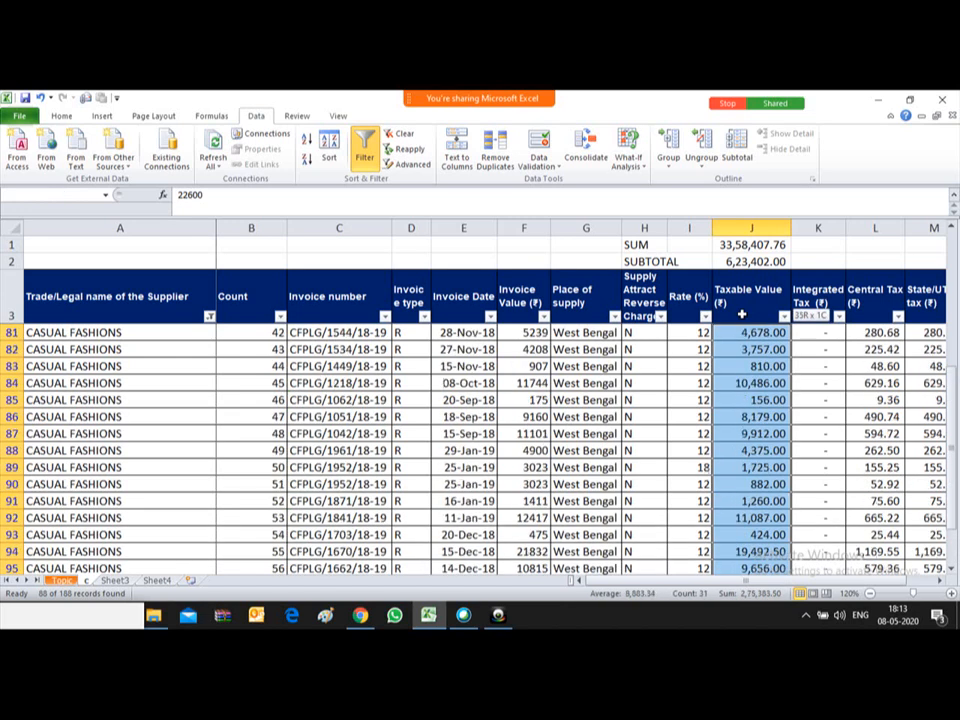
key("shift+Up")
key("shift+Up")
key("shift+Up")
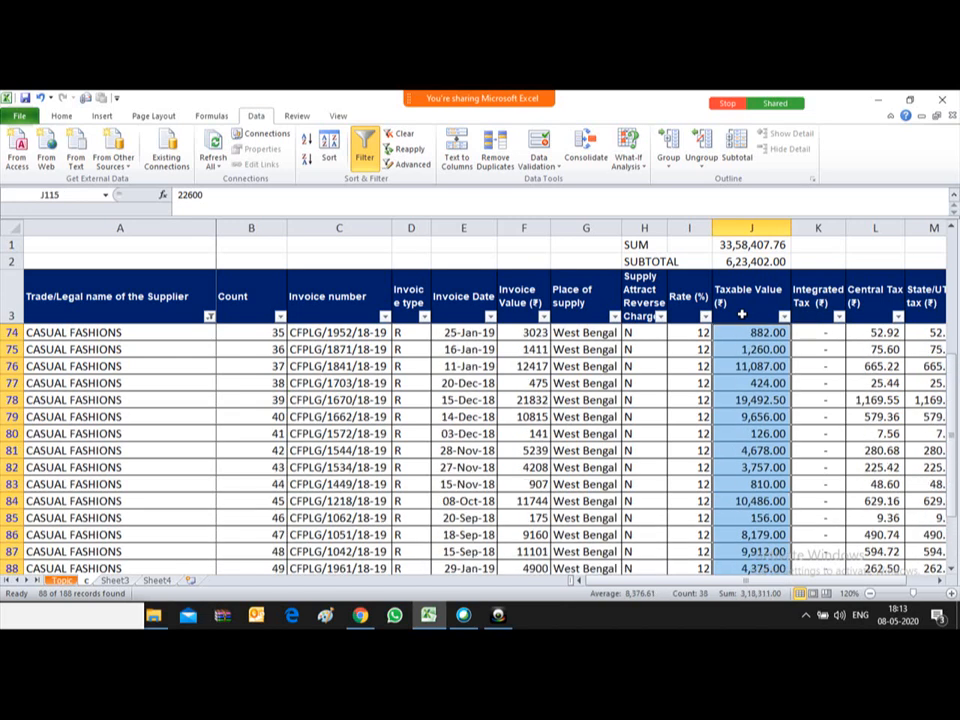
key("Up")
key("ctrl+Up")
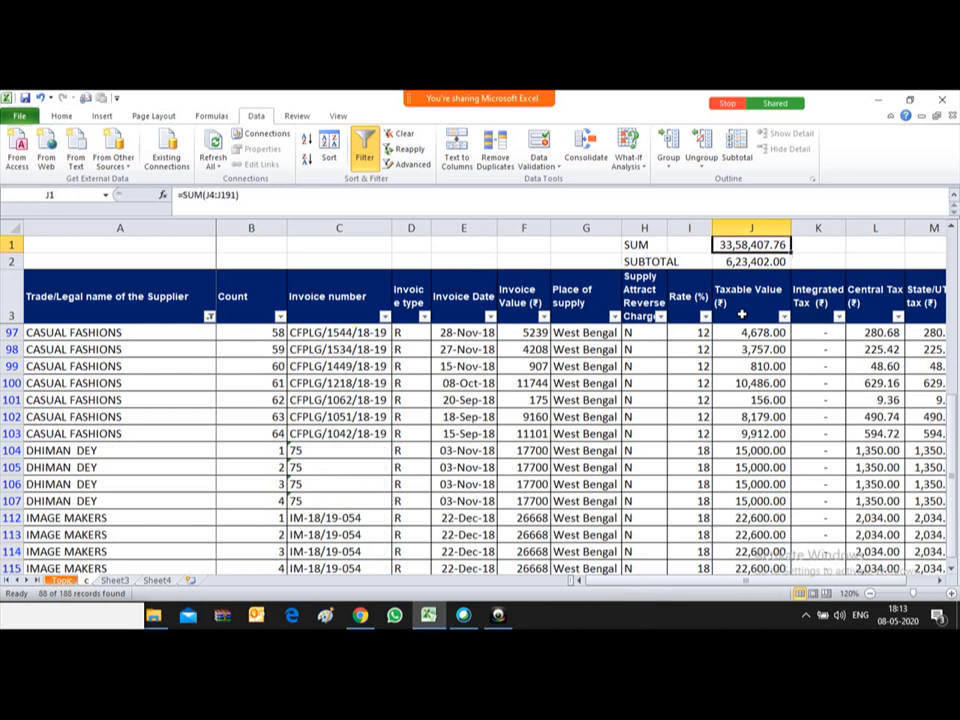
key("Down")
key("Down")
key("Down")
key("ctrl+shift+Down")
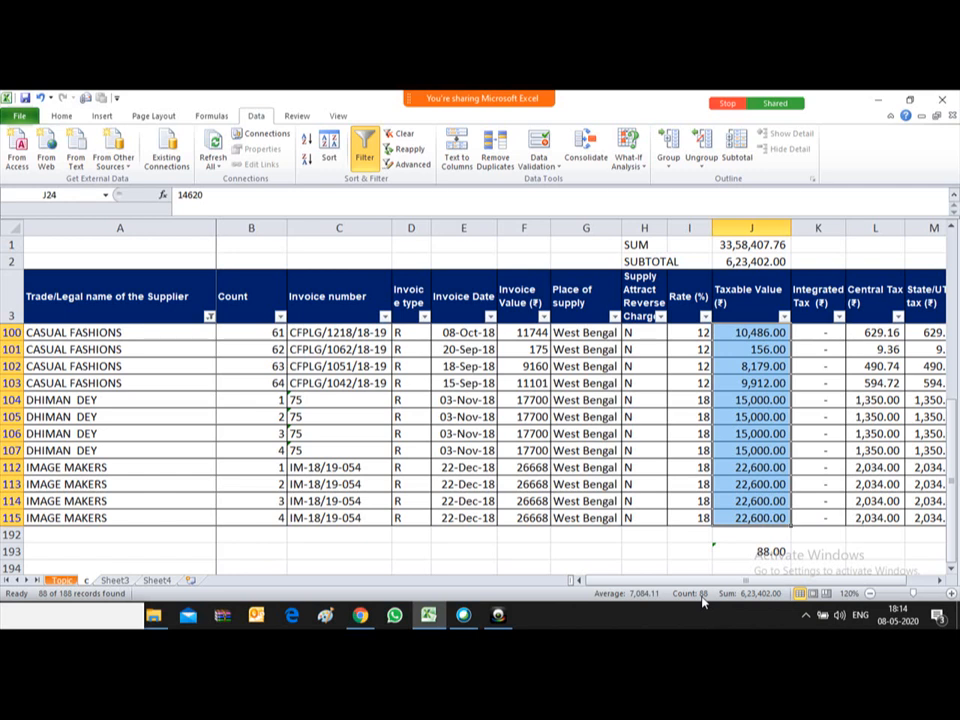
key("Up")
key("Down")
key("Down")
key("ctrl+Down")
key("Down")
key("Down")
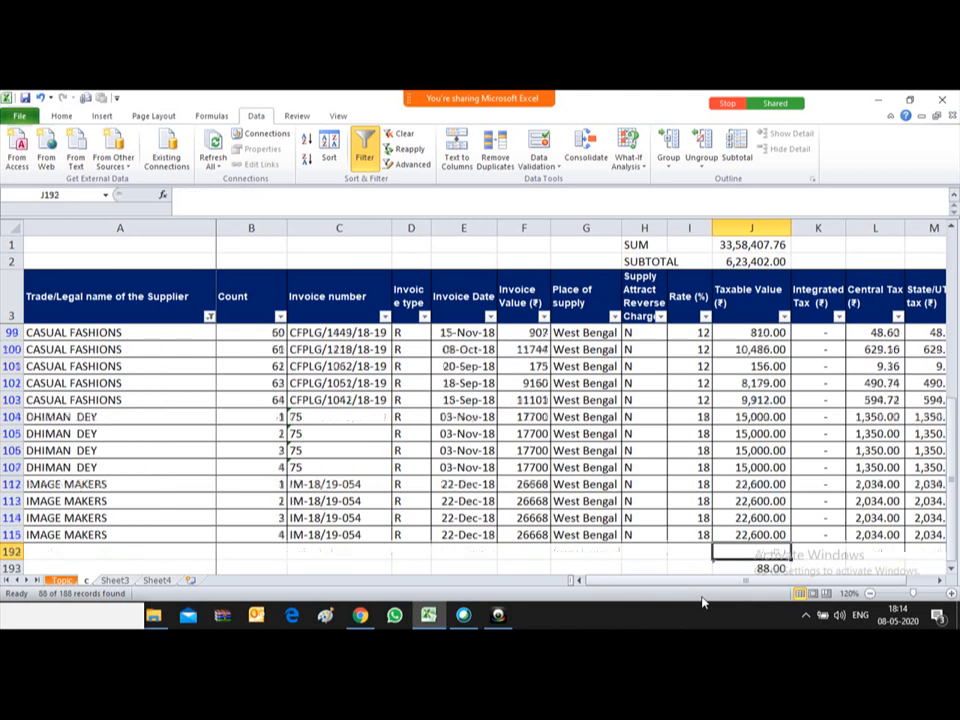
Step: Clear J193 and start a new SUBTOTAL using function 4 (MAX)
key("Delete")
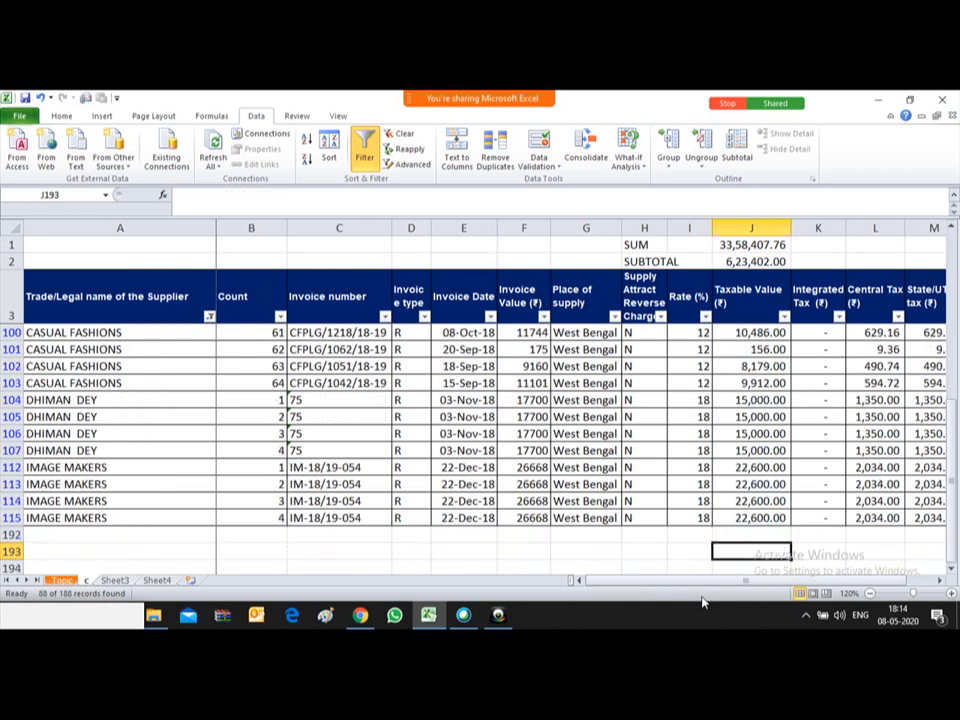
type("=")
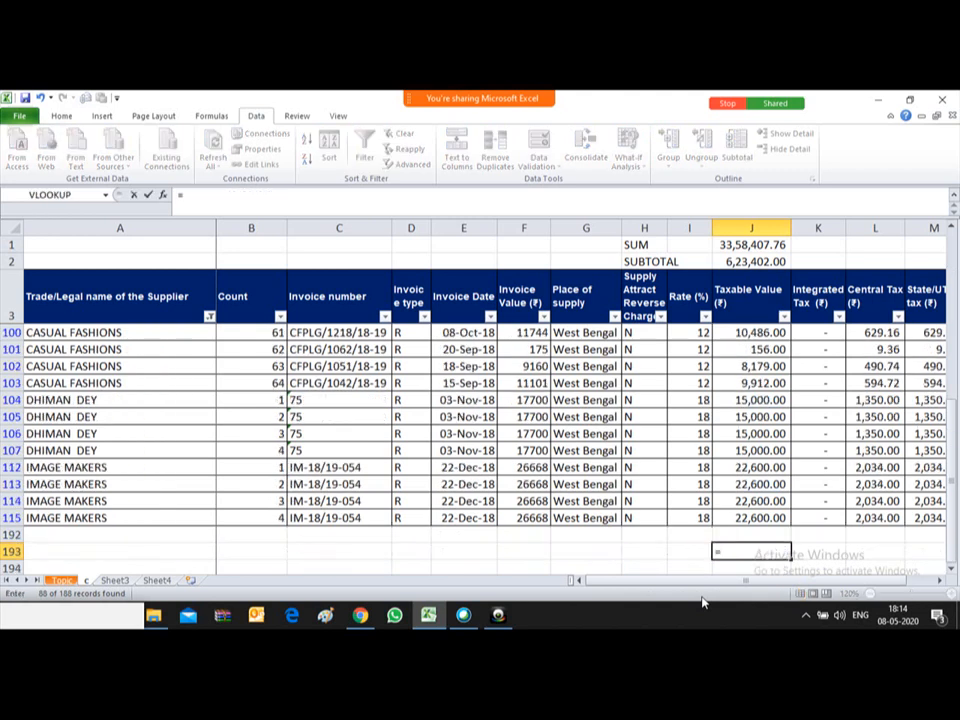
type("SUBTO")
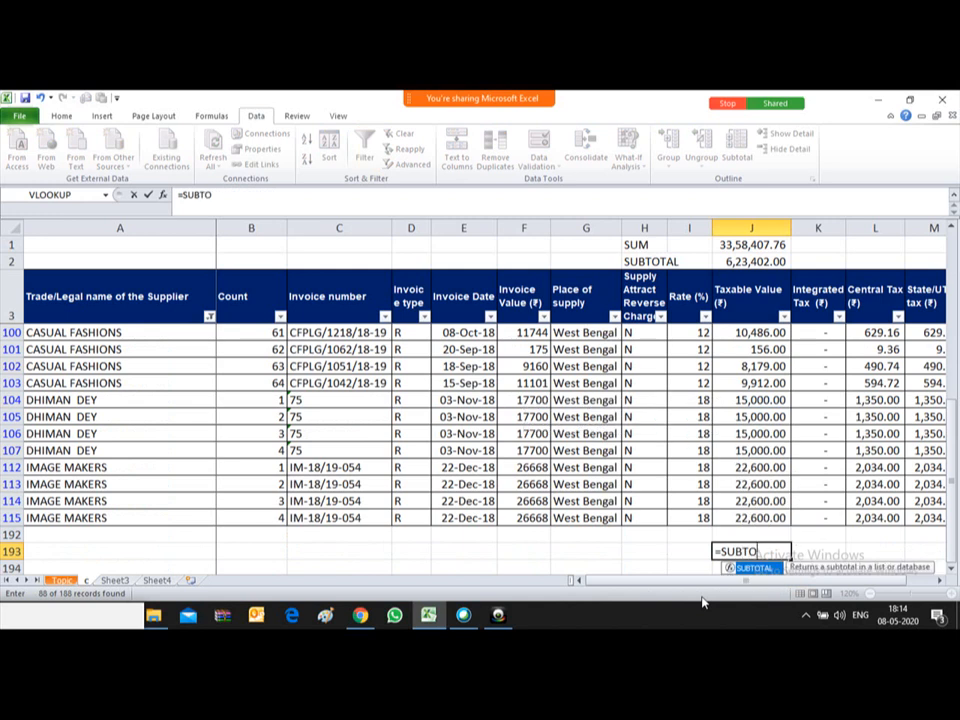
type("TAL(")
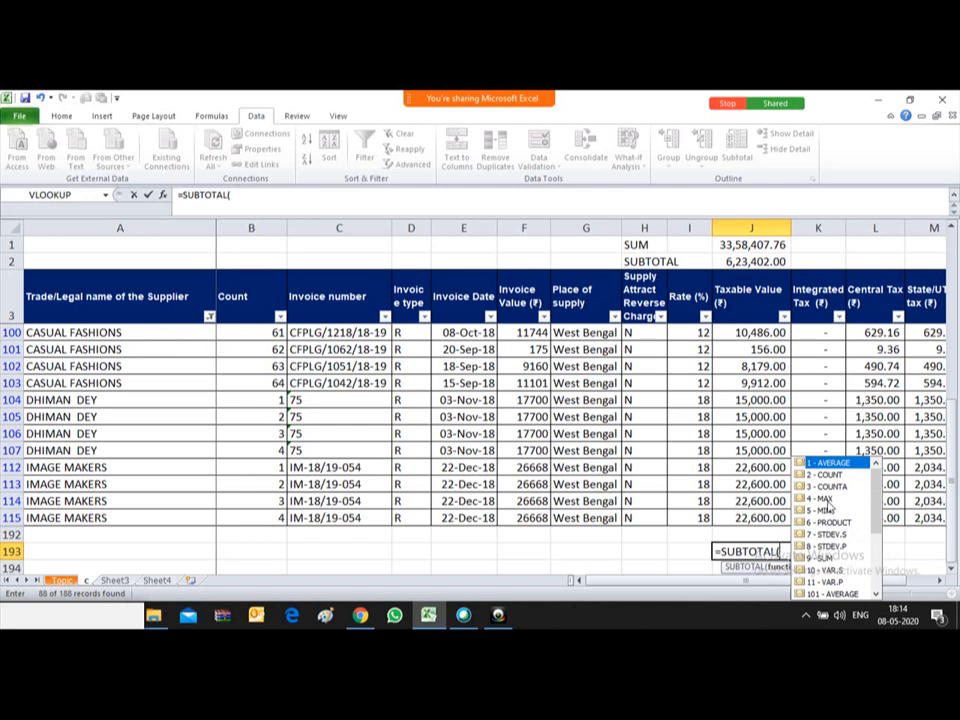
left_click(823, 499)
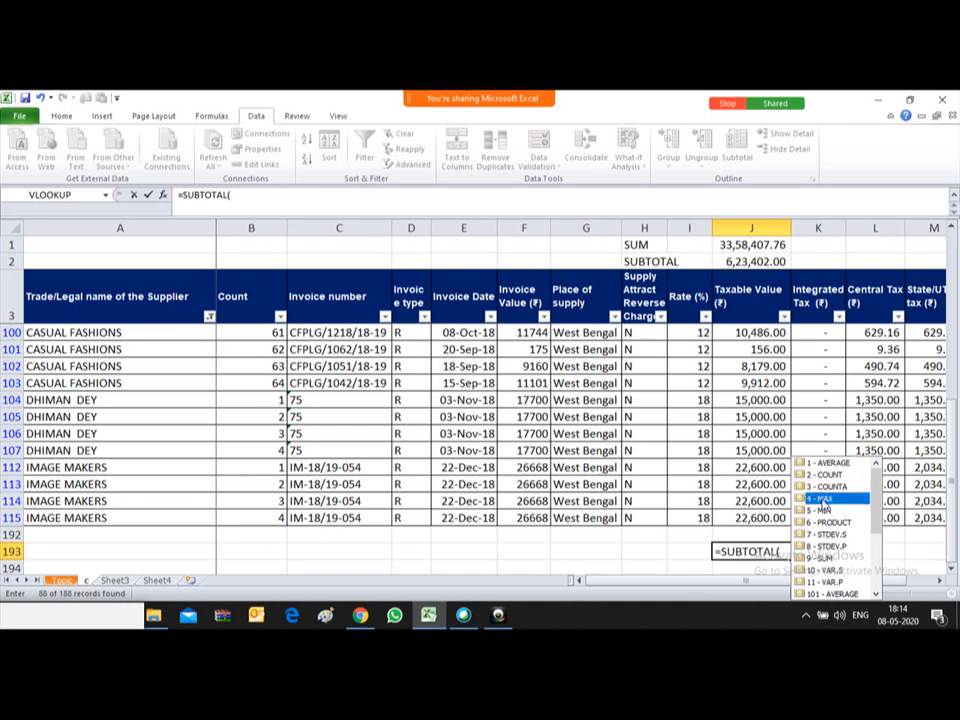
double_click(823, 499)
type(",")
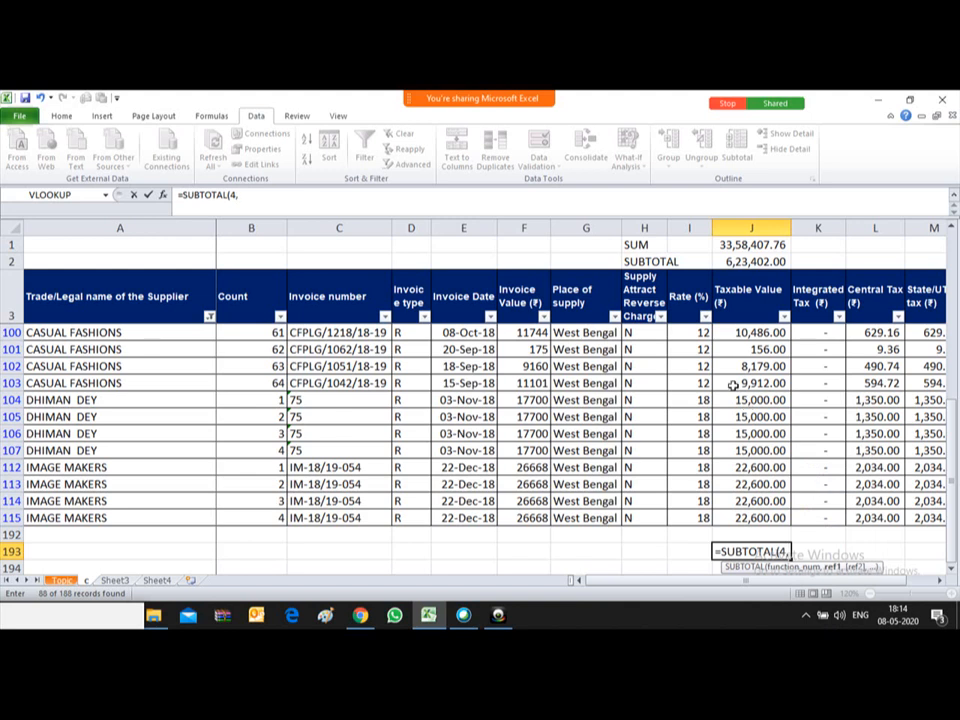
Step: Complete the range J24:J115 so J193 returns the maximum 22,600.00
left_click(726, 332)
key("Up")
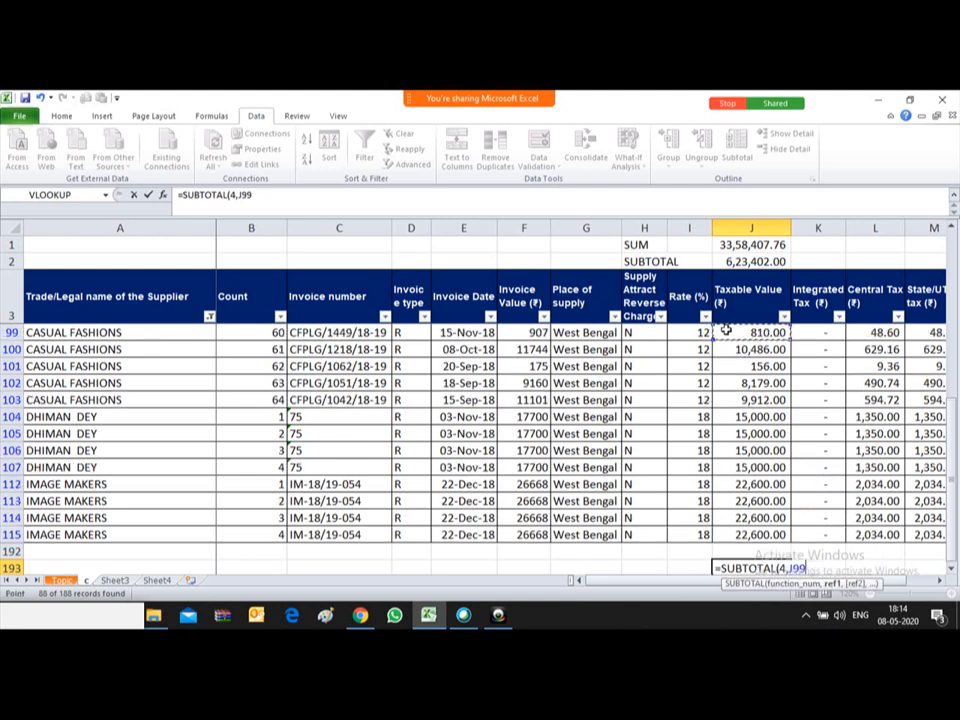
left_click(748, 302)
key("Down")
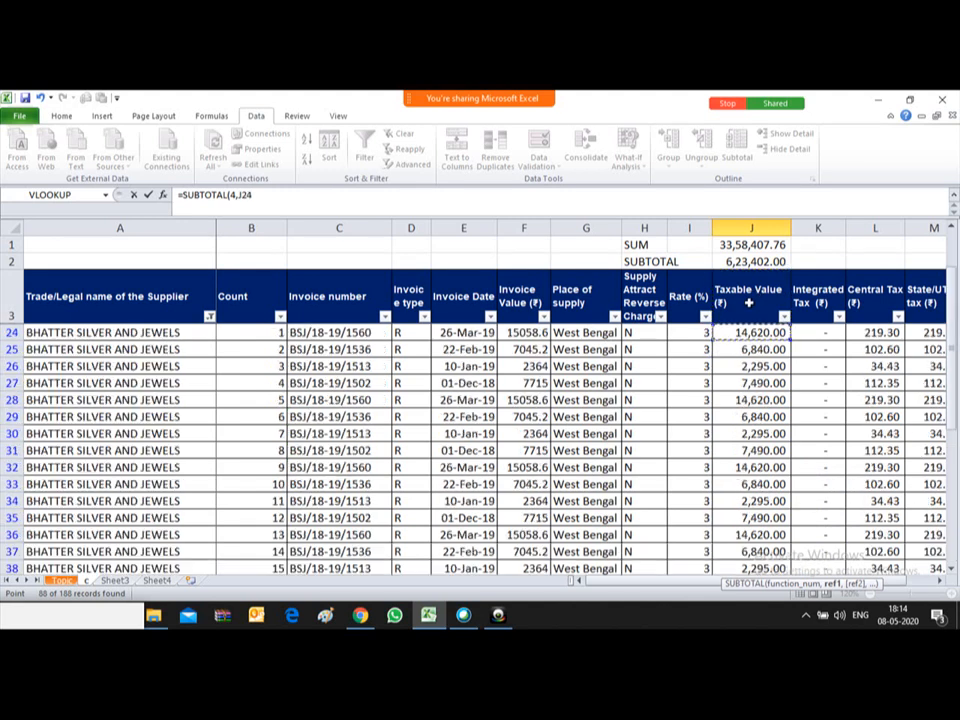
key("ctrl+shift+Down")
key("shift+Down")
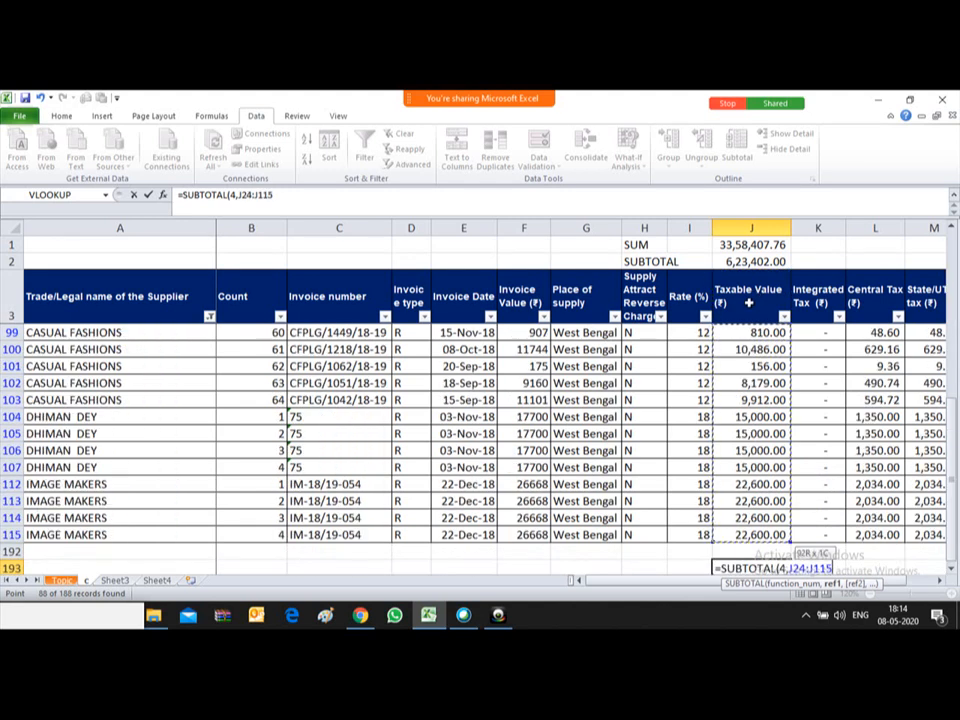
type(")")
key("Return")
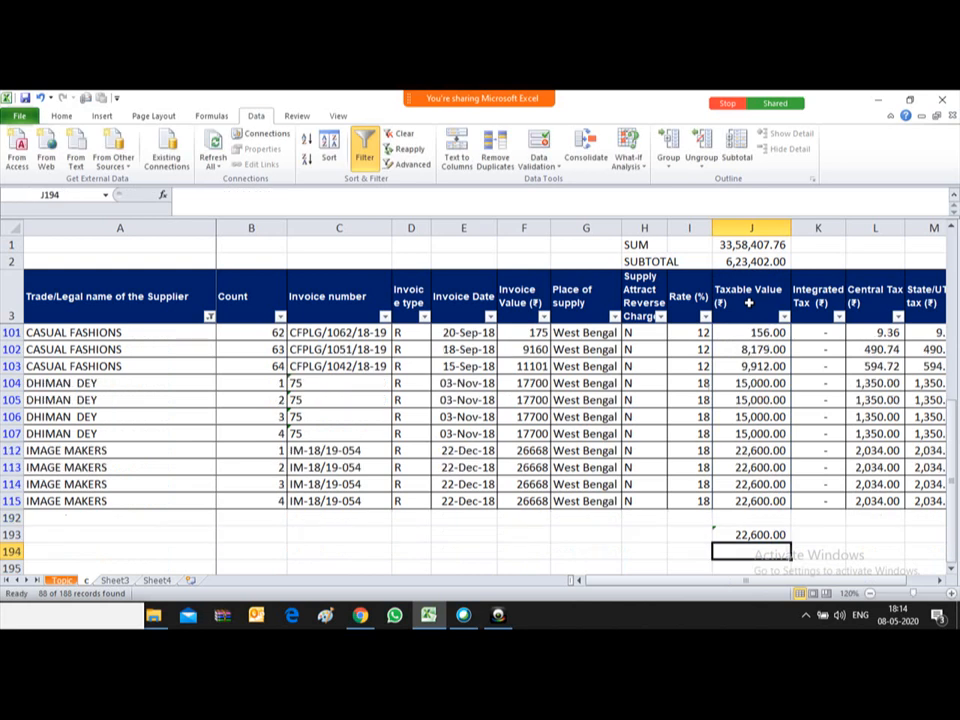
key("Up")
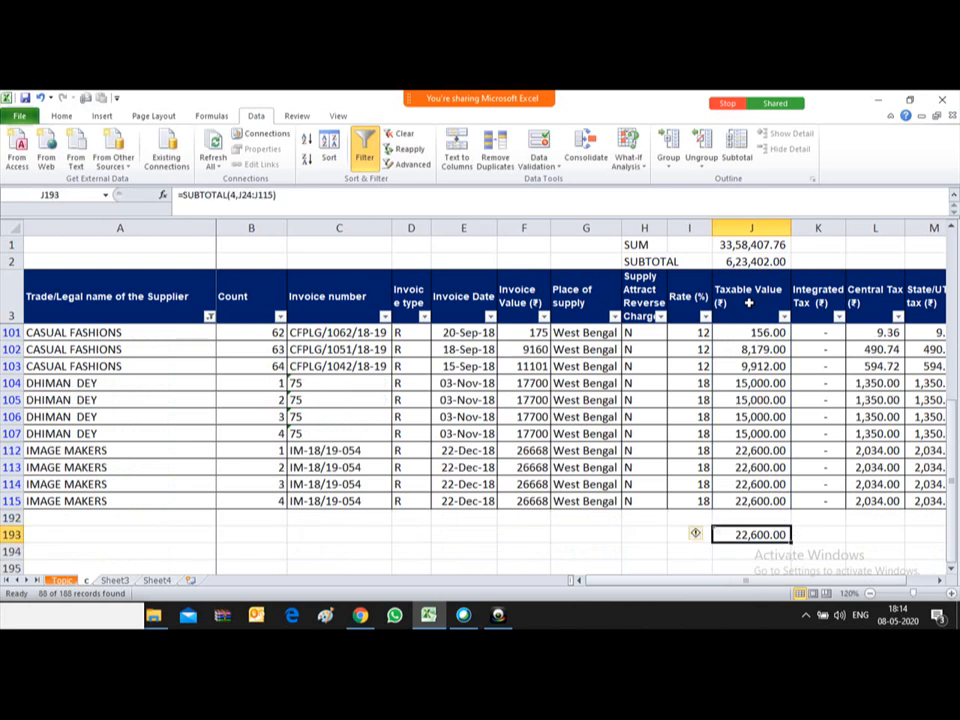
key("Up")
key("Up")
key("Up")
key("Up")
key("Up")
key("Up")
key("Up")
key("Up")
key("Up")
key("Up")
key("Up")
key("Up")
key("Up")
key("Up")
key("Up")
key("Up")
key("Up")
key("Up")
key("Up")
key("Up")
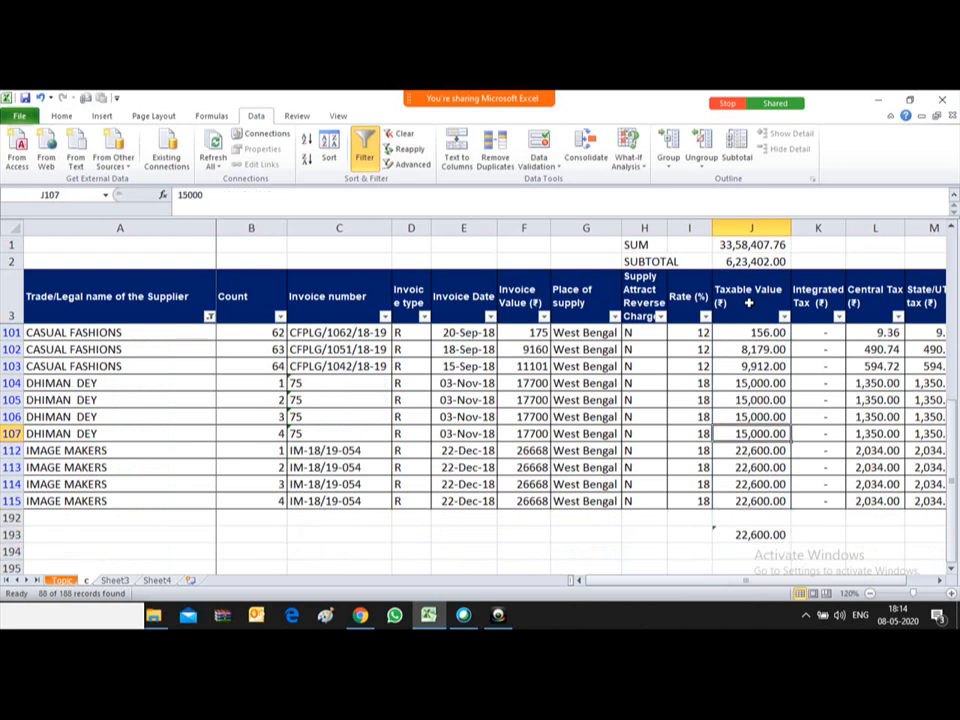
key("Up")
key("Up")
key("Up")
key("Up")
key("Up")
key("Up")
key("Up")
key("Up")
key("Up")
key("Up")
key("Up")
key("Up")
key("Up")
key("Up")
key("Up")
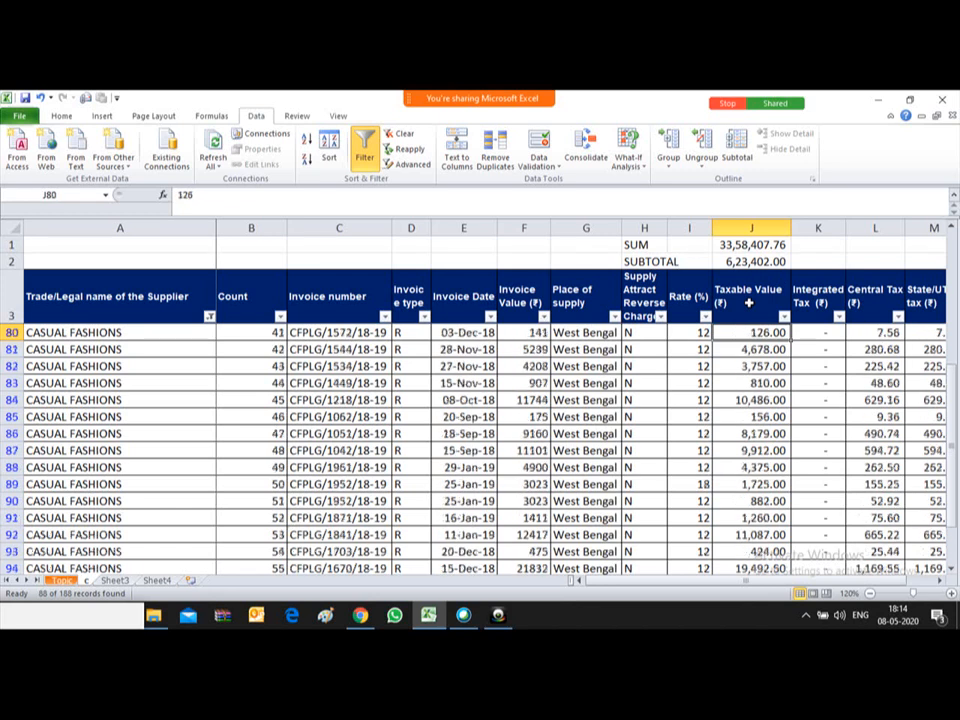
key("Up")
key("Up")
key("Up")
key("Up")
key("Up")
key("Up")
key("Up")
key("Up")
key("Up")
key("Up")
key("Up")
key("Up")
key("Up")
key("Up")
key("Up")
key("Up")
key("Up")
key("Up")
key("Up")
key("Up")
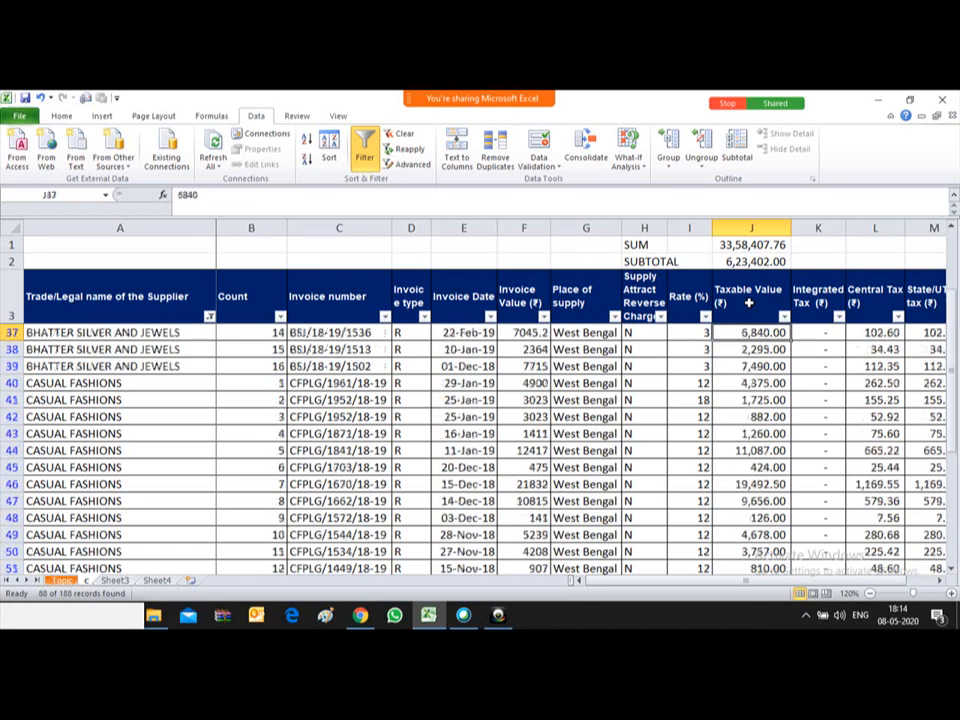
key("Down")
key("Down")
key("Down")
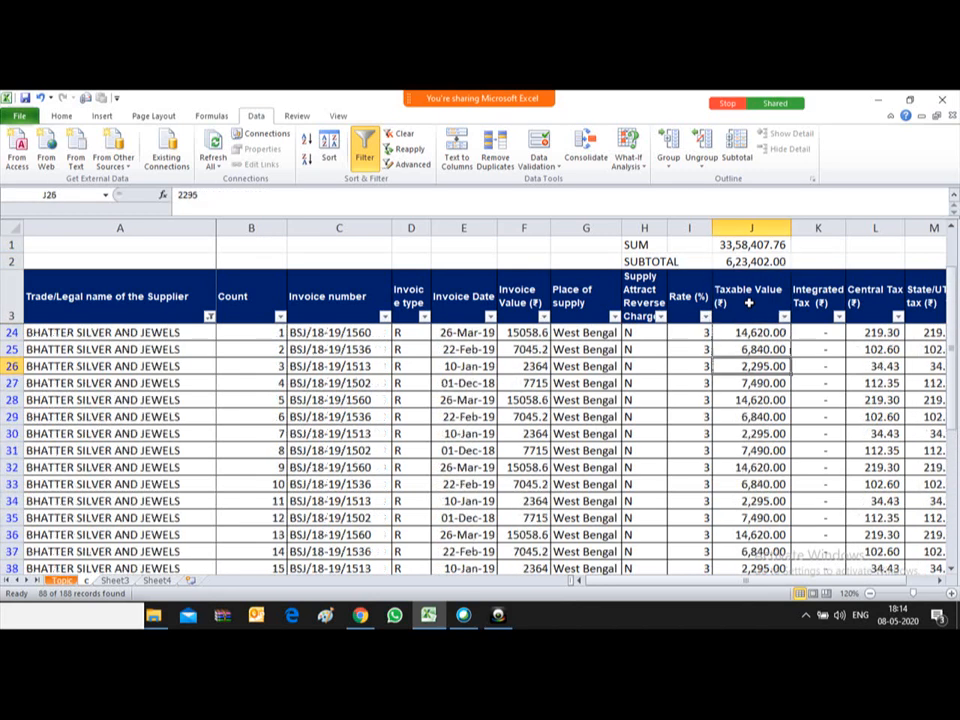
key("Down")
key("Down")
key("Down")
key("Down")
key("Down")
key("Down")
key("Down")
key("Down")
key("Down")
key("Down")
key("Down")
key("Down")
key("Down")
key("Down")
key("Down")
key("Down")
key("Down")
key("Down")
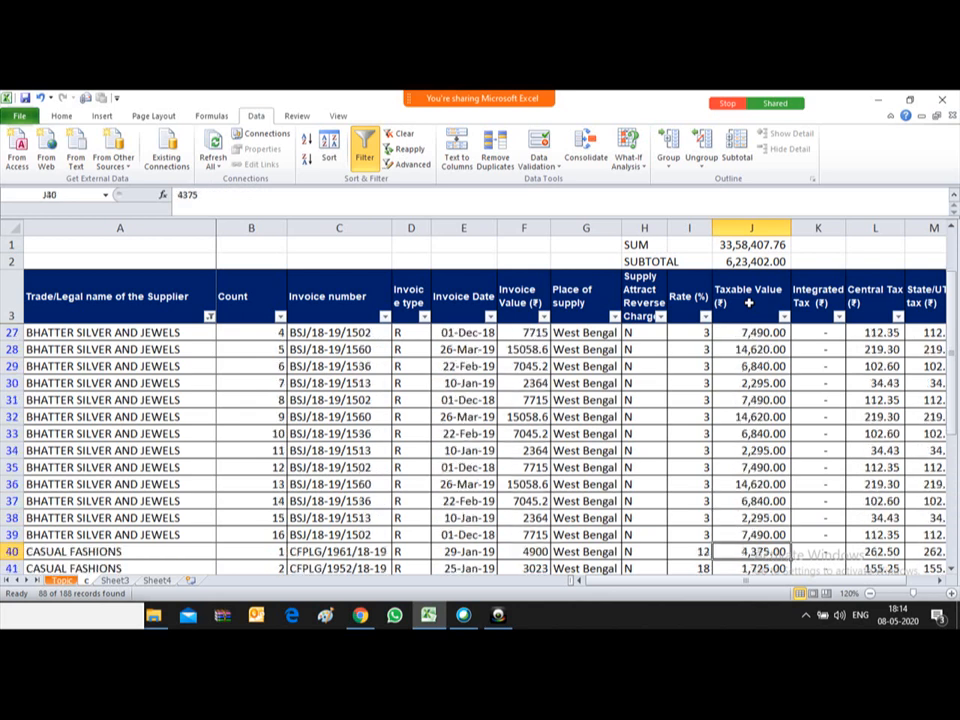
key("Down")
key("Down")
key("Down")
key("Down")
key("Down")
key("Down")
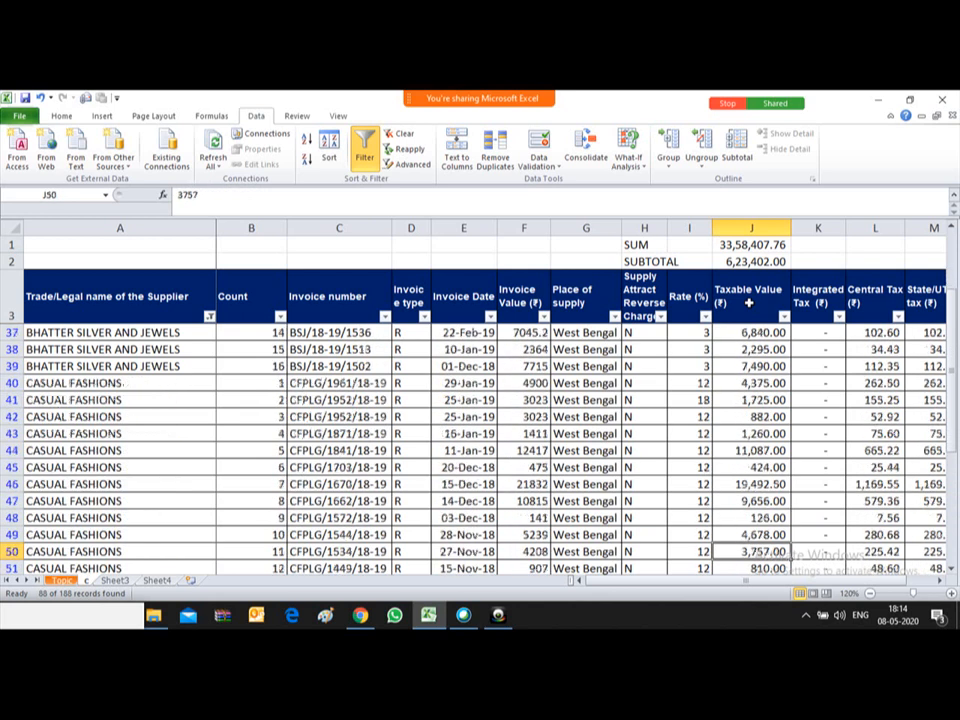
key("Down")
key("Down")
key("Down")
key("Down")
key("Down")
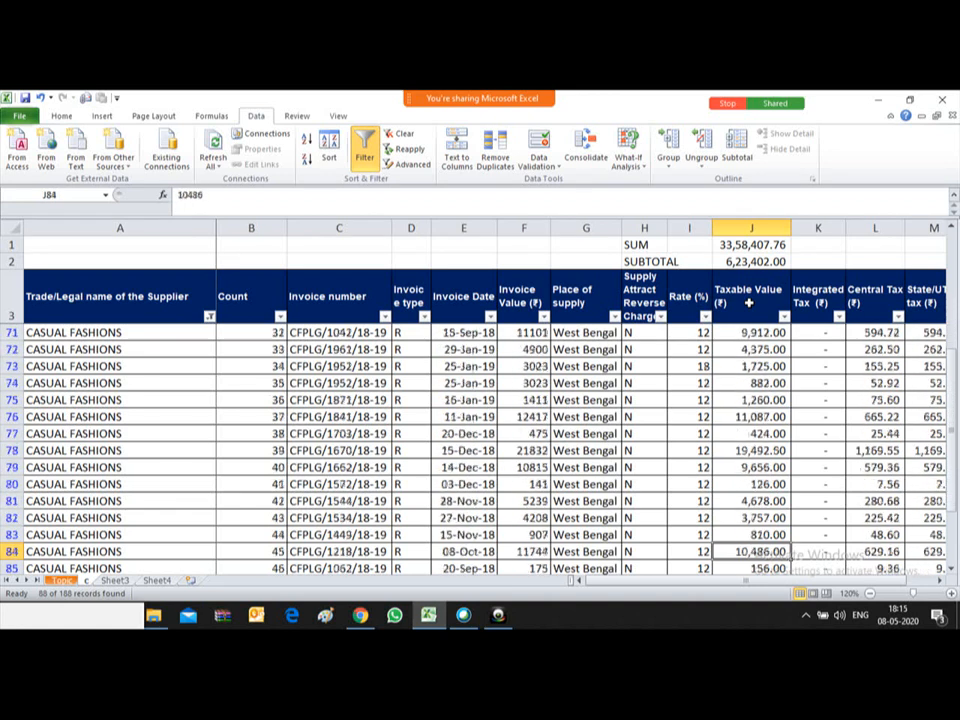
key("Down")
key("Down")
key("Down")
key("Down")
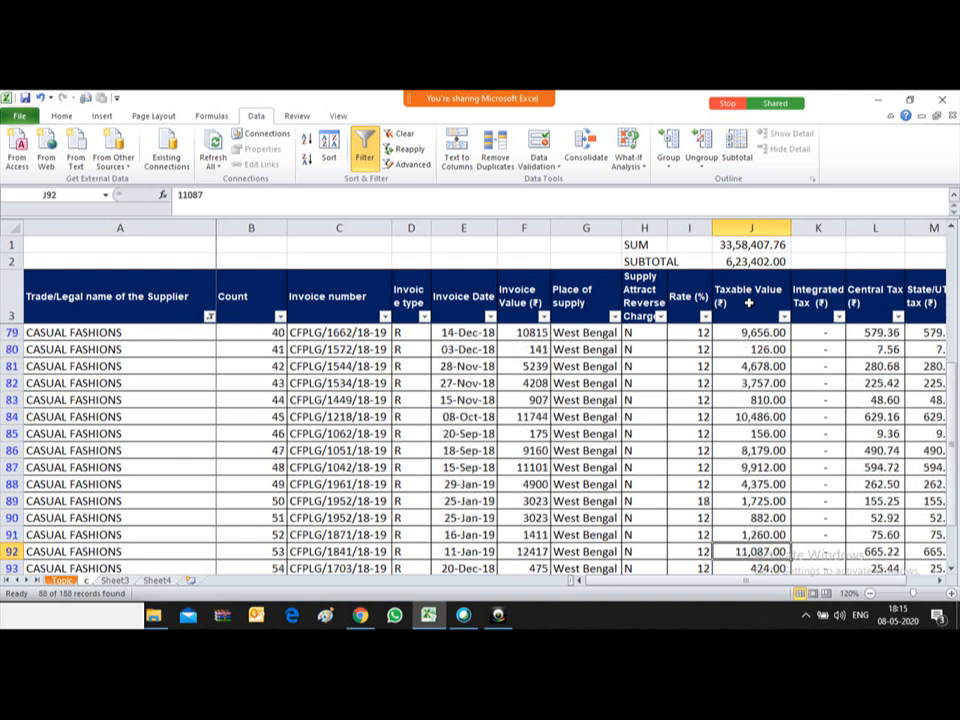
key("Down")
key("Down")
key("Down")
key("Down")
key("Down")
key("Down")
key("Down")
key("Down")
key("Down")
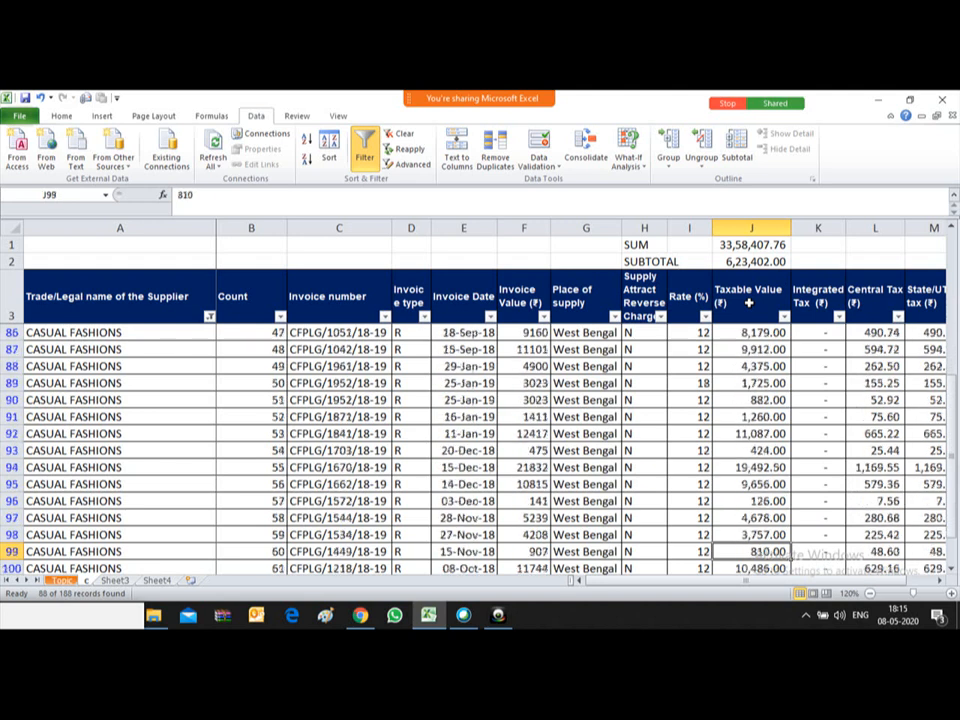
key("Down")
key("Down")
key("Down")
key("Down")
key("Down")
key("Down")
key("Down")
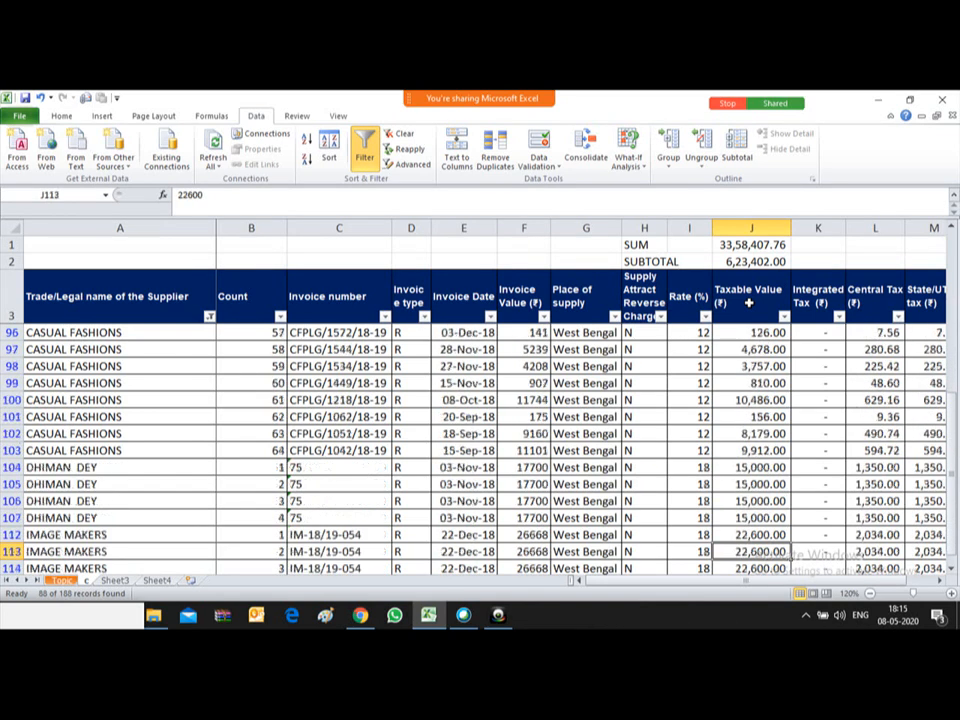
key("Up")
key("Up")
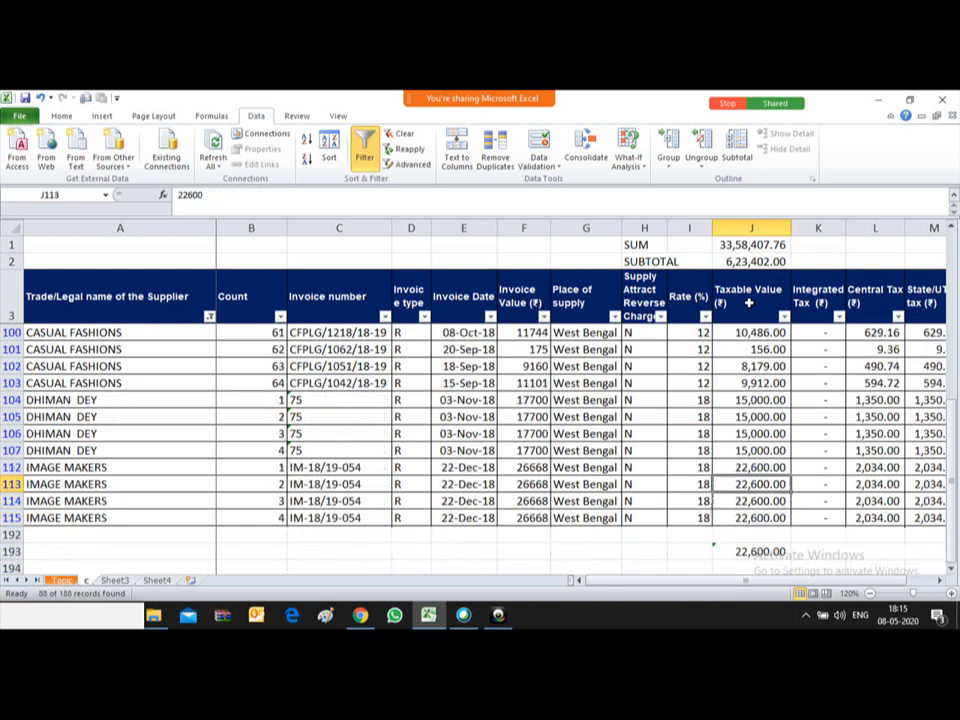
key("Down")
key("Down")
key("Down")
key("Down")
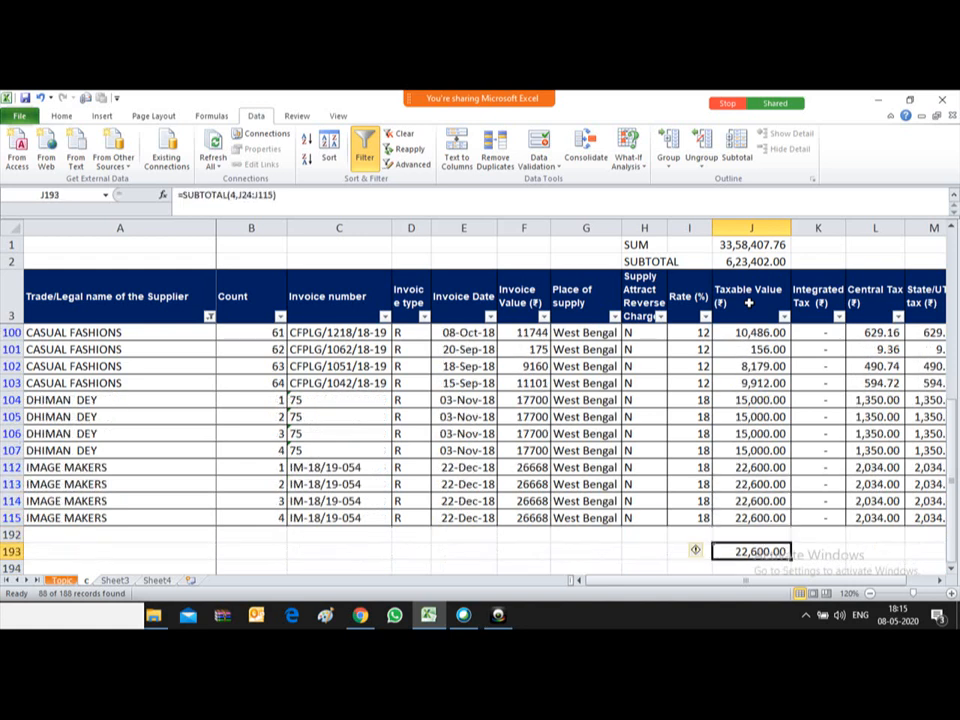
key("F2")
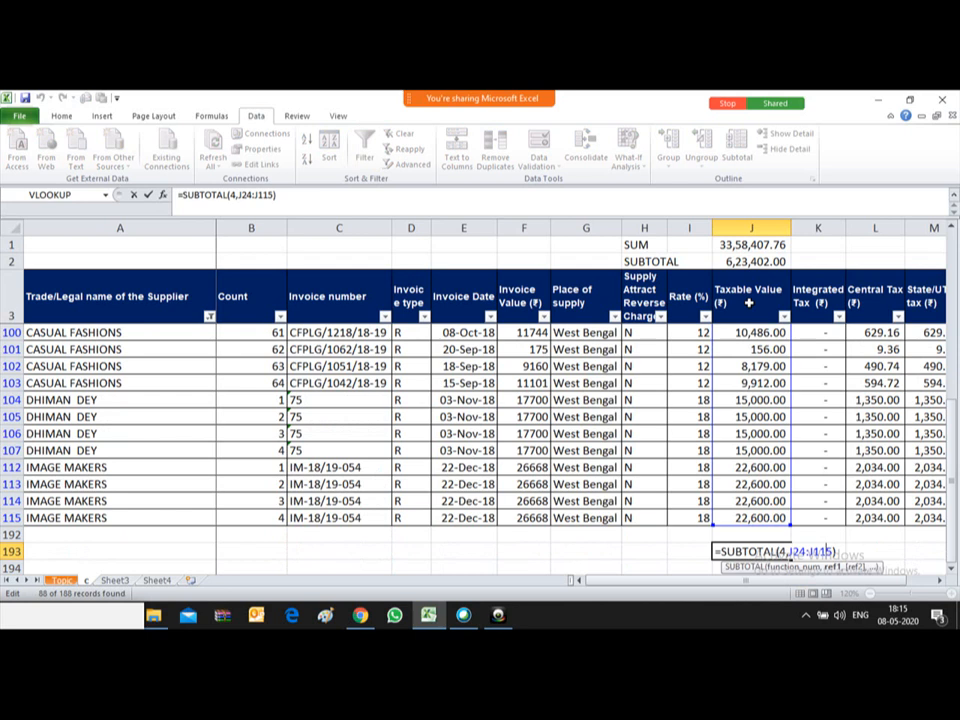
Step: Change J193's SUBTOTAL function number from 4 (MAX) to 5 (MIN)
key("Right")
key("Left")
key("Left")
key("Left")
key("Left")
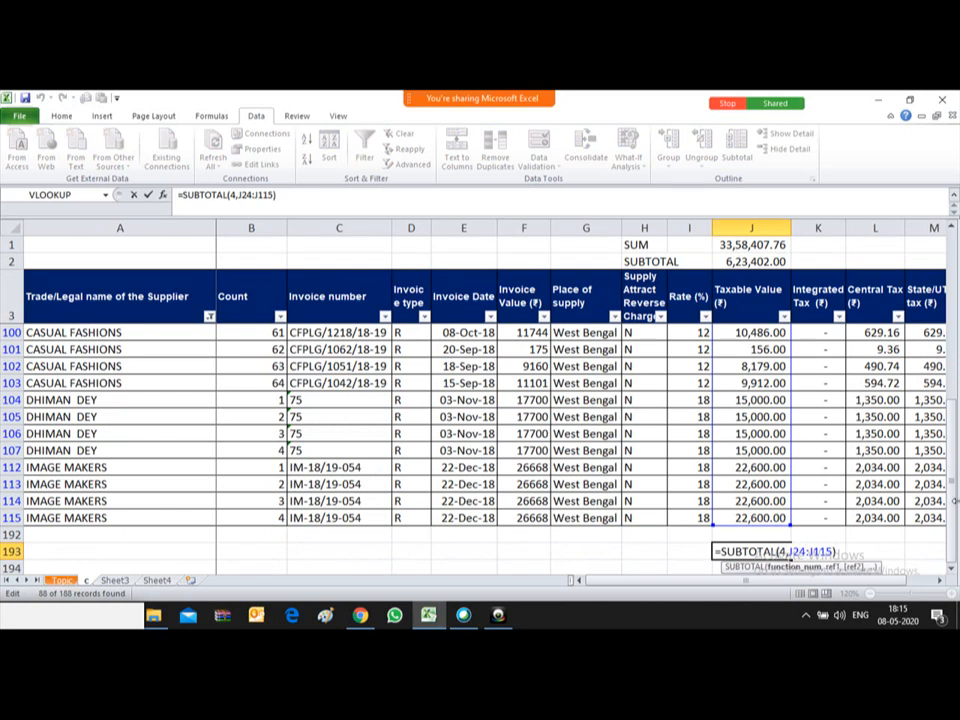
left_click(951, 568)
left_click(951, 568)
left_click(951, 568)
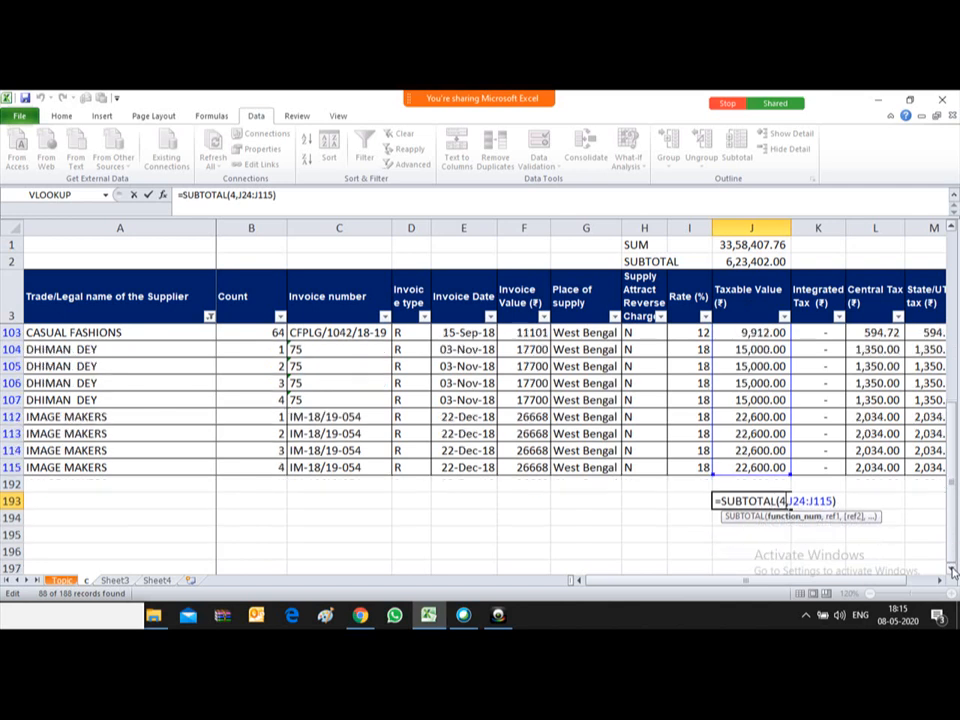
key("BackSpace")
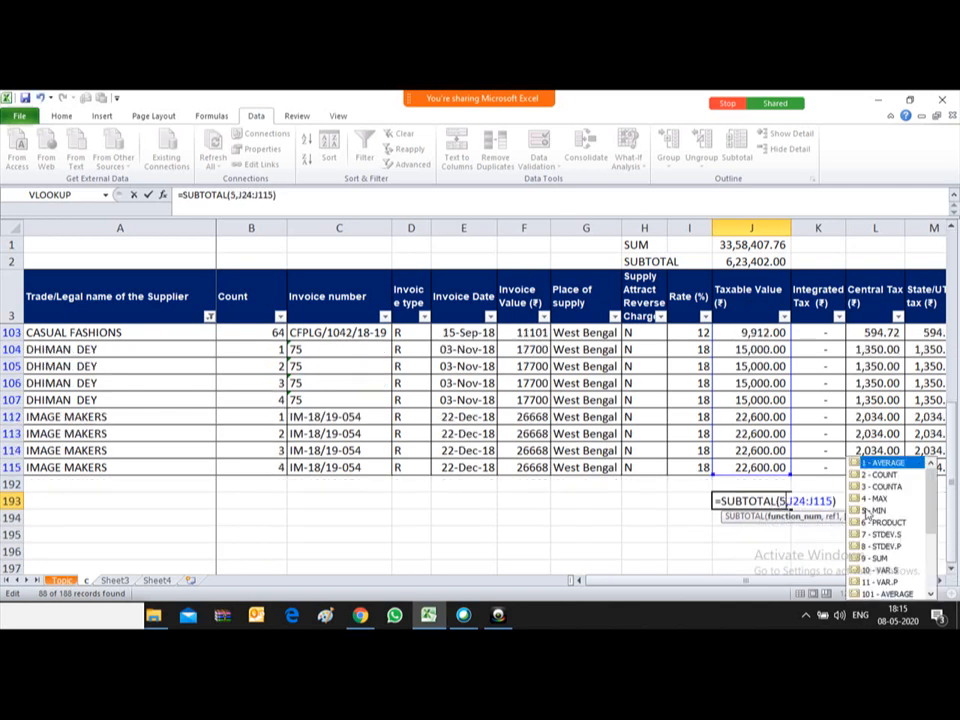
double_click(866, 510)
key("Return")
key("Up")
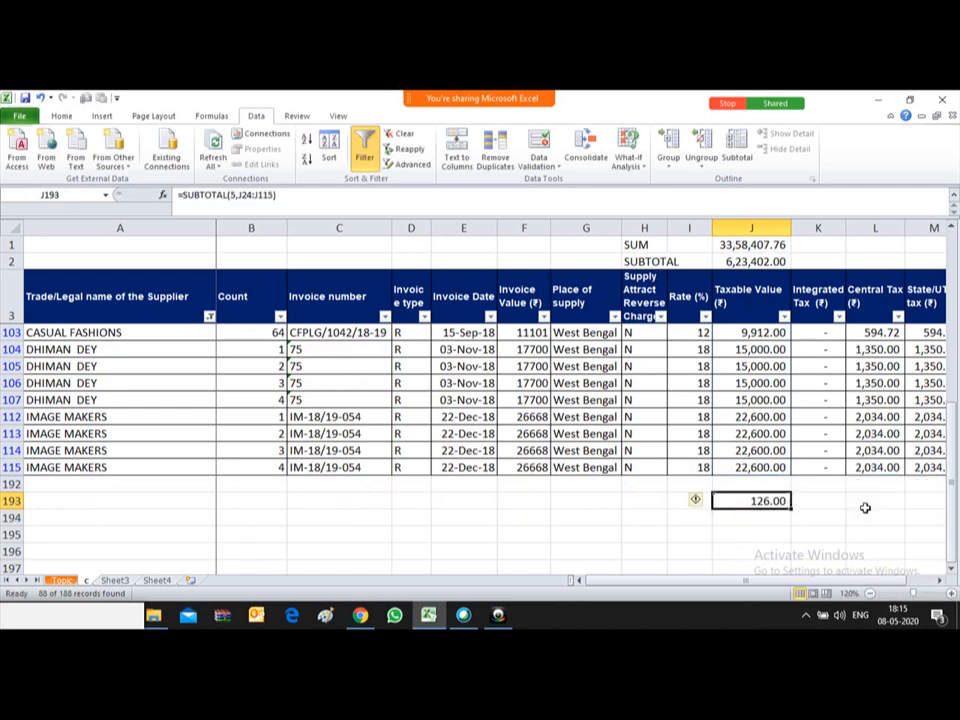
Step: Scan the visible Taxable Values in column J to verify the 126.00 minimum
key("Up")
key("Up")
key("Up")
key("Up")
key("Up")
key("Up")
key("Up")
key("Up")
key("Up")
key("Up")
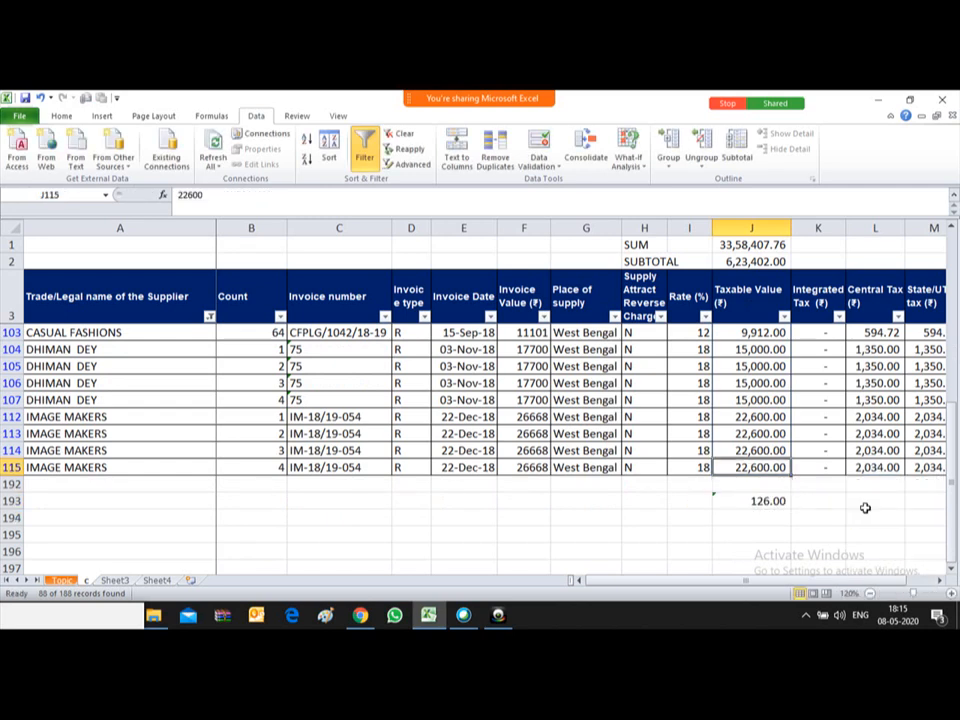
key("Up")
key("Up")
key("Up")
key("Up")
key("Up")
key("Up")
key("Up")
key("Up")
key("Up")
key("Up")
key("Up")
key("Up")
key("Up")
key("Up")
key("Up")
key("Up")
key("Up")
key("Up")
key("Up")
key("Up")
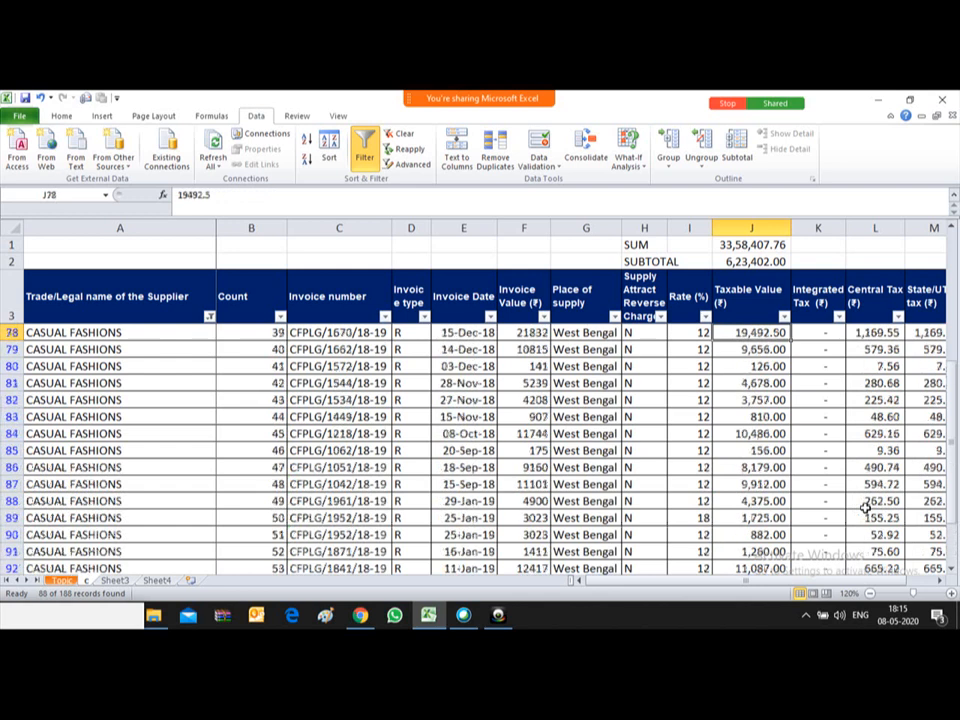
key("Up")
key("Up")
key("Up")
key("Up")
key("Up")
key("Up")
key("Up")
key("Up")
key("Up")
key("Up")
key("Up")
key("Up")
key("Up")
key("Up")
key("Up")
key("Up")
key("Up")
key("Up")
key("Up")
key("Up")
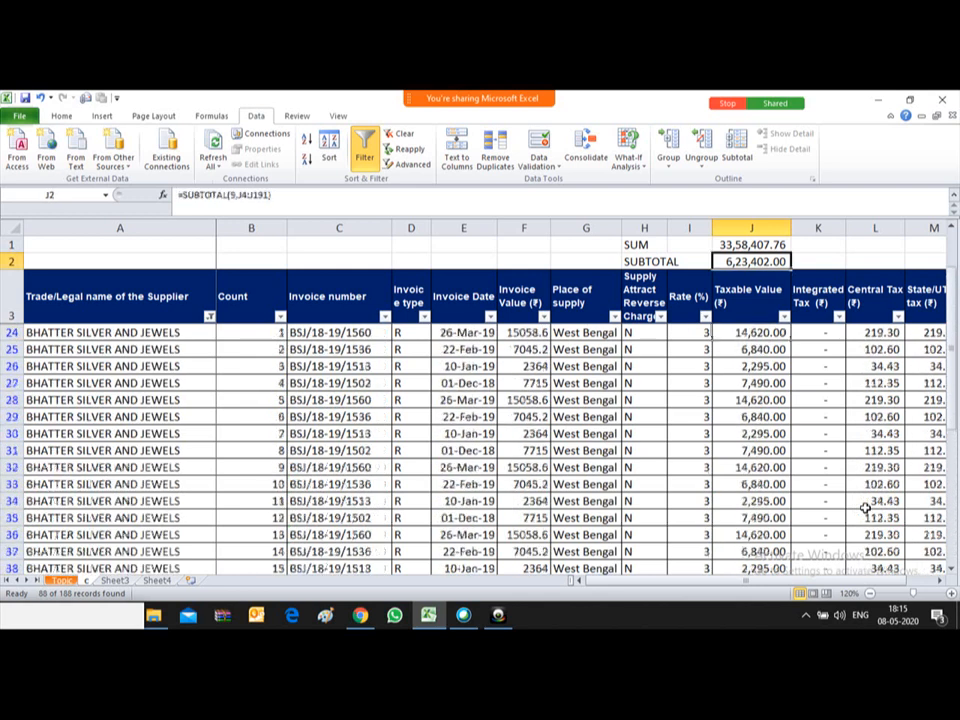
key("Down")
key("Down")
key("Down")
key("Down")
key("Down")
key("Down")
key("Down")
key("Down")
key("Down")
key("Down")
key("Down")
key("Down")
key("Down")
key("Down")
key("Down")
key("Down")
key("Down")
key("Down")
key("Down")
key("Down")
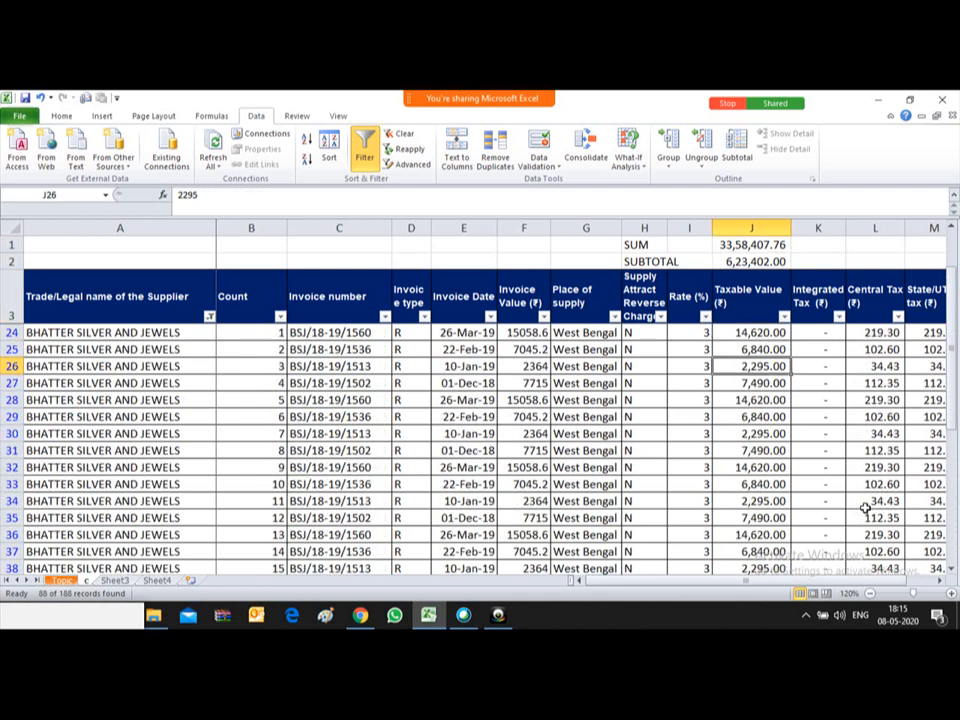
key("Down")
key("Down")
key("Down")
key("Down")
key("Down")
key("Down")
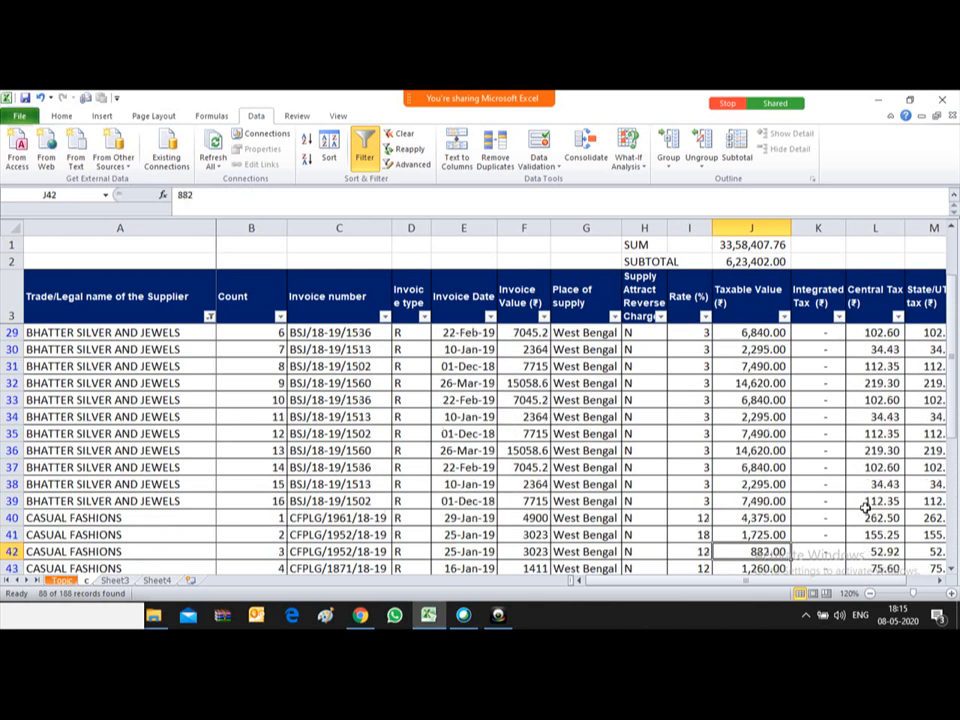
key("Down")
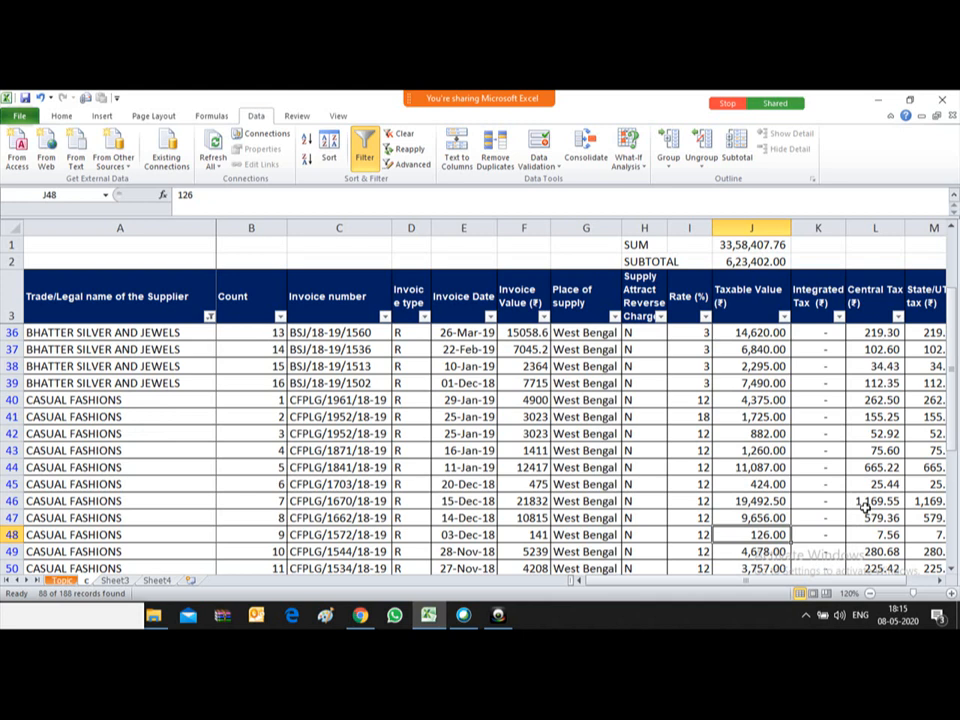
key("Down")
key("Down")
key("Down")
key("Down")
key("Down")
key("Down")
key("Down")
key("Down")
key("Down")
key("Down")
key("Down")
key("Down")
key("Down")
key("Down")
key("Down")
key("Down")
key("Down")
key("Down")
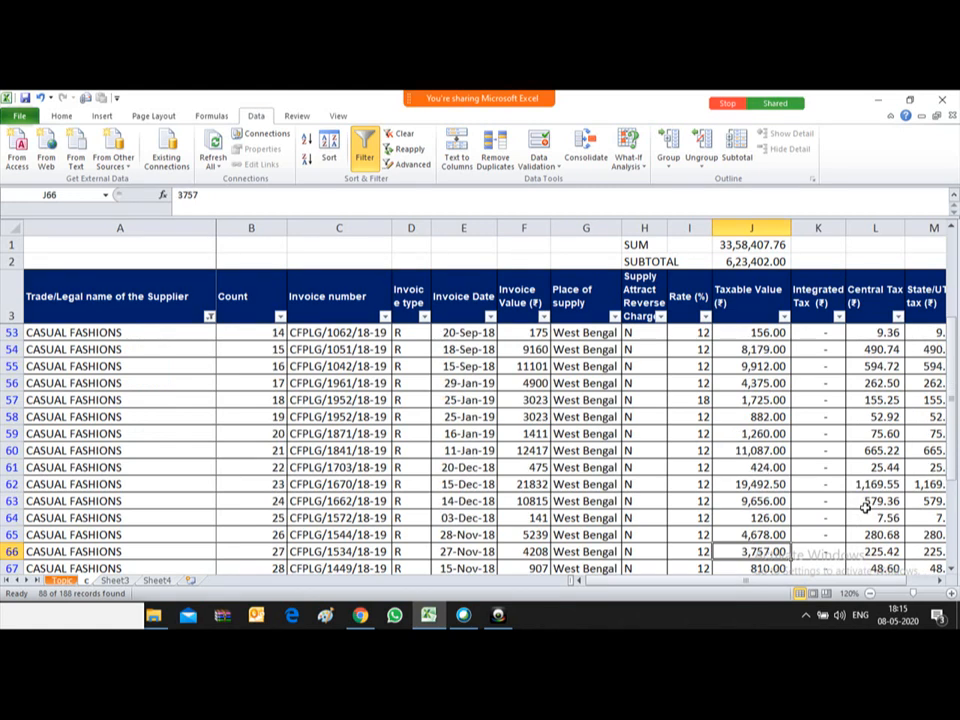
key("Down")
key("Down")
key("Down")
key("Down")
key("Down")
key("Down")
key("Down")
key("Down")
key("Down")
key("Down")
key("Down")
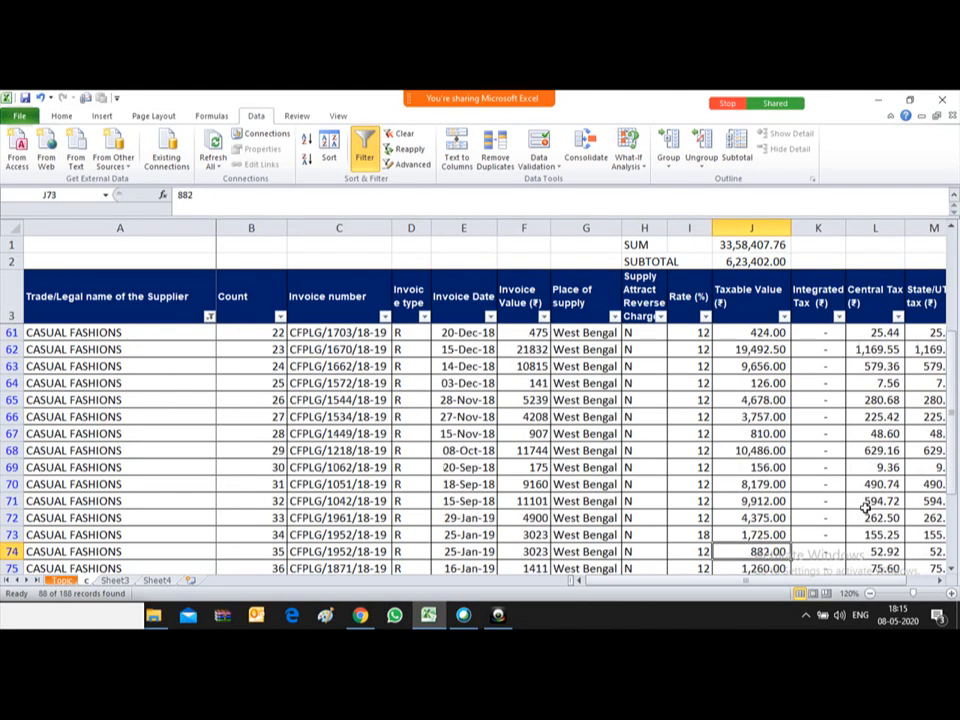
key("Down")
key("Down")
key("Down")
key("Down")
key("Down")
key("Down")
key("Down")
key("Down")
key("Down")
key("Down")
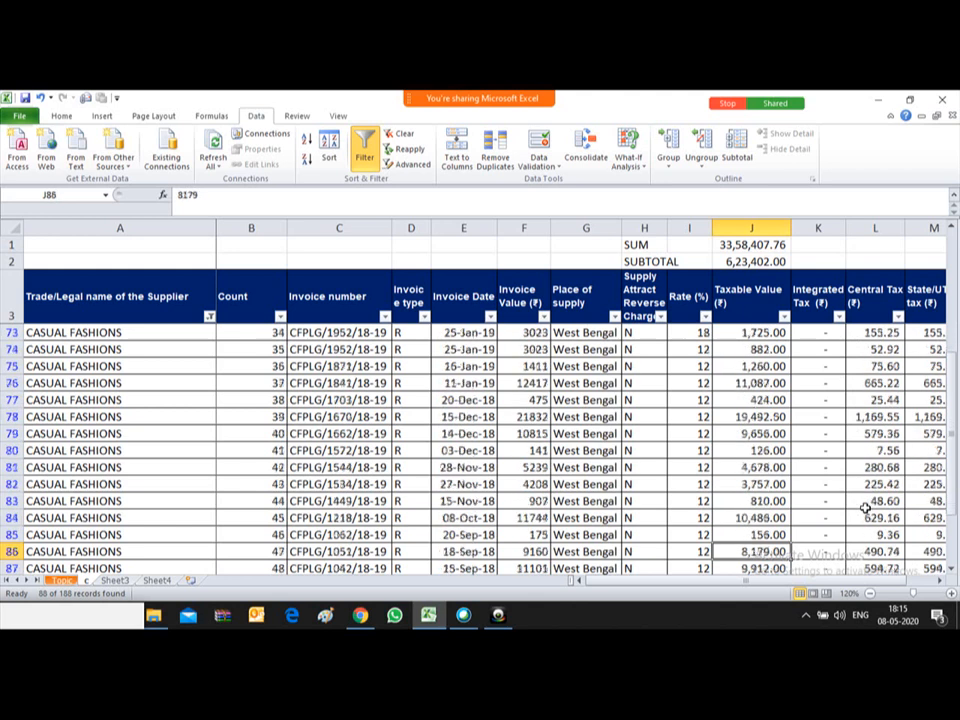
key("ctrl+Down")
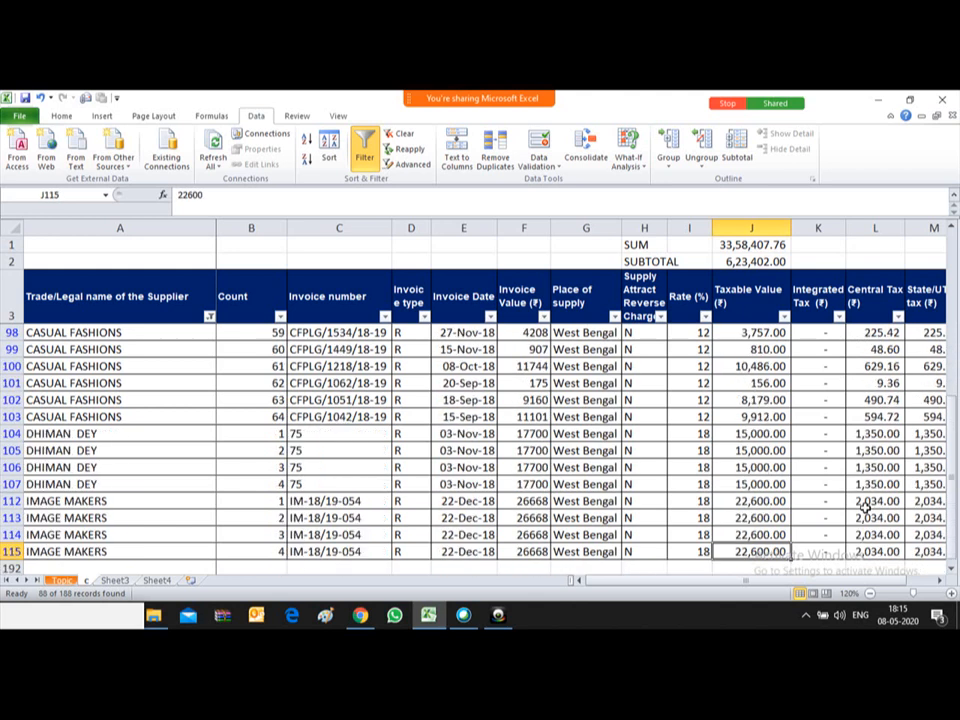
key("Up")
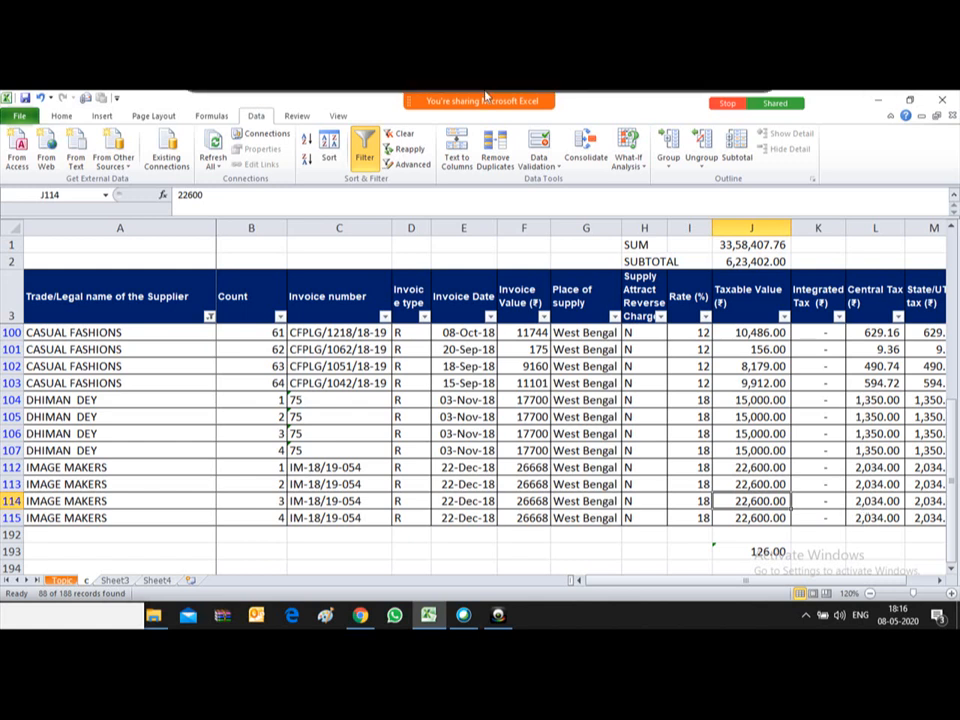
Step: Reopen the meeting chat, reposition its panel, and start writing a message
mouse_move(486, 95)
left_click(655, 110)
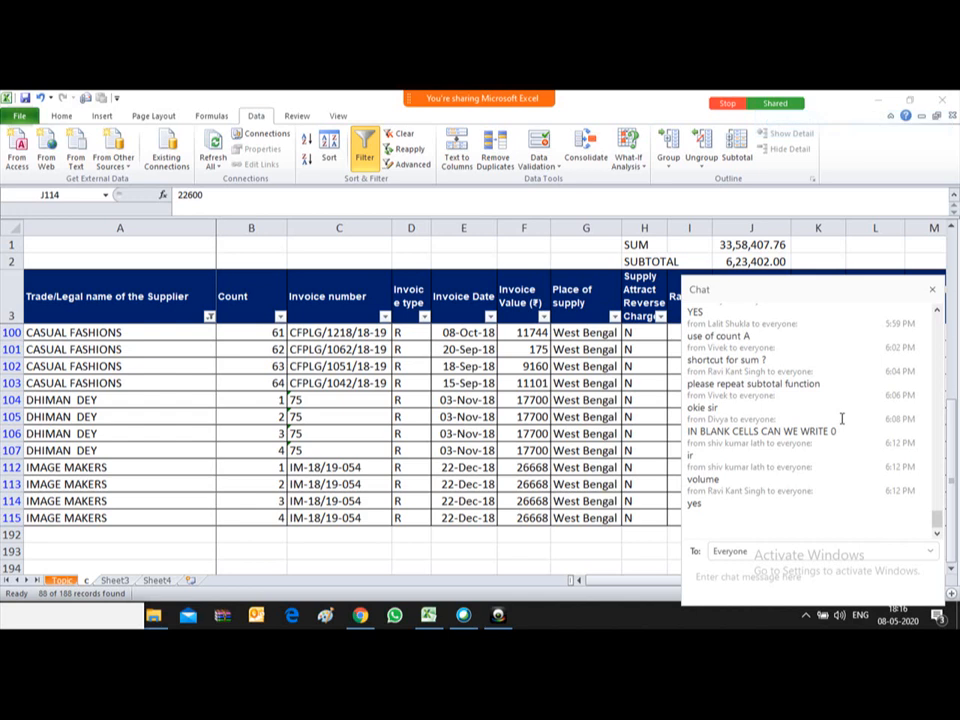
left_click_drag(816, 280, 814, 236)
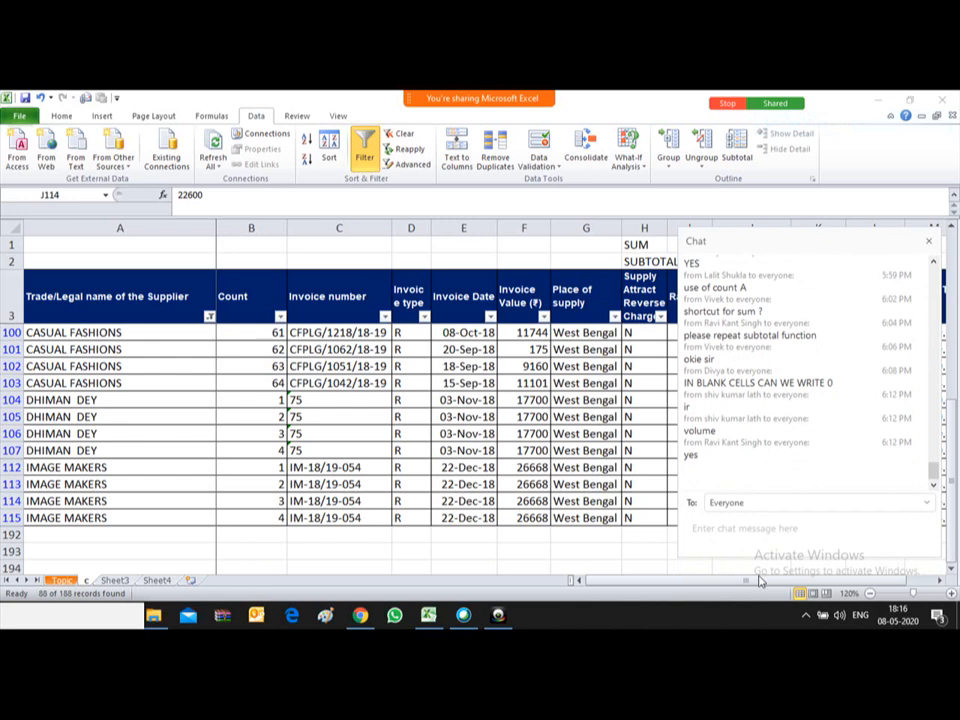
left_click(694, 527)
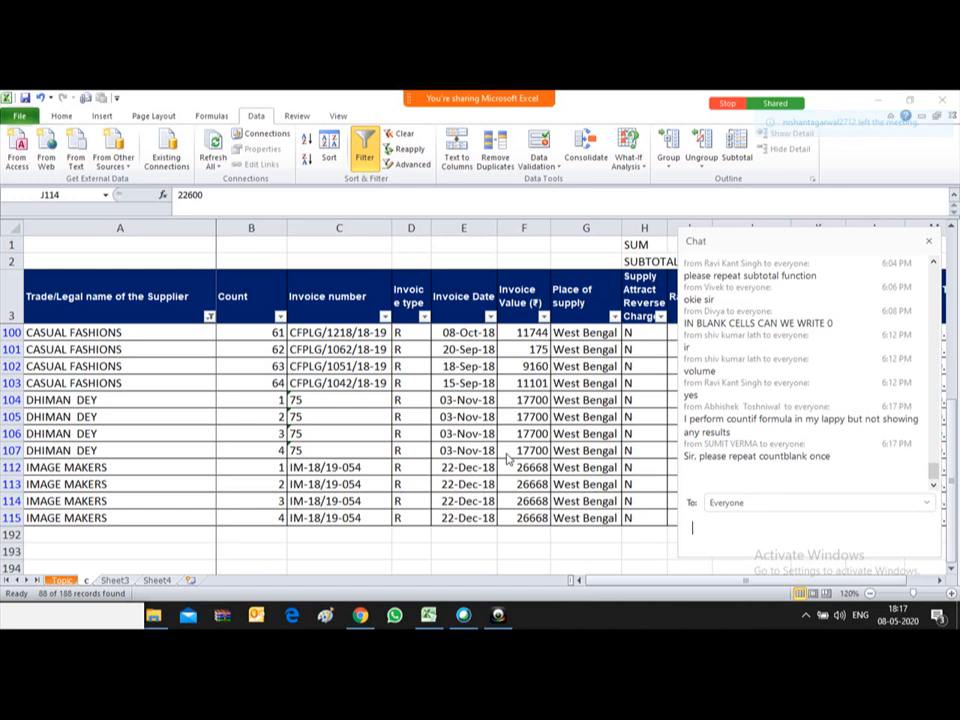
Step: Go to Sheet3's attendance table, select D4, then minimise Excel
left_click(504, 454)
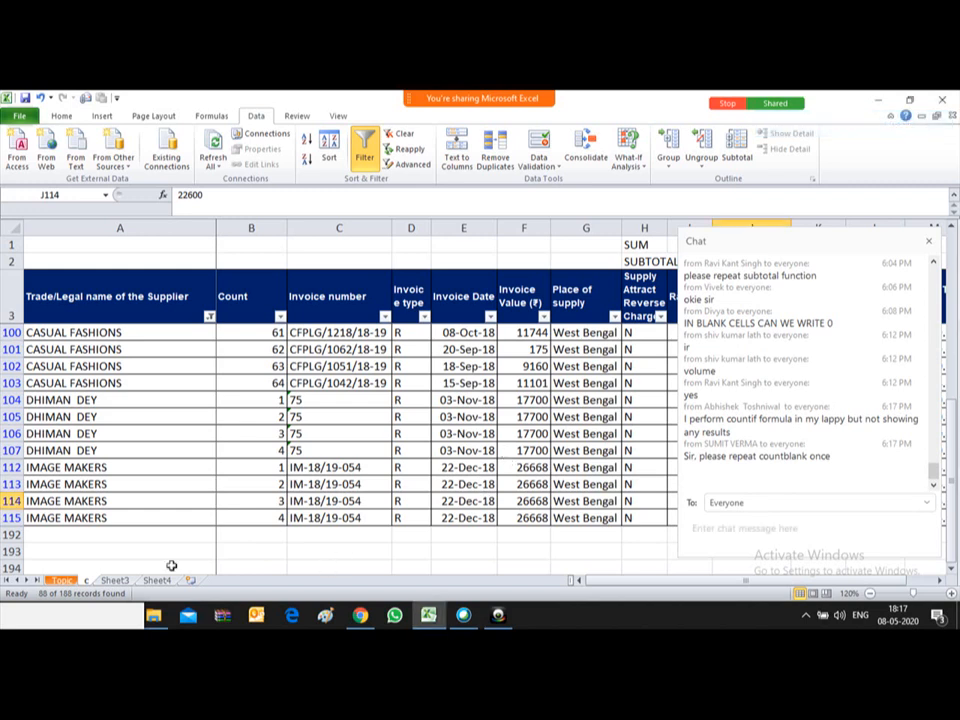
left_click(115, 581)
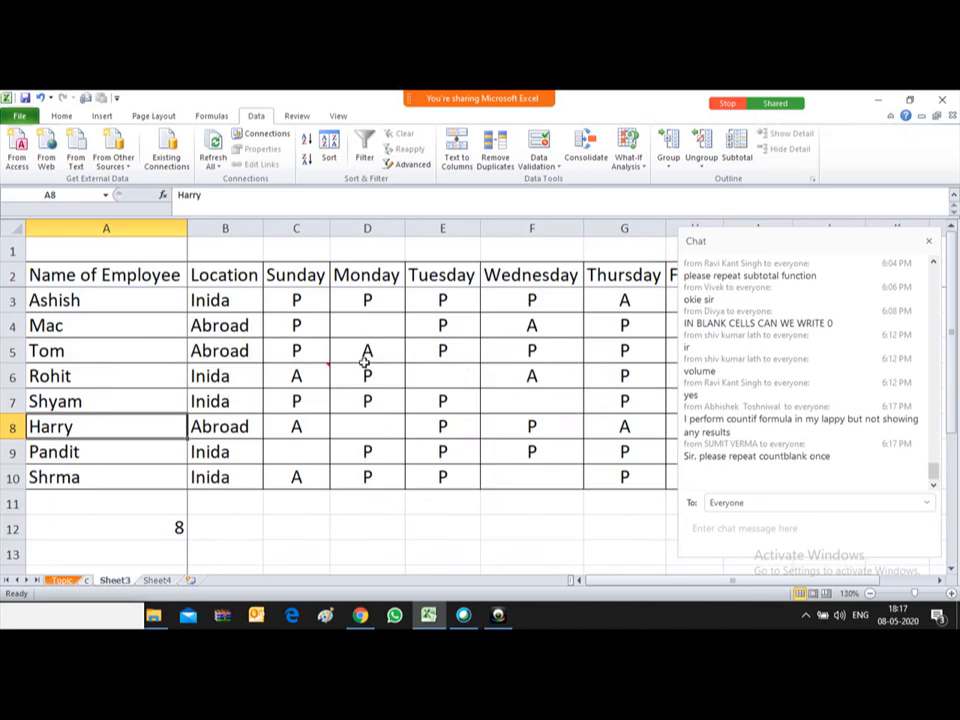
left_click(347, 332)
left_click(429, 615)
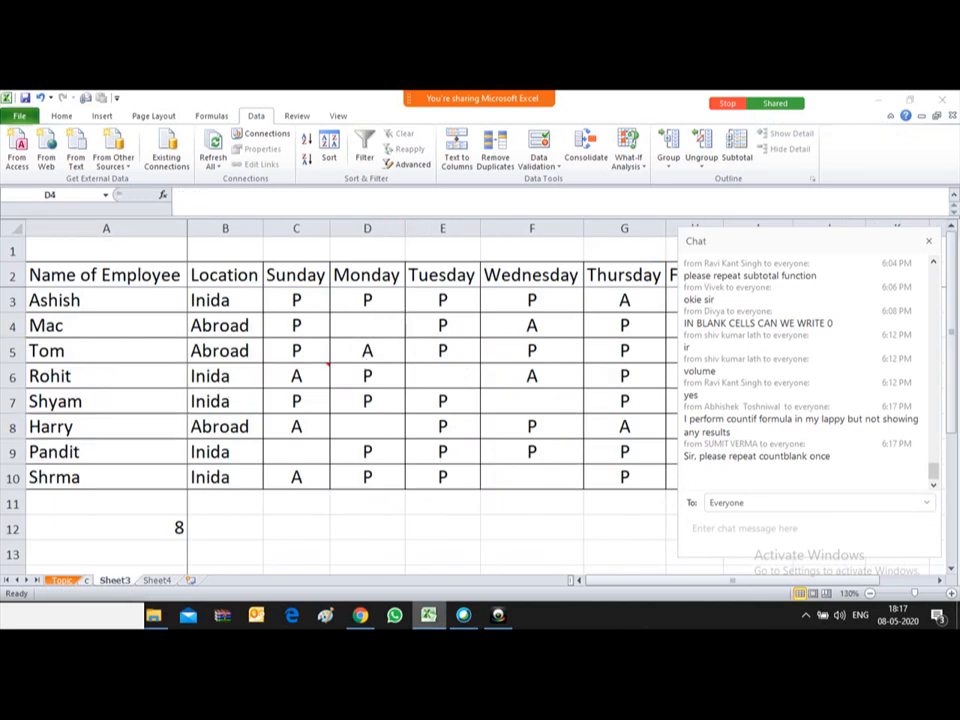
Step: Stop the Excel share and start sharing the Webex meeting window instead
left_click(463, 615)
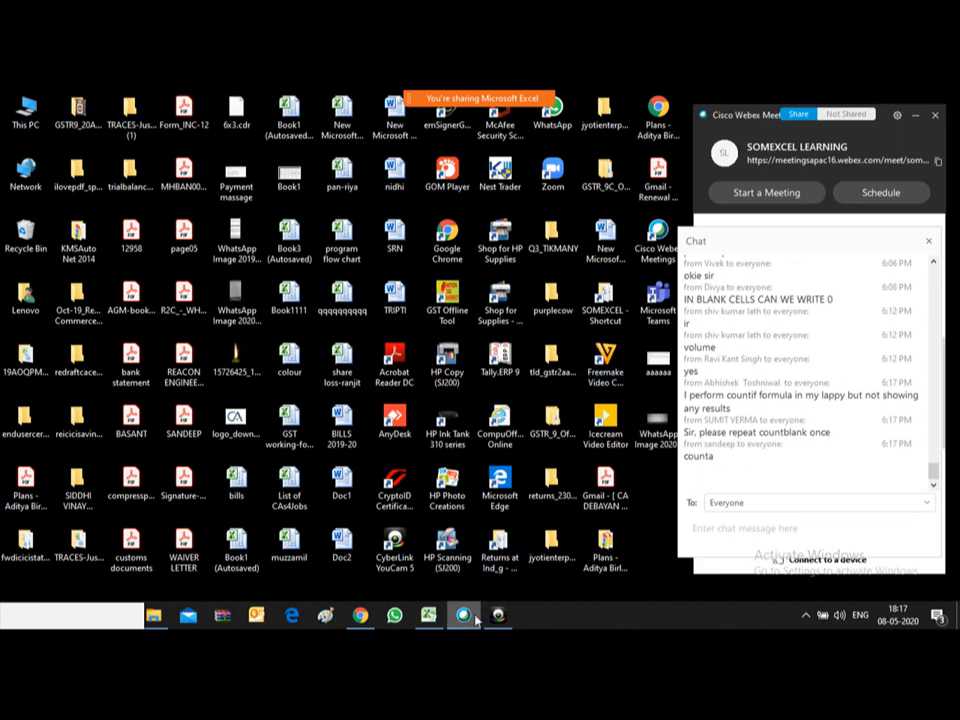
mouse_move(474, 617)
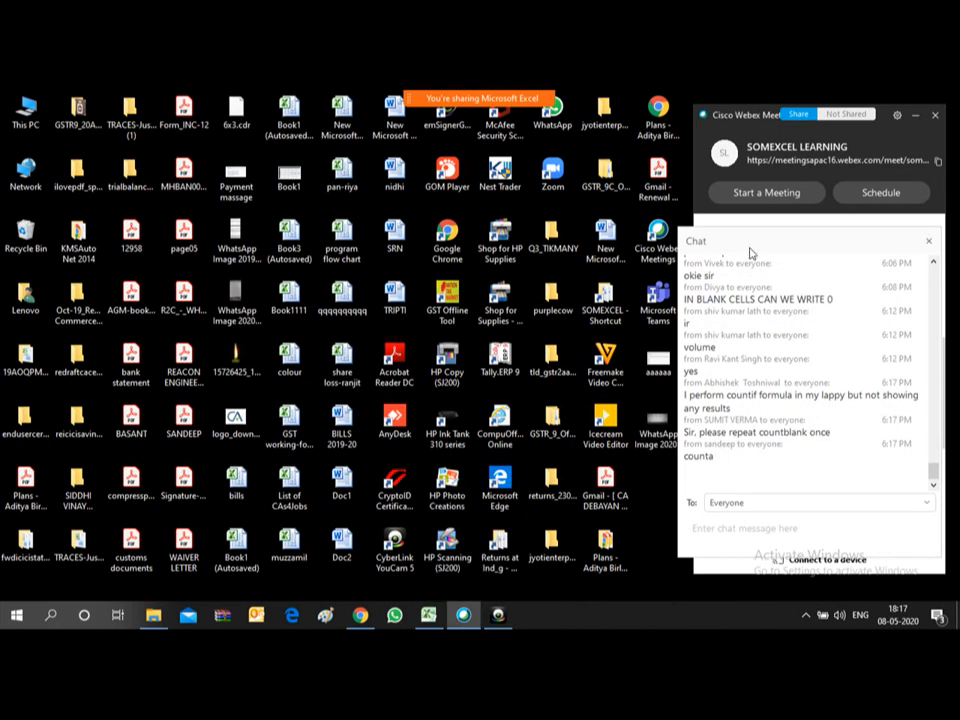
mouse_move(480, 98)
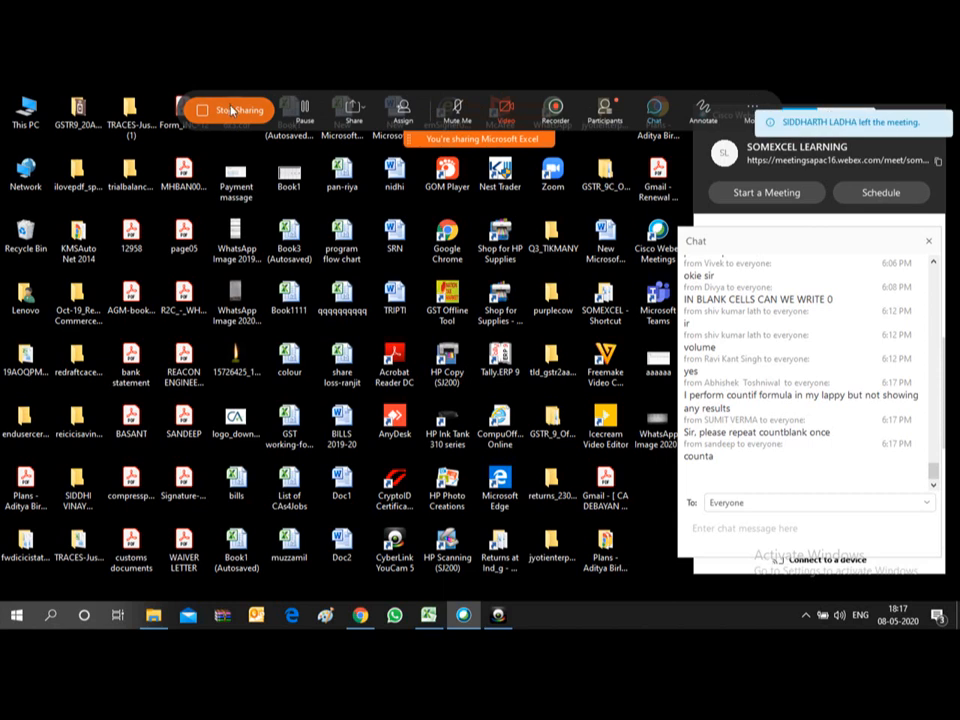
left_click(231, 111)
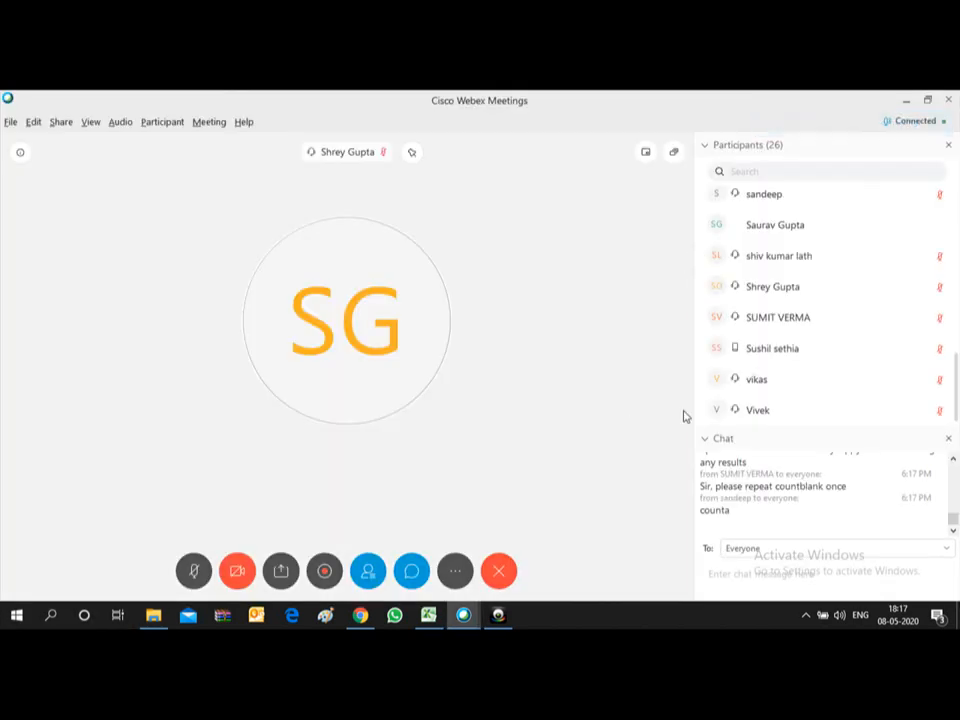
left_click(279, 572)
mouse_move(352, 388)
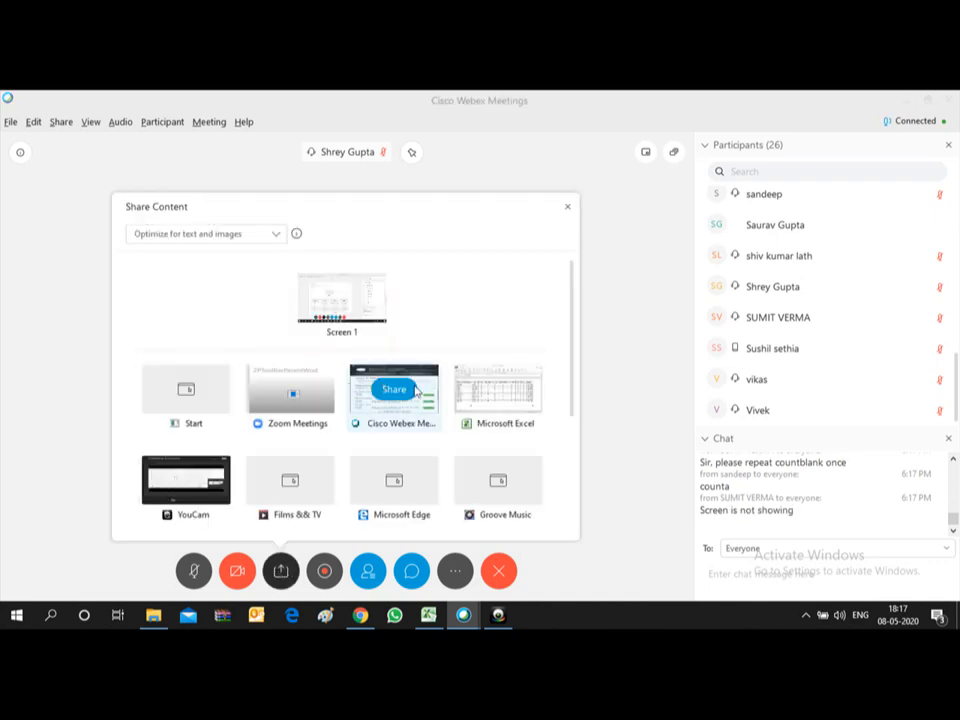
left_click(398, 390)
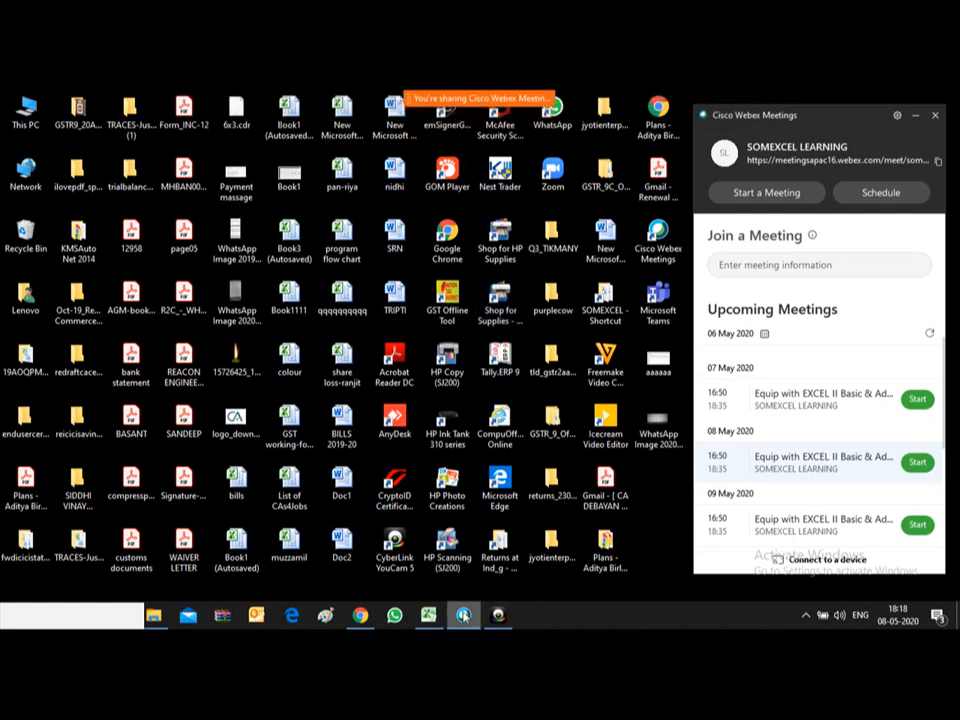
Step: Stop sharing the Webex window and bring the Excel attendance sheet forward, selecting E9
mouse_move(440, 113)
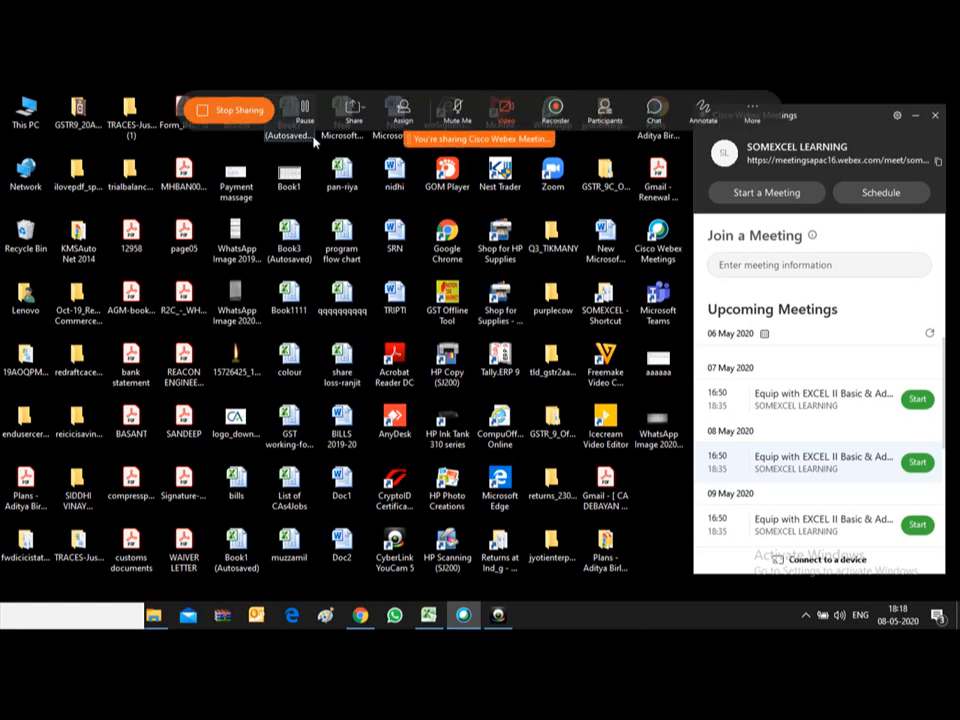
left_click(250, 109)
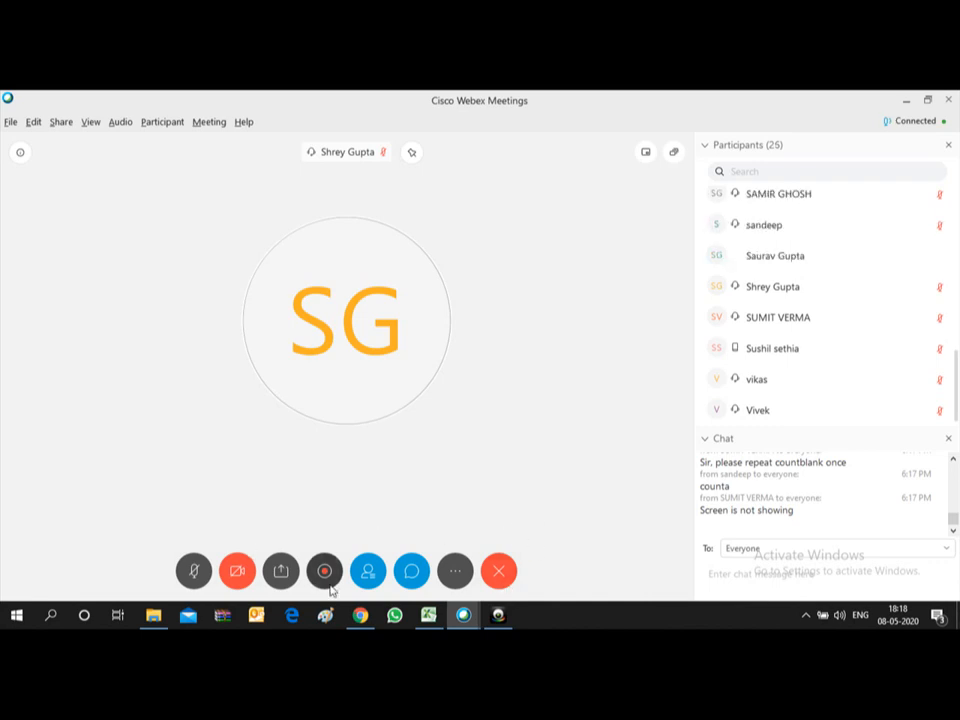
mouse_move(428, 614)
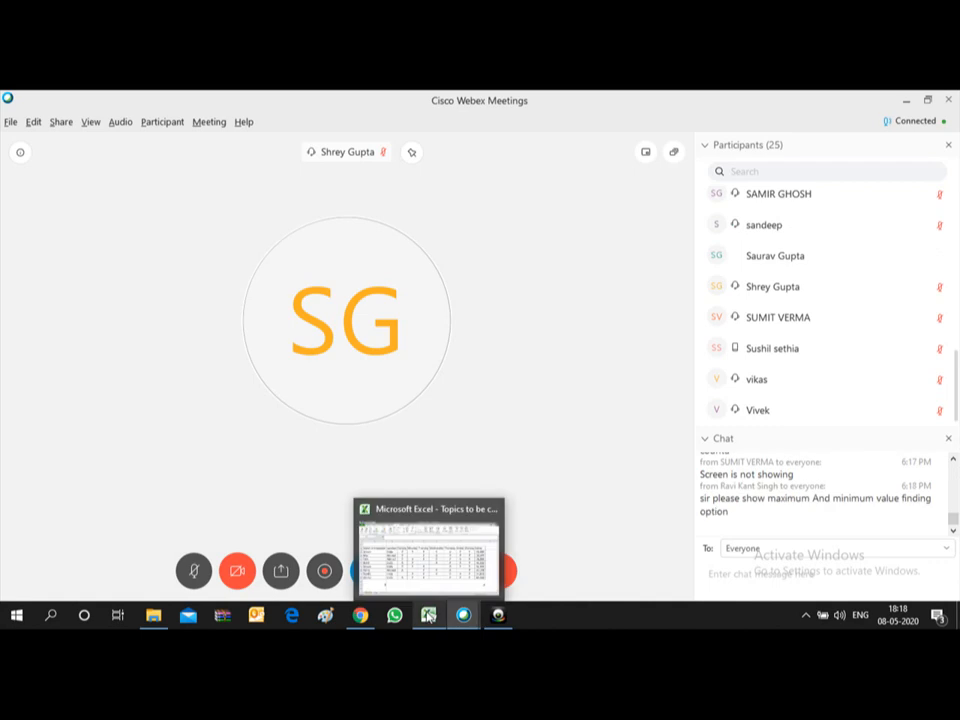
left_click(411, 562)
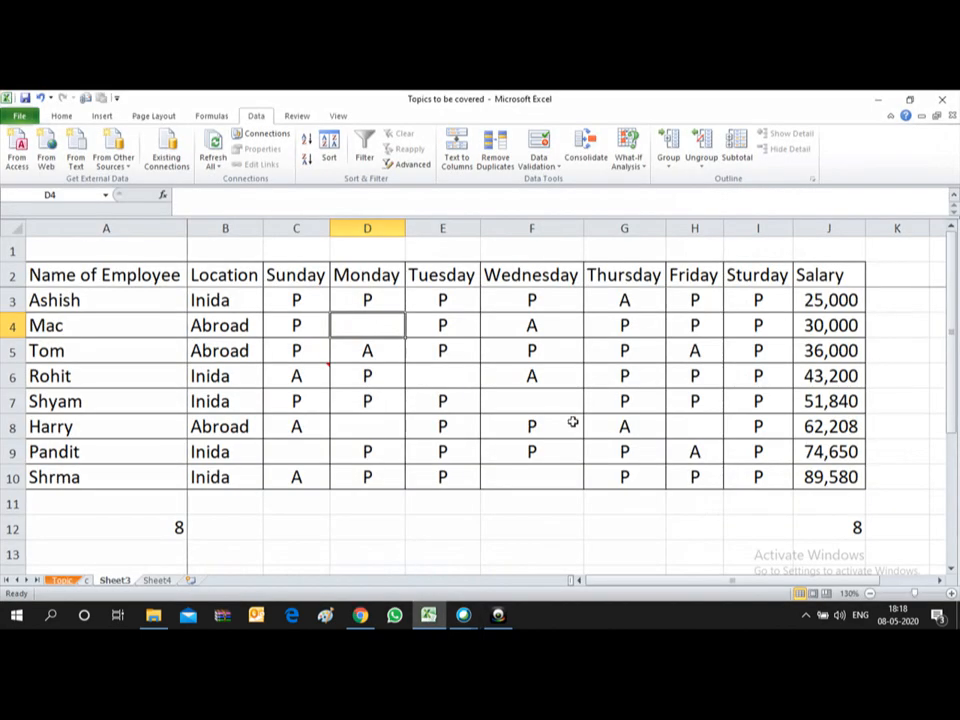
left_click(427, 450)
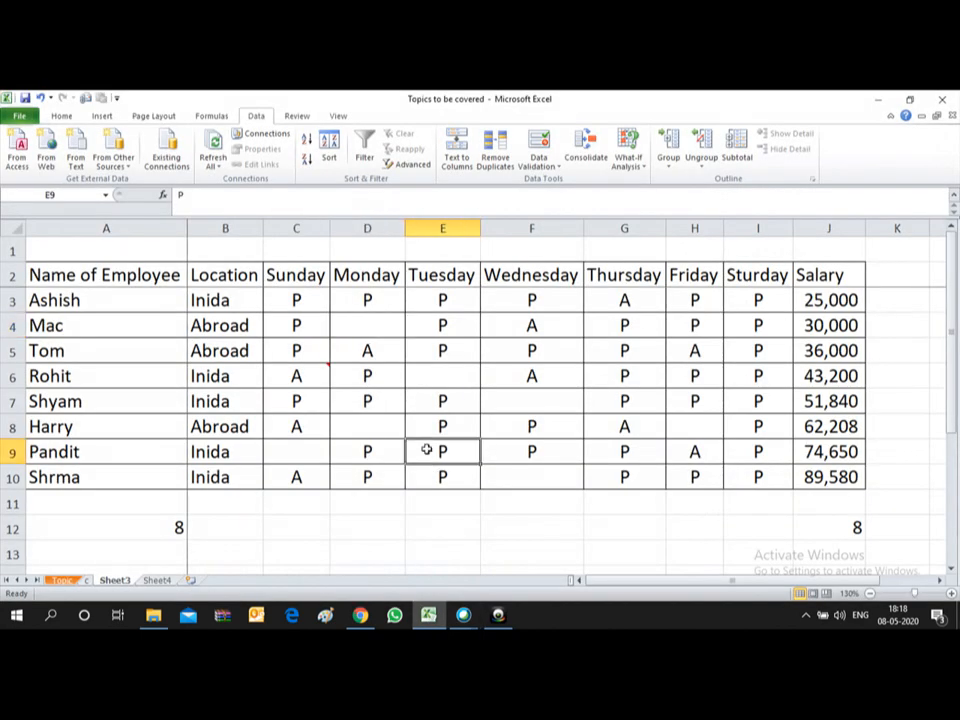
Step: Close the extra Webex home window and share the Microsoft Excel window with the meeting
left_click(463, 614)
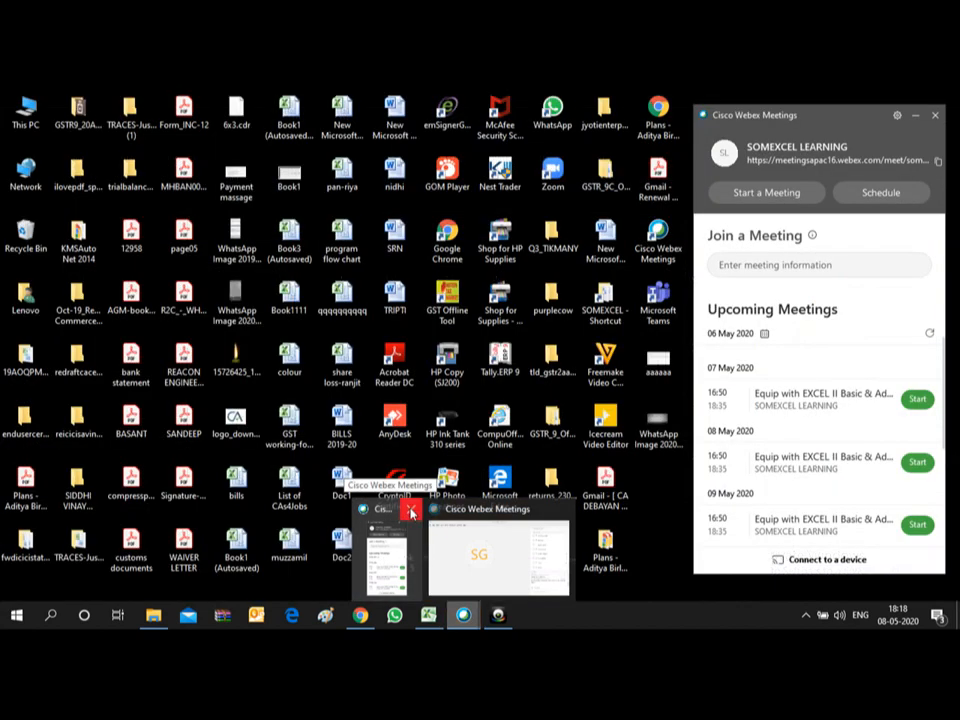
left_click(410, 509)
left_click(410, 513)
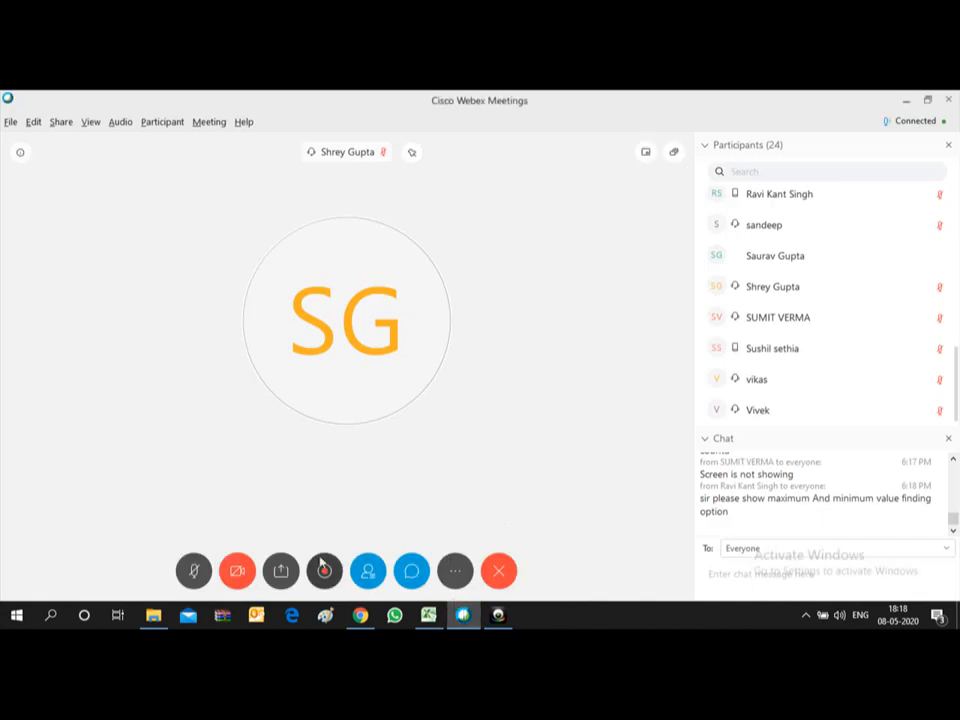
left_click(281, 571)
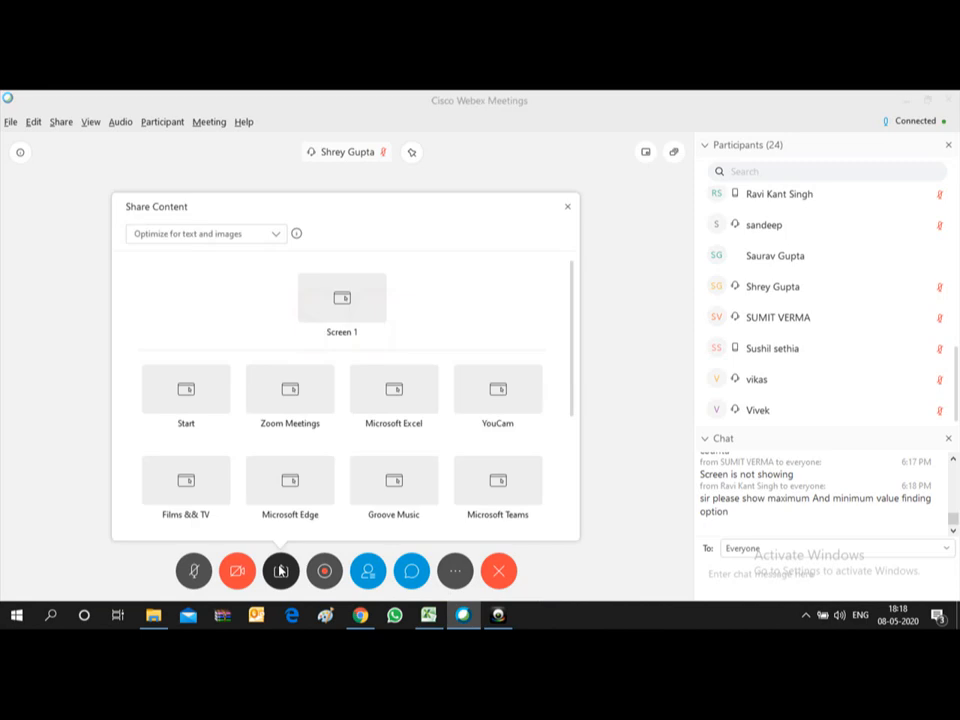
left_click(407, 395)
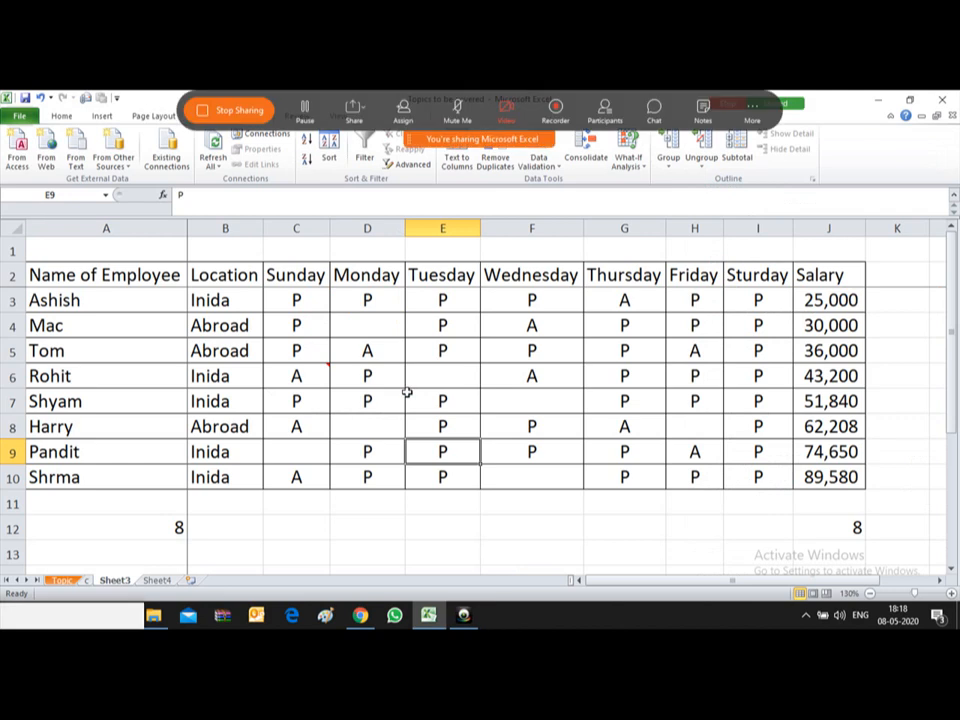
Step: Enter =COUNTBLANK(C3:I10) in D12, counting 7 blank attendance cells, and open the meeting chat
left_click(409, 349)
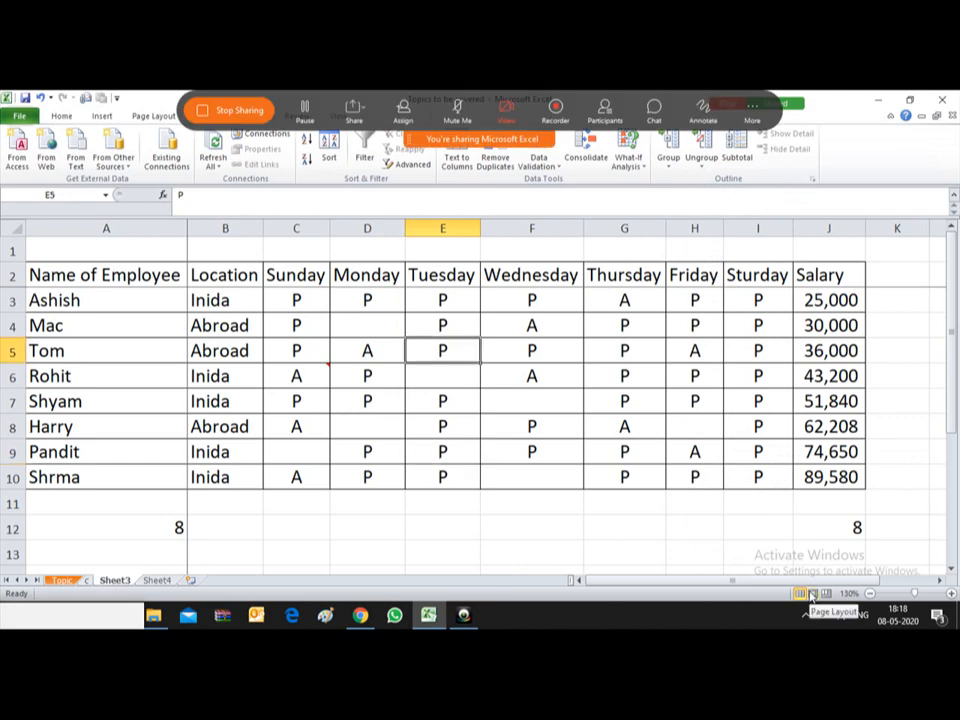
key("Down")
key("Down")
key("Down")
key("Down")
key("Down")
key("Down")
key("Down")
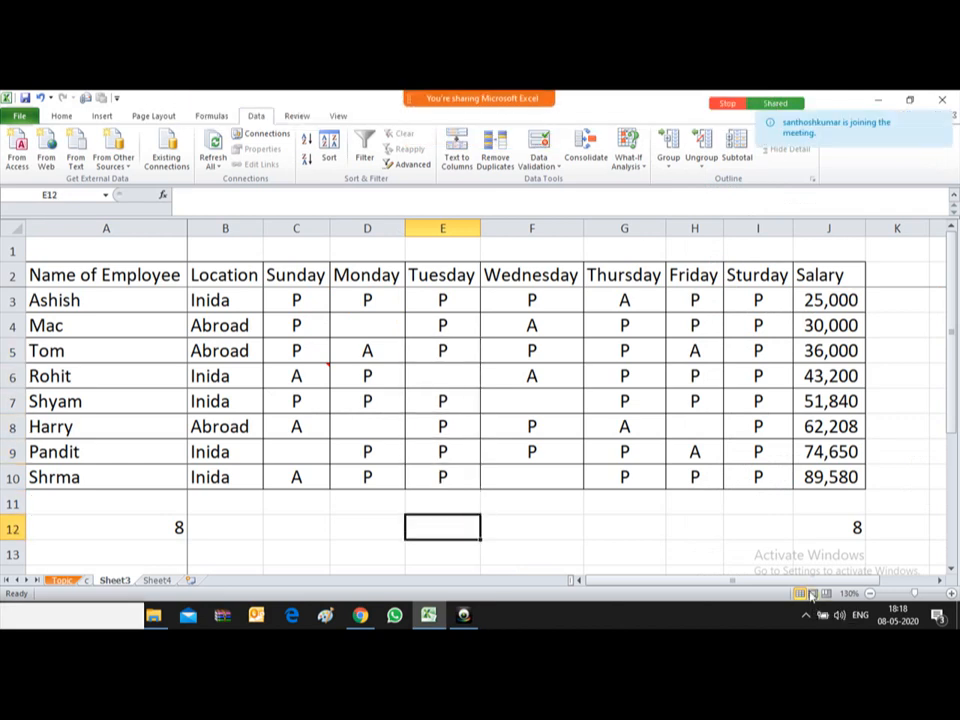
key("Left")
type("=")
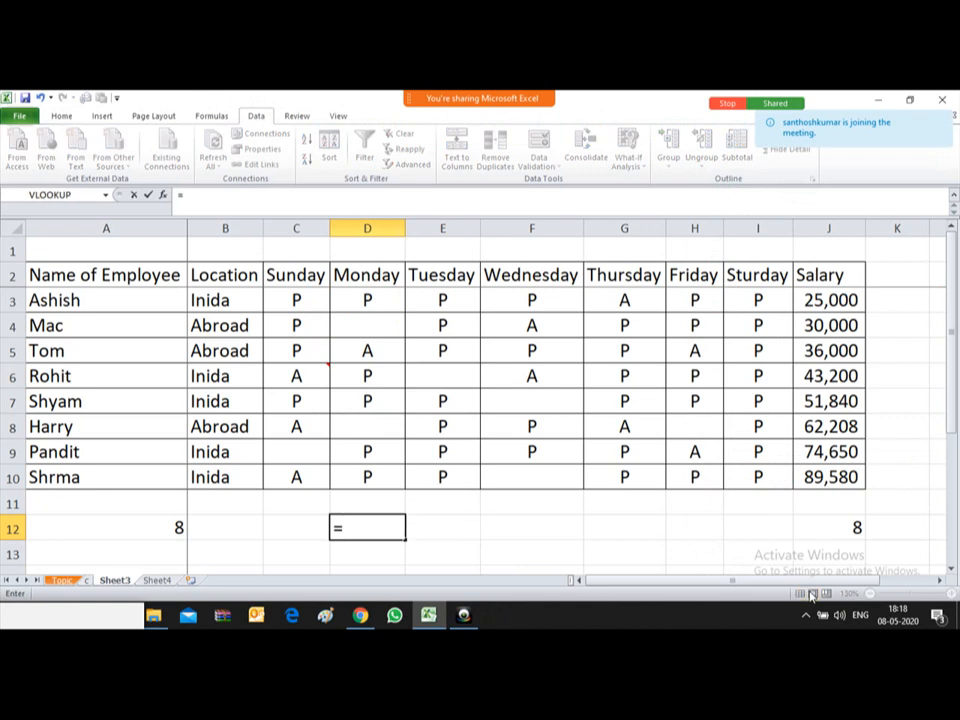
type("COUNT")
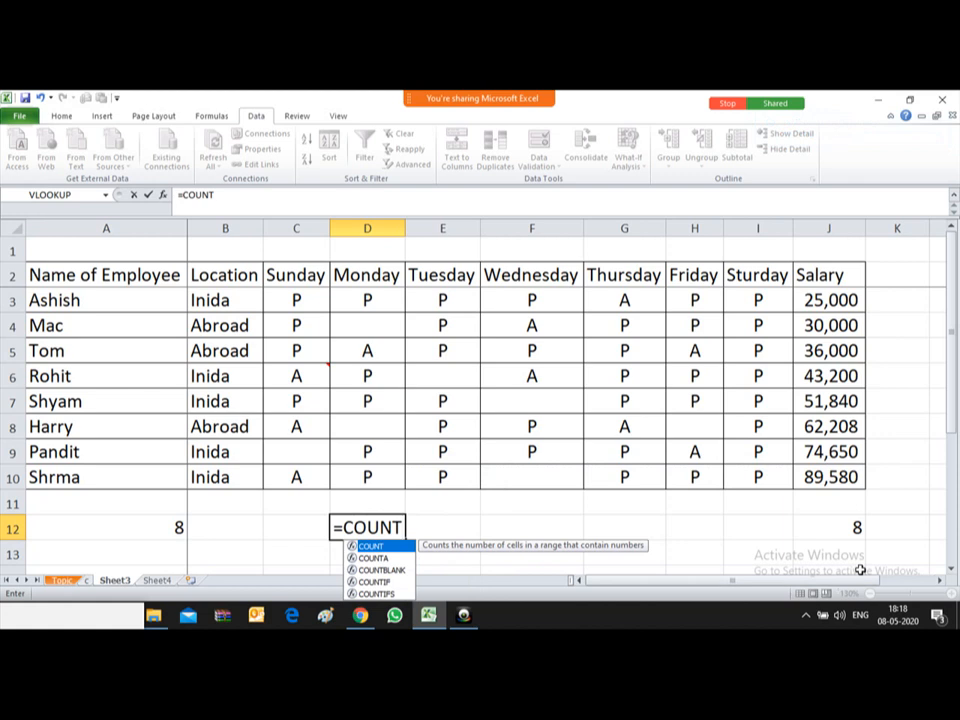
type("BLANK")
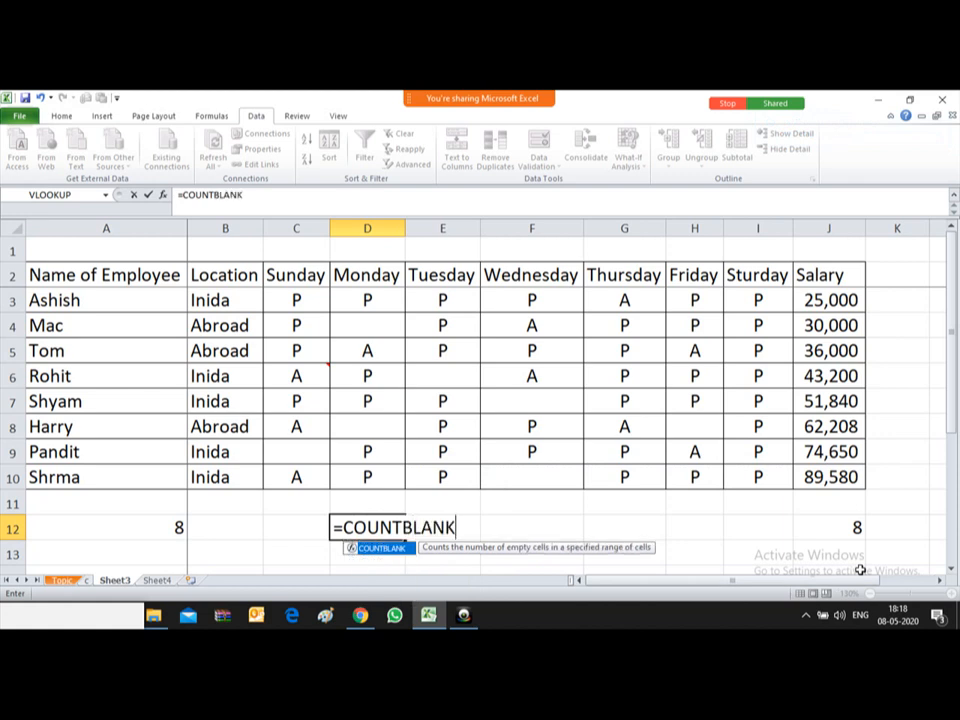
type("(")
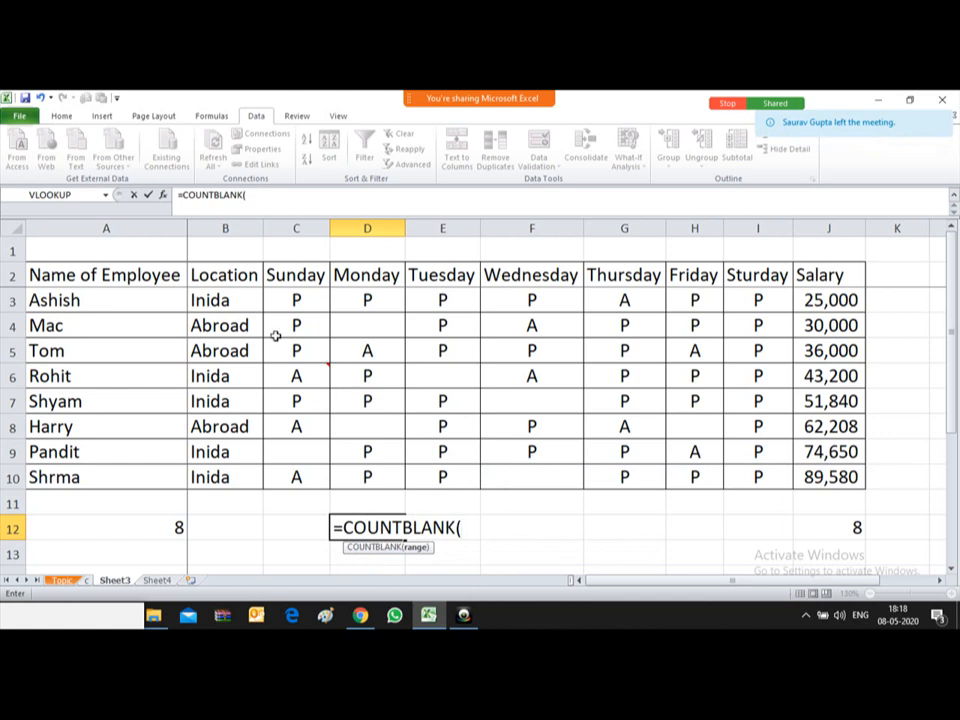
left_click_drag(272, 293, 754, 477)
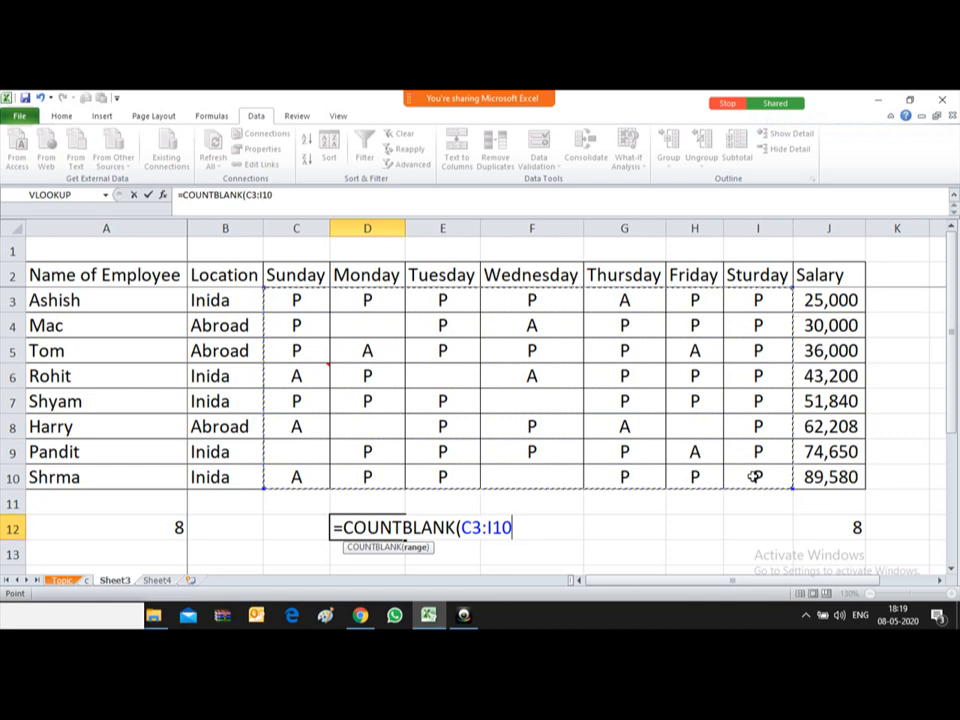
type(")")
key("Return")
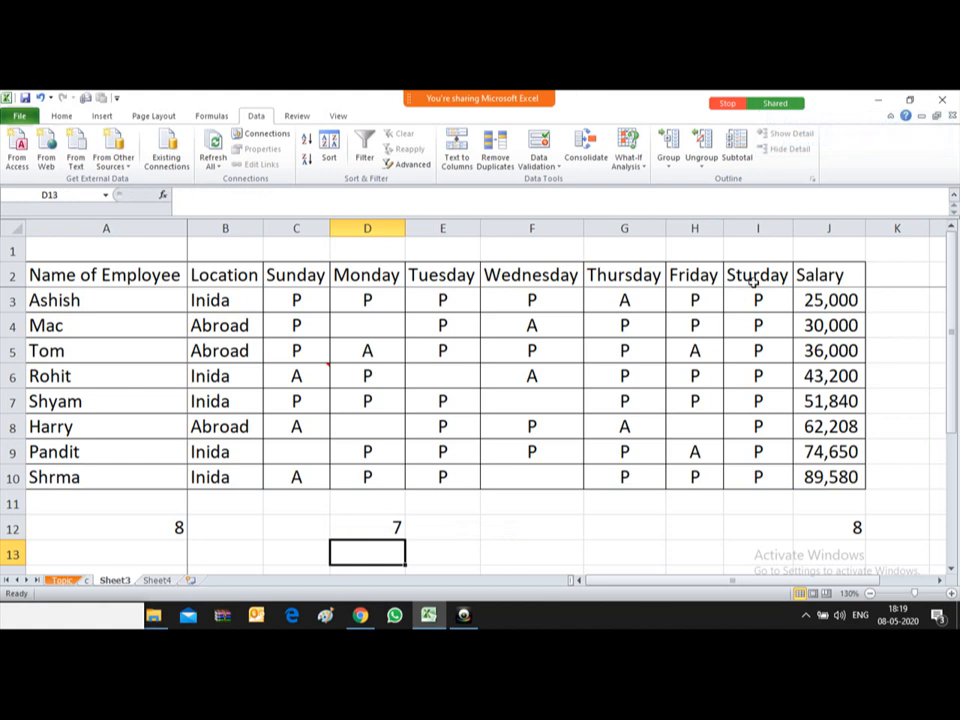
mouse_move(550, 110)
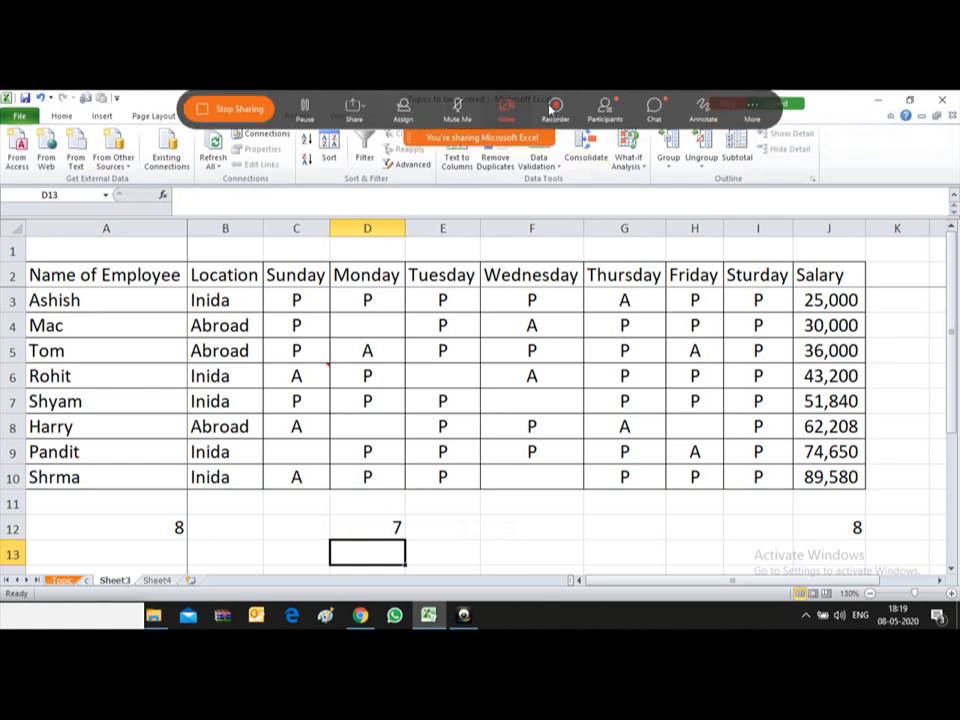
left_click(655, 108)
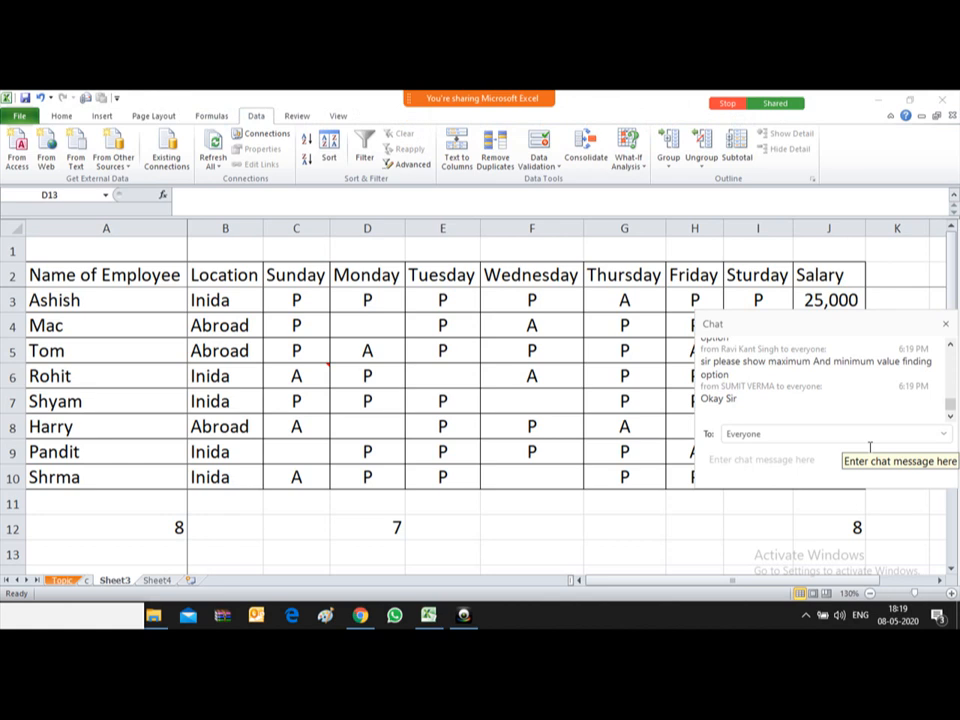
Step: On the supplier invoice sheet, move the chat aside and clear the 126.00 subtotal in J193
left_click(492, 358)
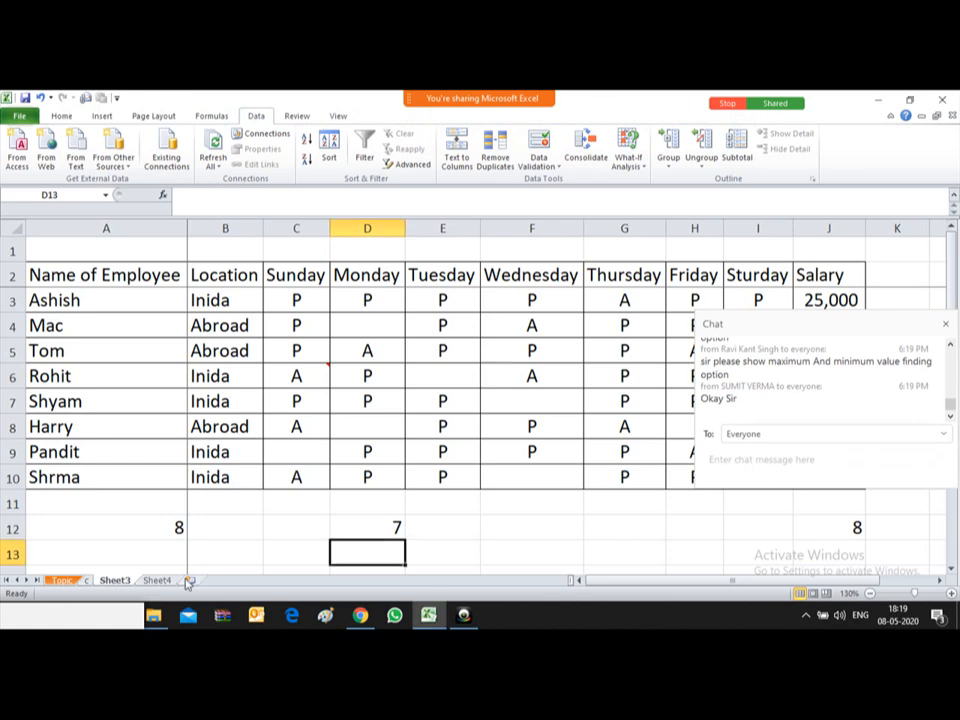
left_click(62, 580)
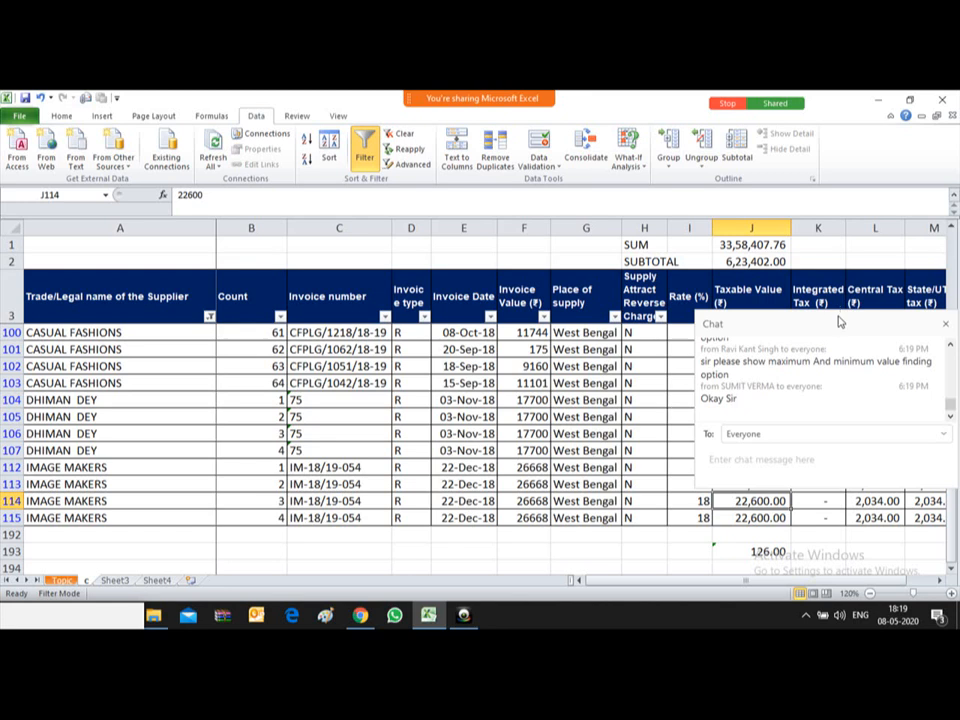
left_click_drag(843, 324, 296, 590)
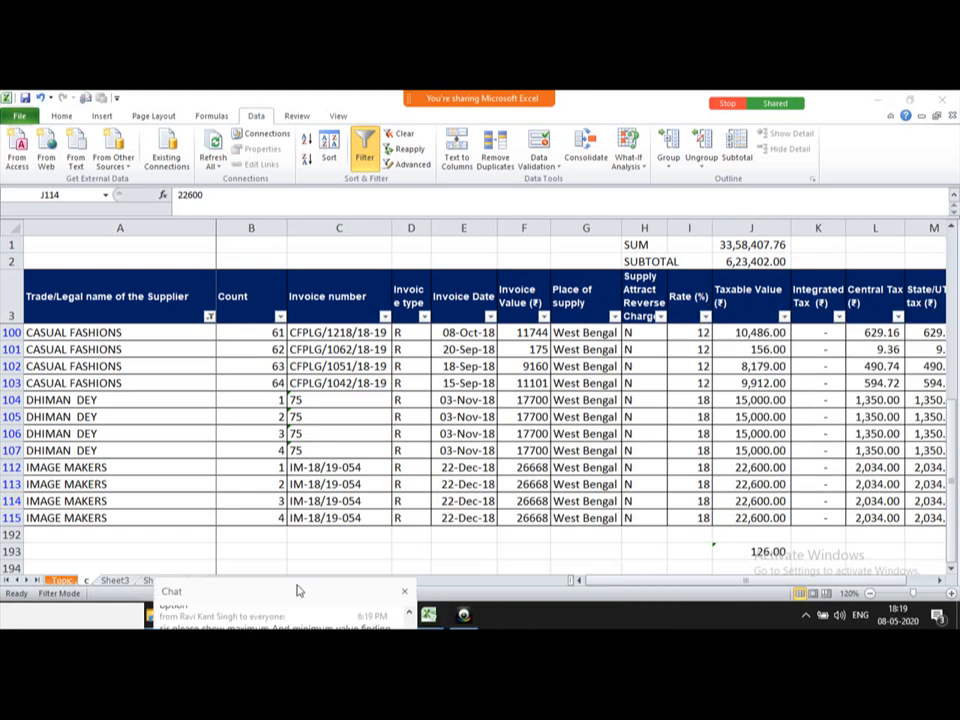
left_click(727, 552)
key("Down")
left_click(727, 552)
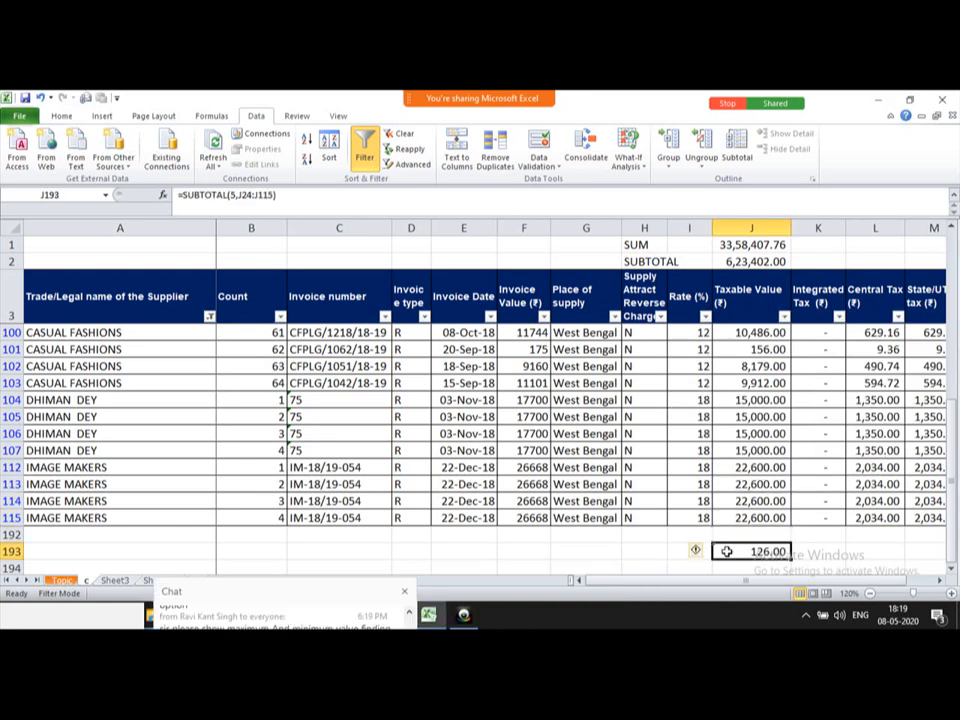
key("Delete")
key("Up")
key("Up")
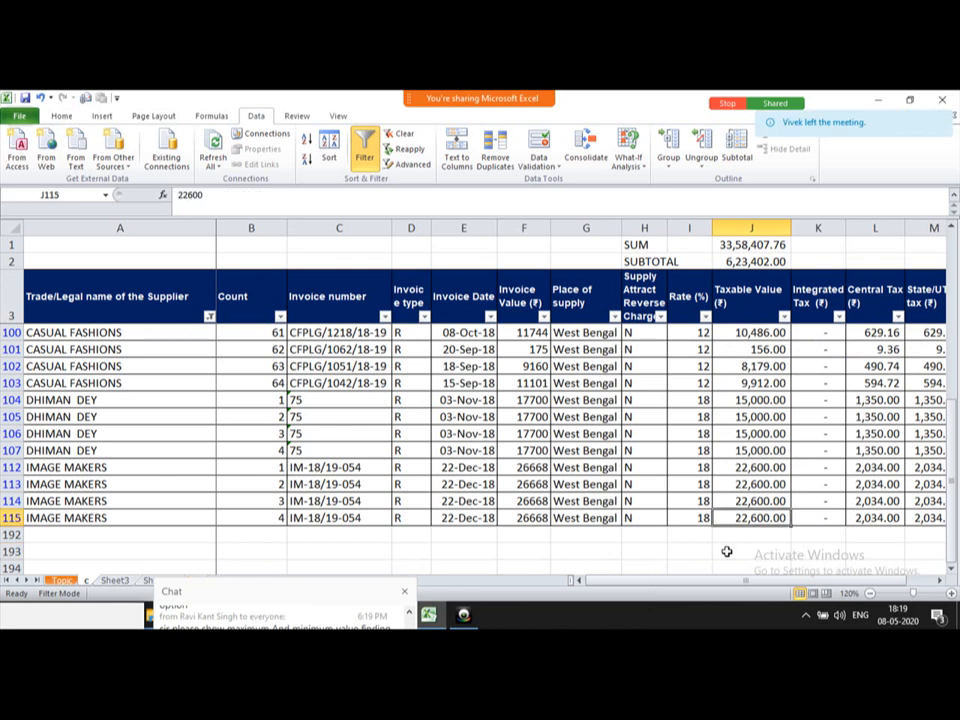
key("Down")
key("Down")
key("Down")
key("Up")
key("Up")
key("Up")
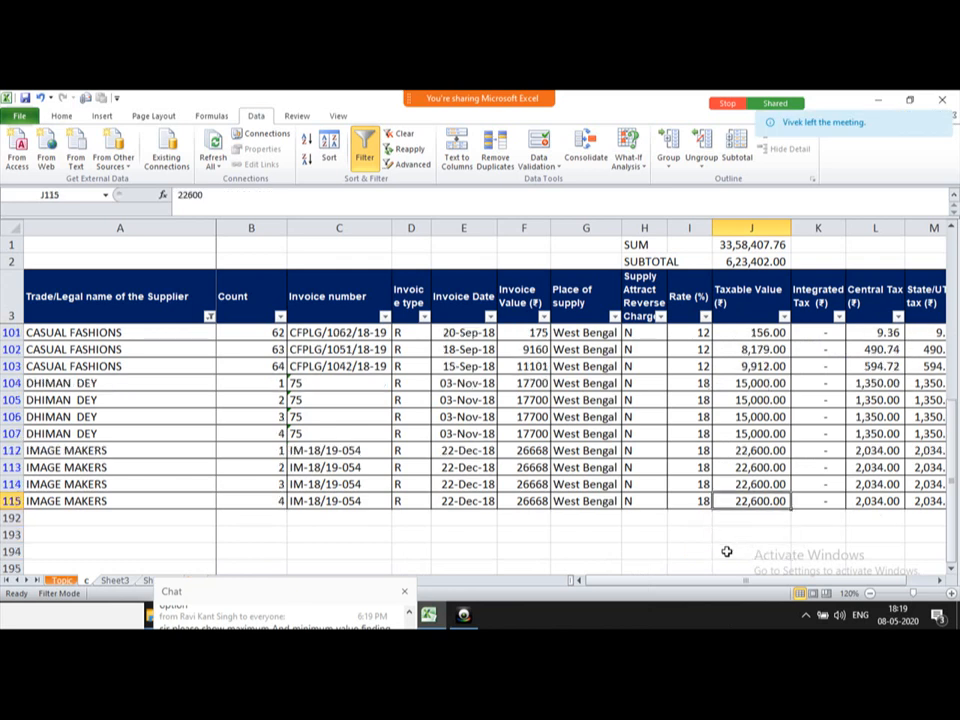
Step: Enter =SUBTOTAL(4,J24:J115) in J194, returning the maximum visible Taxable Value, 22600
key("ctrl+Up")
key("Down")
key("Down")
key("Down")
key("Down")
key("Down")
key("ctrl+Down")
key("Down")
key("Down")
key("Down")
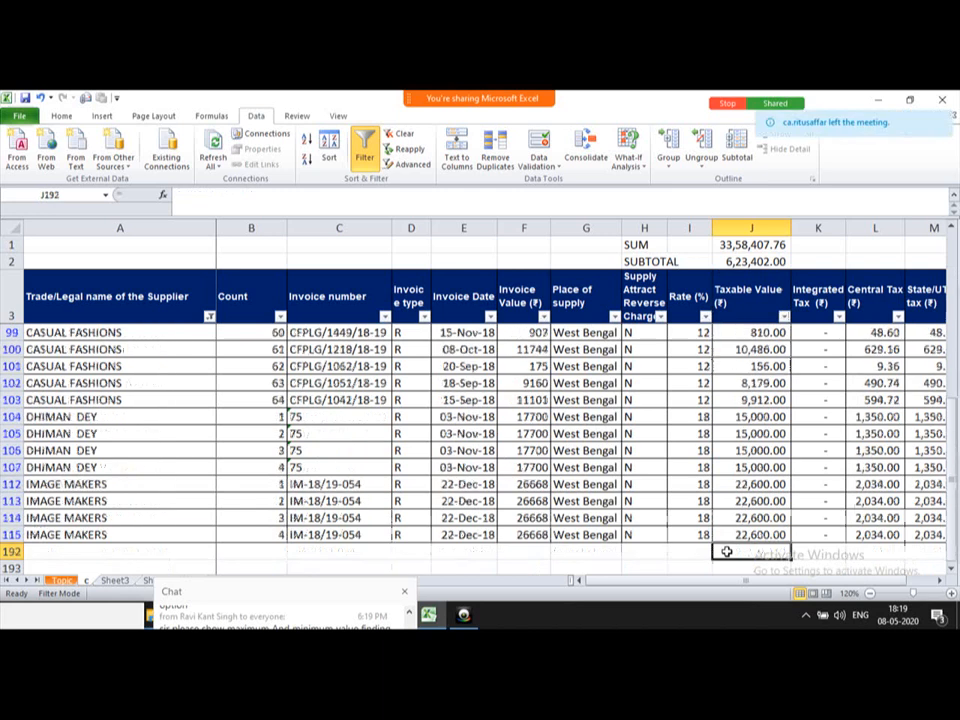
key("Up")
key("Down")
type("=")
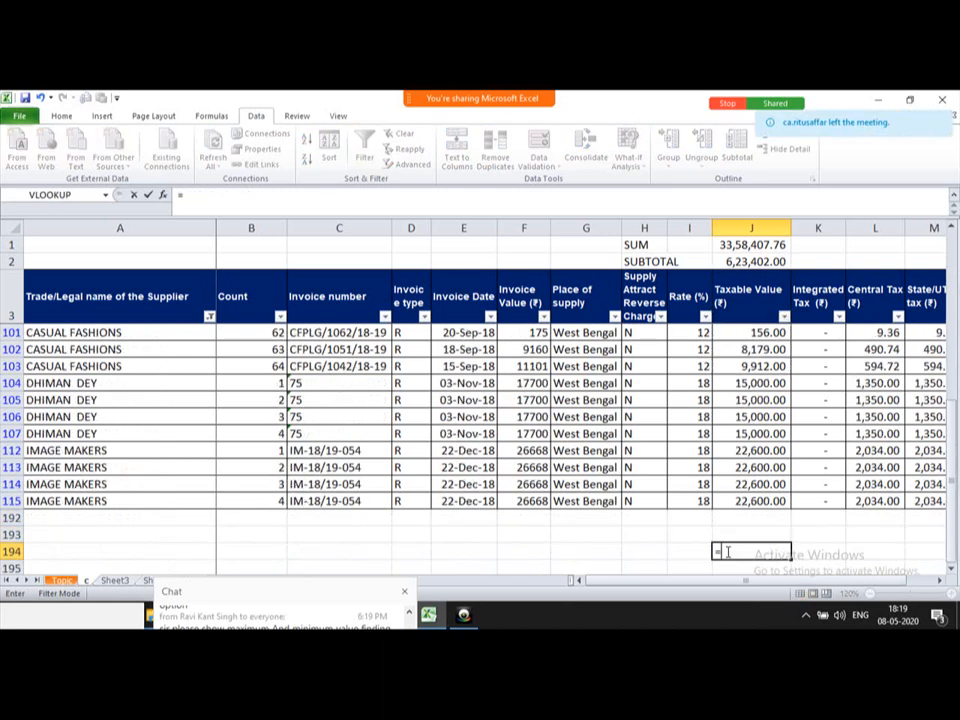
type("SUBTOTAL")
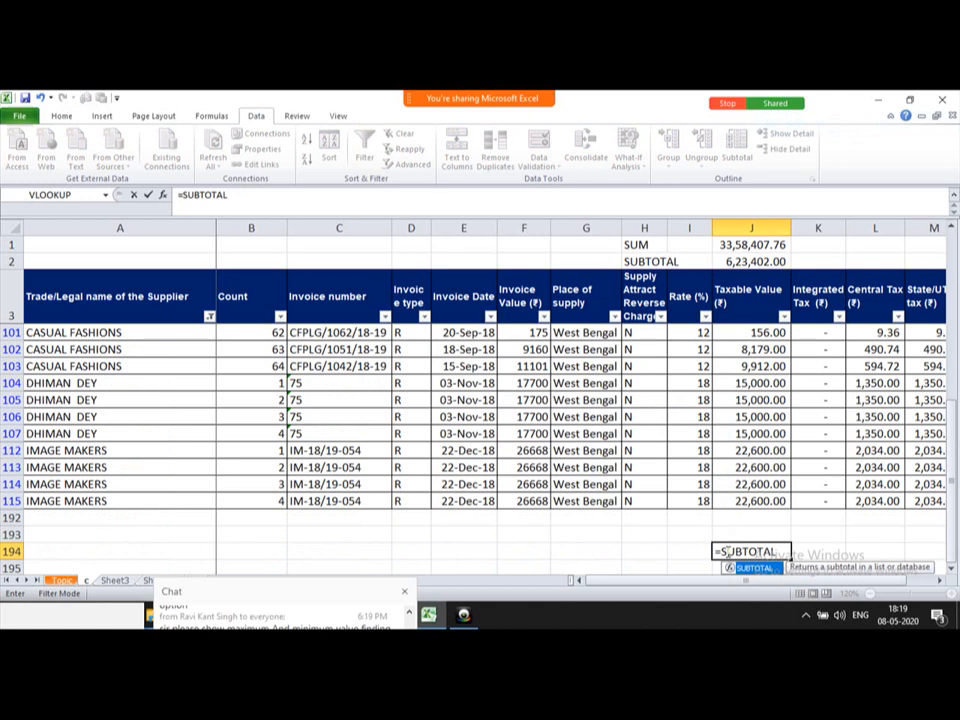
type("(")
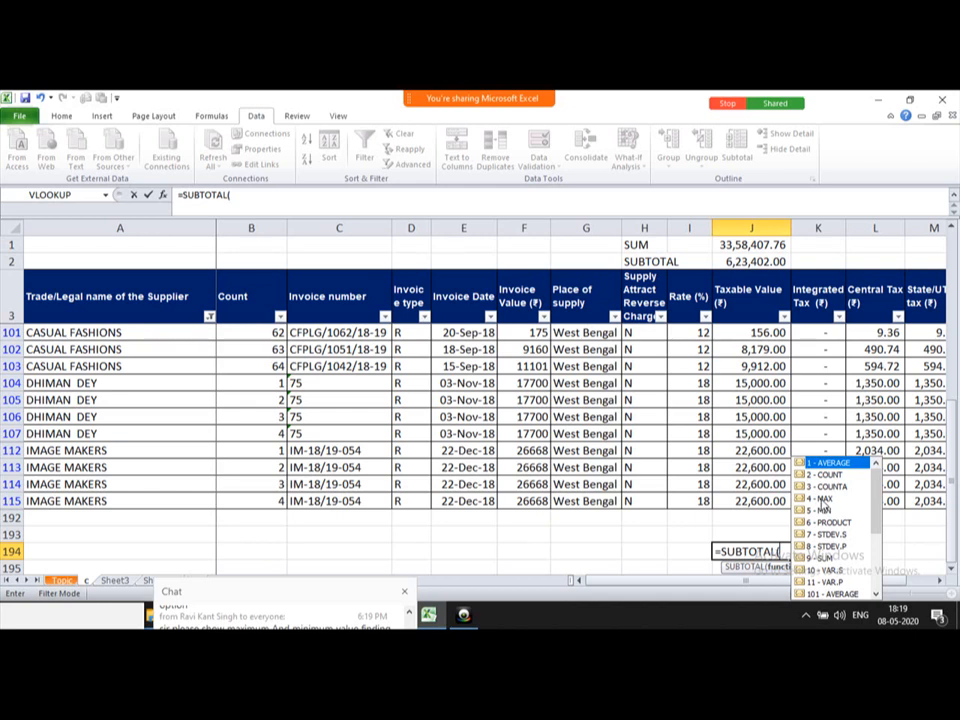
type("4,")
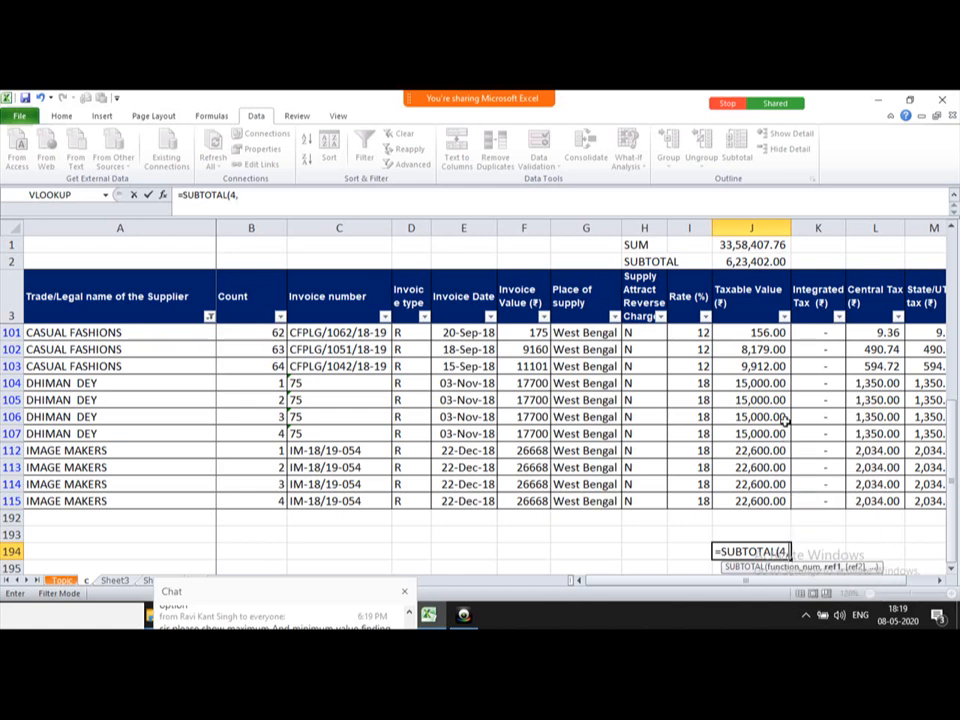
left_click(737, 309)
key("Down")
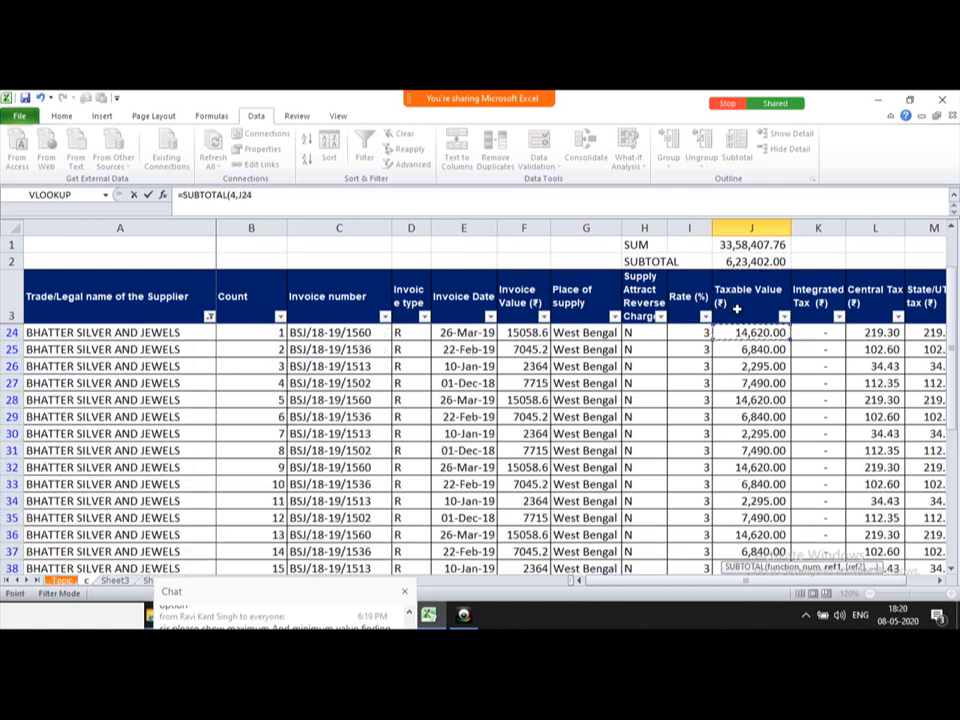
key("ctrl+shift+Down")
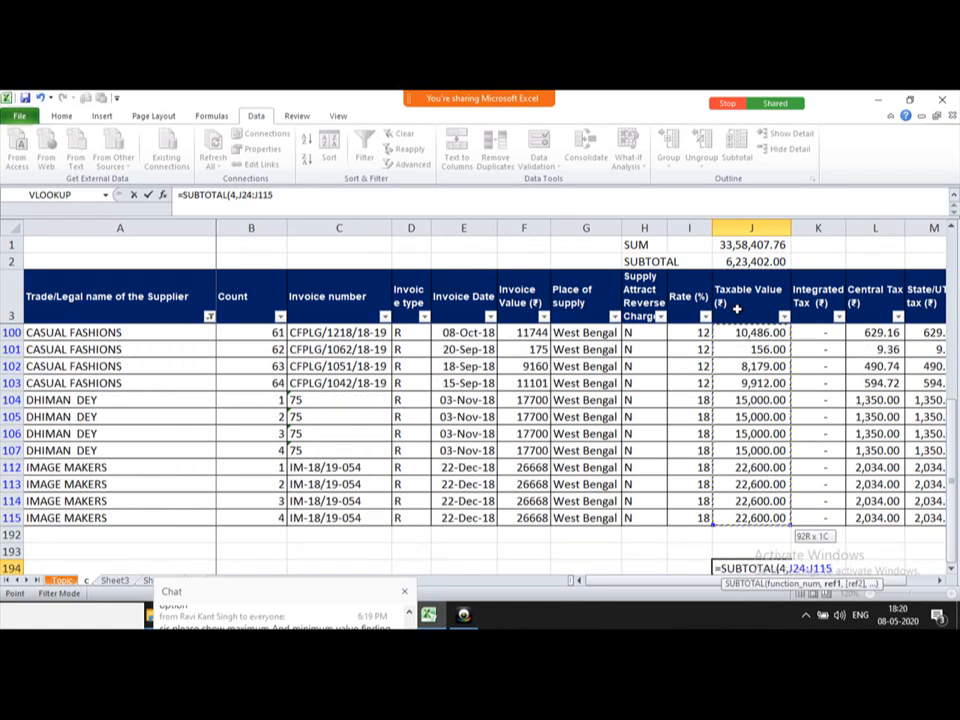
type(")")
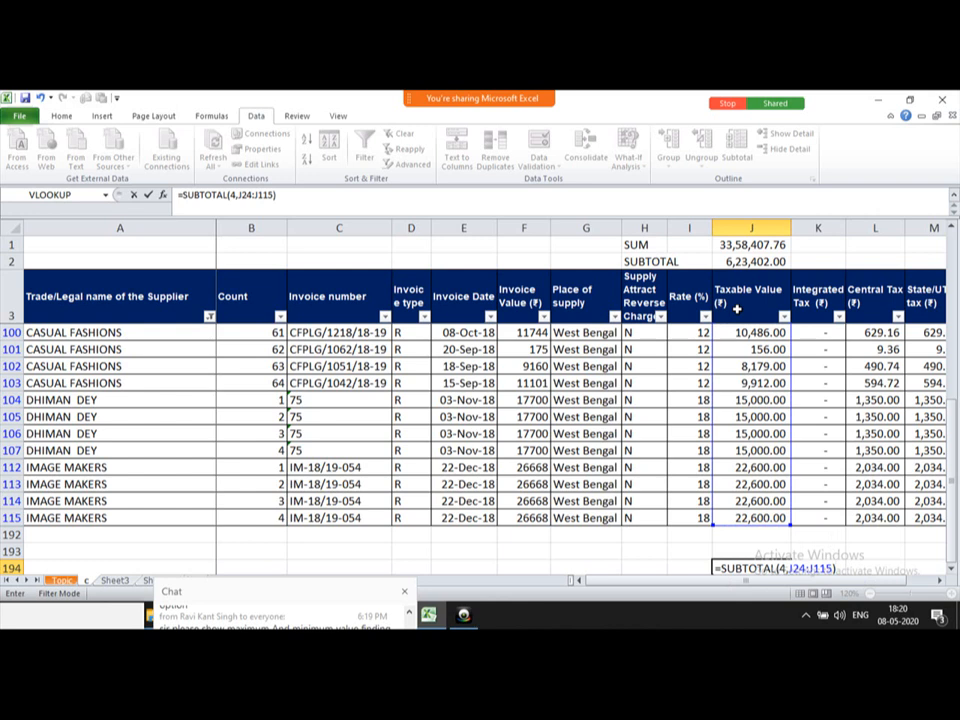
key("Return")
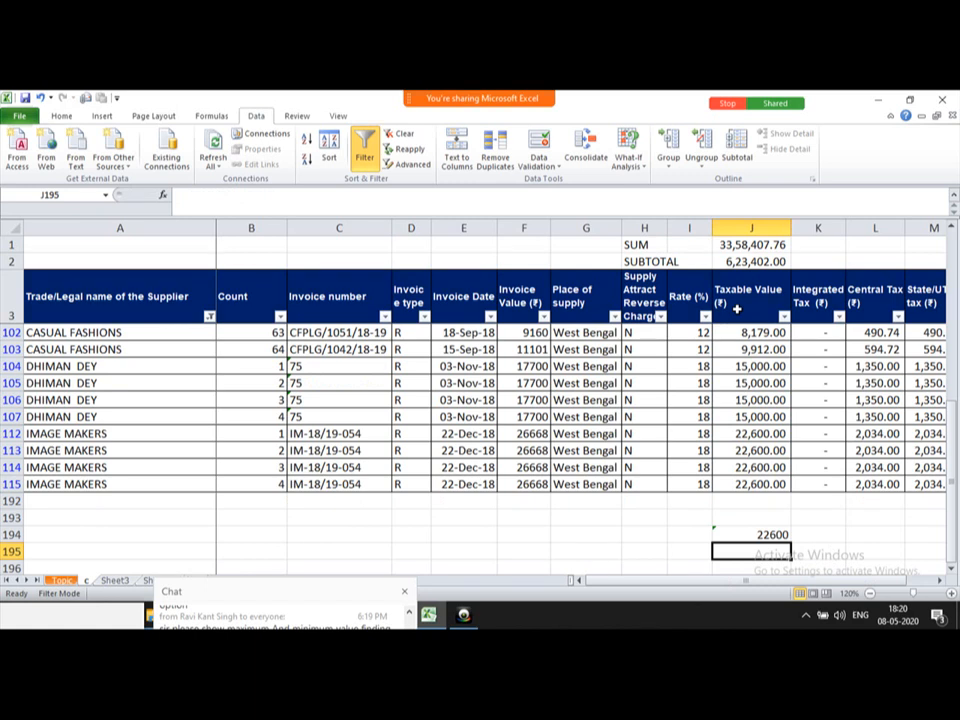
Step: Change J194's function number from 4 to 5 so it returns the minimum, 126
key("Down")
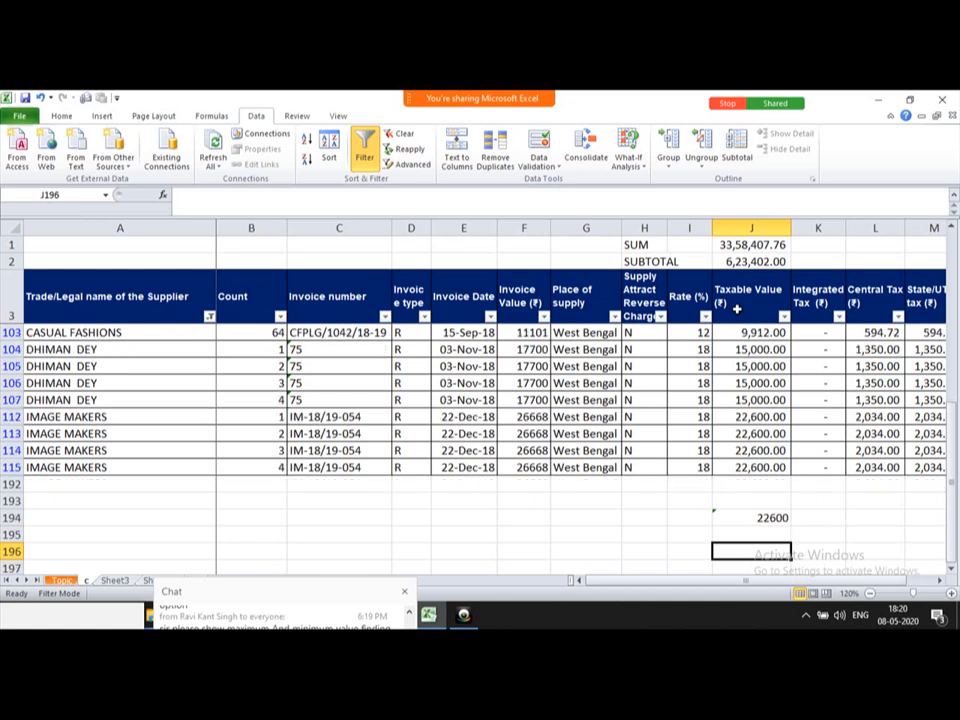
key("Up")
key("Up")
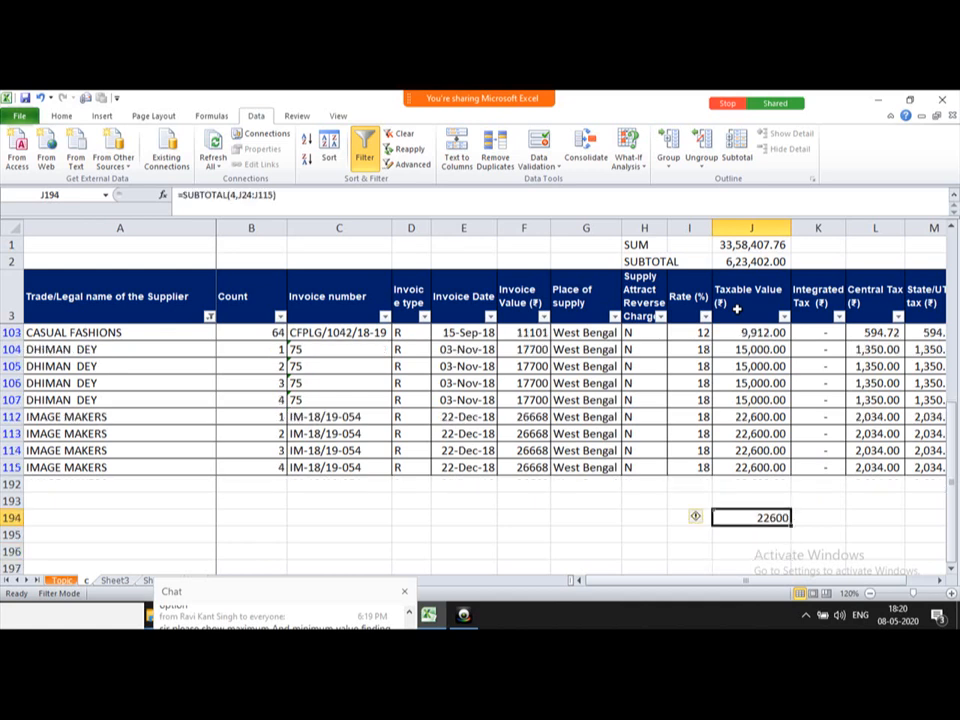
key("F2")
key("Left")
key("Left")
key("Left")
key("Left")
key("Left")
key("Left")
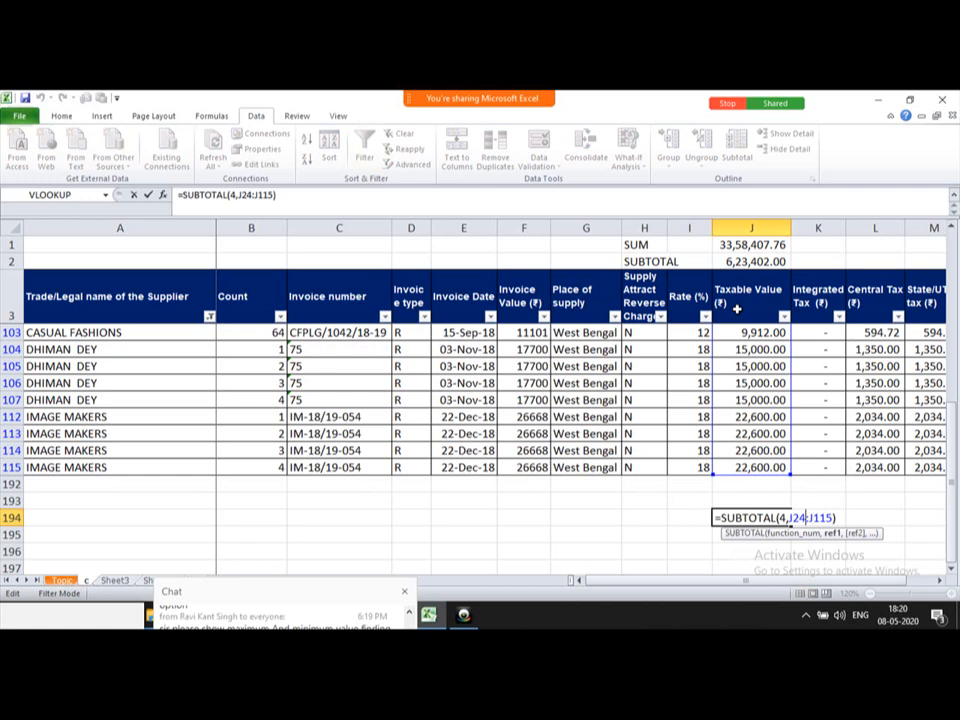
key("Left")
key("Left")
key("Left")
key("Left")
key("BackSpace")
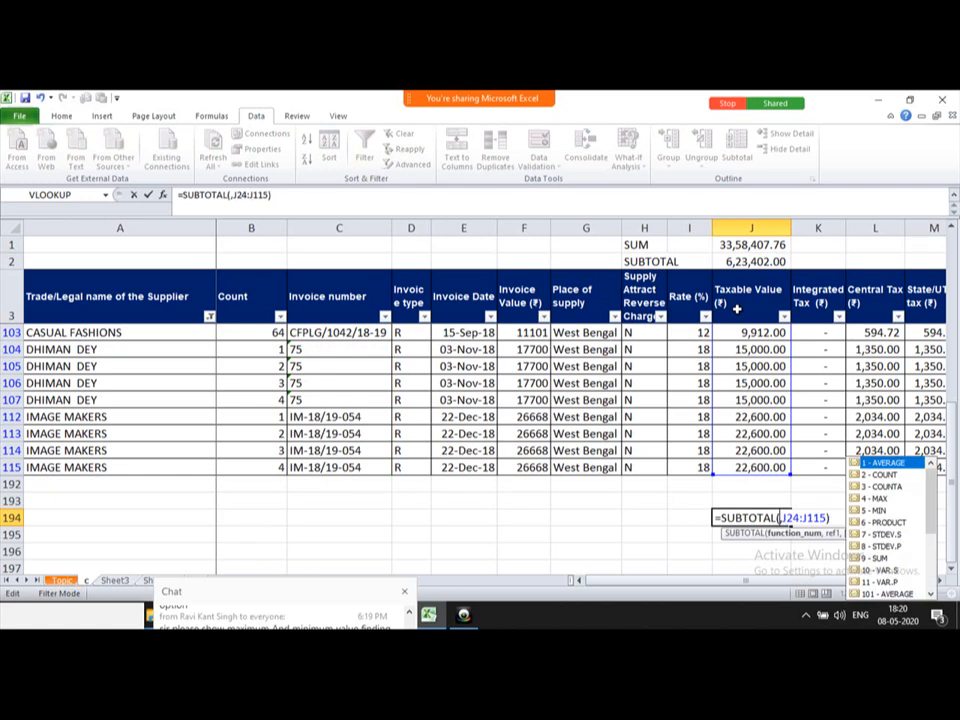
type("5")
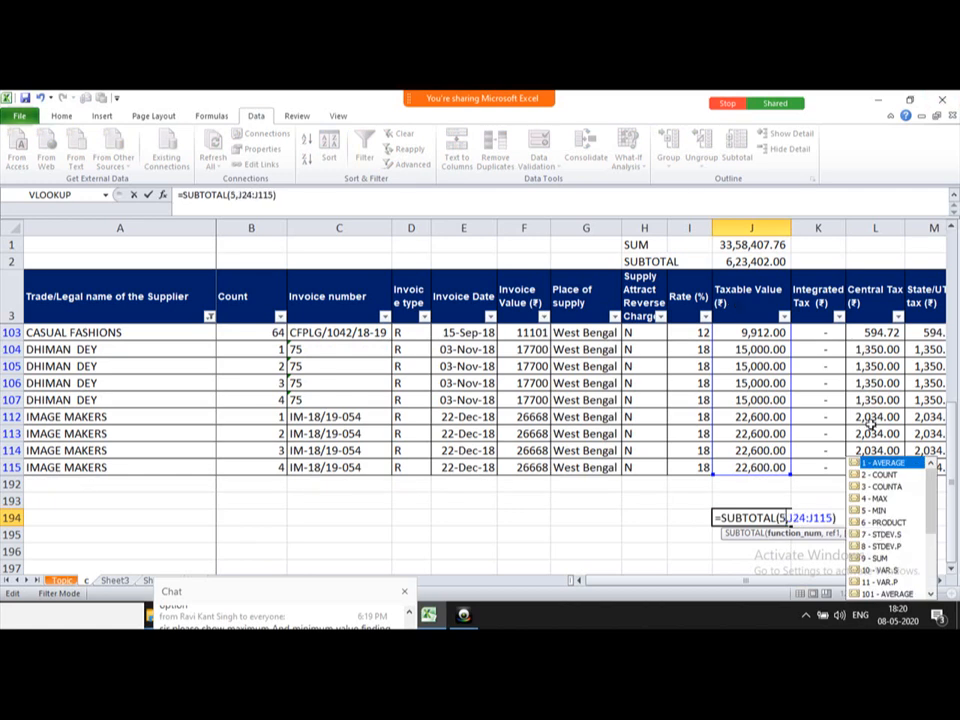
key("ctrl+Return")
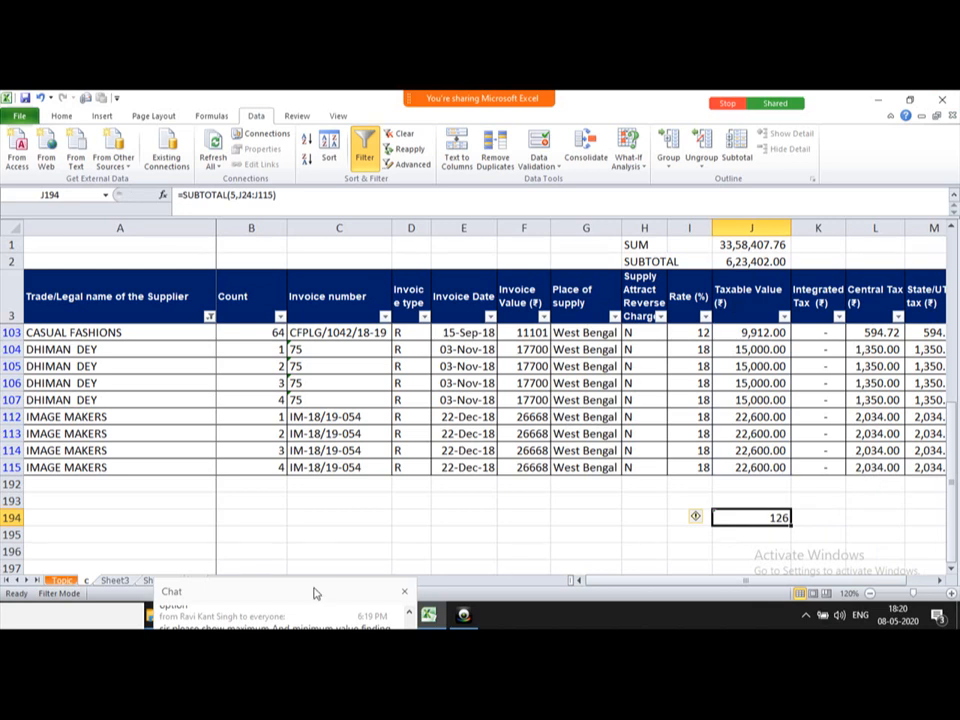
left_click_drag(314, 593, 180, 272)
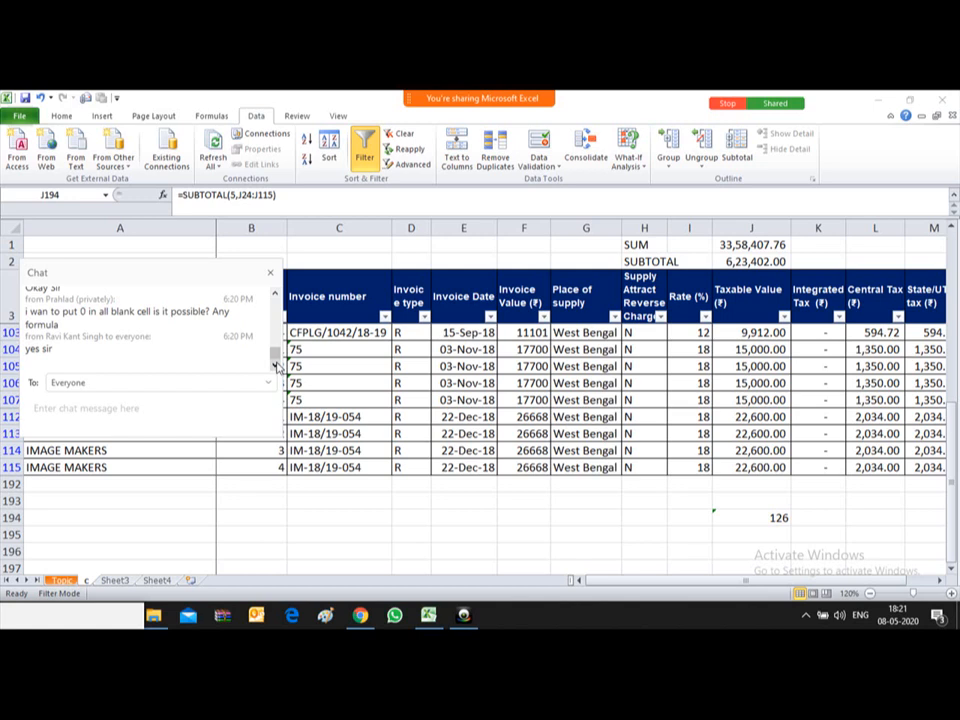
Step: Close the Webex chat panel and switch to the Sheet3 attendance table
left_click(271, 273)
left_click(115, 581)
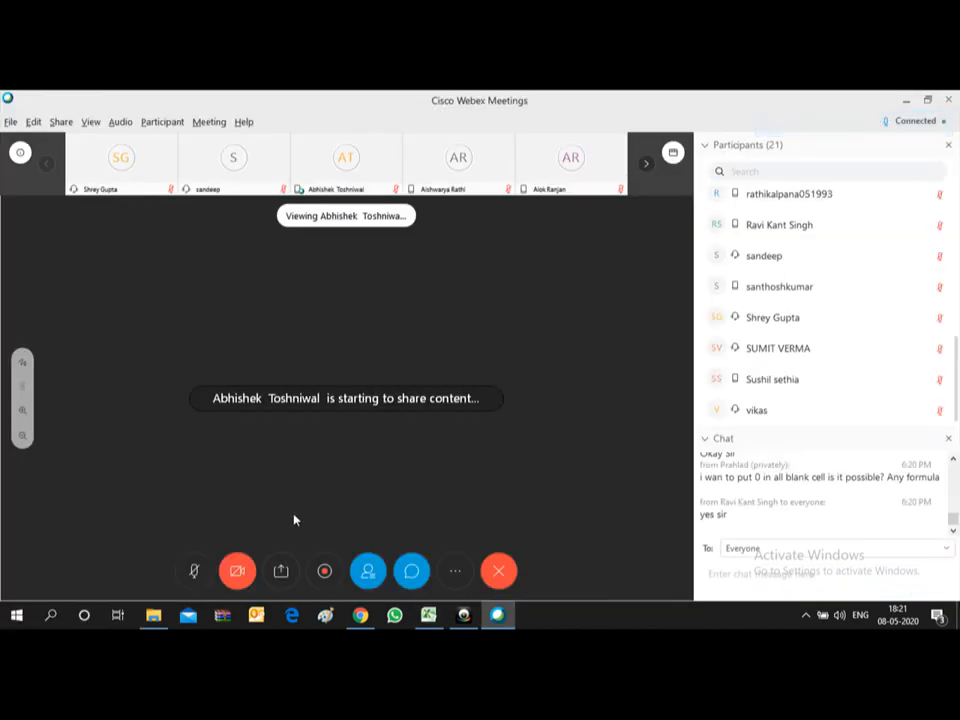
Step: Choose the Microsoft Excel window in Share Content and confirm taking over the screen share
left_click(281, 572)
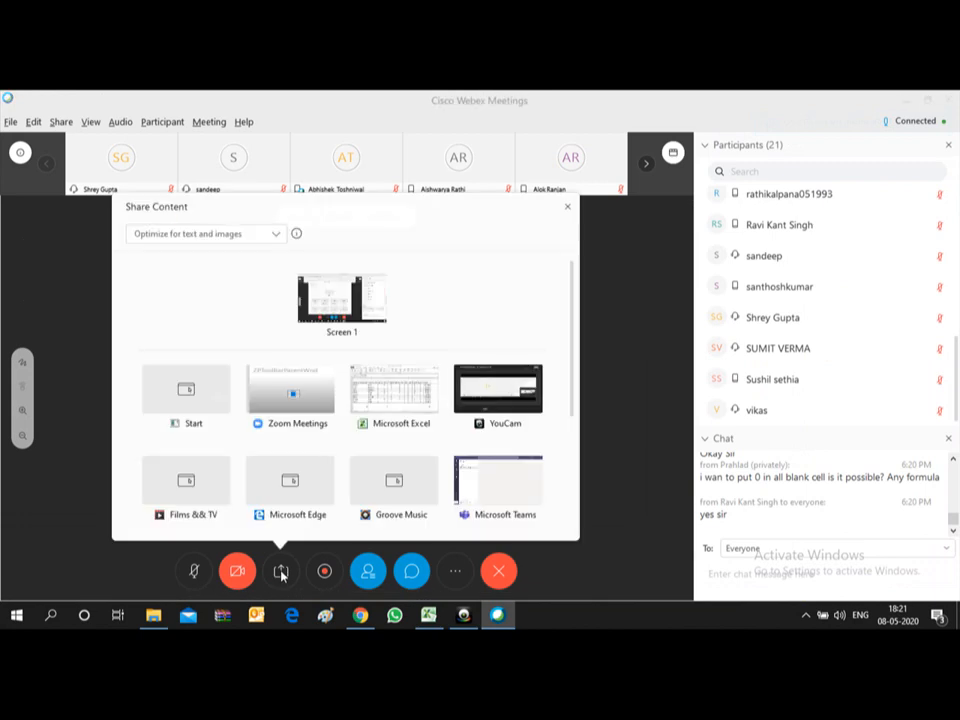
left_click(399, 389)
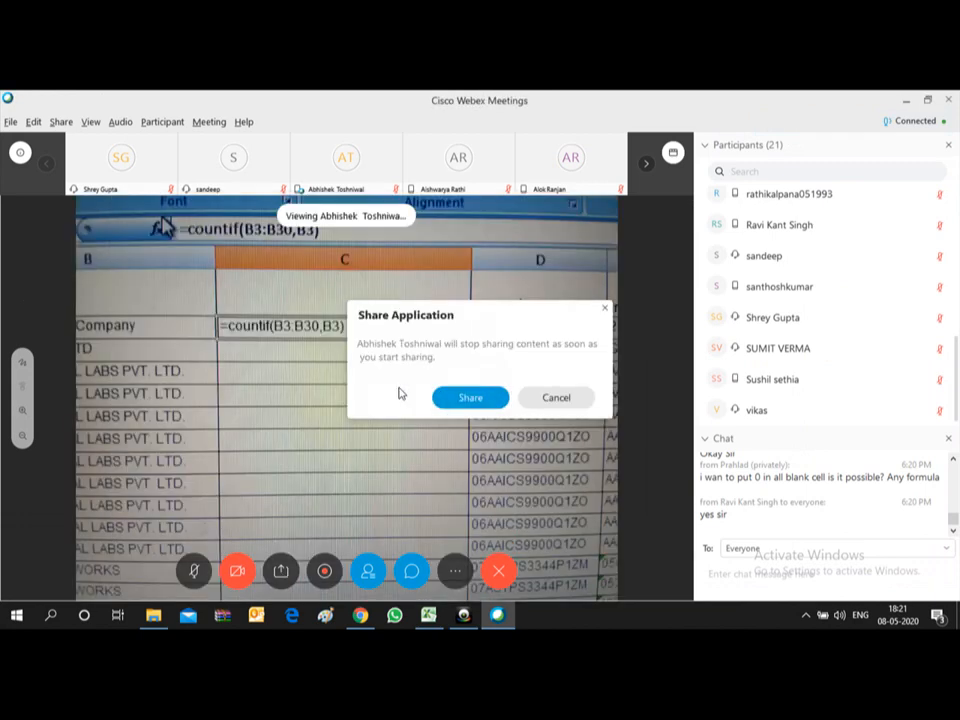
left_click(471, 404)
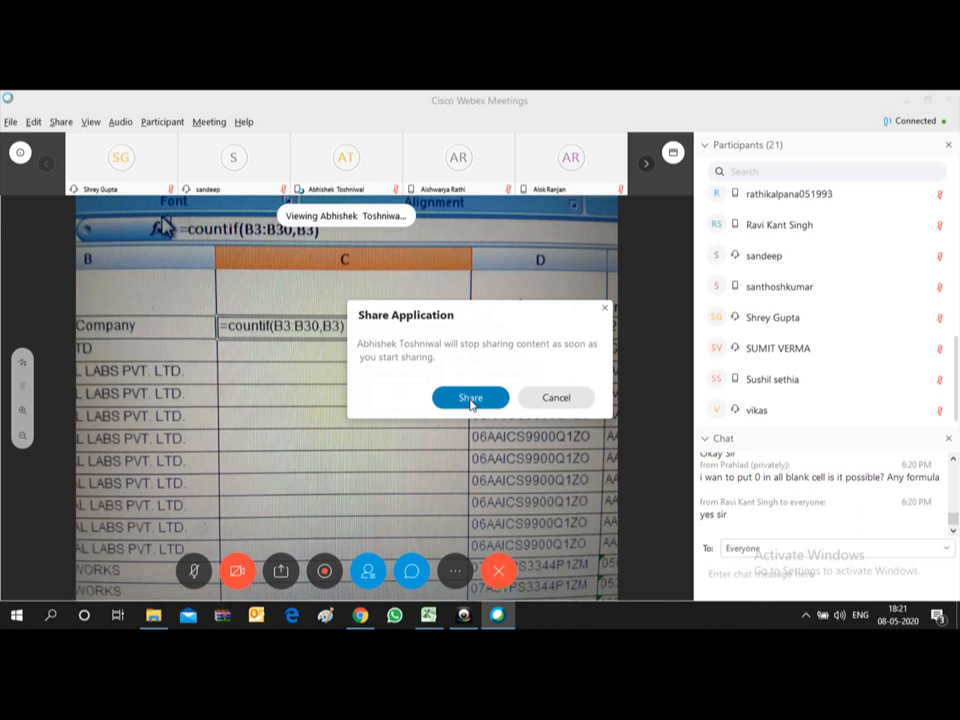
left_click(557, 400)
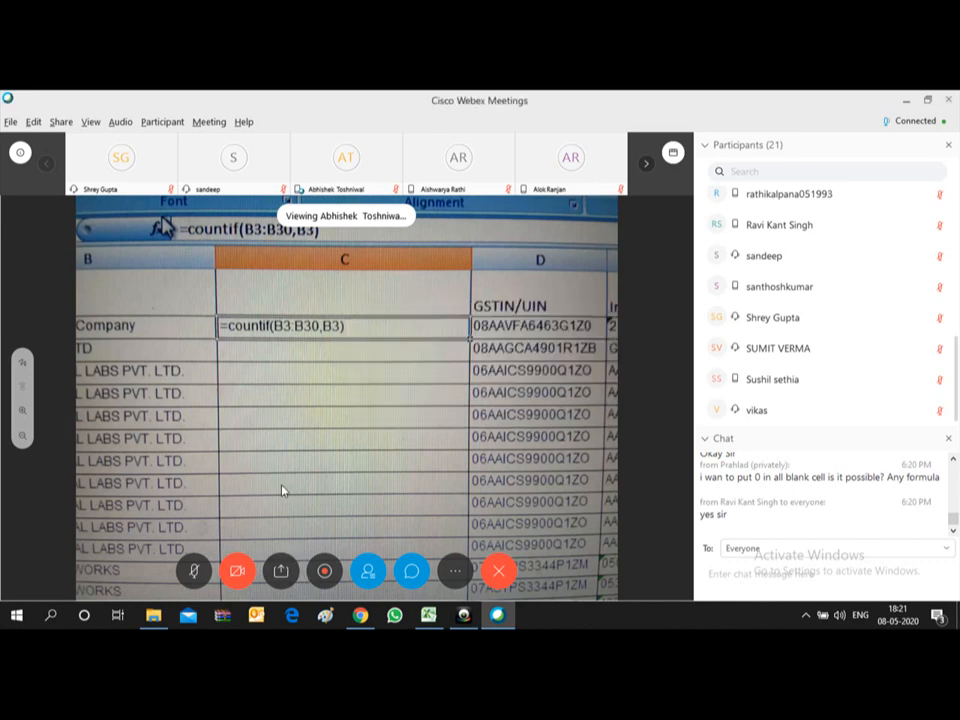
left_click(280, 573)
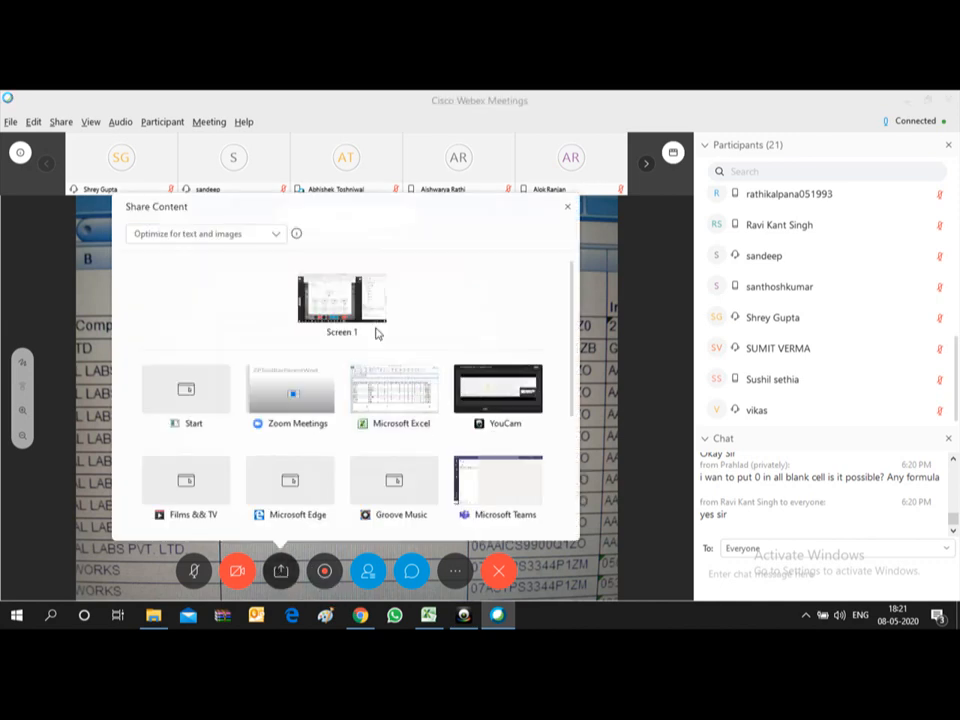
left_click(393, 385)
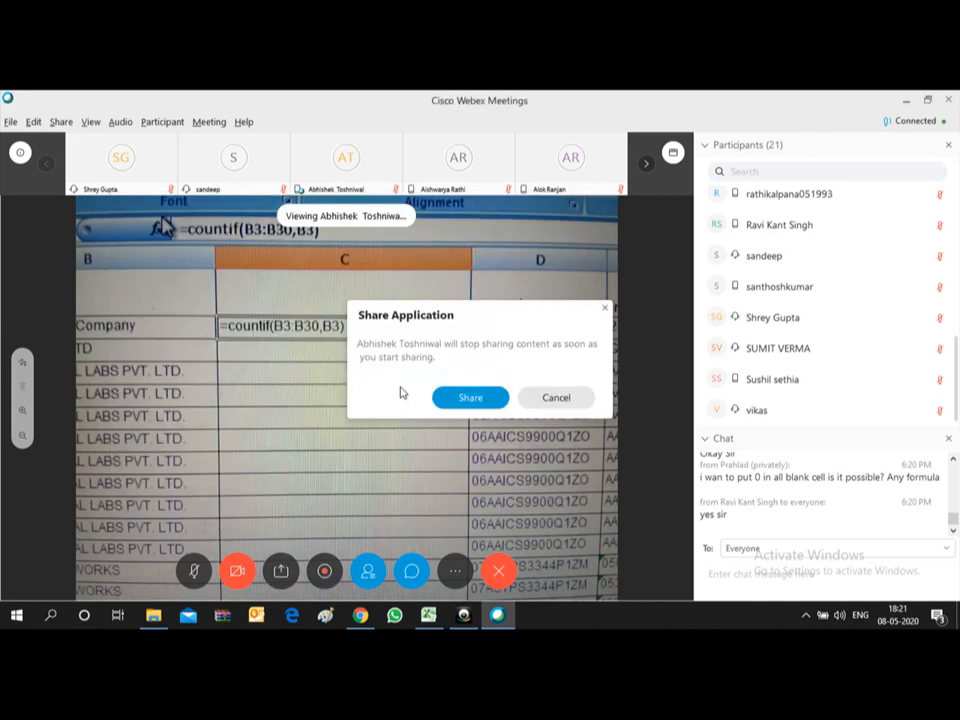
left_click(465, 402)
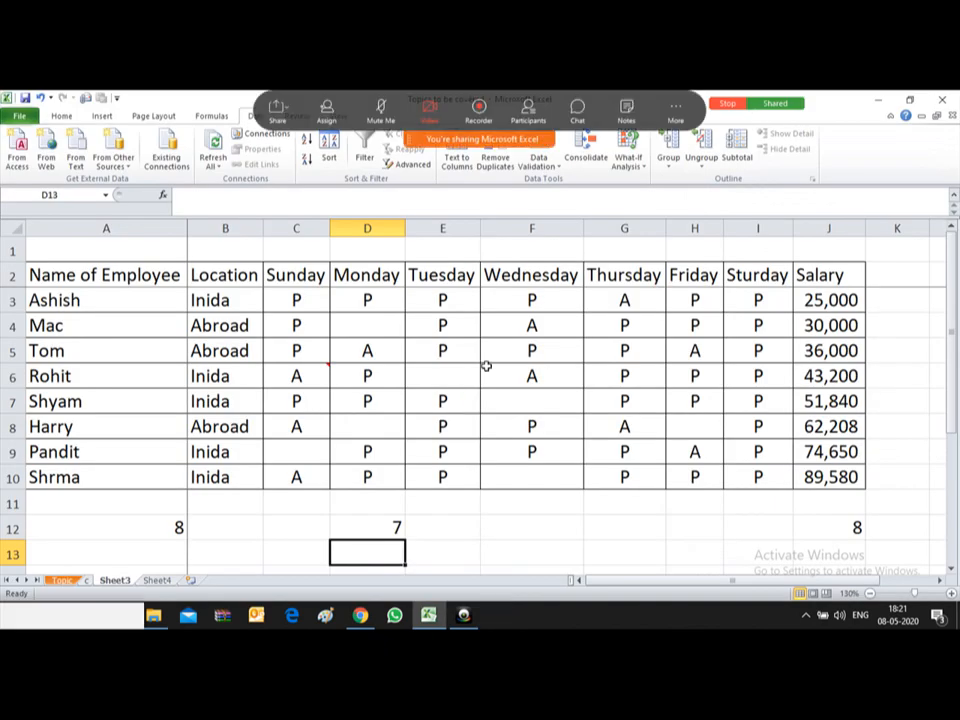
Step: Replace D12's blank count with 0 and copy it
left_click(475, 367)
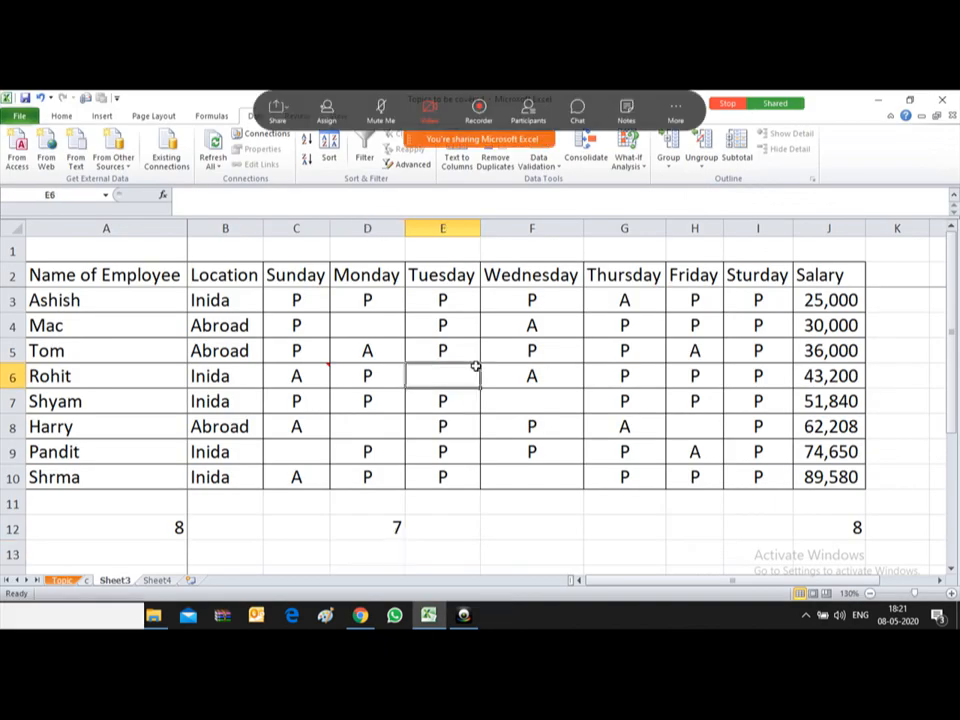
key("Left")
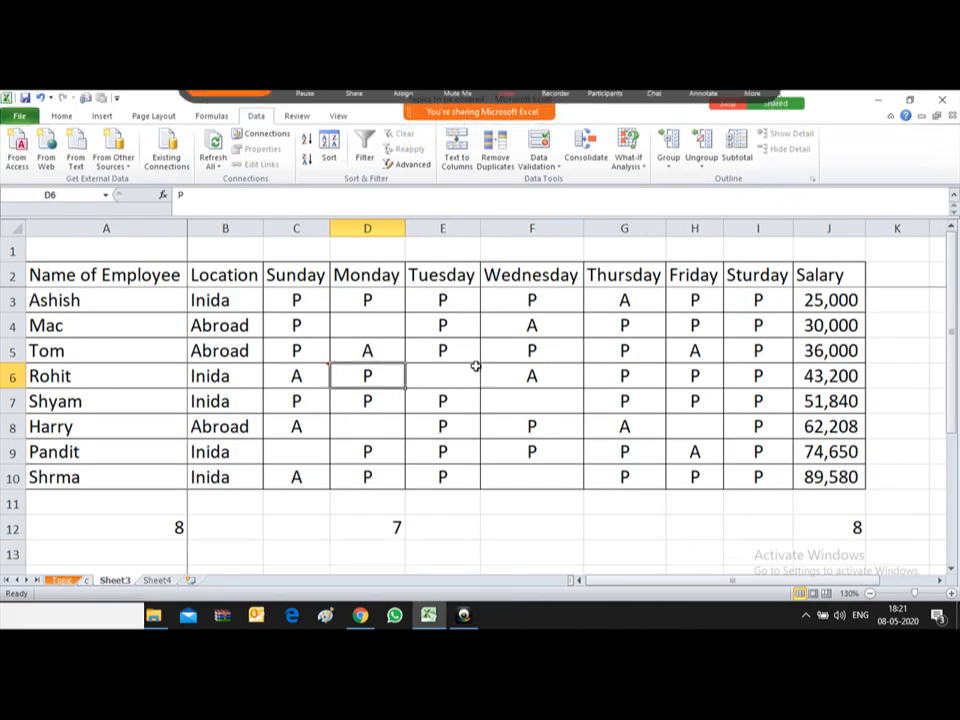
key("Up")
key("Up")
key("Down")
key("Down")
key("Down")
key("Down")
key("Down")
key("Down")
key("Down")
key("Down")
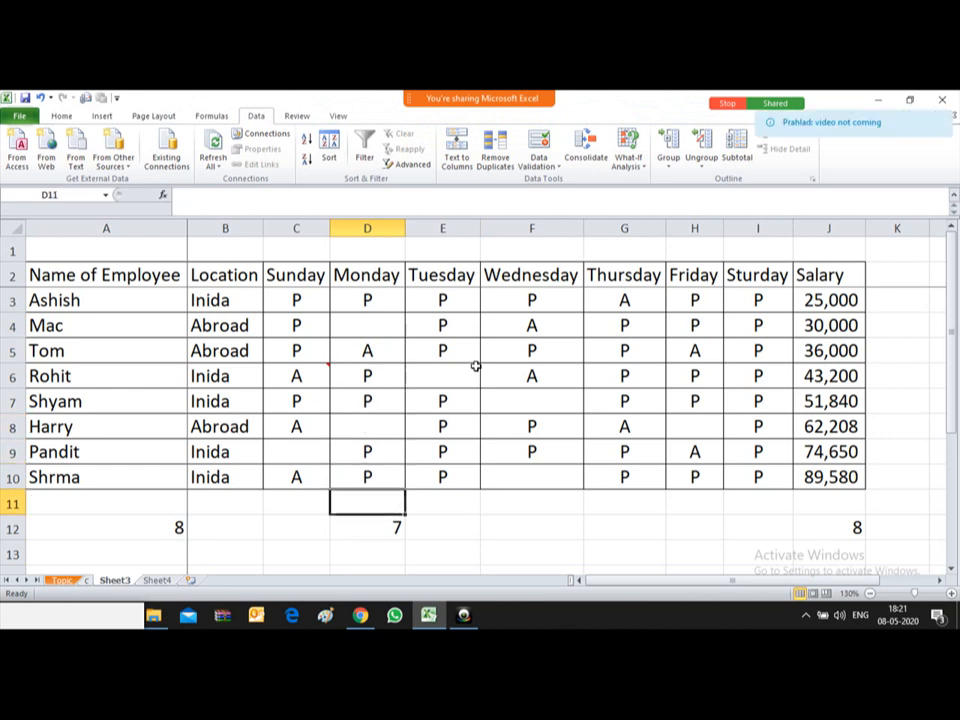
type("0")
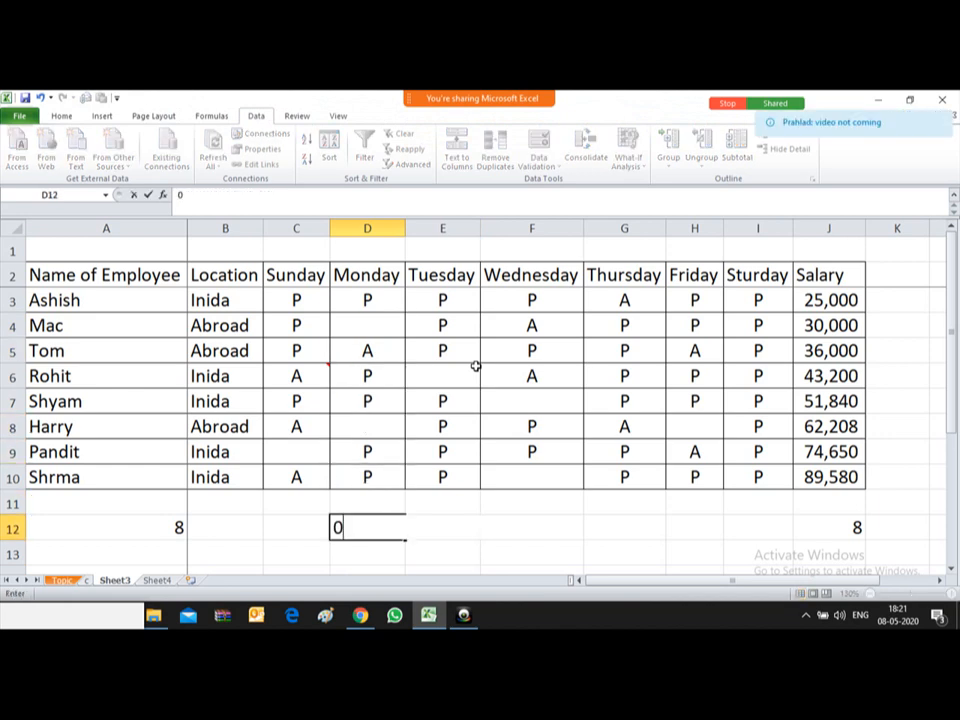
key("Return")
key("Up")
key("ctrl+c")
Step: Select the attendance grid C3:I10 and open the Go To dialog with F5
key("Up")
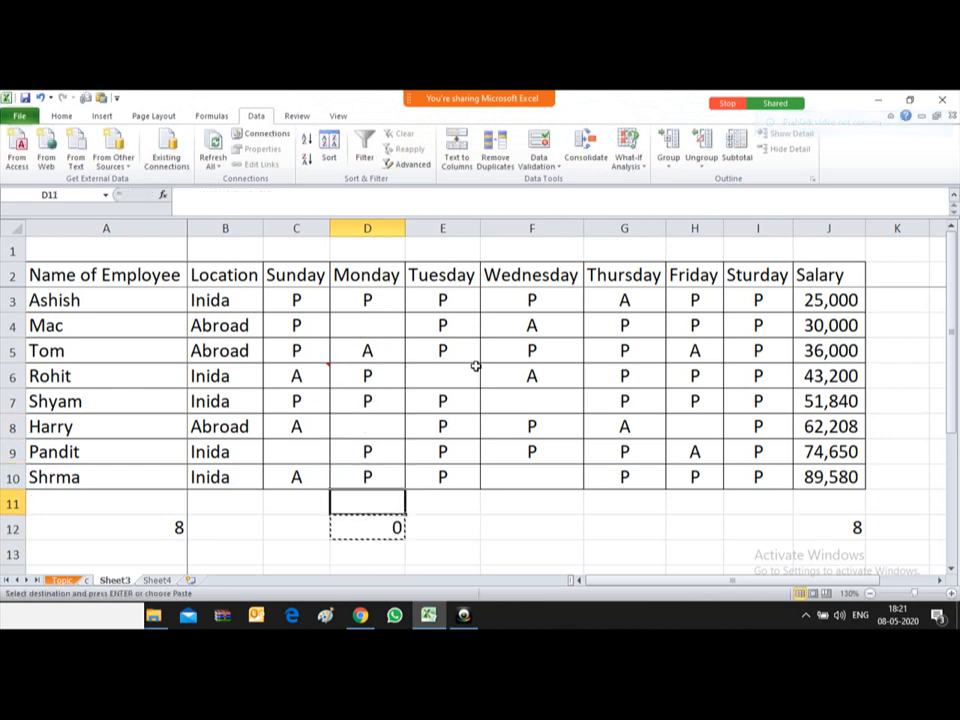
key("Up")
key("Up")
key("Up")
key("Left")
key("Up")
key("Left")
key("Up")
key("Up")
key("Up")
key("Right")
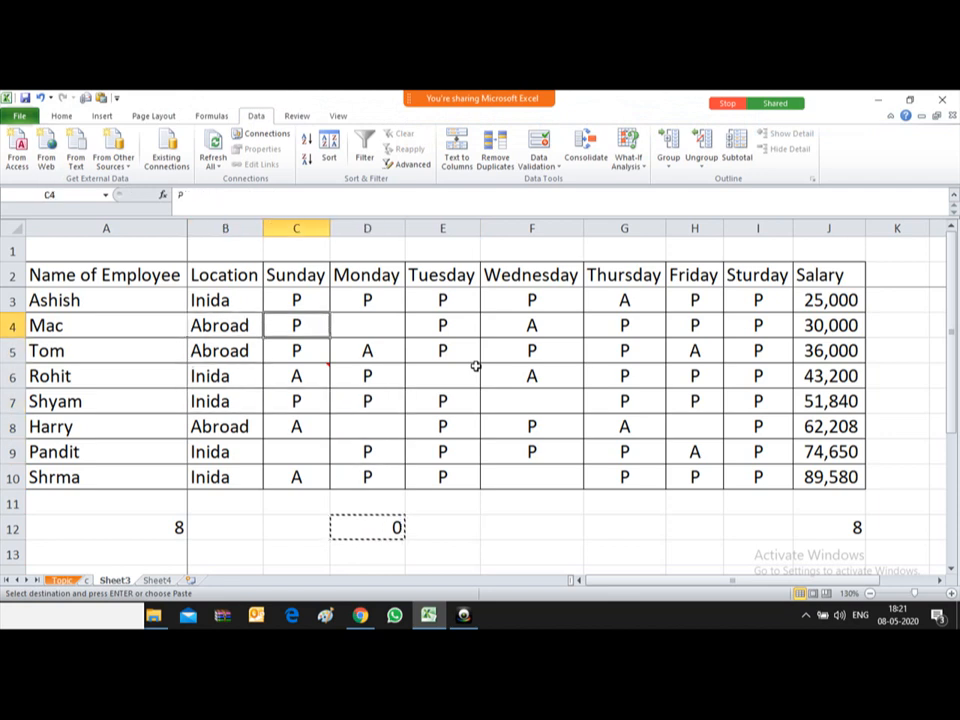
key("Up")
key("shift+Right")
key("shift+Right")
key("shift+Right")
key("shift+Right")
key("shift+Right")
key("shift+Down")
key("shift+Down")
key("shift+Down")
key("shift+Down")
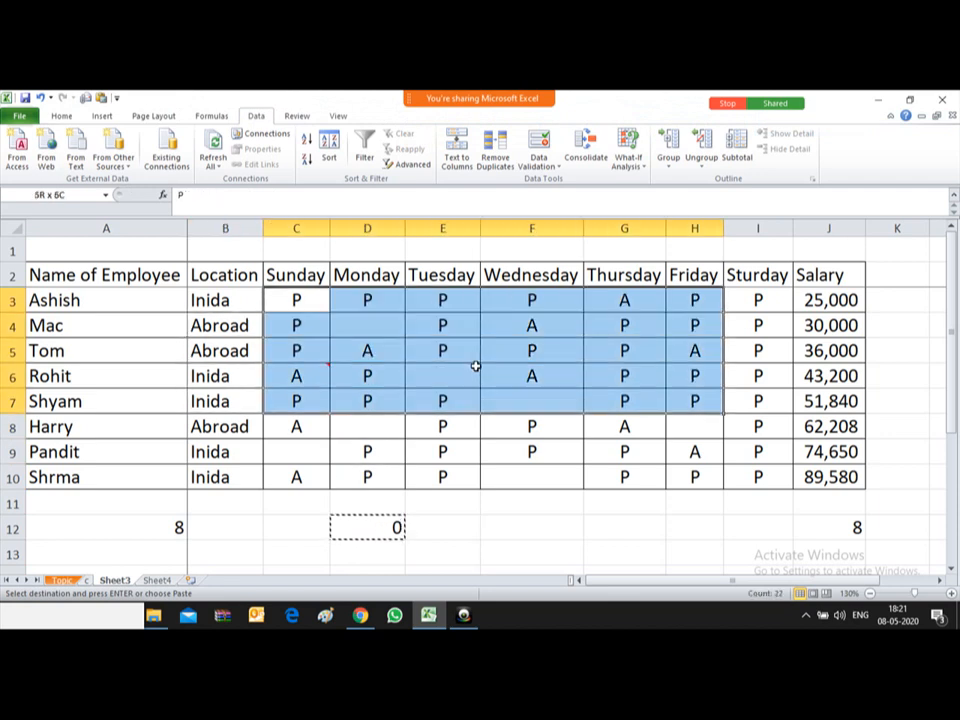
key("shift+Right")
key("shift+Down")
key("shift+Down")
key("shift+Down")
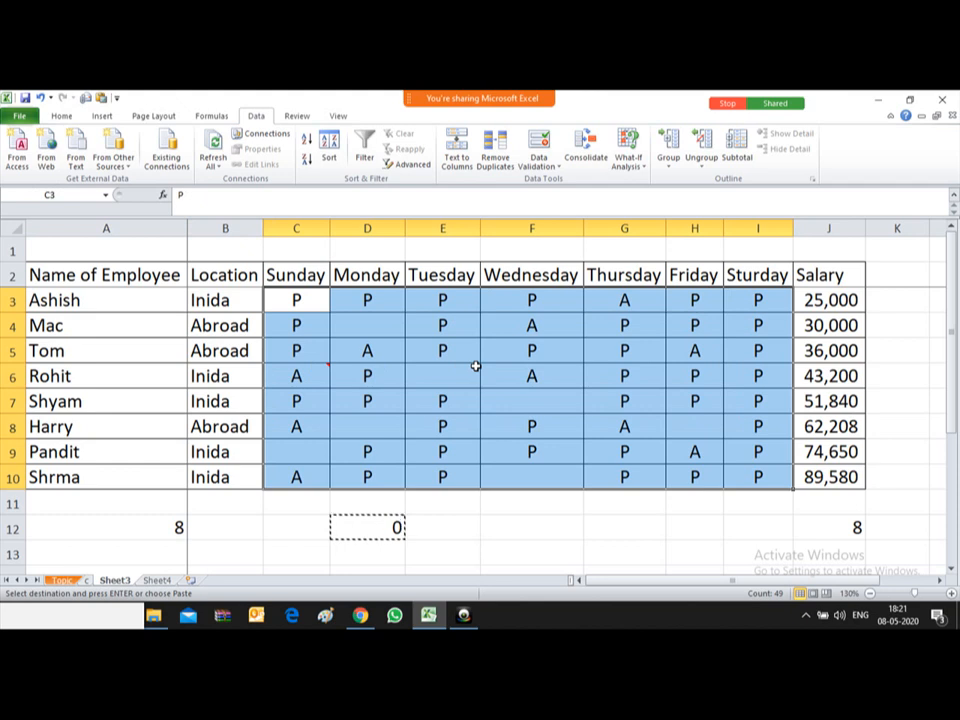
key("F5")
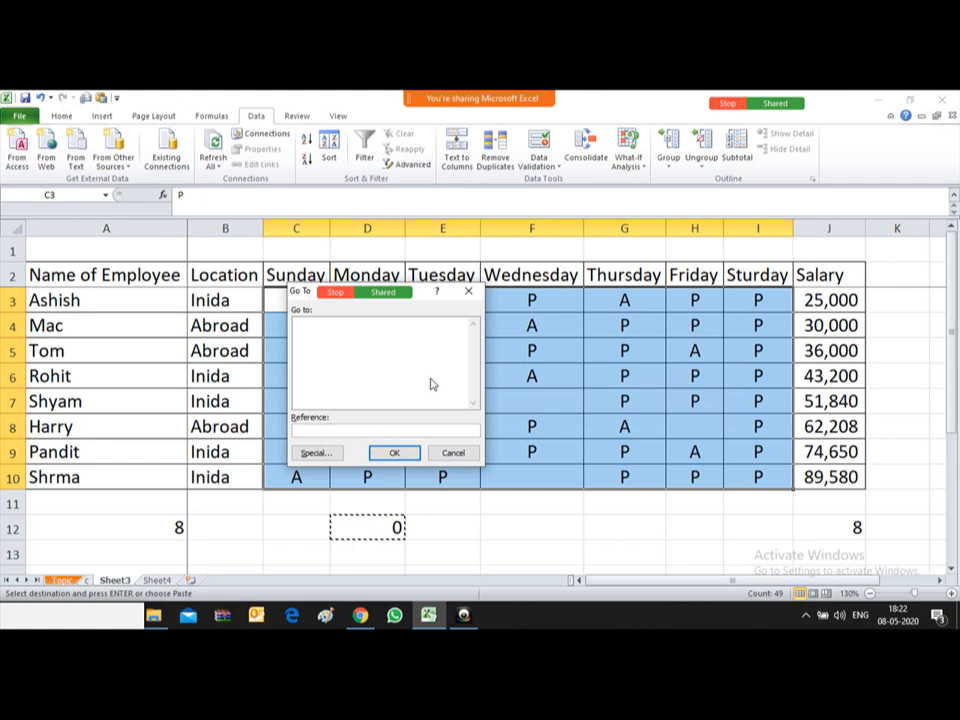
Step: Use Go To Special with the Blanks option to select only the empty cells in C3:I10
left_click(316, 454)
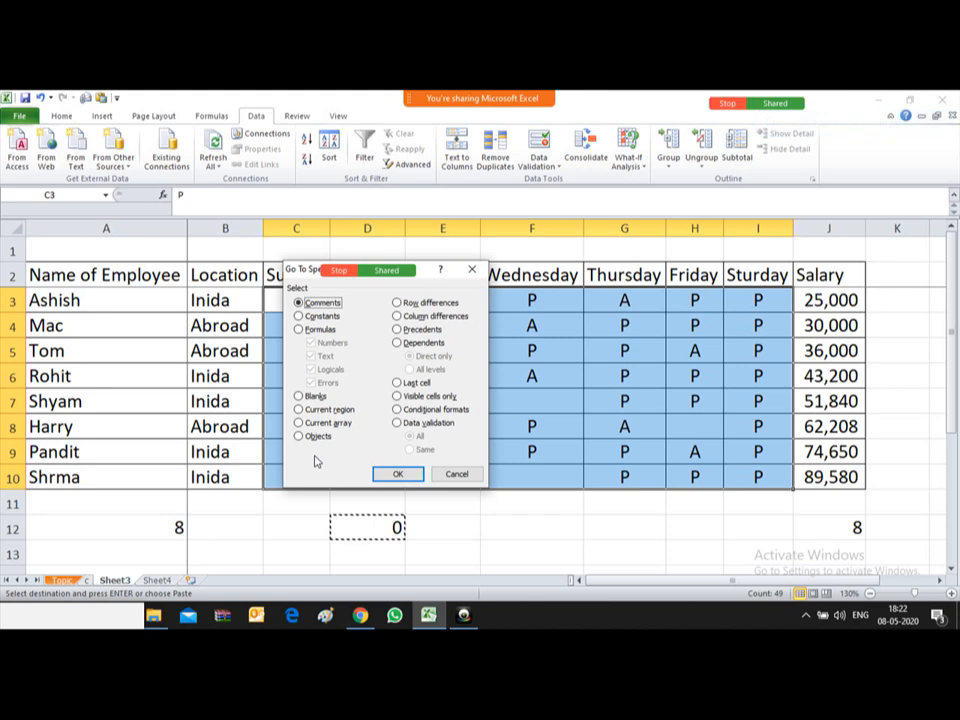
left_click(300, 398)
left_click(399, 474)
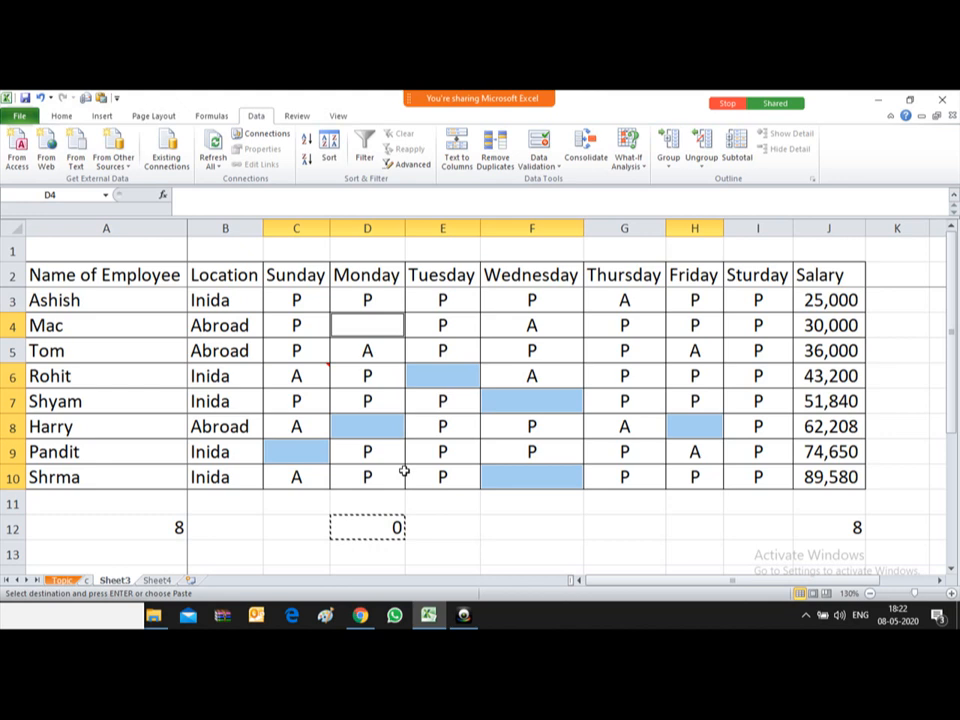
Step: Paste 0 into the seven selected blank cells and move the meeting chat aside
key("Return")
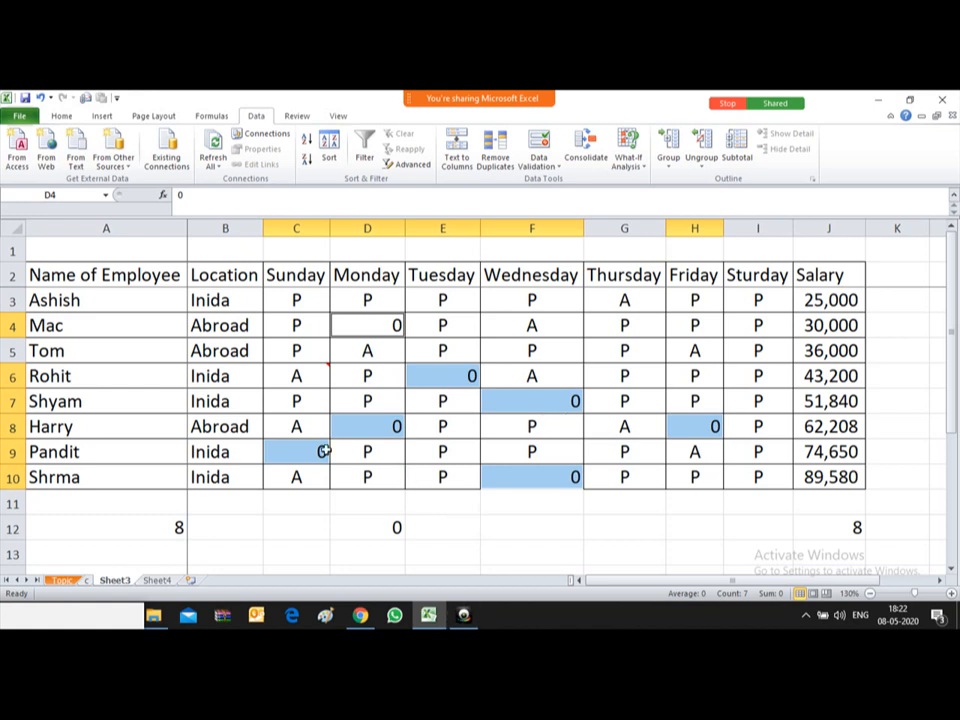
mouse_move(535, 100)
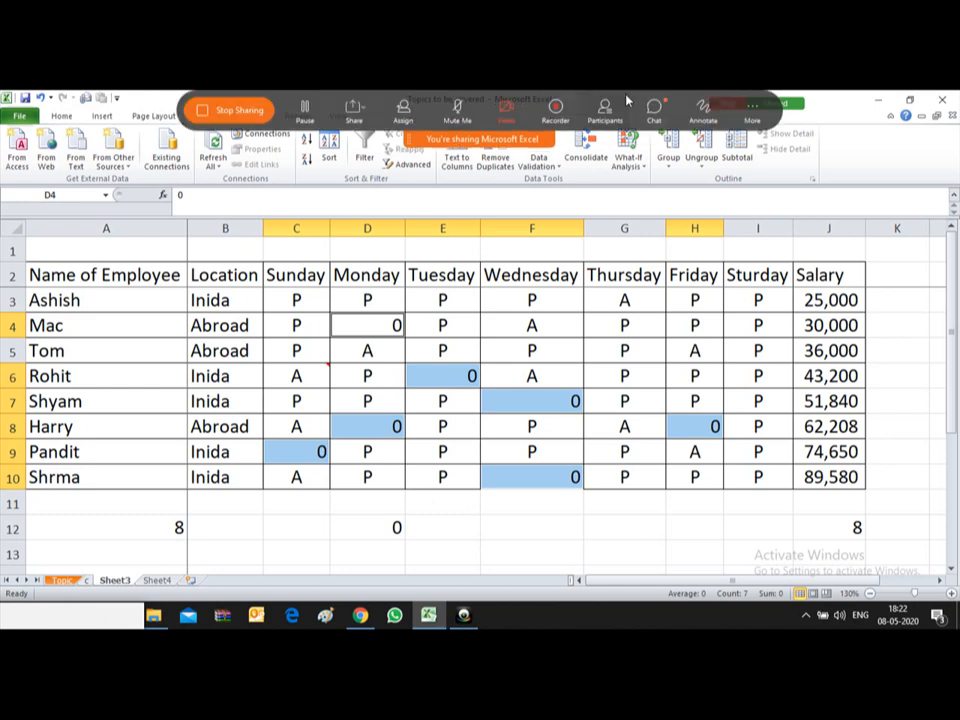
left_click(654, 111)
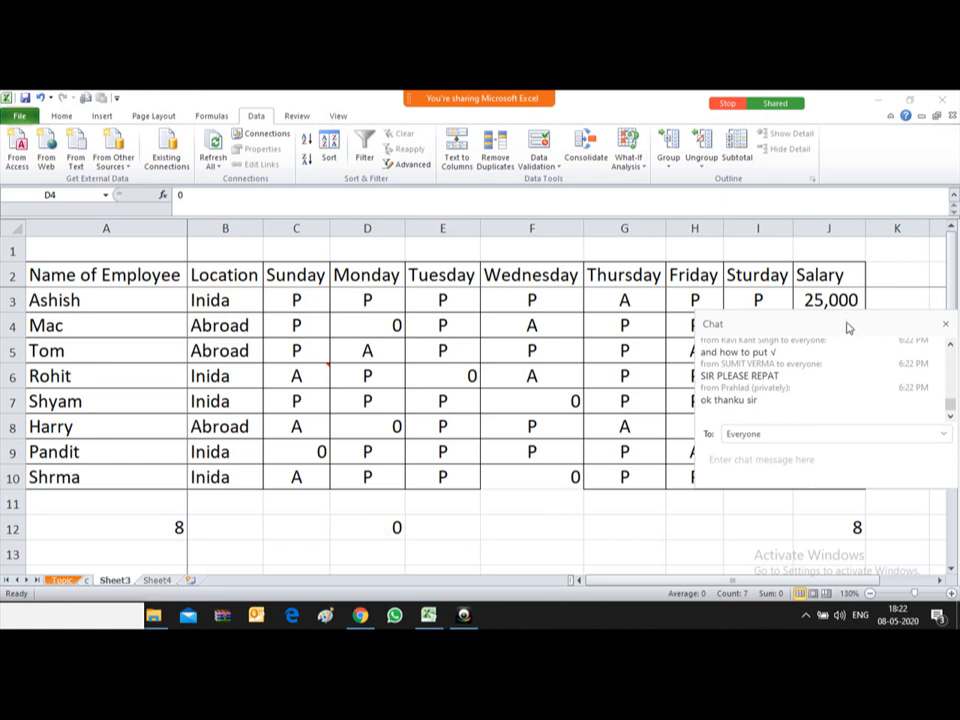
left_click_drag(845, 327, 913, 388)
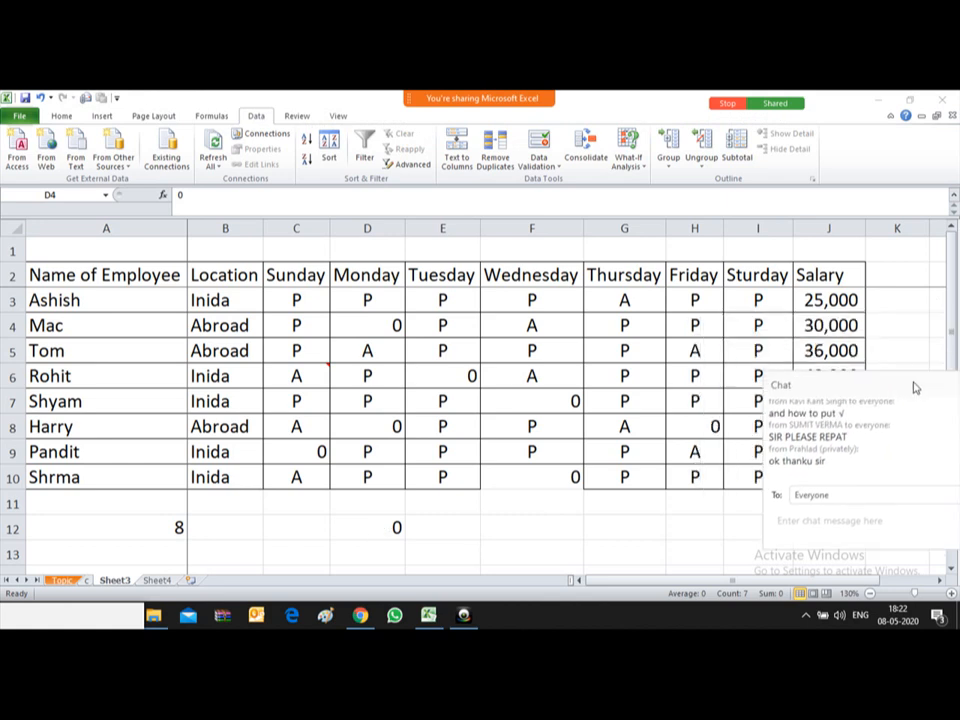
Step: Undo the zero fill and clear the COUNTBLANK formula from D12
key("ctrl+z")
left_click(370, 533)
key("Down")
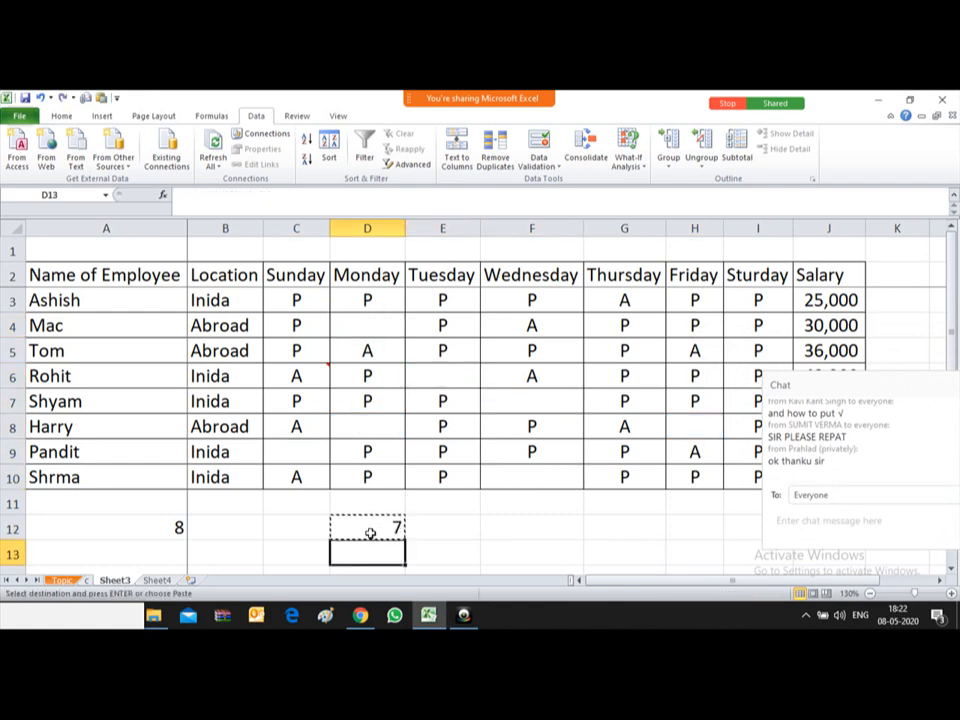
key("Up")
key("Delete")
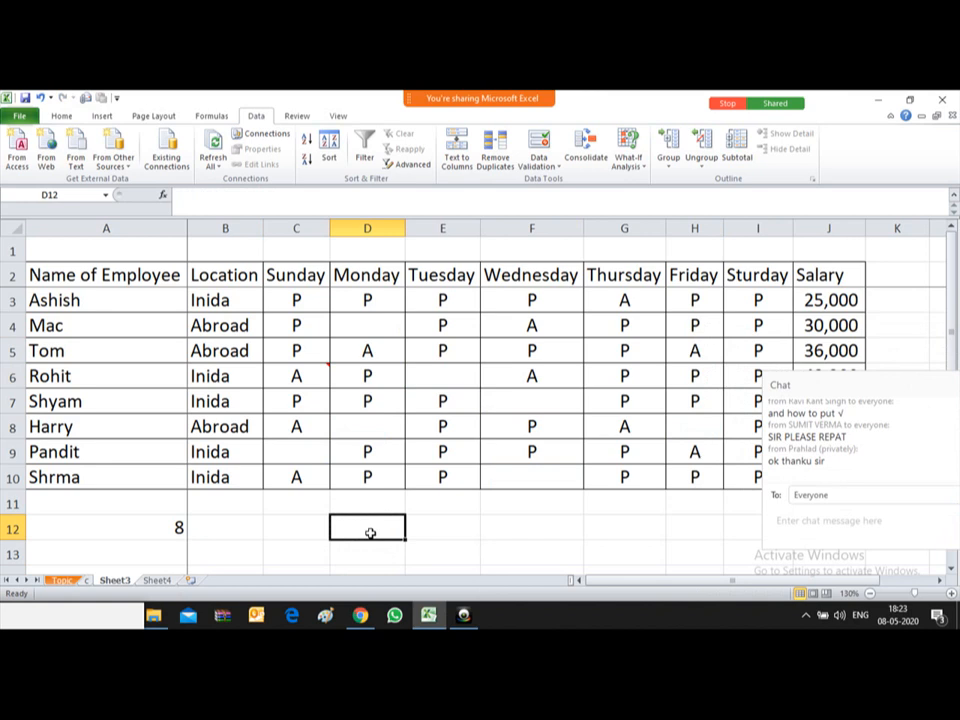
Step: Enter 0 in cell C12 and copy it to the clipboard
key("Up")
key("Up")
key("Up")
key("Up")
key("Up")
key("Up")
key("Up")
key("Up")
key("Left")
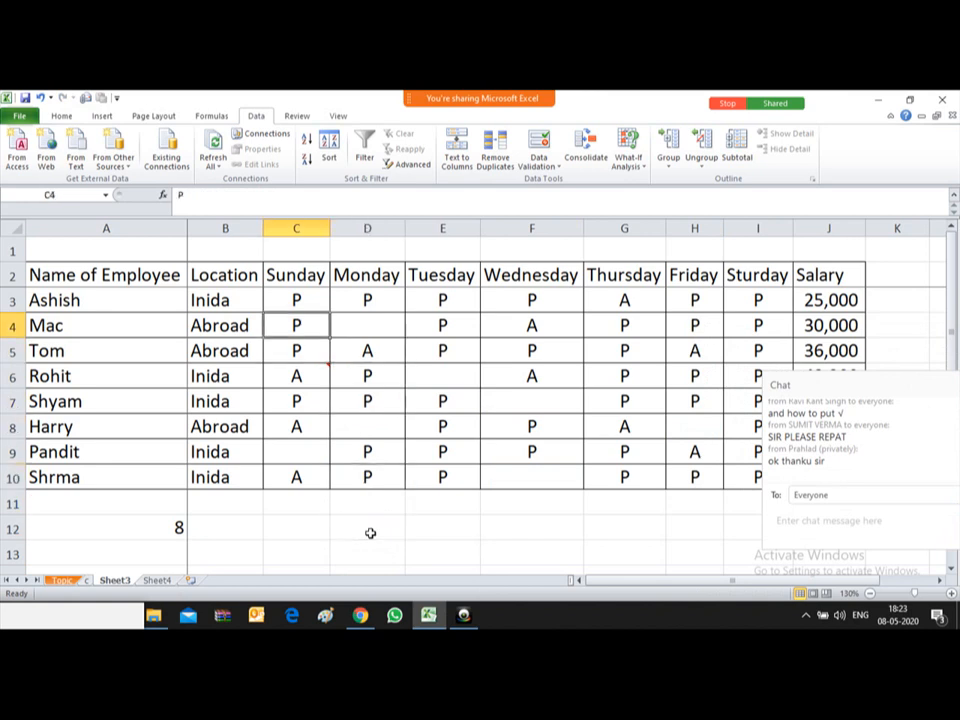
key("Right")
key("Right")
key("Left")
key("Left")
key("Up")
key("Up")
key("Down")
key("Down")
key("Down")
key("Down")
key("Down")
key("Down")
key("Down")
key("Down")
key("Down")
key("Down")
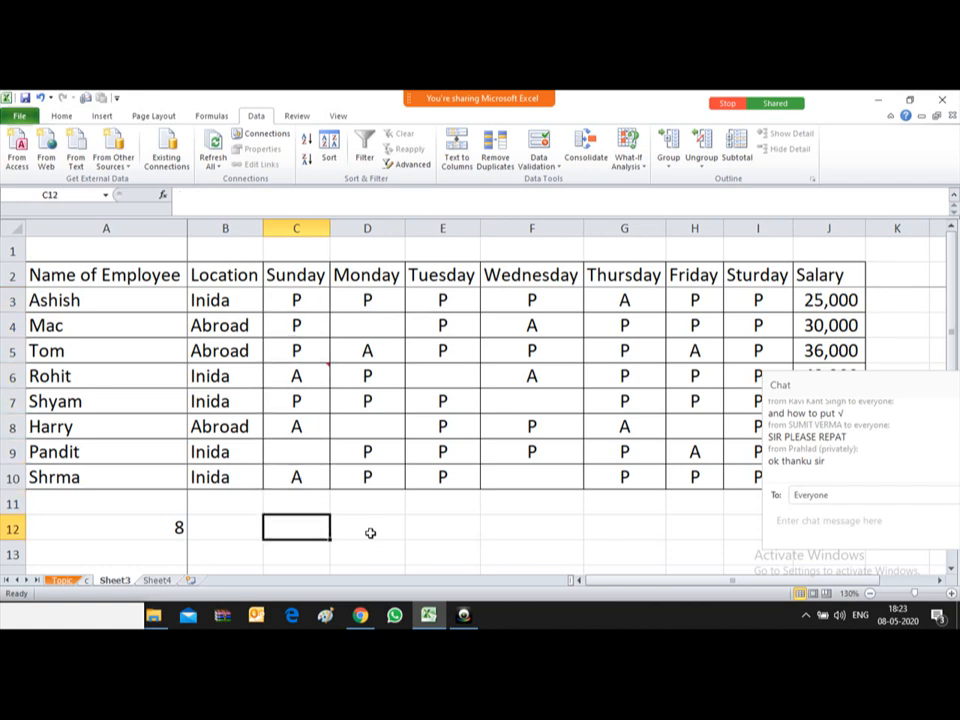
type("0")
key("Return")
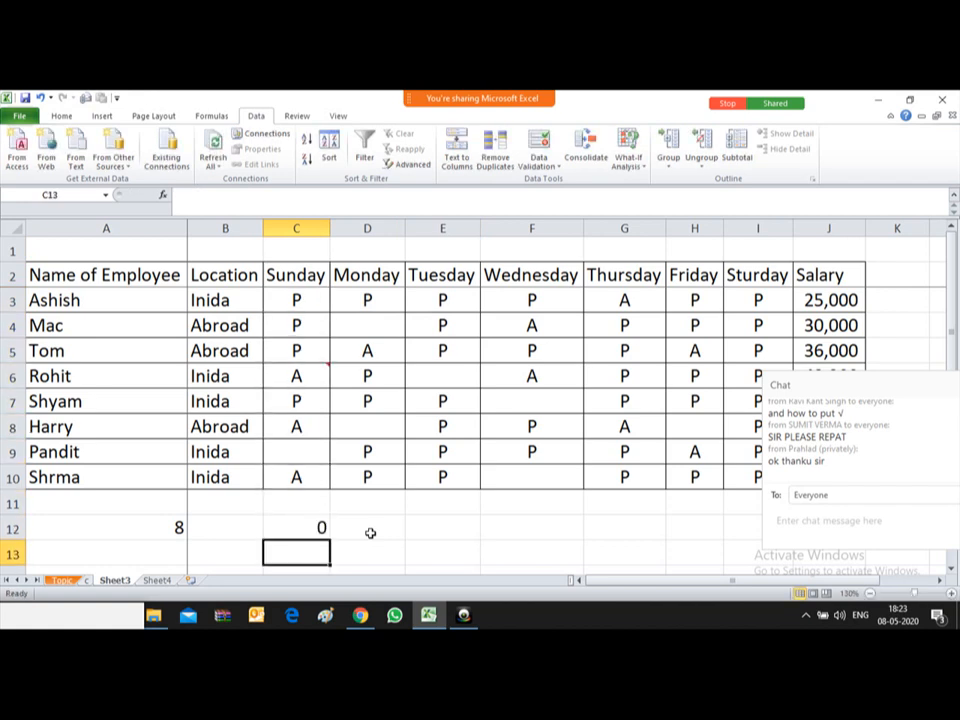
key("Up")
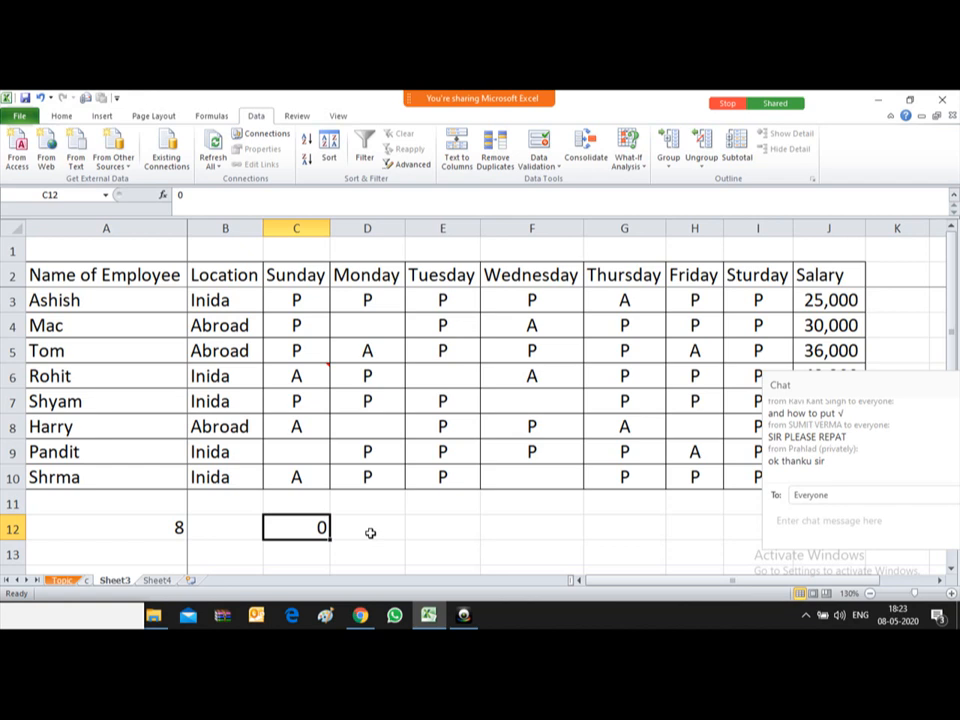
key("ctrl+c")
key("Up")
key("Up")
key("Up")
key("Up")
key("Up")
key("Up")
key("Up")
key("Up")
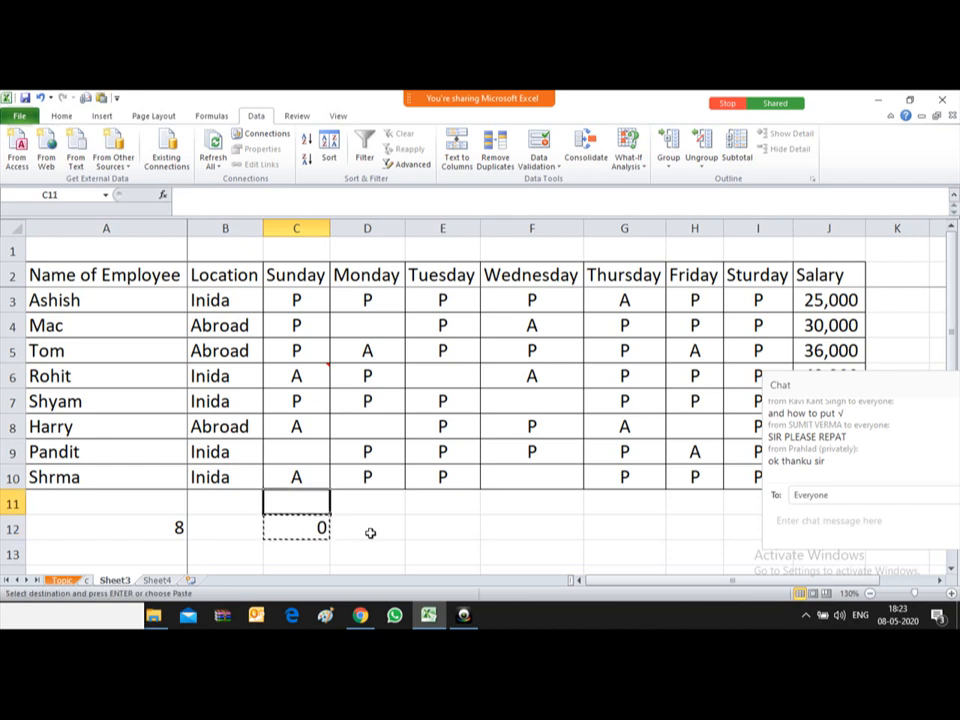
Step: Select the attendance range from C3 to row 10, pick its blanks via Go To Special, and paste 0
key("Up")
key("shift+Right")
key("shift+Right")
key("shift+Right")
key("shift+Right")
key("shift+Right")
key("shift+Right")
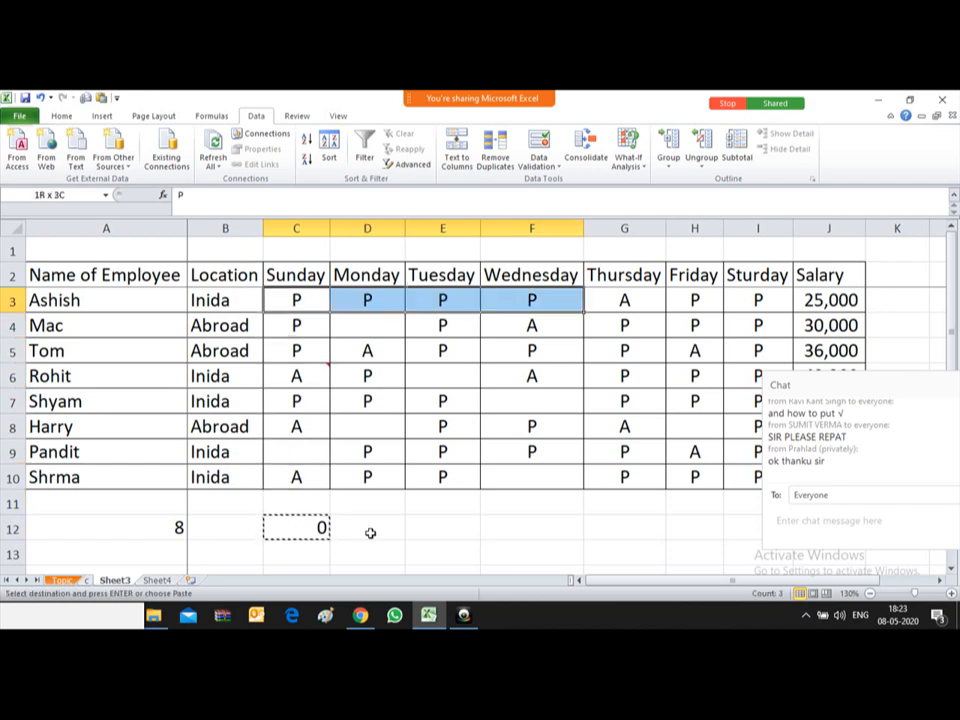
key("shift+Down")
key("shift+Down")
key("shift+Down")
key("shift+Down")
key("shift+Down")
key("shift+Down")
key("shift+Down")
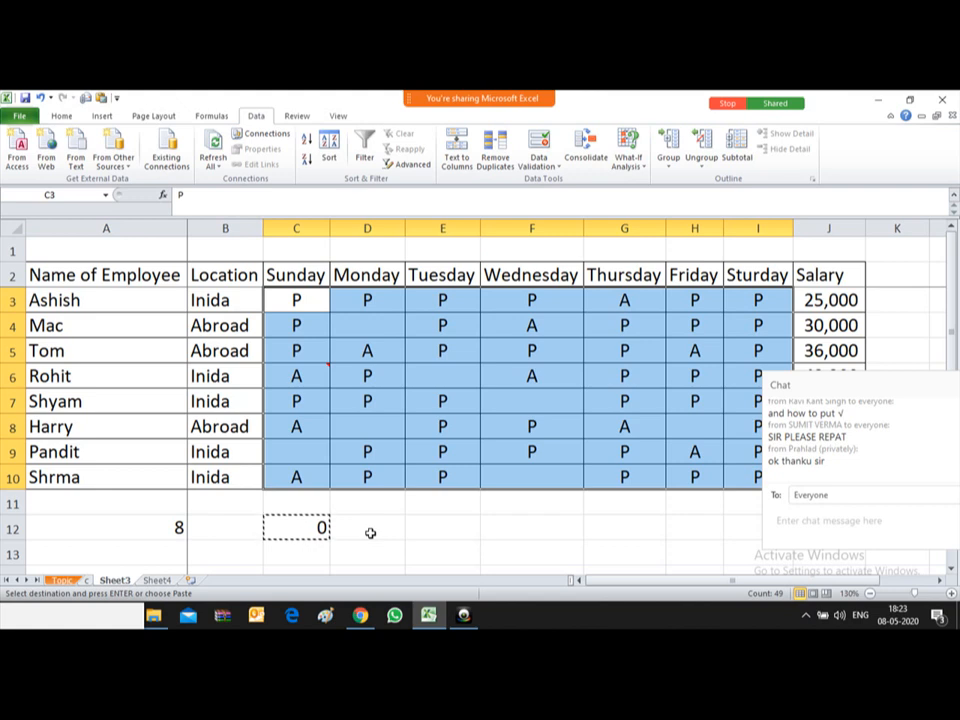
key("ctrl+g")
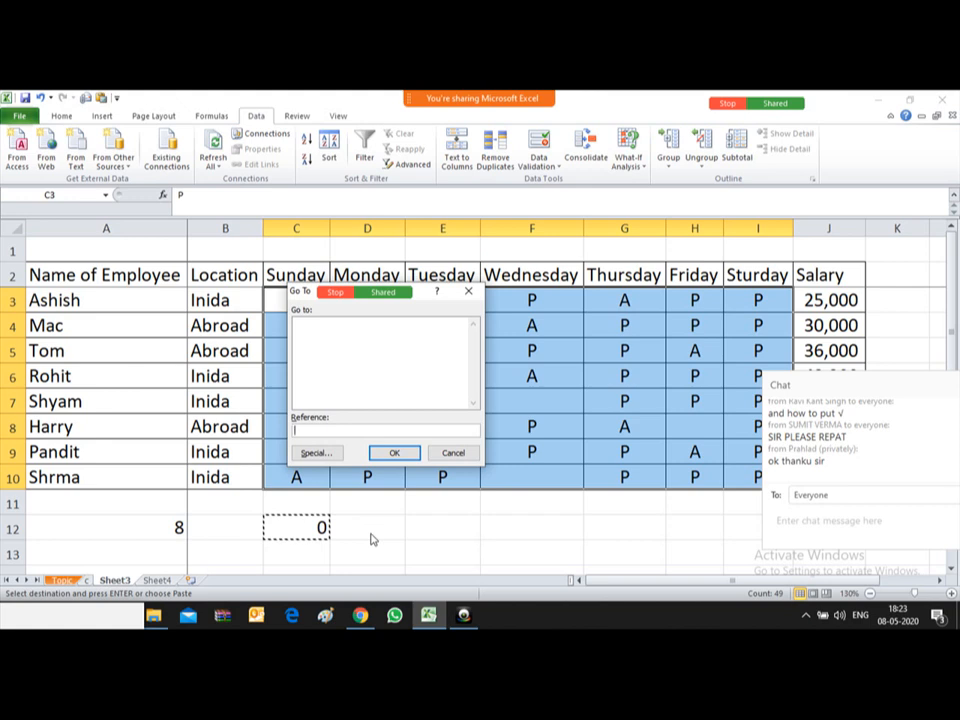
left_click(316, 453)
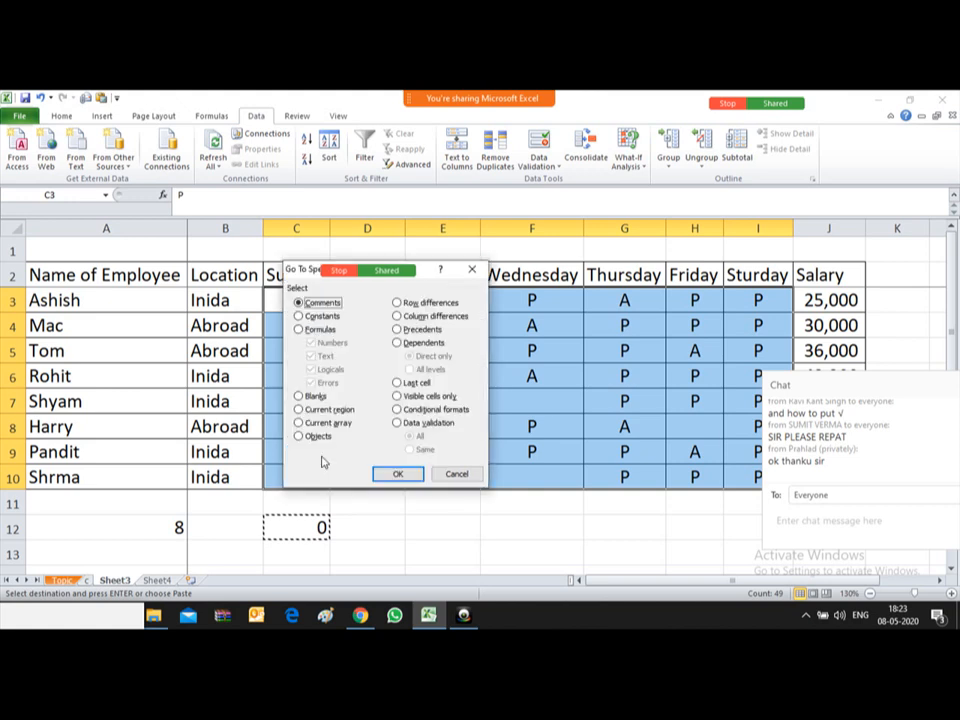
left_click(298, 397)
left_click(396, 476)
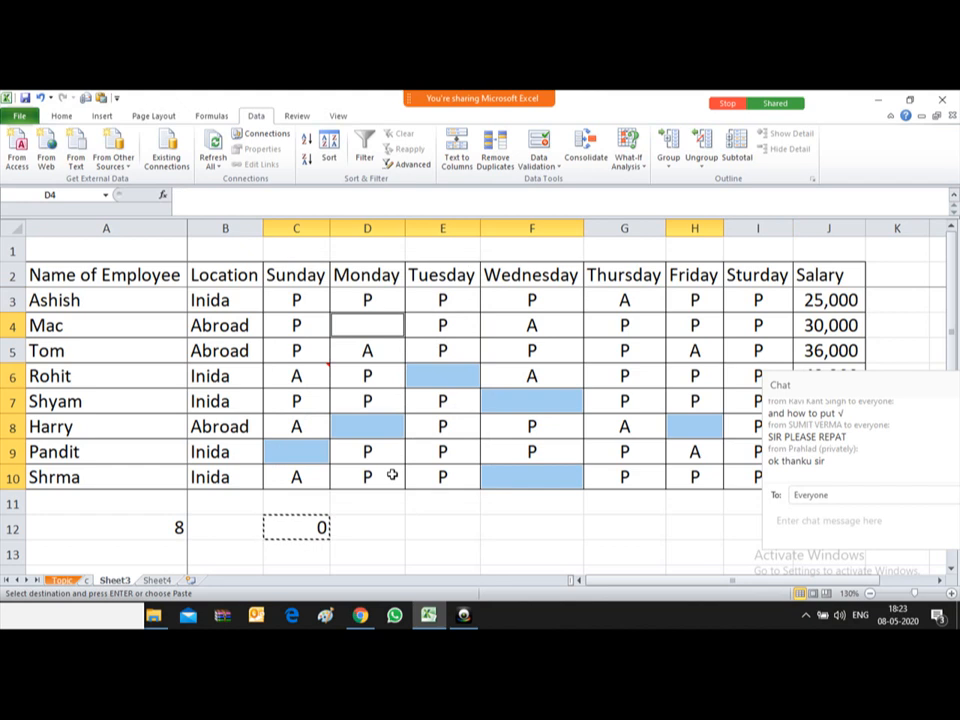
key("Return")
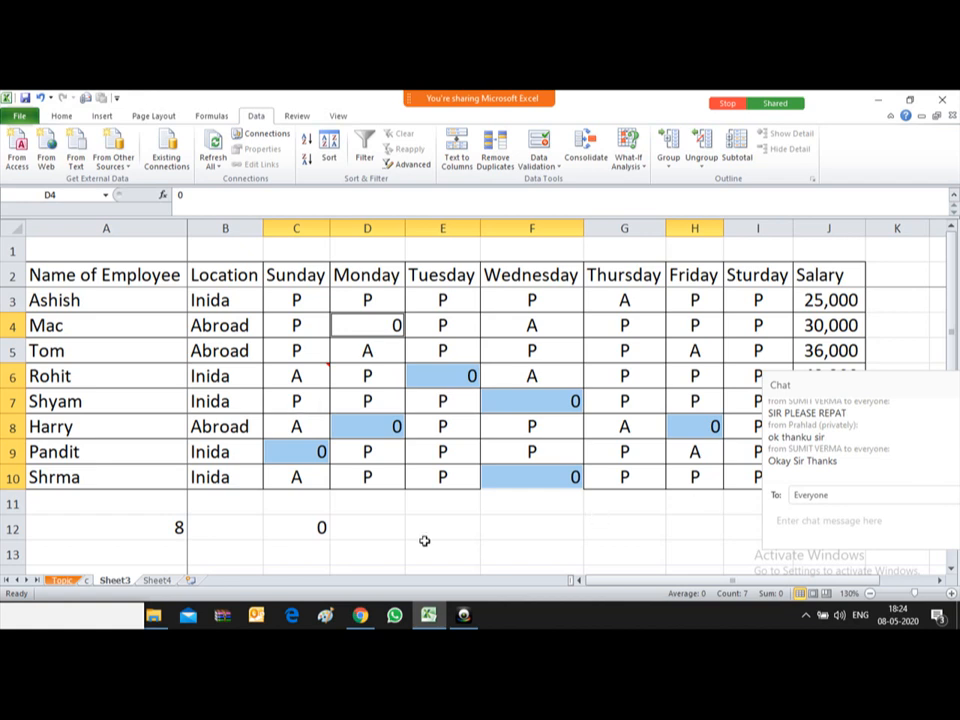
left_click(366, 530)
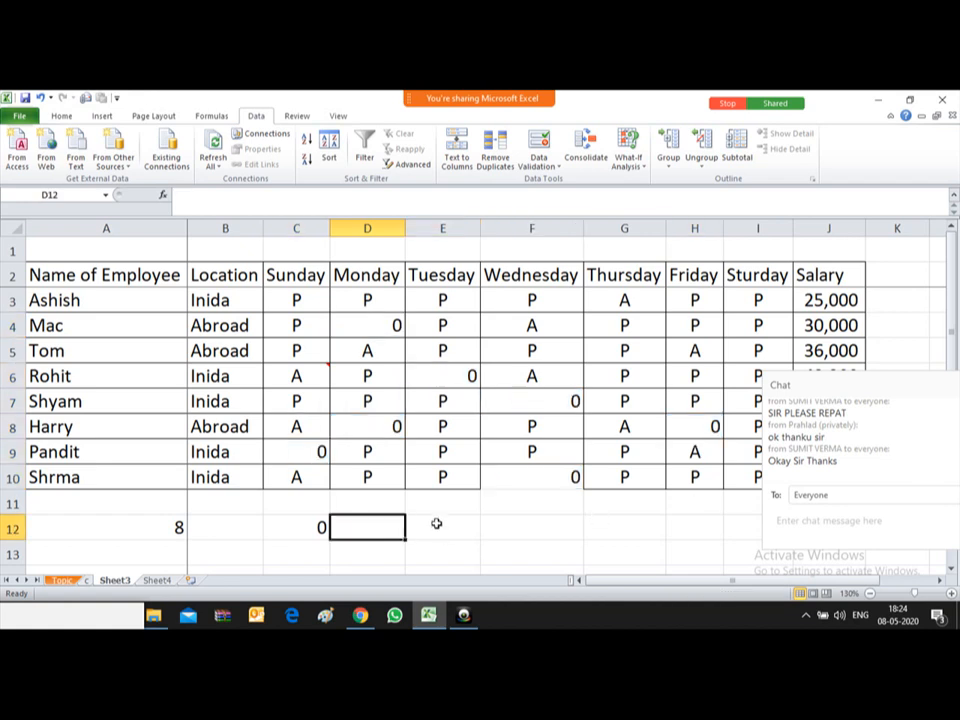
Step: Select cell E12 and browse the Home tab font list without changing the font
left_click(441, 527)
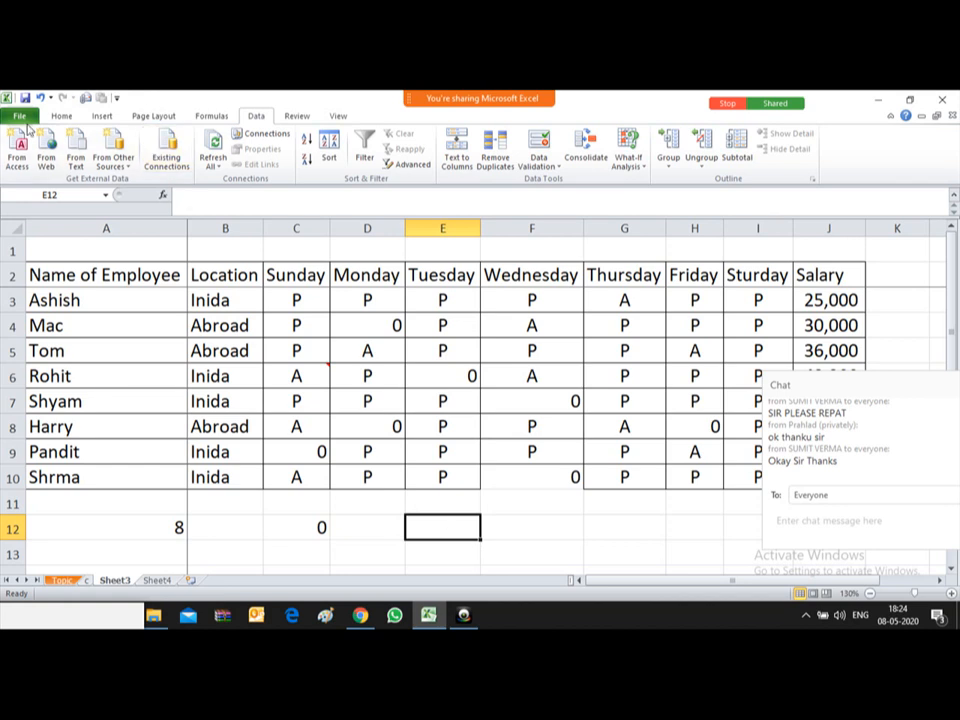
left_click(61, 117)
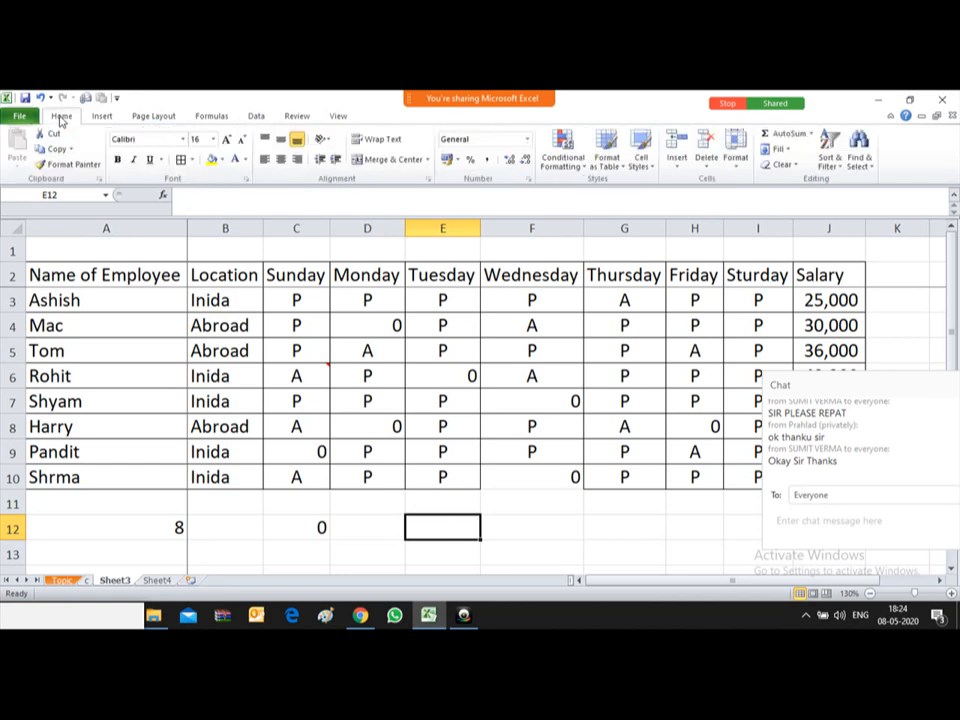
left_click(184, 140)
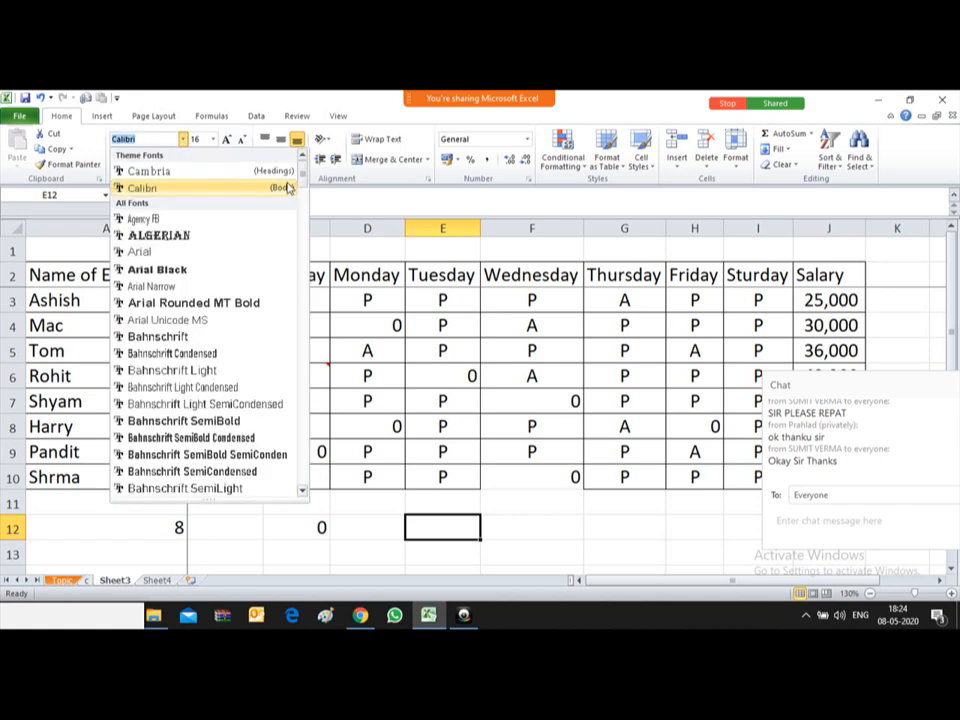
scroll(299, 300, "down", 10)
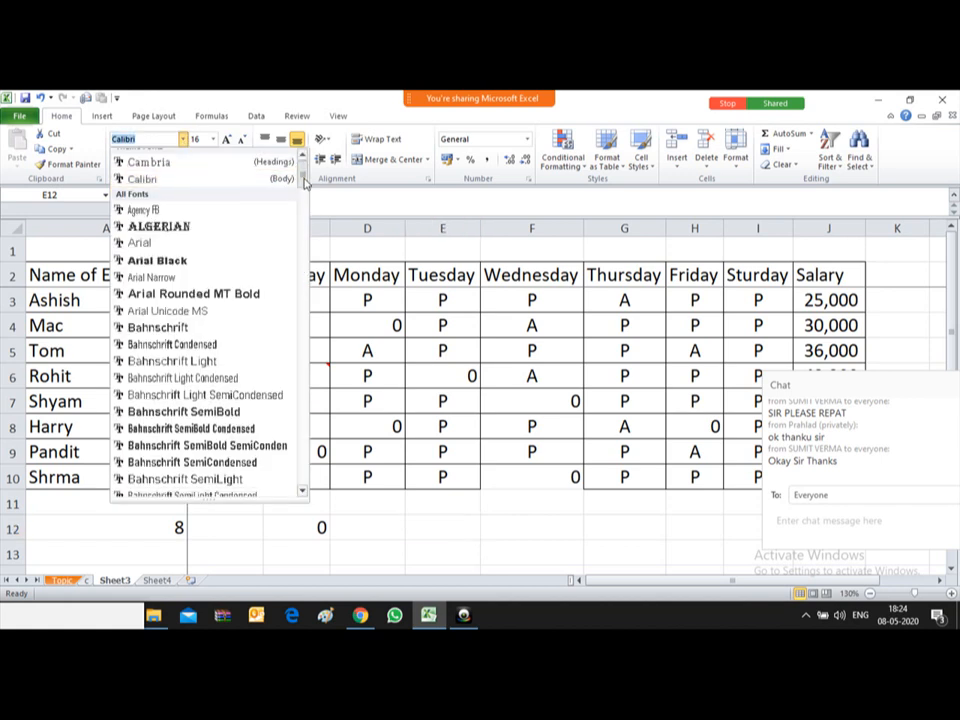
scroll(300, 435, "down", 15)
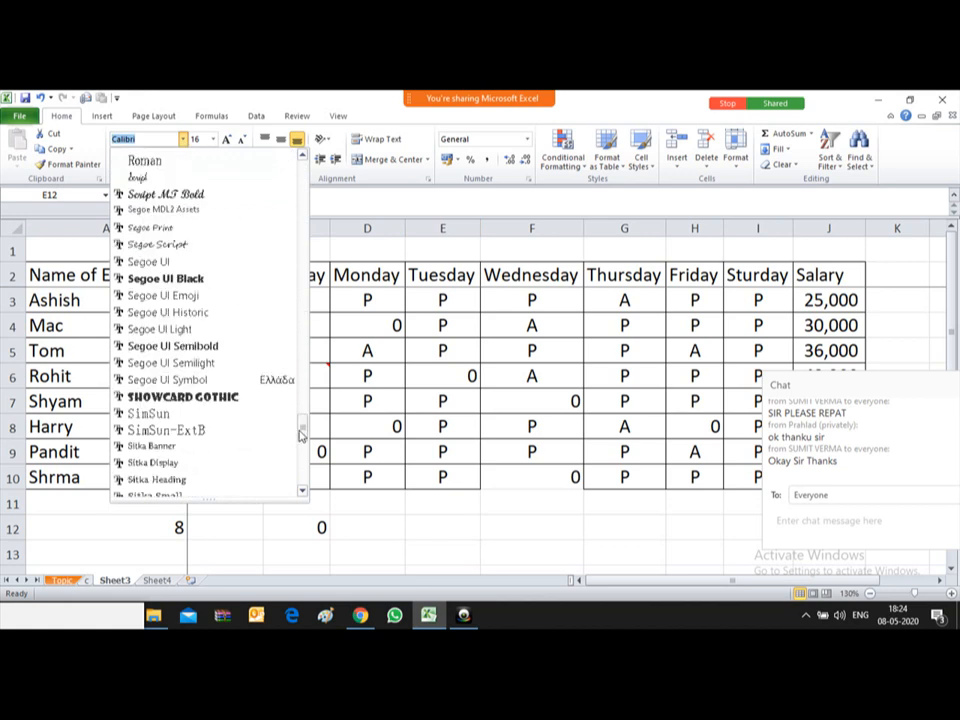
left_click(460, 530)
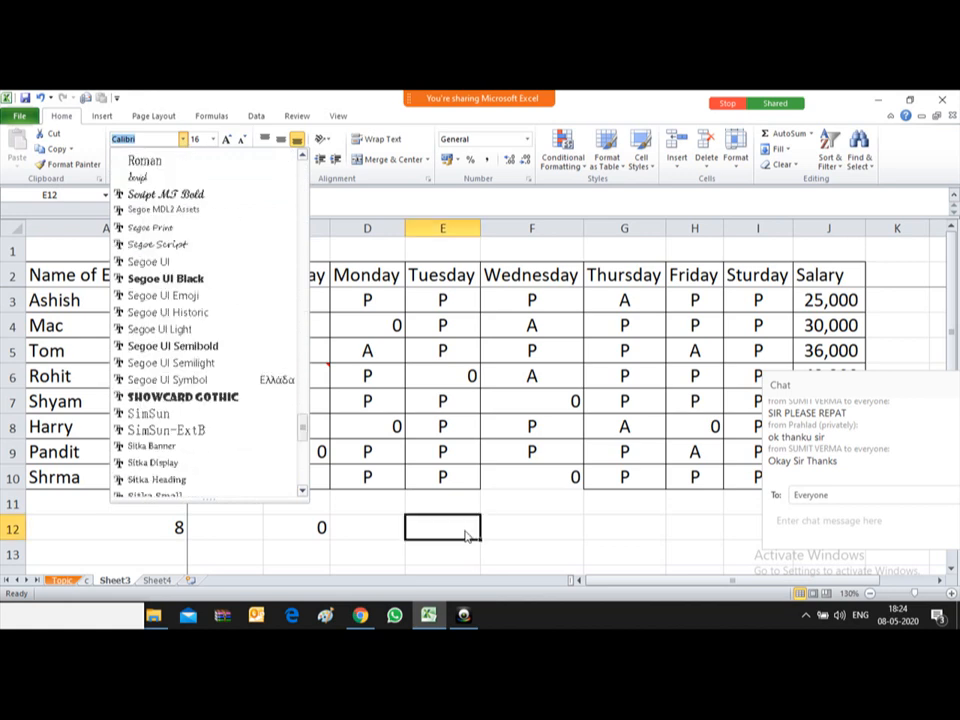
left_click(465, 530)
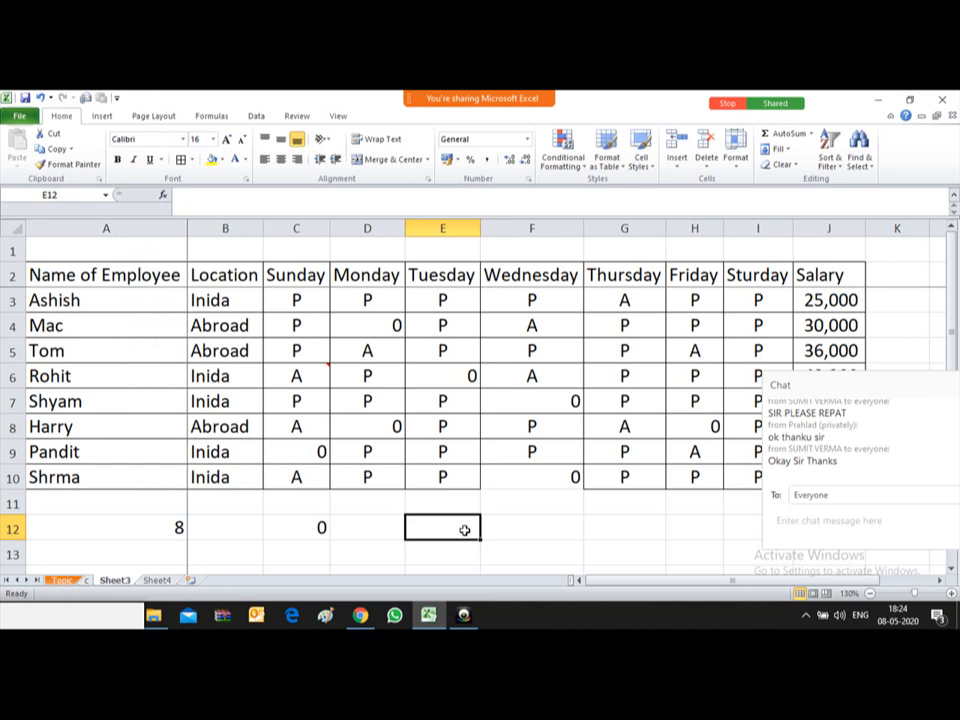
Step: Extend the selection to E12:E16 and apply the Webdings font to it
key("shift+Down")
key("shift+Down")
key("shift+Down")
key("shift+Down")
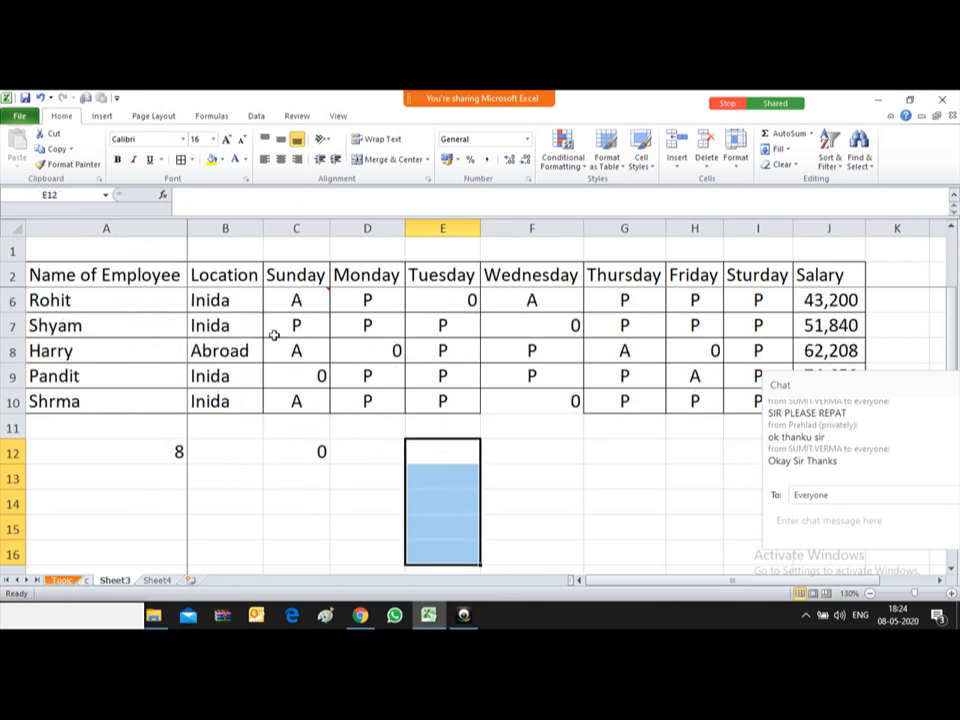
left_click(183, 139)
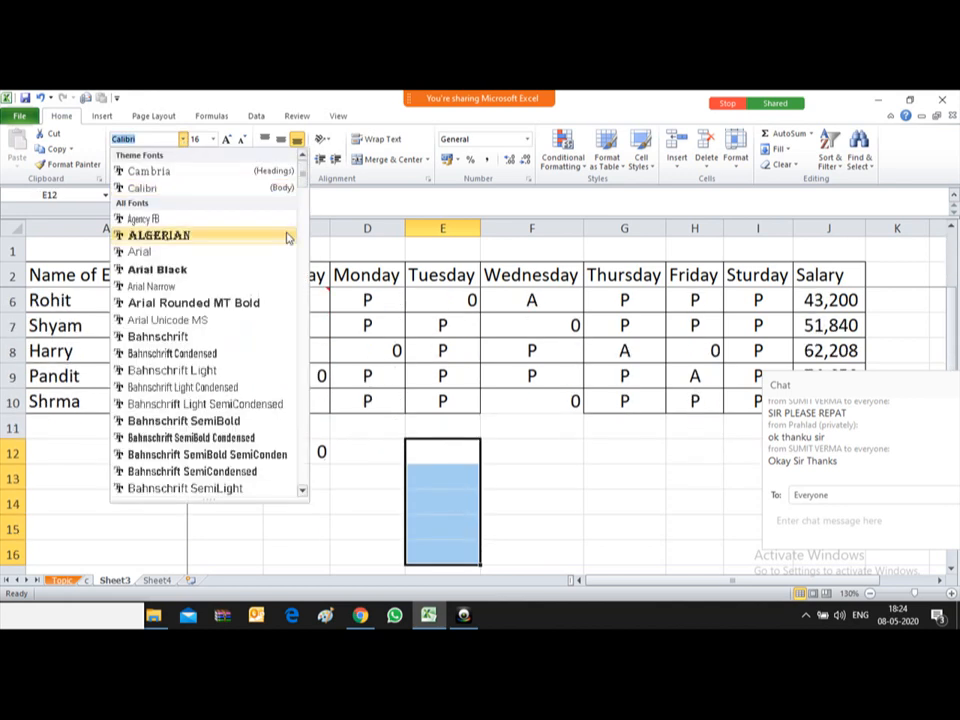
scroll(318, 352, "down", 15)
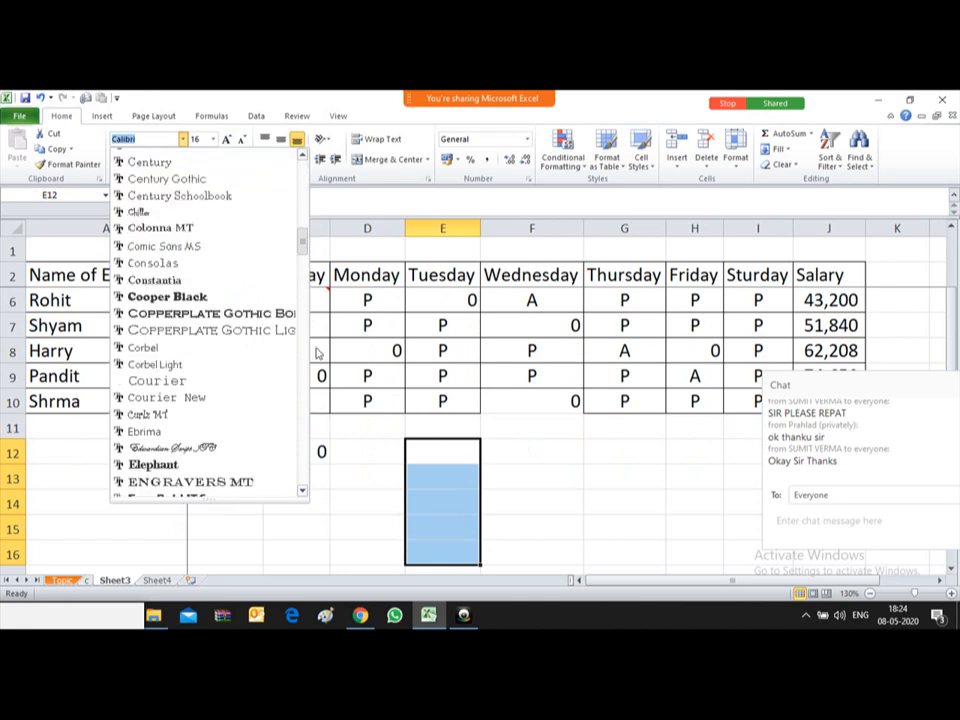
scroll(318, 352, "down", 20)
scroll(306, 445, "up", 1)
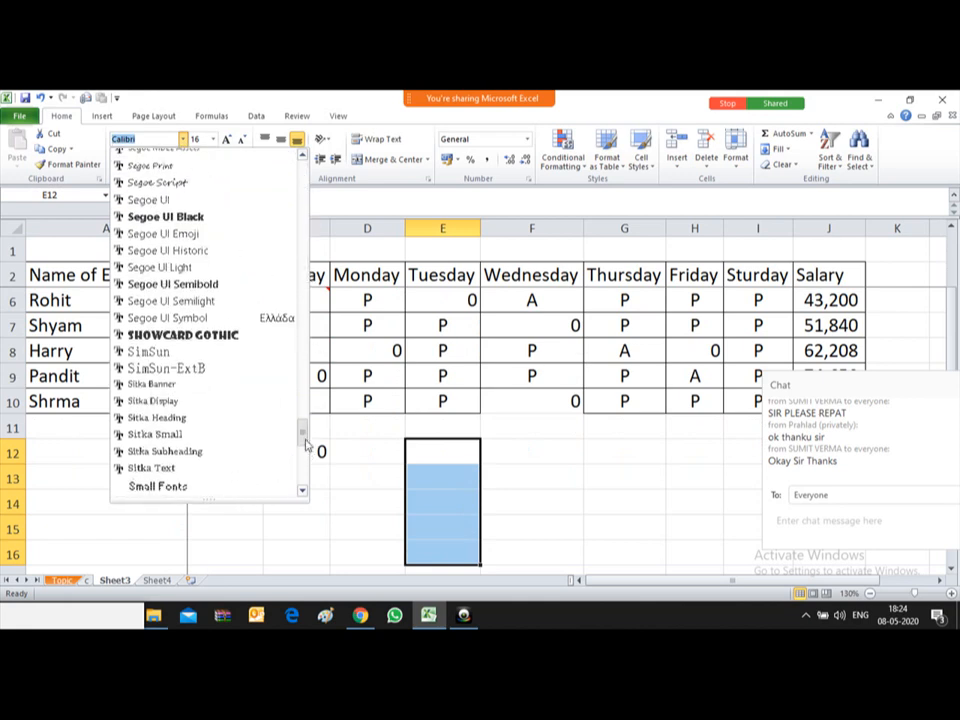
scroll(306, 445, "down", 1)
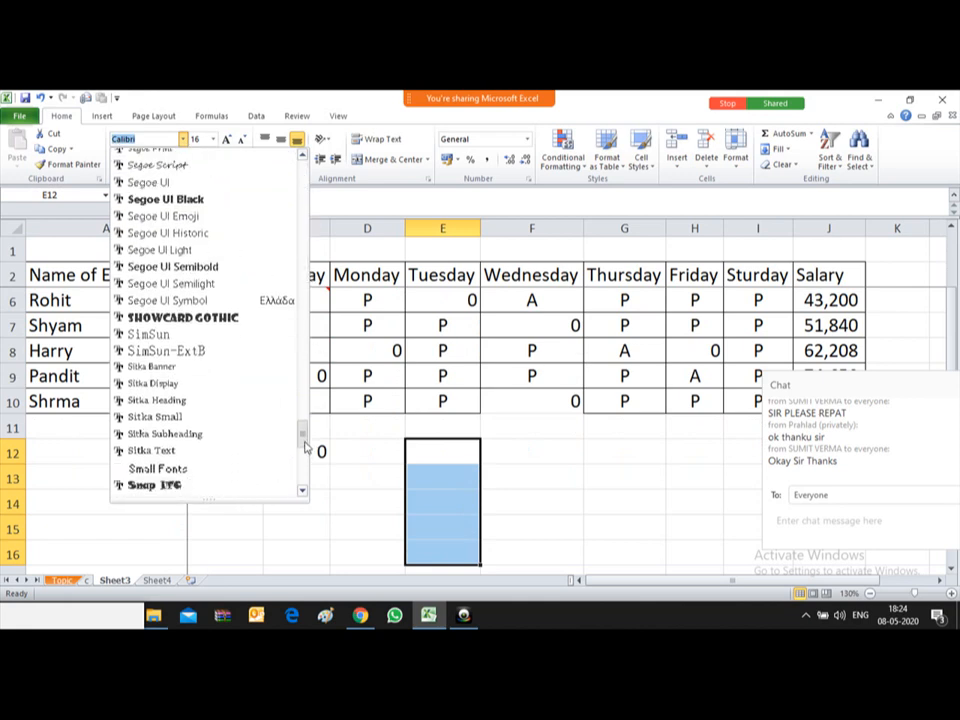
scroll(306, 445, "down", 5)
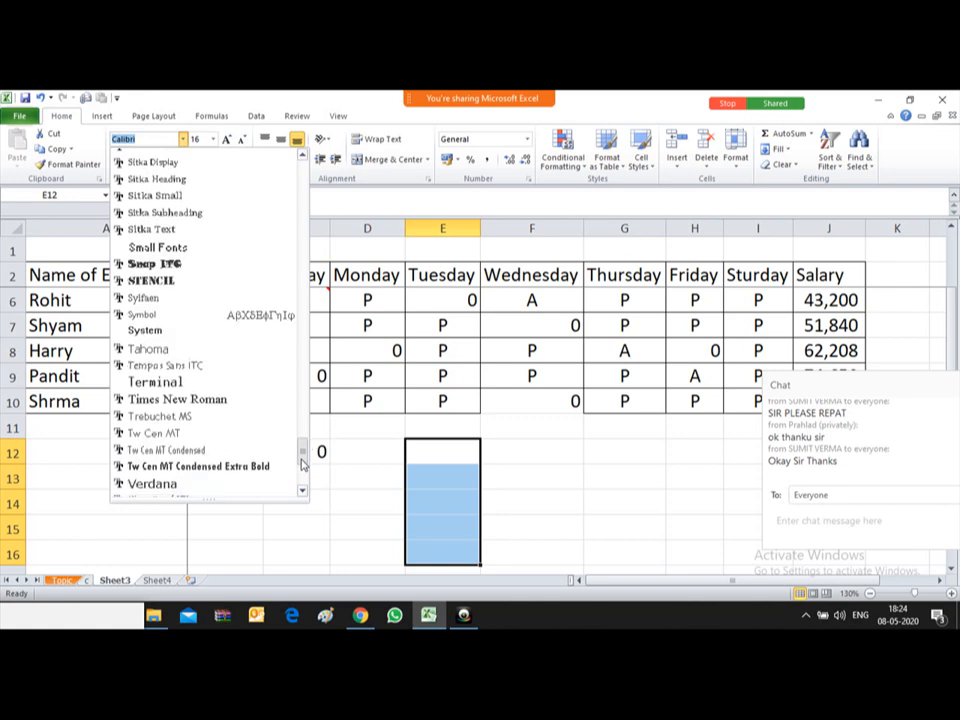
scroll(303, 467, "down", 3)
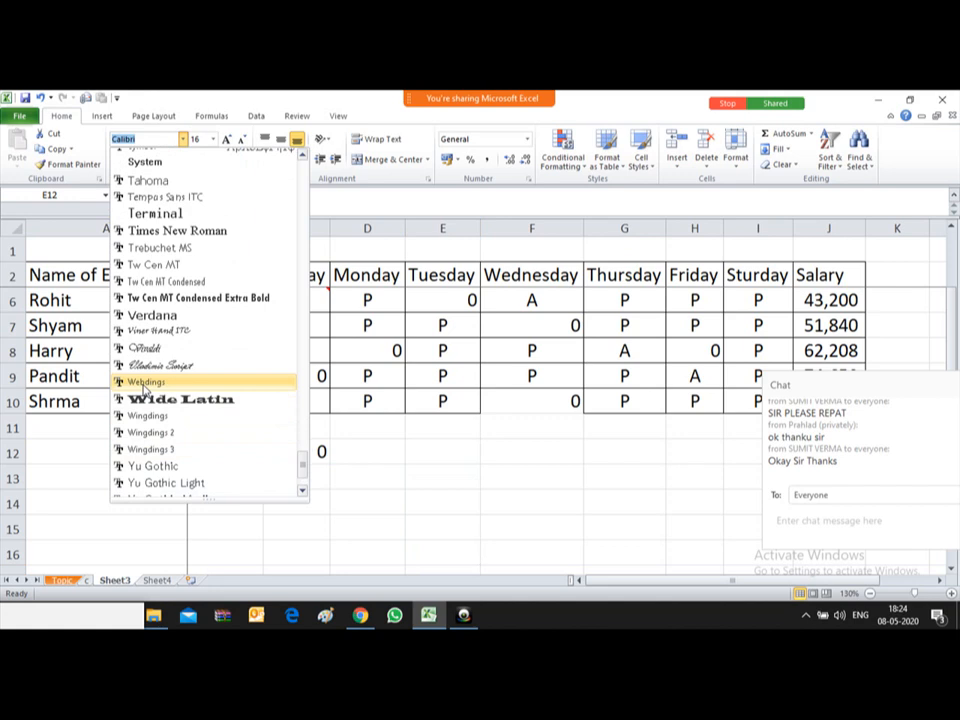
left_click(145, 385)
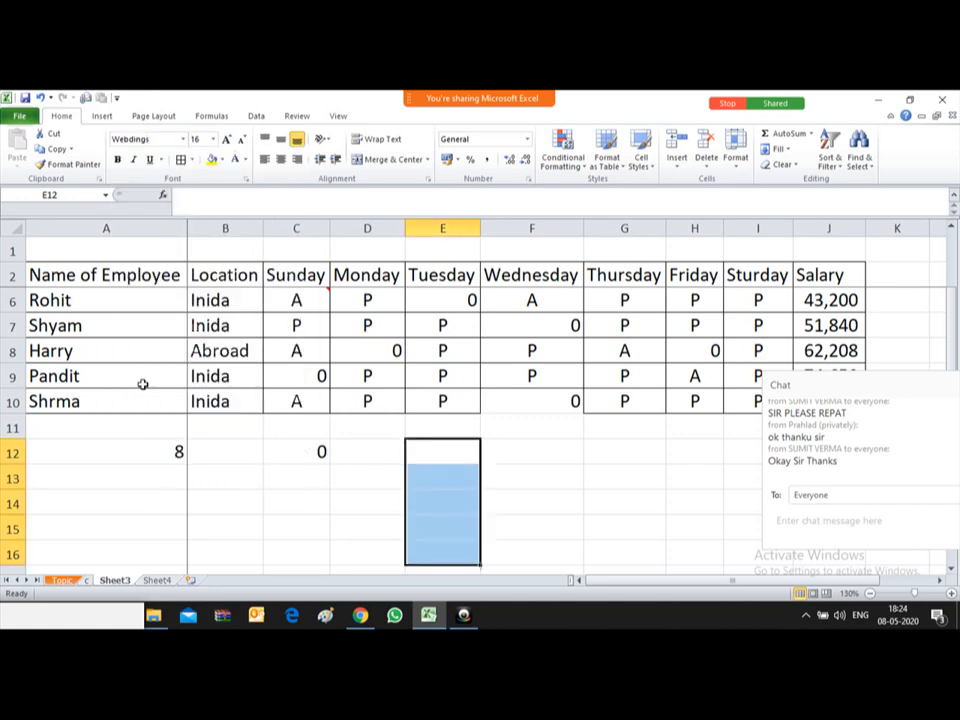
left_click(444, 459)
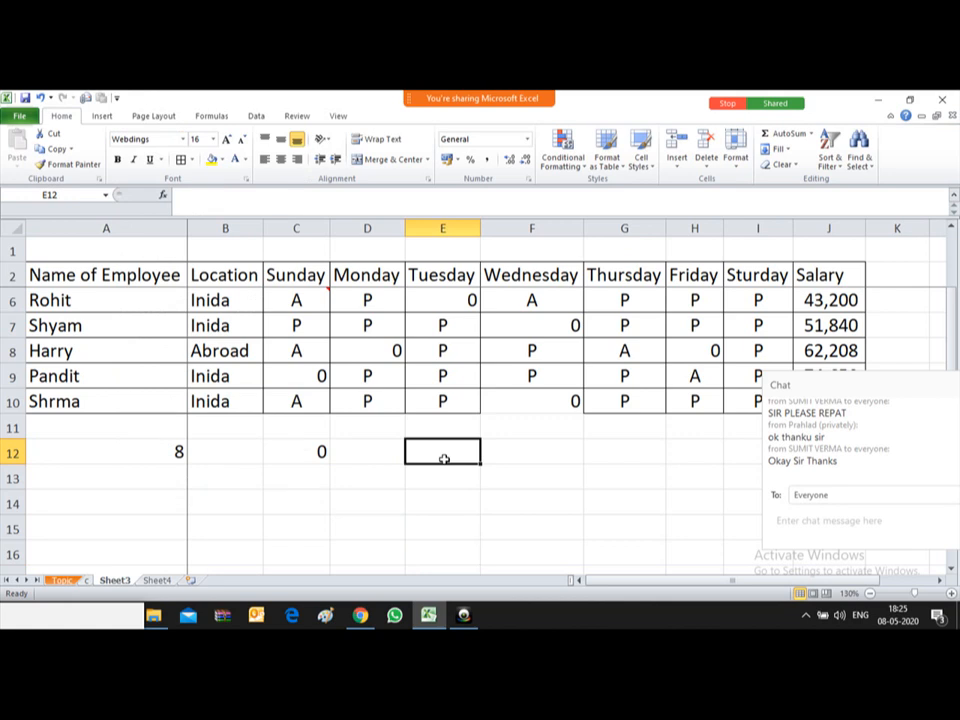
Step: Type 'a' down cells E12 to E15 to enter Webdings check marks
type("a")
key("Return")
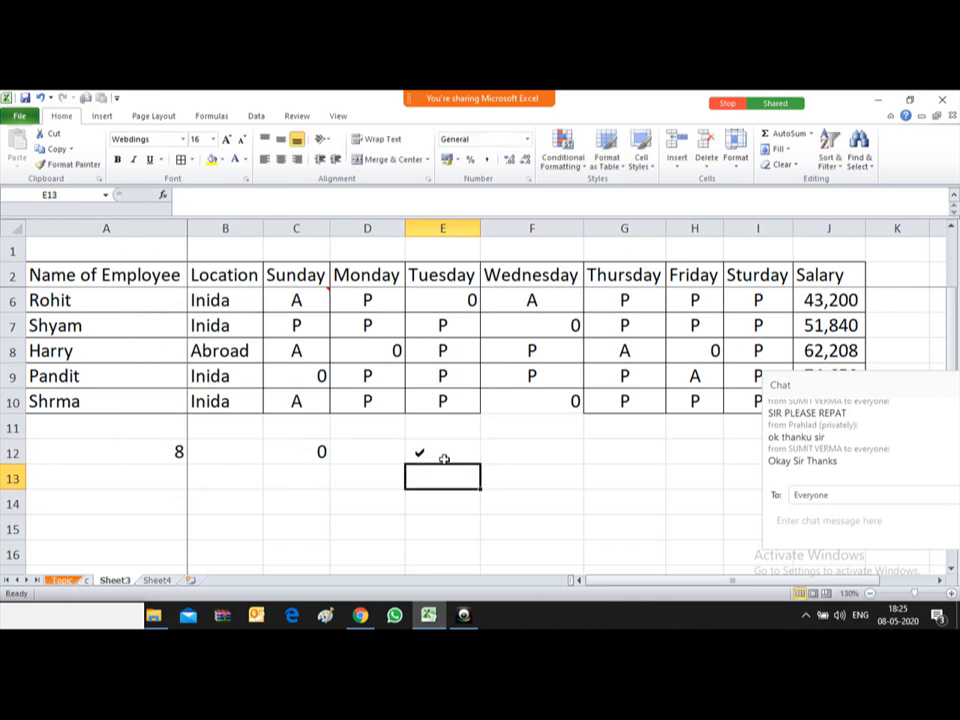
type("a")
key("Return")
type("a")
key("Return")
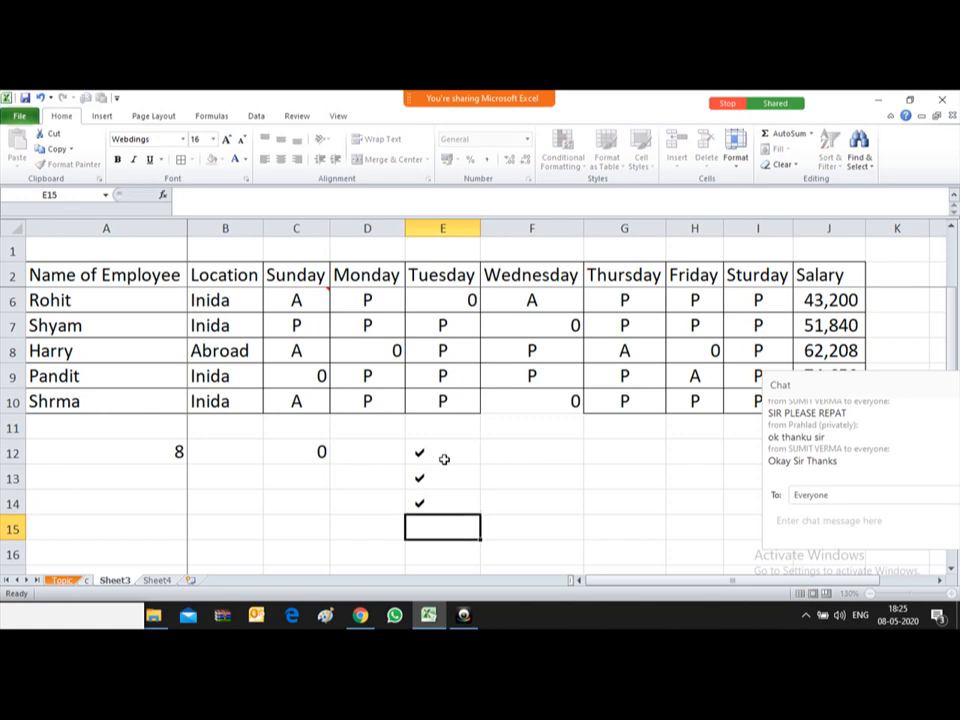
type("a")
key("Return")
Step: Replace the check marks with Webdings cross marks by typing 'r' in the cells
key("Up")
key("Up")
key("Up")
key("Up")
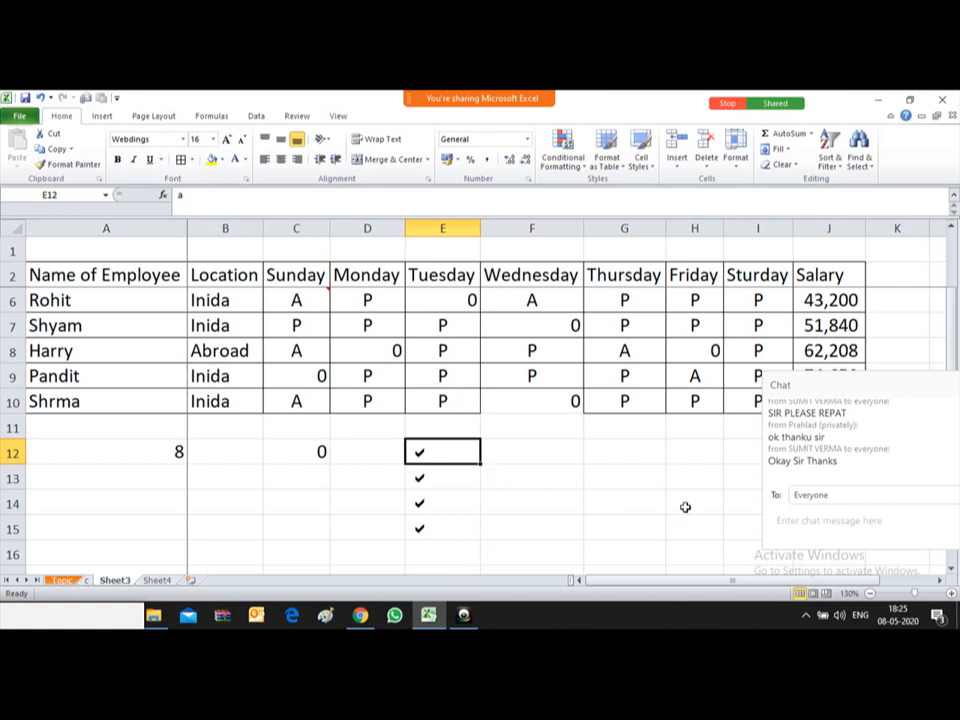
type("r")
key("Return")
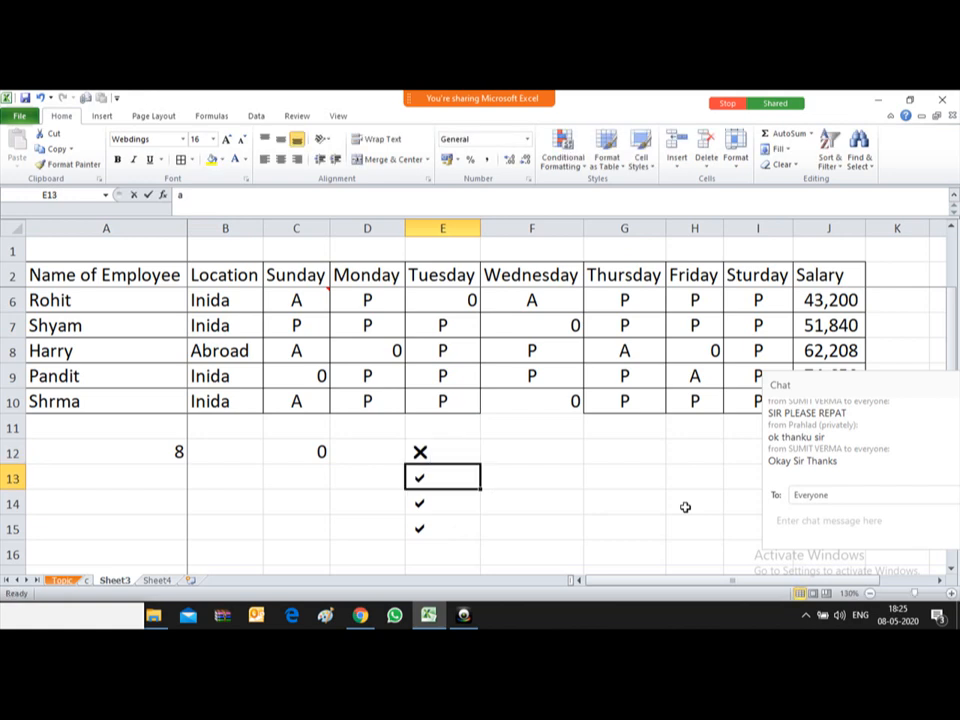
type("r")
key("Return")
type("r")
key("Return")
type("r")
key("Return")
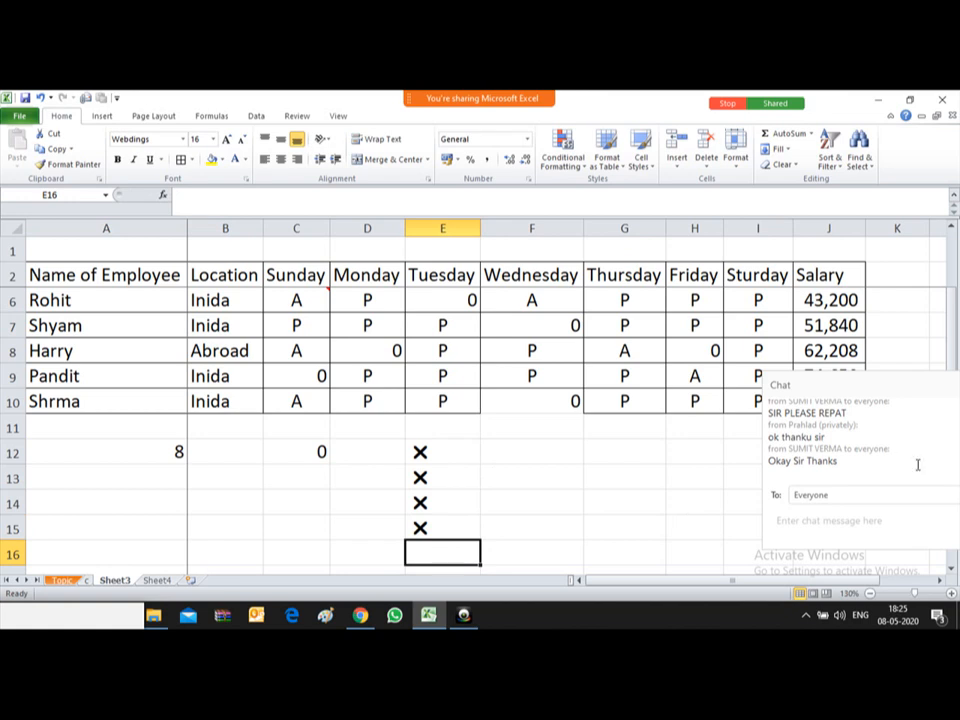
mouse_move(482, 98)
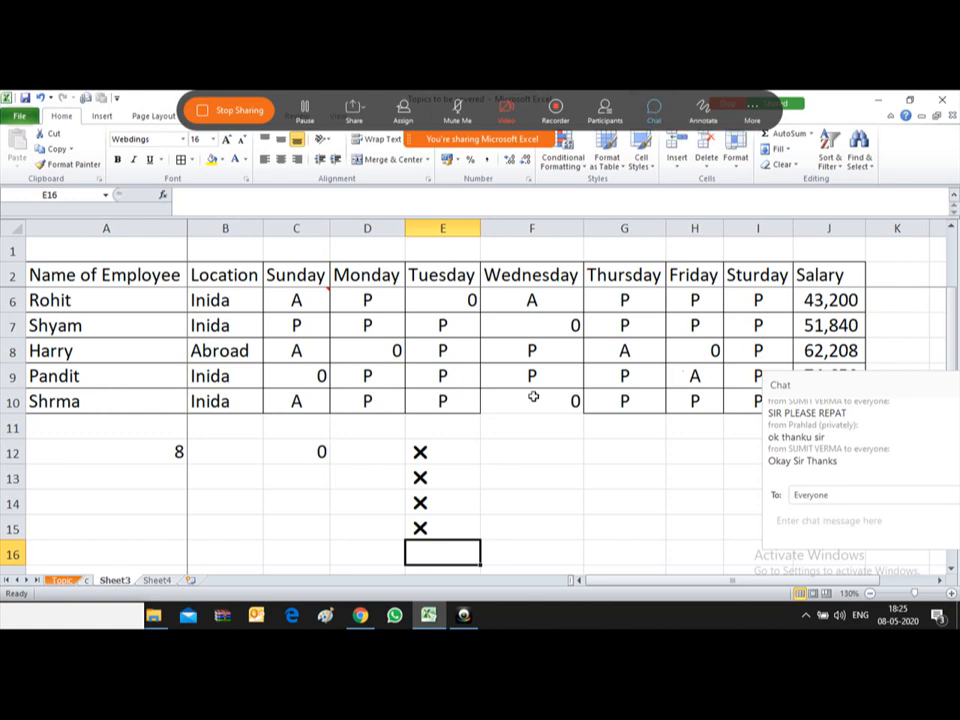
left_click(464, 623)
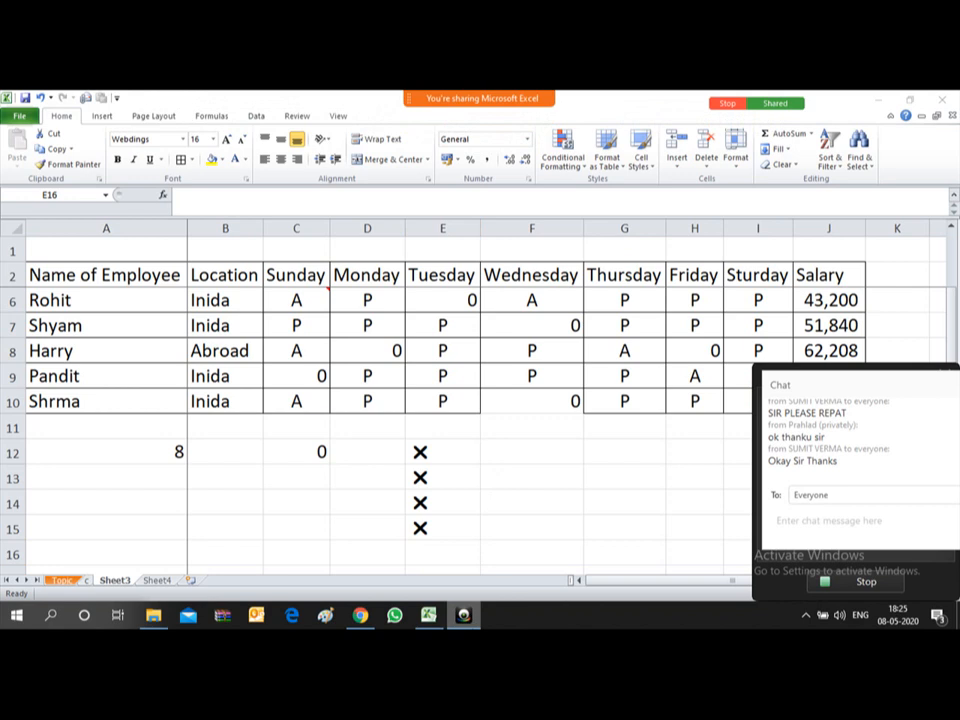